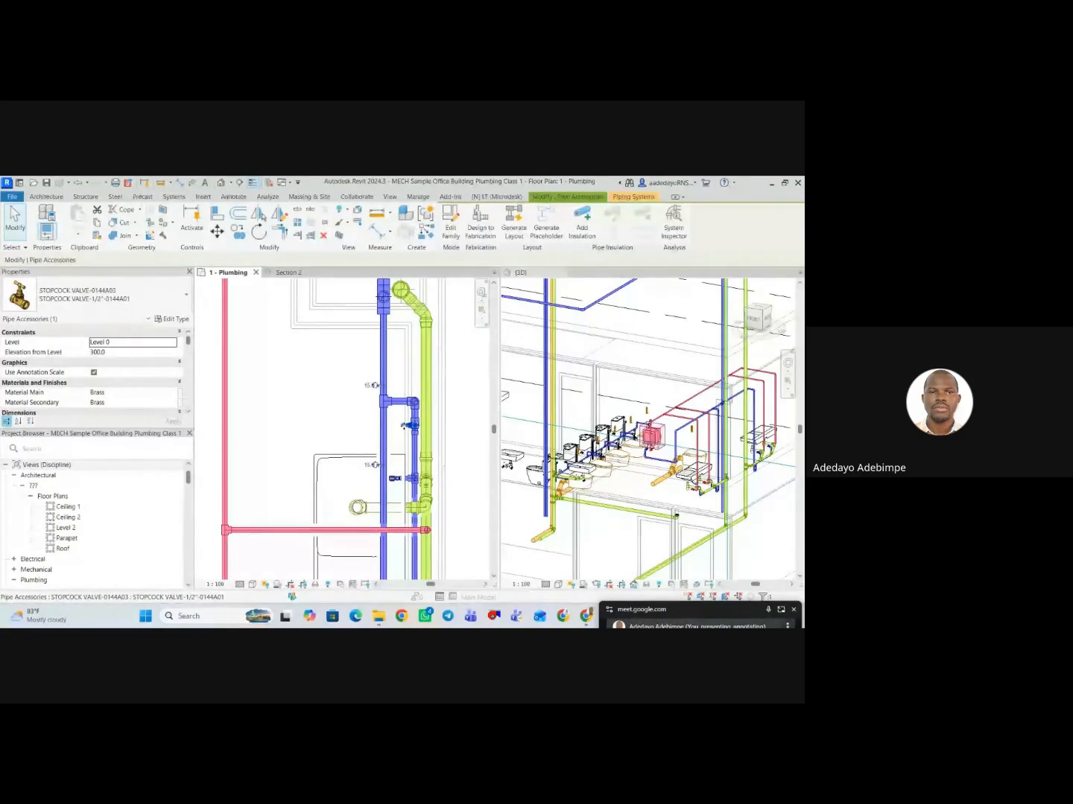
Place the selected 1/2-inch stopcock valve next to the washbasin in the corner of the female toilet.
scroll(359, 439, "down", 3)
left_click_drag(357, 439, 218, 534)
scroll(414, 461, "down", 3)
scroll(241, 537, "up", 3)
scroll(221, 543, "up", 2)
scroll(218, 534, "down", 2)
middle_click_drag(218, 534, 247, 506)
scroll(228, 514, "up", 3)
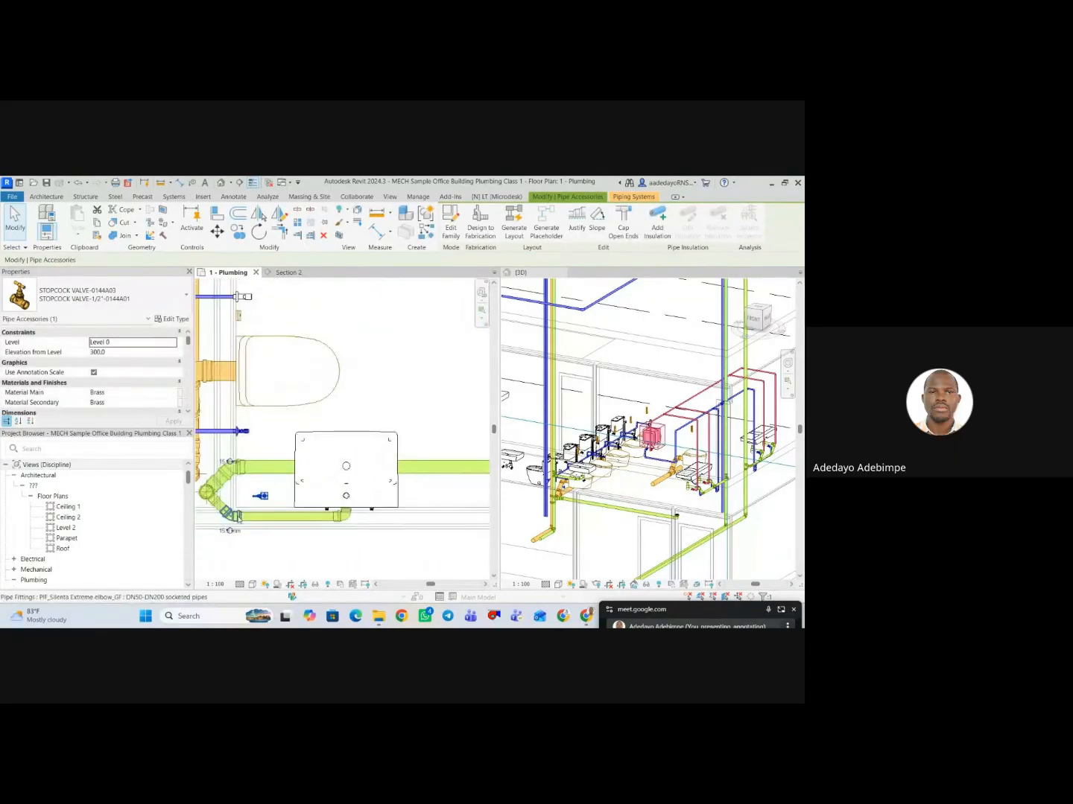
Turn the stopcock valve beside the washbasin about its own axis and deselect it.
left_click(236, 510)
scroll(236, 509, "up", 3)
left_click(282, 487)
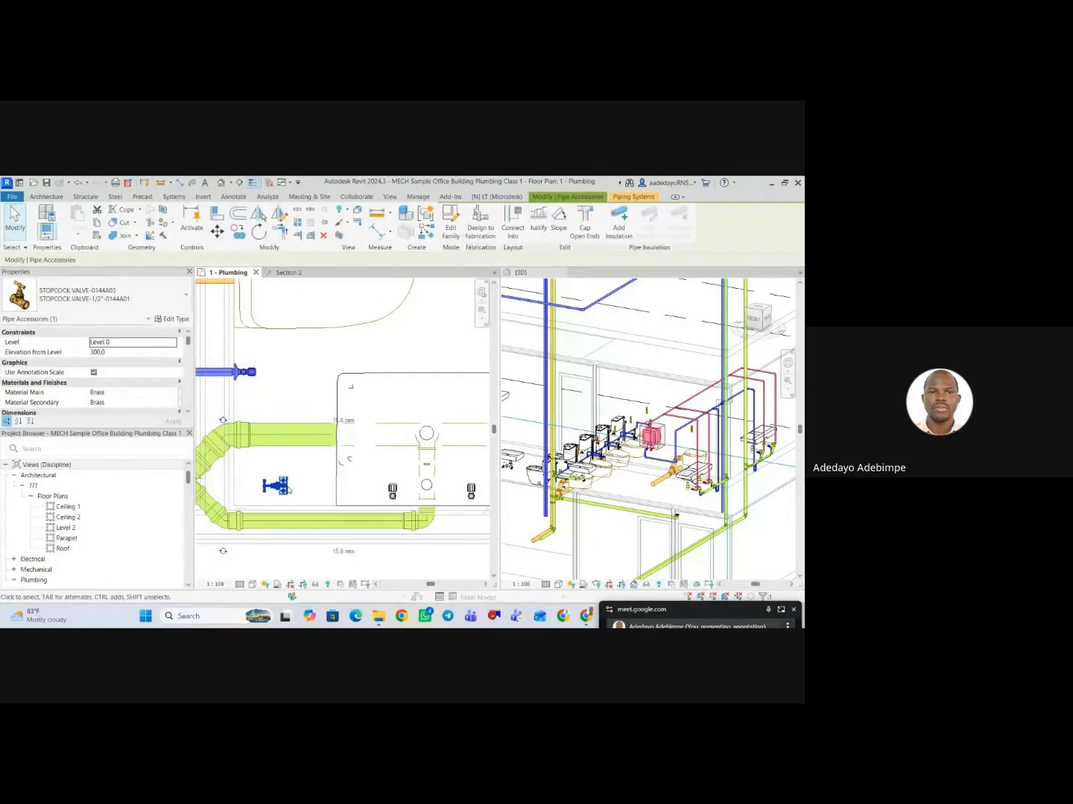
scroll(288, 491, "up", 2)
left_click(311, 489)
scroll(311, 489, "down", 3)
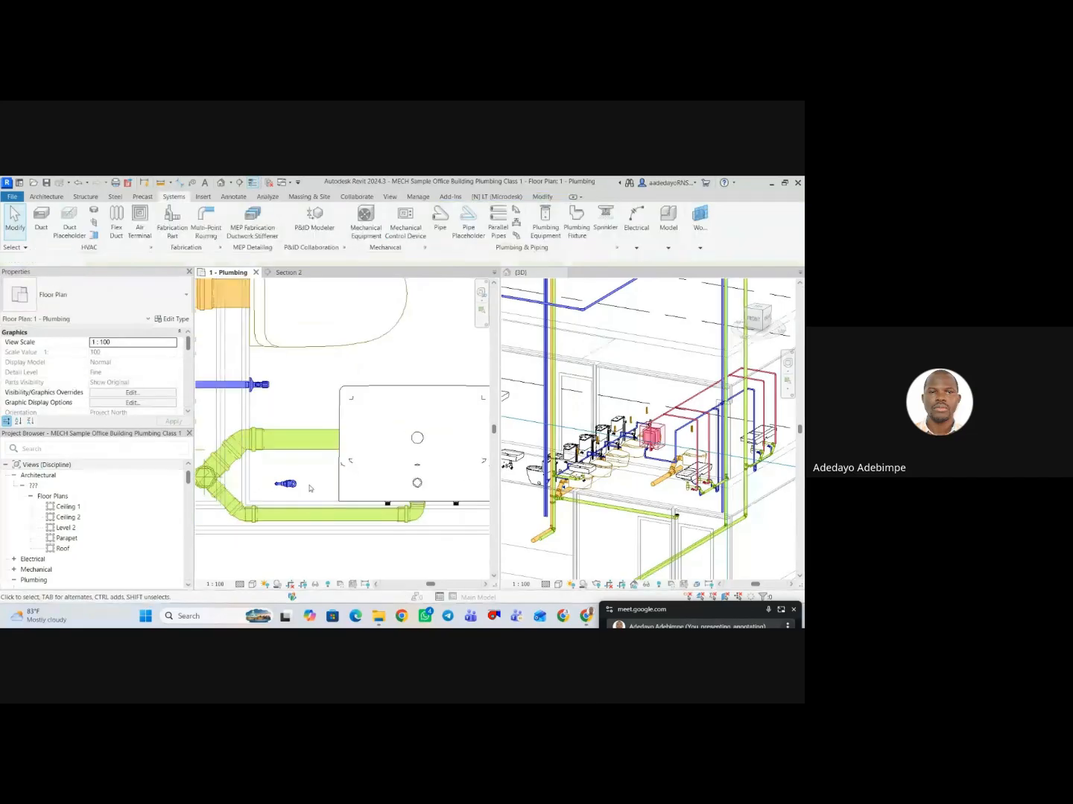
left_click(242, 511)
left_click(284, 556)
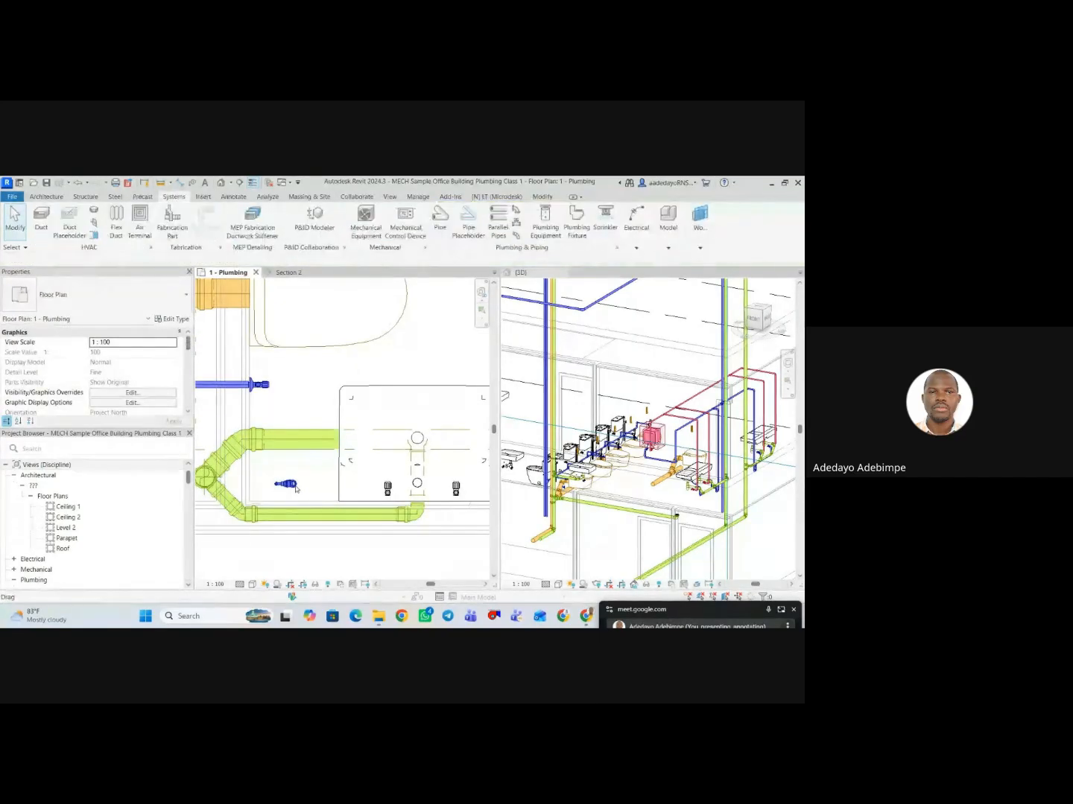
Rotate the stopcock valve a quarter turn in plan so that it stands perpendicular to the wall behind the washbasin.
left_click(295, 485)
key("o")
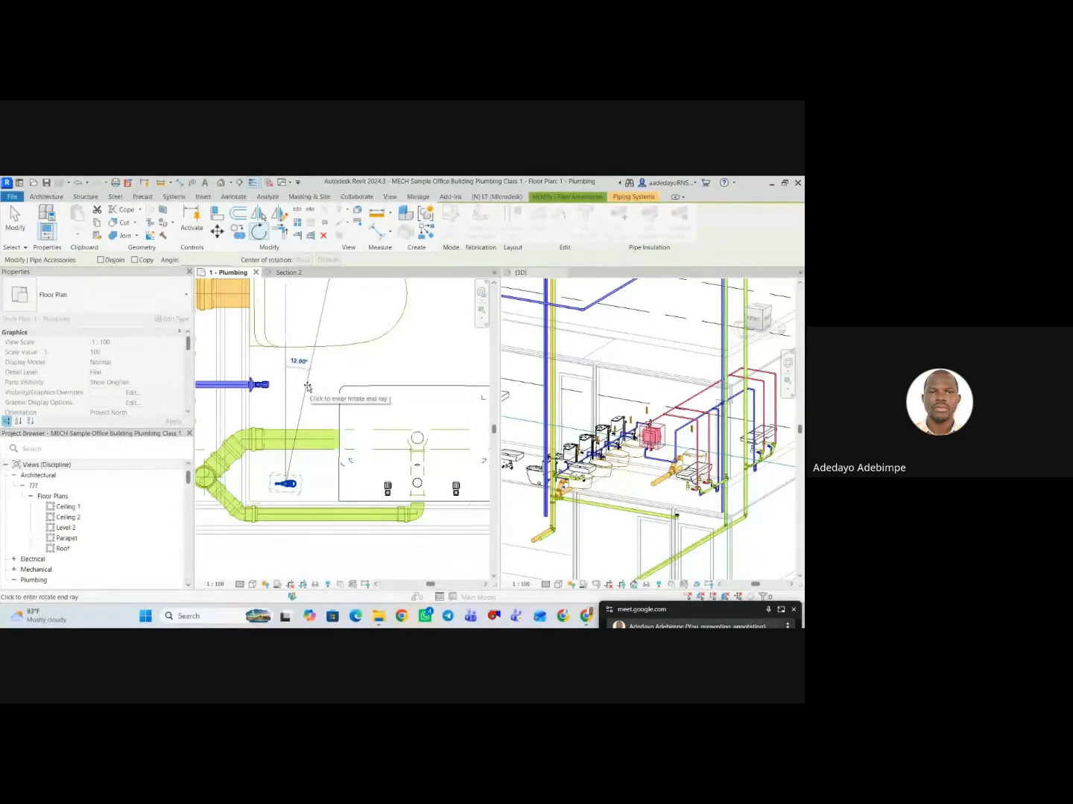
key("Return")
middle_click_drag(306, 389, 331, 346)
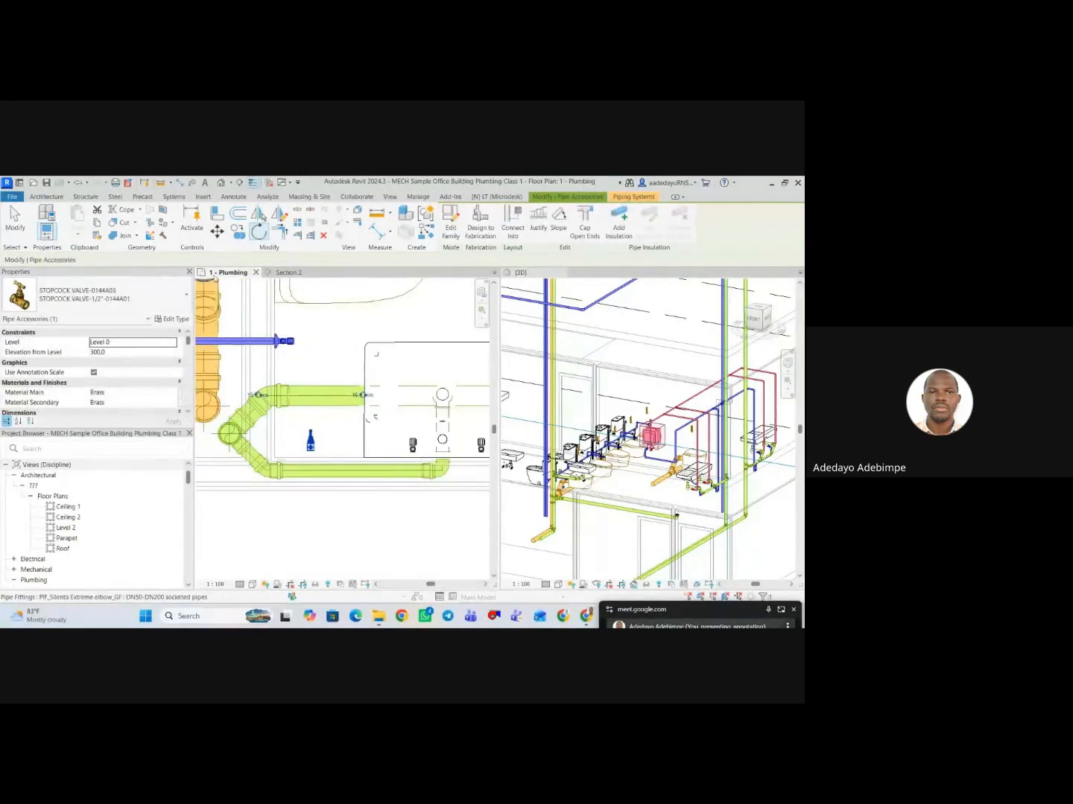
Move the stopcock valve against the inner face of the wall beside the washbasin.
left_click(217, 233)
scroll(313, 443, "up", 5)
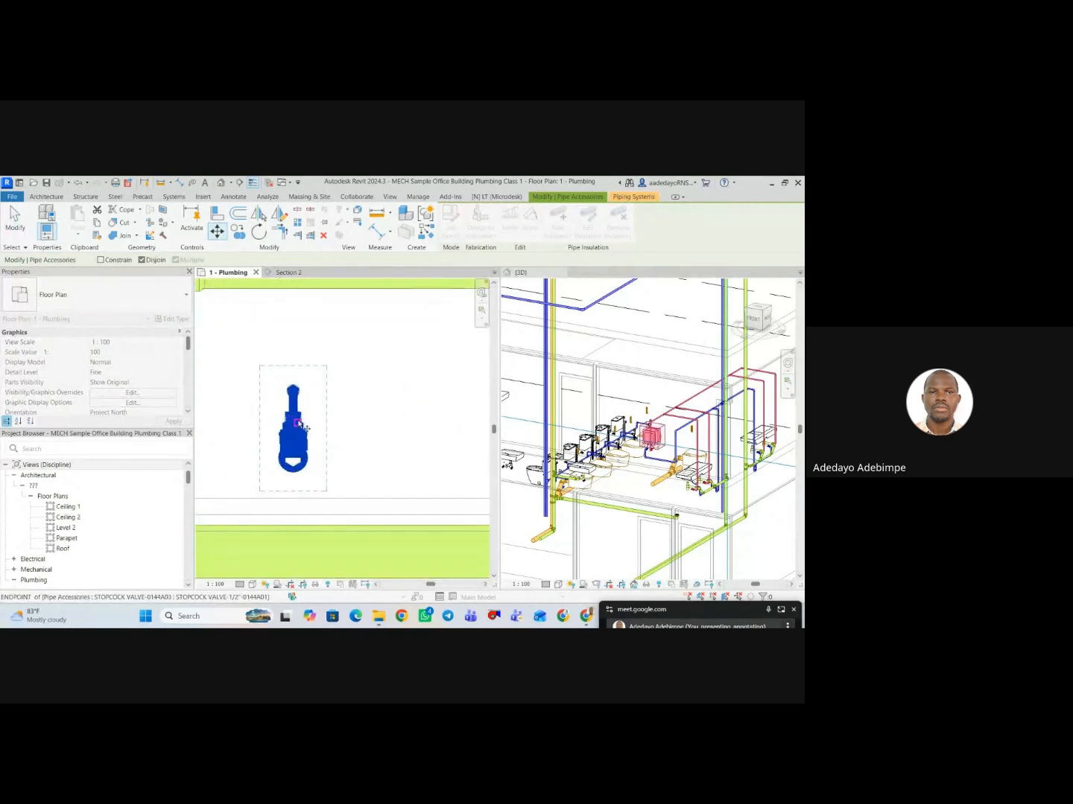
left_click(312, 429)
scroll(285, 469, "down", 3)
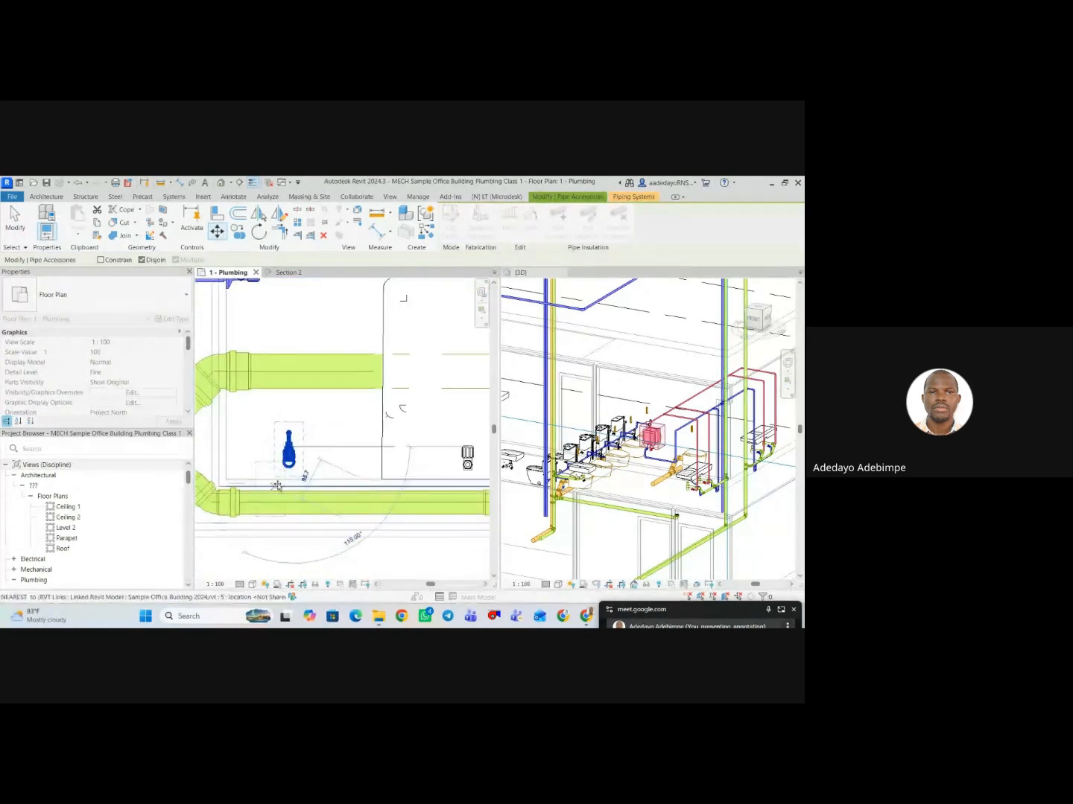
left_click(282, 483)
scroll(281, 480, "down", 2)
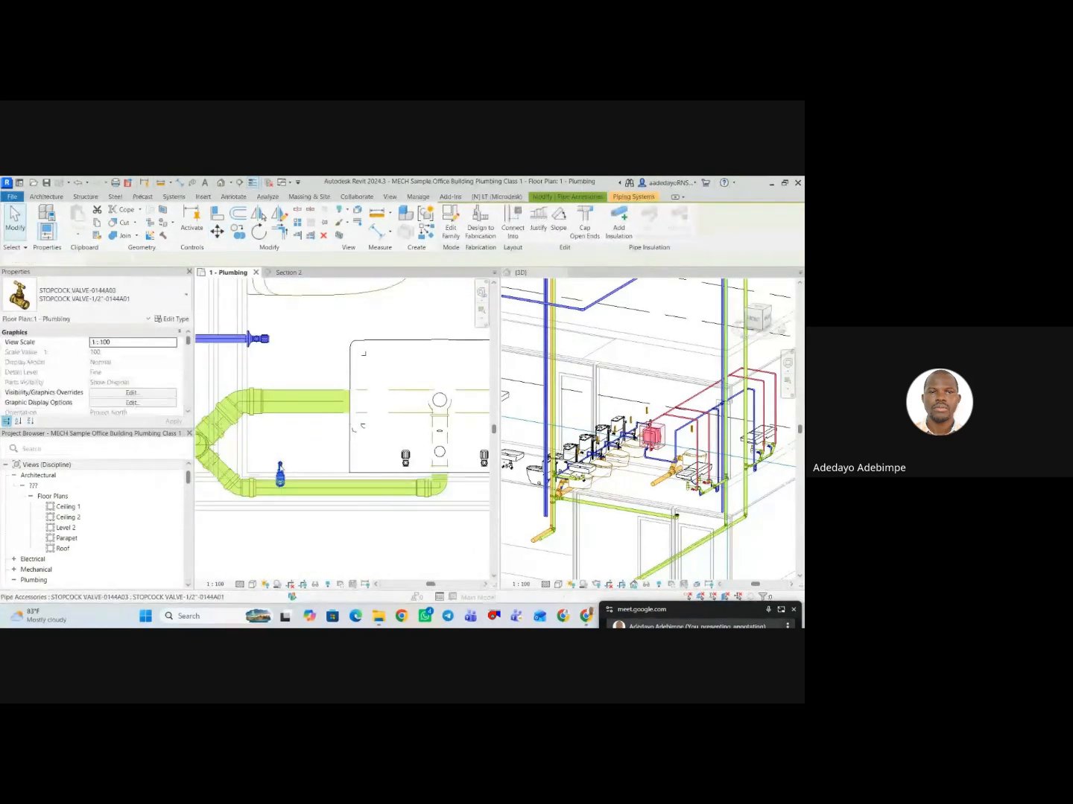
key("Escape")
left_click(294, 498)
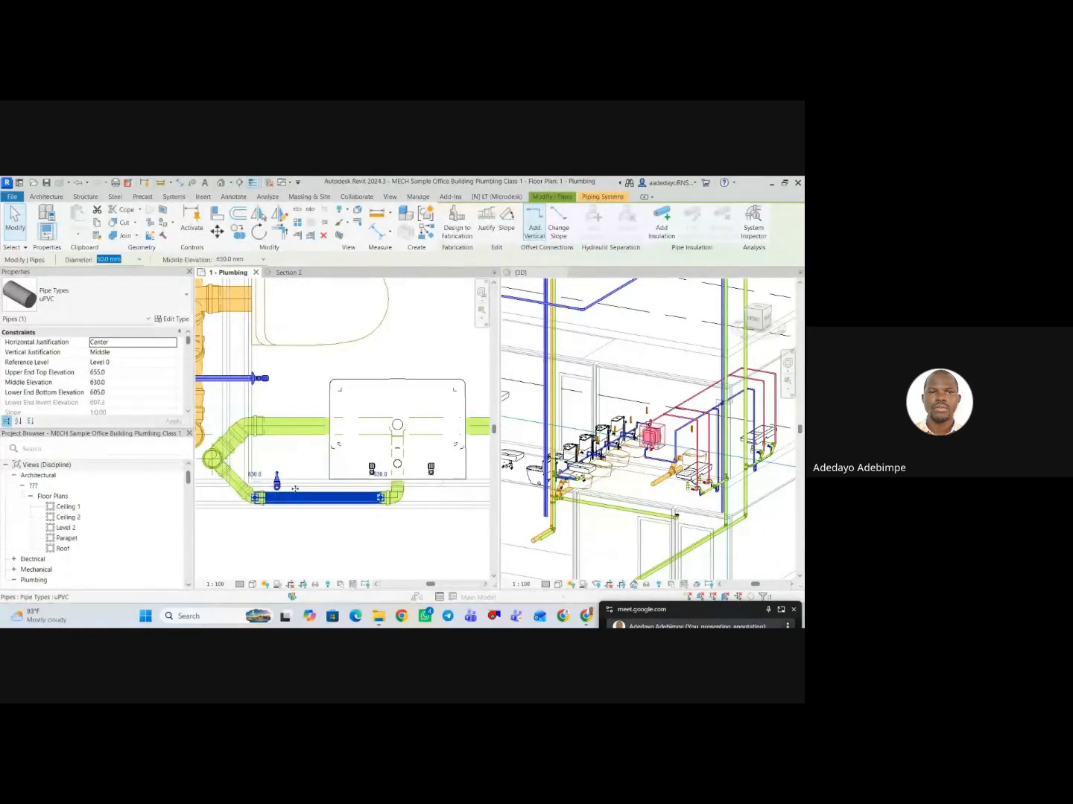
key("Escape")
scroll(302, 473, "down", 5)
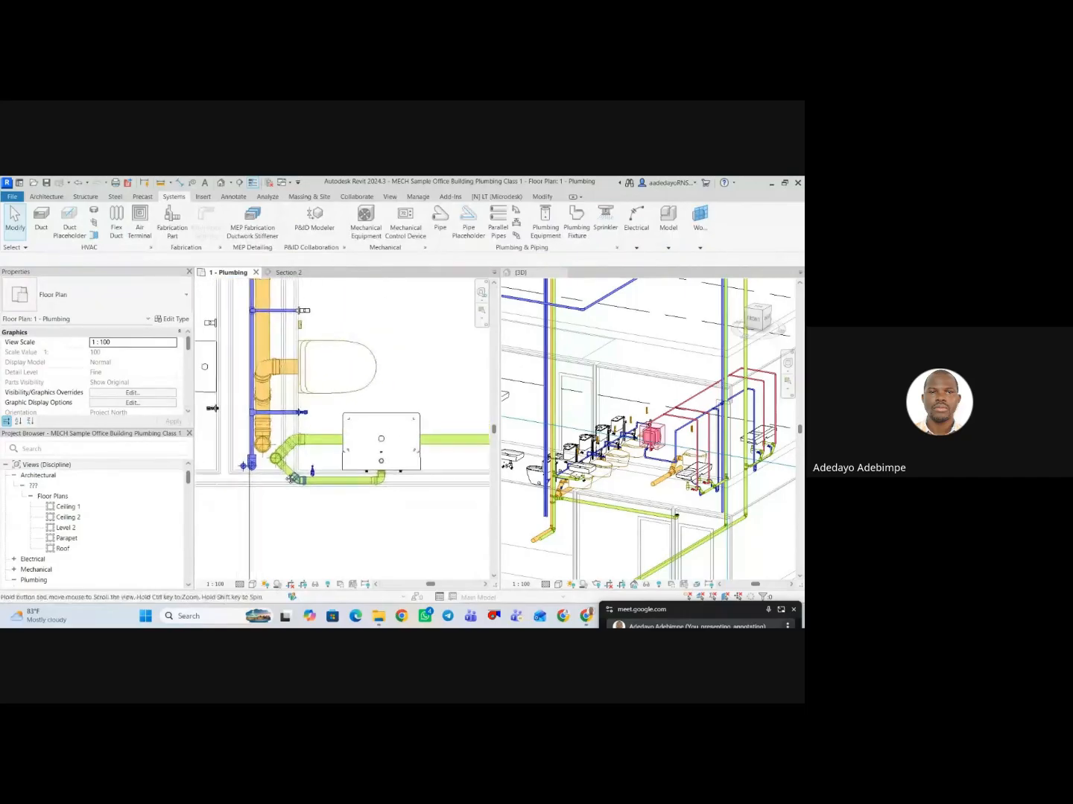
scroll(274, 492, "up", 4)
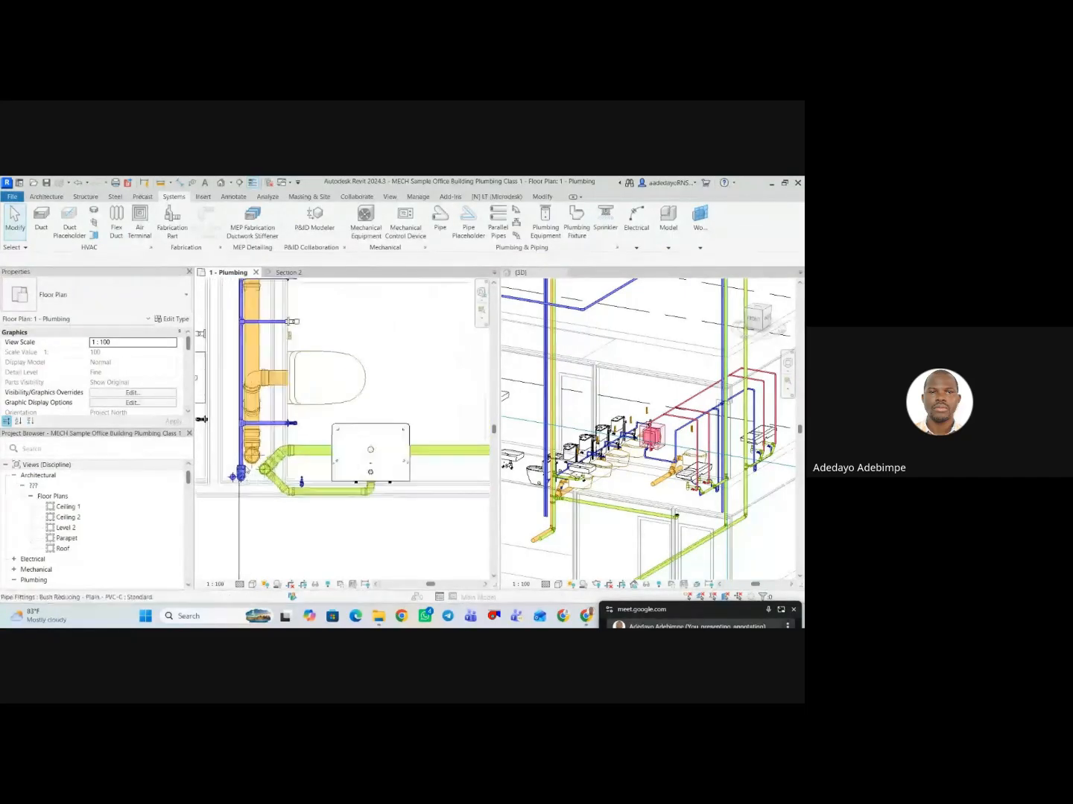
left_click(240, 449)
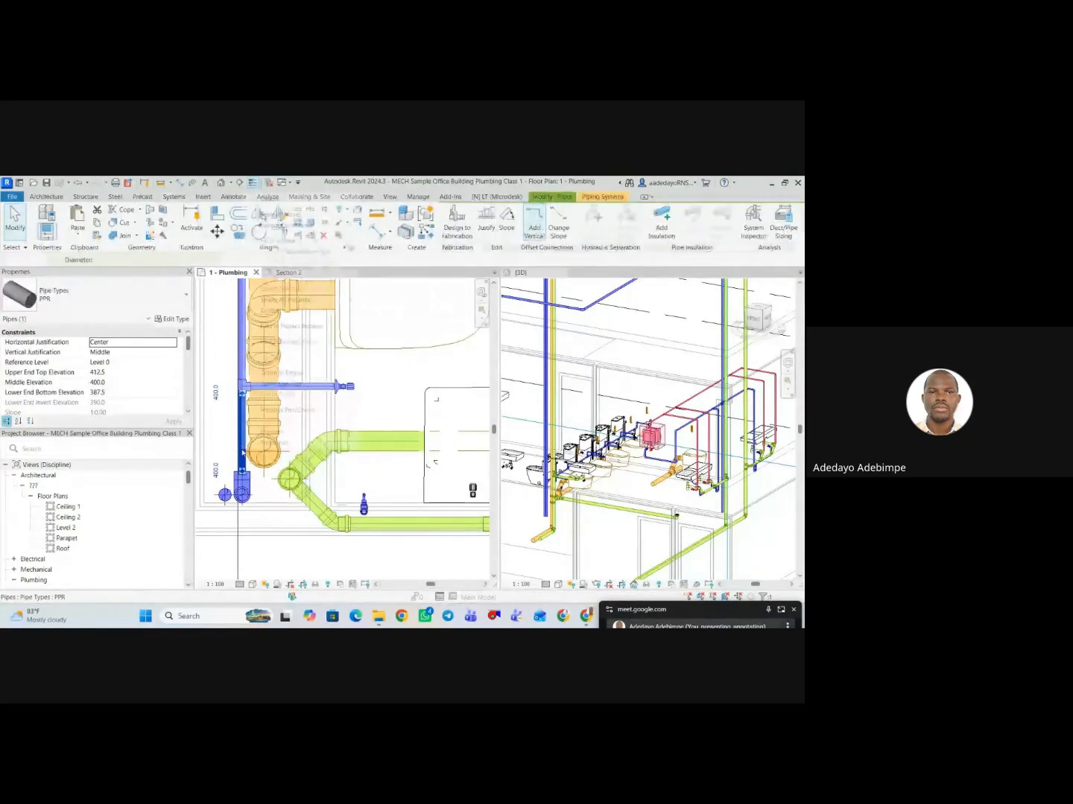
right_click(241, 449)
left_click(290, 267)
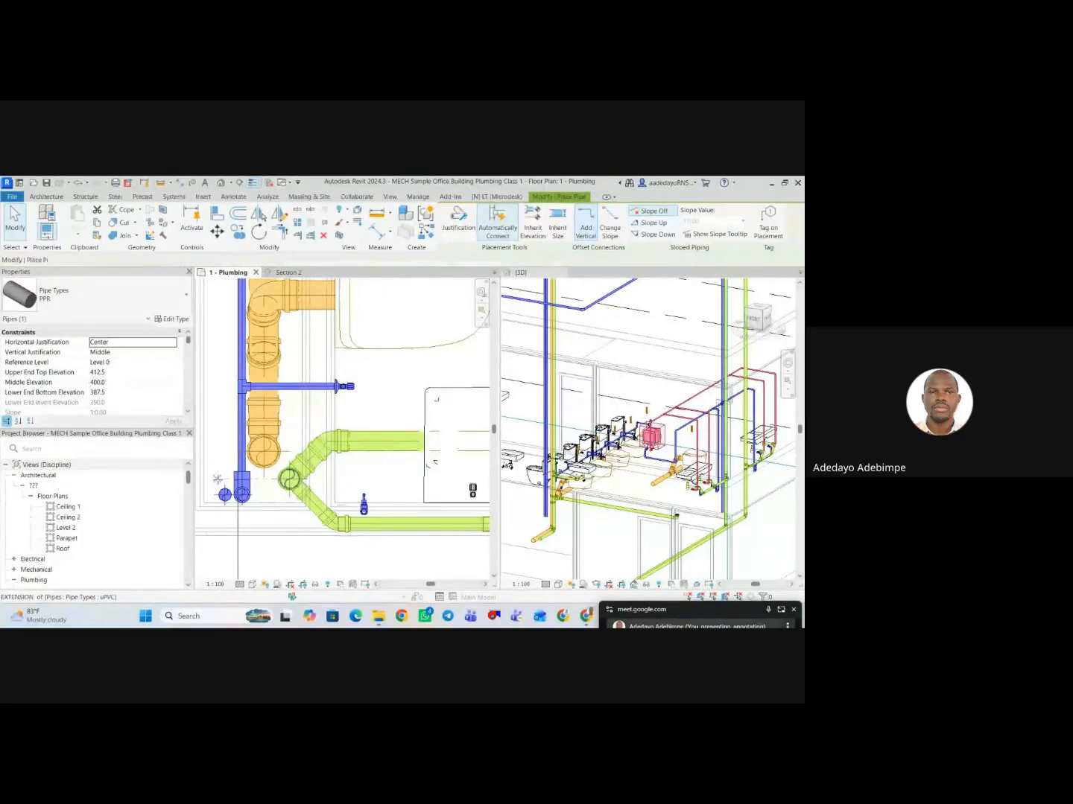
scroll(258, 438, "up", 2)
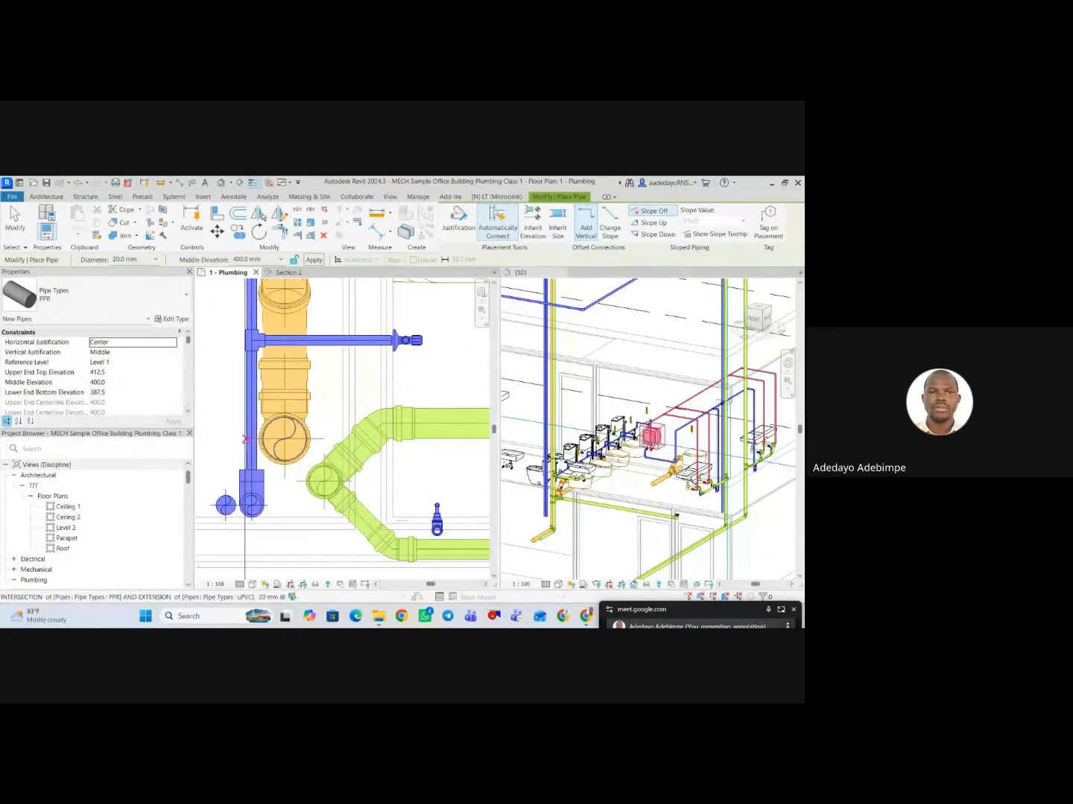
scroll(262, 458, "down", 2)
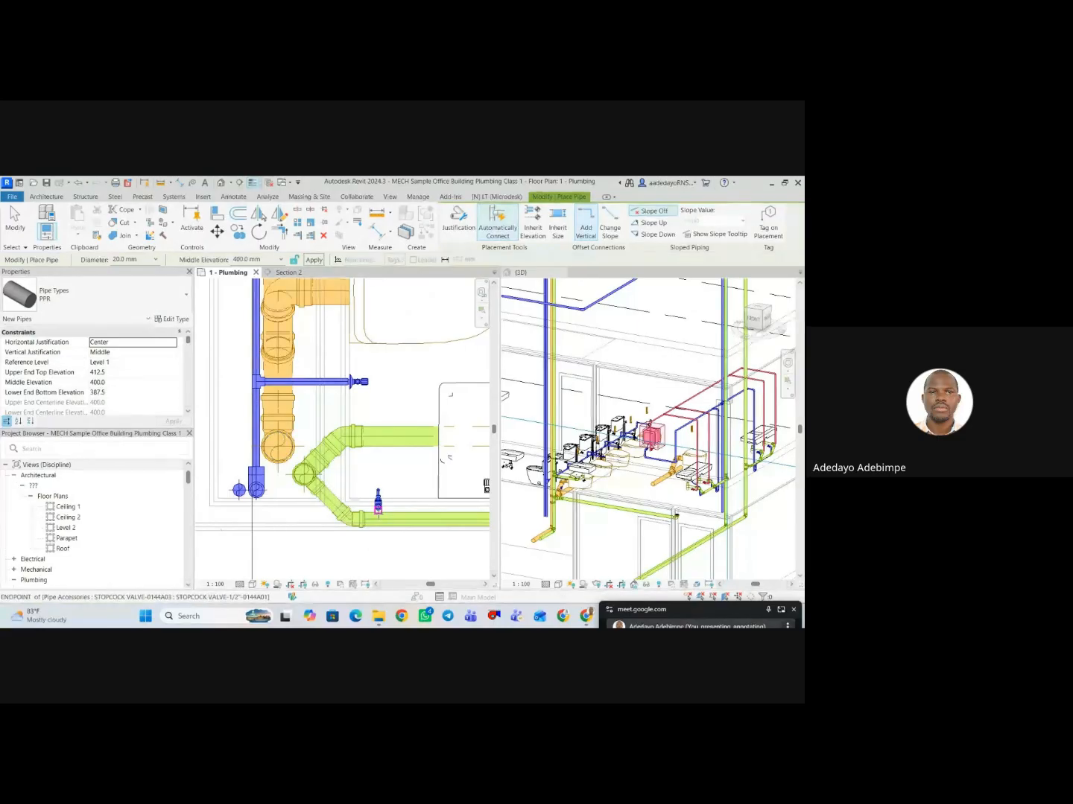
key("Escape")
key("Escape")
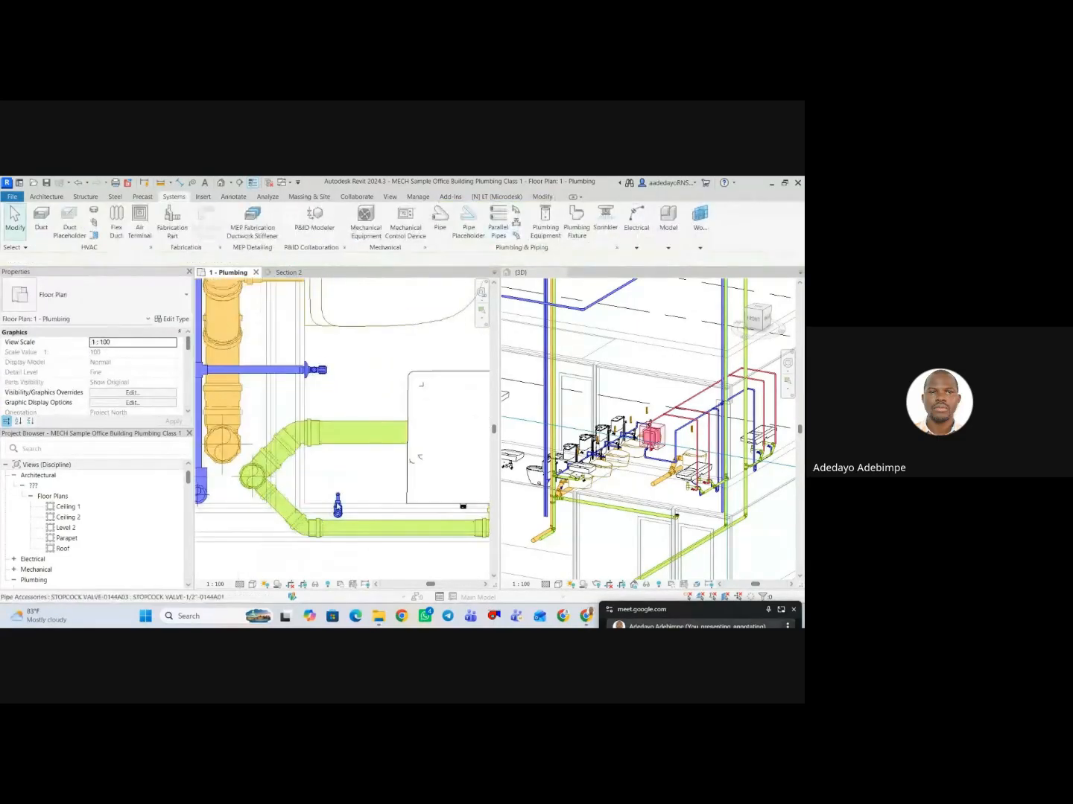
Shift the section line that overlaps the cold water pipe sideways, clear of the pipe run.
scroll(340, 506, "down", 1)
scroll(245, 492, "up", 2)
scroll(242, 492, "down", 1)
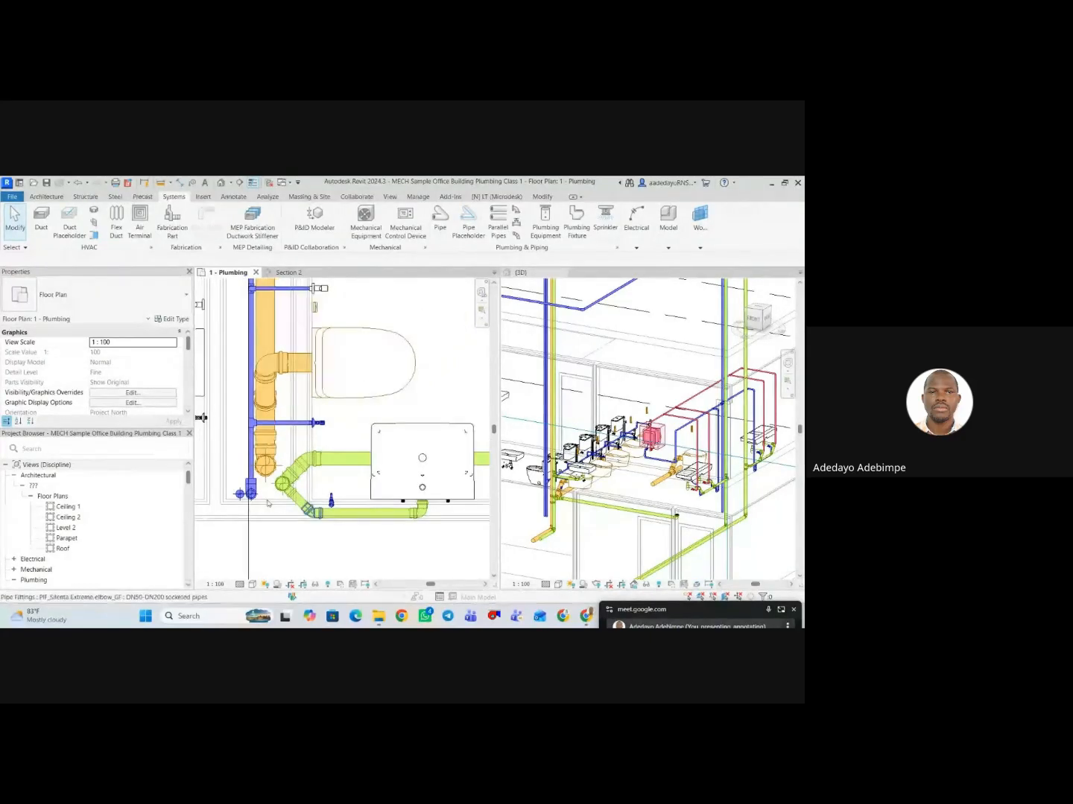
scroll(264, 494, "down", 2)
scroll(263, 492, "up", 1)
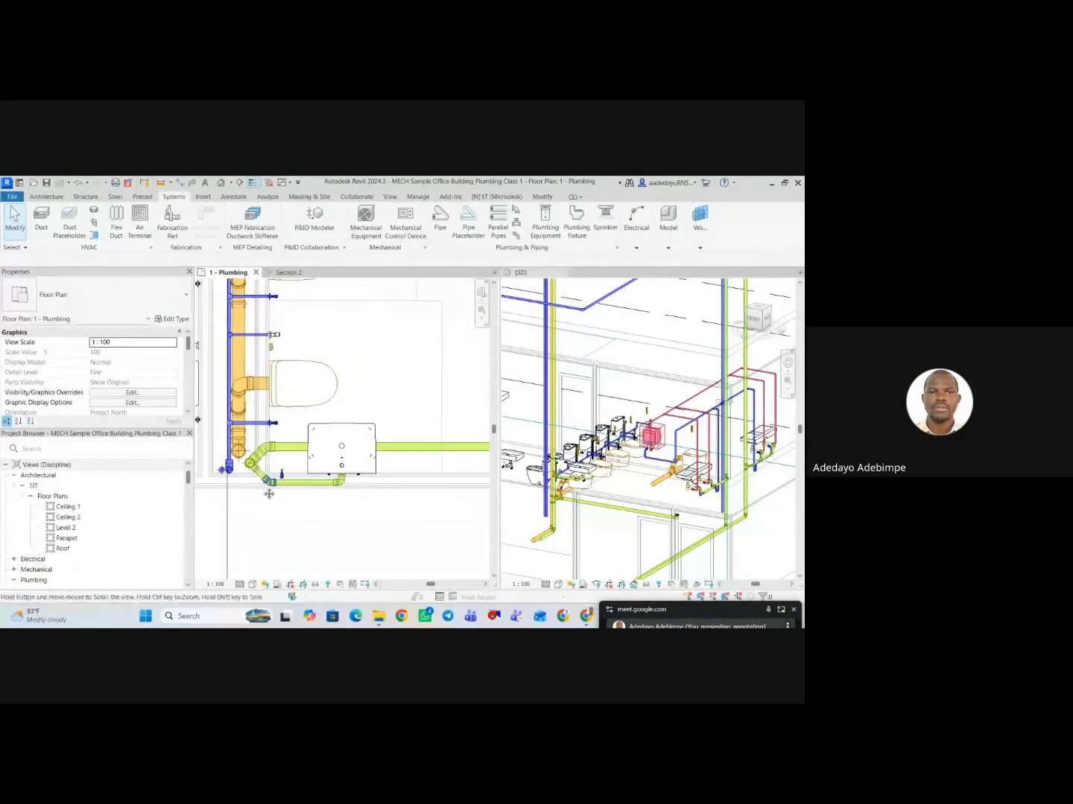
scroll(294, 507, "down", 2)
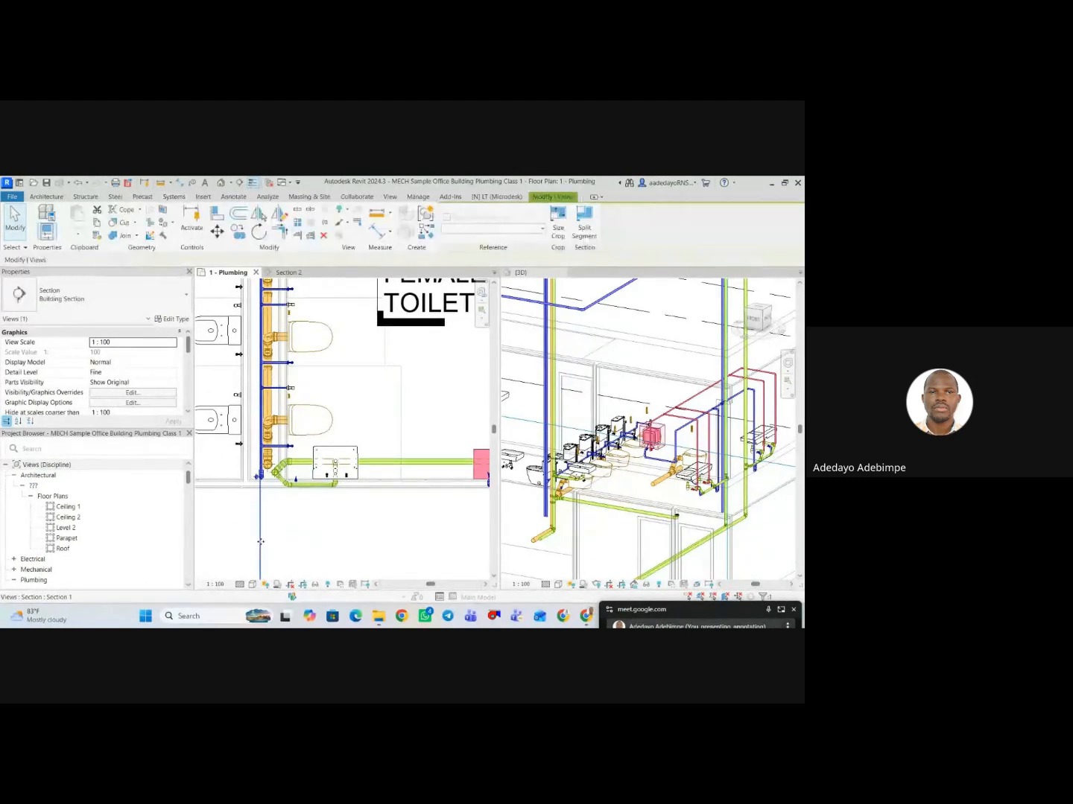
left_click(260, 544)
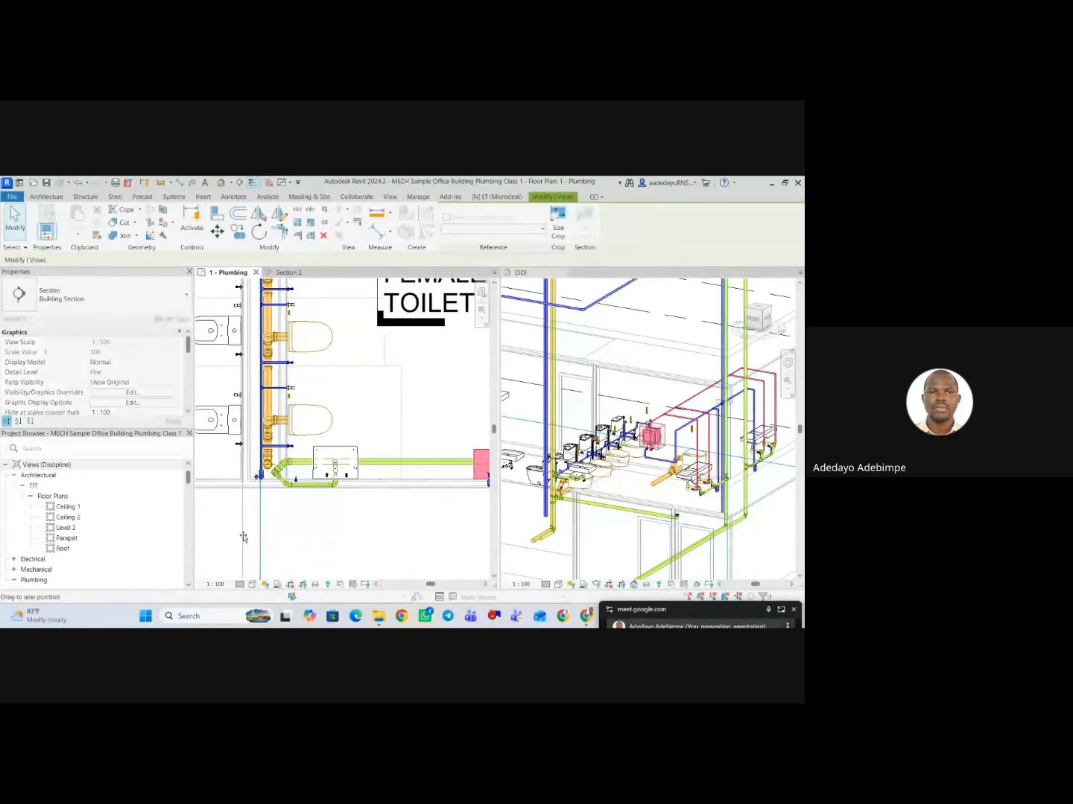
left_click_drag(248, 537, 247, 537)
Create a similar PPR pipe from the short one feeding the existing stopcock, adopting its 25 mm diameter and 189.9 mm middle elevation.
scroll(264, 540, "down", 1)
scroll(292, 509, "down", 2)
middle_click_drag(292, 509, 277, 550)
scroll(286, 497, "up", 2)
scroll(359, 525, "down", 1)
middle_click_drag(359, 524, 357, 531)
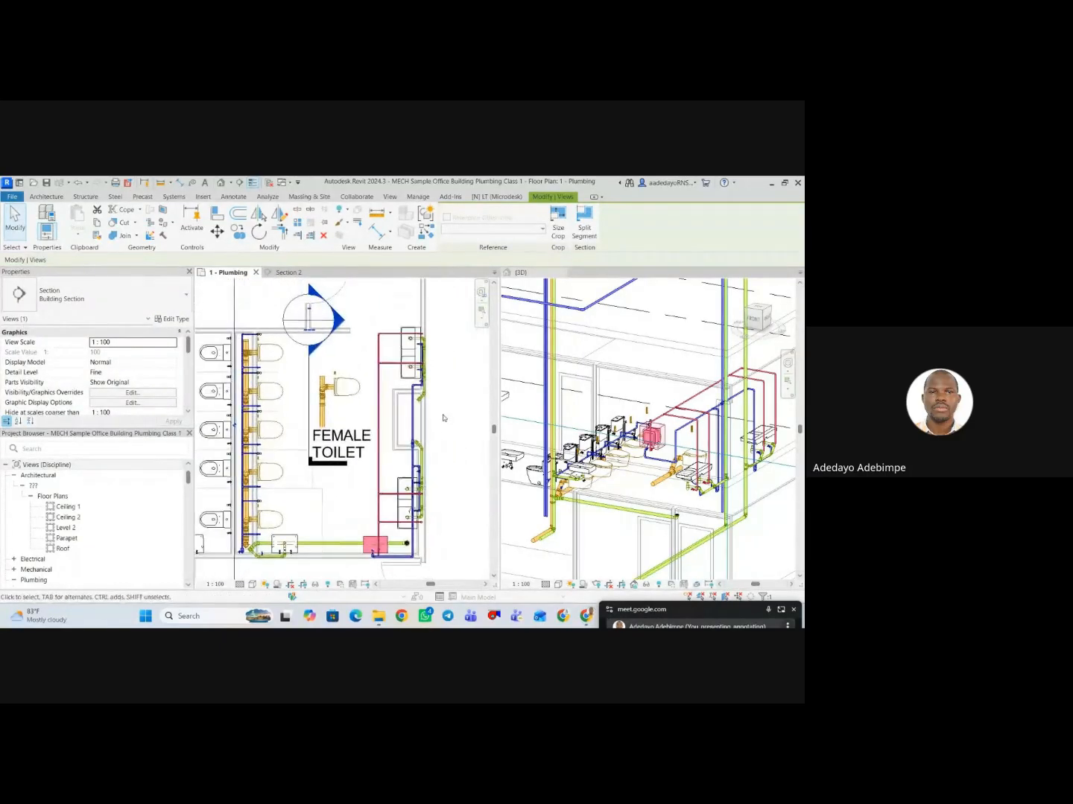
scroll(443, 417, "up", 2)
scroll(404, 389, "up", 6)
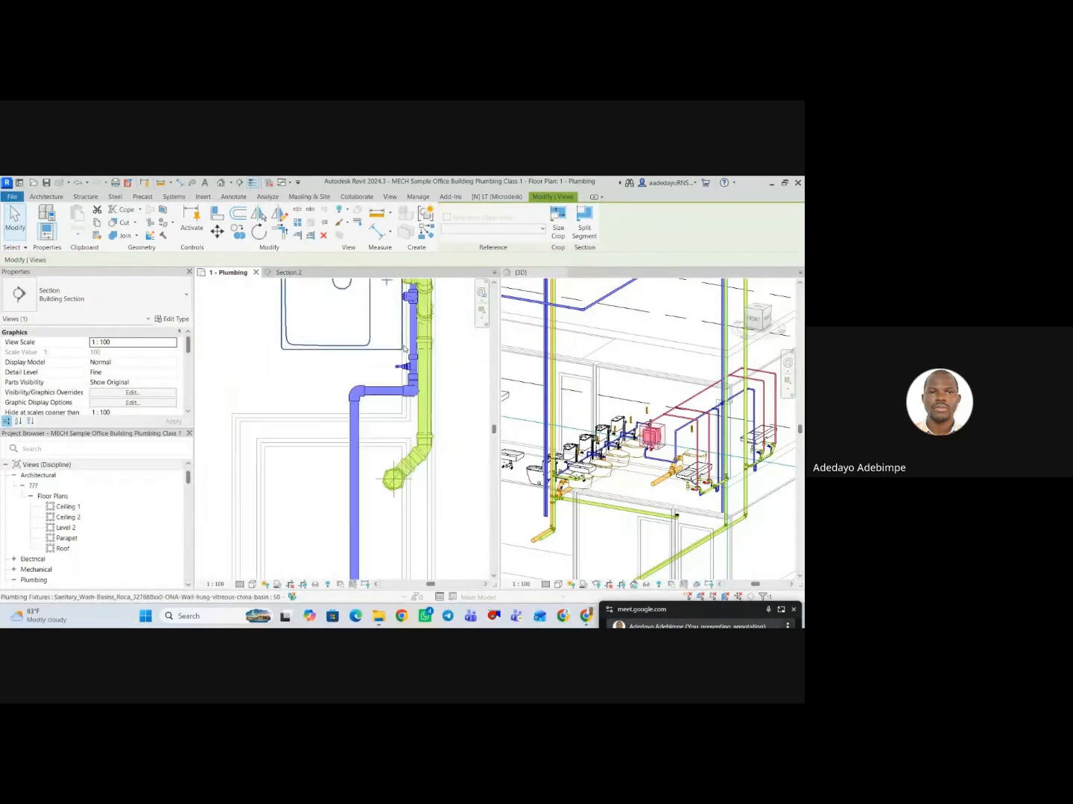
scroll(427, 392, "up", 3)
left_click(427, 389)
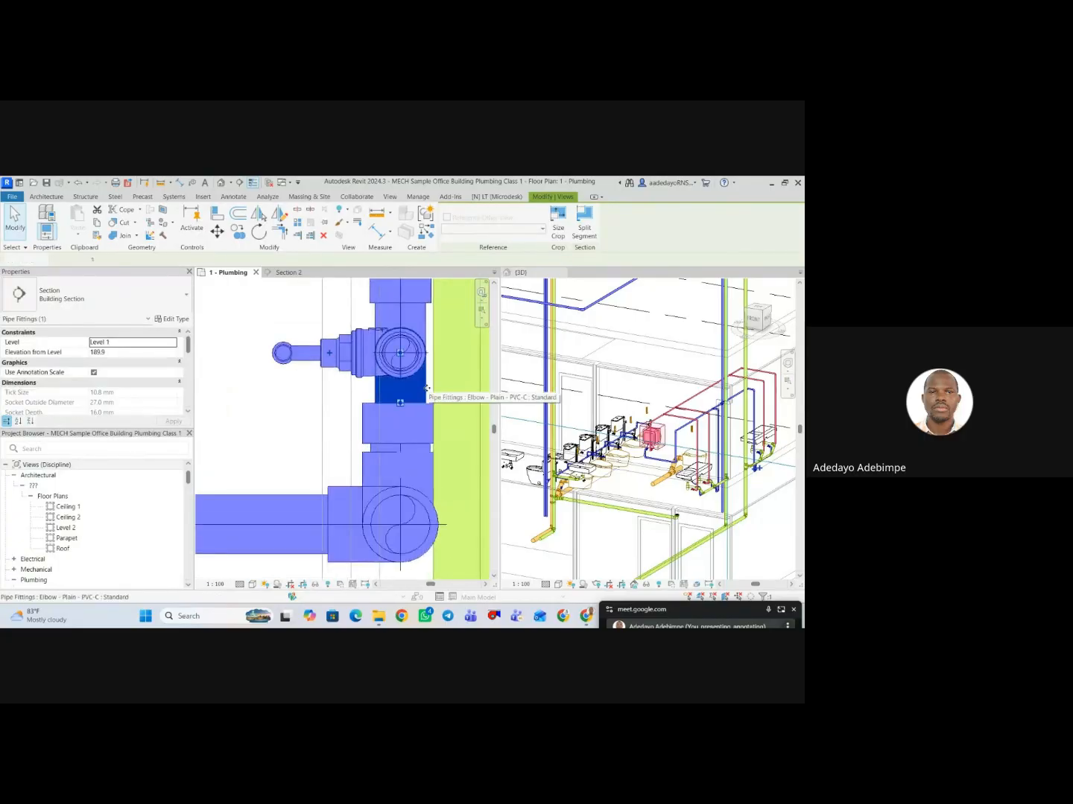
right_click(426, 389)
left_click(336, 448)
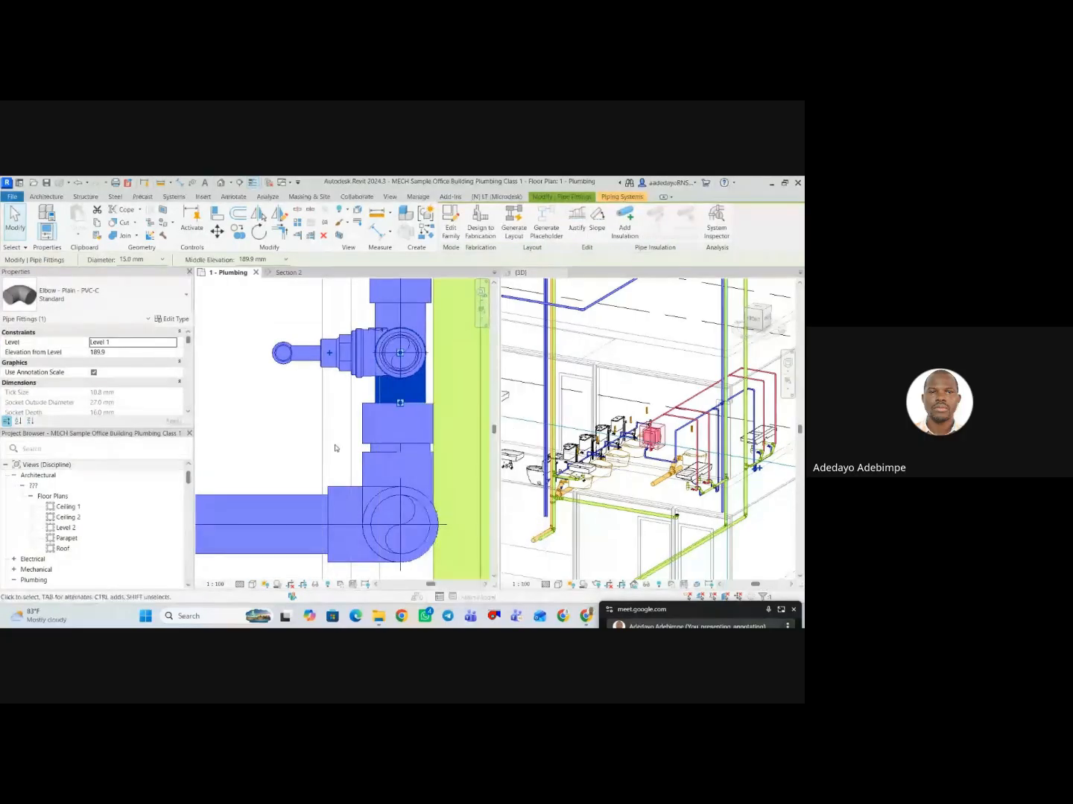
scroll(358, 448, "up", 3)
left_click(369, 448)
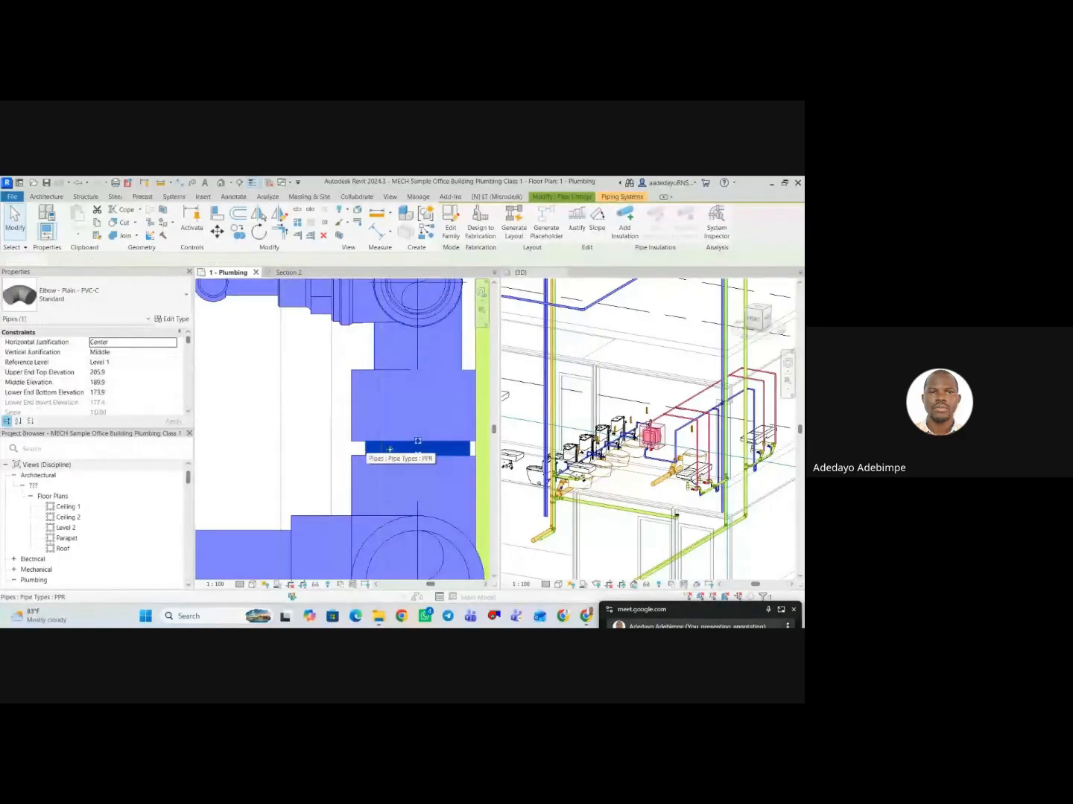
right_click(366, 450)
left_click(417, 267)
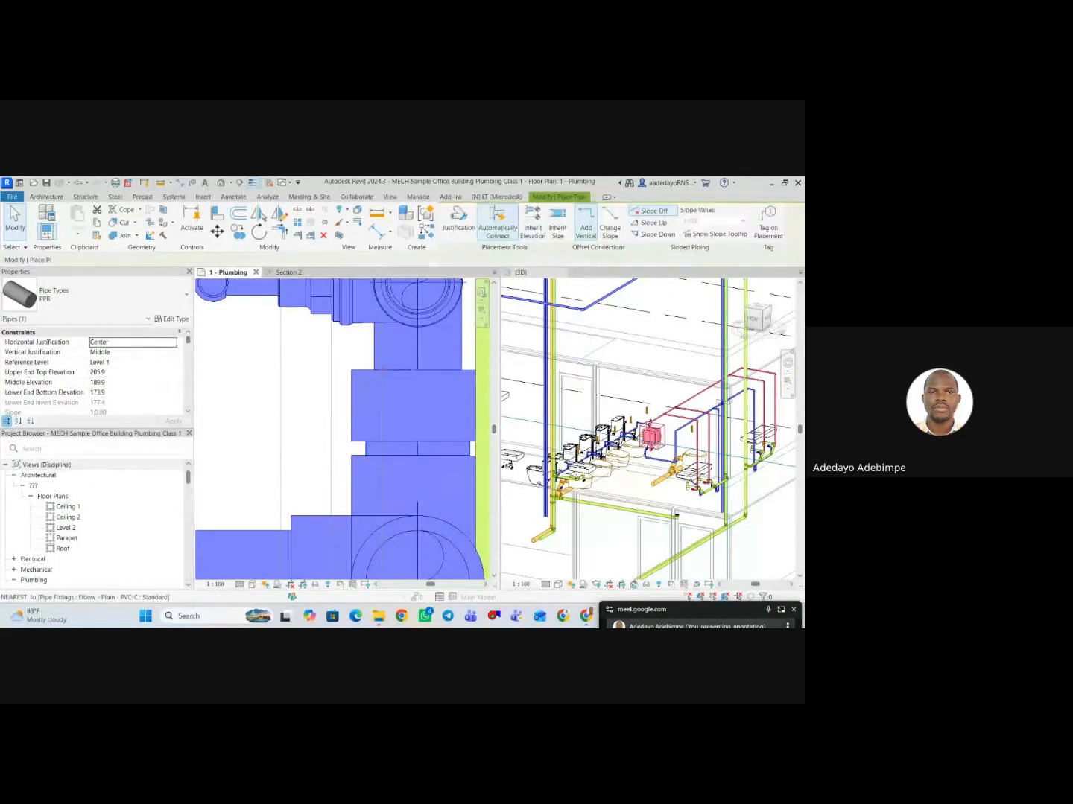
scroll(362, 375, "down", 10)
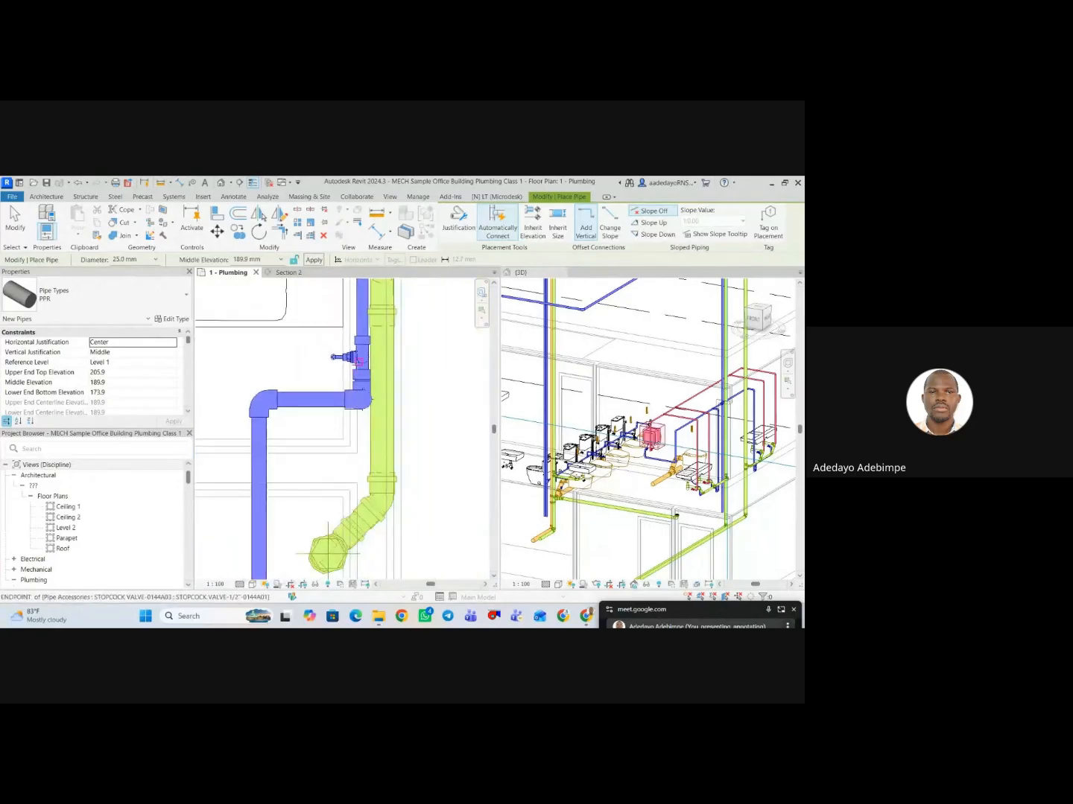
Draw a horizontal 25 mm PPR pipe inside the wall, from near the cold water riser towards the new stopcock valve.
middle_click_drag(320, 410, 375, 400)
scroll(390, 387, "down", 5)
scroll(330, 455, "up", 5)
scroll(330, 456, "up", 6)
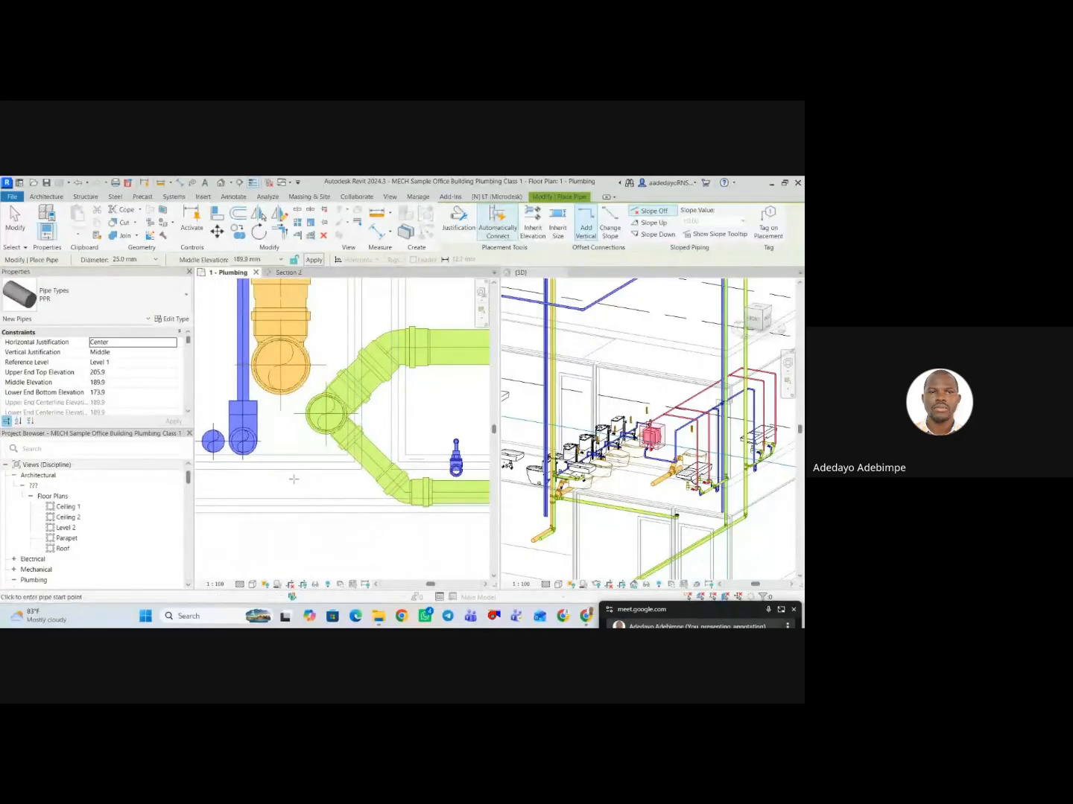
left_click(254, 474)
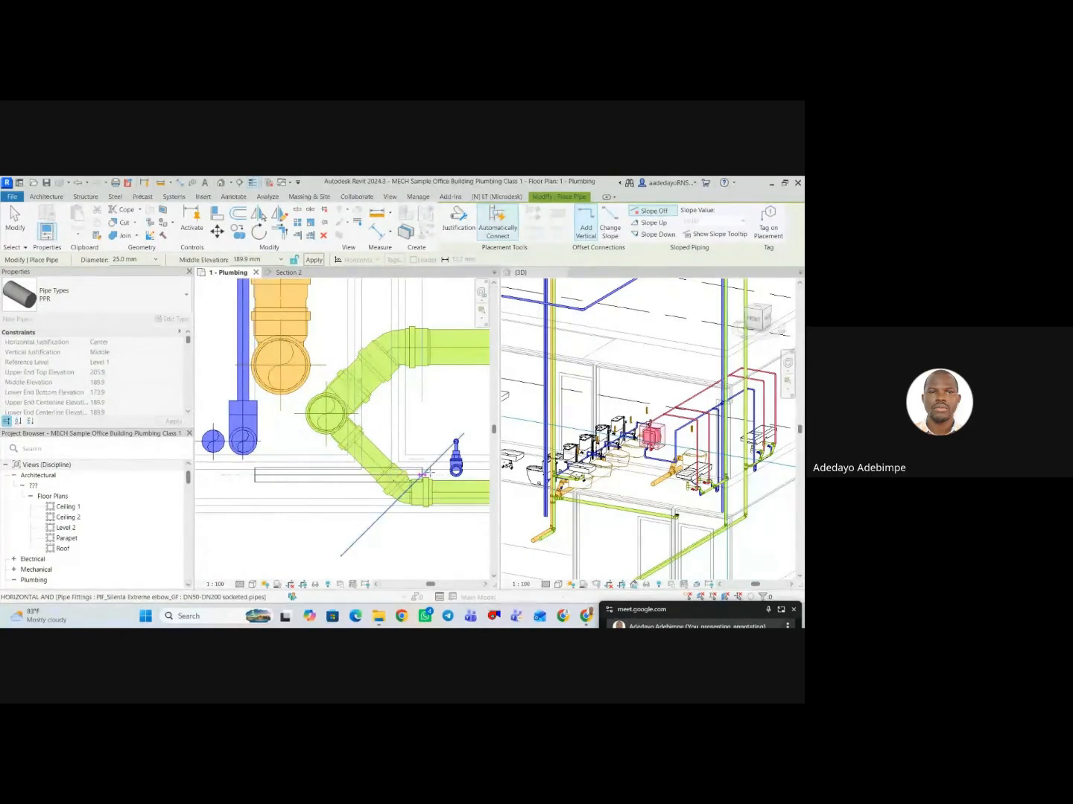
left_click(426, 474)
key("Escape")
key("Escape")
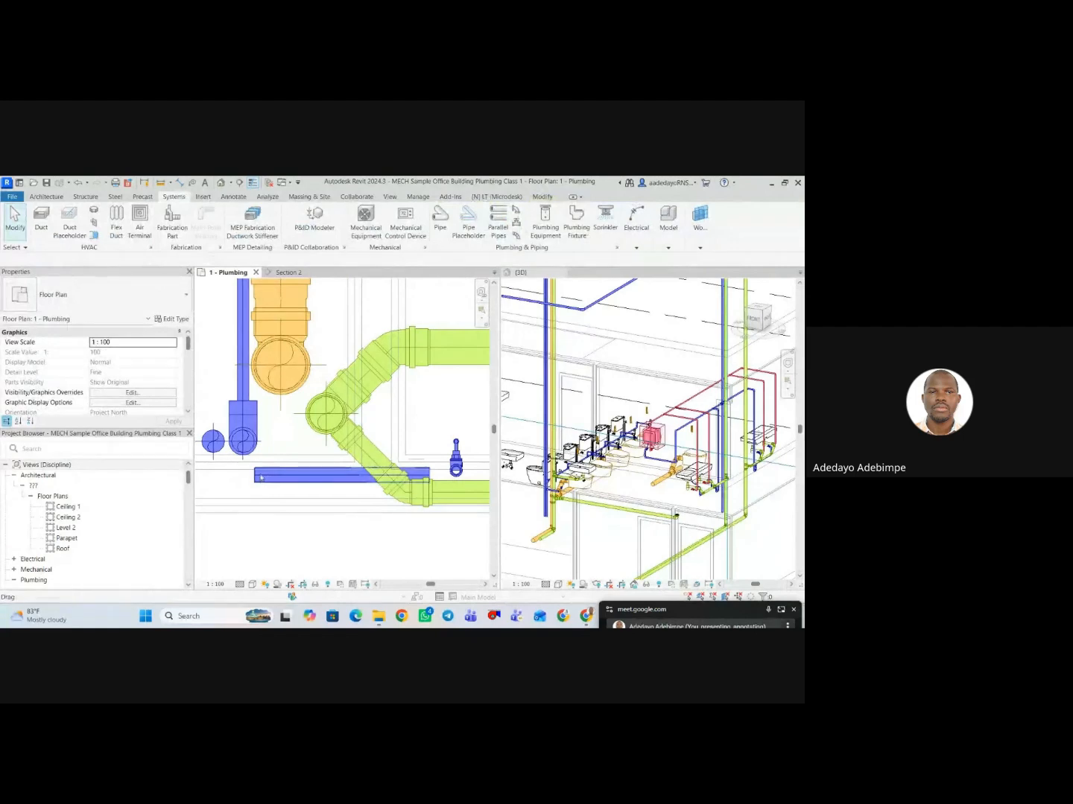
Try to draw a pipe from the riser-side end of the new horizontal pipe to the cold water riser elbow.
left_click(260, 478)
right_click(262, 477)
left_click(291, 346)
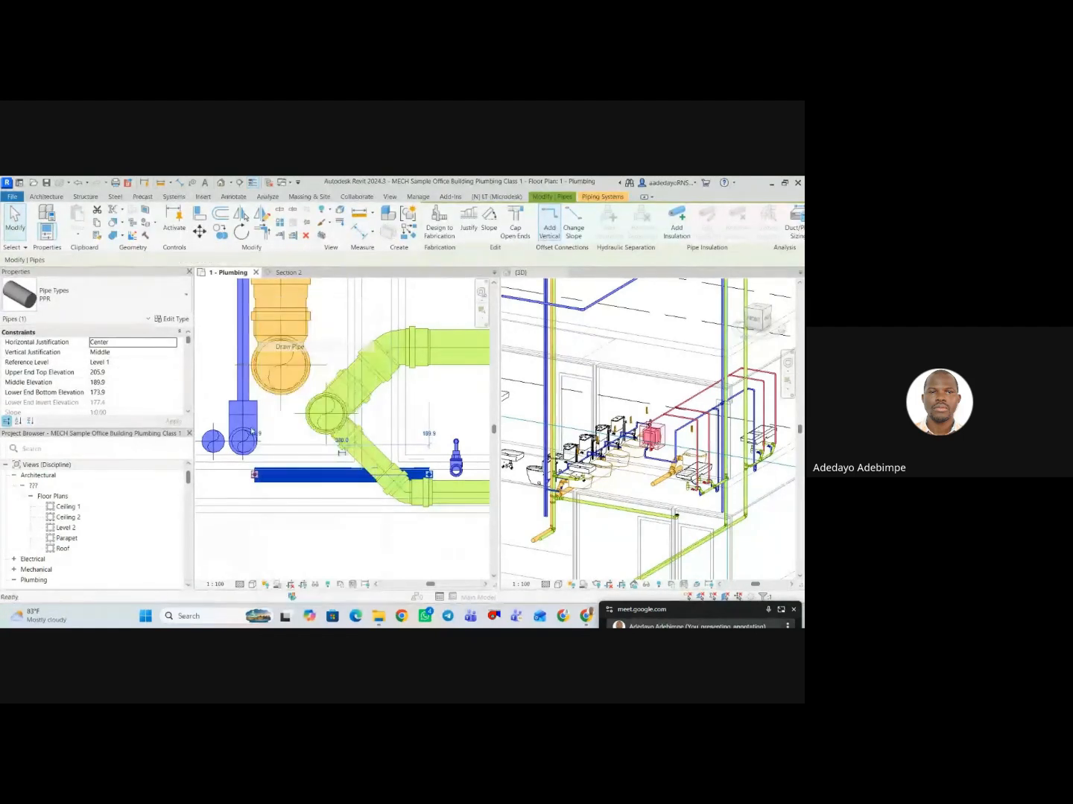
left_click(243, 441)
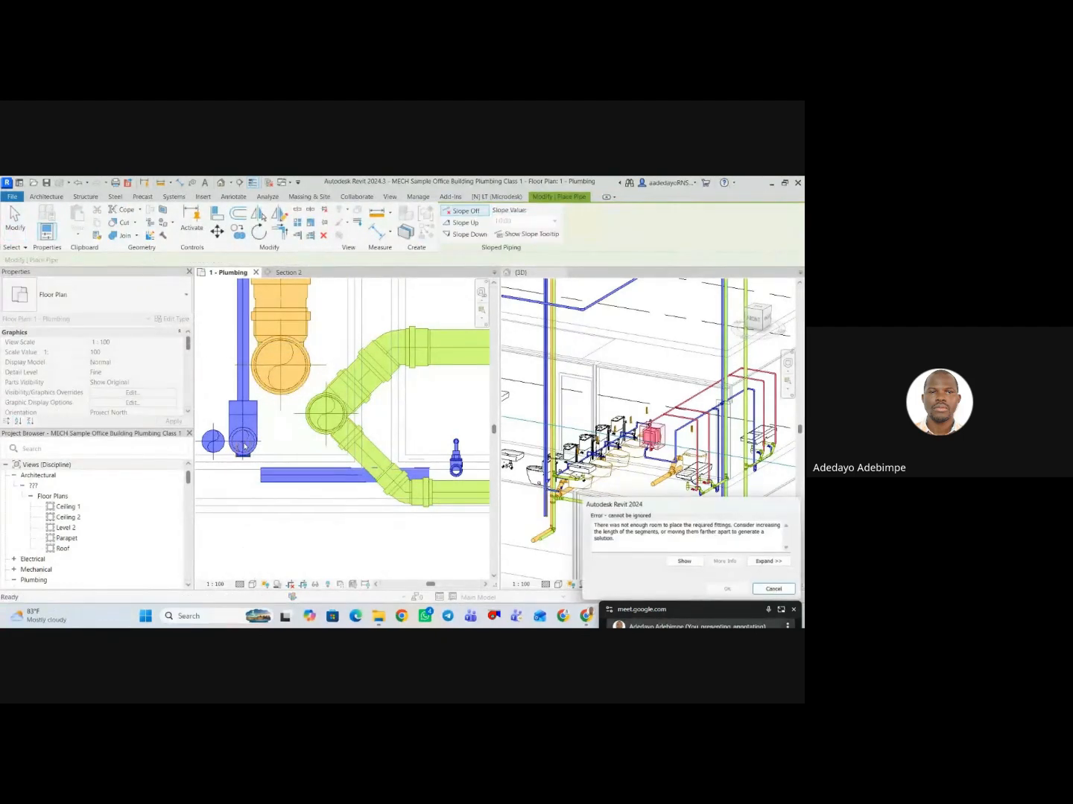
key("Escape")
scroll(315, 443, "down", 3)
scroll(286, 447, "up", 3)
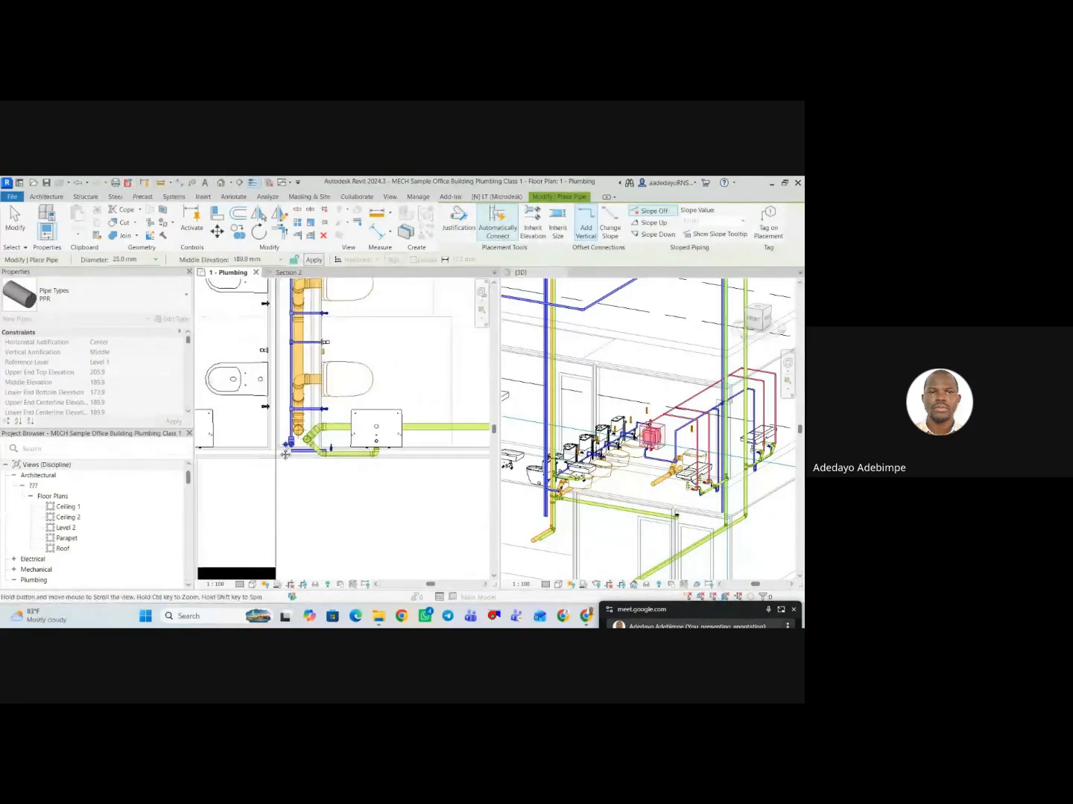
key("Escape")
key("Escape")
scroll(282, 461, "up", 4)
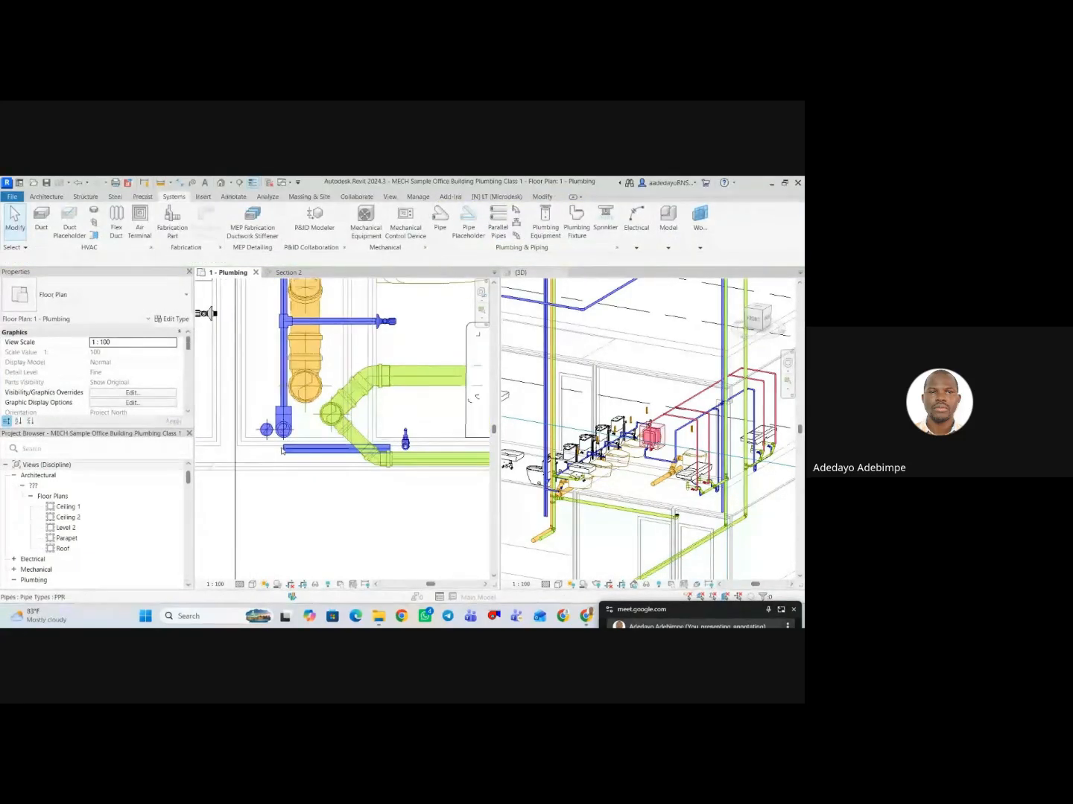
Retry the connecting pipe from the horizontal pipe's riser-side end, ending it just short of the riser elbow.
left_click(298, 450)
right_click(291, 299)
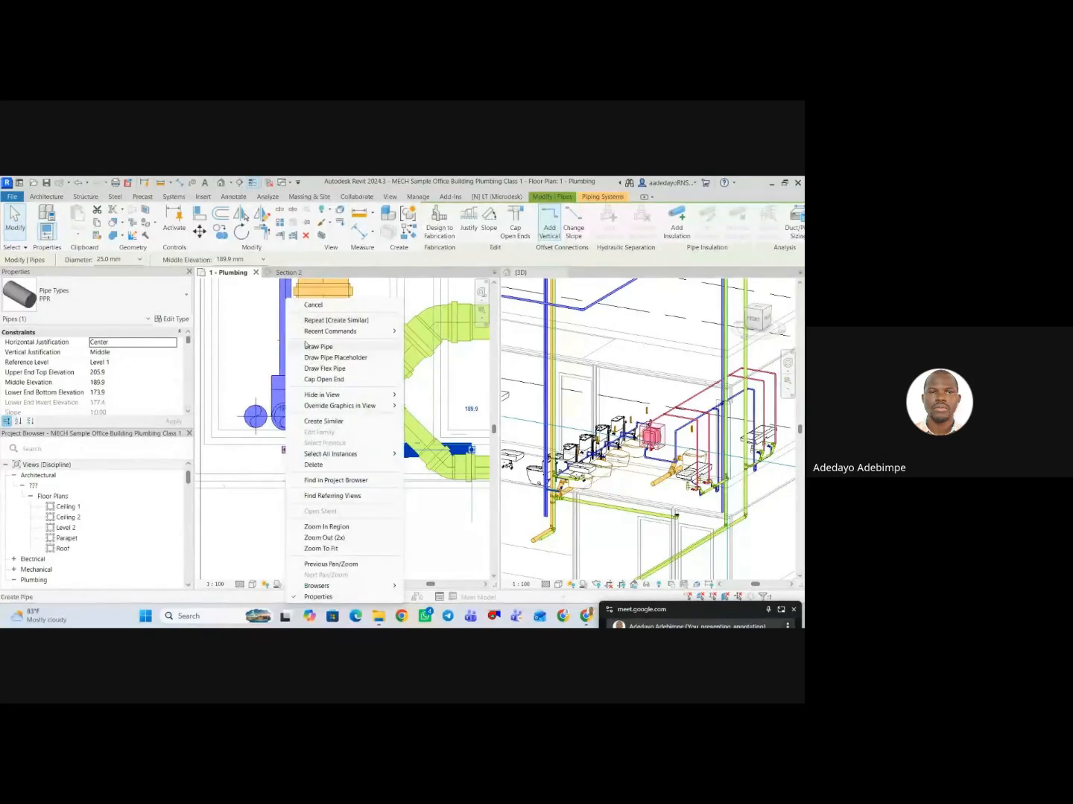
left_click(319, 346)
scroll(286, 372, "up", 3)
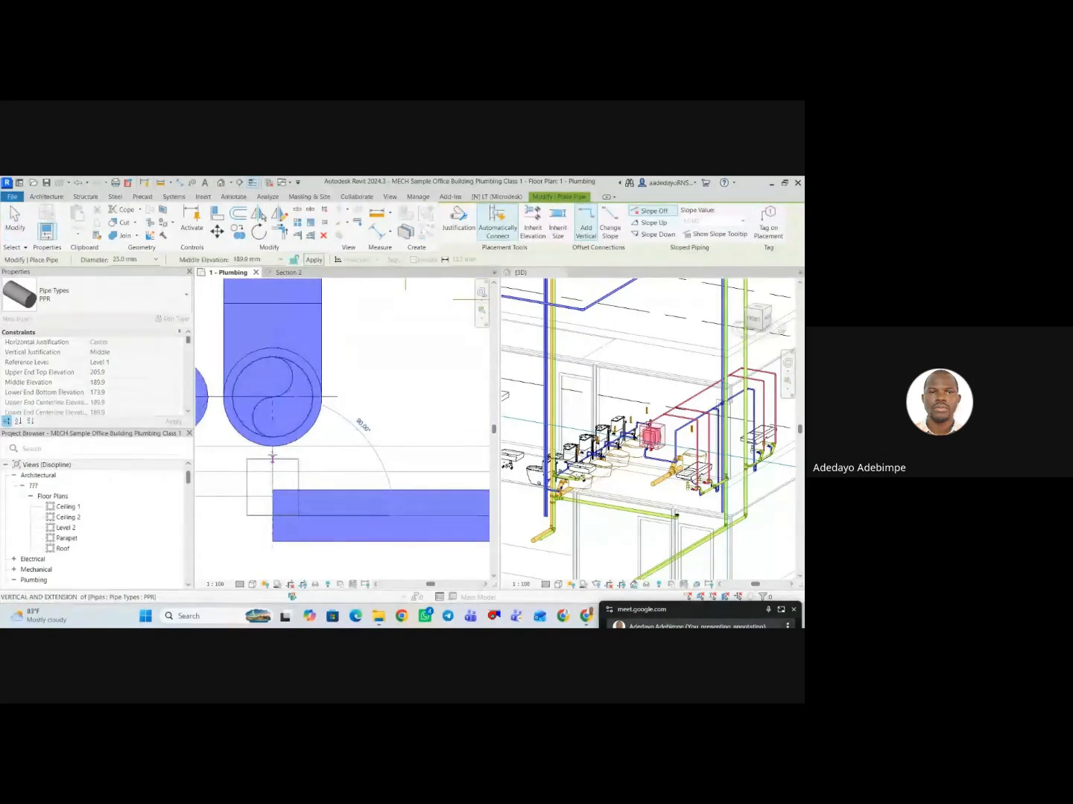
left_click(273, 456)
scroll(273, 456, "down", 4)
key("Escape")
key("Escape")
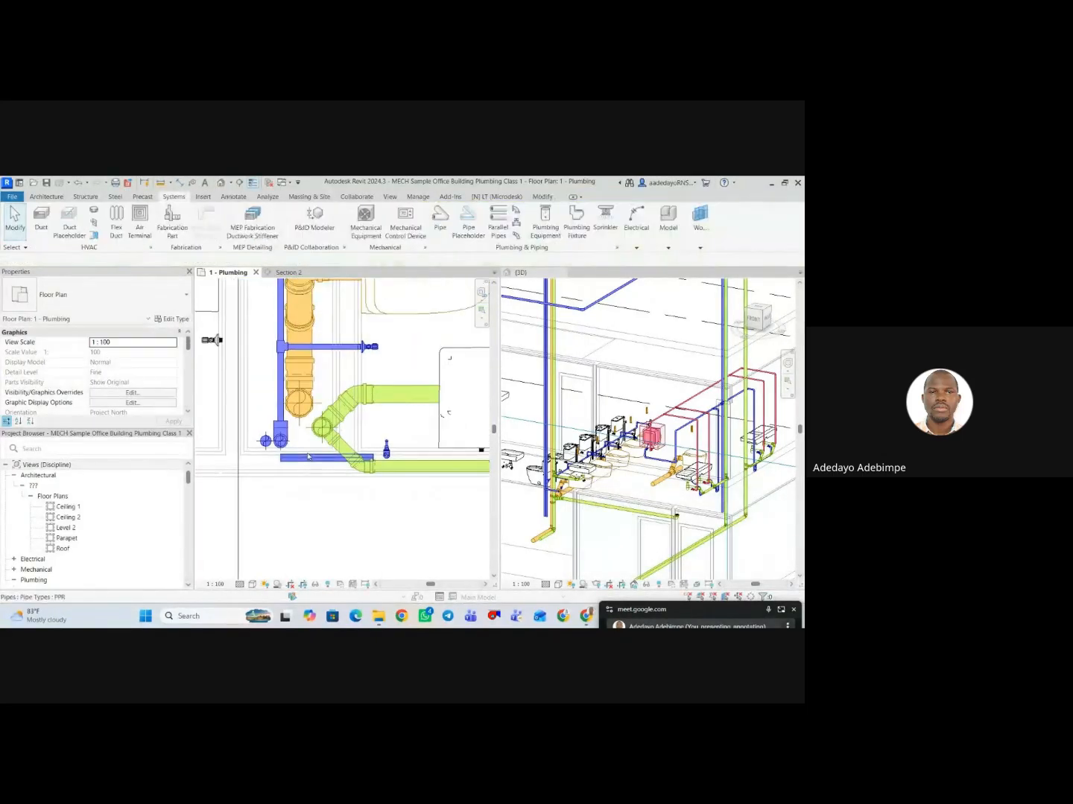
Move the horizontal PPR pipe clear of the riser and draw a short perpendicular pipe from its end towards the supply.
left_click(308, 457)
scroll(313, 458, "up", 2)
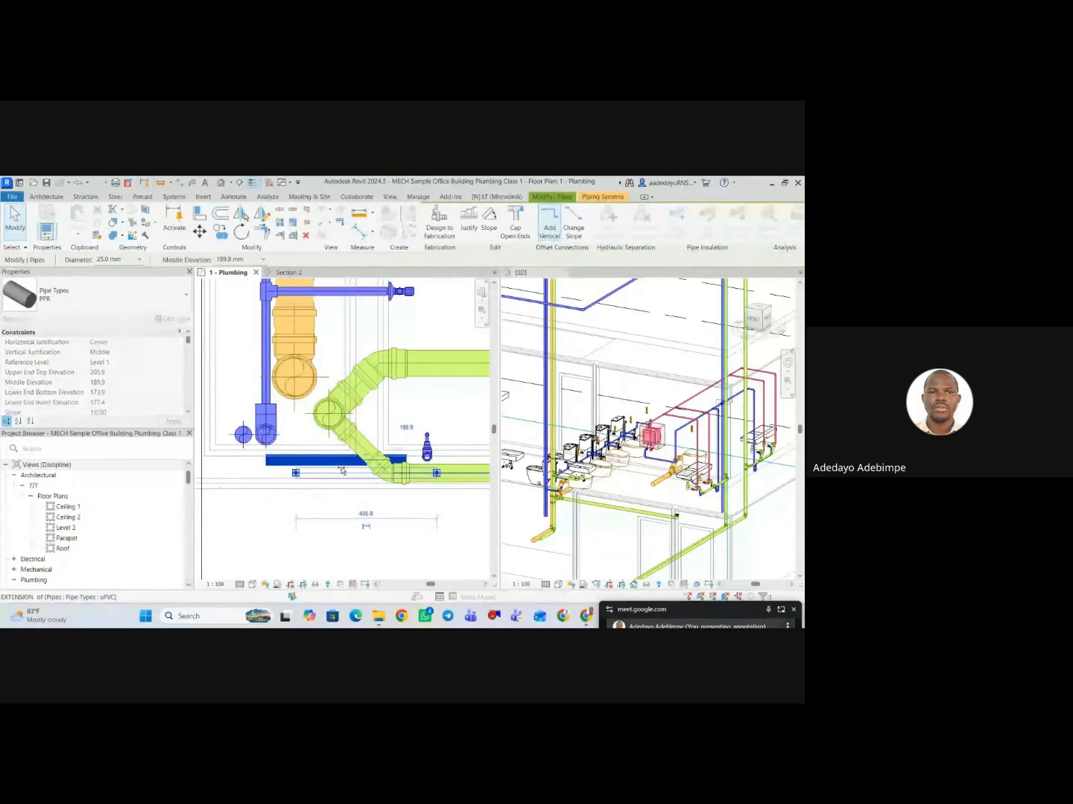
right_click(294, 478)
left_click(325, 347)
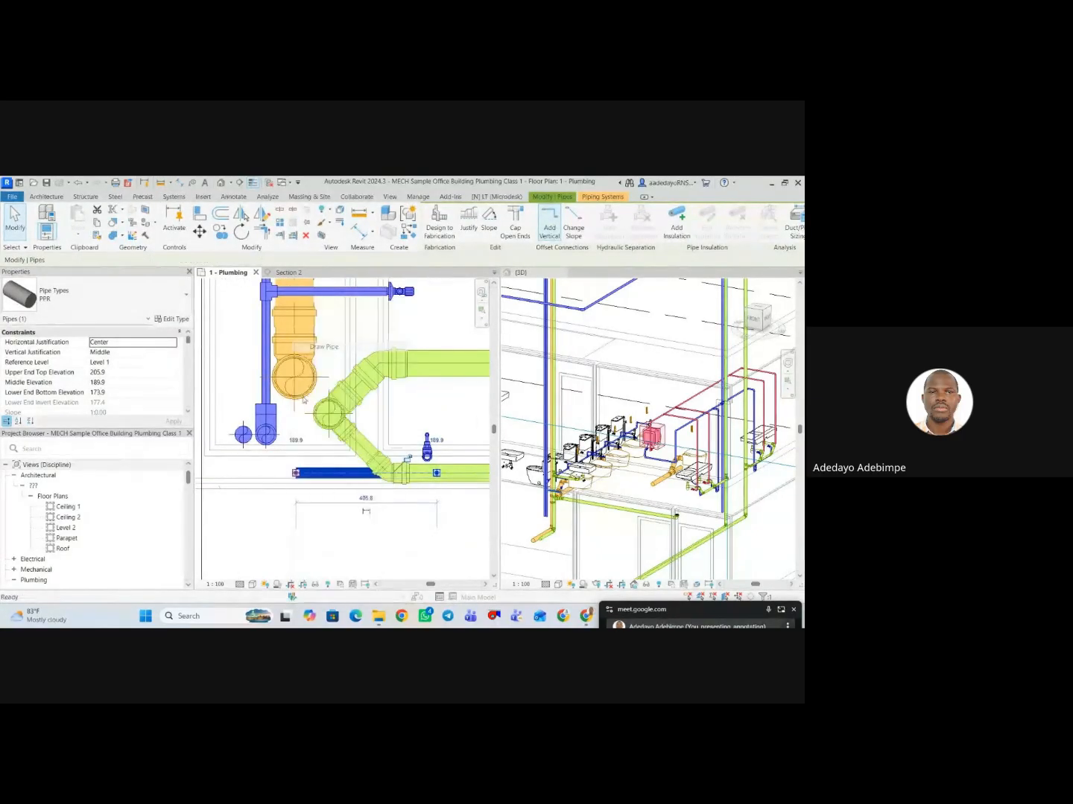
scroll(304, 414, "up", 2)
left_click(291, 455)
key("Escape")
key("Escape")
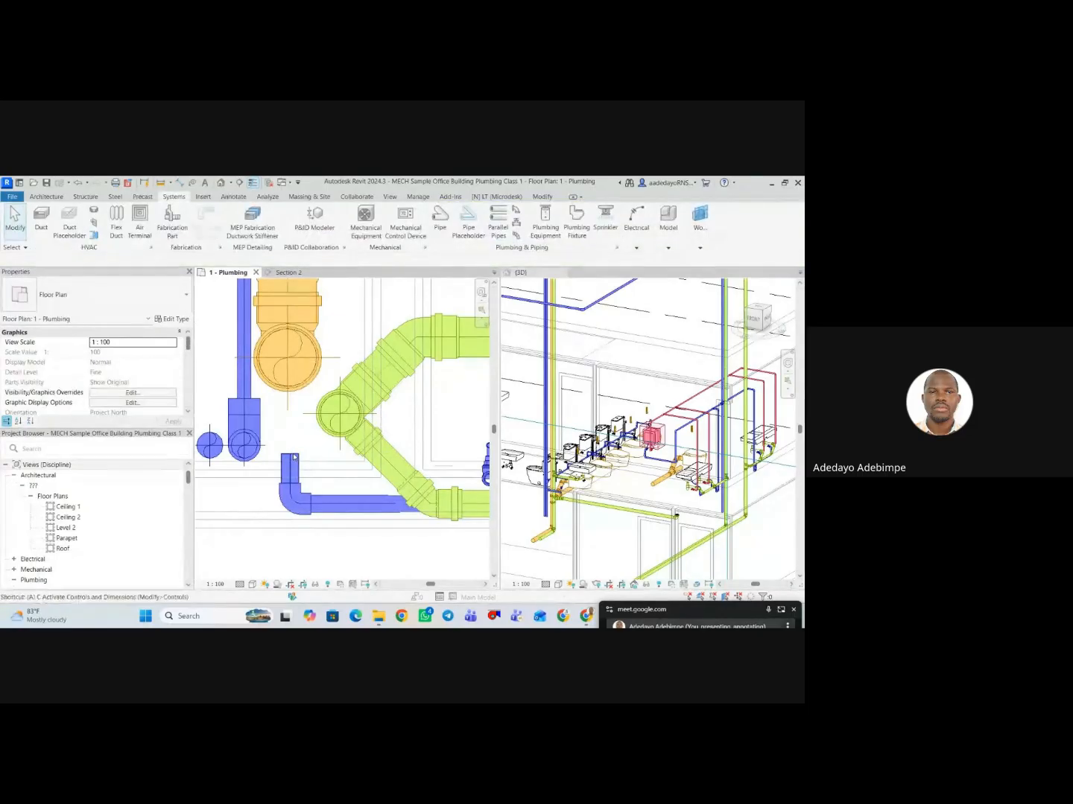
Align the short perpendicular pipe with the centreline of the cold water riser.
key("a")
key("l")
scroll(246, 452, "up", 2)
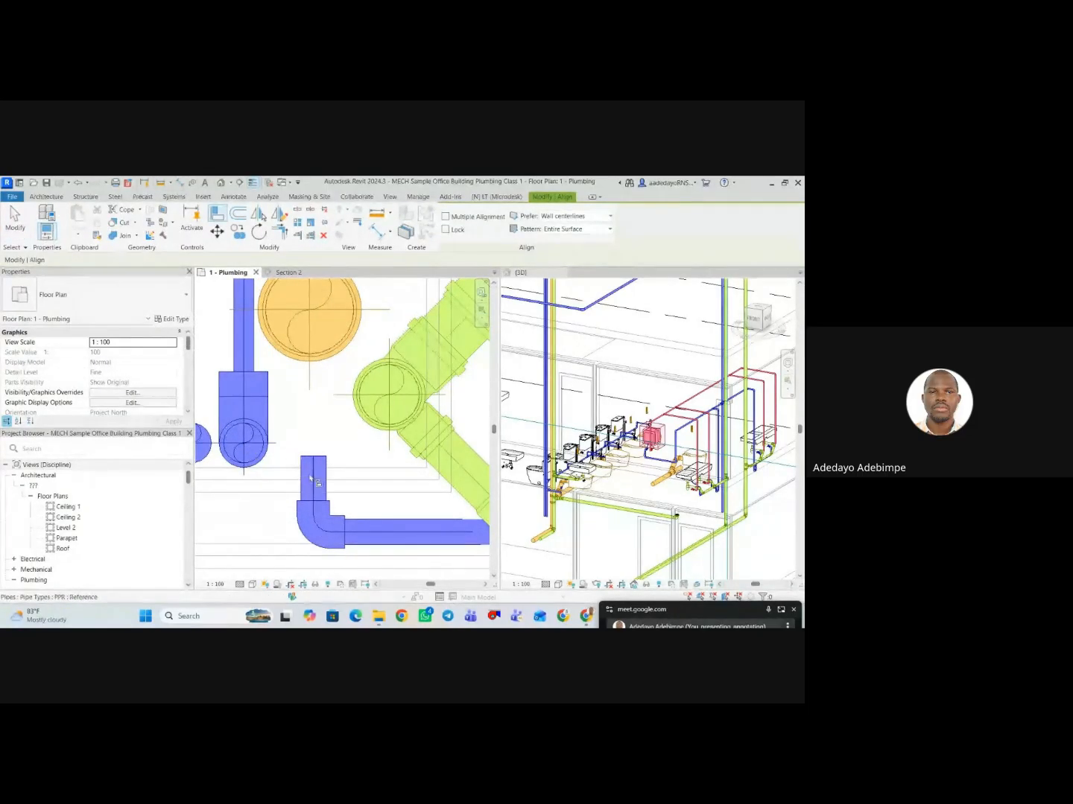
left_click(311, 479)
scroll(296, 451, "down", 3)
key("Escape")
key("Escape")
Open the Section 1 view from its section marker in the female toilet plan.
scroll(313, 439, "down", 5)
mouse_move(317, 450)
middle_mouse_down()
mouse_move(317, 428)
mouse_move(320, 467)
middle_mouse_up()
scroll(320, 467, "down", 3)
left_click(314, 482)
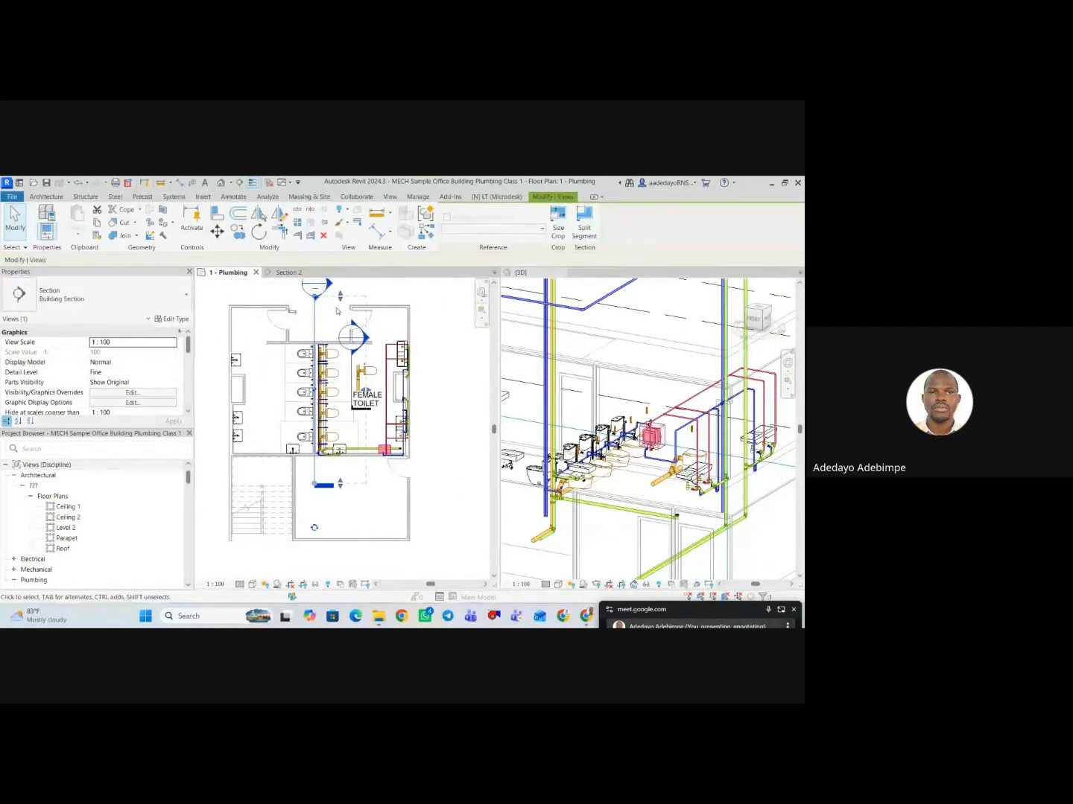
double_click(353, 337)
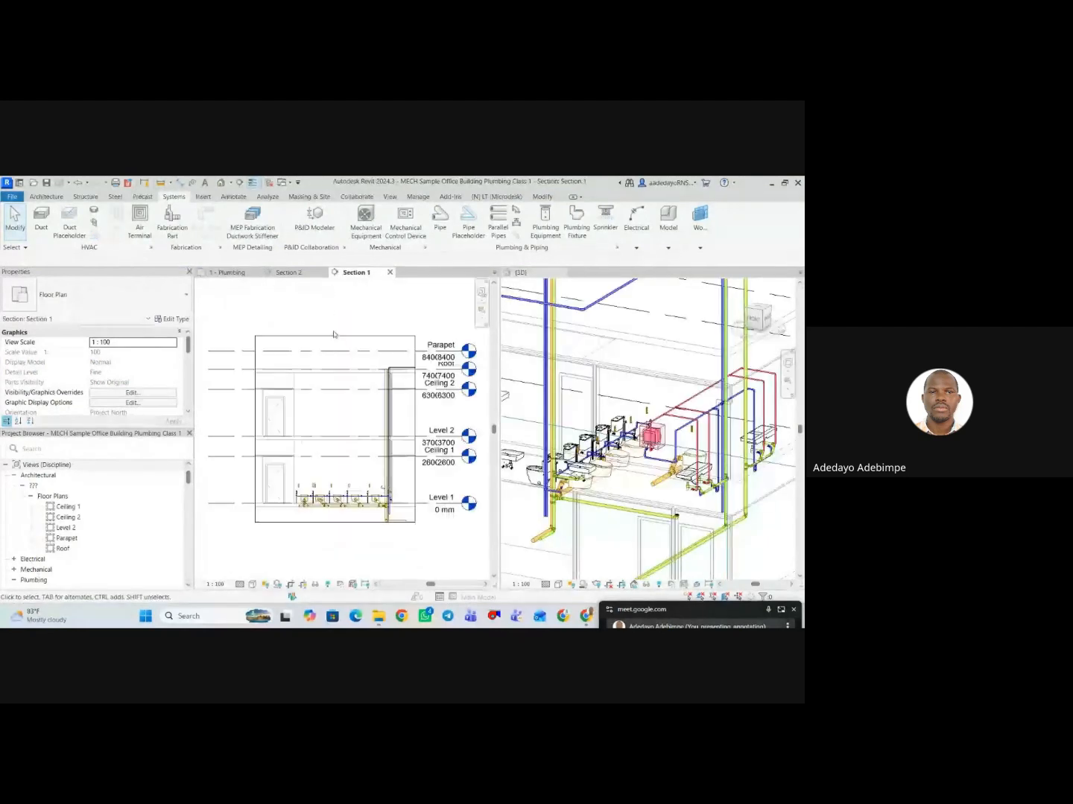
Try to extend the short pipe's open end to the vertical cold water riser in Section 1.
scroll(378, 460, "up", 10)
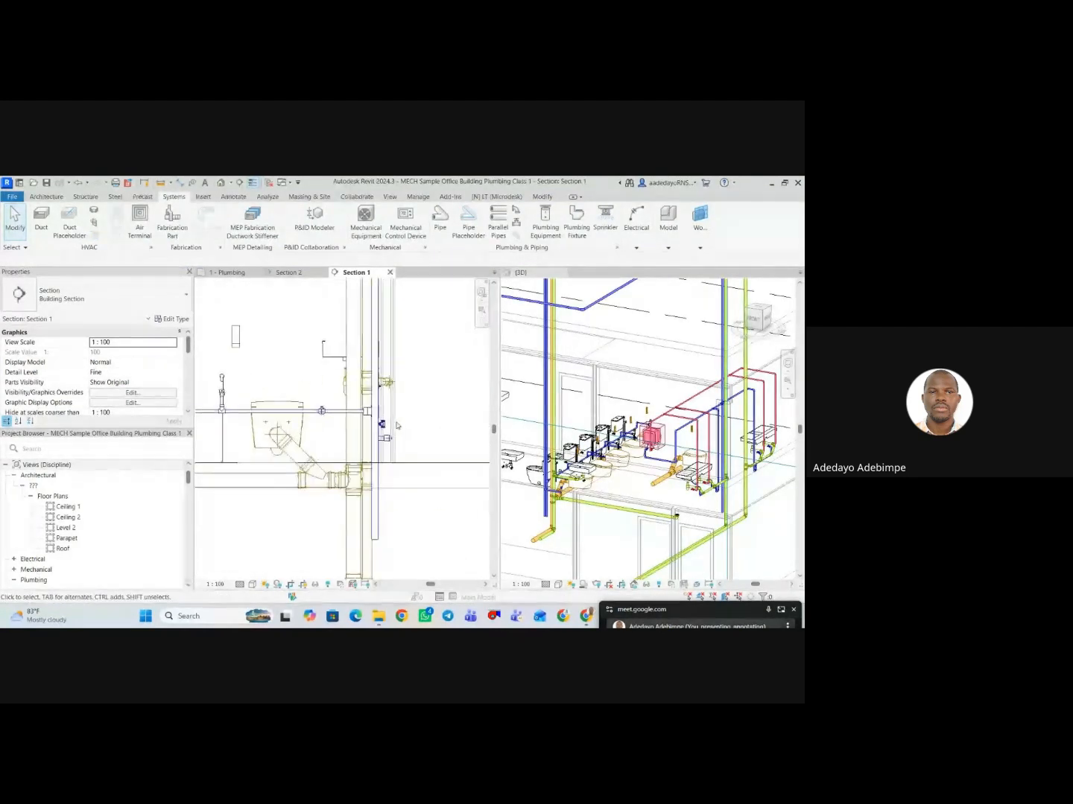
scroll(385, 435, "up", 4)
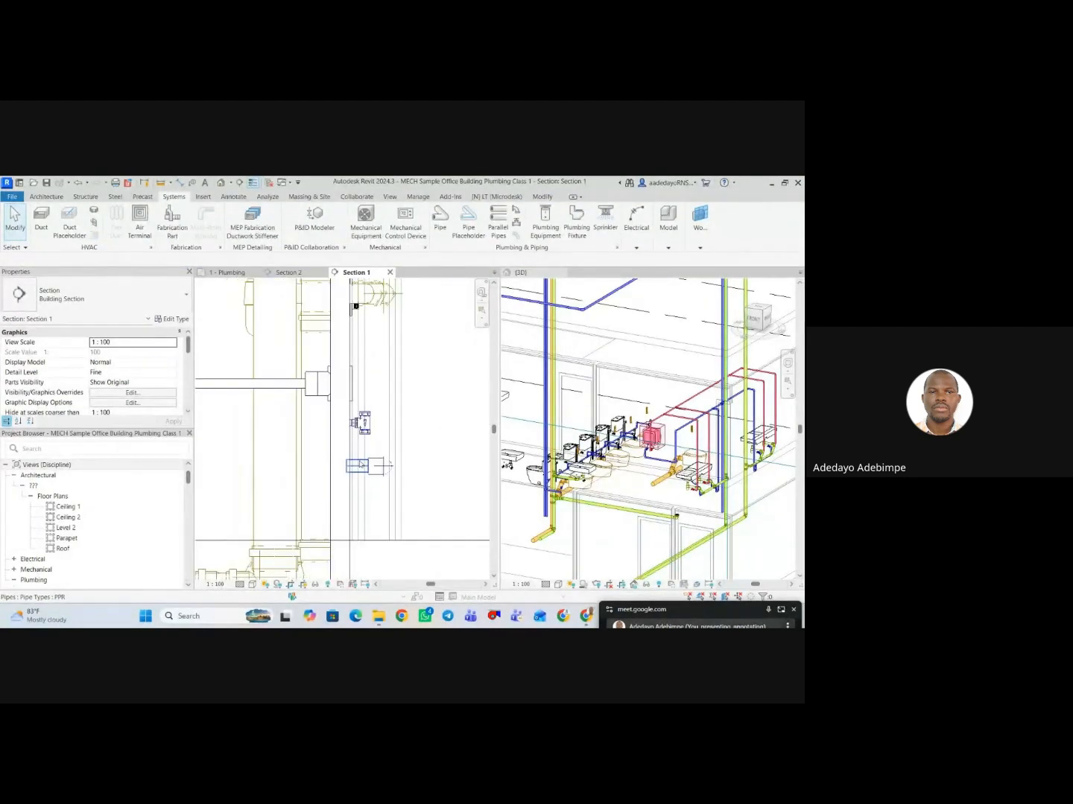
left_click(362, 467)
scroll(332, 465, "up", 2)
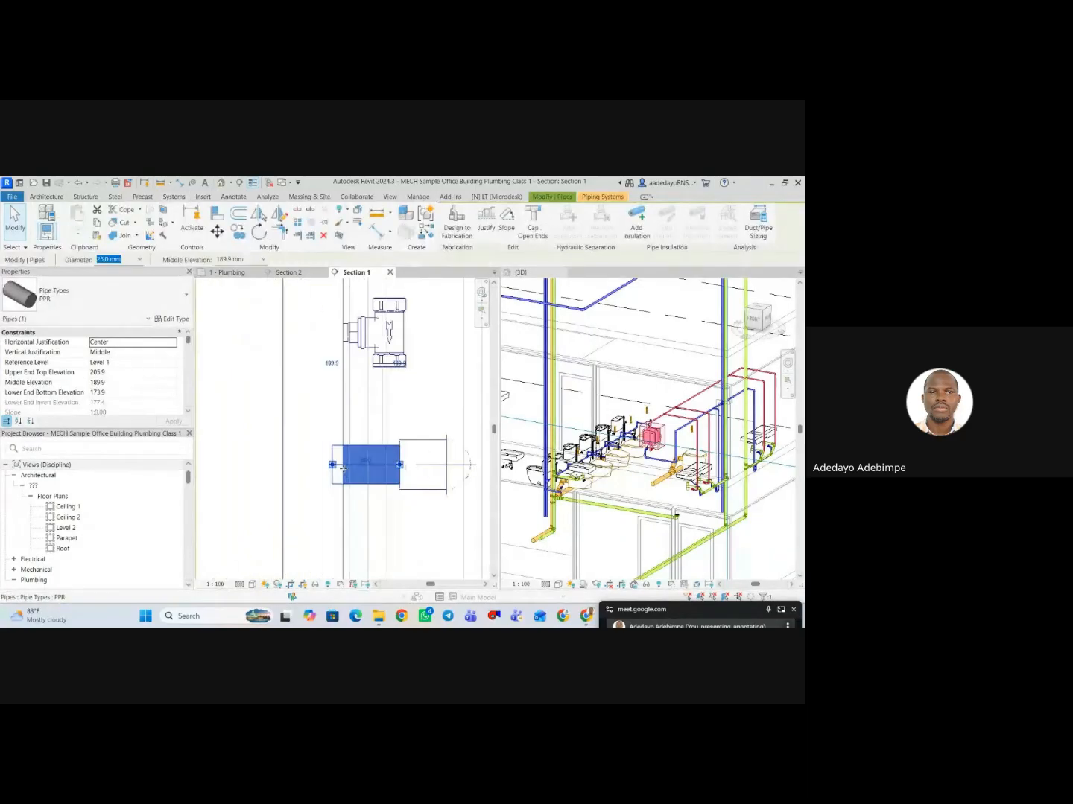
key("Delete")
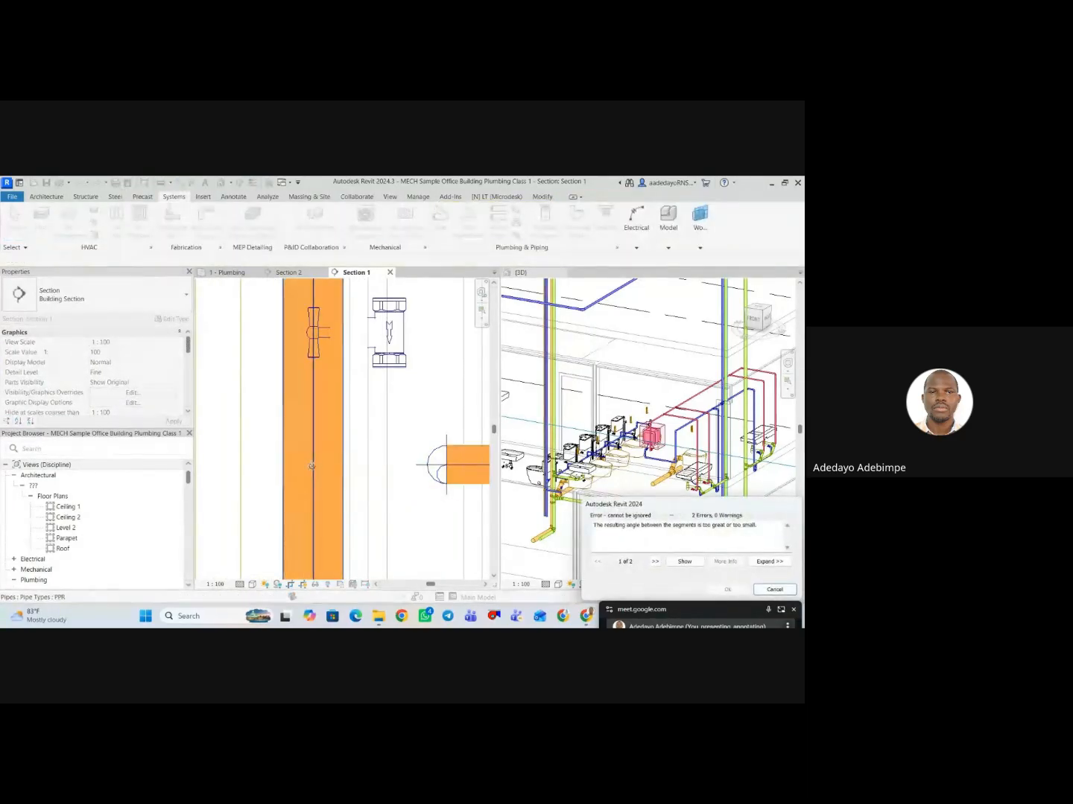
scroll(362, 461, "down", 2)
Return to the 1 - Plumbing plan and check the short pipe's alignment with the riser centreline.
left_click(227, 273)
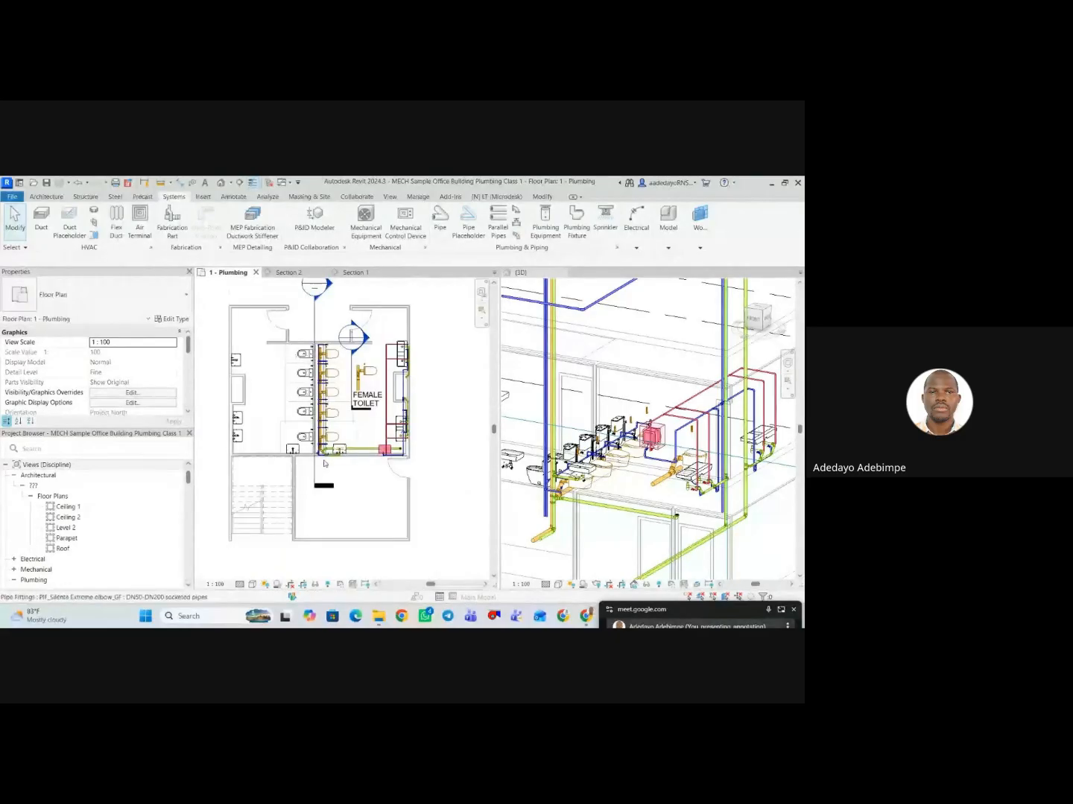
scroll(312, 454, "up", 3)
scroll(312, 454, "up", 4)
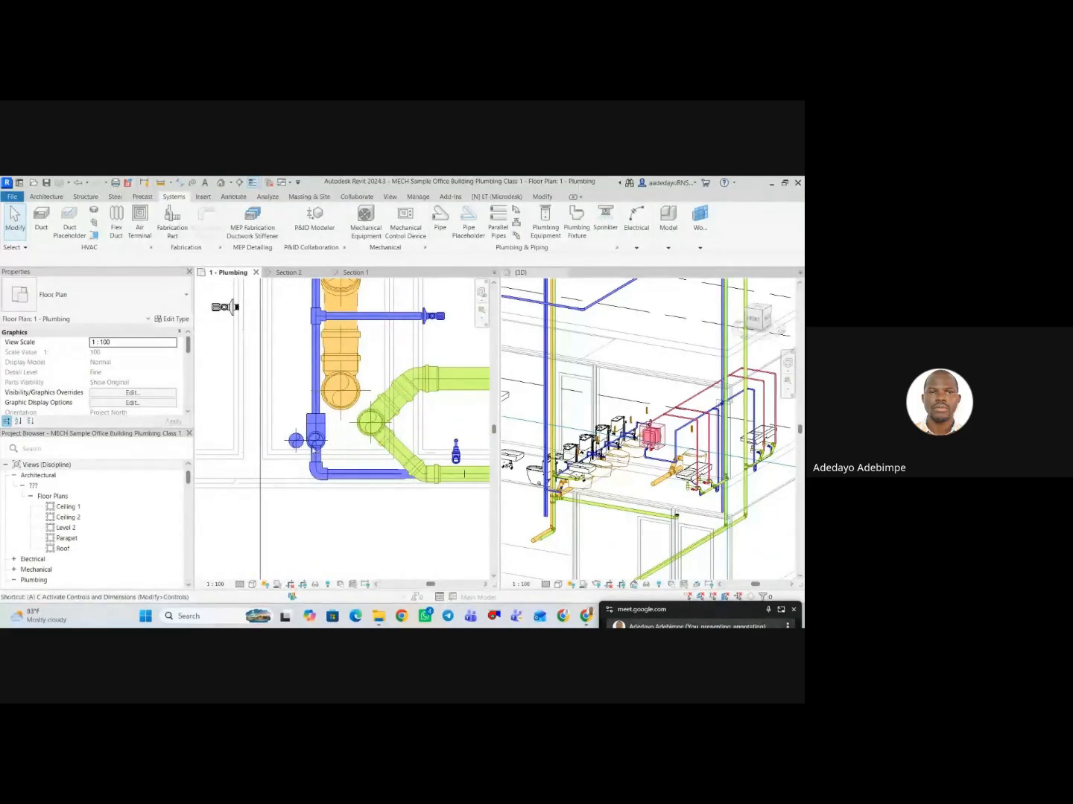
key("a")
key("l")
scroll(313, 450, "up", 5)
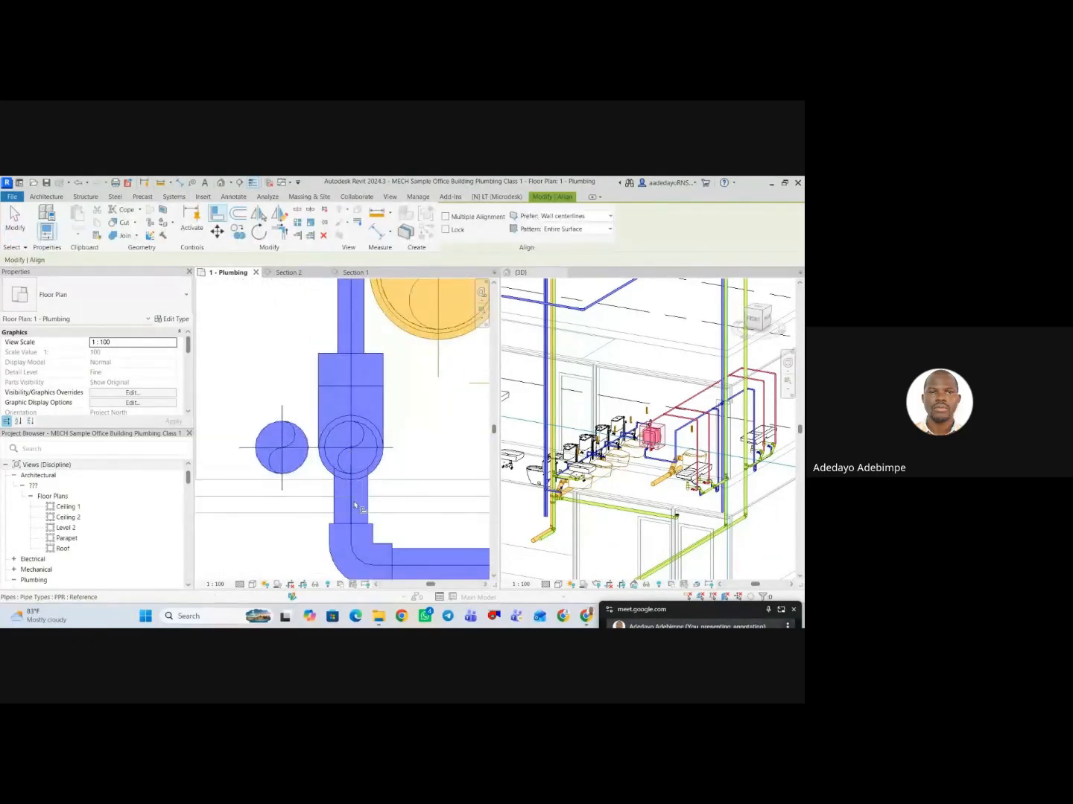
key("Escape")
In Section 1, move the short pipe's elbow away from the riser to lengthen the pipe.
left_click(290, 273)
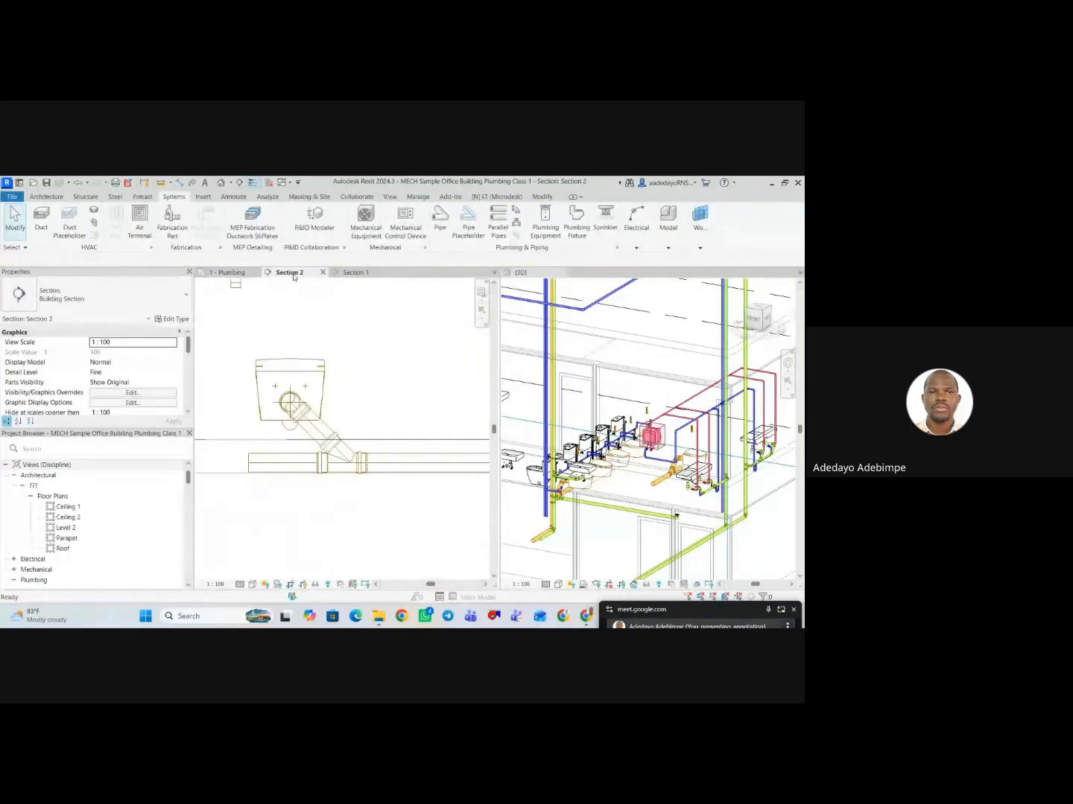
left_click(354, 272)
scroll(344, 388, "down", 3)
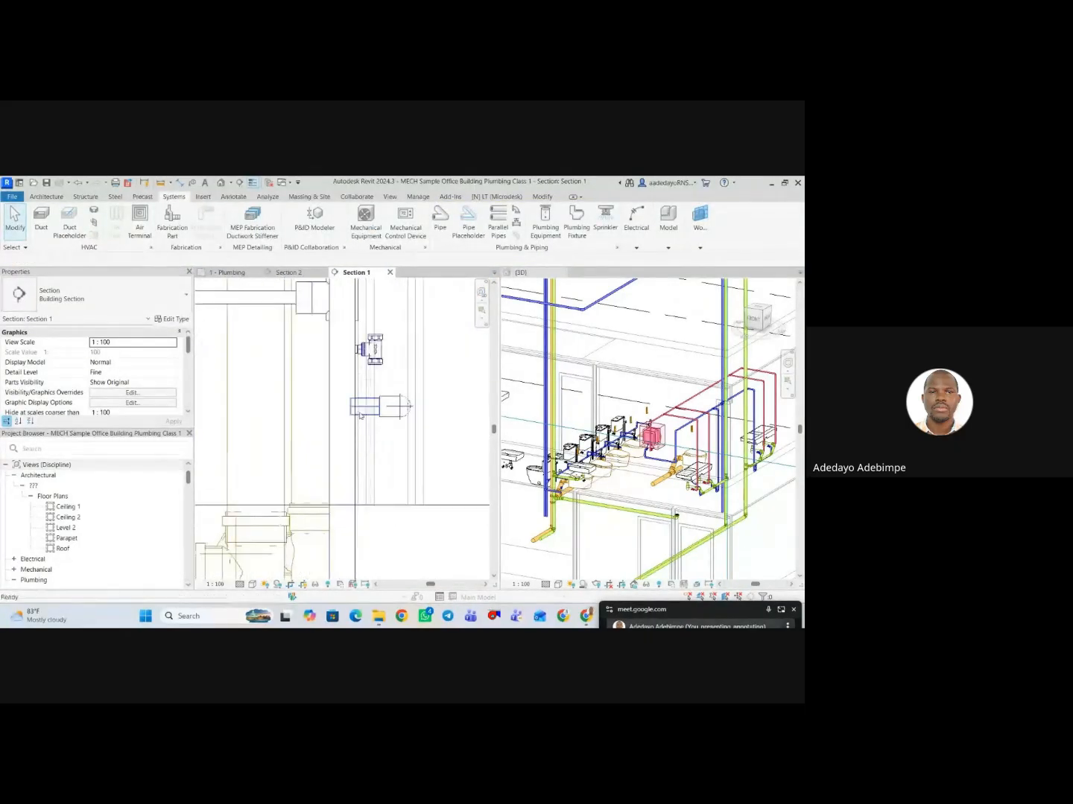
left_click(362, 409)
scroll(382, 409, "up", 2)
key("Escape")
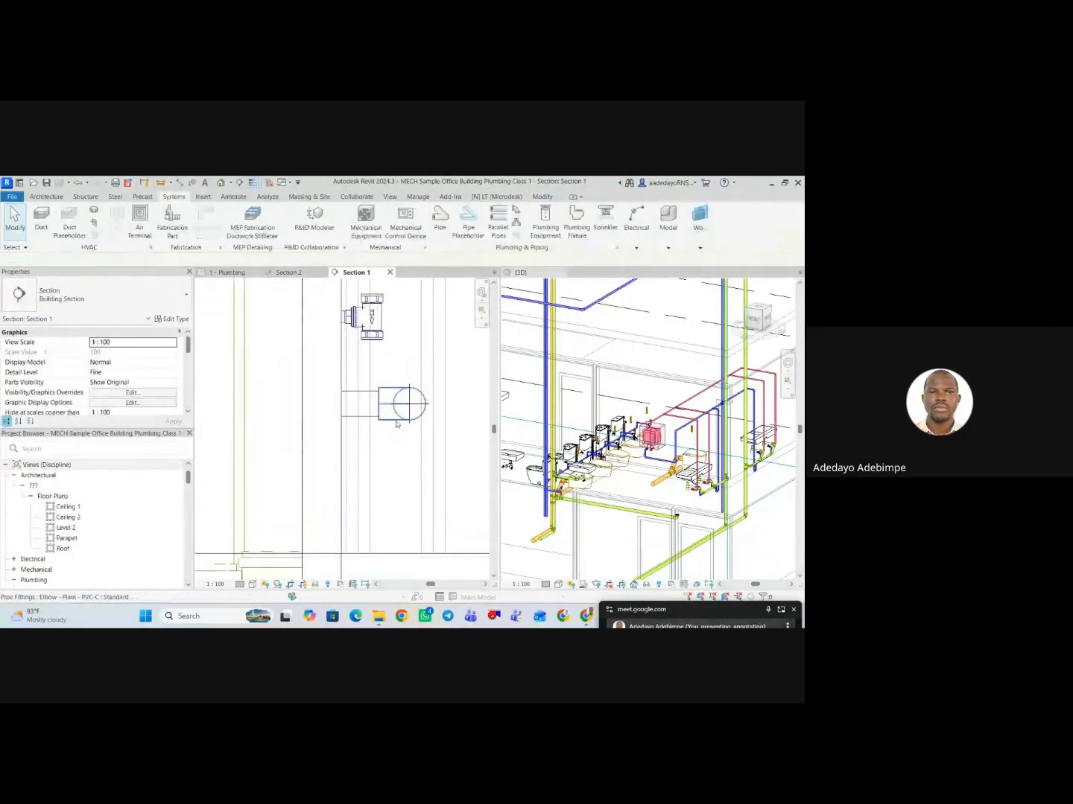
scroll(393, 424, "down", 1)
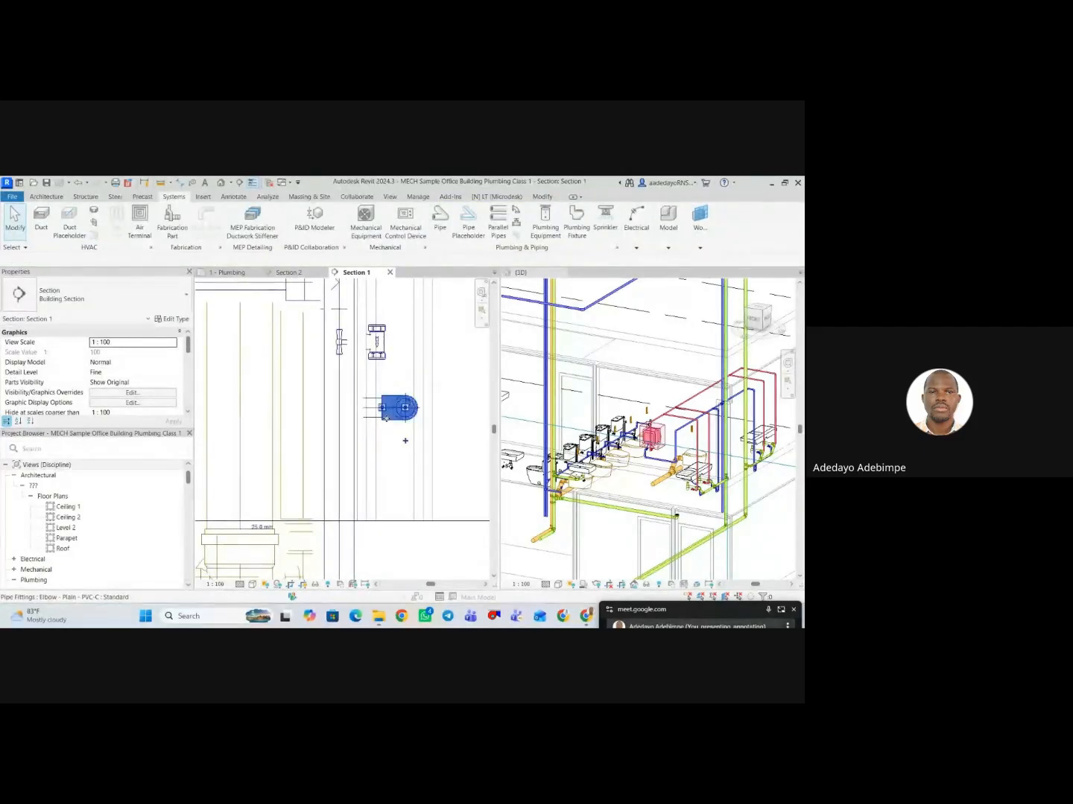
left_click_drag(385, 418, 394, 408)
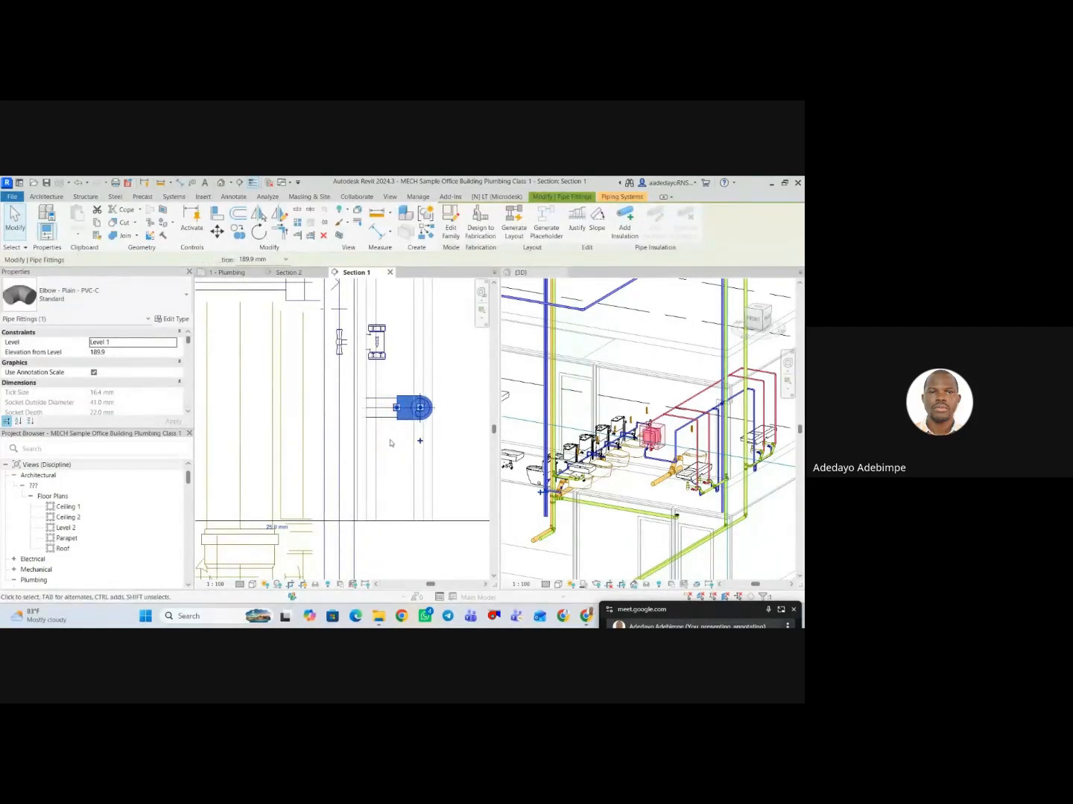
key("Escape")
Examine the vertical cold water riser beside the stopcock valve and its extent below the floor in Section 1.
scroll(387, 432, "up", 1)
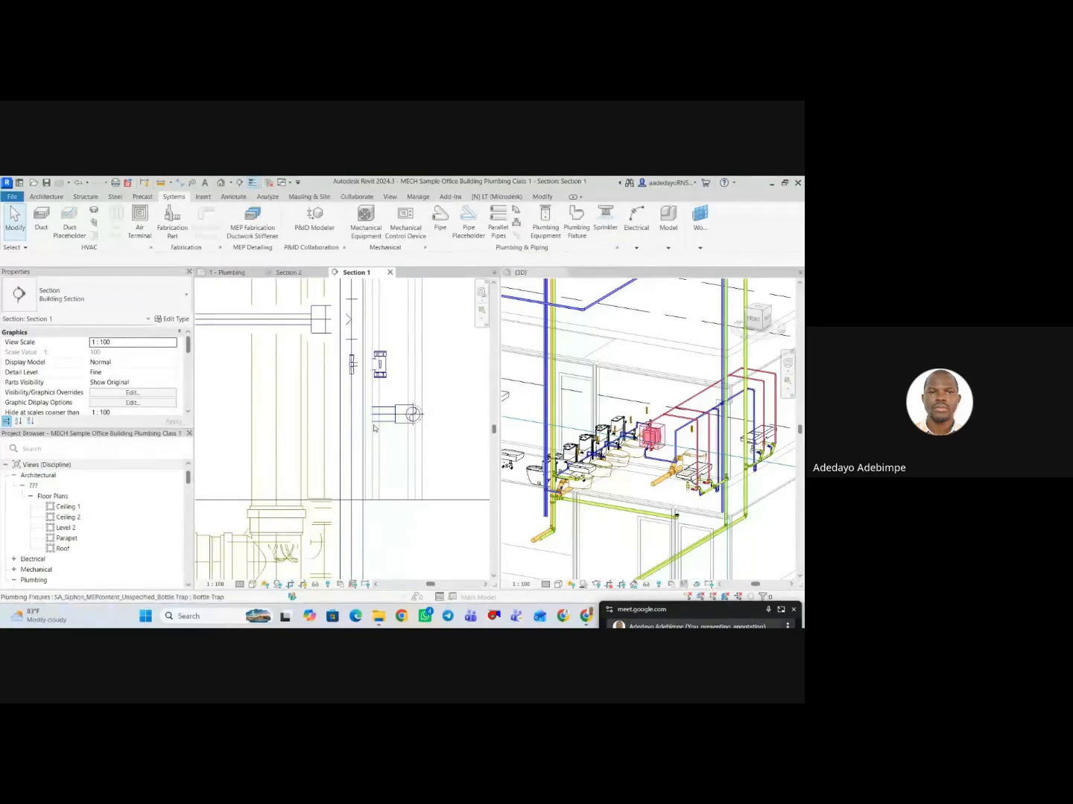
left_click(359, 438)
scroll(330, 447, "down", 2)
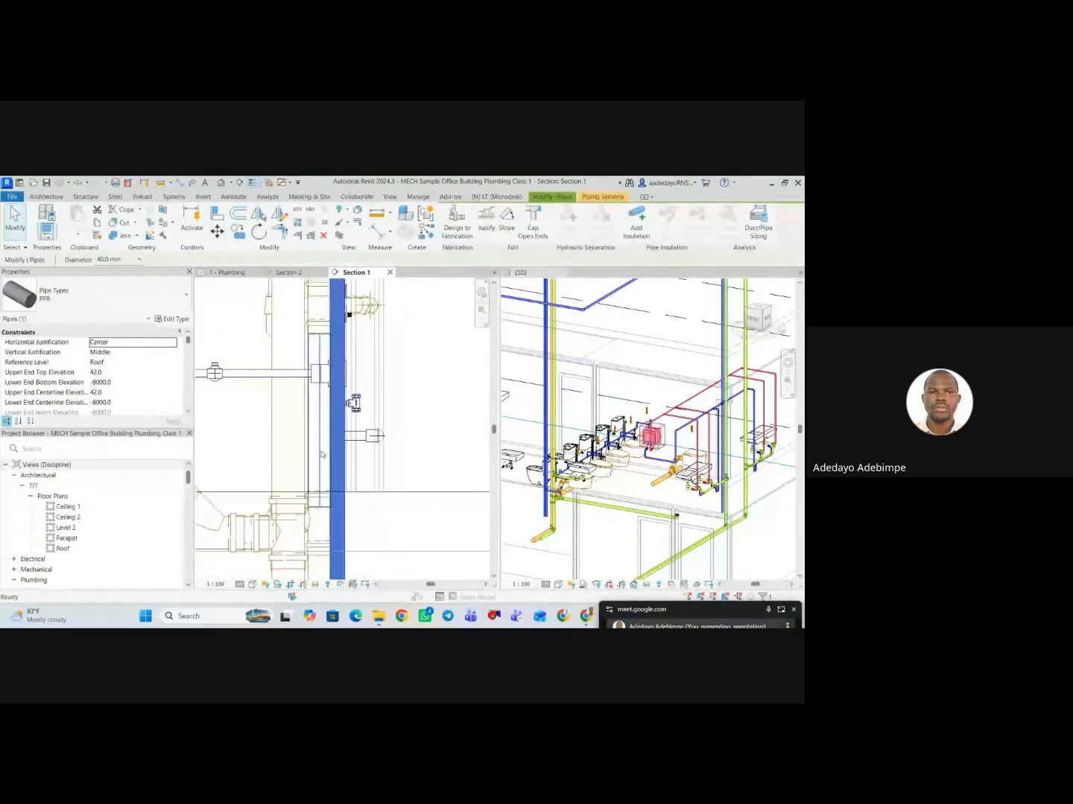
scroll(335, 458, "down", 1)
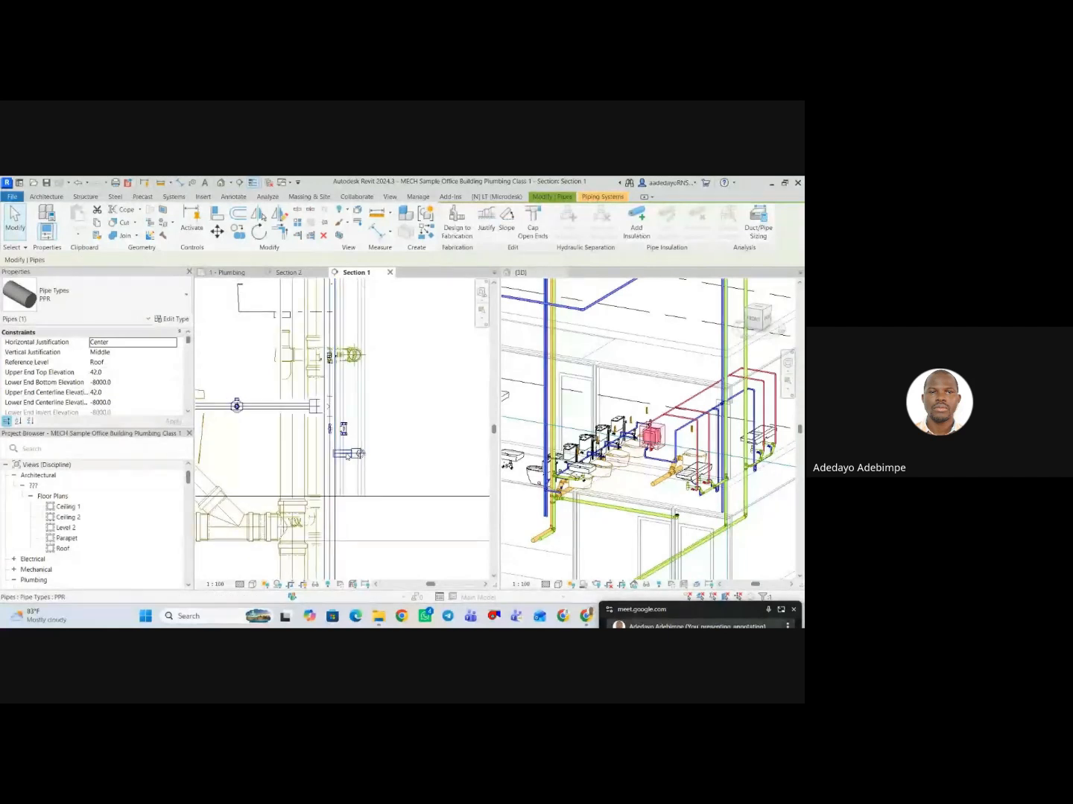
key("Escape")
scroll(350, 518, "down", 2)
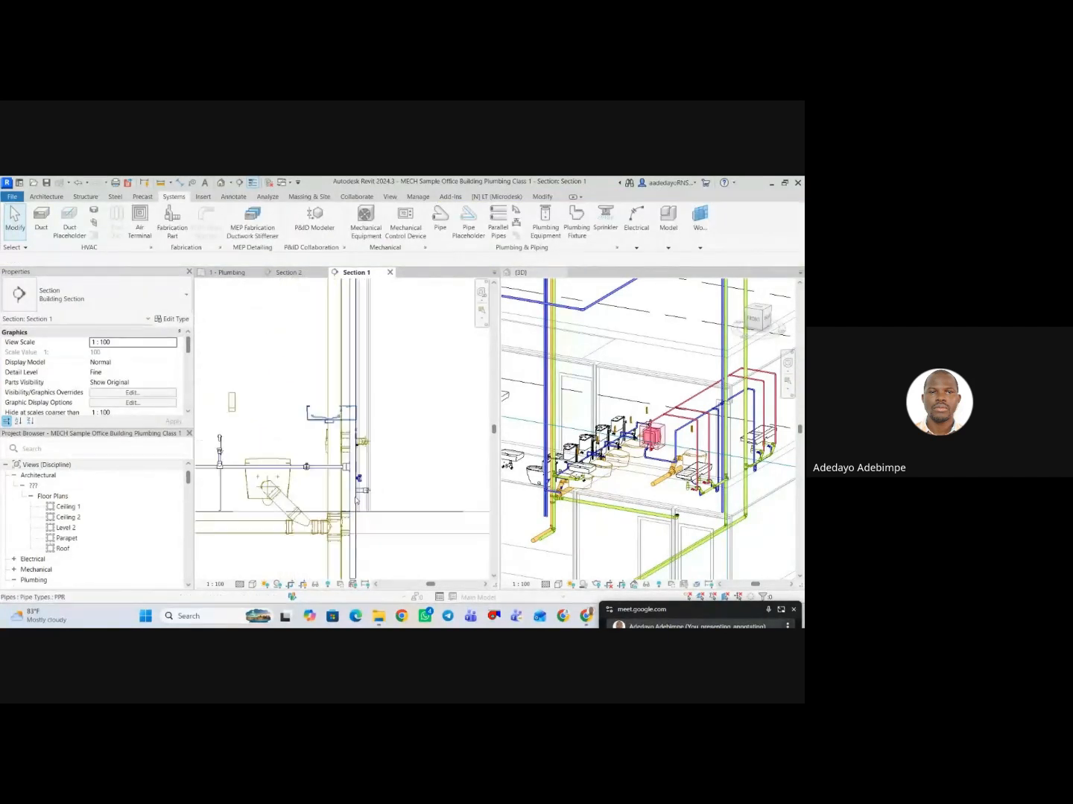
scroll(344, 514, "up", 3)
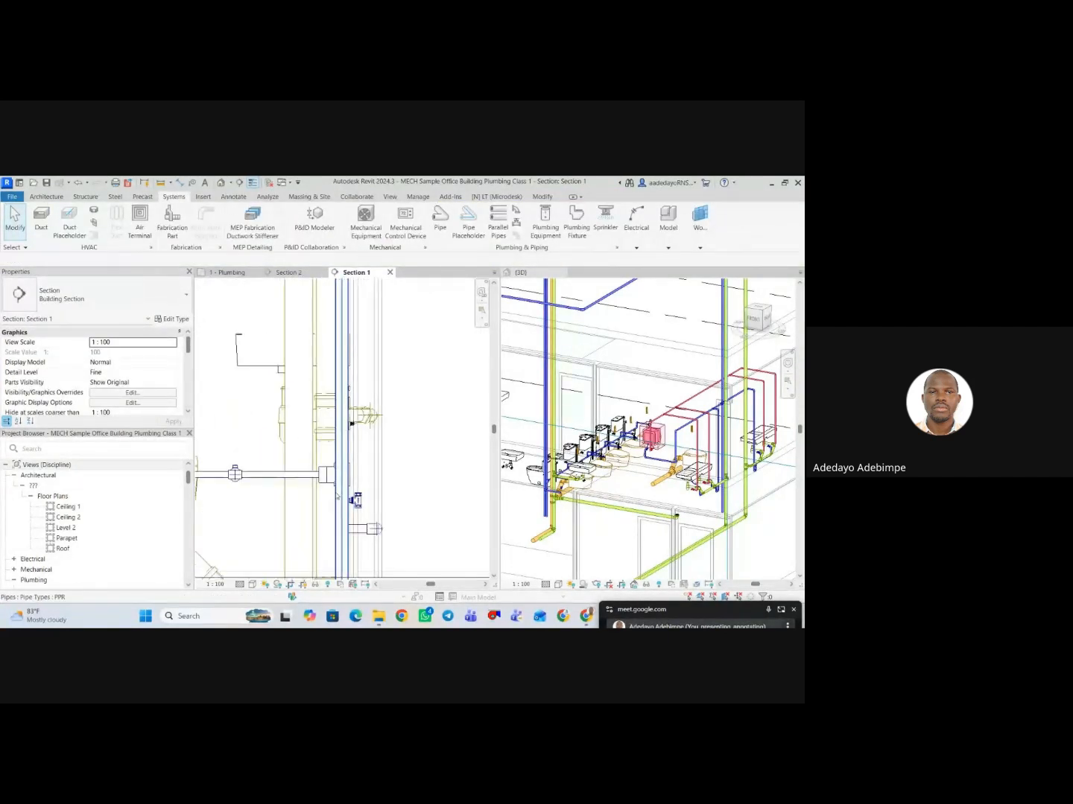
left_click(341, 519)
scroll(395, 440, "down", 2)
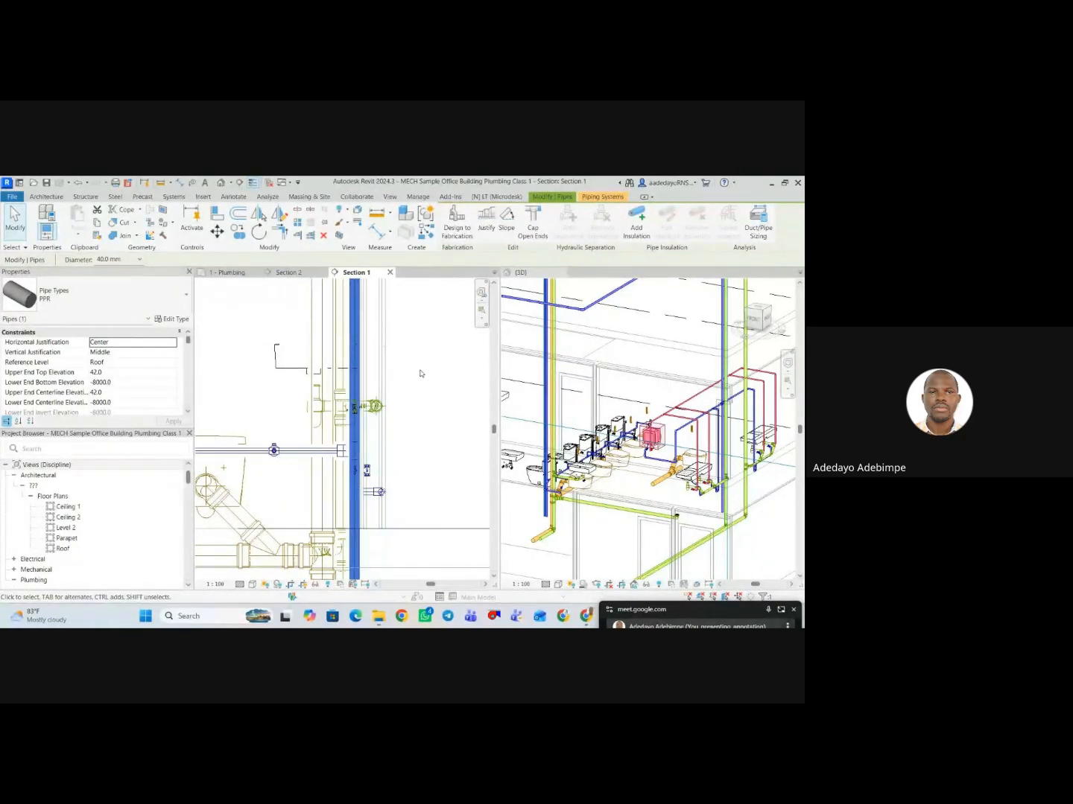
scroll(409, 369, "down", 3)
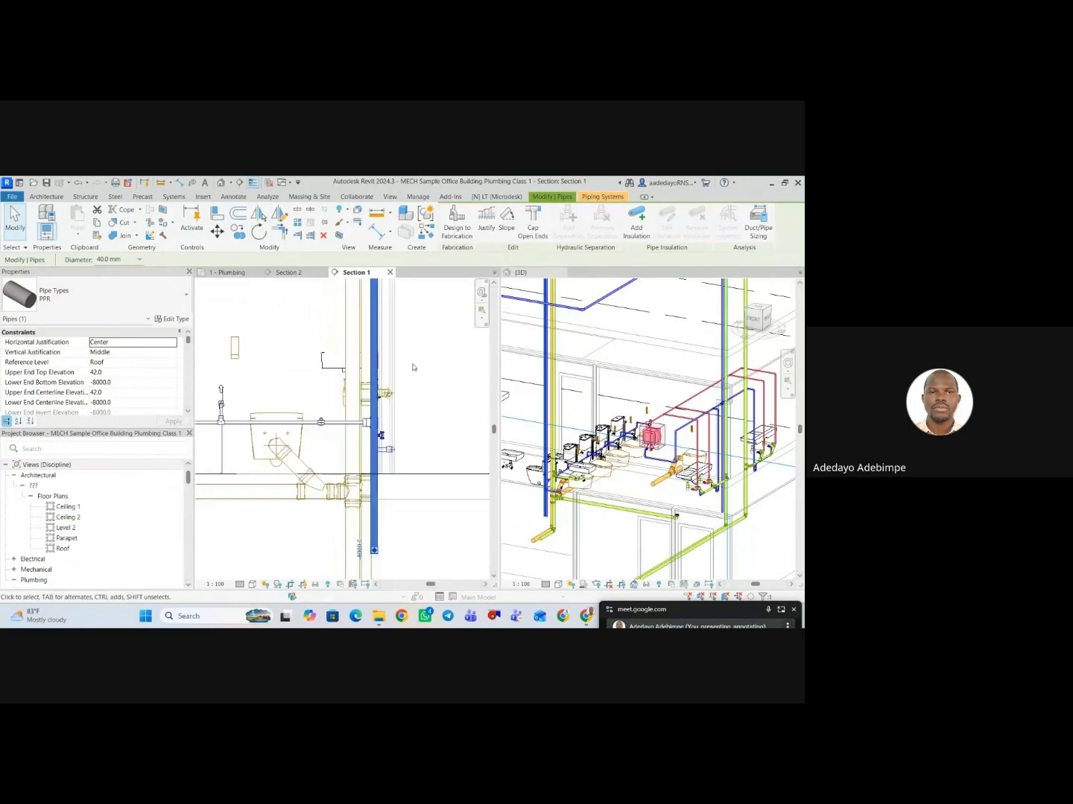
middle_click_drag(416, 395, 373, 419)
middle_click_drag(391, 473, 388, 459)
left_click(388, 458)
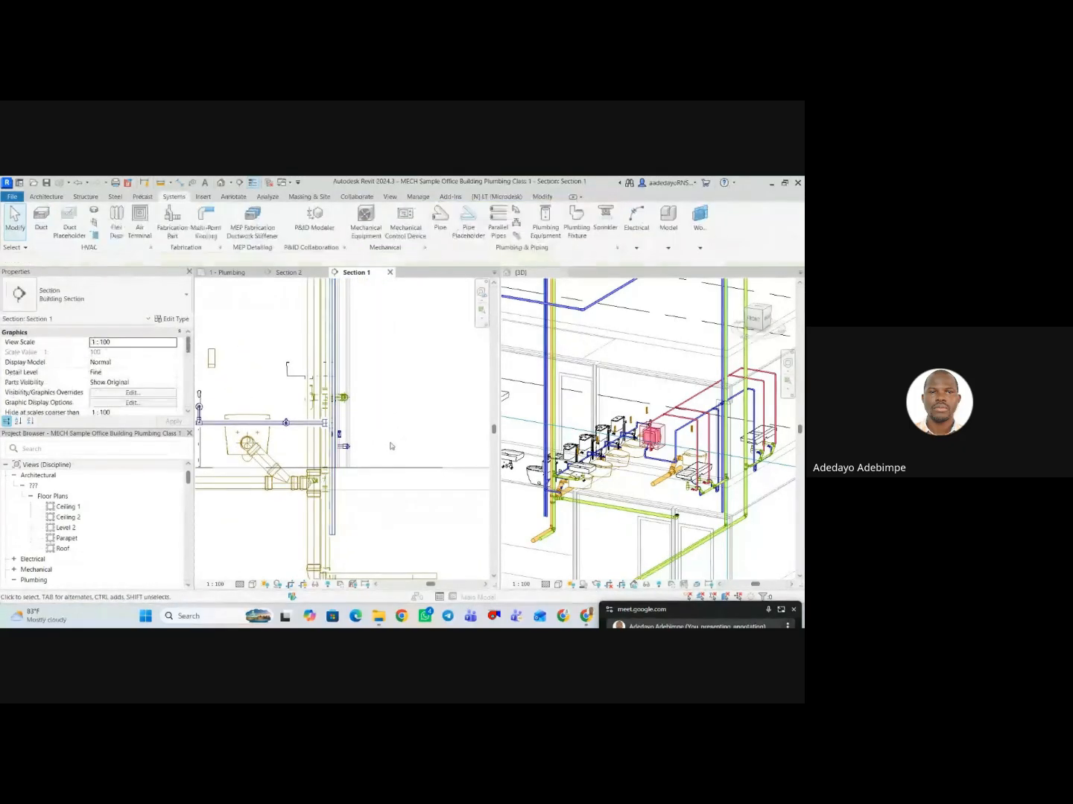
Hide the 40 mm cold water riser in front of the pipework in the Section 1 view, as an individual element.
left_click(333, 485)
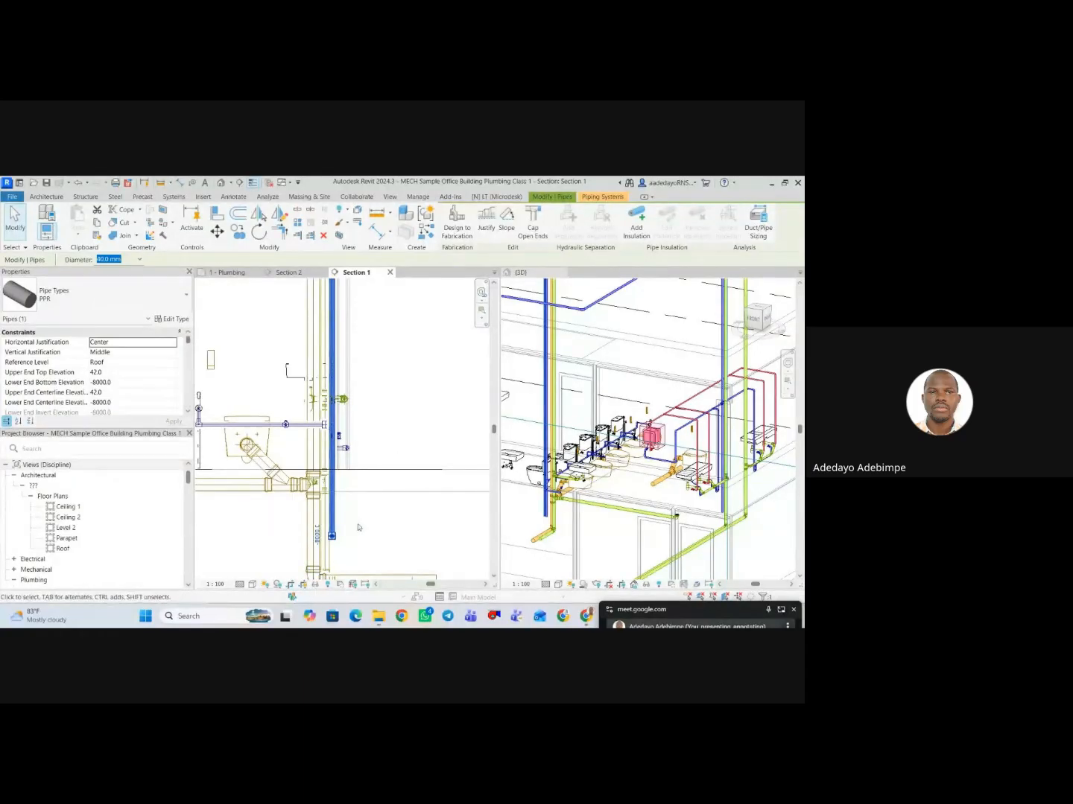
right_click(333, 368)
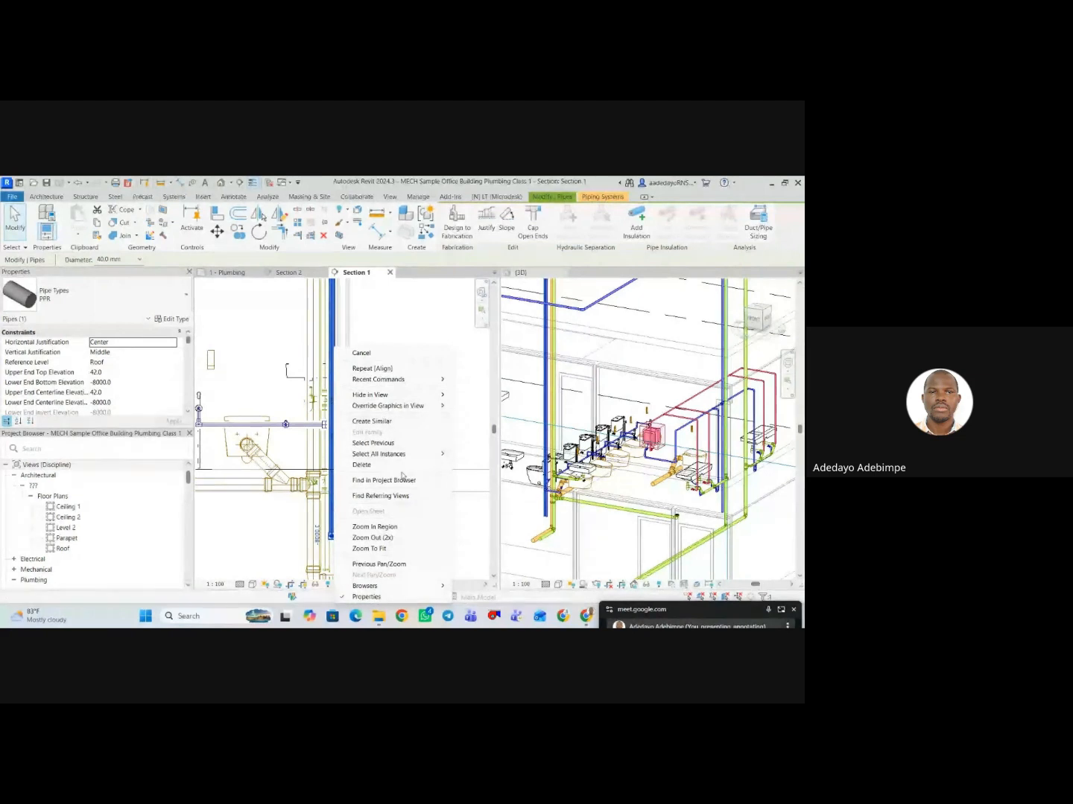
mouse_move(408, 396)
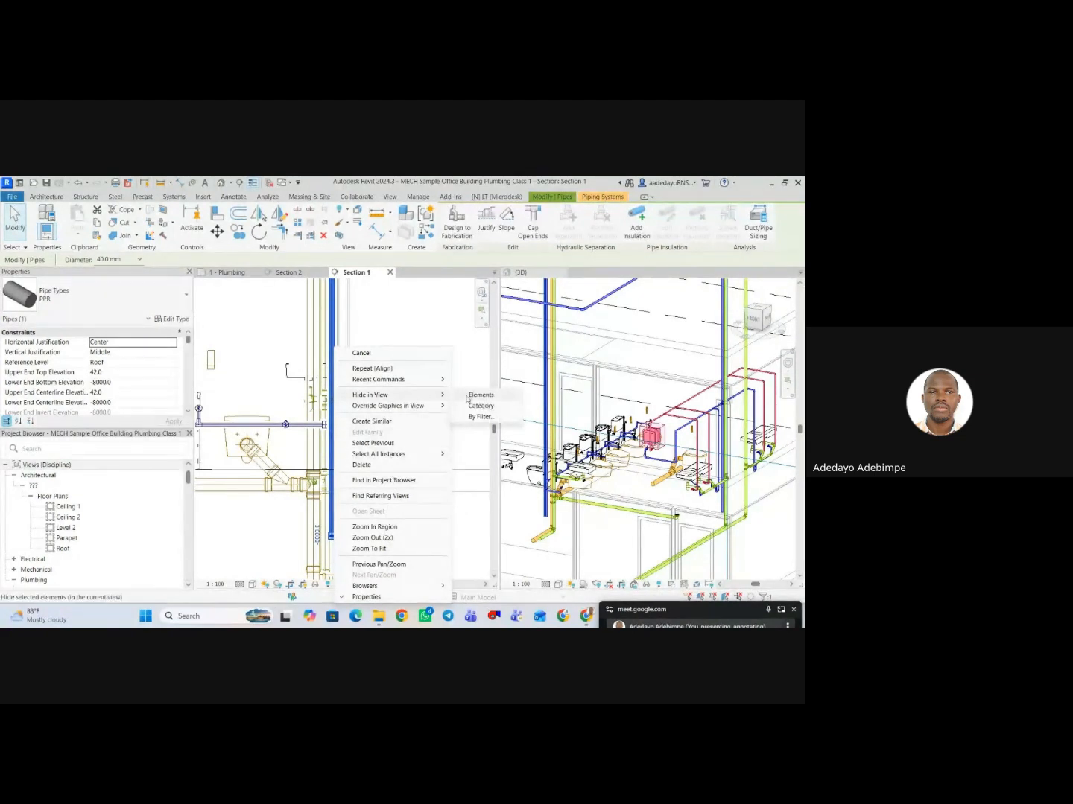
left_click(477, 396)
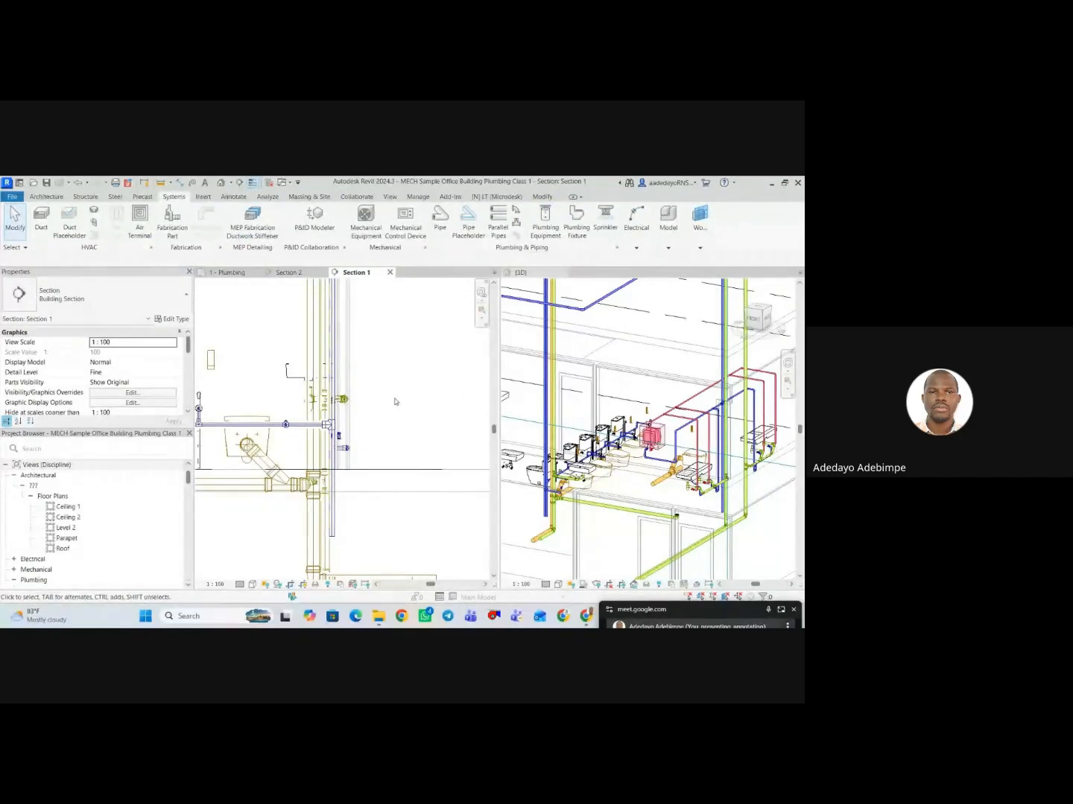
left_click(336, 525)
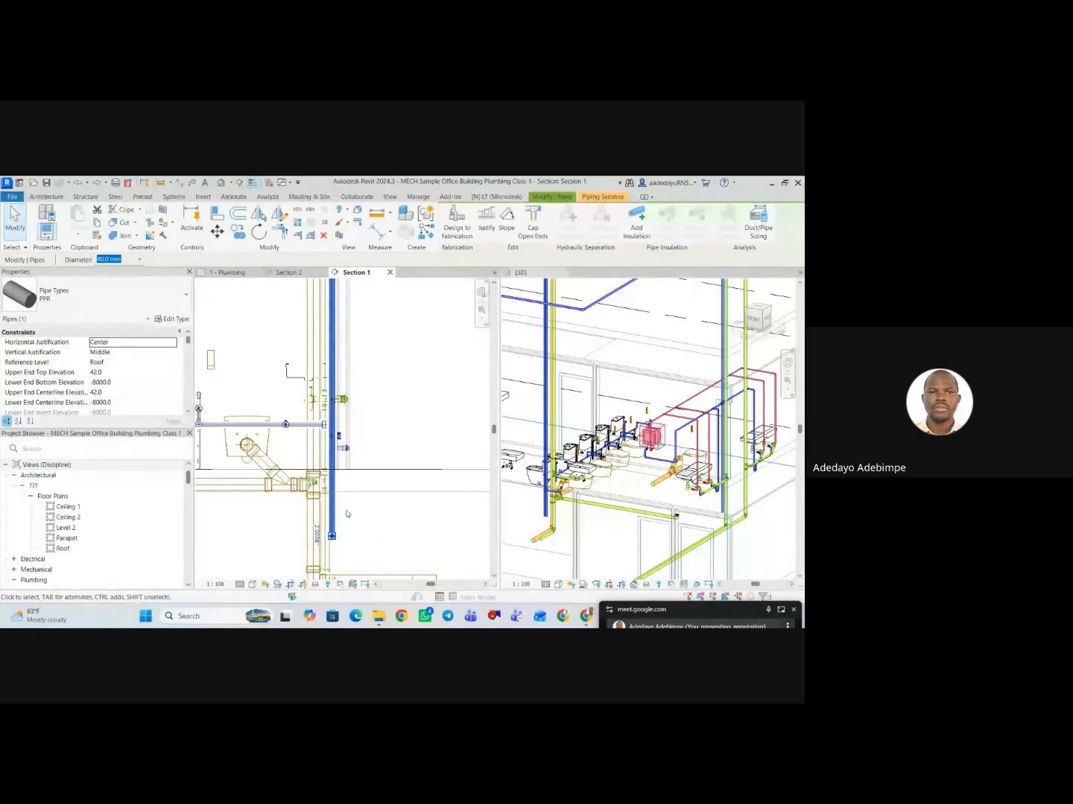
left_click(347, 514)
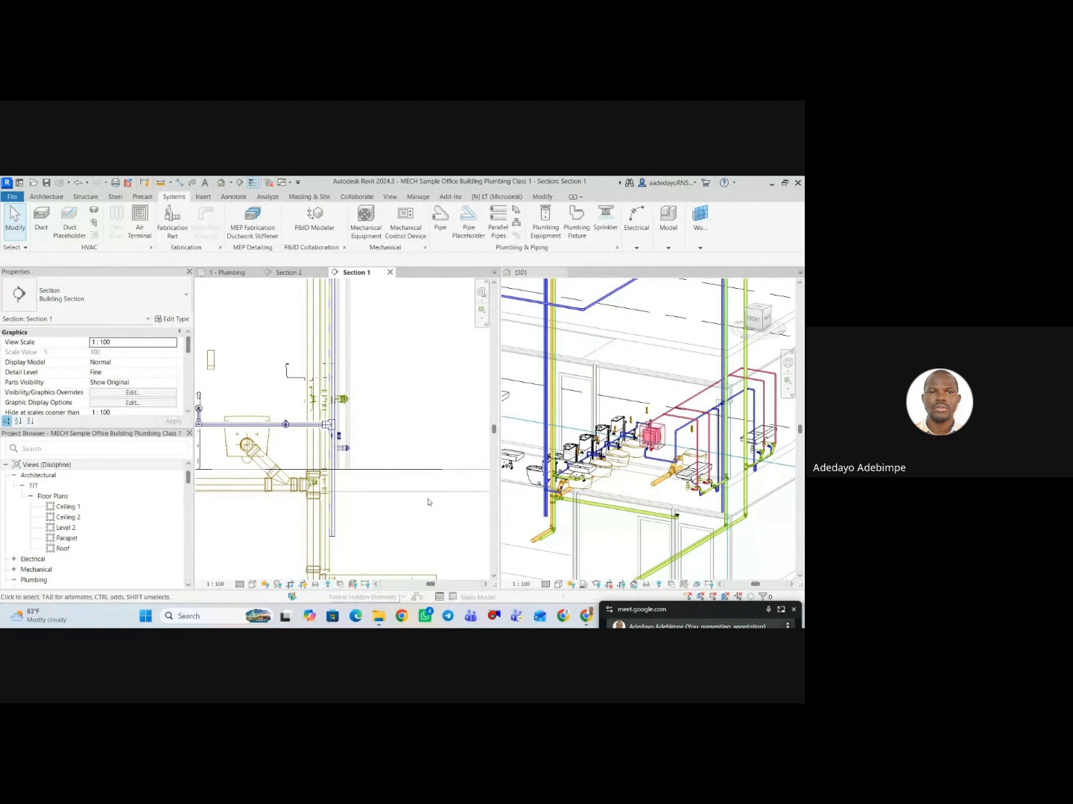
Select the connected 100 mm soil waste pipe network as a branch and hide it in the Section 1 view.
key("Tab")
key("Tab")
left_click(315, 549)
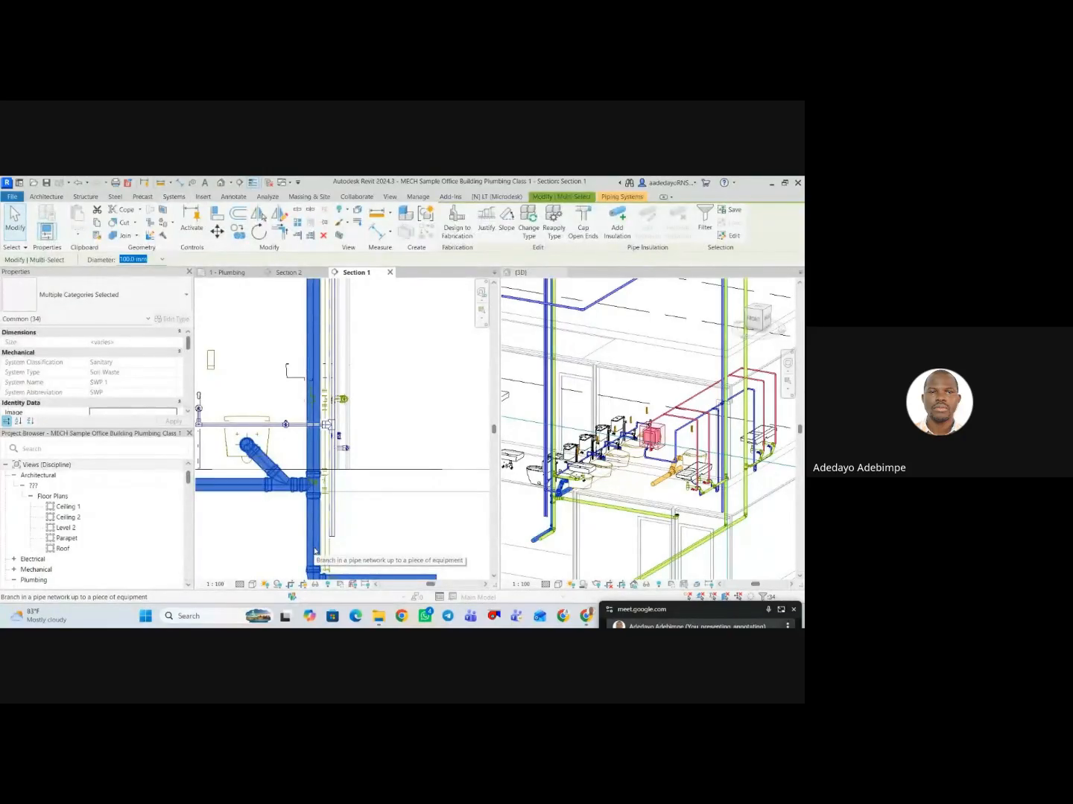
left_click(360, 509)
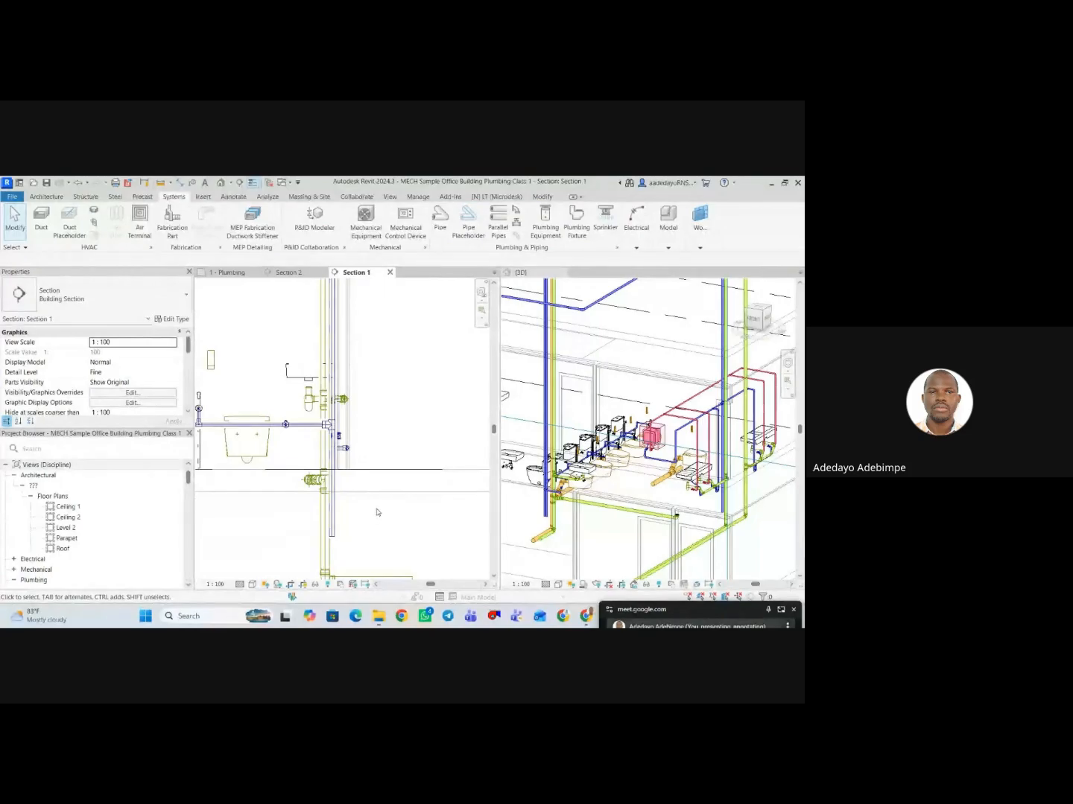
Reveal the hidden elements in Section 1, unhide the soil waste pipe network, and leave the reveal mode.
left_click(327, 584)
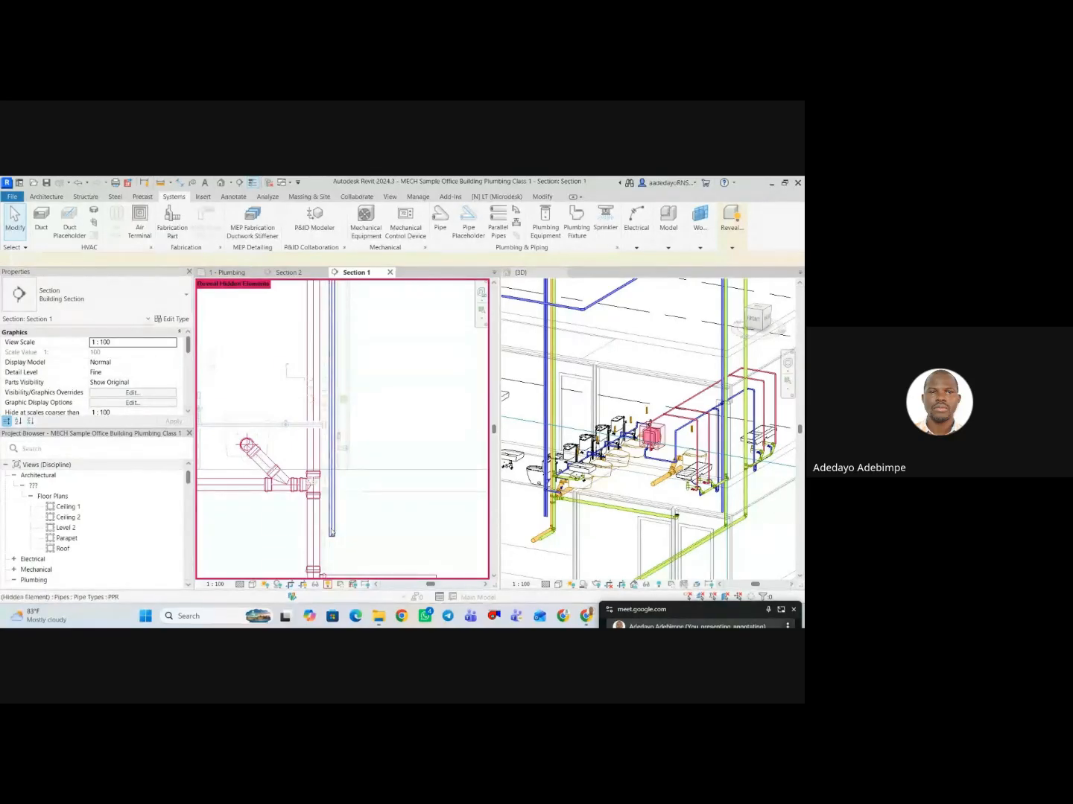
left_click(314, 543)
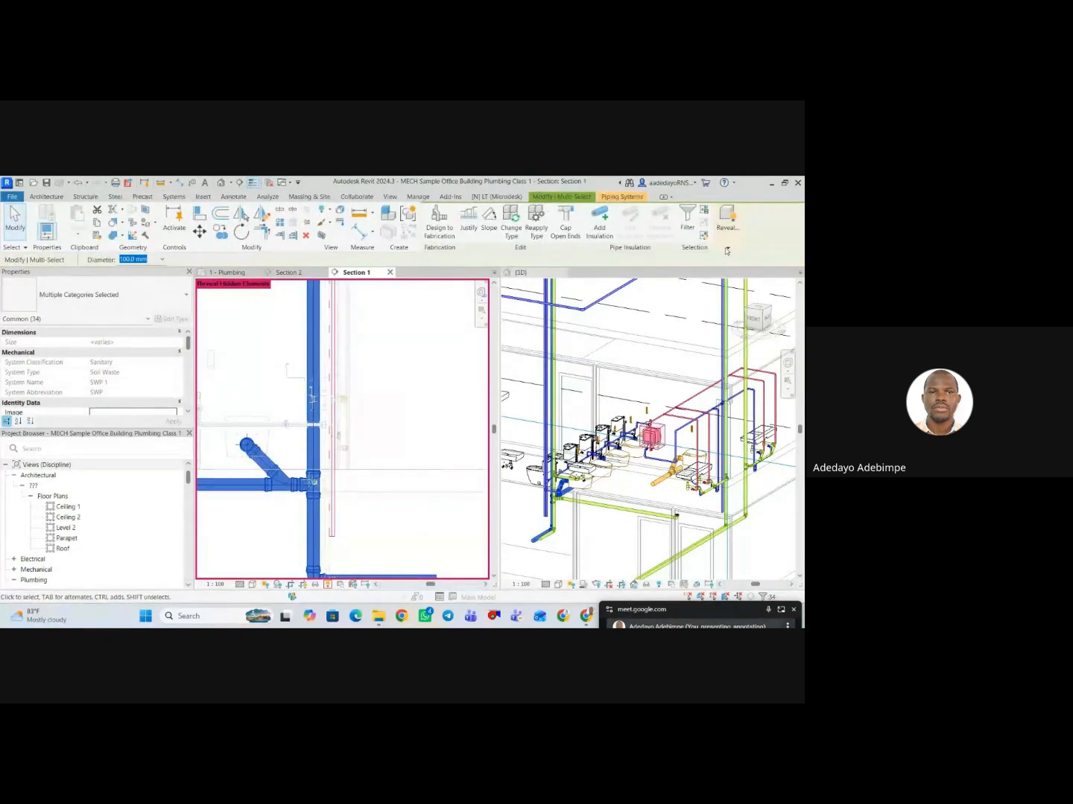
mouse_move(728, 251)
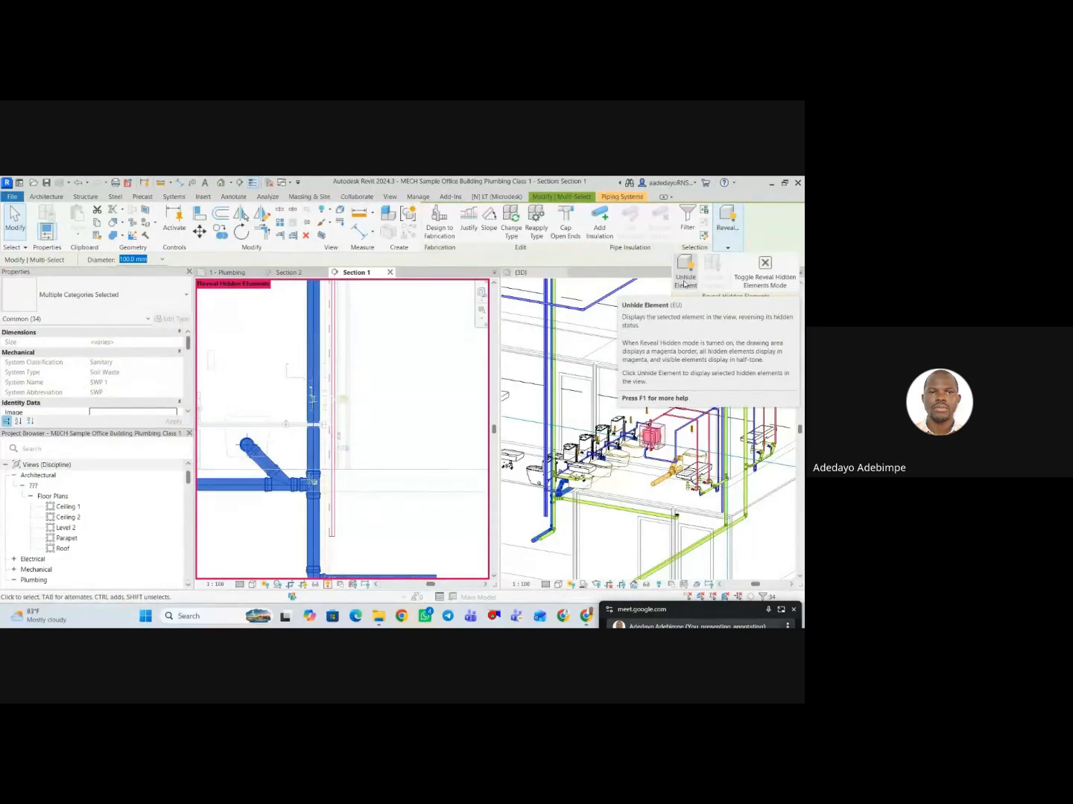
left_click(762, 280)
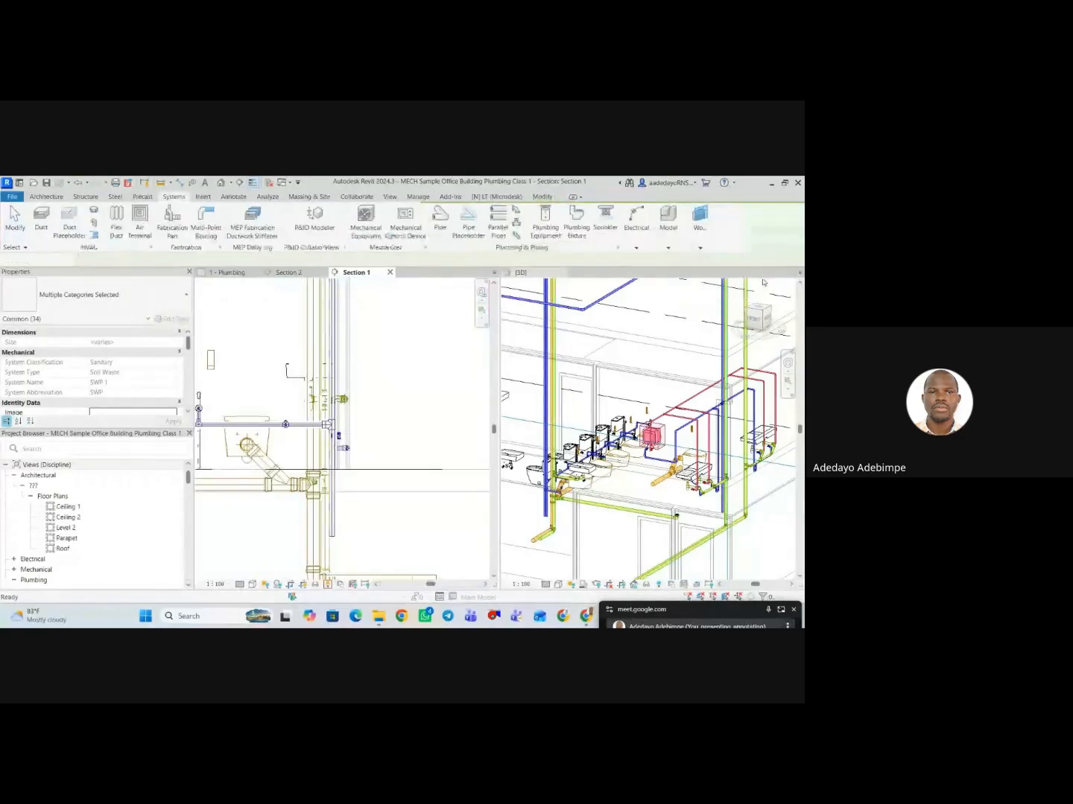
In Section 1, extend the short 25 mm PPR pipe's open end to the cold water riser's centreline to join them with a tee.
scroll(339, 450, "down", 2)
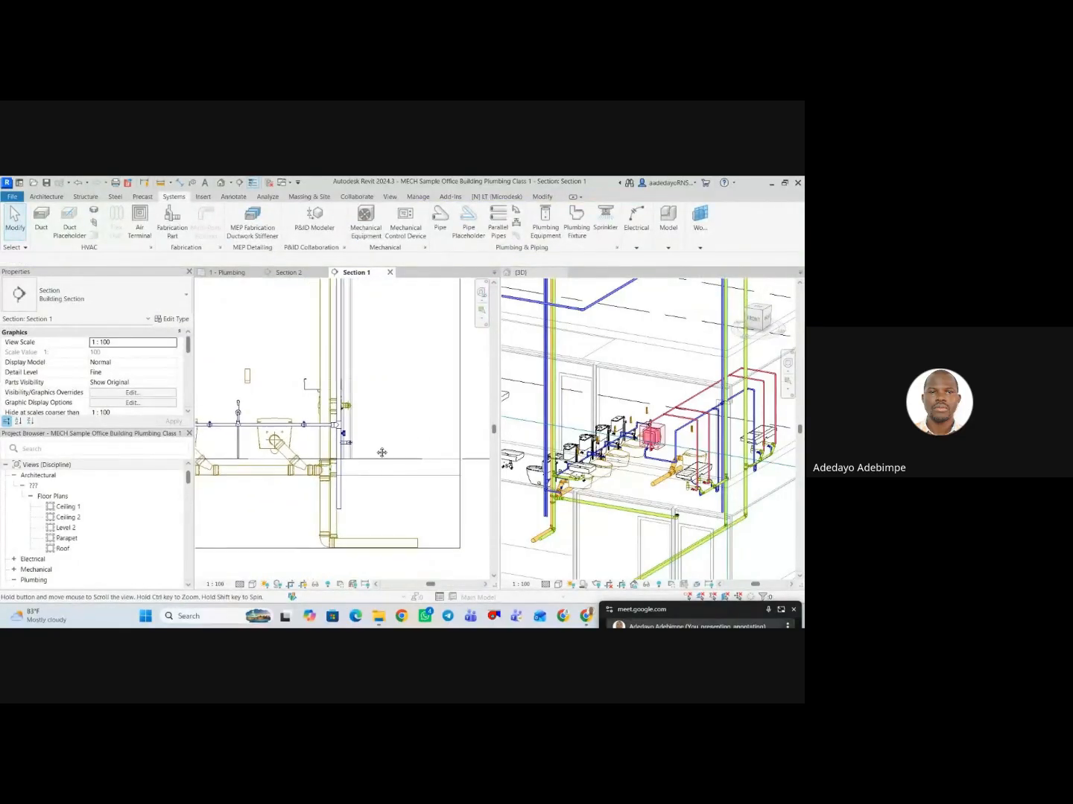
scroll(363, 513, "up", 5)
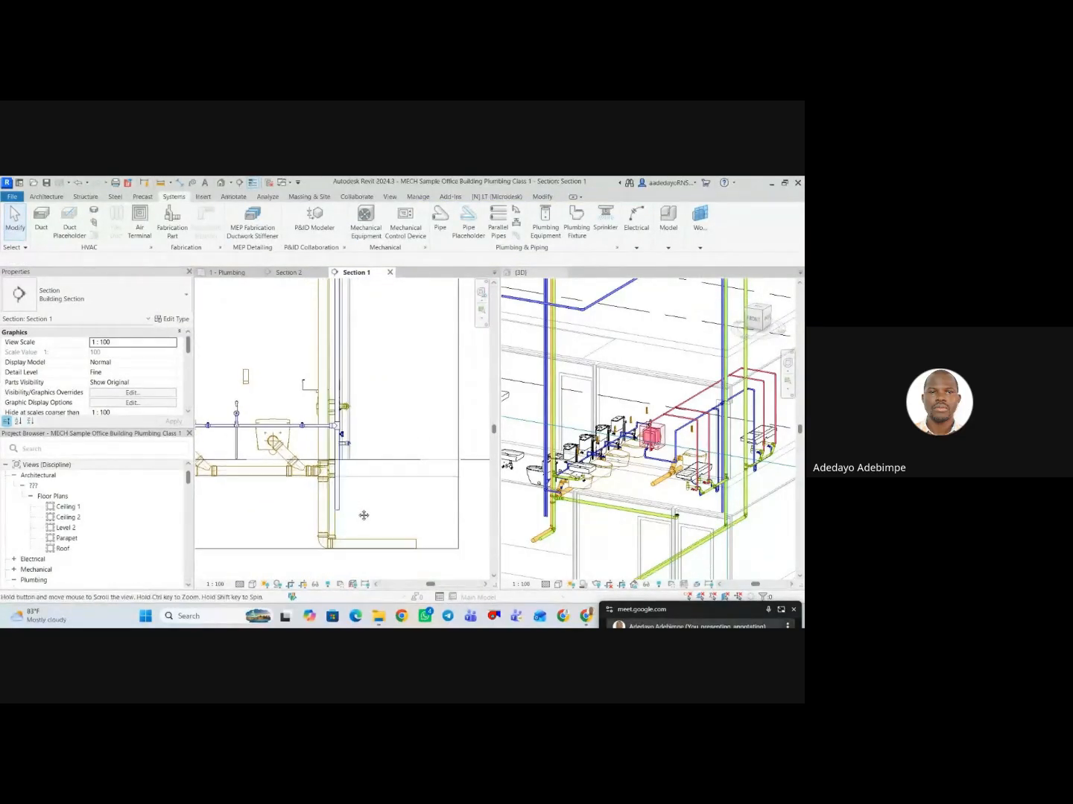
scroll(338, 451, "up", 1)
left_click(335, 451)
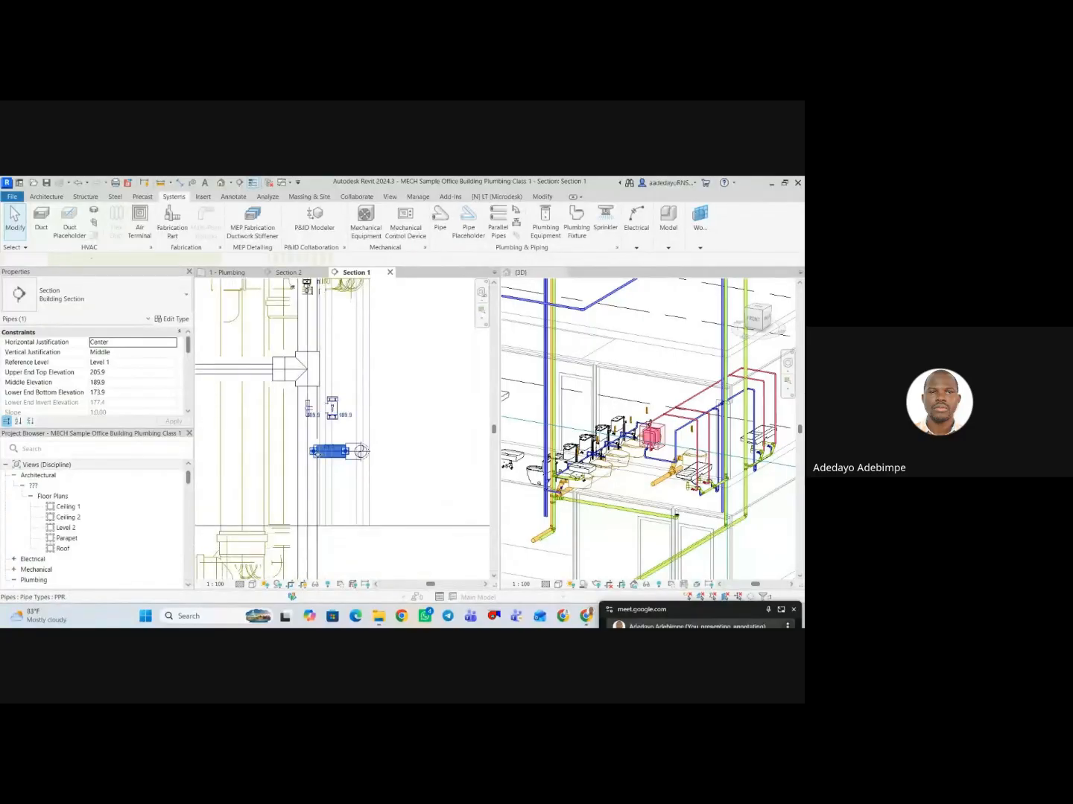
scroll(320, 452, "up", 3)
left_click_drag(311, 450, 301, 450)
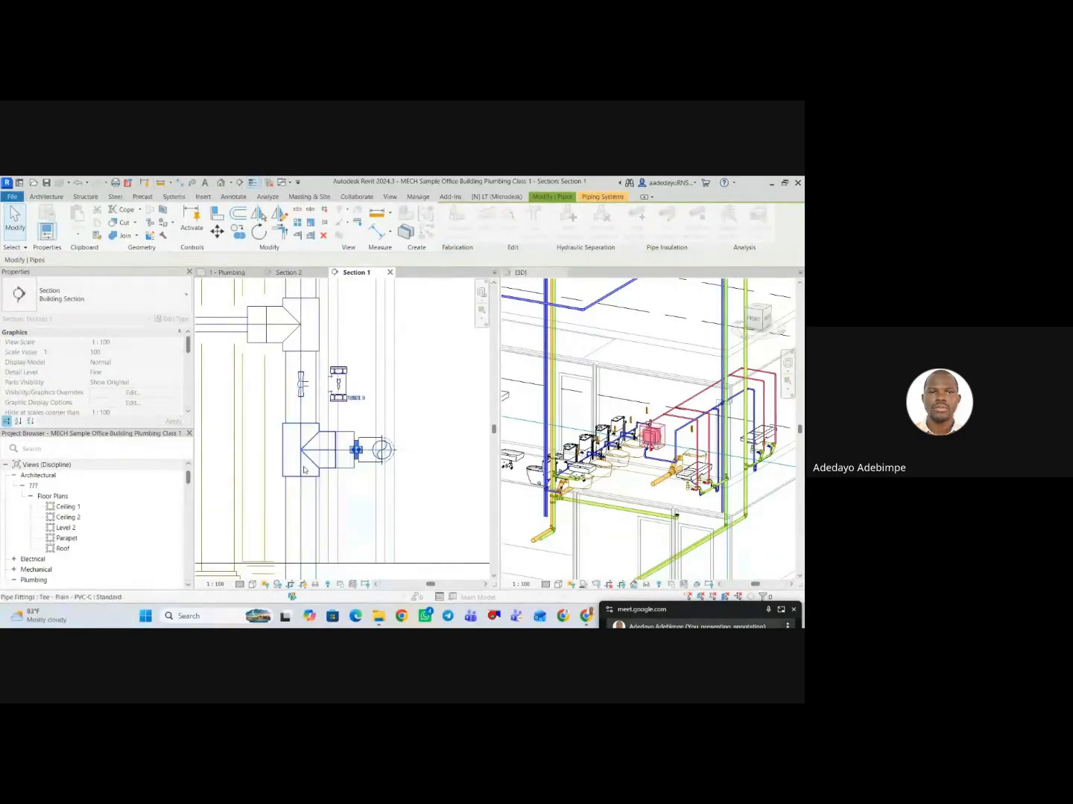
scroll(353, 430, "down", 3)
left_click(397, 439)
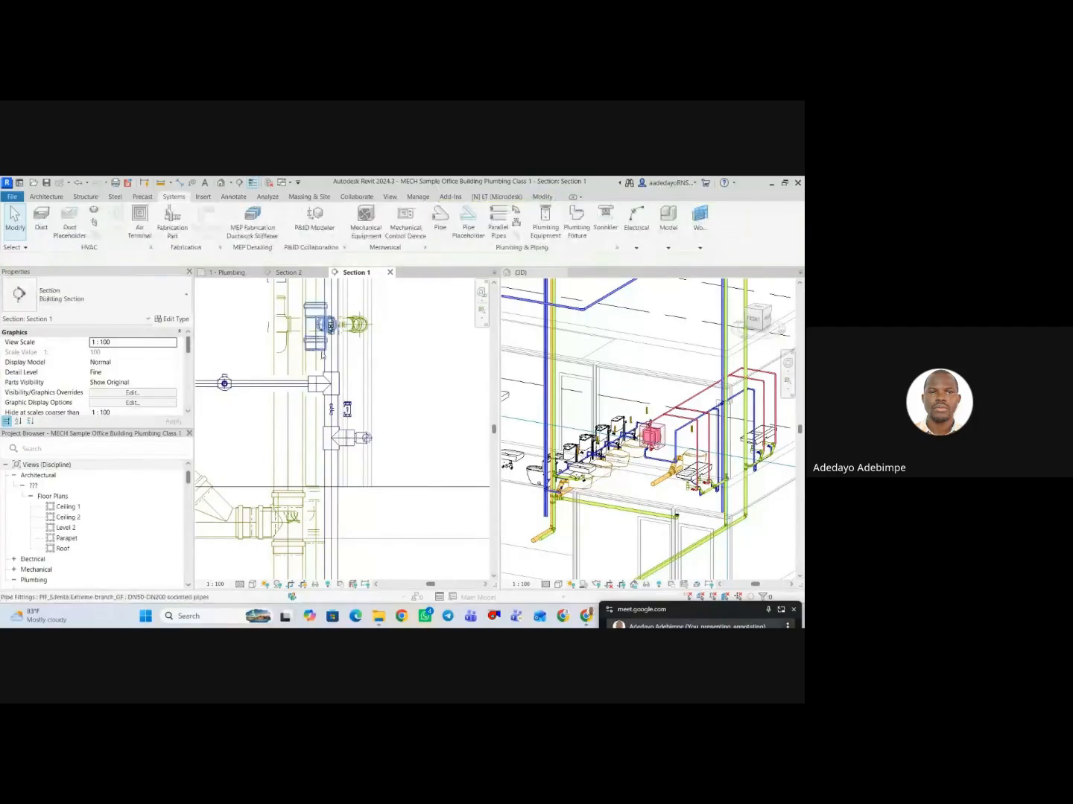
Reveal the hidden elements in Section 1, unhide the 40 mm PPR cold water riser, and leave the reveal mode.
scroll(393, 434, "down", 2)
scroll(392, 433, "down", 4)
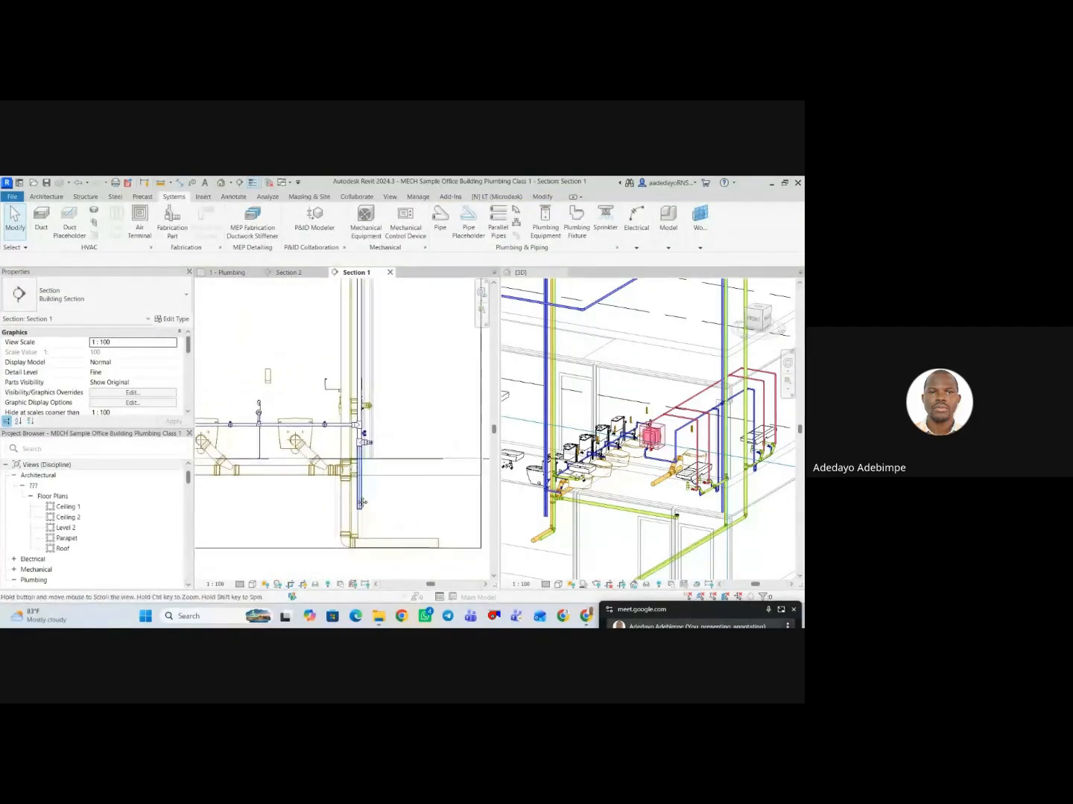
left_click(328, 586)
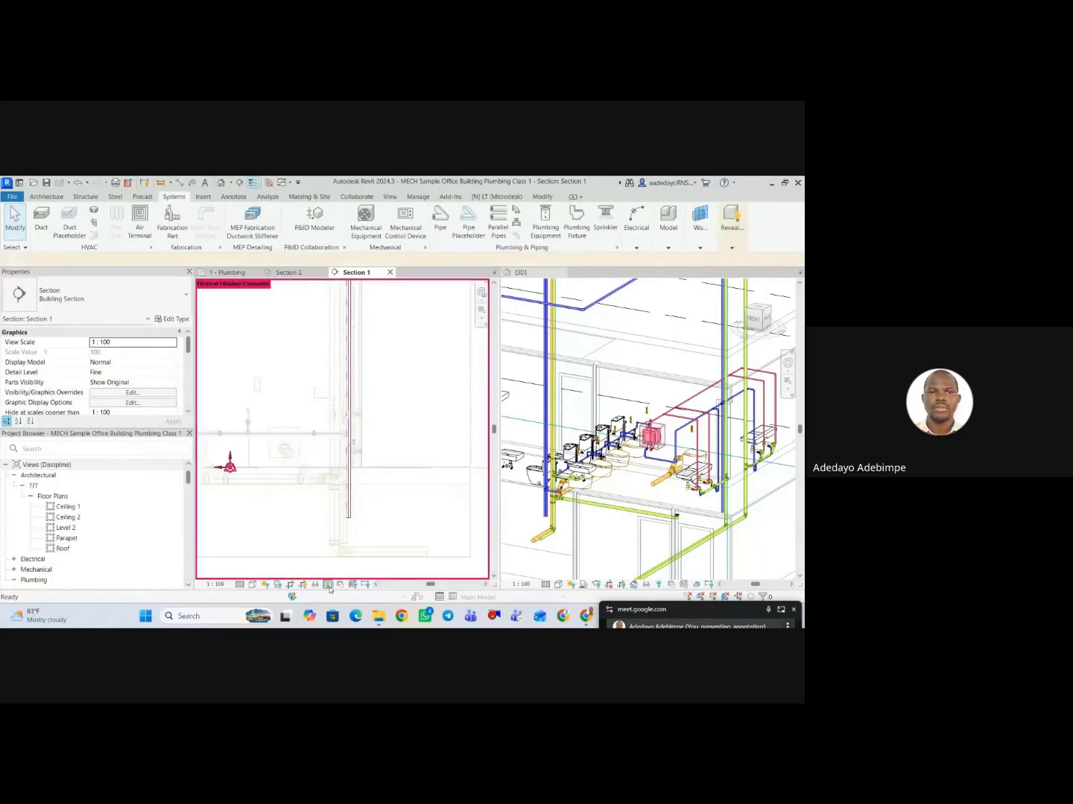
left_click(351, 515)
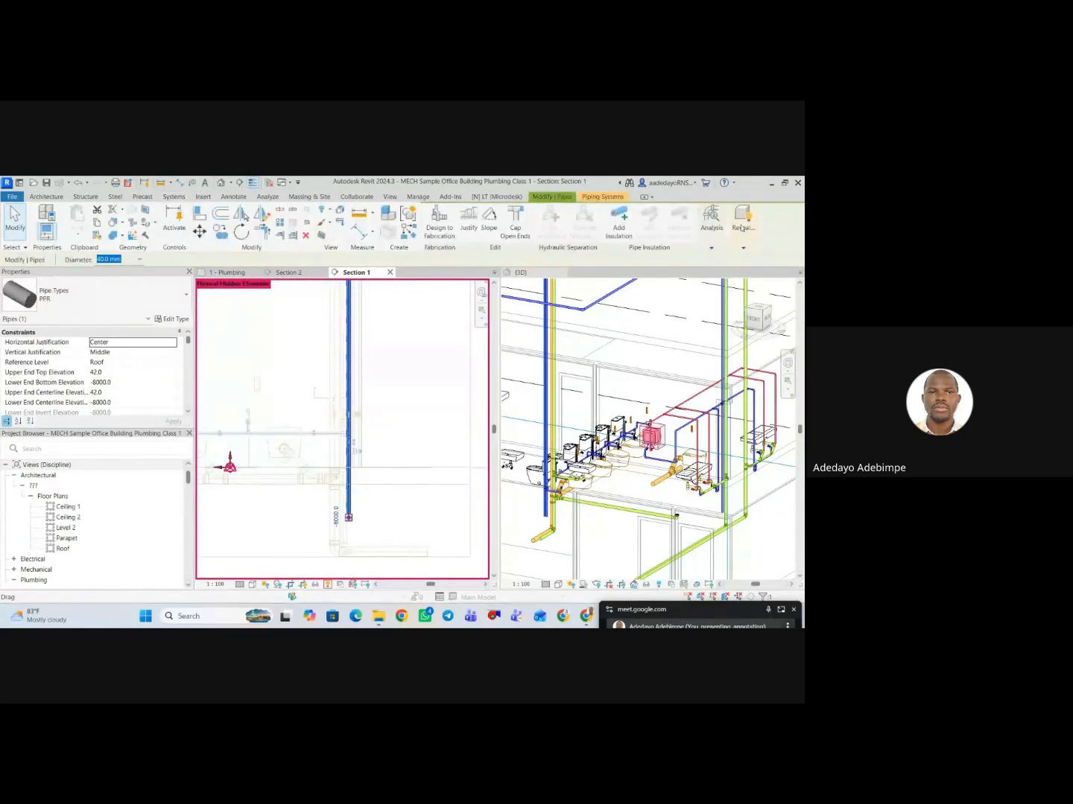
left_click(737, 249)
left_click(692, 277)
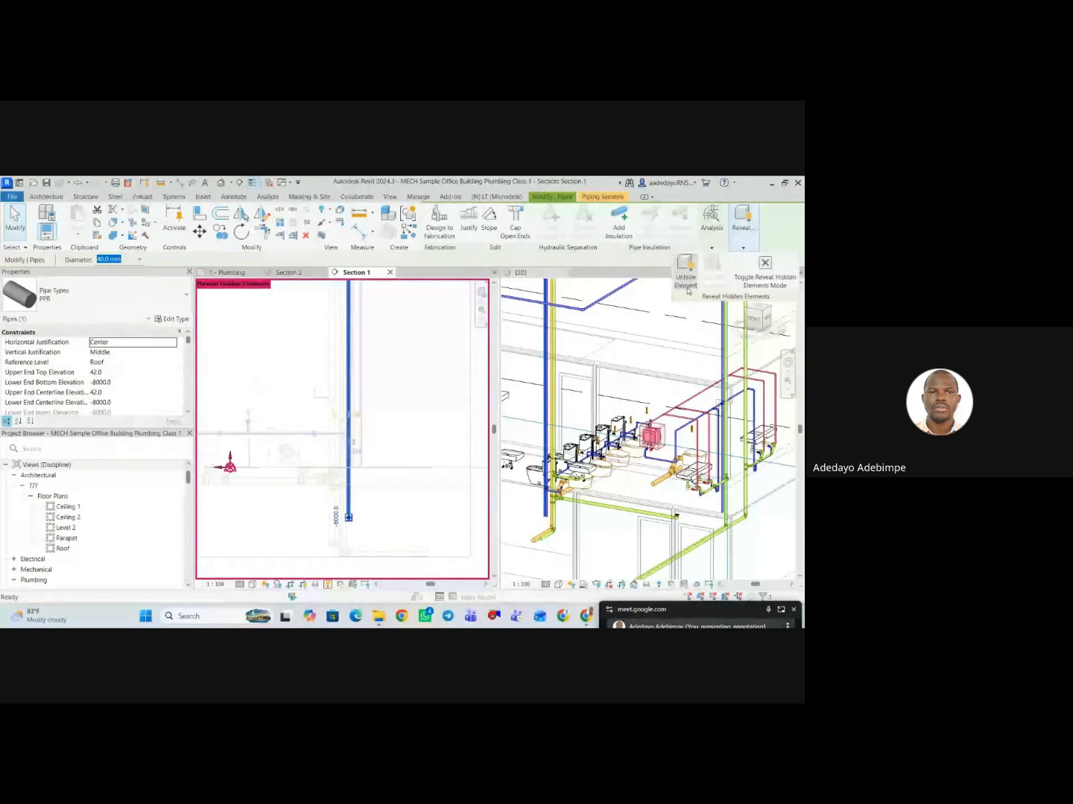
left_click(756, 279)
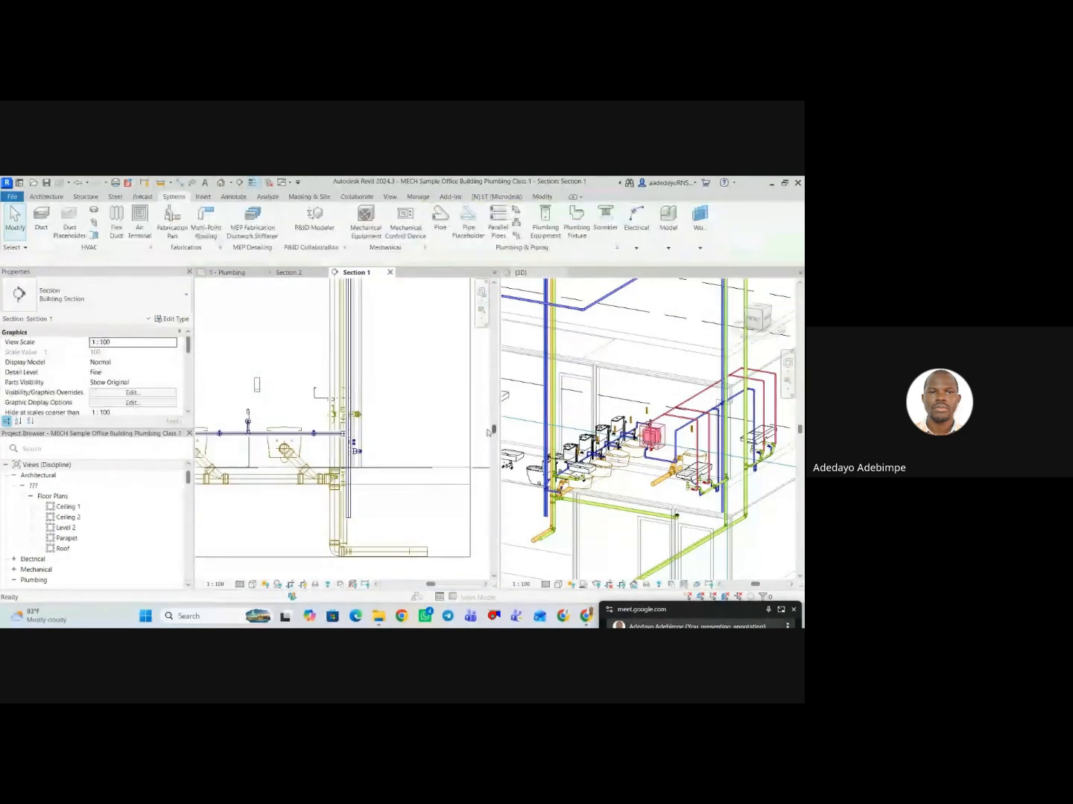
In the 1 - Plumbing plan, shorten the horizontal 25 mm pipe to about 465 mm, aligning its free end with the stopcock valve's centre.
scroll(409, 451, "down", 1)
middle_click_drag(407, 445, 394, 474)
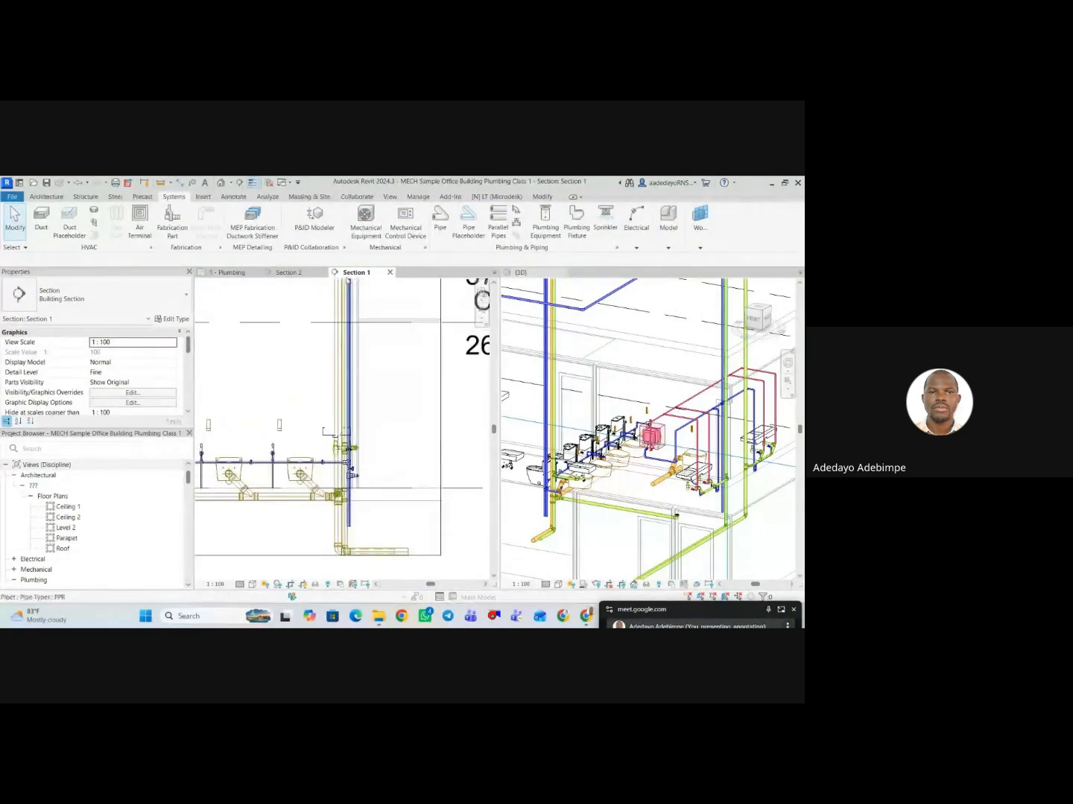
left_click(224, 280)
scroll(297, 399, "down", 3)
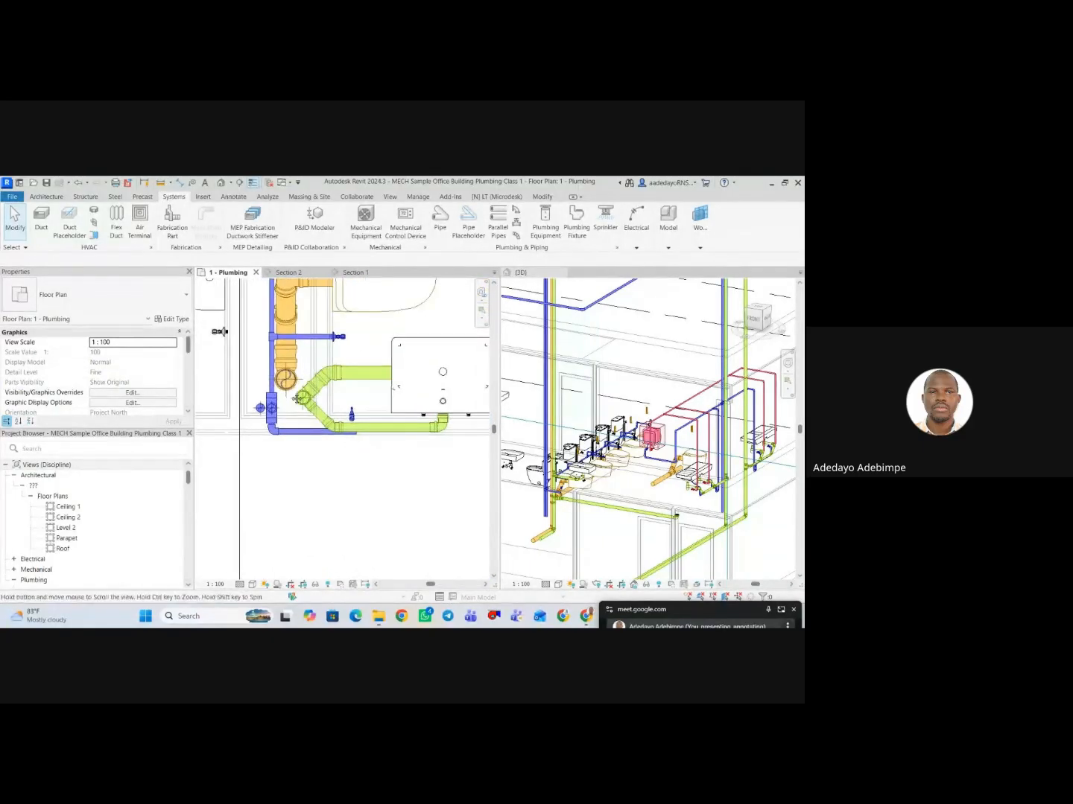
scroll(356, 432, "up", 3)
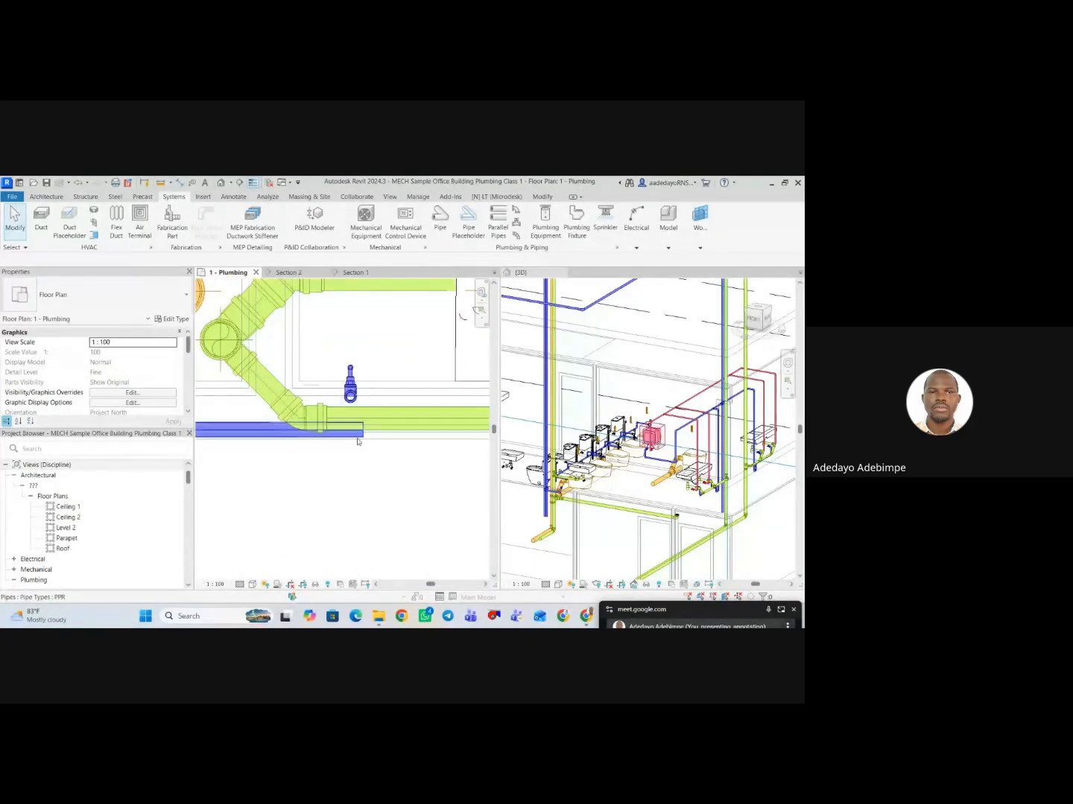
left_click(345, 432)
middle_click_drag(202, 398, 270, 408)
scroll(269, 407, "down", 1)
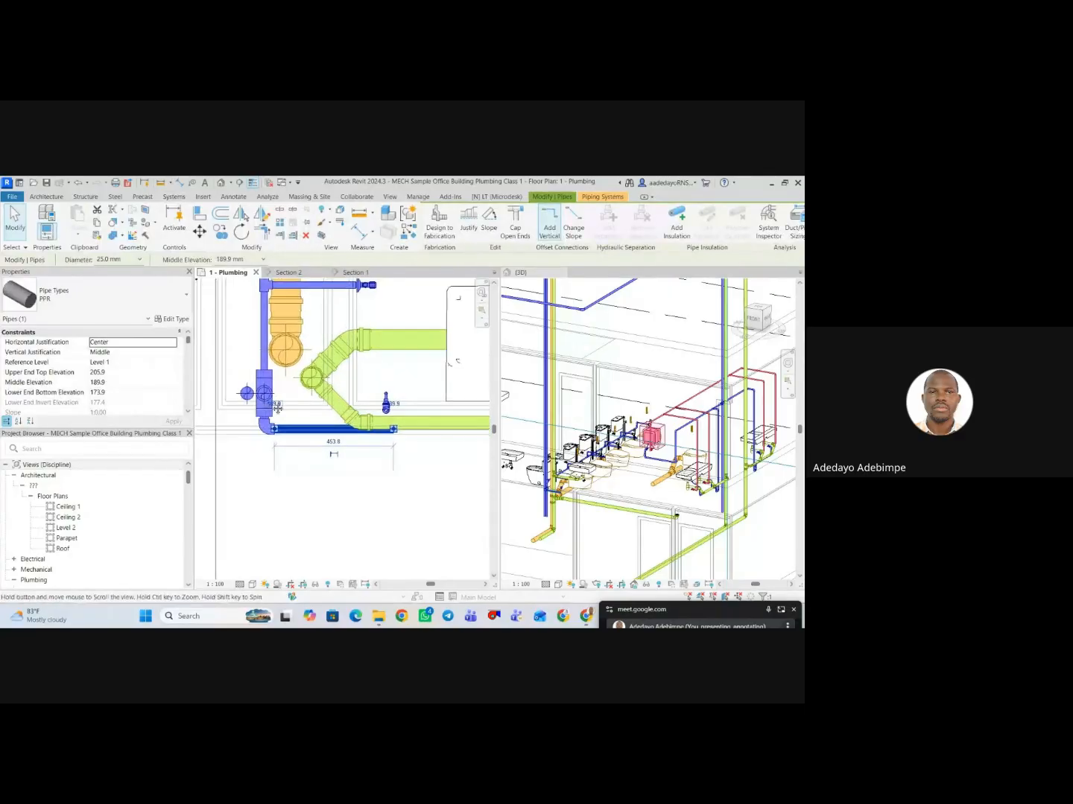
scroll(413, 423, "up", 2)
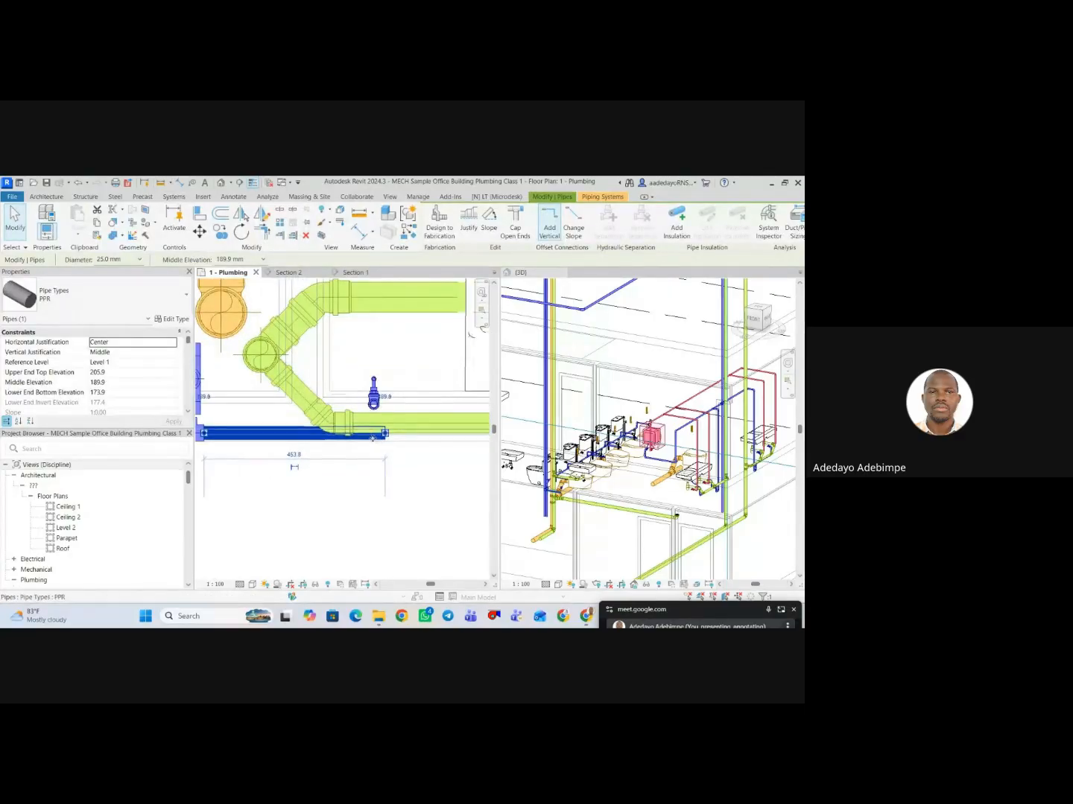
scroll(382, 438, "up", 2)
left_click_drag(385, 431, 369, 435)
scroll(321, 340, "down", 2)
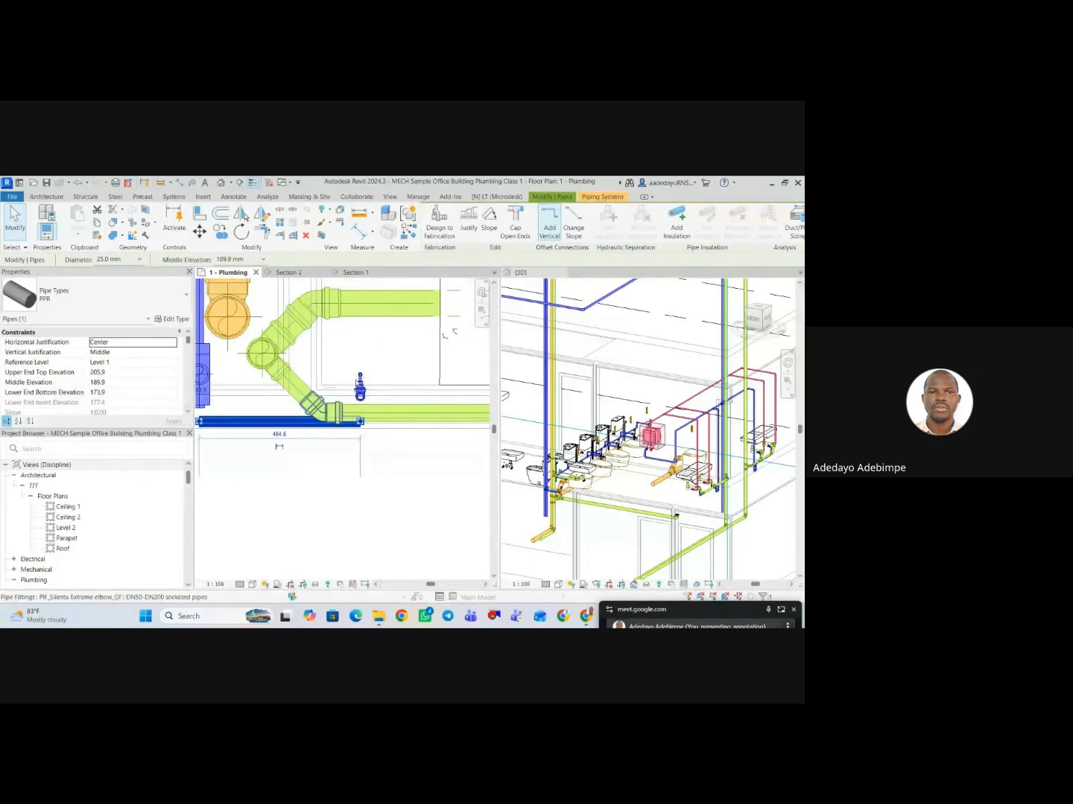
Try to draw a 25 mm PPR pipe from the horizontal pipe's free end to the stopcock valve's connector.
scroll(361, 428, "up", 2)
right_click(362, 426)
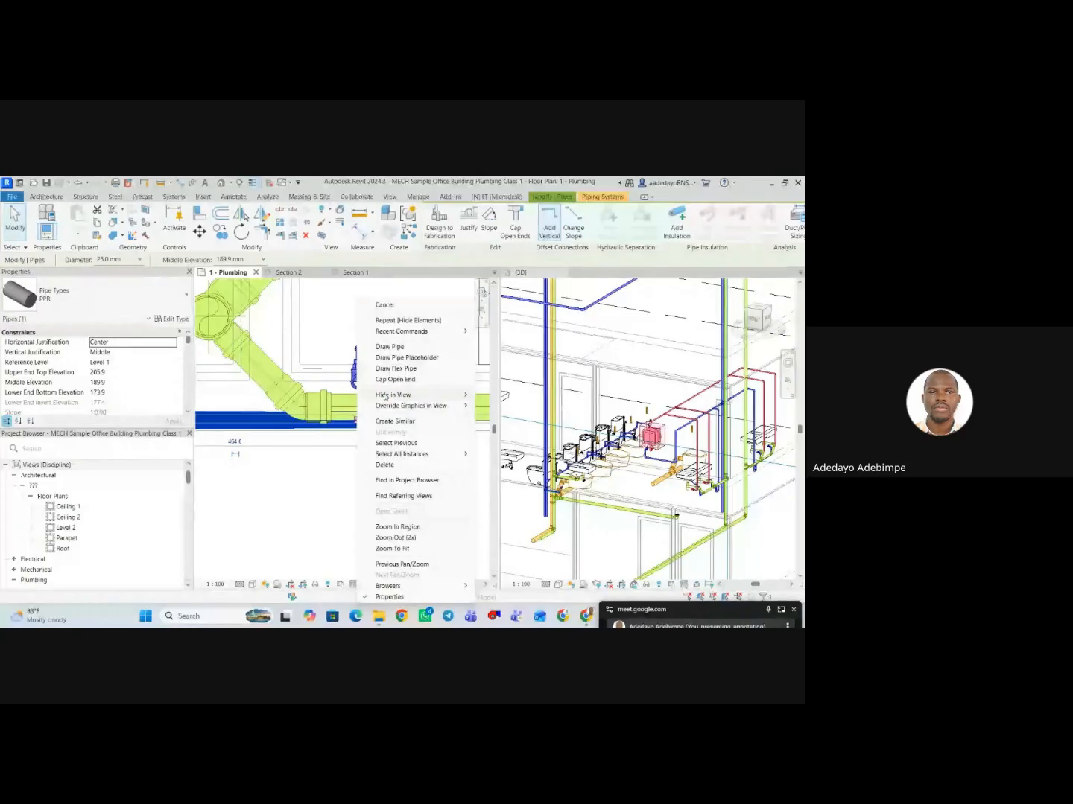
left_click(396, 348)
scroll(356, 387, "up", 2)
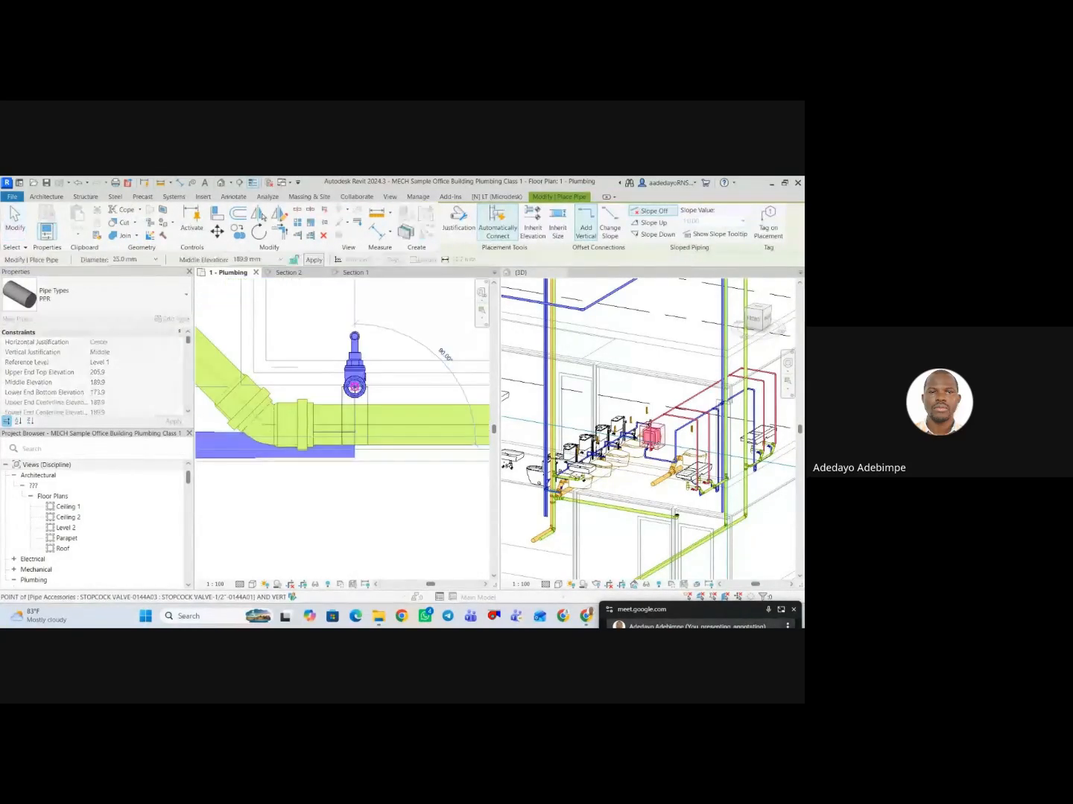
left_click(356, 393)
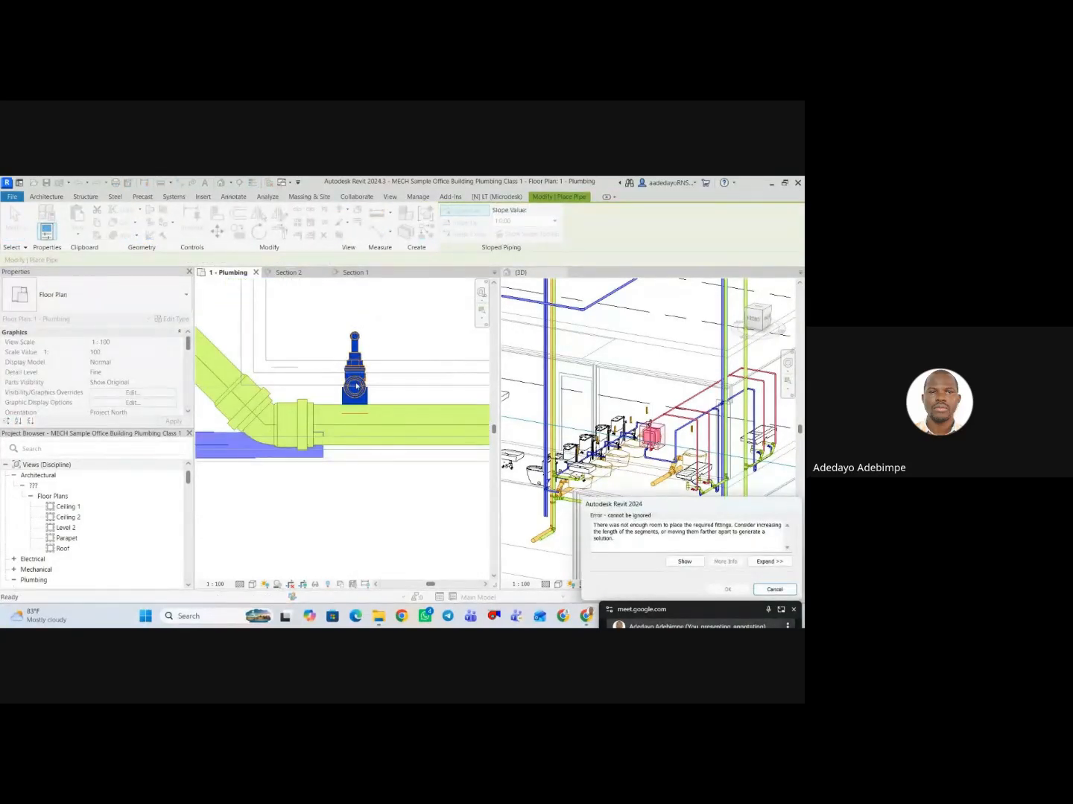
key("Escape")
scroll(316, 435, "down", 4)
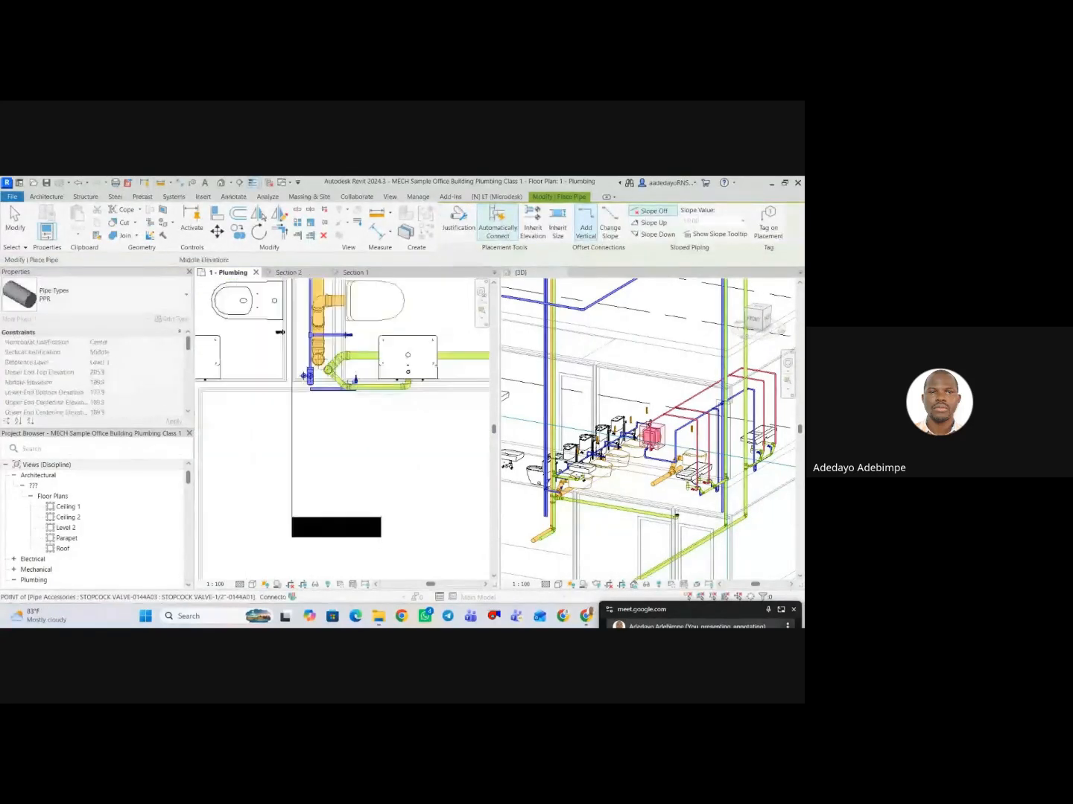
key("Escape")
Check the riser pipework in Section 1 and undo the pipe connection attempt and the horizontal pipe's shortening.
left_click(303, 434)
scroll(305, 433, "up", 4)
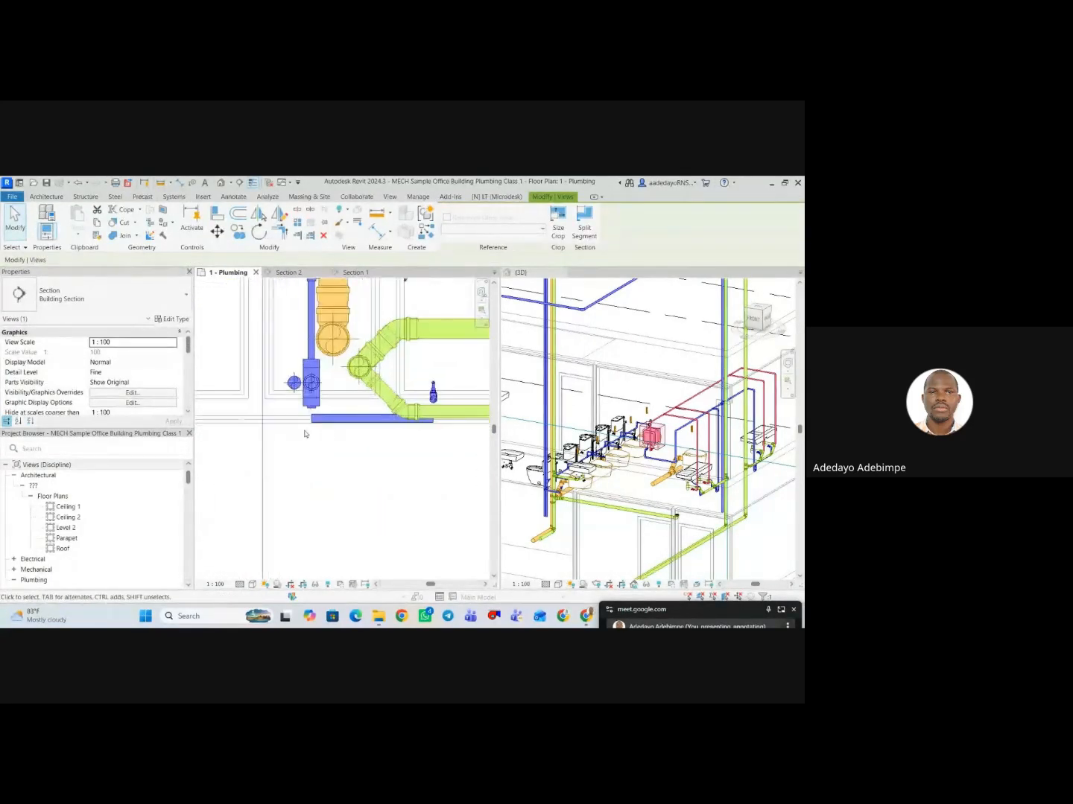
scroll(304, 434, "up", 1)
left_click(290, 273)
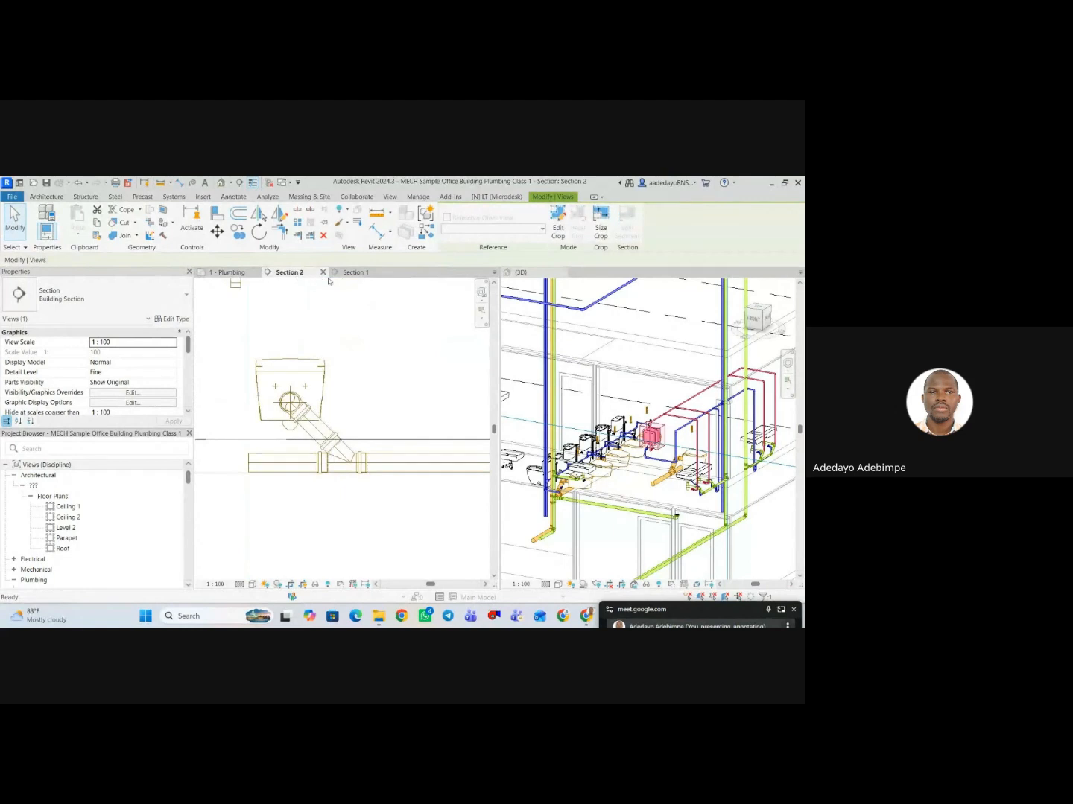
left_click(352, 273)
scroll(353, 473, "up", 3)
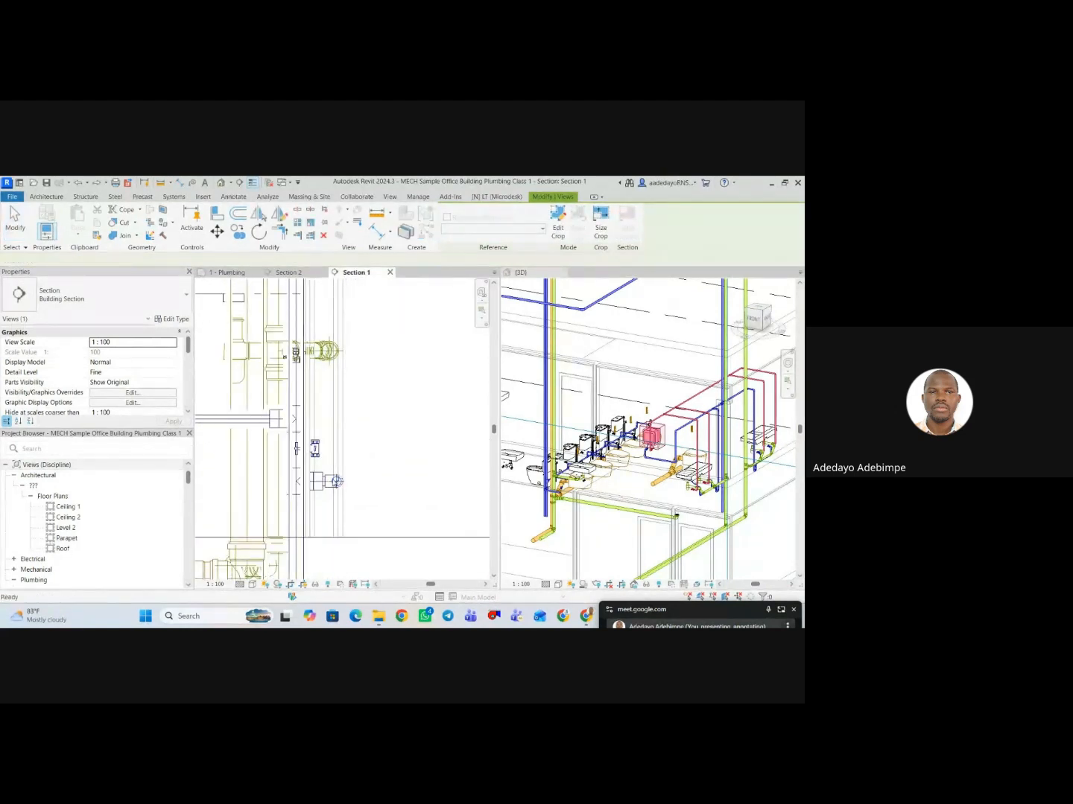
key("Escape")
Compare the horizontal pipe's end with the stopcock valve in plan and 3D, locate the Section 1 line, and reopen Section 1.
left_click(235, 273)
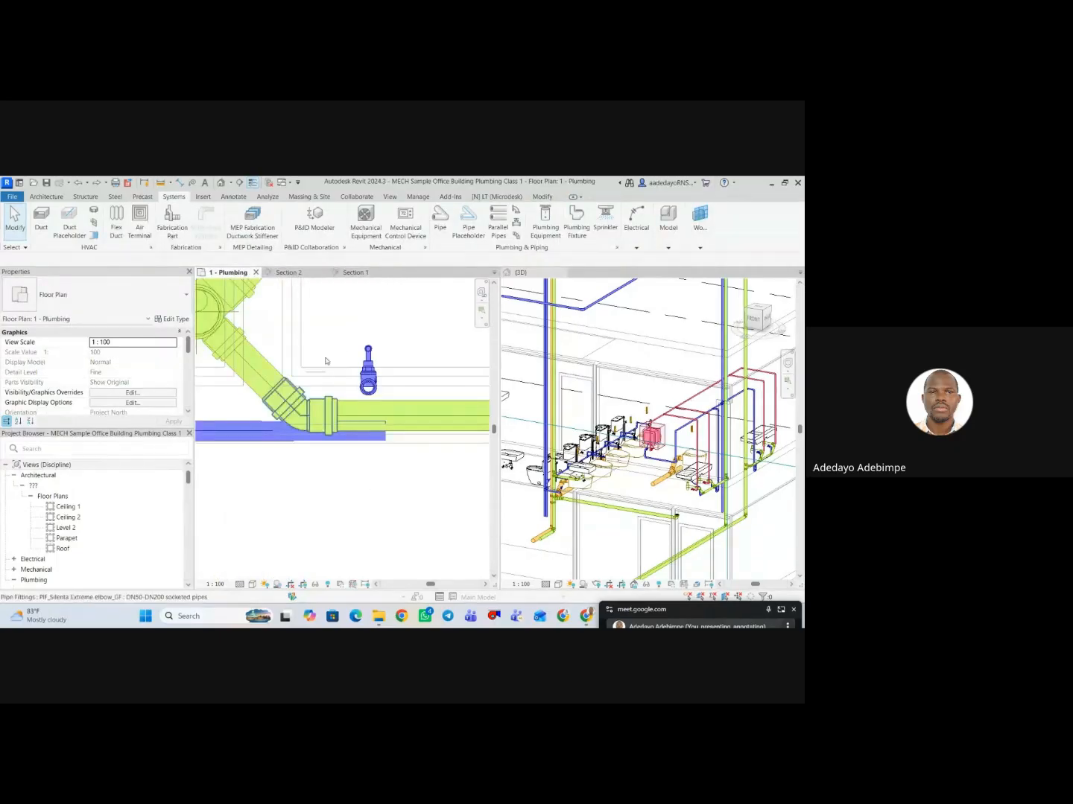
scroll(351, 443, "down", 5)
middle_click_drag(354, 445, 361, 467)
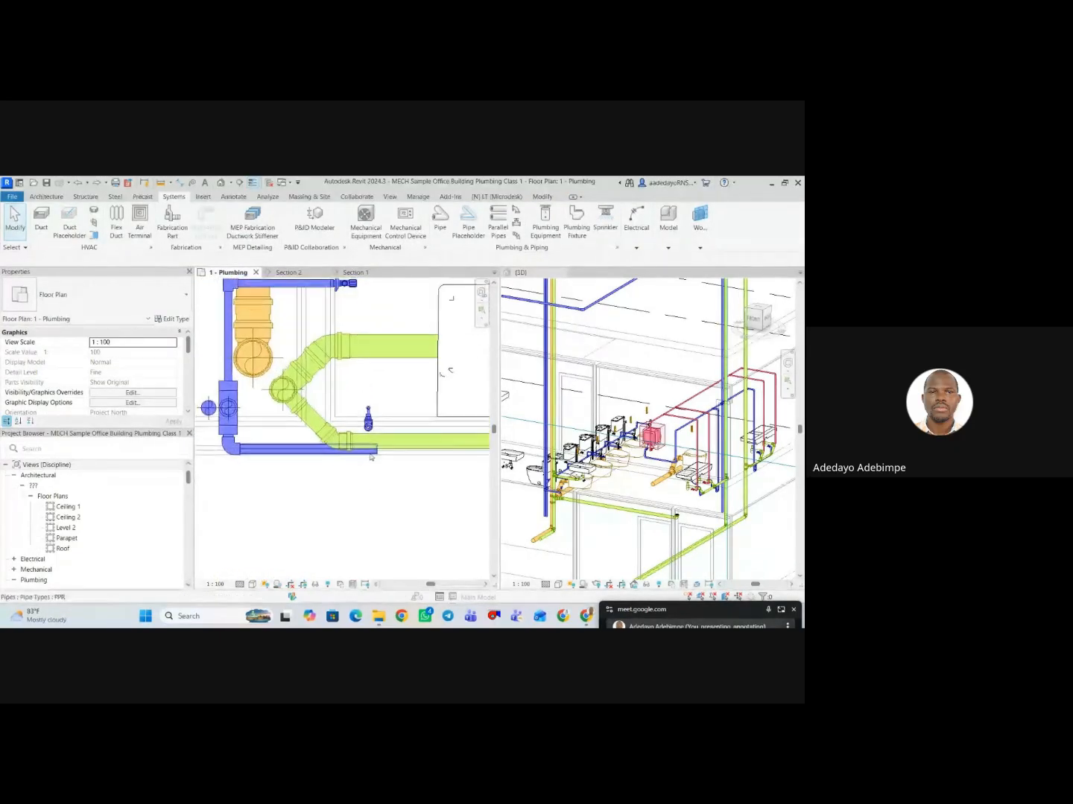
scroll(593, 501, "up", 2)
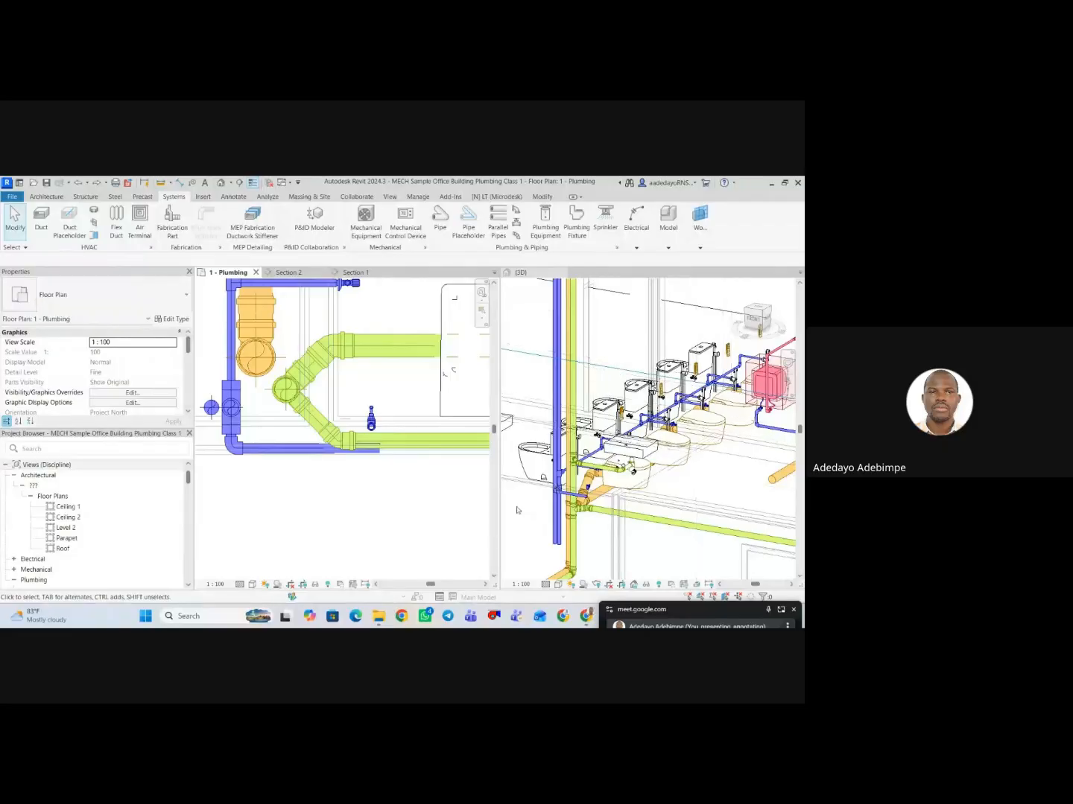
scroll(359, 448, "down", 5)
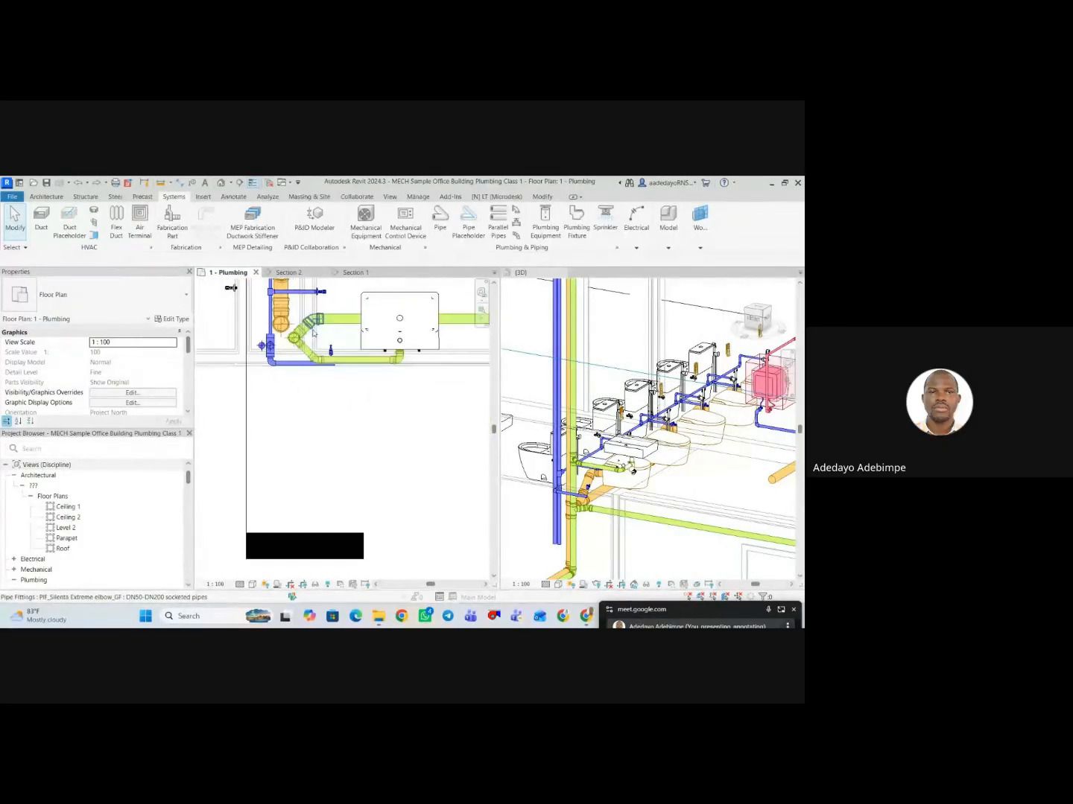
left_click(292, 474)
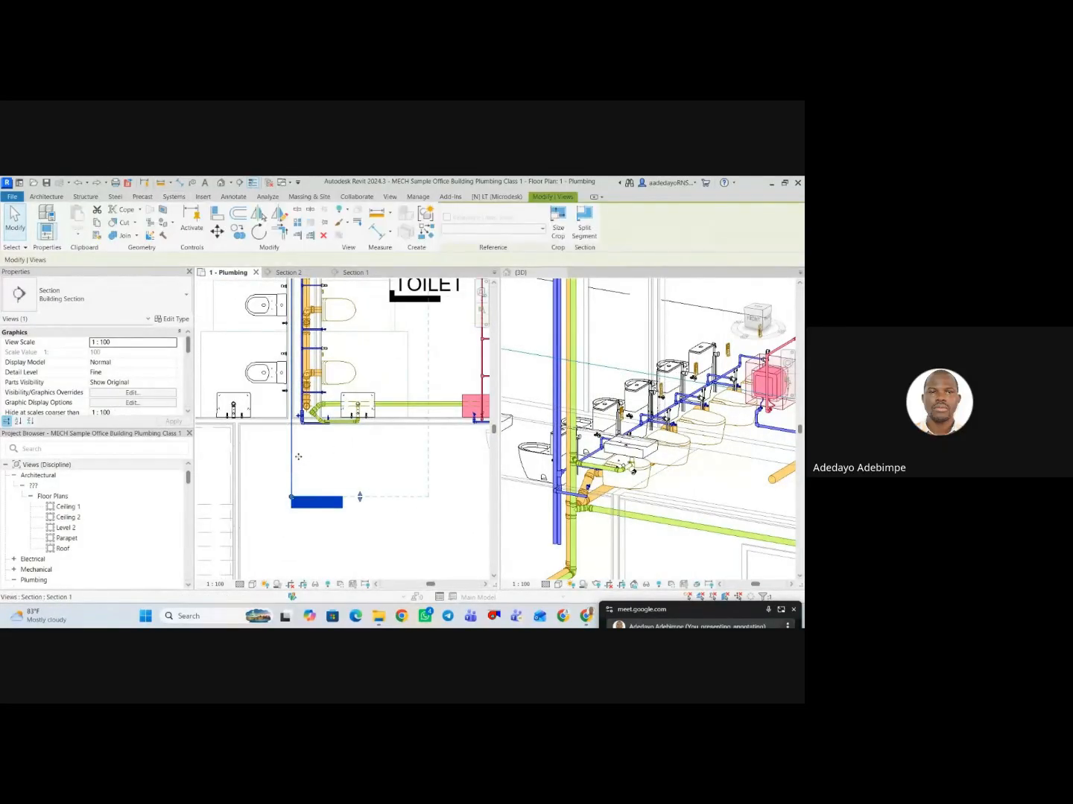
left_click(298, 455)
left_click(349, 274)
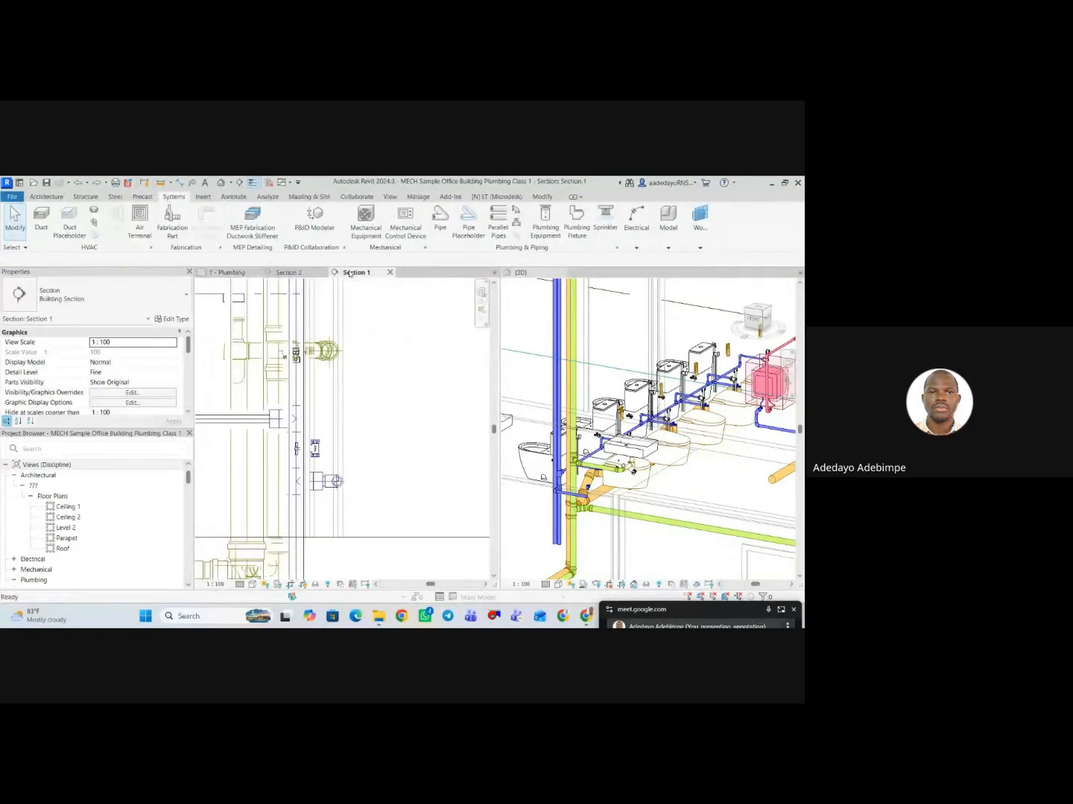
In the 1 - Plumbing plan, rotate the Section 2 line in the female toilet by 90°.
scroll(343, 442, "down", 1)
left_click(221, 273)
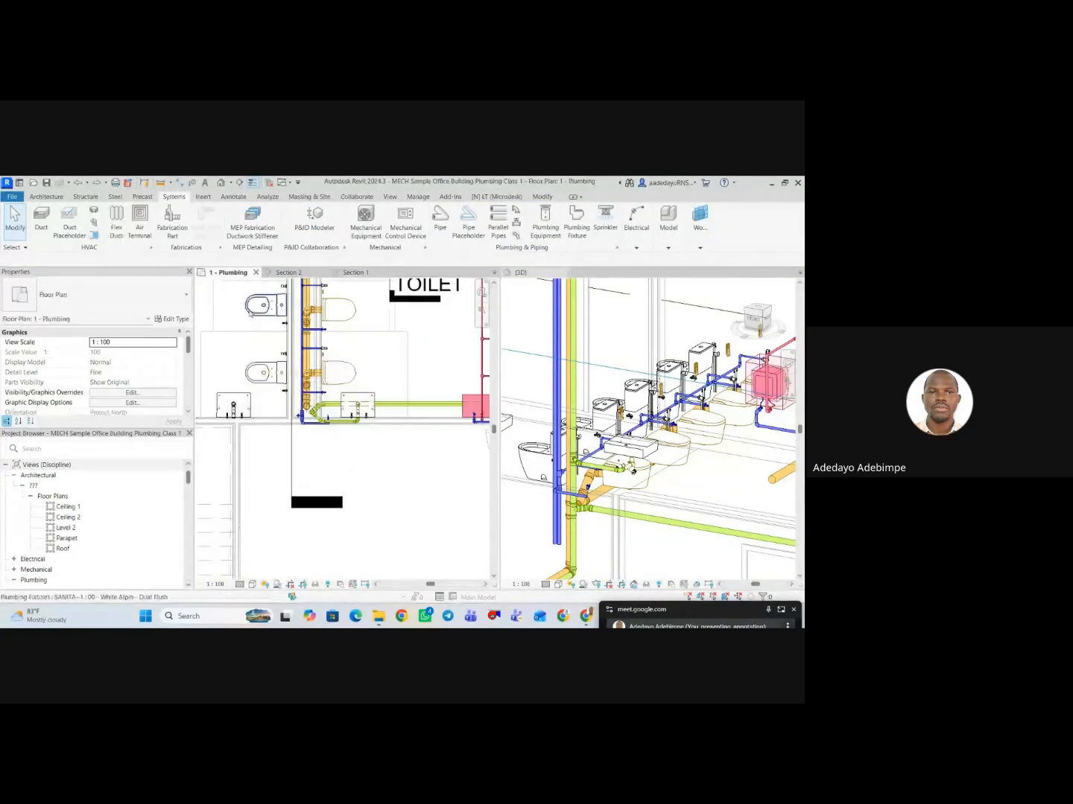
scroll(298, 481, "down", 3)
middle_click_drag(298, 481, 295, 465)
scroll(295, 466, "down", 3)
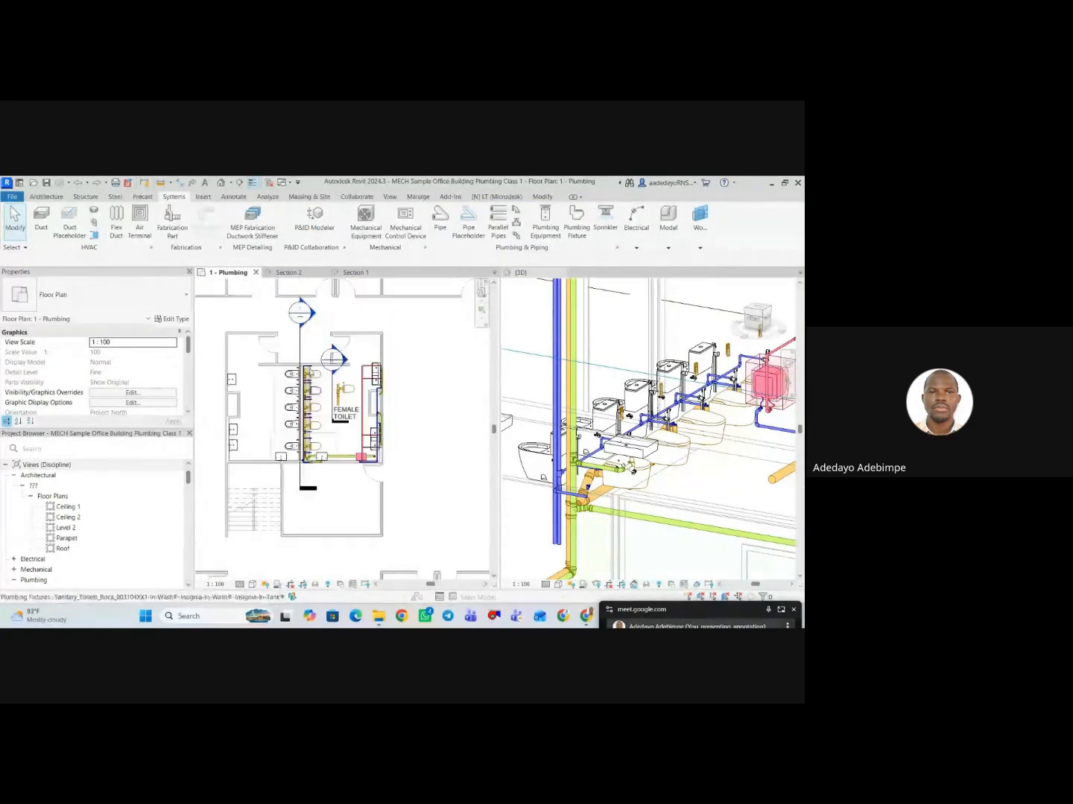
left_click(332, 398)
left_click(258, 234)
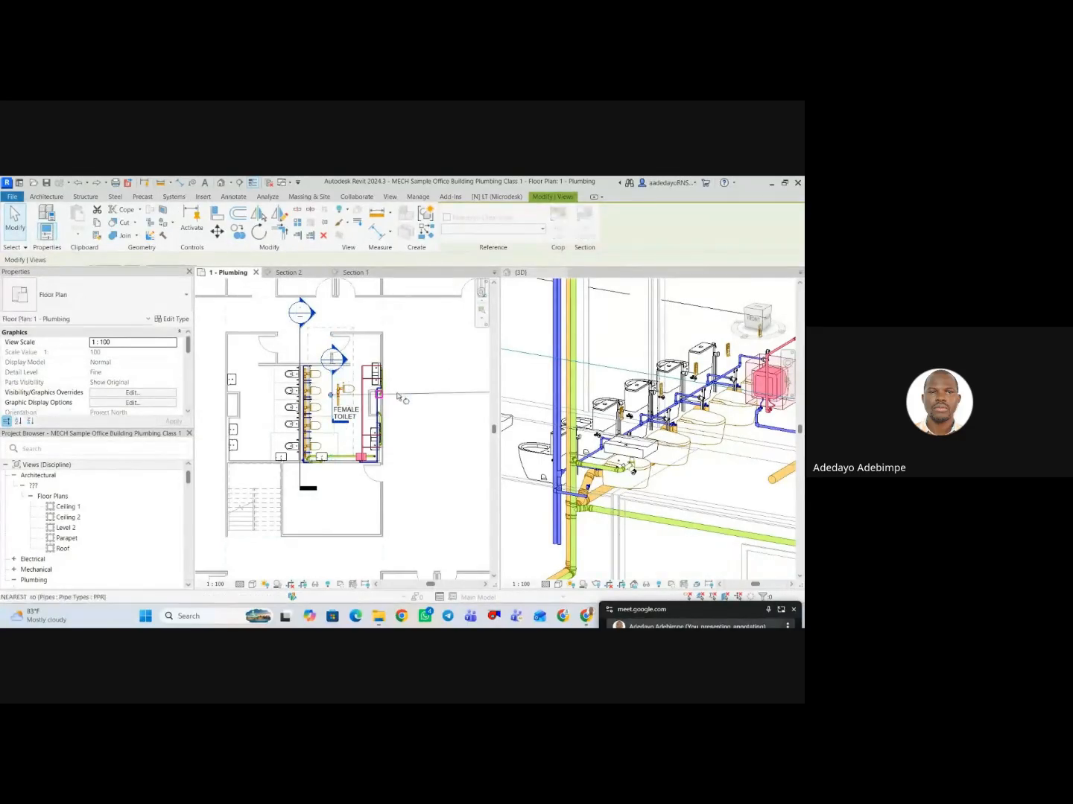
left_click(443, 395)
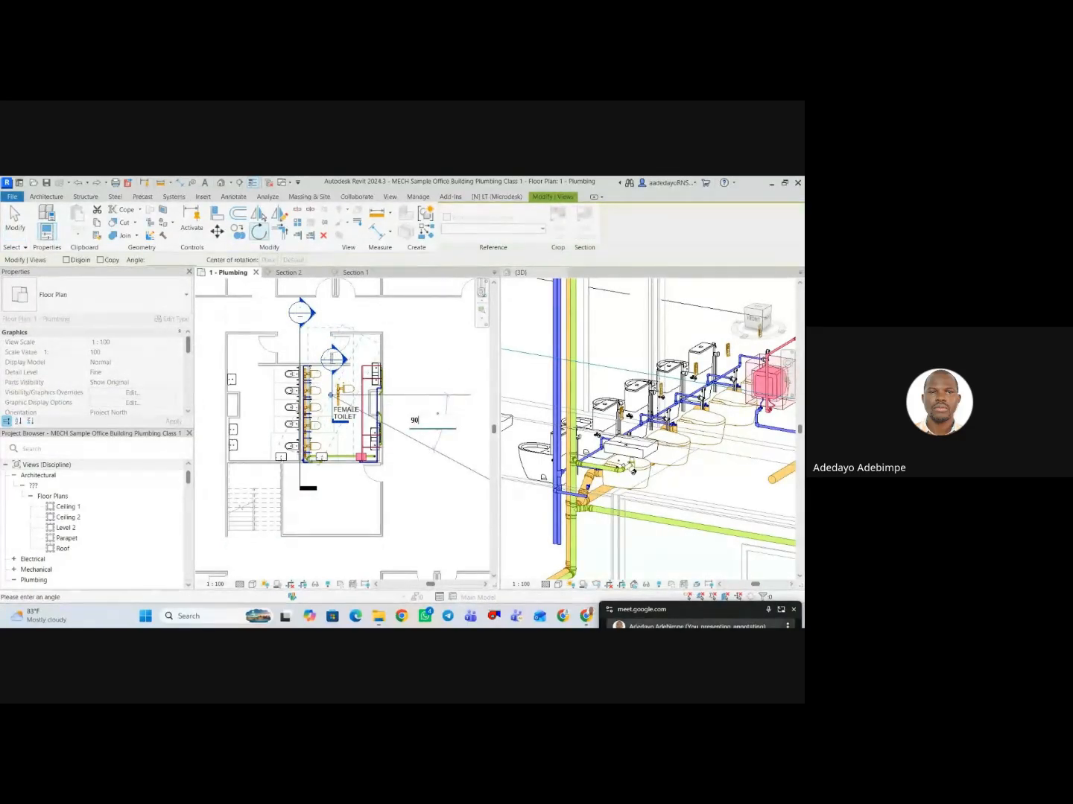
key("Return")
Move the rotated Section 2 line down to just in front of the corner washbasin at the female toilet's lower wall.
scroll(320, 397, "up", 2)
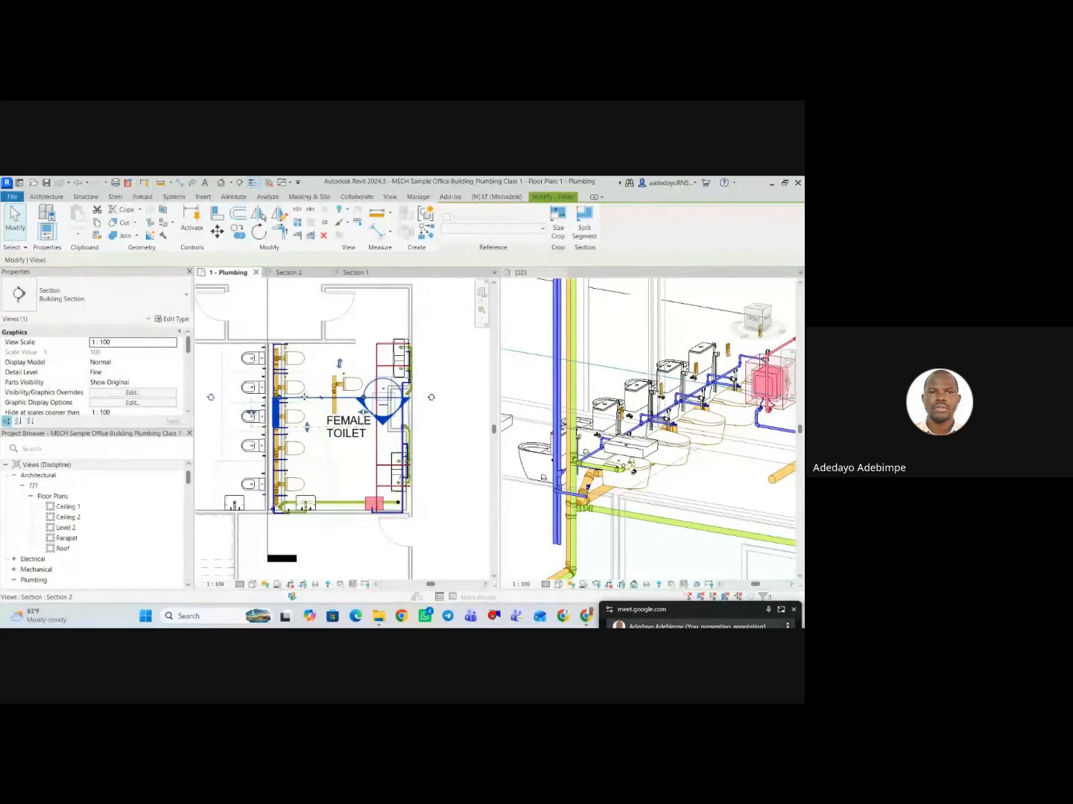
left_click_drag(304, 397, 285, 491)
left_click(323, 545)
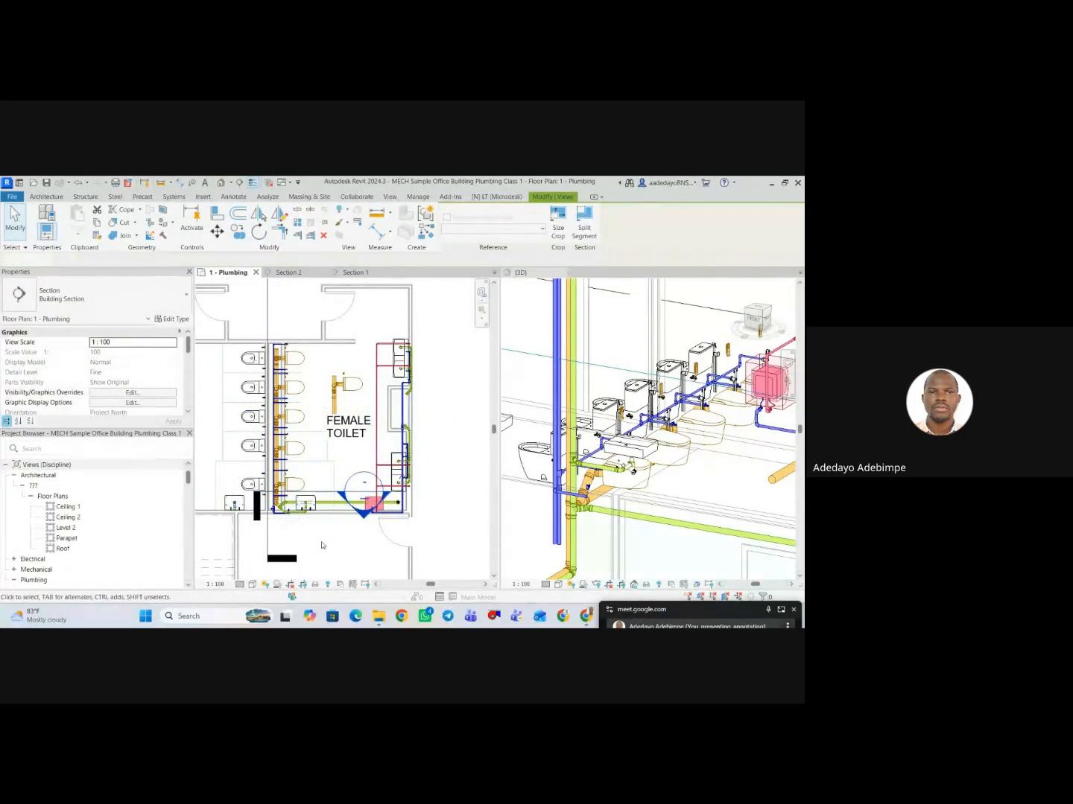
In Section 2, shorten the horizontal 25 mm pipe so its free end lines up vertically with the stopcock valve's centre.
scroll(347, 516, "up", 2)
double_click(363, 514)
scroll(361, 515, "down", 1)
middle_click_drag(349, 495, 308, 509)
scroll(369, 438, "up", 4)
left_click(323, 466)
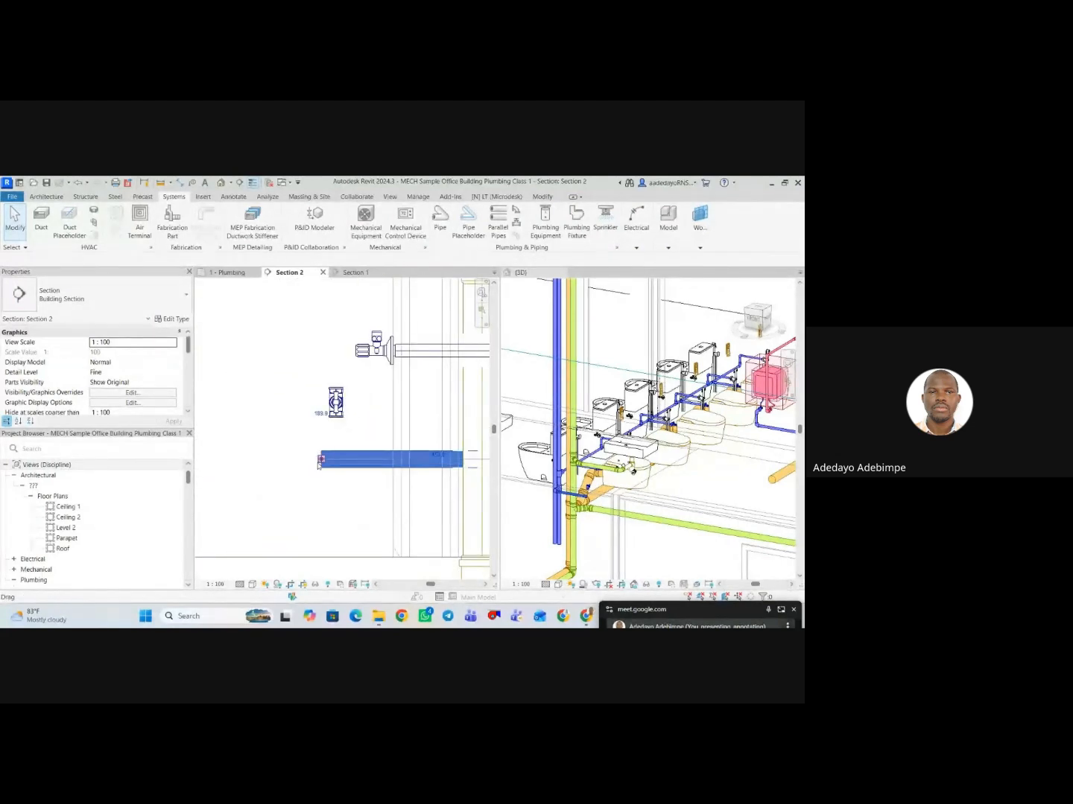
left_click(321, 460)
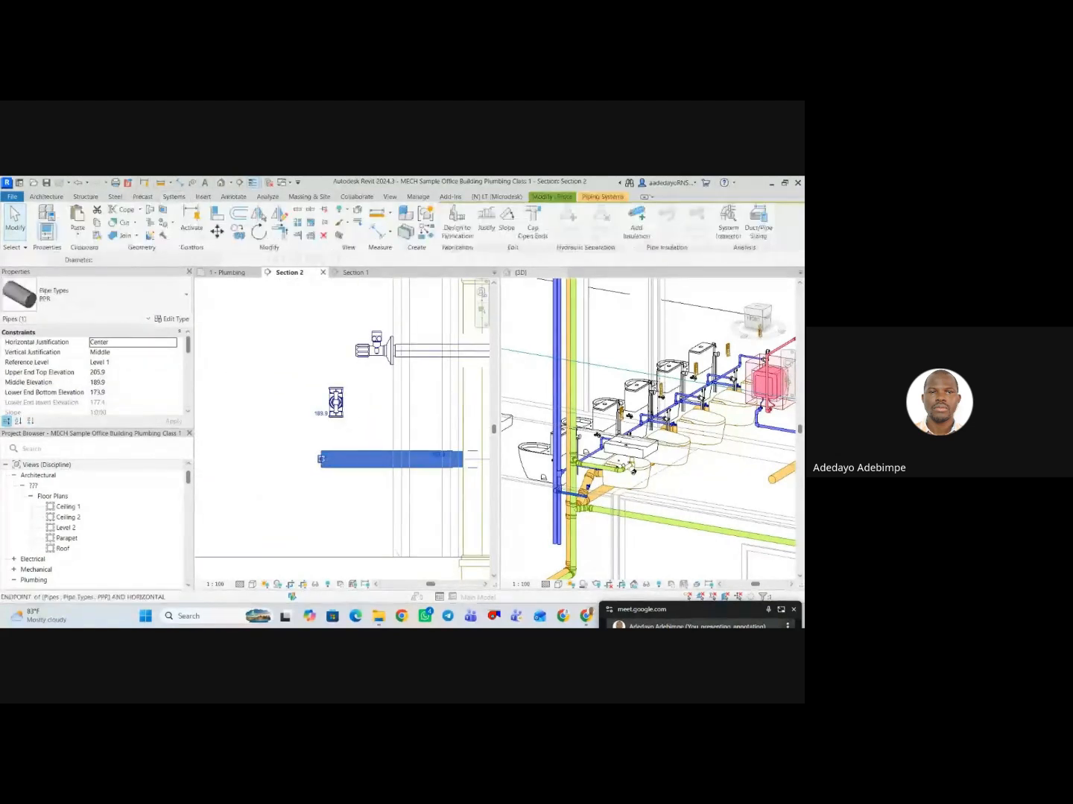
Connect the stopcock valve's 15 mm Connector 2 into the horizontal pipe below it.
left_click(339, 410)
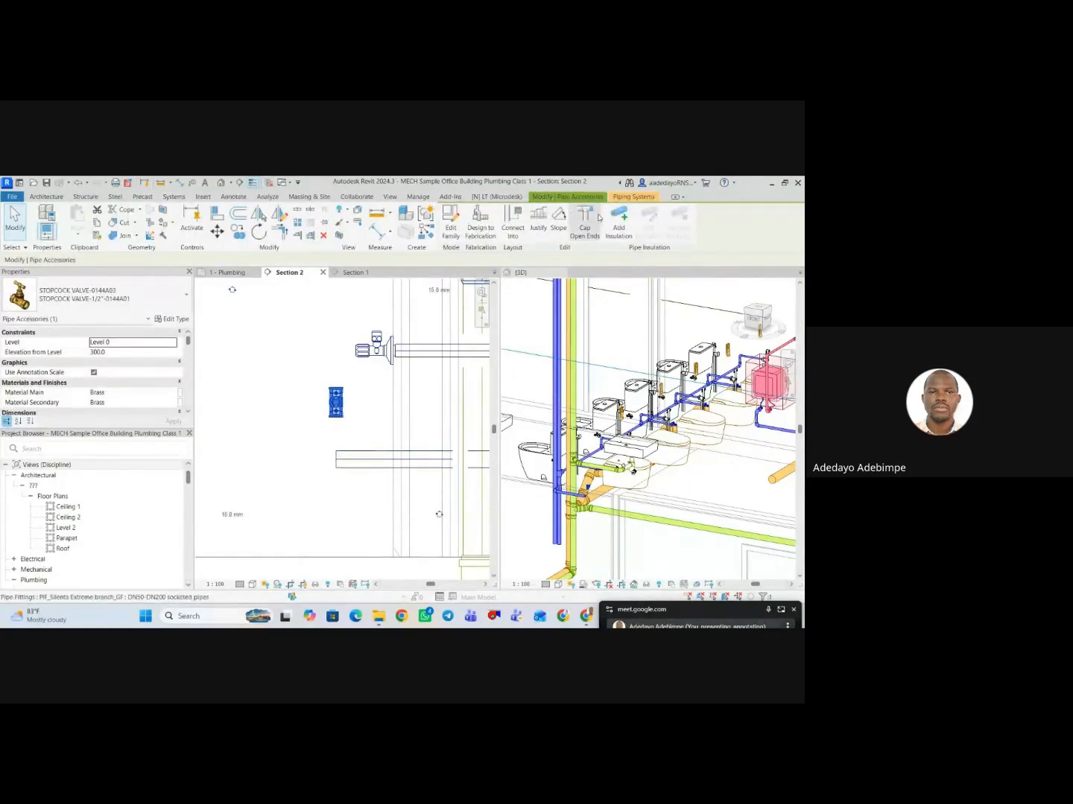
left_click(511, 233)
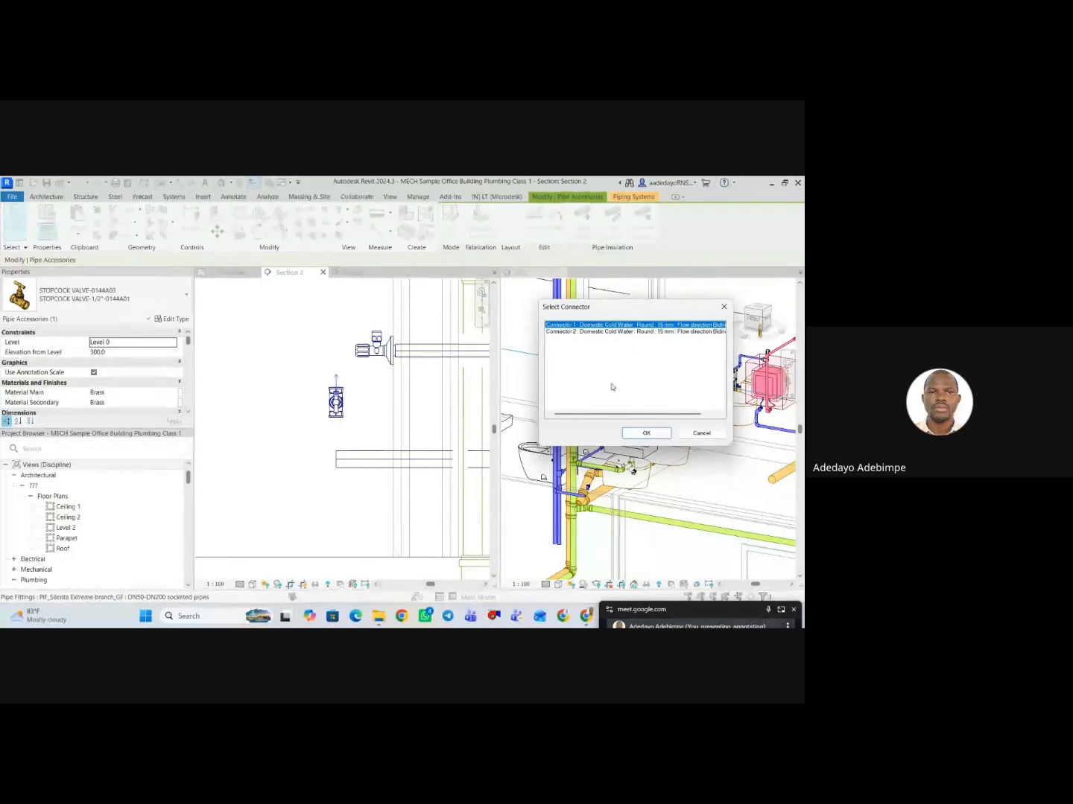
left_click(627, 332)
left_click(632, 437)
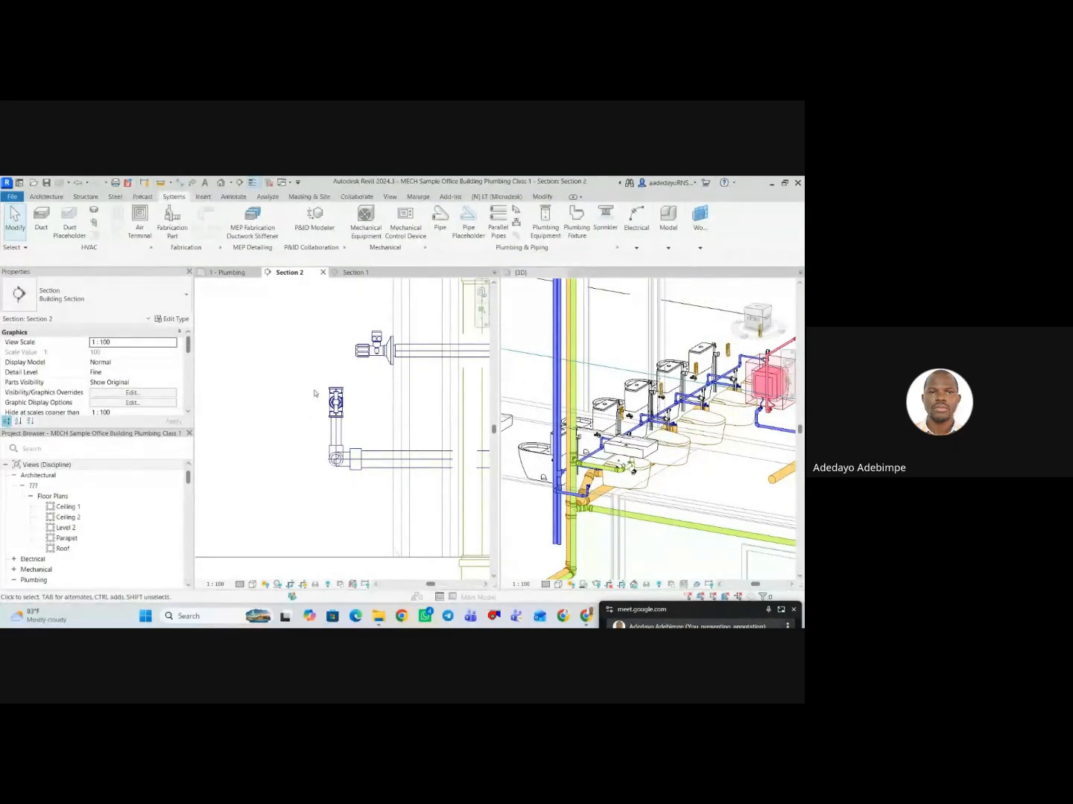
scroll(314, 393, "down", 5)
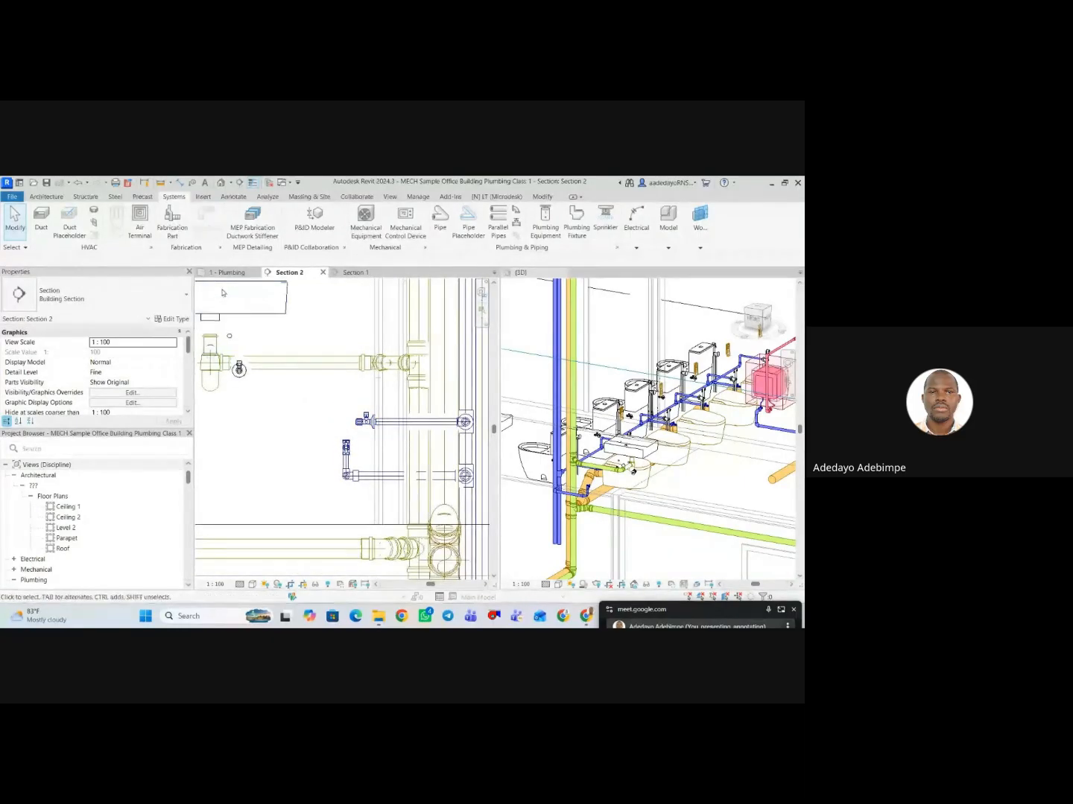
Draw a 15 mm PPR pipe from the stopcock valve's upper connector to 397 mm elevation, turning horizontally away from the riser.
left_click(345, 449)
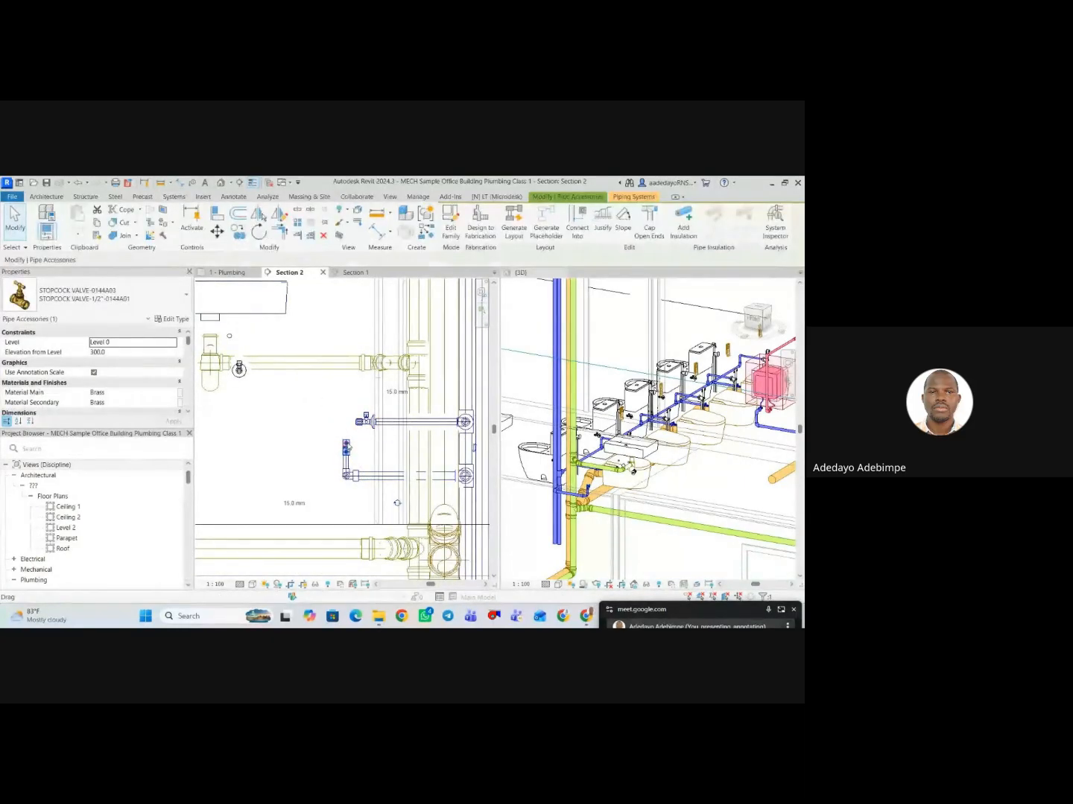
scroll(344, 449, "up", 3)
right_click(345, 448)
left_click(399, 310)
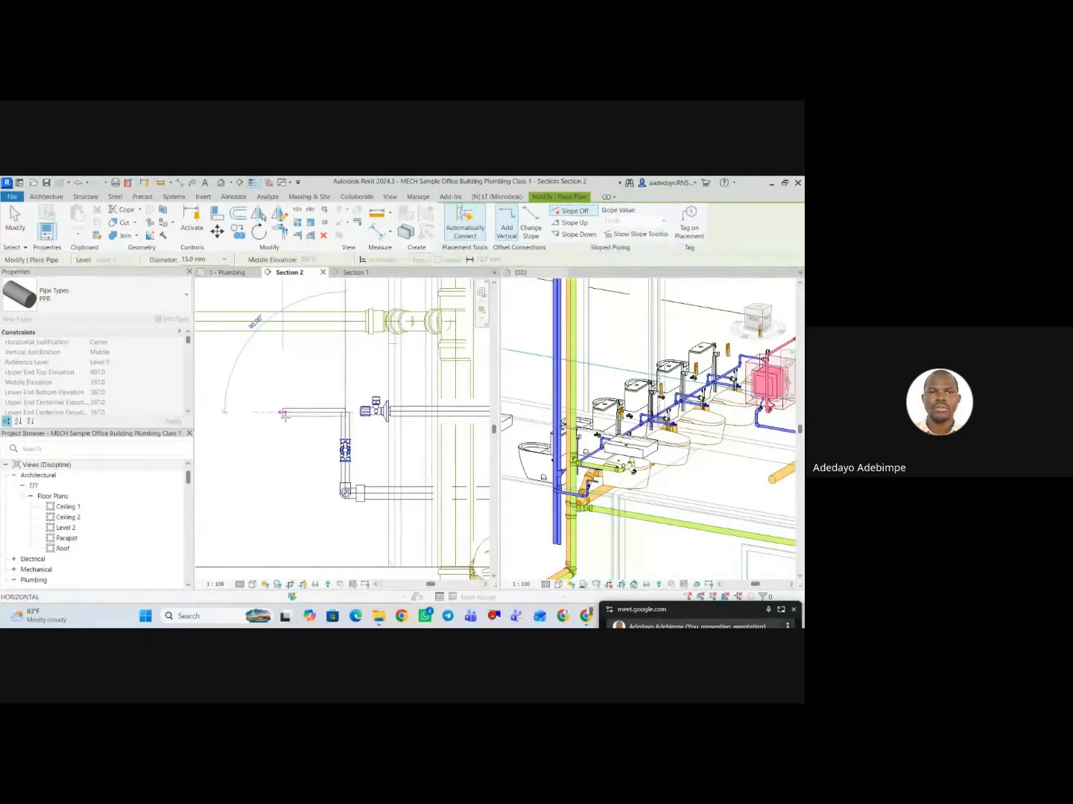
left_click(283, 412)
key("Escape")
key("Escape")
scroll(298, 415, "up", 3)
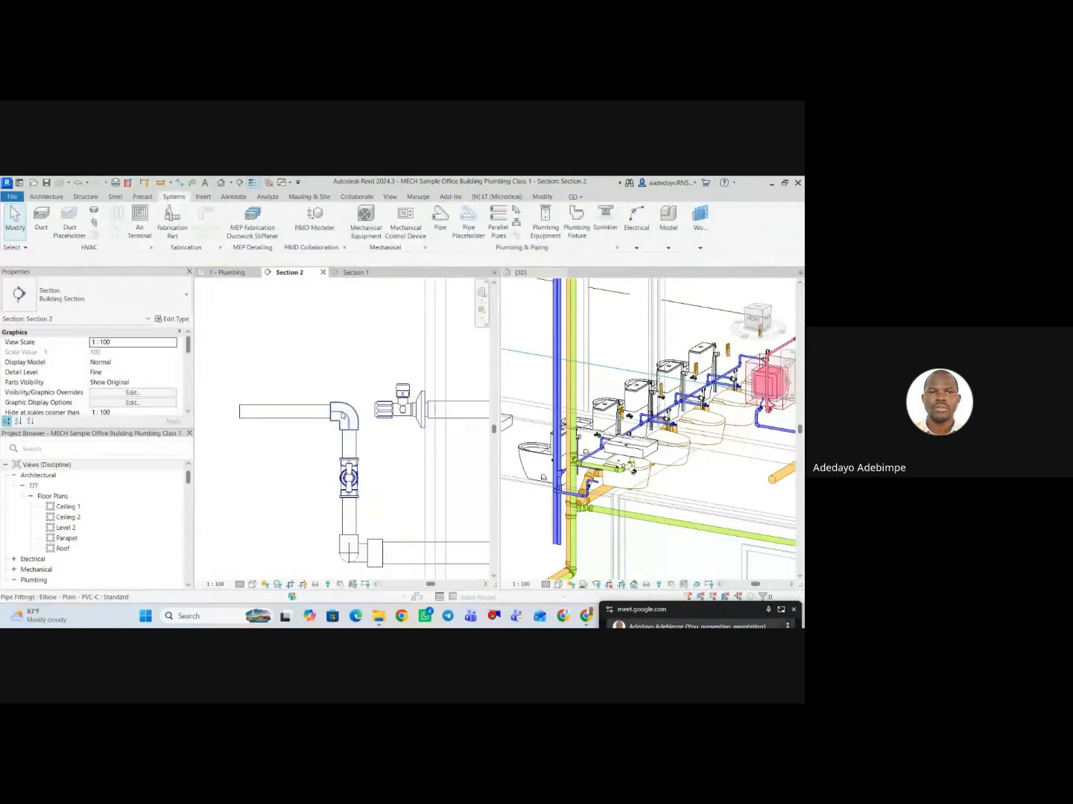
Set the diameter of the two new pipes and elbow above the stopcock valve to 20 mm.
left_click_drag(346, 372, 321, 434)
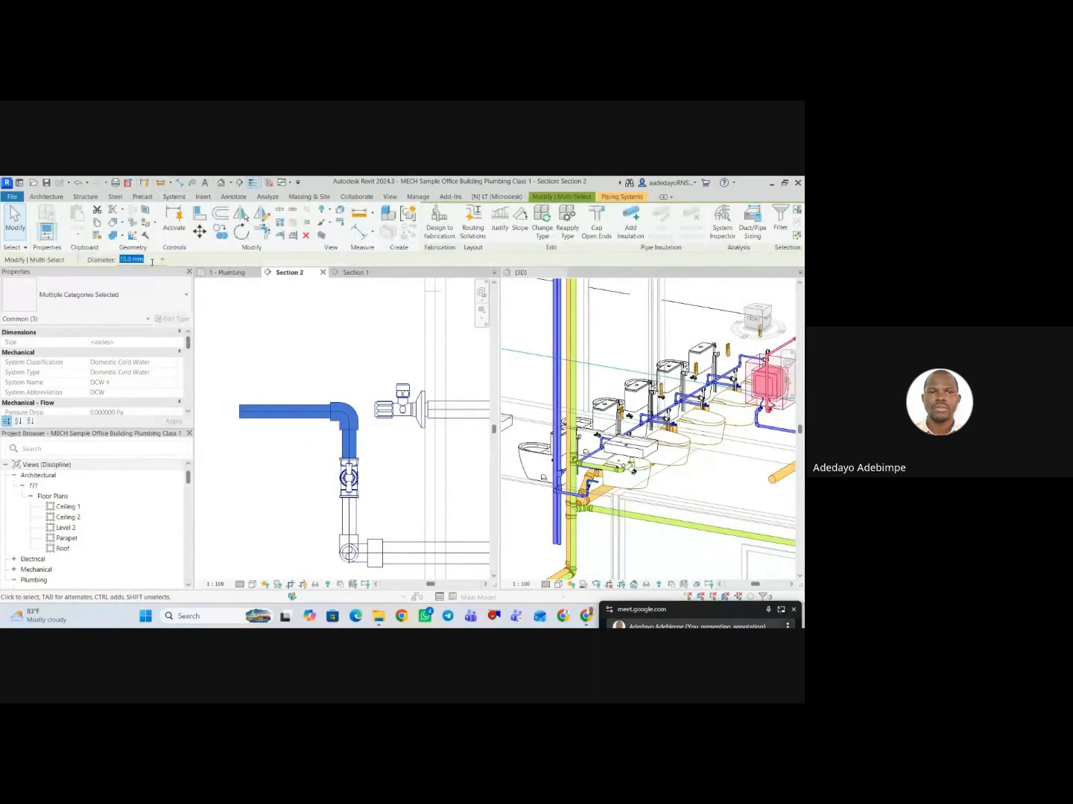
left_click(161, 259)
left_click(126, 294)
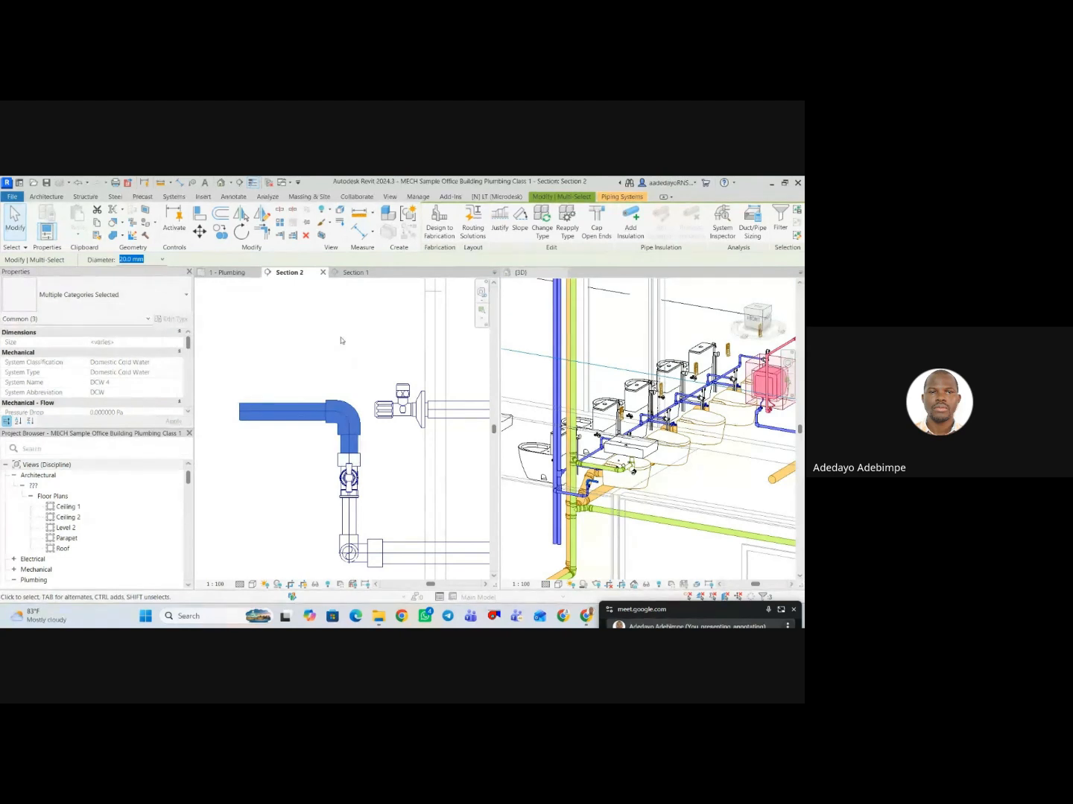
left_click(342, 340)
In the 1 - Plumbing plan, move the corner washbasin's cold angle valve beside its hot angle valve, on the riser side.
left_click(232, 273)
scroll(334, 341, "down", 2)
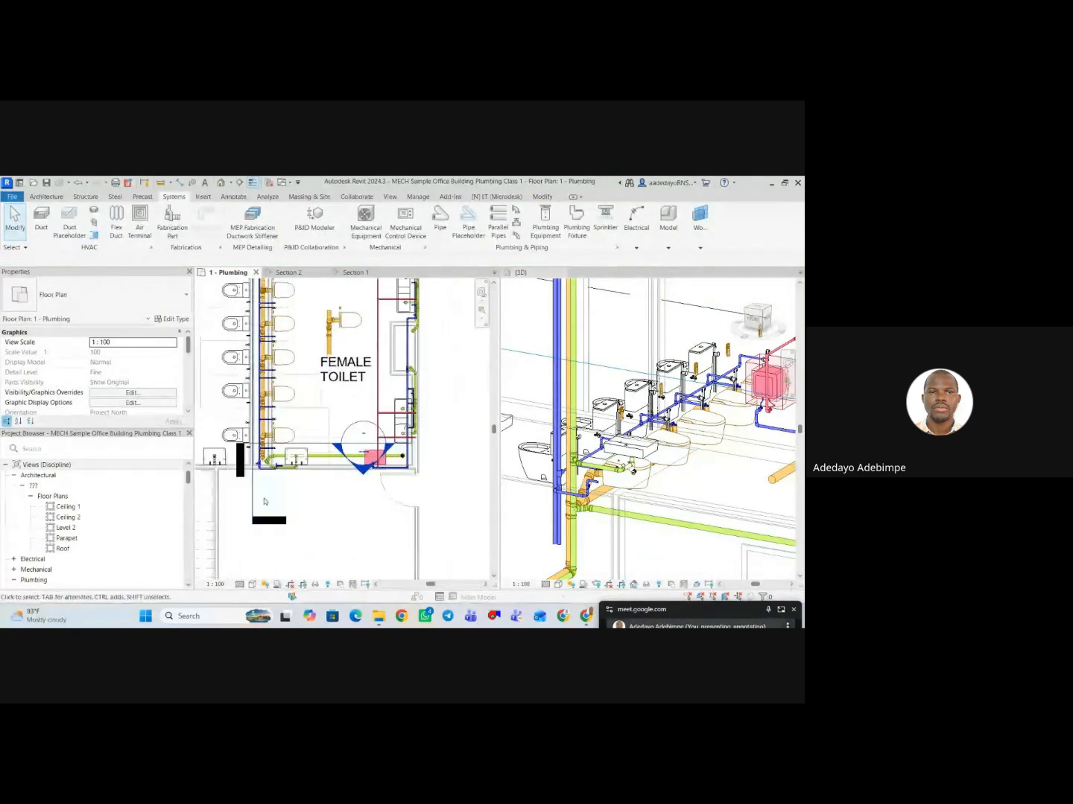
scroll(264, 502, "up", 5)
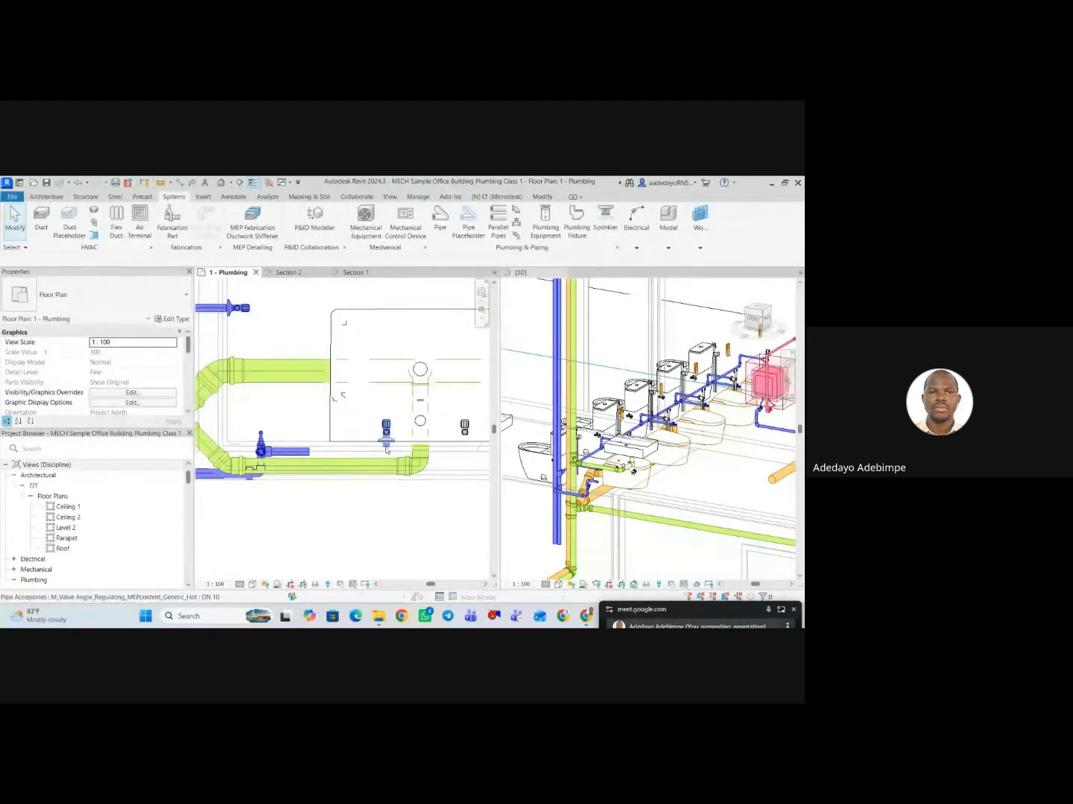
left_click(386, 449)
scroll(379, 455, "down", 2)
scroll(395, 474, "up", 1)
left_click(388, 471)
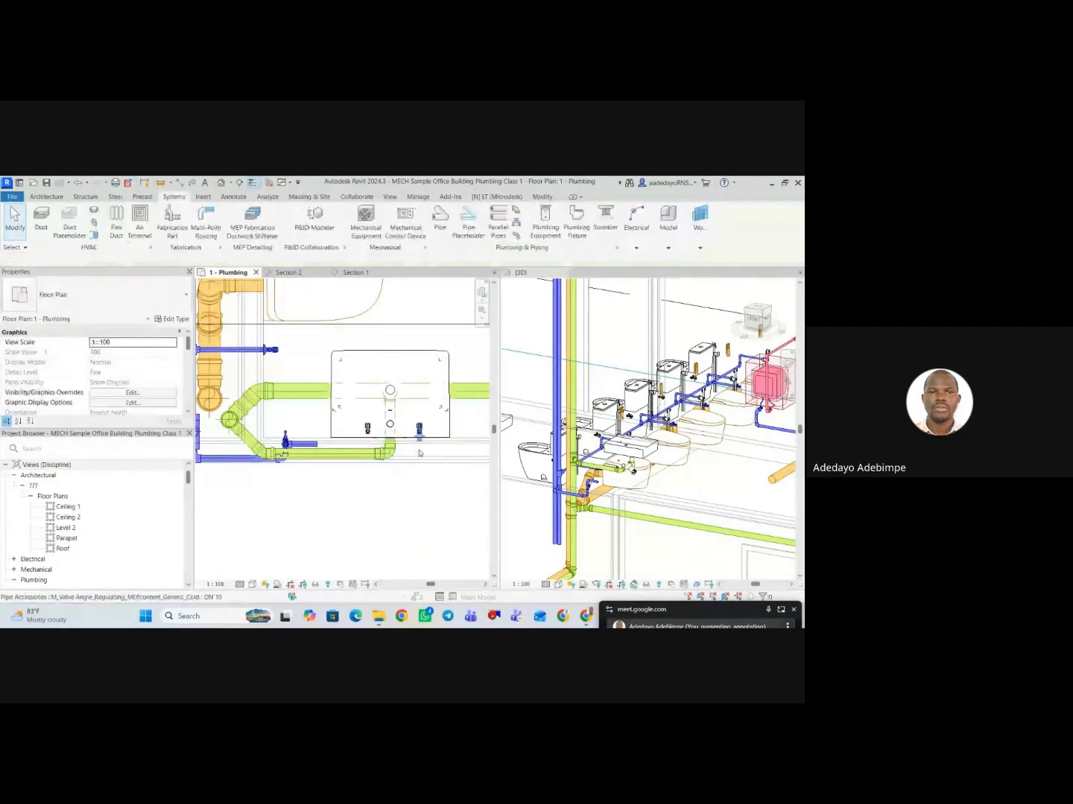
left_click(419, 450)
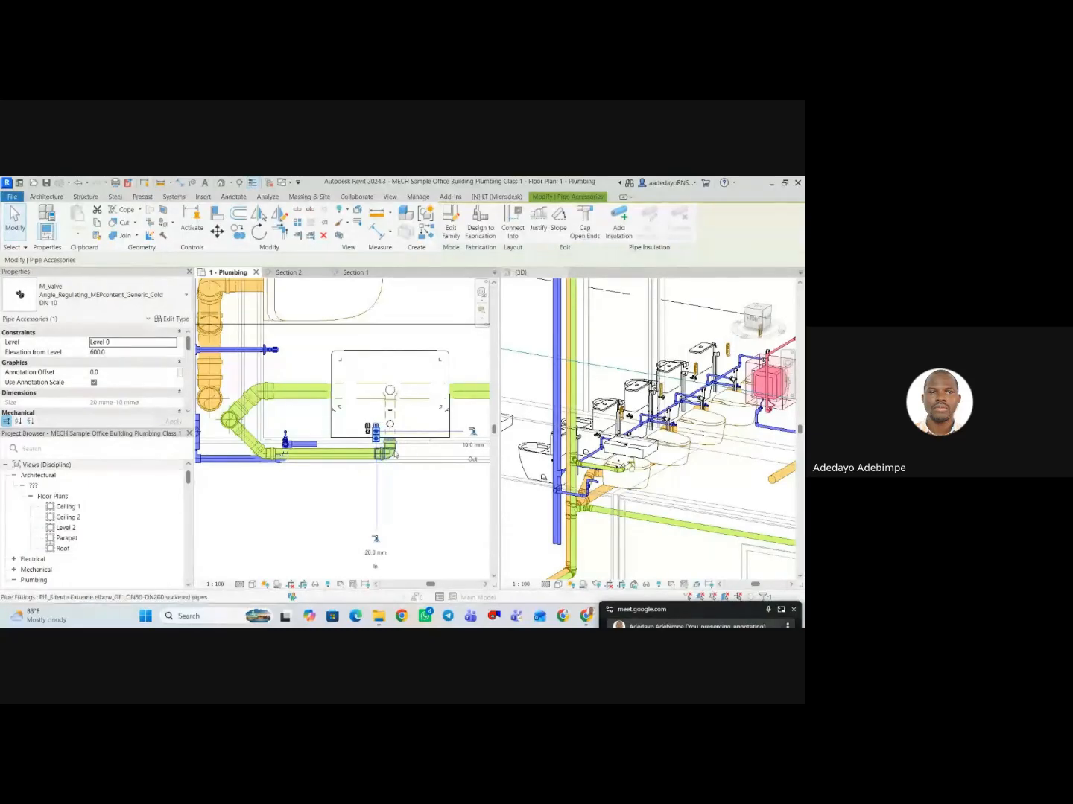
Move the hot angle valve to the opposite side of the washbasin's drain, away from the cold angle valve.
scroll(406, 456, "up", 2)
scroll(304, 428, "down", 2)
left_click(332, 421)
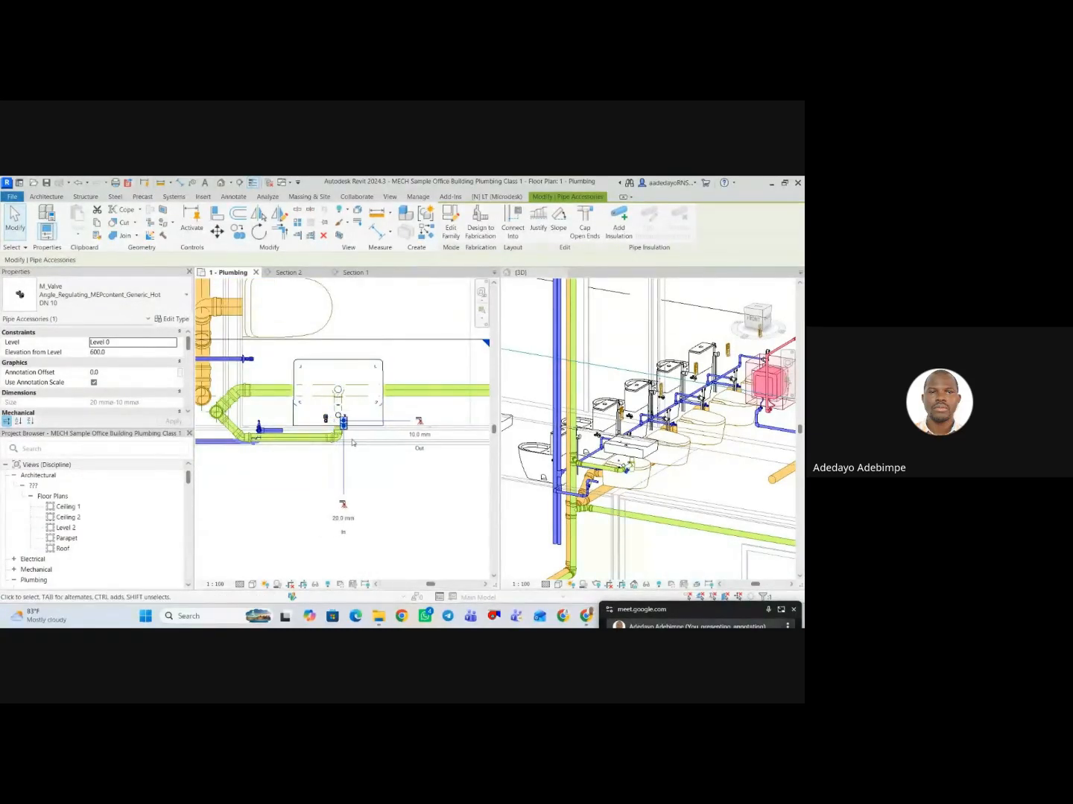
left_click(334, 435)
scroll(304, 431, "up", 6)
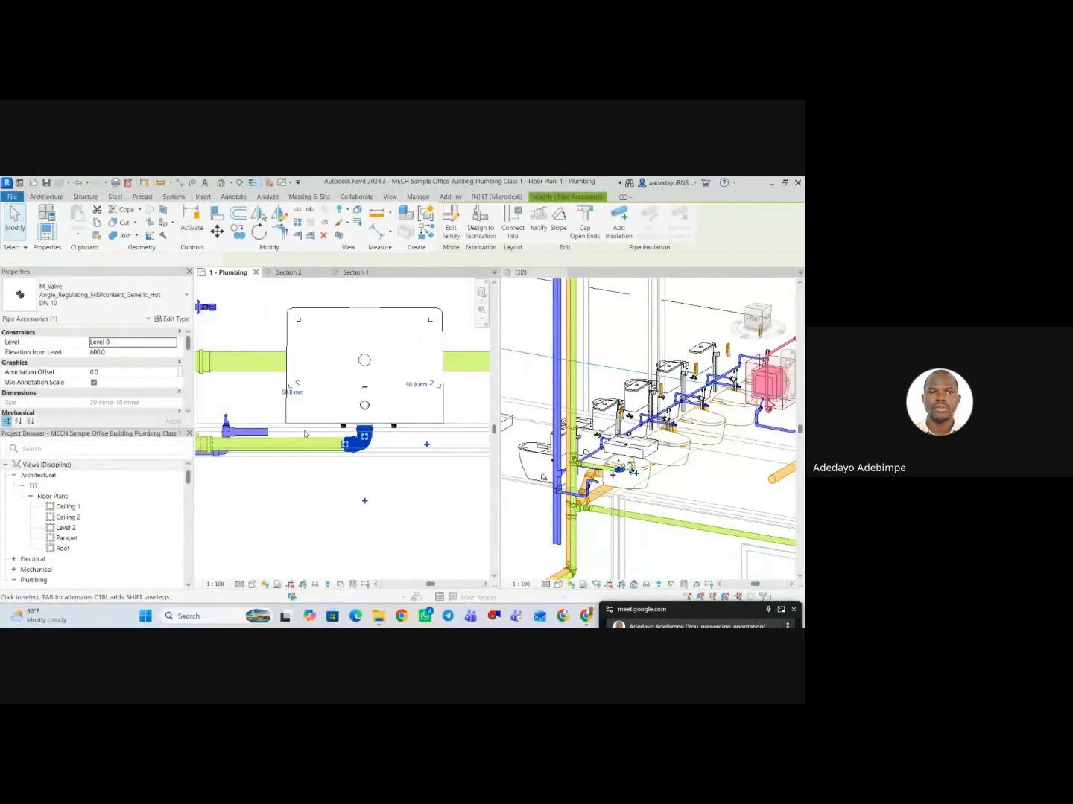
scroll(270, 435, "down", 3)
middle_click_drag(306, 430, 340, 429)
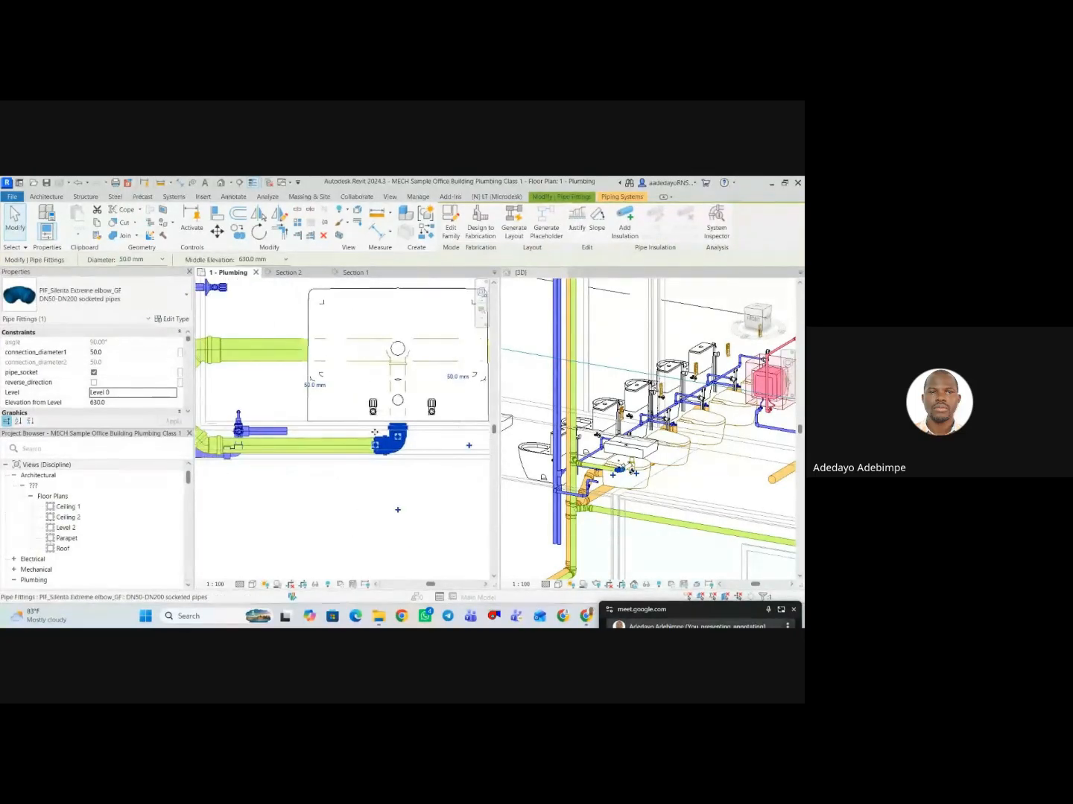
key("Escape")
Try to connect the cold angle valve's 20 mm Connector 2 into the horizontal 20 mm pipe from the stopcock valve.
left_click(372, 409)
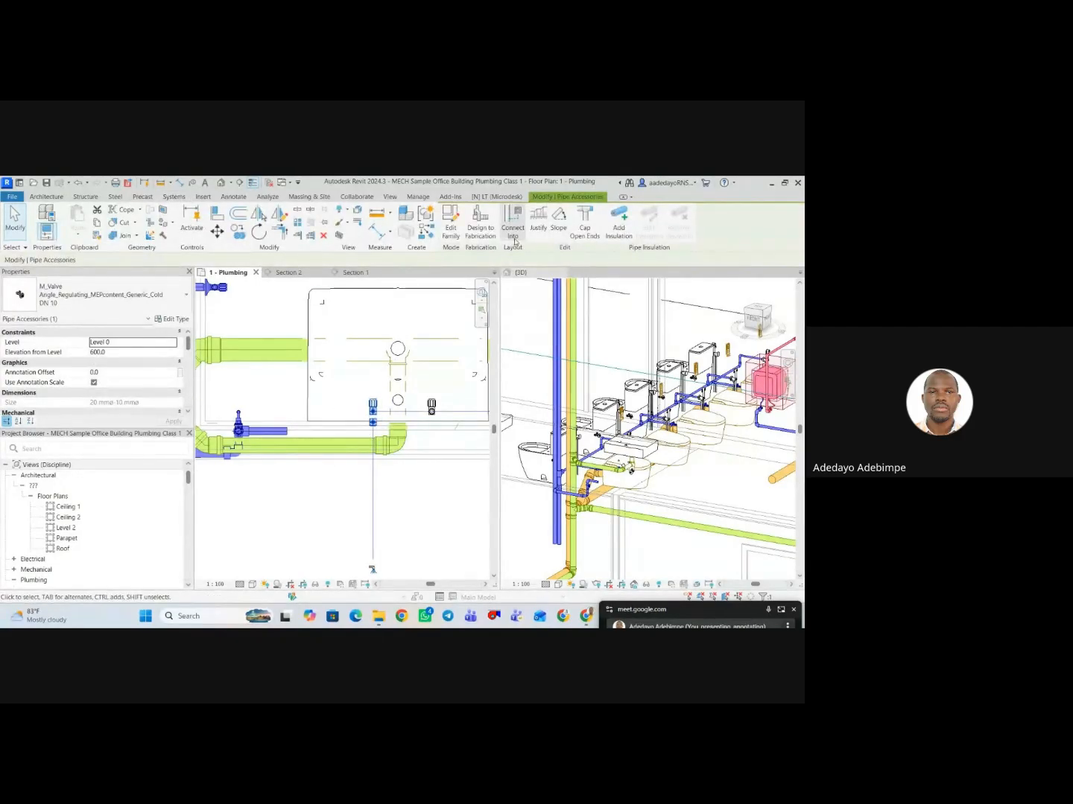
left_click(513, 223)
left_click(628, 344)
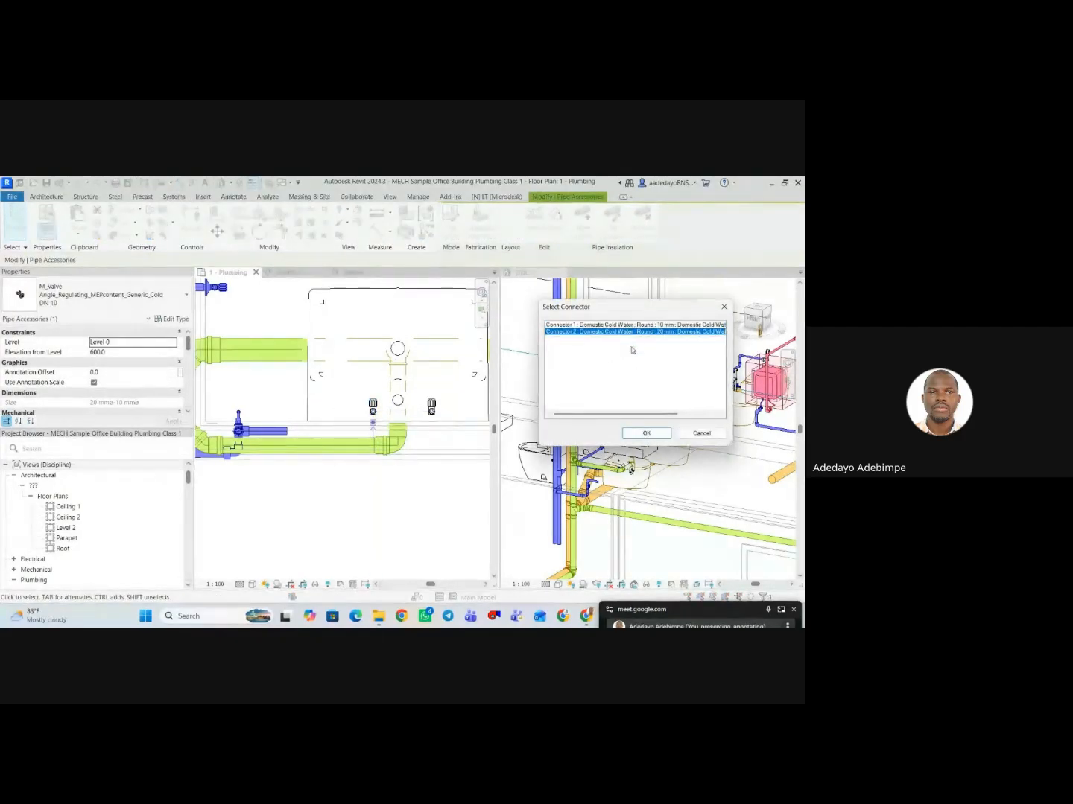
left_click(645, 433)
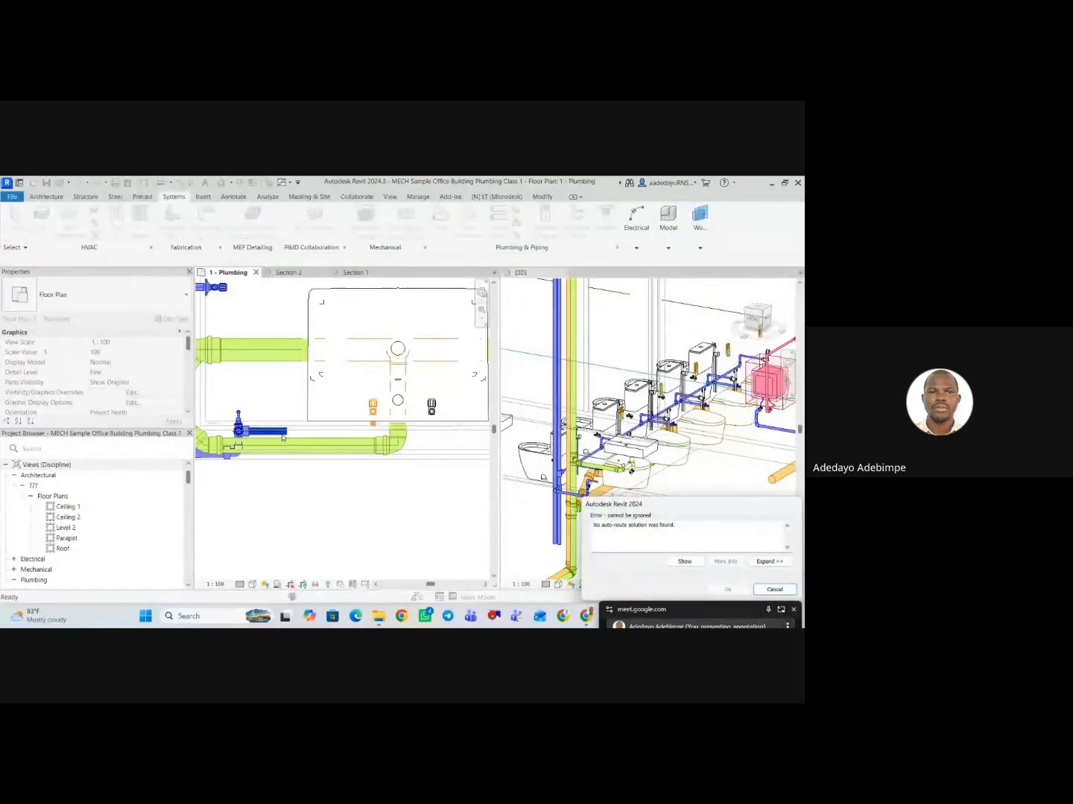
left_click(775, 588)
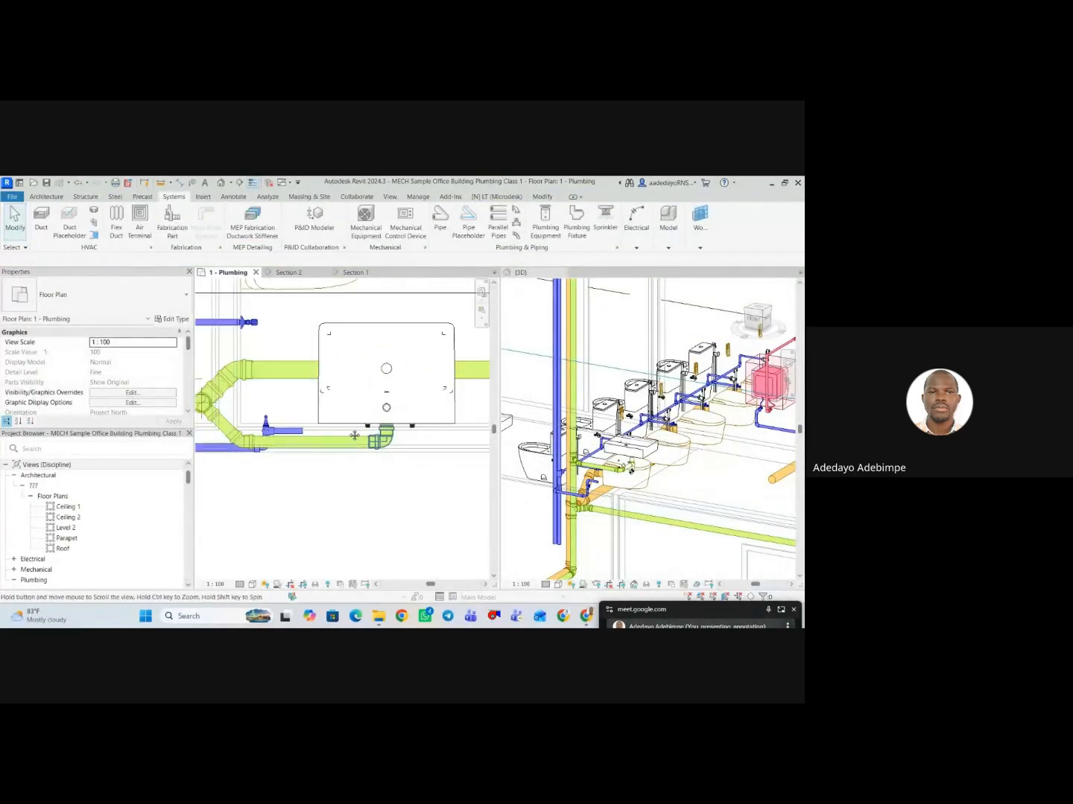
Examine the gap between the 20 mm pipe's free end and the washbasin's cold angle valve in plan and 3D.
scroll(304, 435, "down", 2)
middle_click_drag(300, 415, 289, 433)
scroll(290, 417, "up", 2)
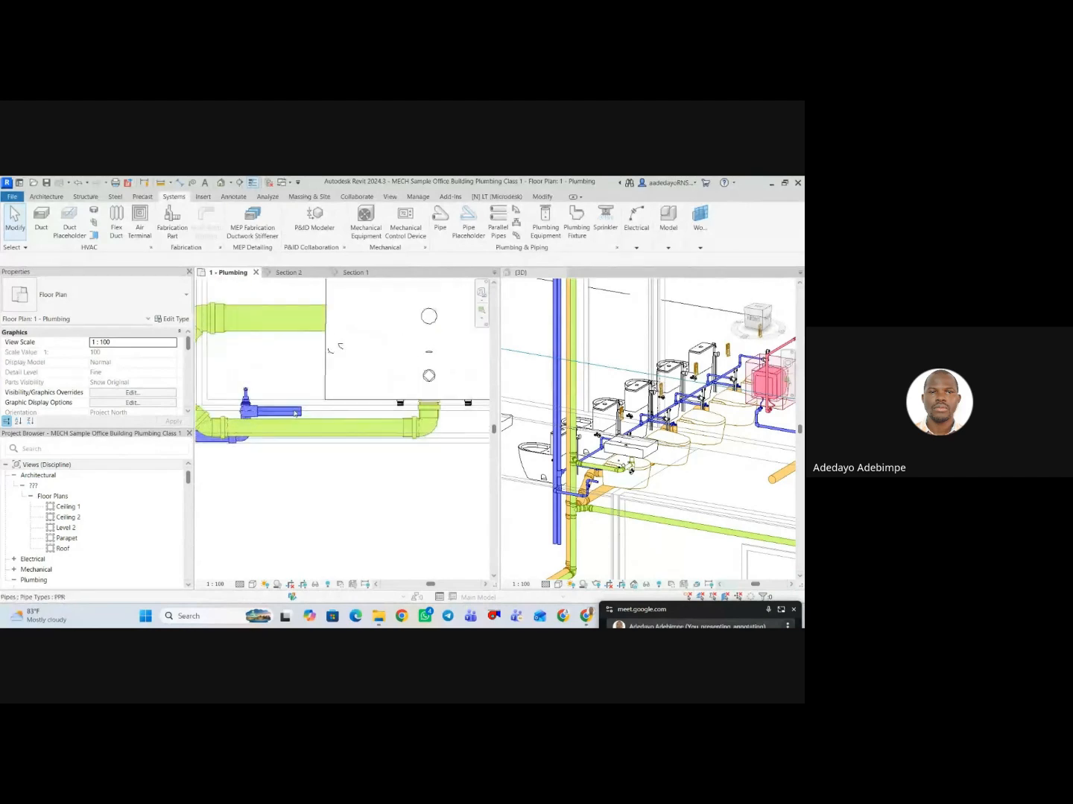
scroll(299, 420, "down", 4)
scroll(595, 479, "up", 3)
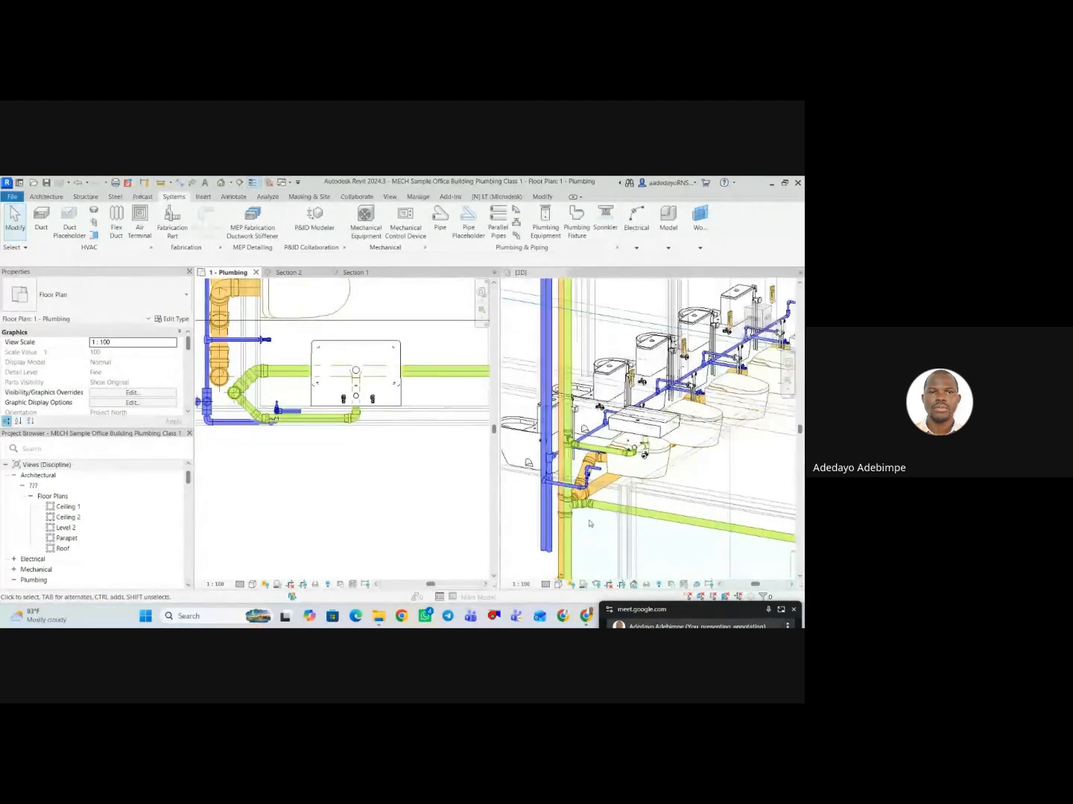
scroll(592, 462, "down", 3)
scroll(620, 457, "up", 3)
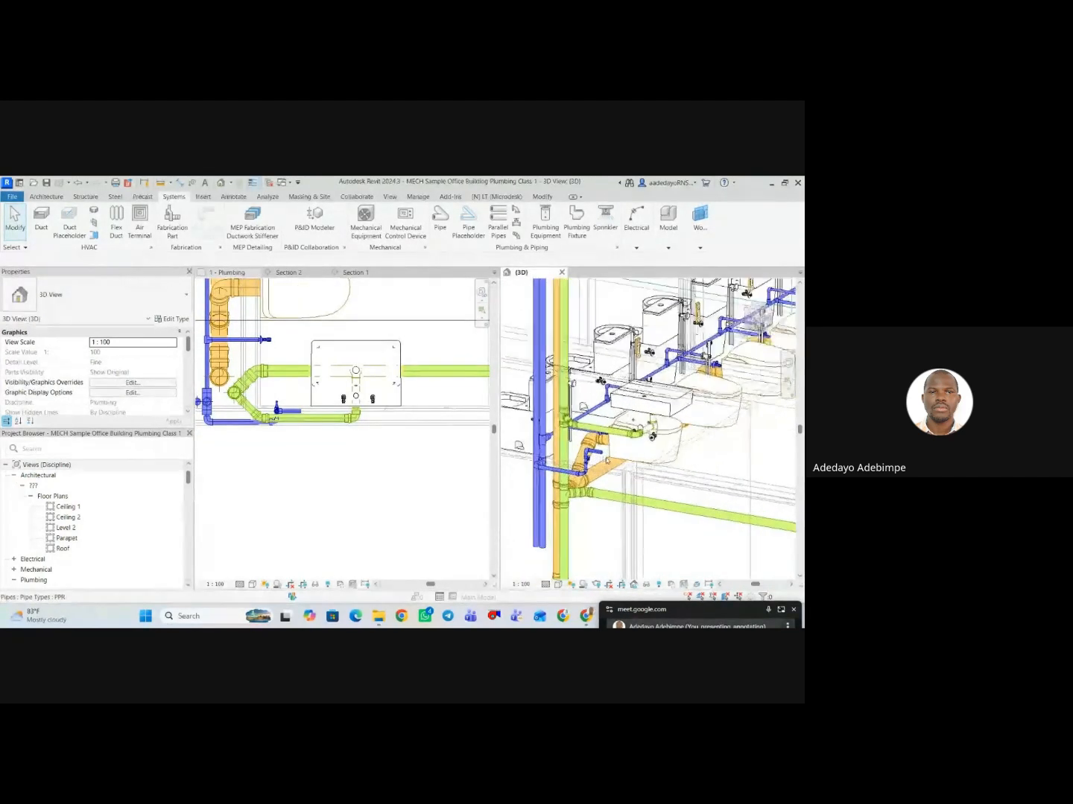
scroll(668, 445, "up", 1)
scroll(339, 378, "up", 2)
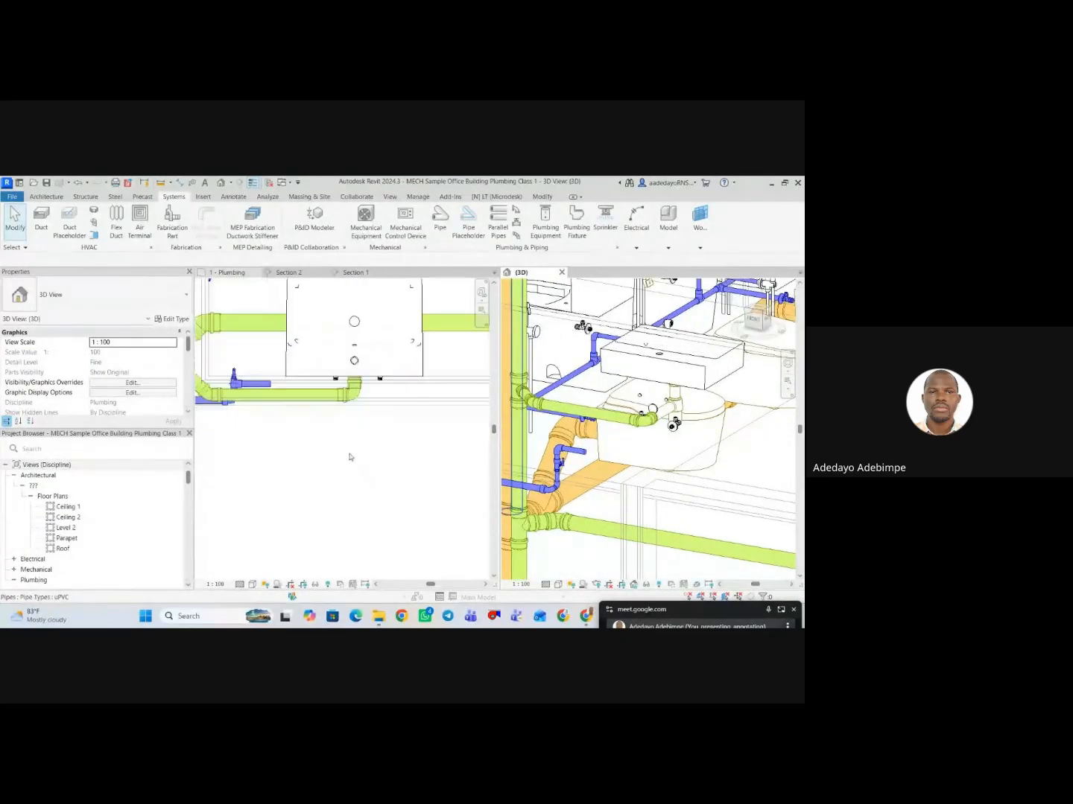
In the 1 - Plumbing plan, draw a 20 mm PPR pipe at 600 mm elevation from the cold angle valve's inlet straight out through the wall.
scroll(332, 374, "up", 2)
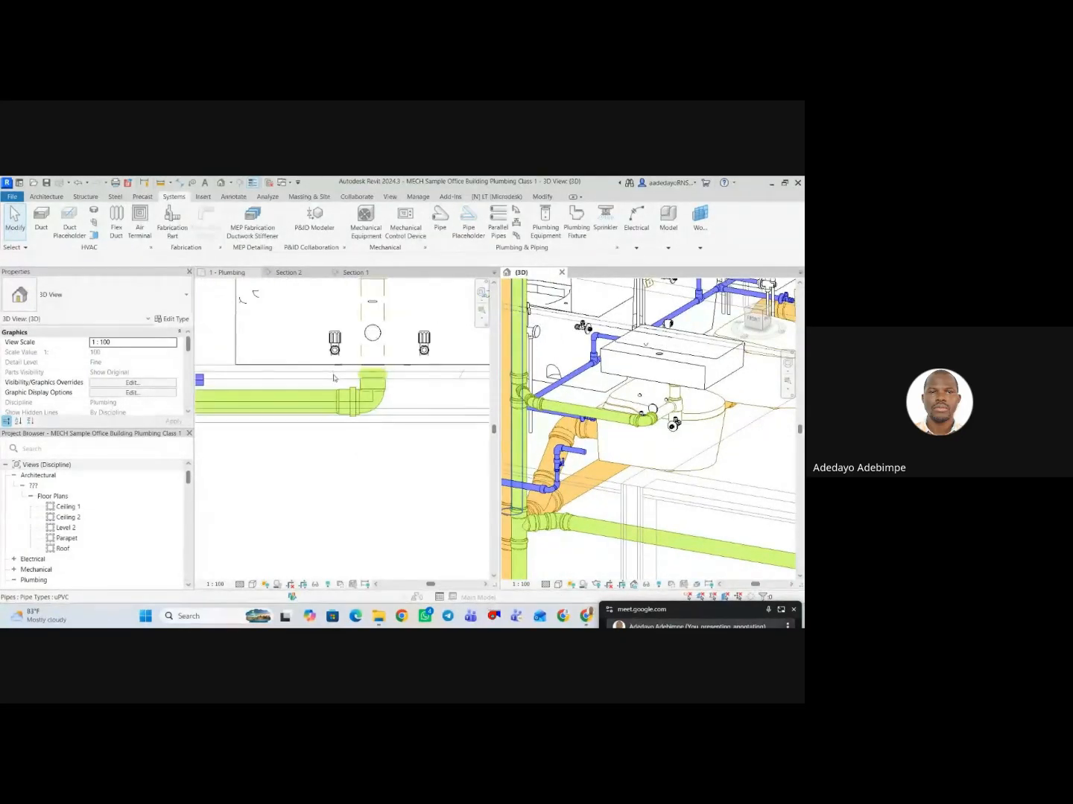
left_click(333, 378)
left_click(333, 376)
scroll(335, 379, "down", 3)
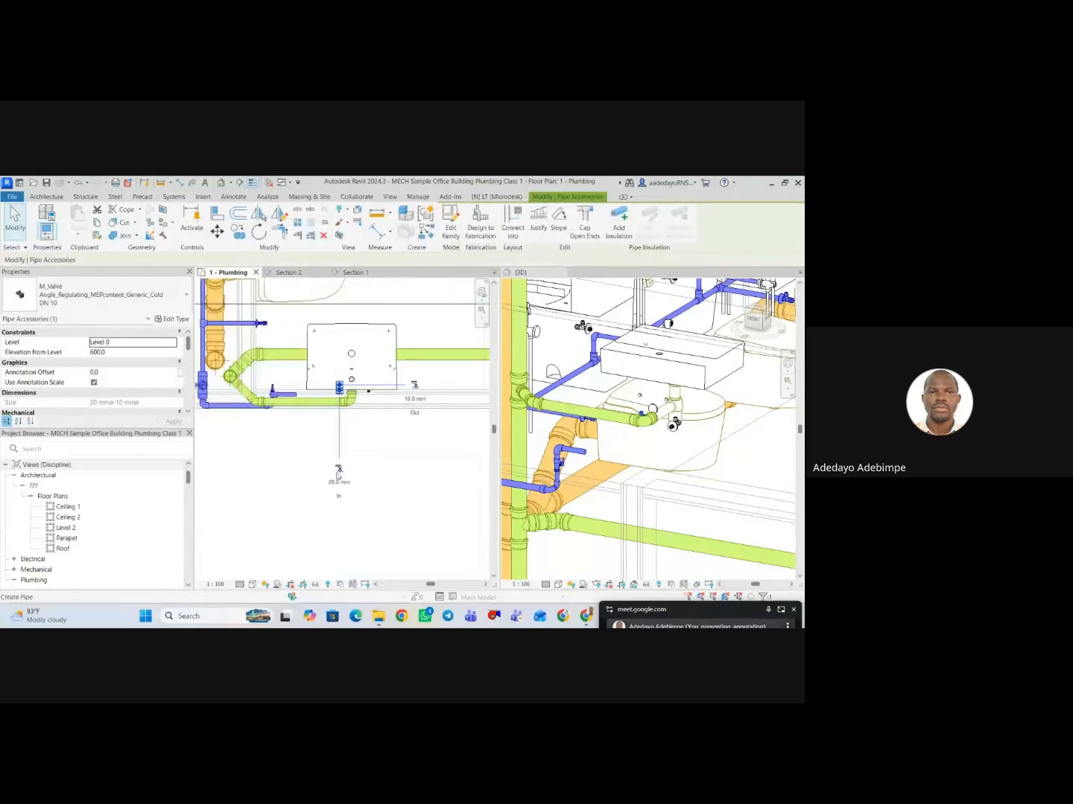
scroll(334, 369, "up", 6)
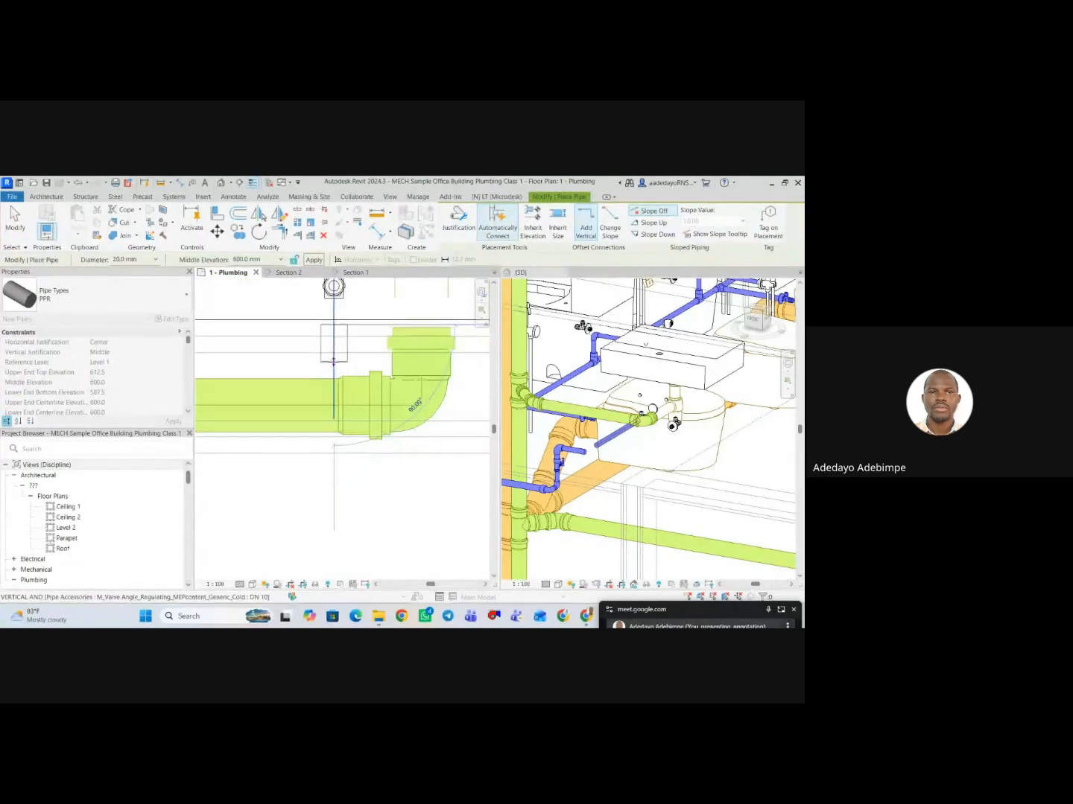
left_click(333, 502)
scroll(336, 495, "down", 2)
key("Escape")
key("Escape")
scroll(352, 470, "down", 3)
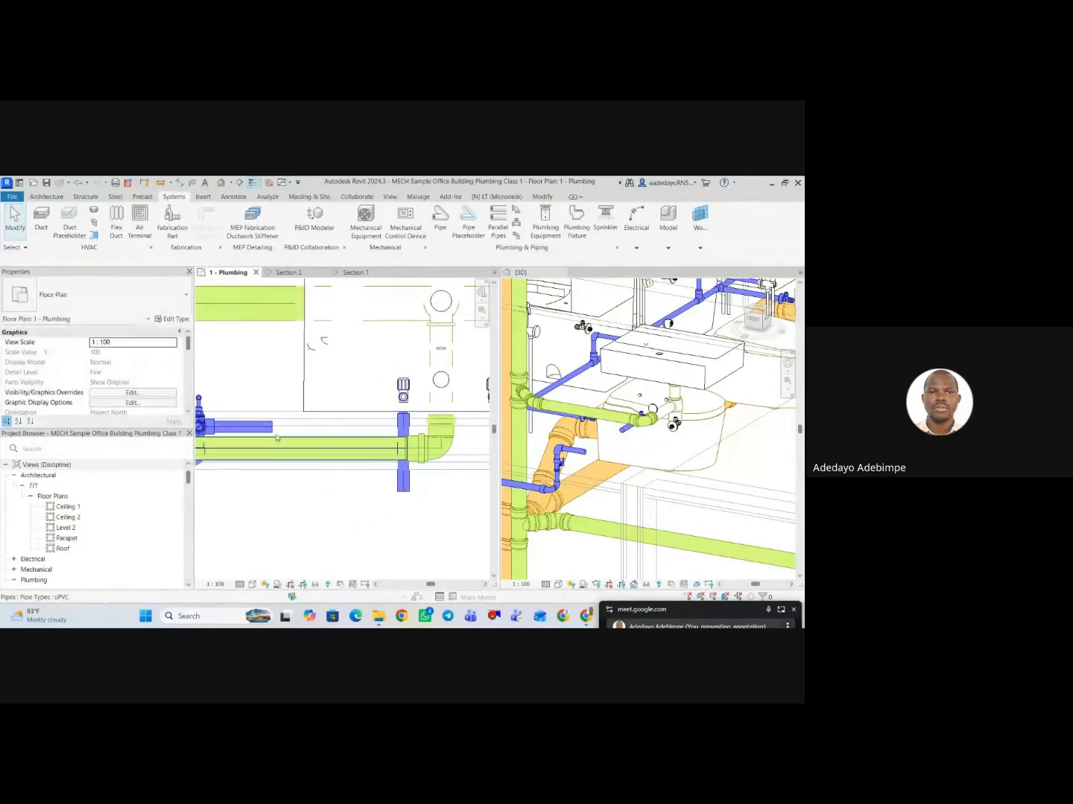
Try to extend the stopcock valve's horizontal pipe to the cold angle valve's pipe using Trim/Extend Single Element.
left_click(356, 432)
left_click_drag(356, 433, 398, 430)
key("Escape")
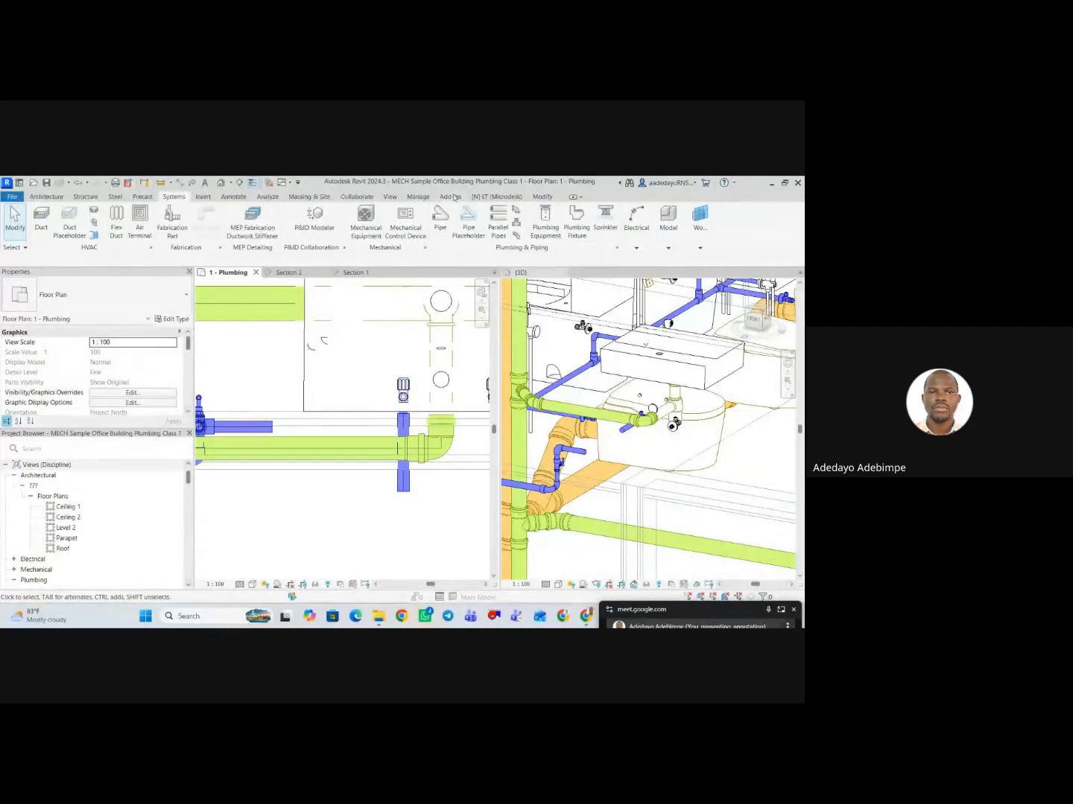
left_click(543, 197)
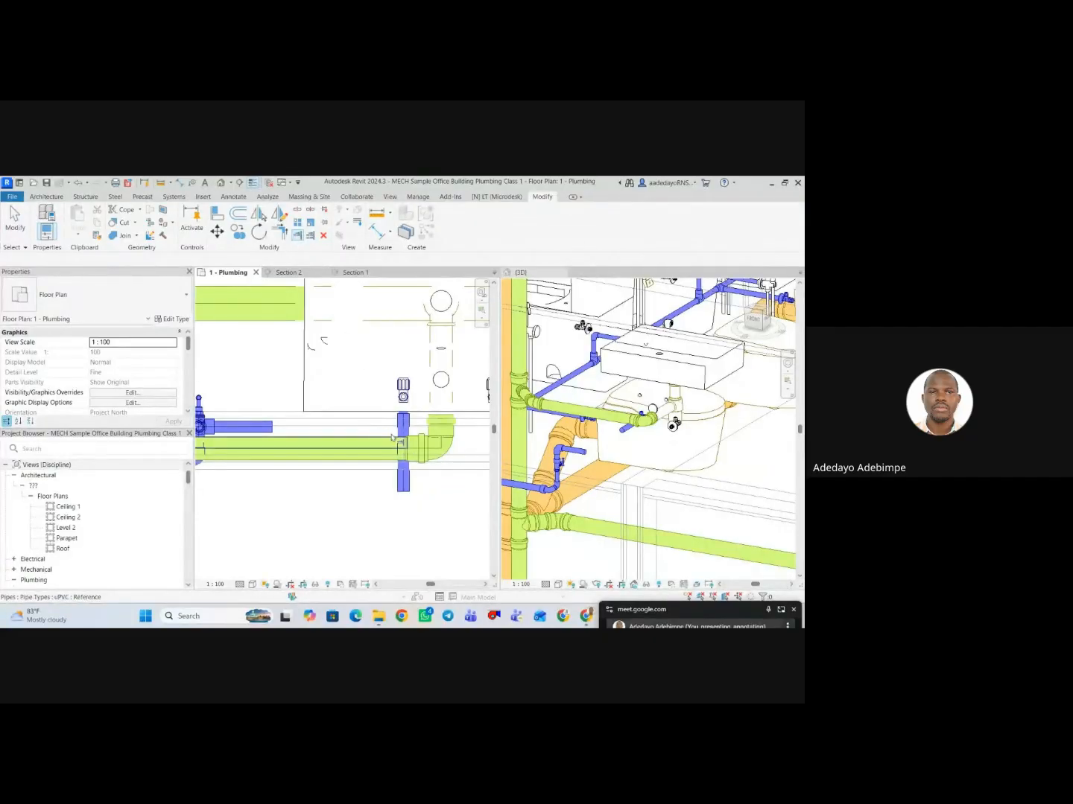
left_click(266, 428)
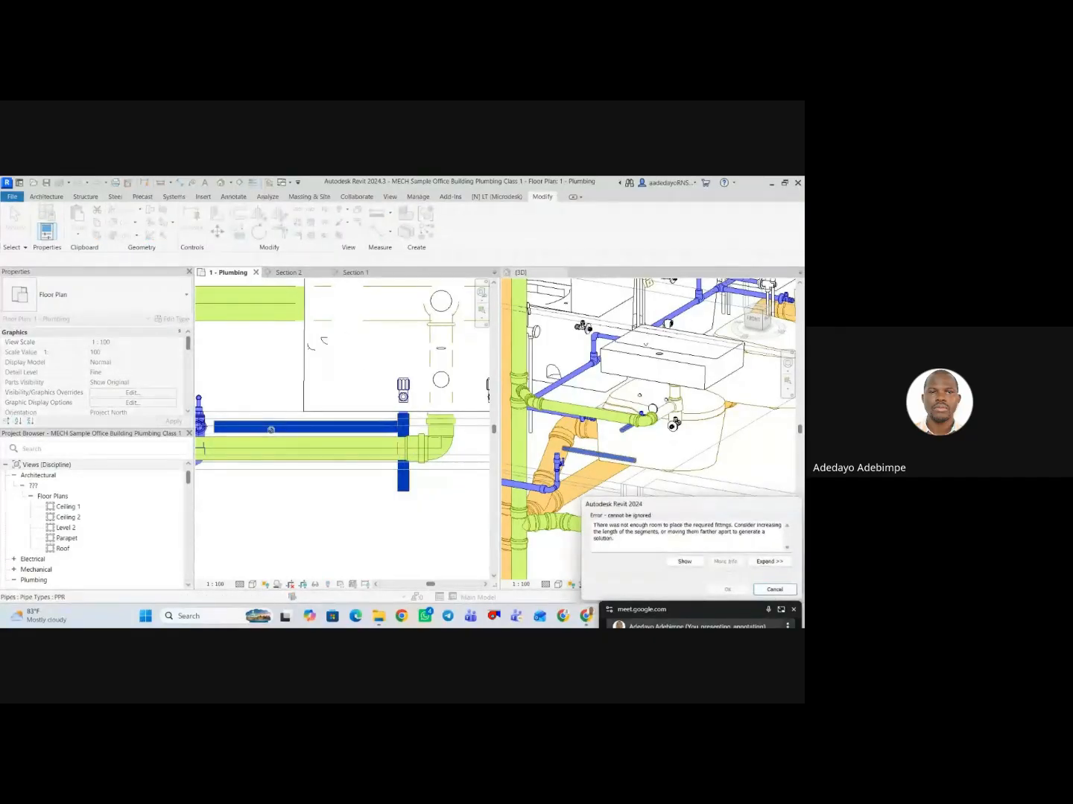
left_click(773, 587)
scroll(474, 415, "down", 2)
key("Escape")
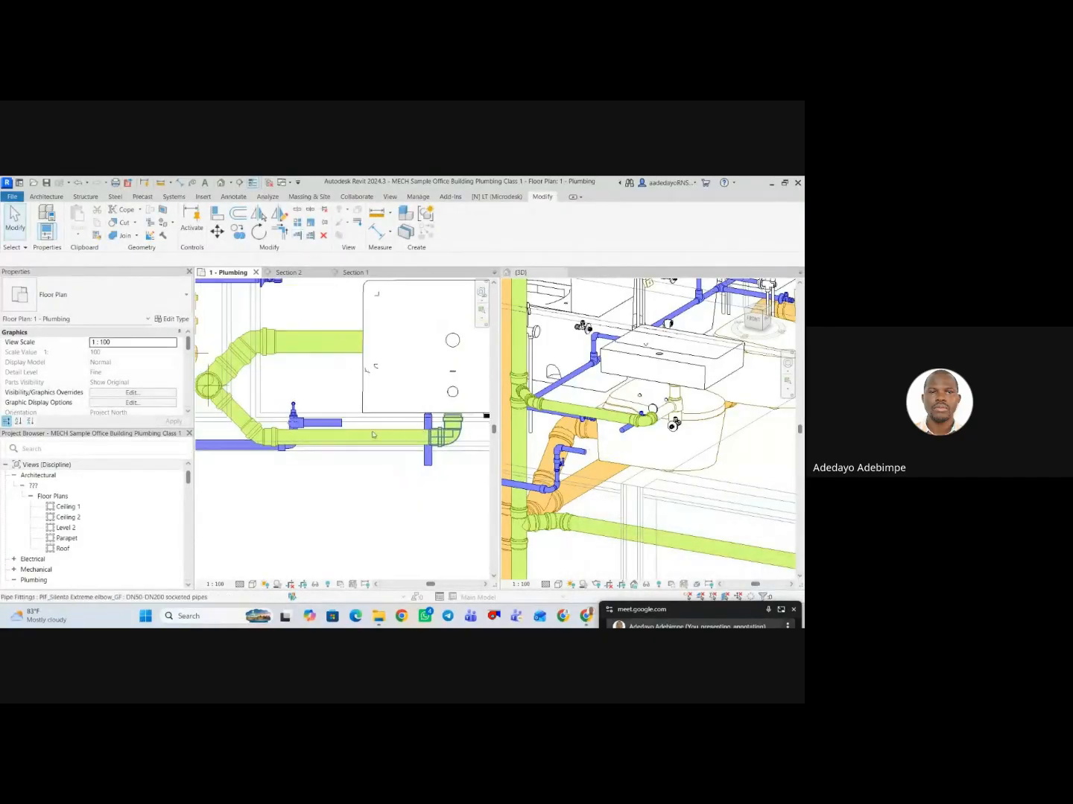
Try to nudge the stopcock valve's short horizontal pipe away from the washbasin in plan.
left_click(331, 430)
left_click(331, 423)
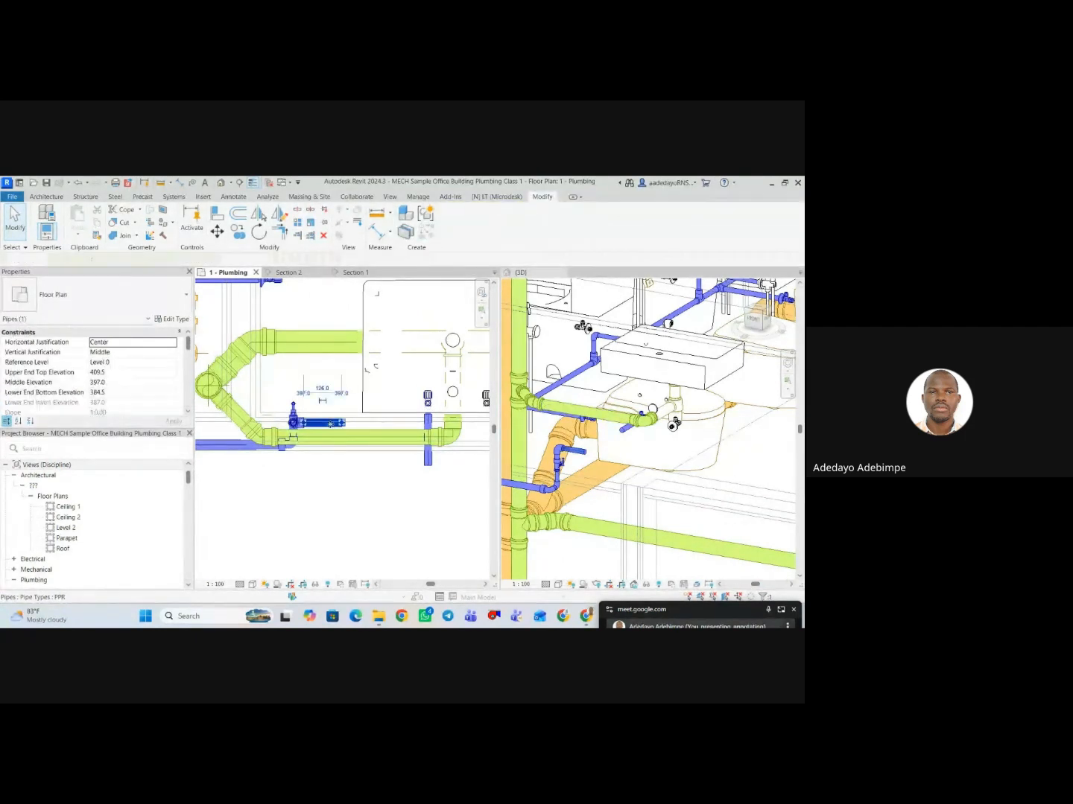
key("Down")
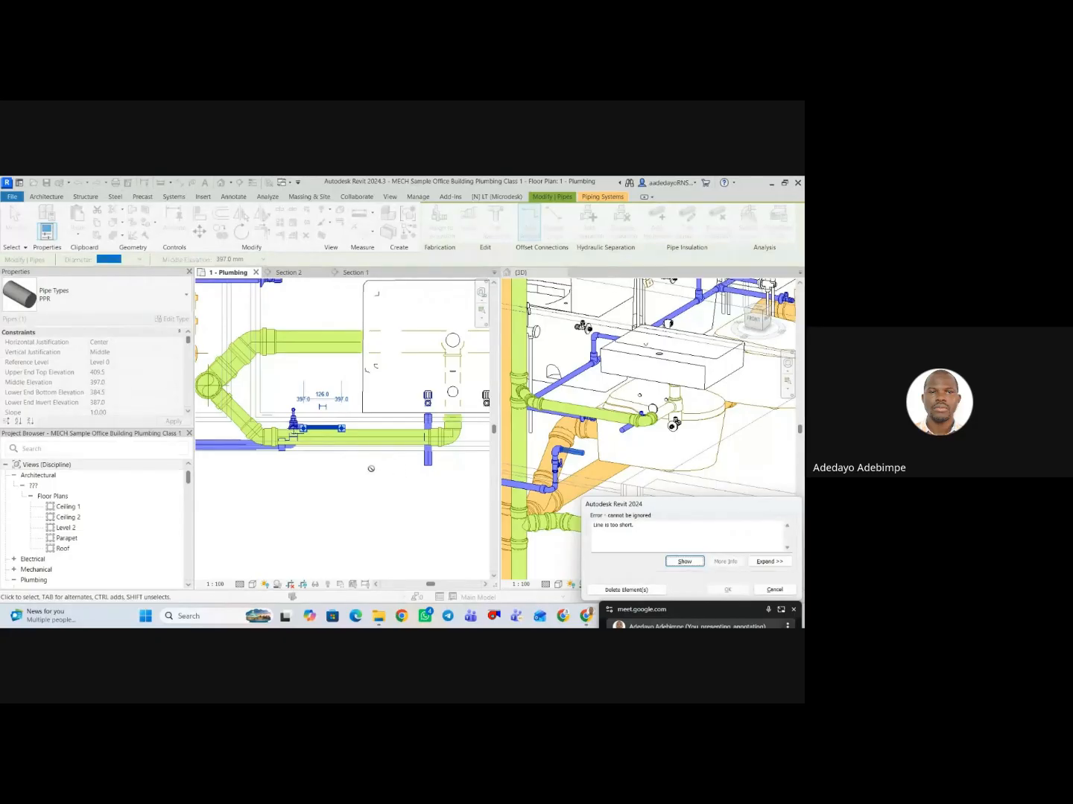
left_click(774, 590)
Redirect the stopcock valve's pipe outward past the waste pipe and draw a perpendicular 20 mm PPR pipe about 246 mm long toward the angle valve's pipe.
scroll(331, 426, "up", 2)
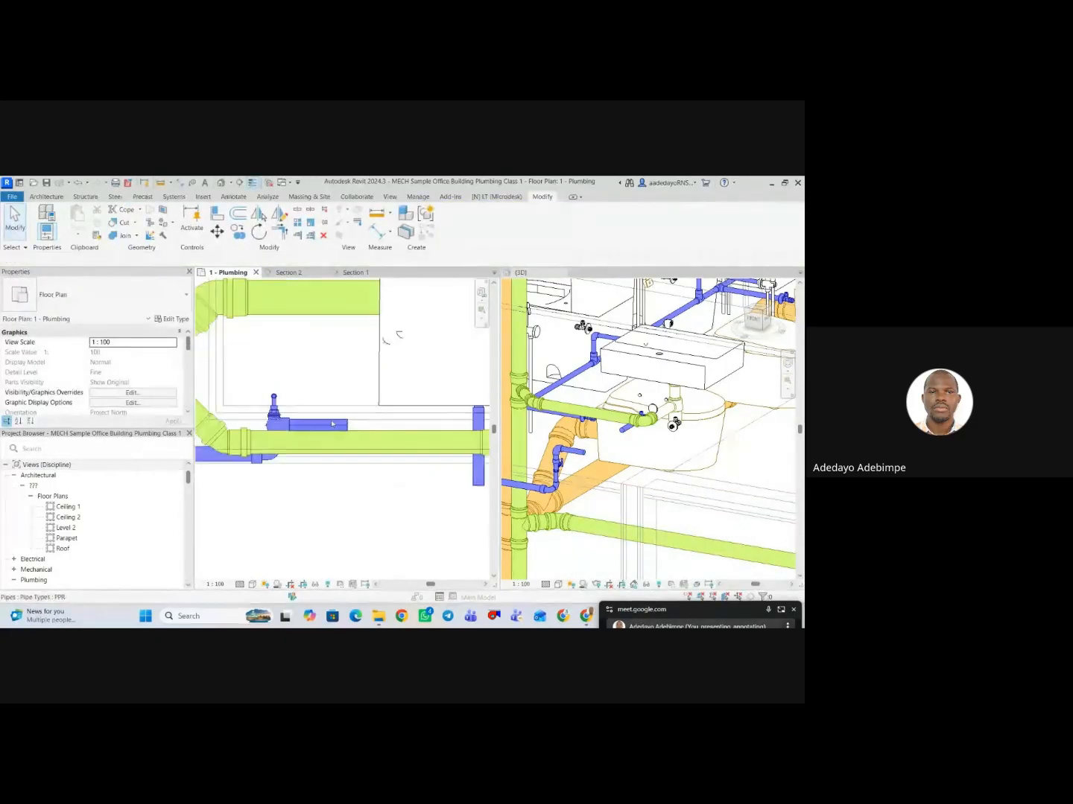
left_click_drag(343, 426, 274, 483)
right_click(275, 485)
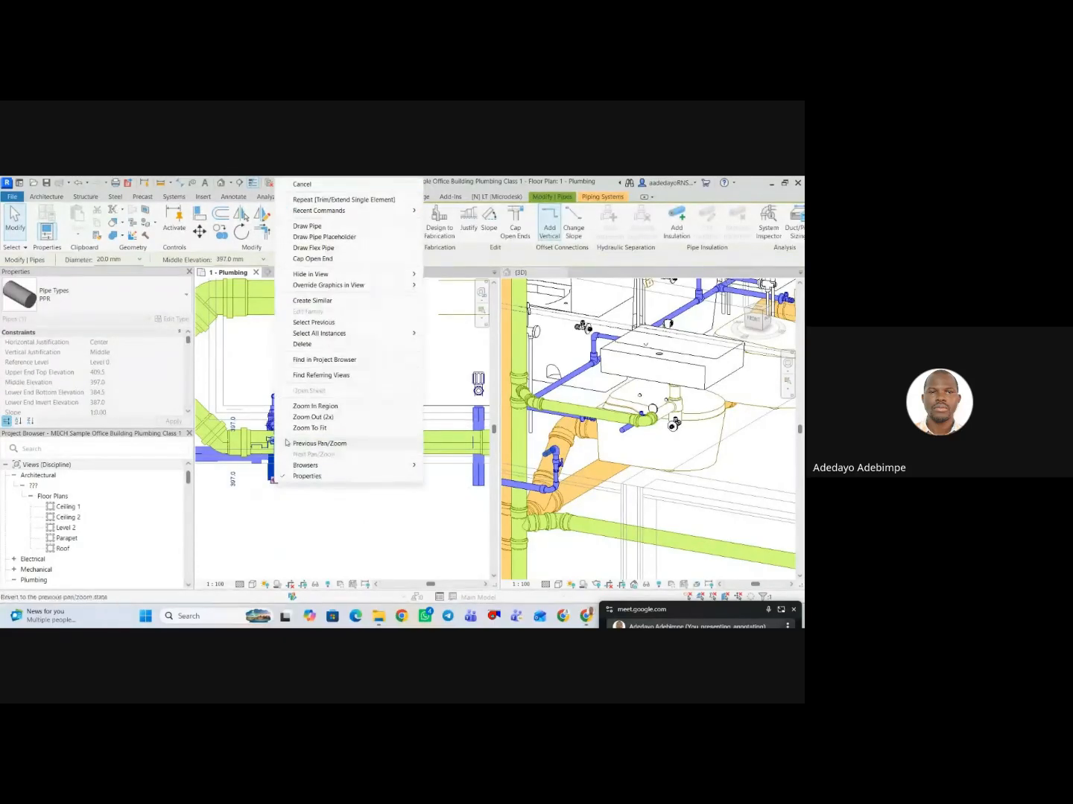
left_click(321, 237)
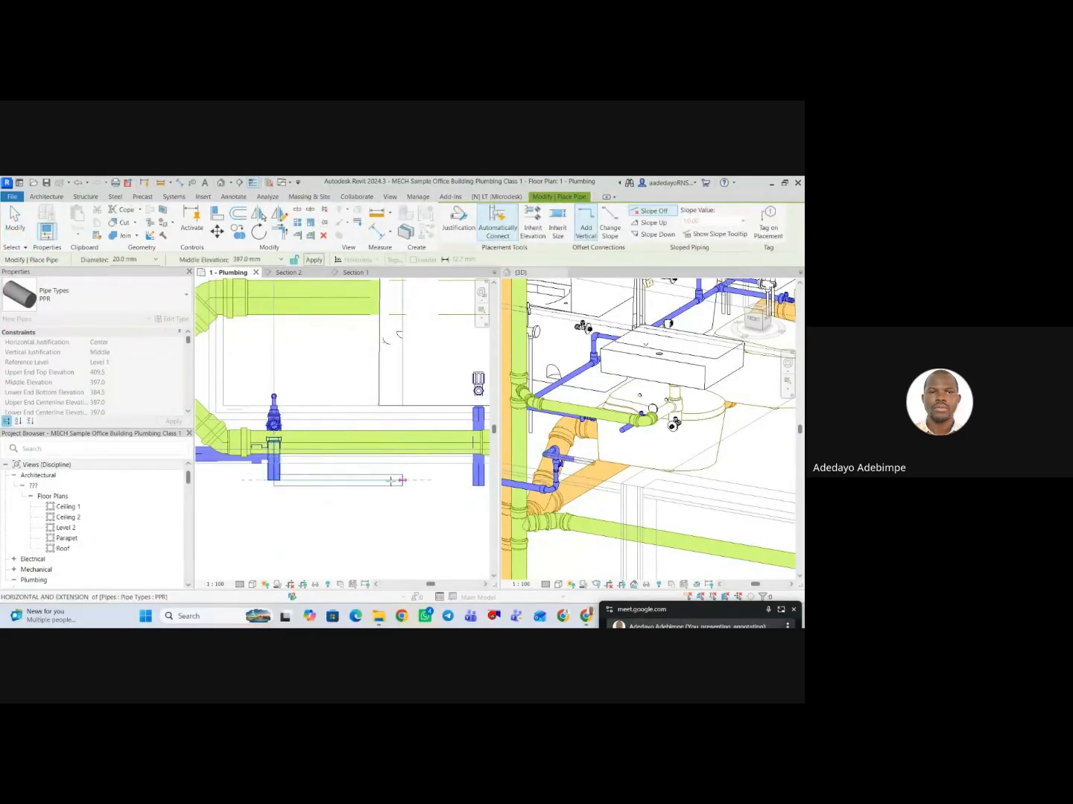
scroll(360, 494, "up", 2)
scroll(360, 493, "down", 1)
key("Escape")
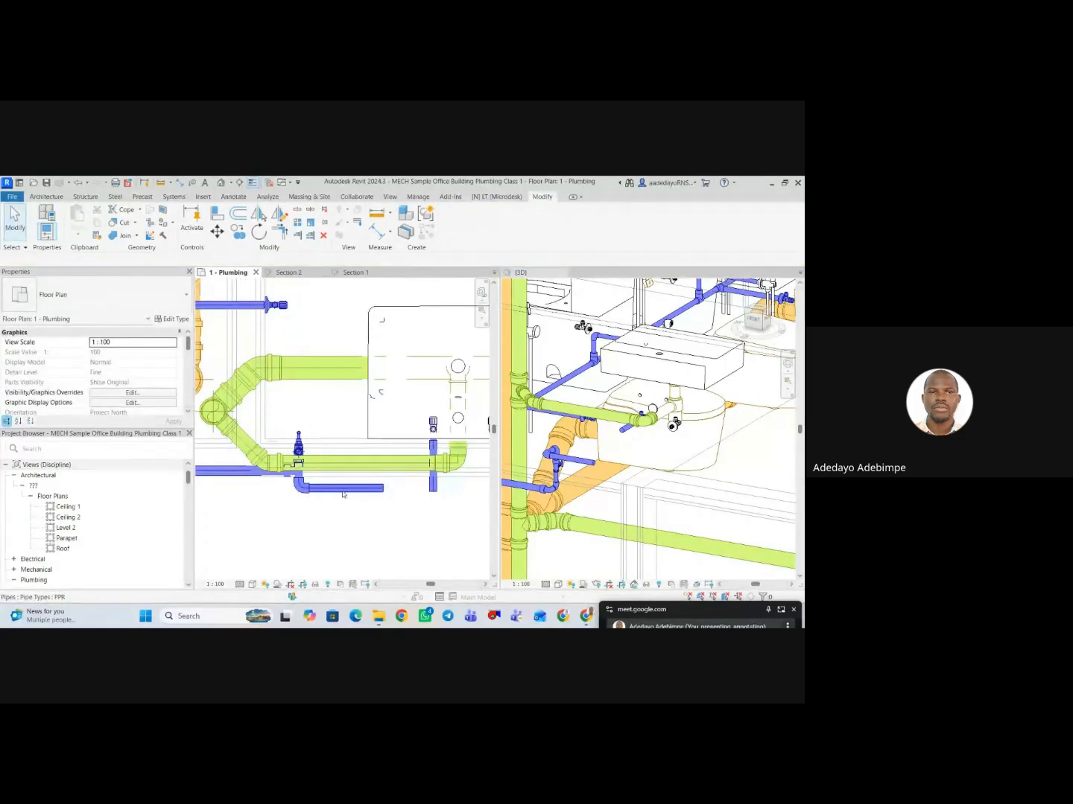
Move the new horizontal PPR pipe closer to the waste pipe, on its side away from the washbasin.
scroll(343, 494, "up", 2)
left_click(350, 485)
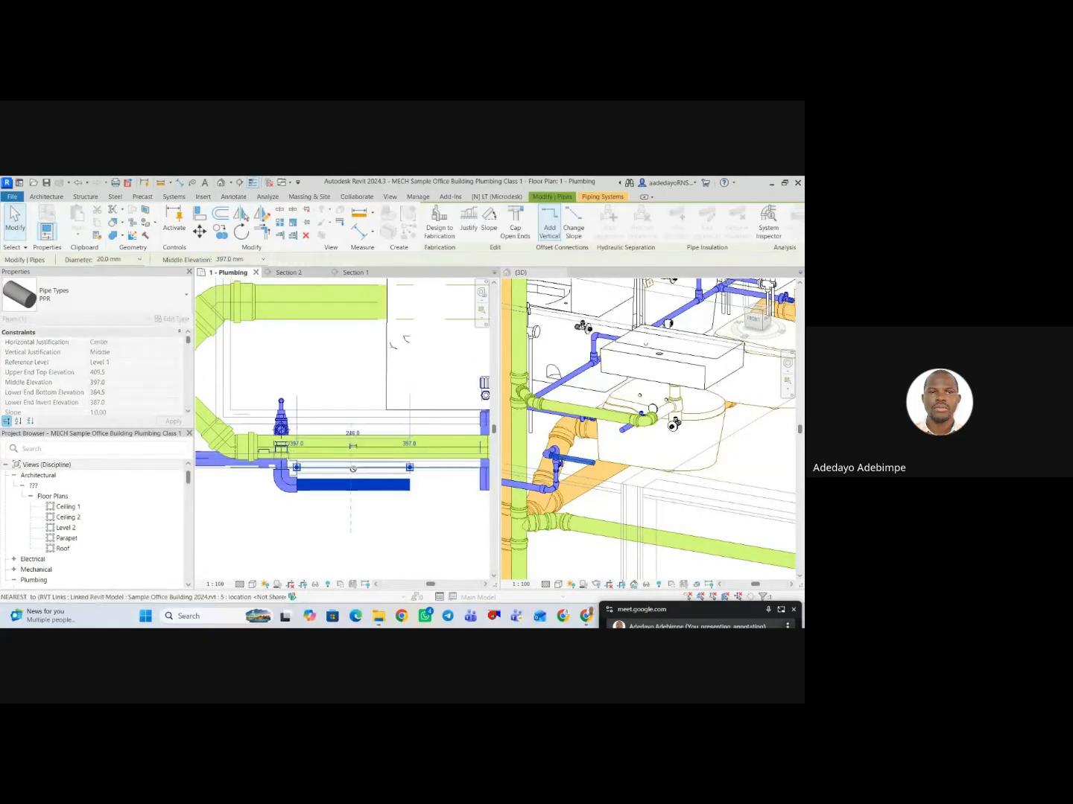
left_click_drag(354, 469, 351, 469)
scroll(358, 493, "down", 1)
middle_click_drag(420, 502, 367, 517)
left_click(367, 517)
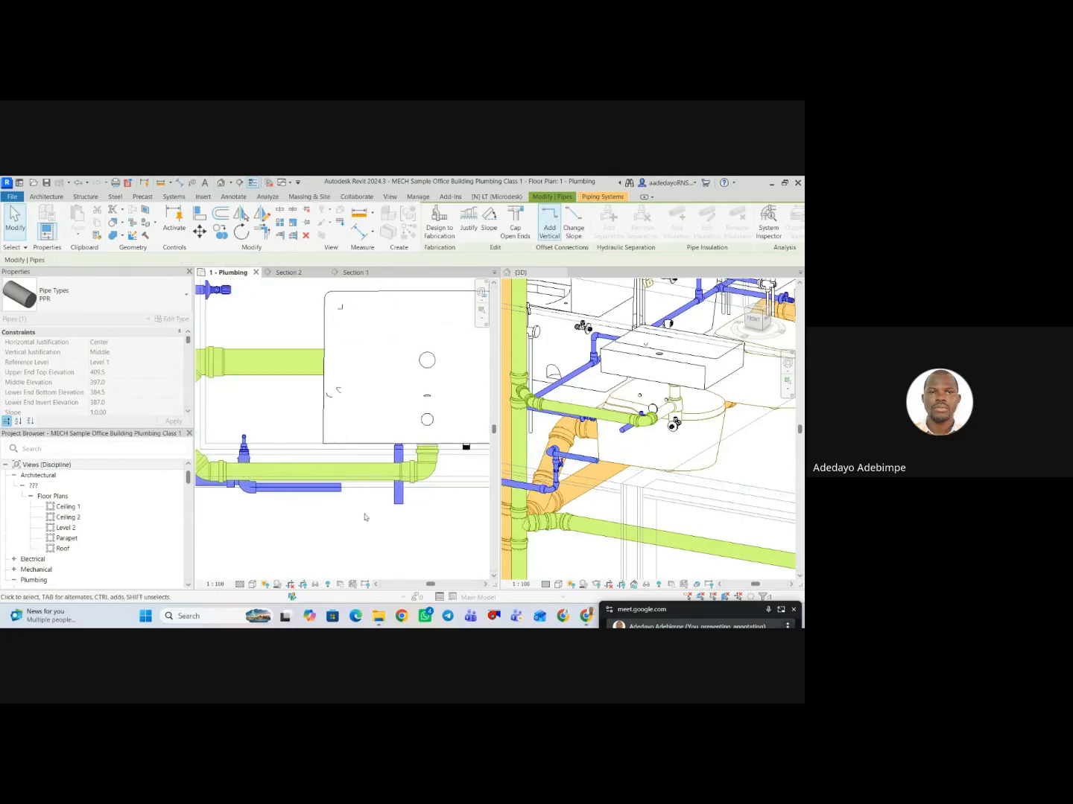
Shorten the 20 mm PPR pipe leaving the cold angle valve by entering a smaller length.
left_click(394, 508)
key("Escape")
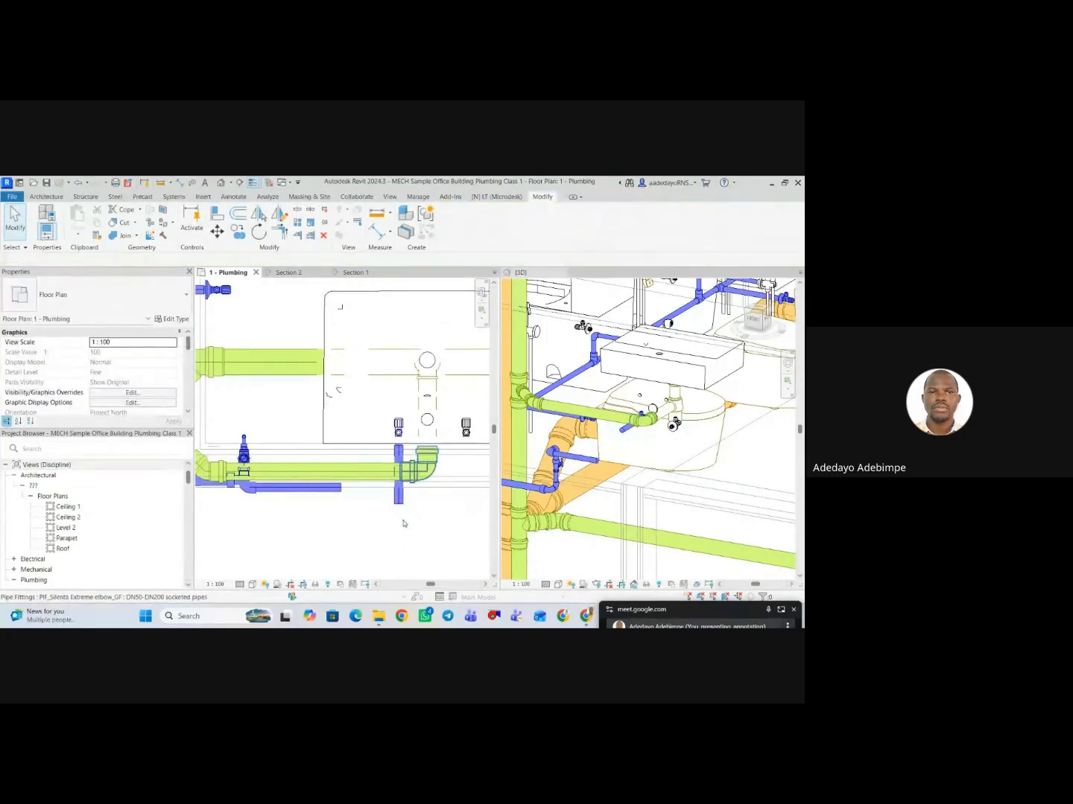
left_click(403, 507)
left_click(438, 507)
scroll(398, 514, "up", 2)
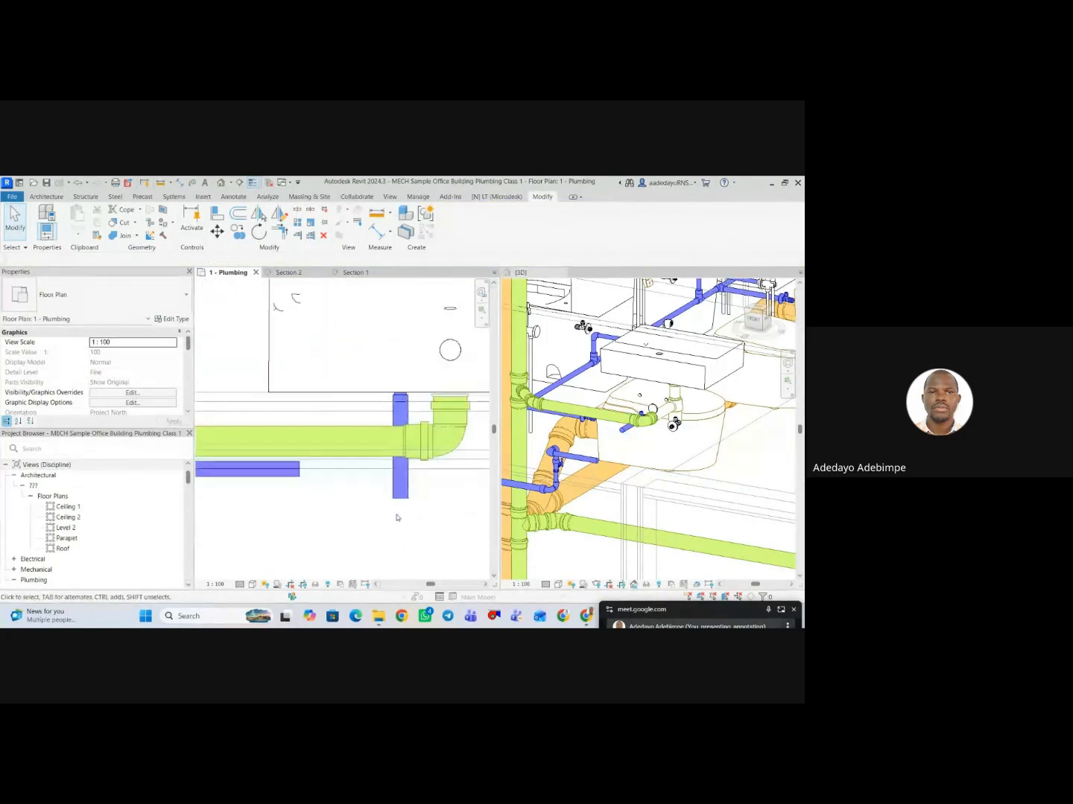
scroll(392, 499, "up", 2)
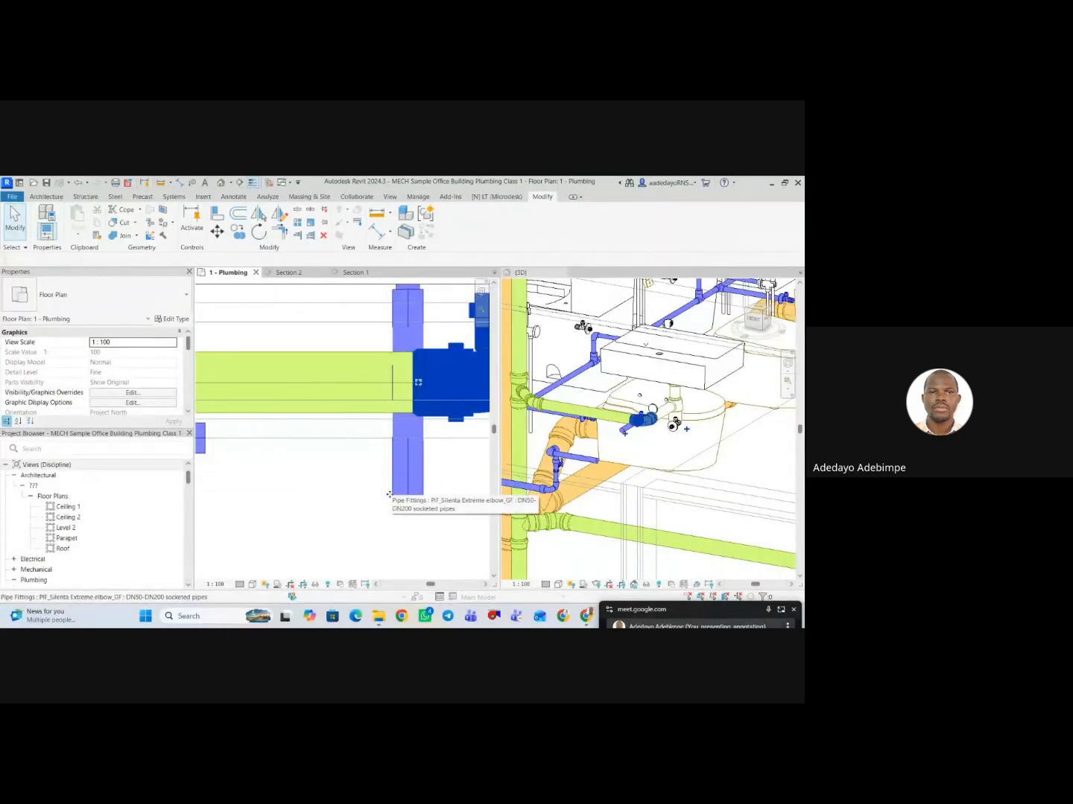
left_click(390, 493)
key("Escape")
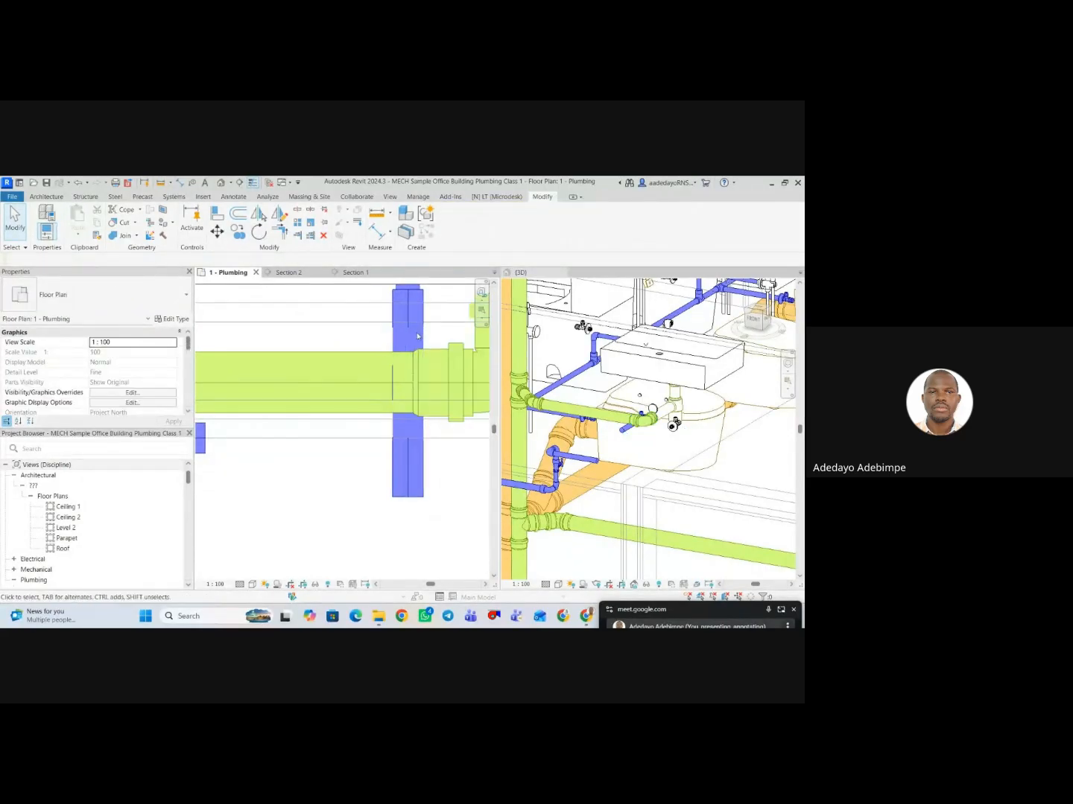
scroll(422, 342, "down", 2)
left_click(415, 405)
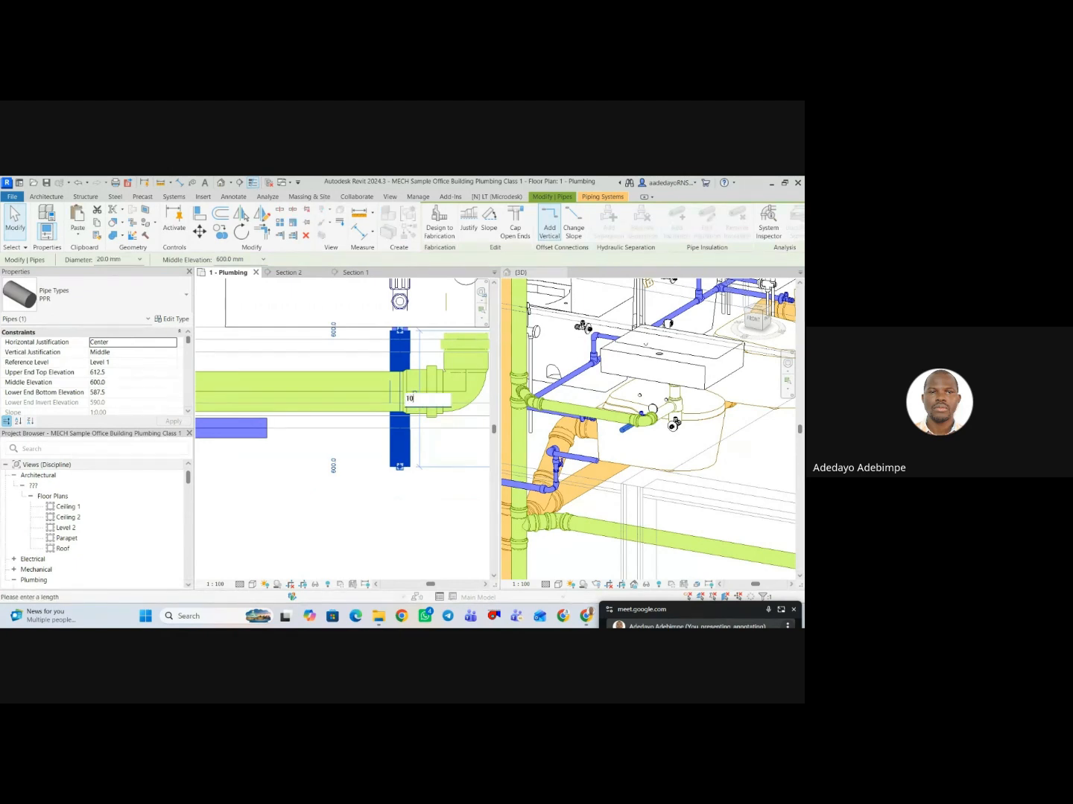
key("Return")
key("Escape")
scroll(377, 481, "down", 1)
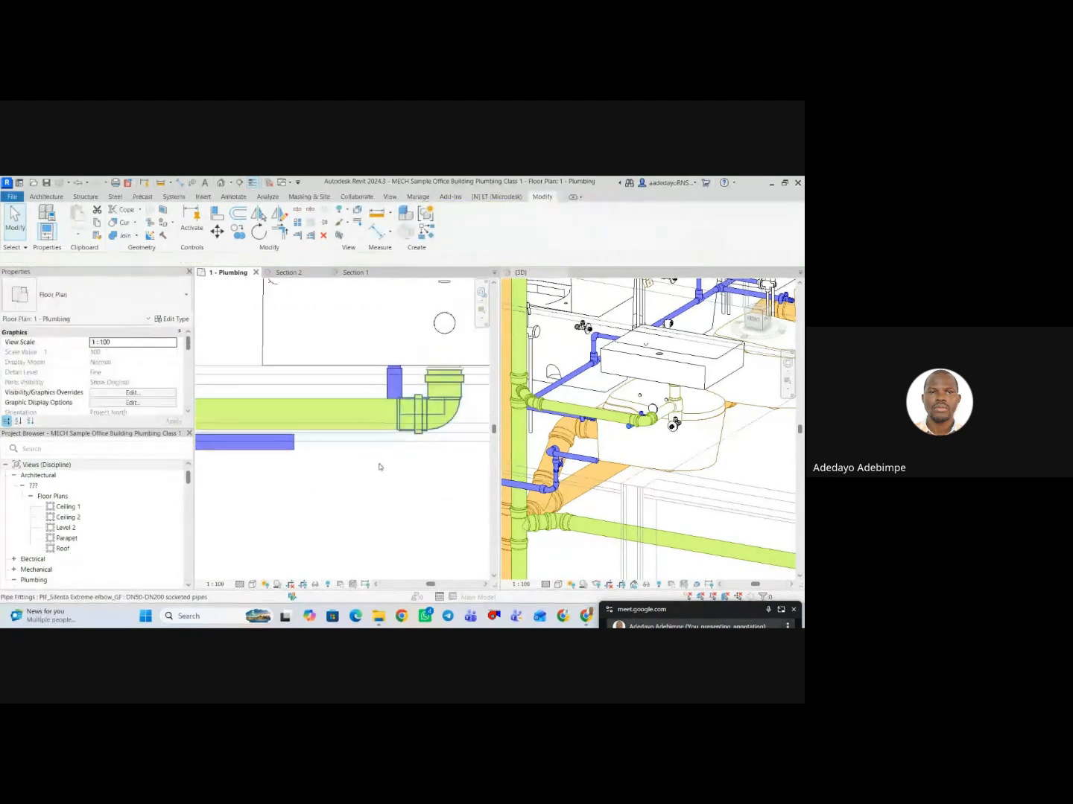
Join the horizontal PPR pipe from the stopcock to the cold angle valve's pipe using Trim/Extend to Corner.
key("t")
key("r")
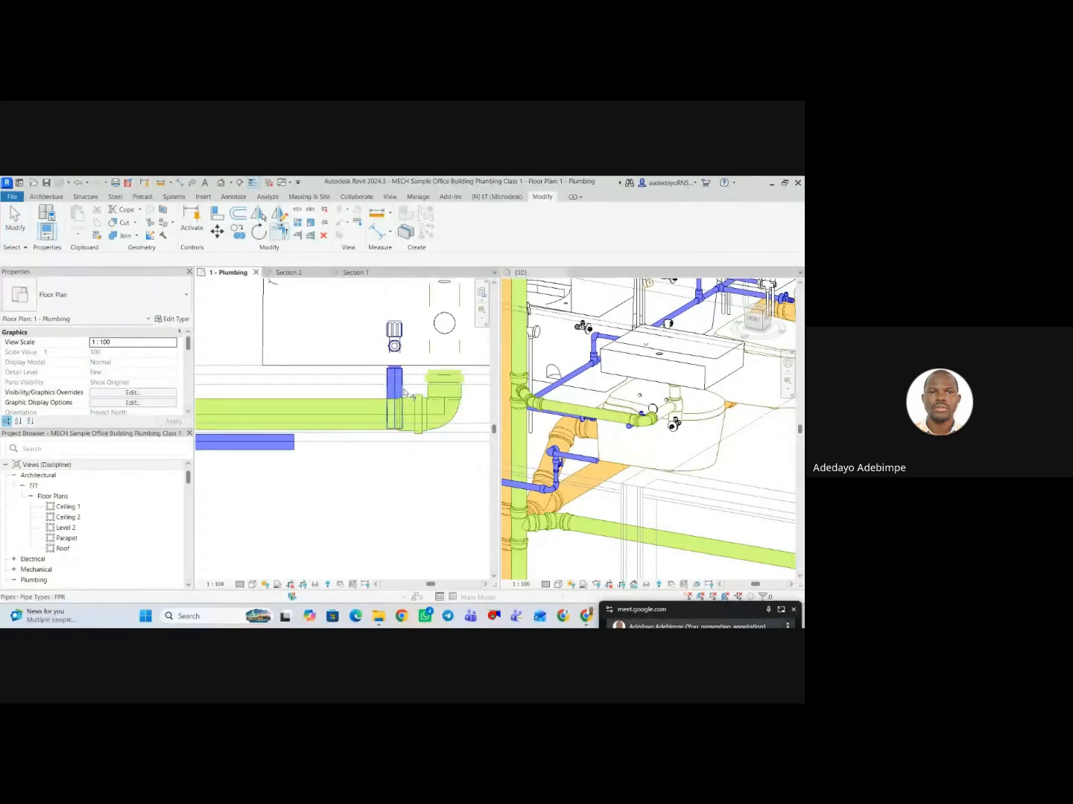
scroll(370, 474, "down", 3)
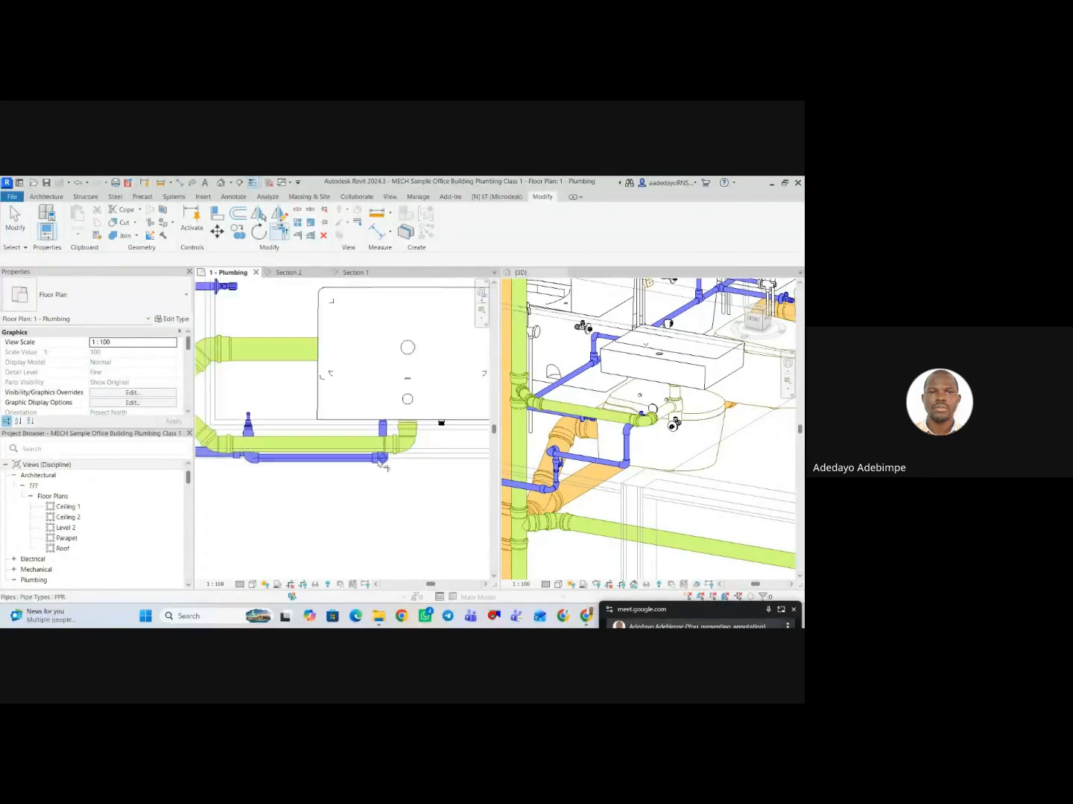
key("Escape")
Examine the pipe run between the stopcock valve and the washbasin's cold angle valve from several sides in 3D.
middle_click_drag(348, 477, 345, 483)
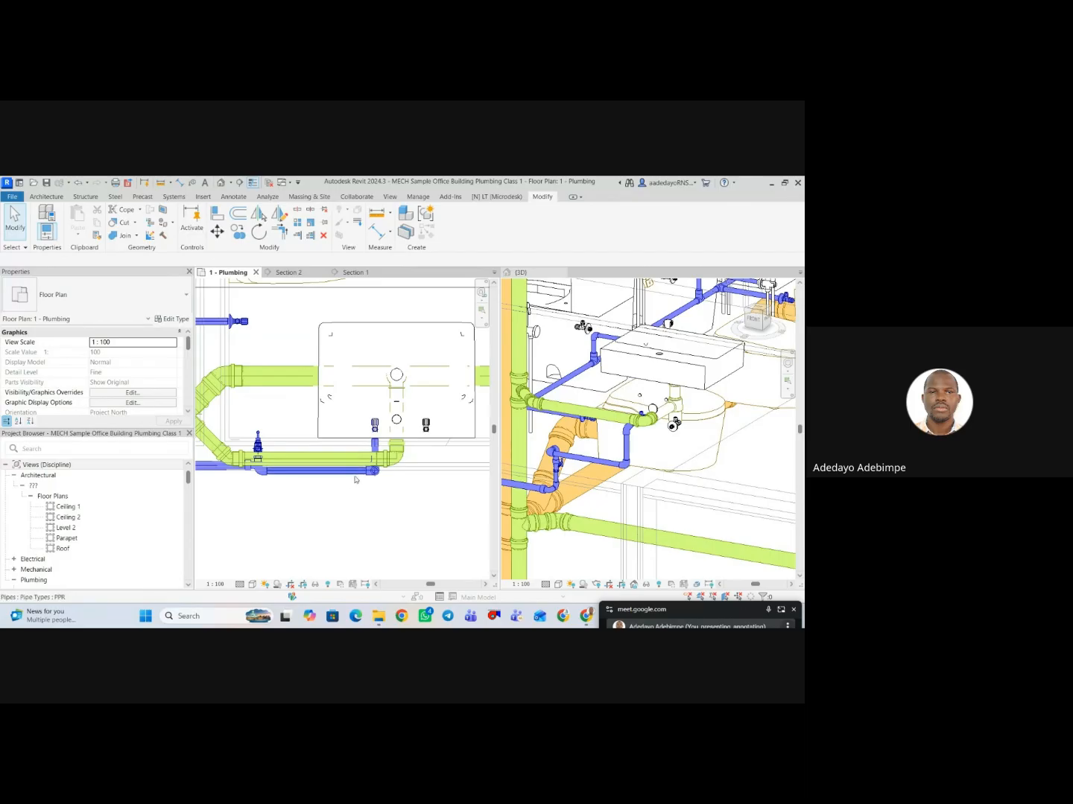
middle_click_drag(651, 469, 645, 426, "shift")
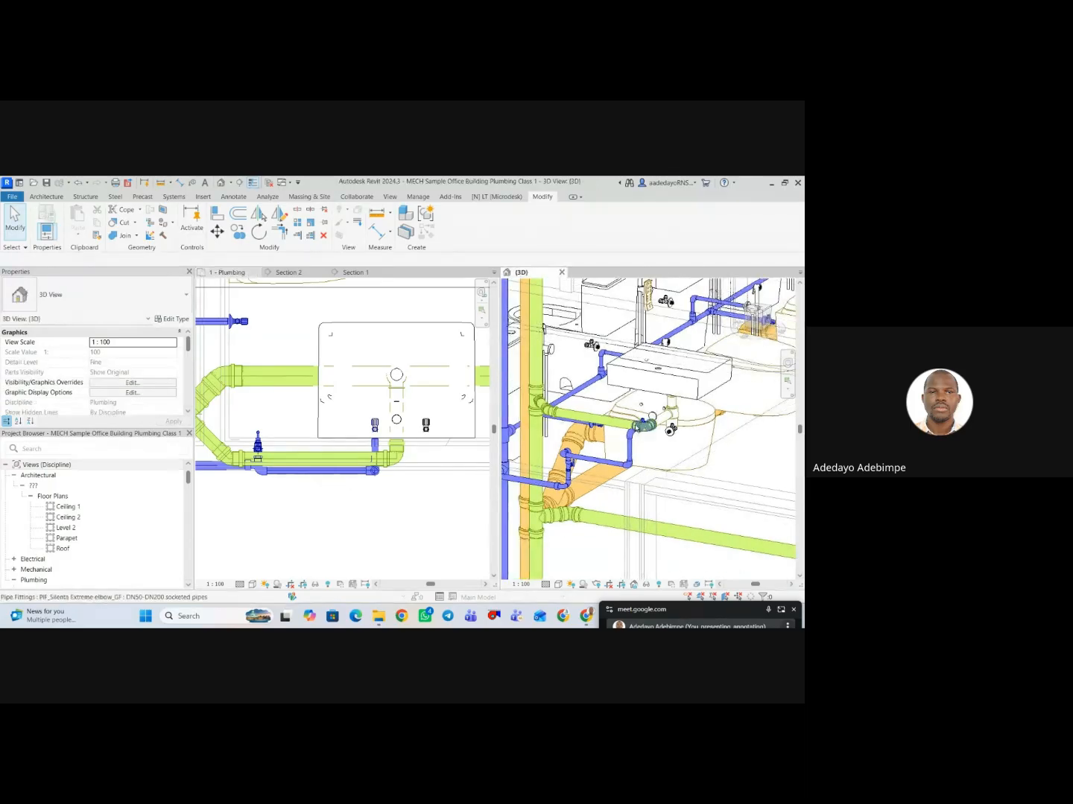
middle_click_drag(646, 490, 634, 447, "shift")
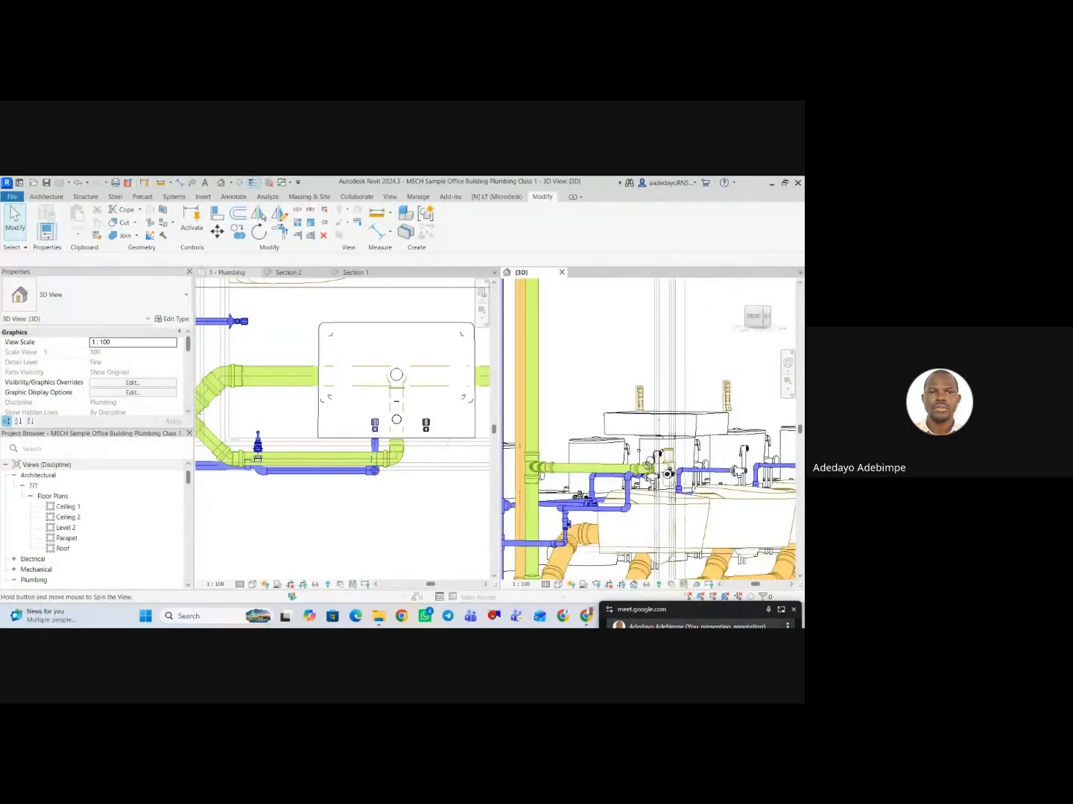
scroll(634, 474, "up", 5)
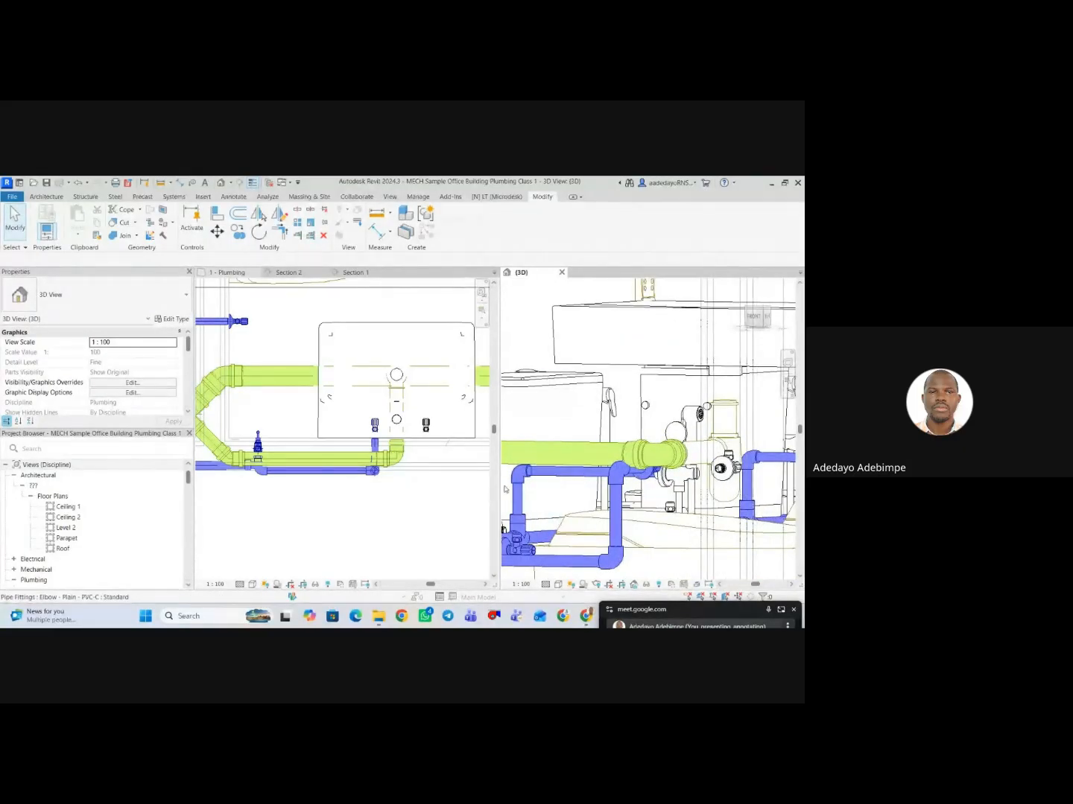
middle_click_drag(504, 489, 533, 469, "shift")
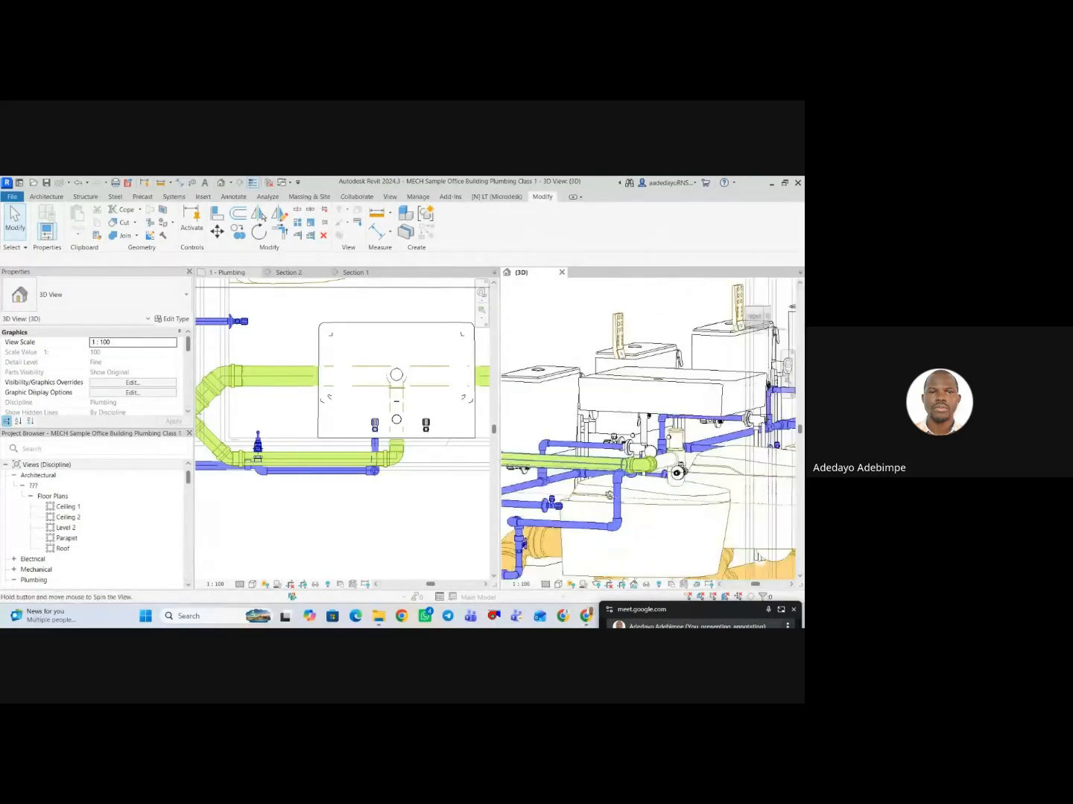
mouse_move(609, 494)
middle_mouse_down("shift")
mouse_move(618, 510)
mouse_move(621, 494)
mouse_move(622, 503)
middle_mouse_up("shift")
scroll(310, 475, "up", 2)
Try to nudge the connected horizontal PPR pipe closer to the washbasin in plan.
left_click(324, 480)
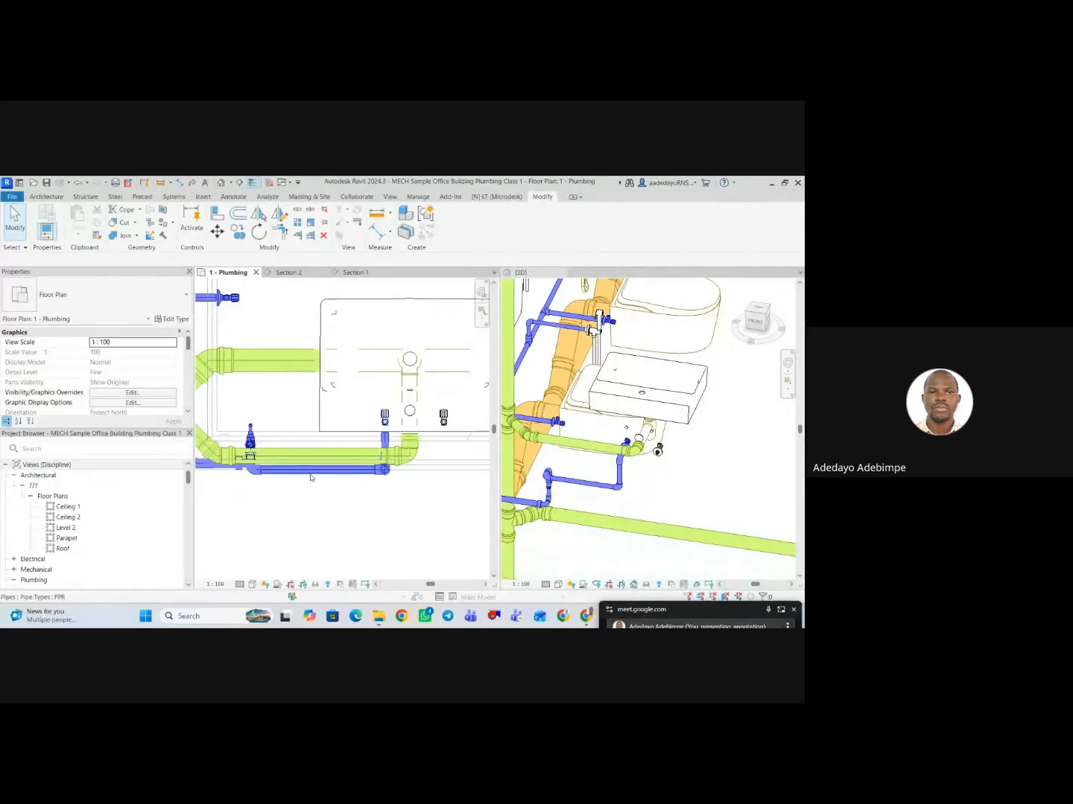
left_click(311, 475)
key("Up")
key("Up")
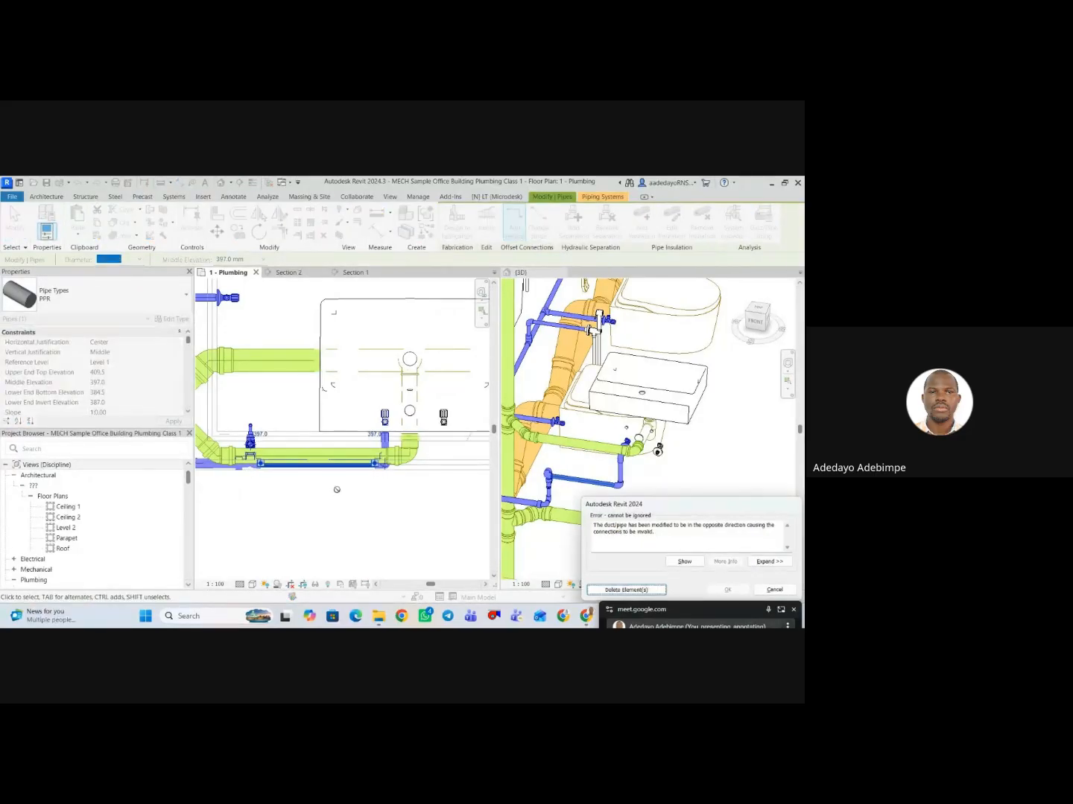
left_click(775, 589)
Set the elevation from level of the corner washbasin's cold angle valve to 550 mm.
scroll(382, 507, "down", 3)
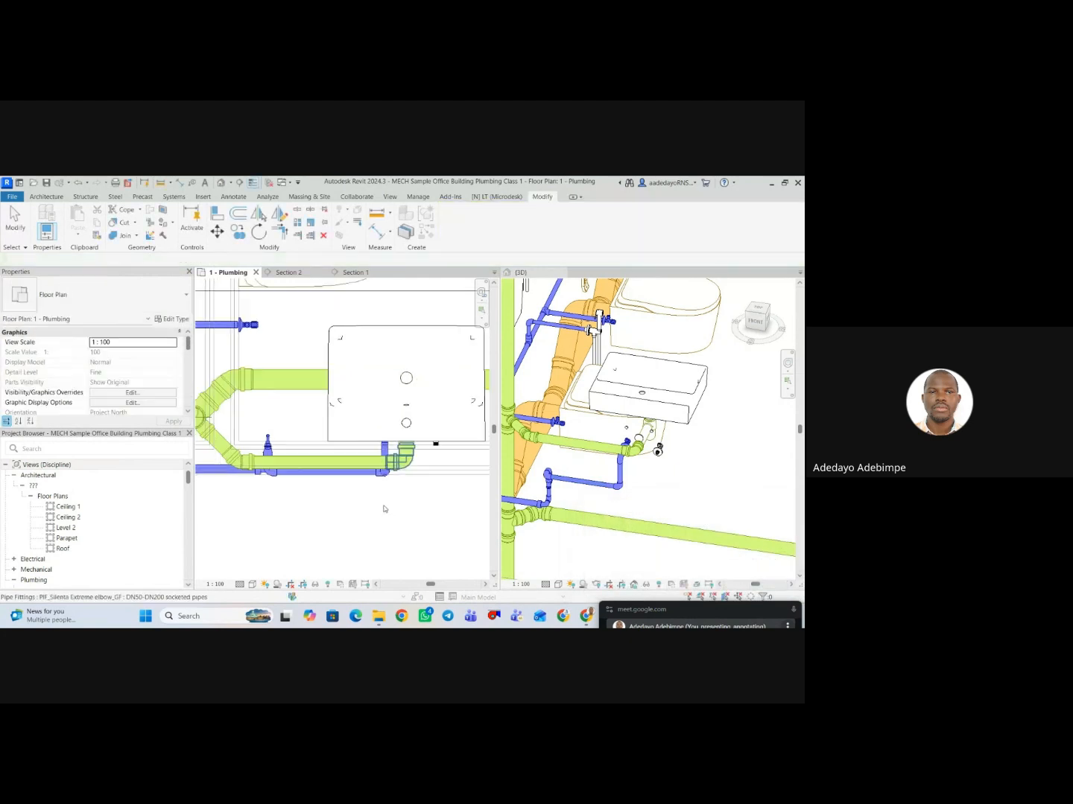
left_click(380, 473)
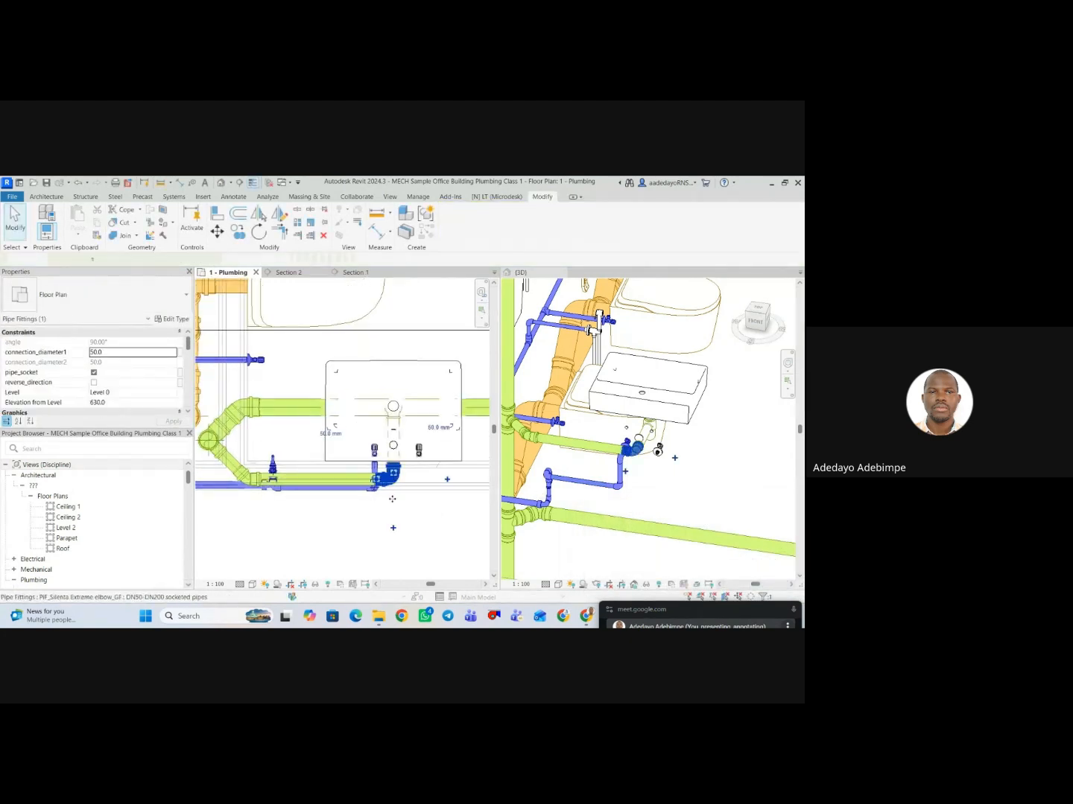
scroll(371, 460, "up", 5)
scroll(313, 469, "down", 1)
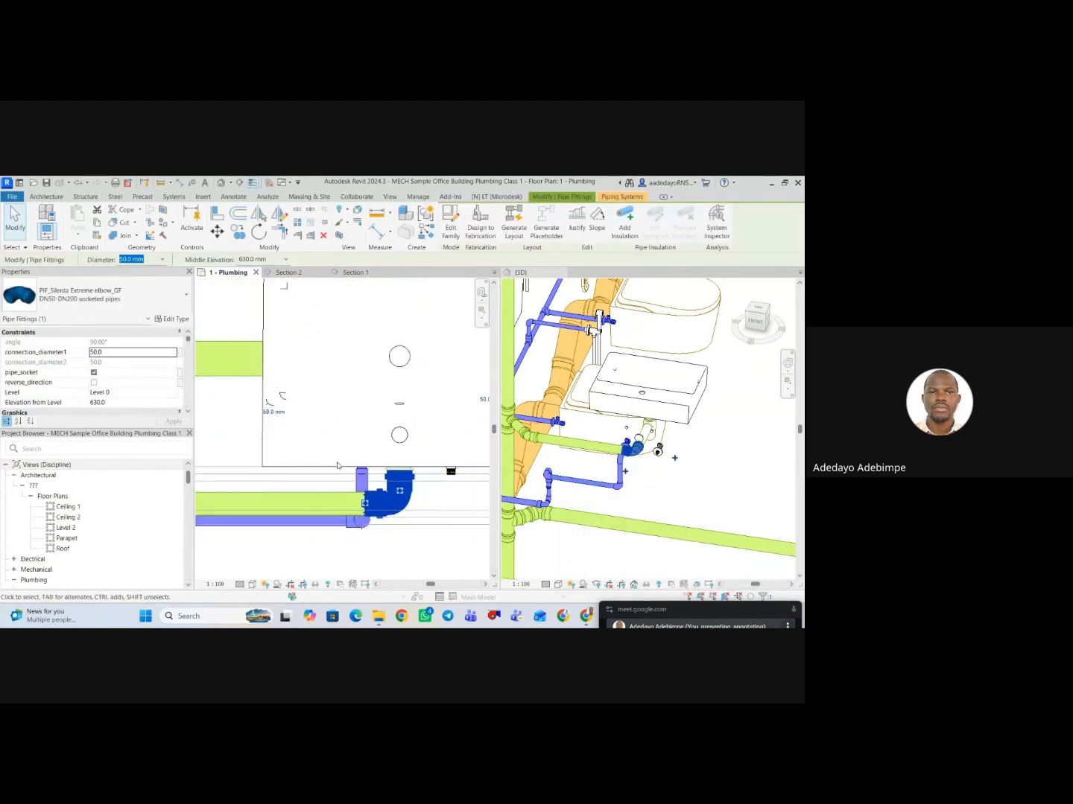
left_click(343, 462)
scroll(350, 472, "up", 5)
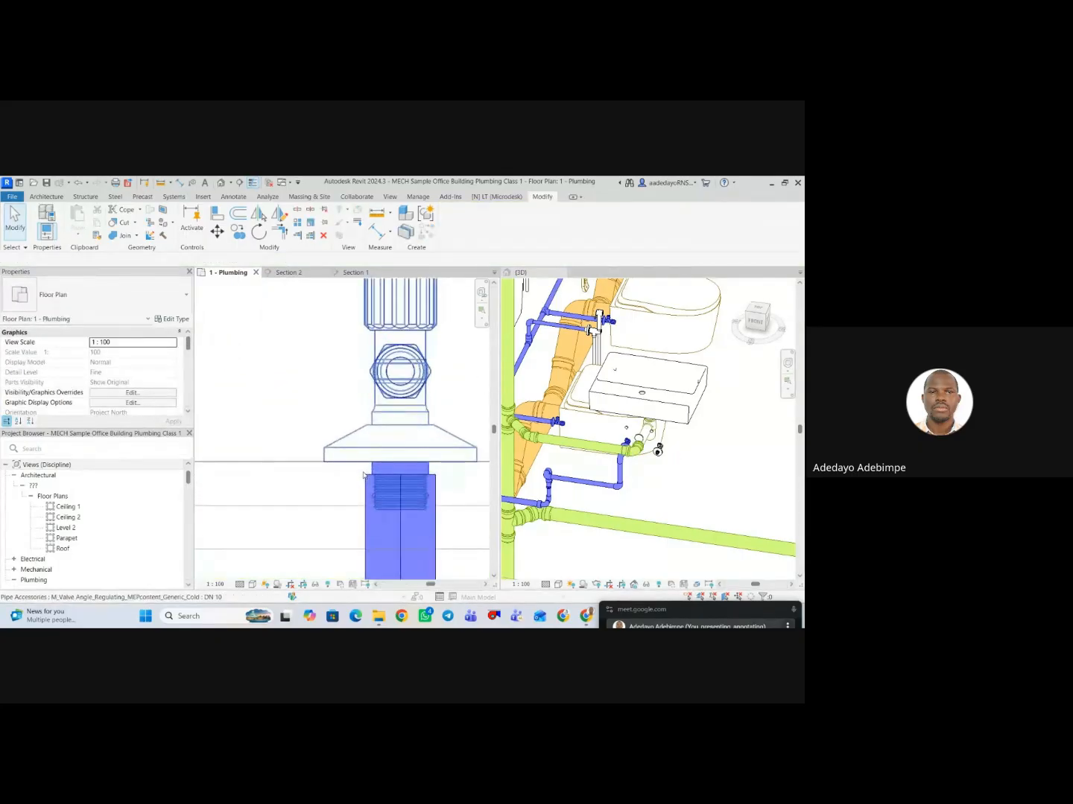
left_click(363, 476)
scroll(361, 469, "down", 5)
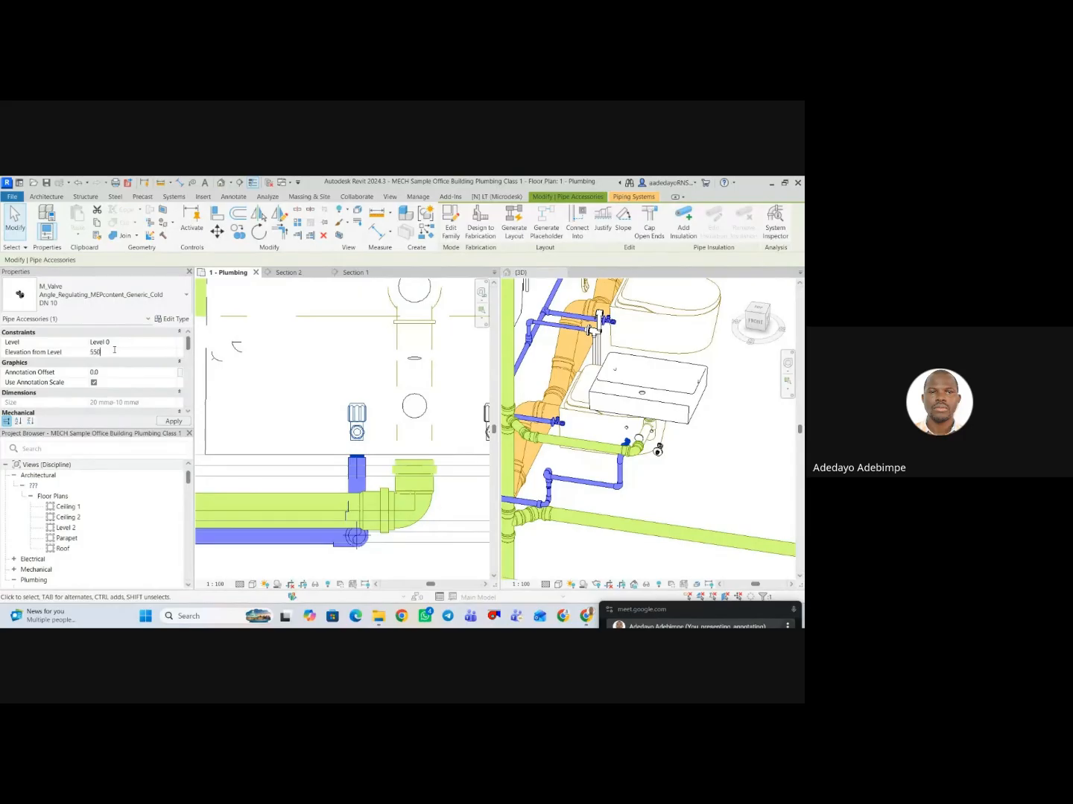
scroll(390, 475, "down", 1)
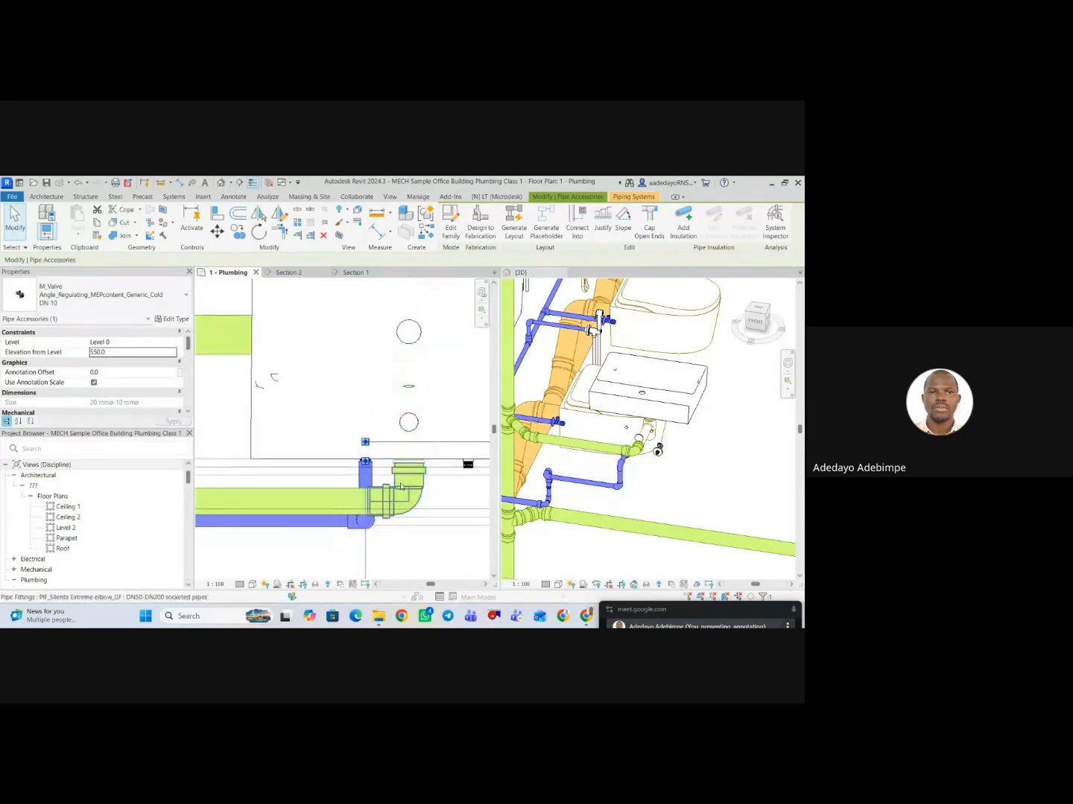
left_click(427, 559)
scroll(713, 516, "down", 1)
Set the elevation from level of the corner washbasin's hot angle valve to 550 mm.
left_click(692, 512)
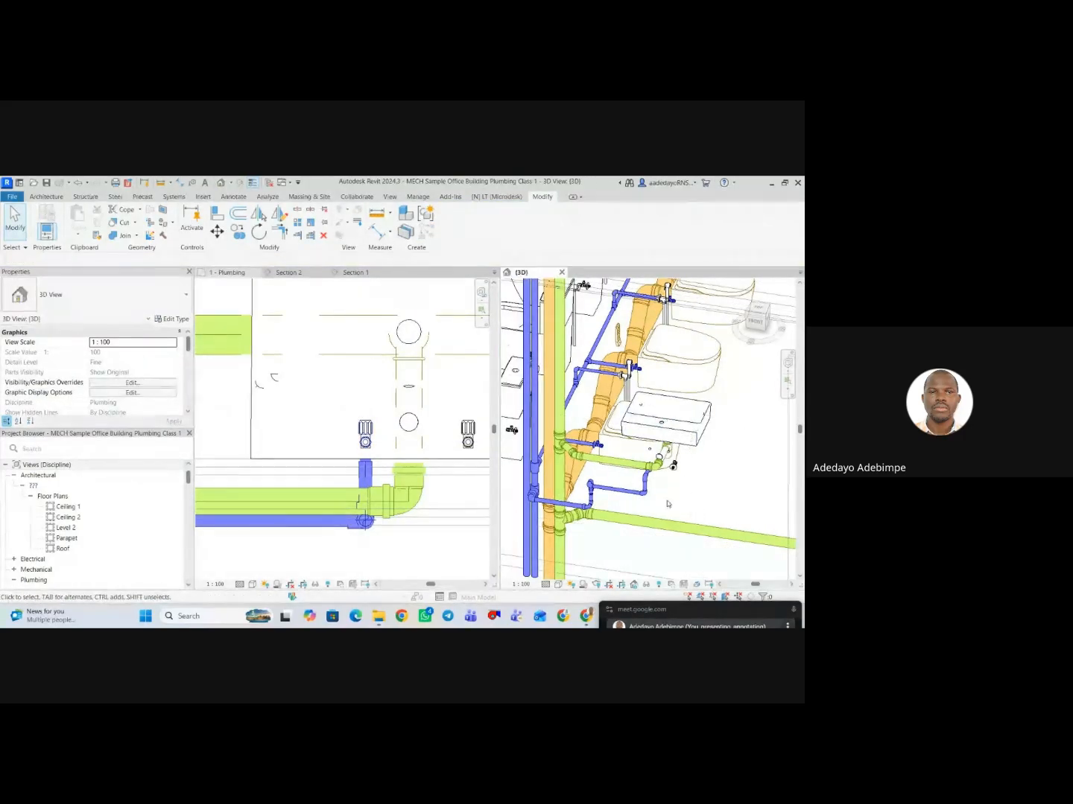
mouse_move(686, 500)
middle_mouse_down("shift")
mouse_move(697, 482)
mouse_move(667, 488)
middle_mouse_up("shift")
scroll(428, 492, "up", 2)
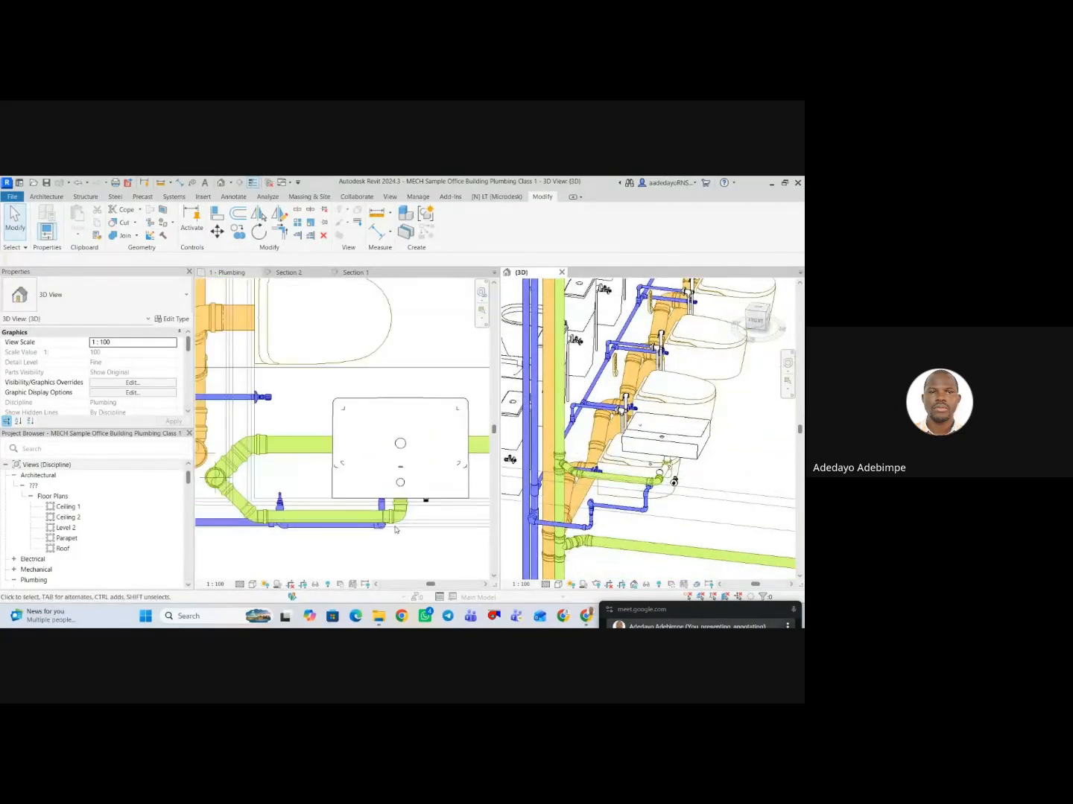
left_click(429, 492)
left_click(429, 487)
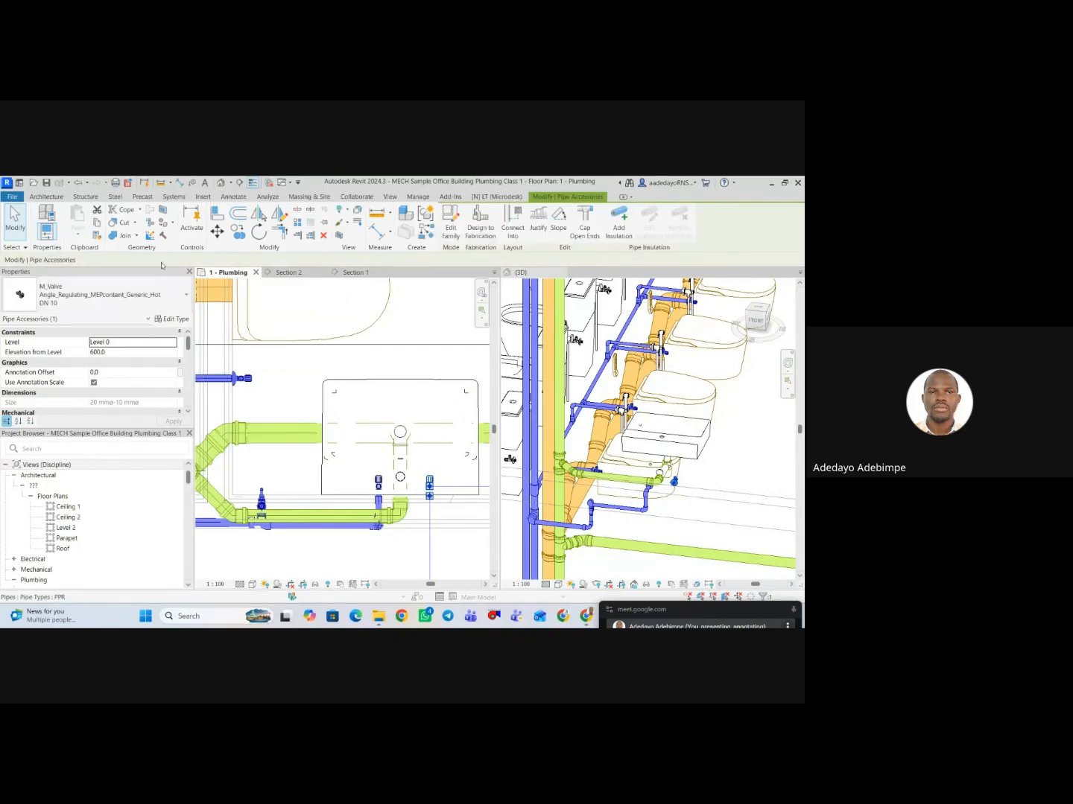
left_click(134, 353)
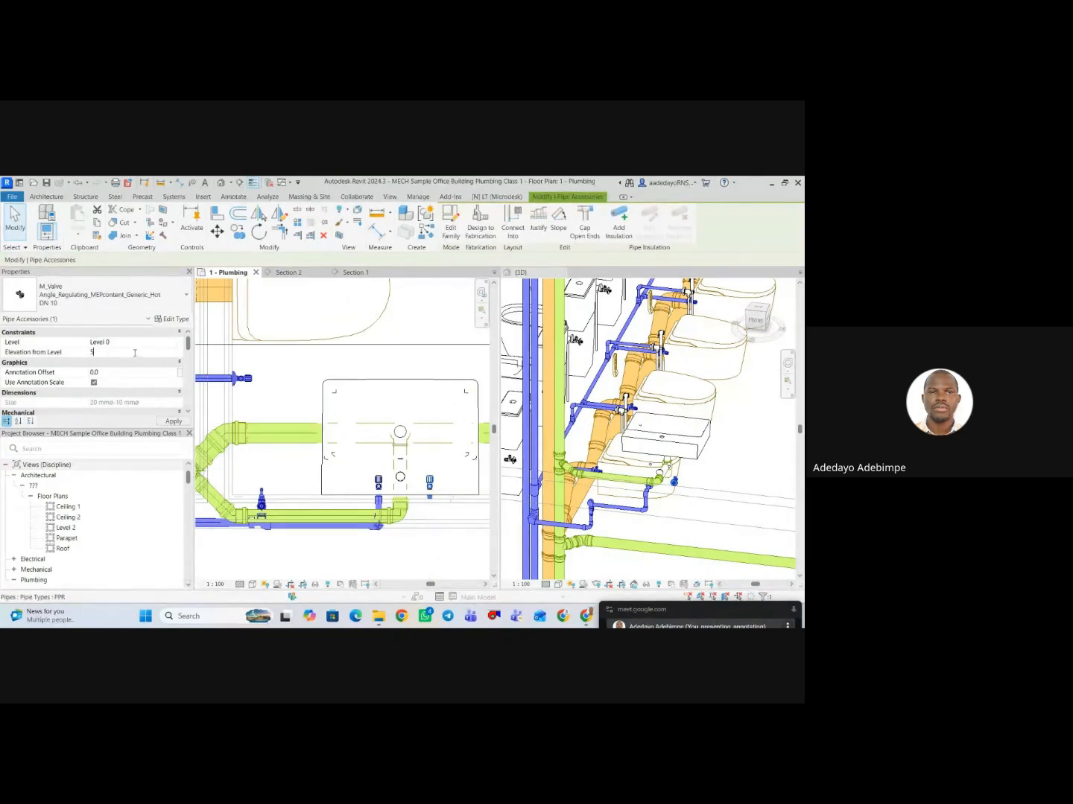
left_click(335, 356)
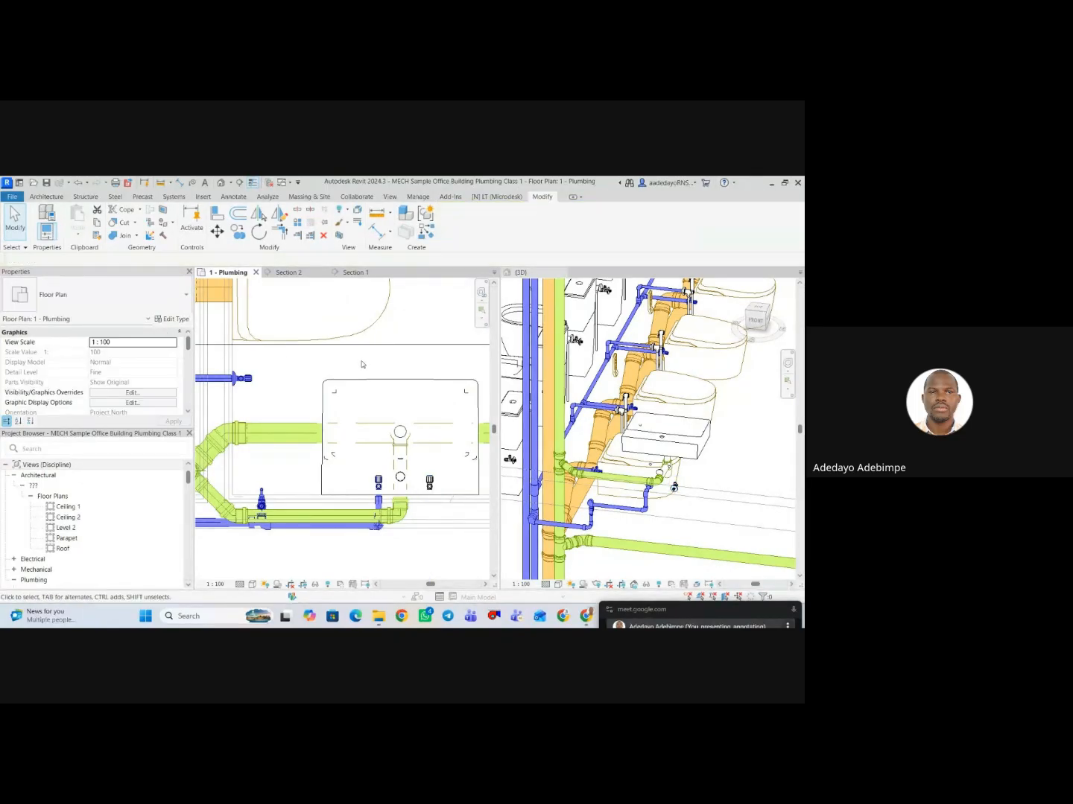
Move the Section 2 line away from the corner washbasin to just beyond the opposite end of the female toilet.
scroll(376, 407, "down", 4)
scroll(283, 474, "down", 5)
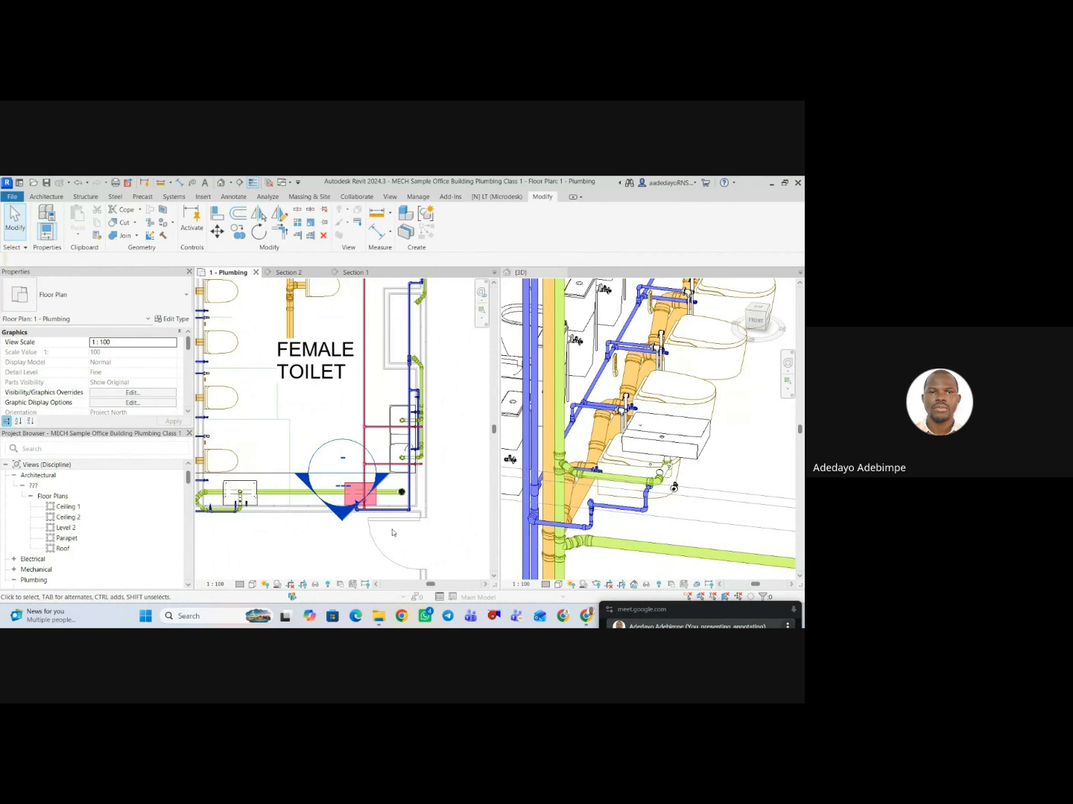
scroll(303, 536, "up", 5)
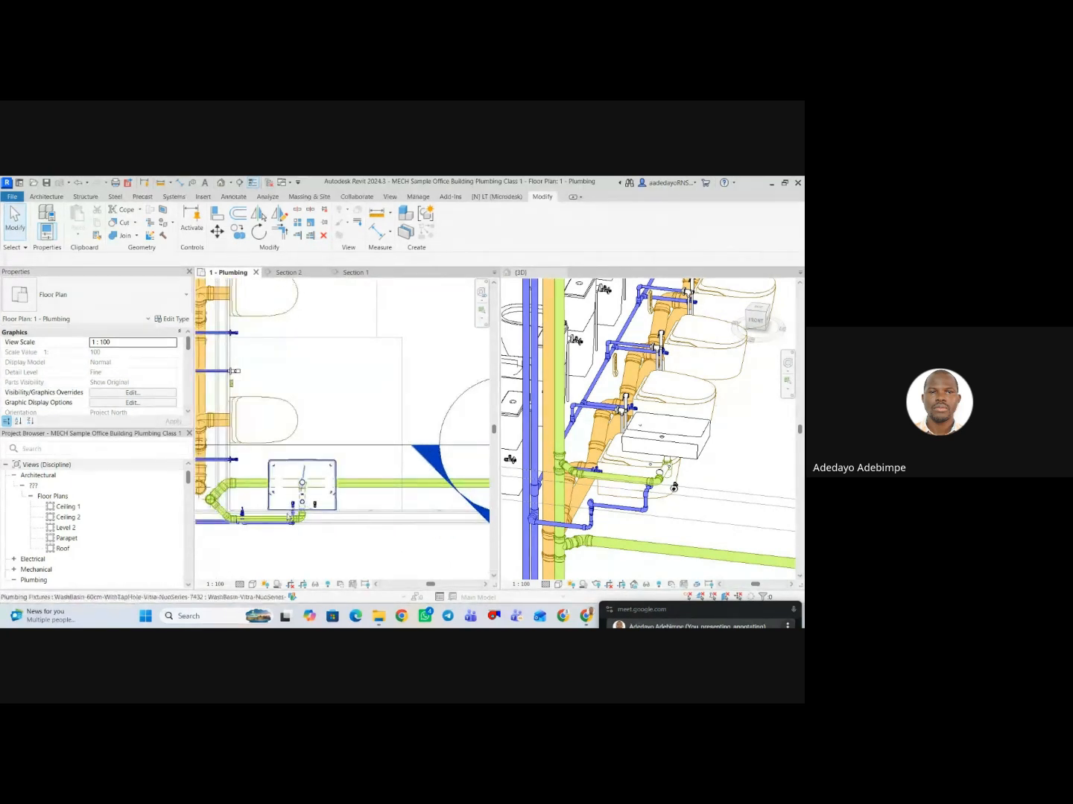
scroll(648, 530, "up", 1)
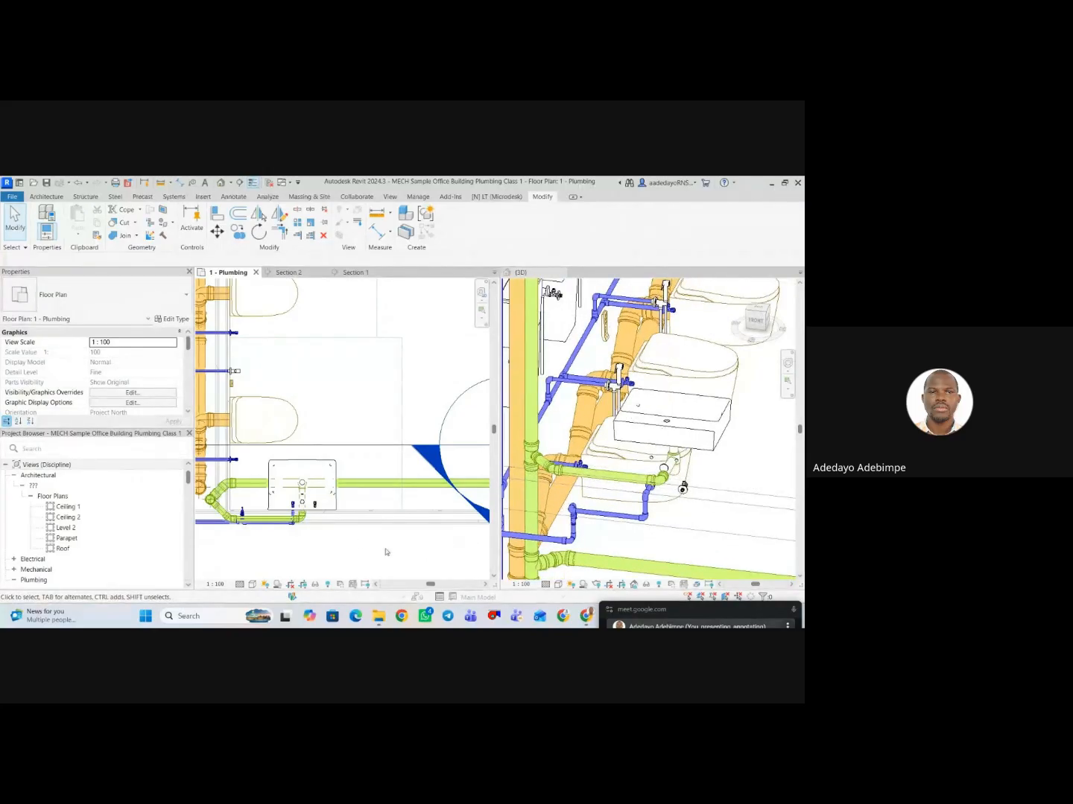
scroll(362, 543, "down", 5)
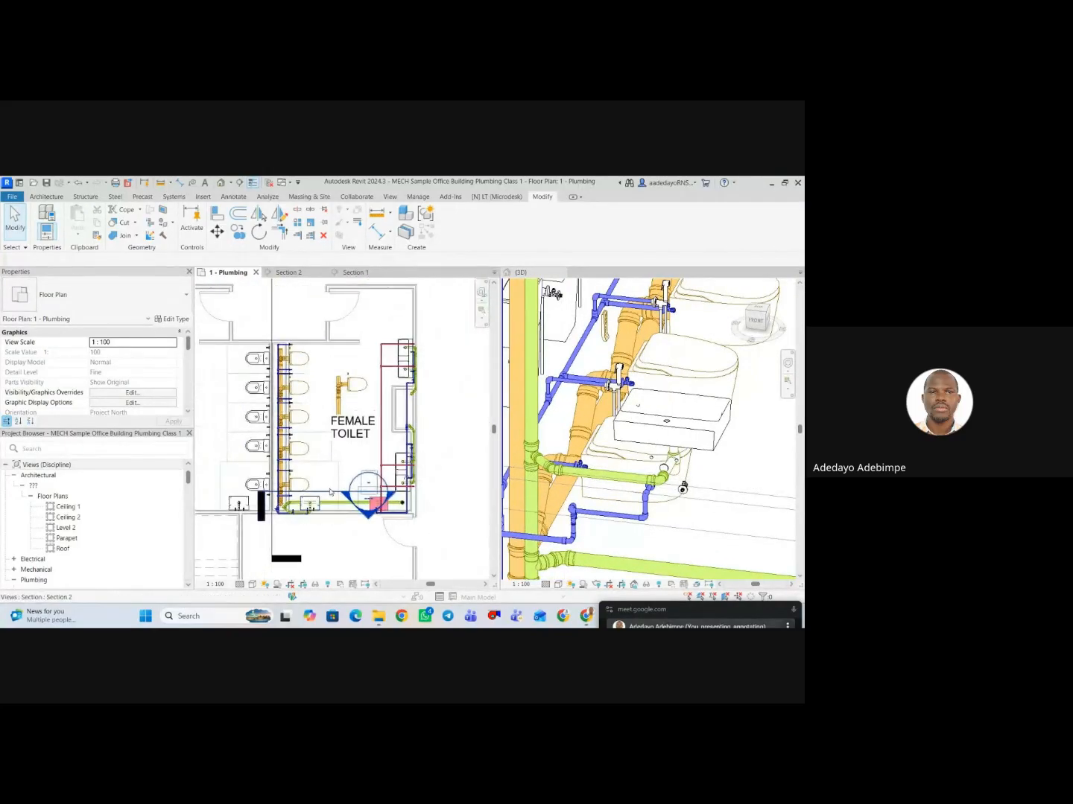
left_click(367, 492)
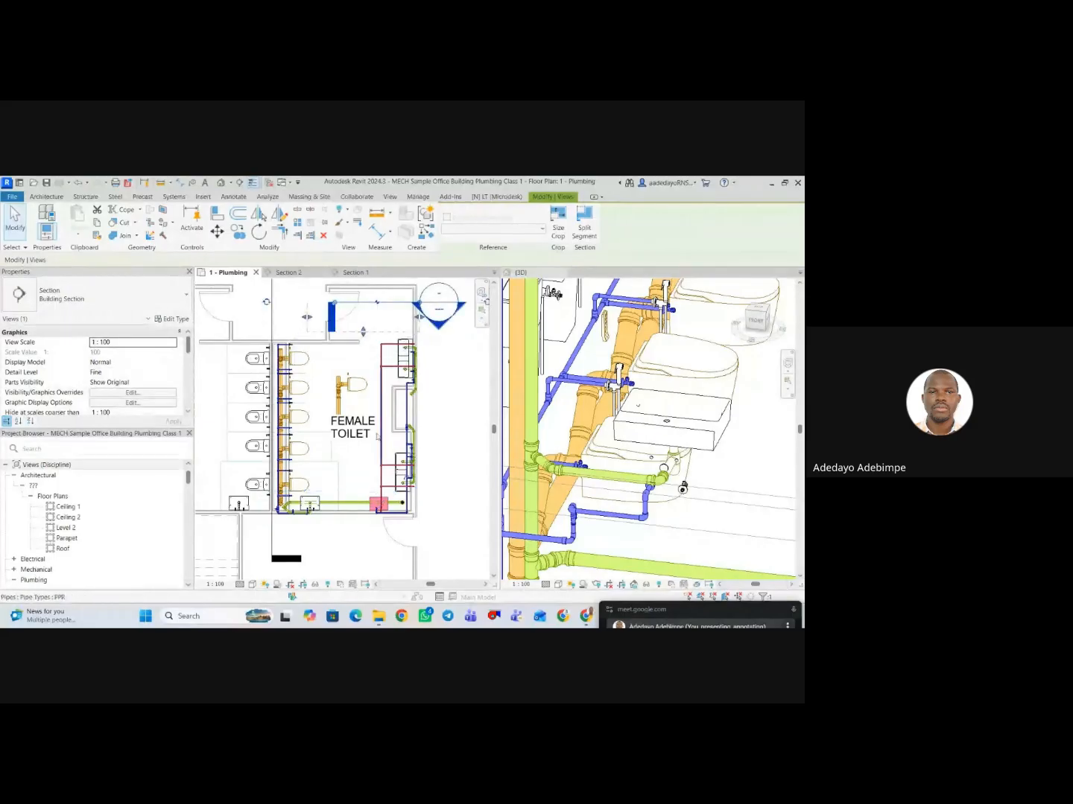
Create a similar 20 mm PPR hot water pipe at 2600 mm elevation from the hot main to the corner washbasin, turning toward the hot angle valve.
scroll(342, 533, "up", 1)
scroll(342, 533, "up", 3)
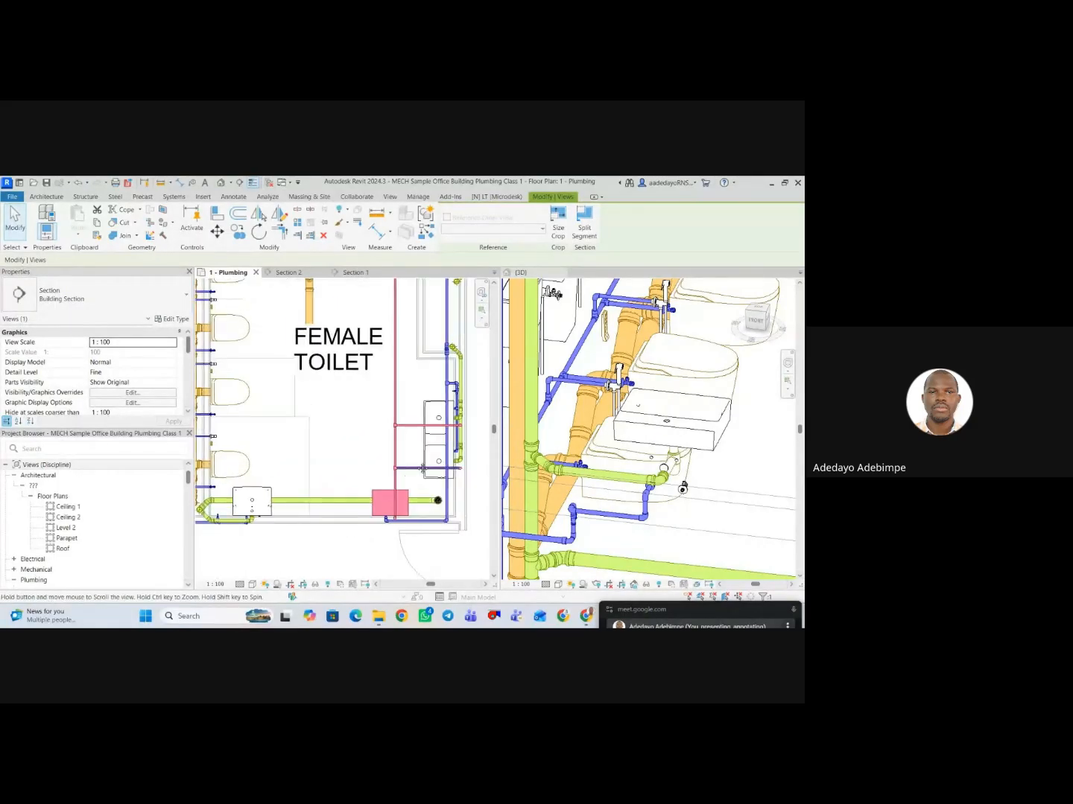
left_click(421, 470)
right_click(422, 470)
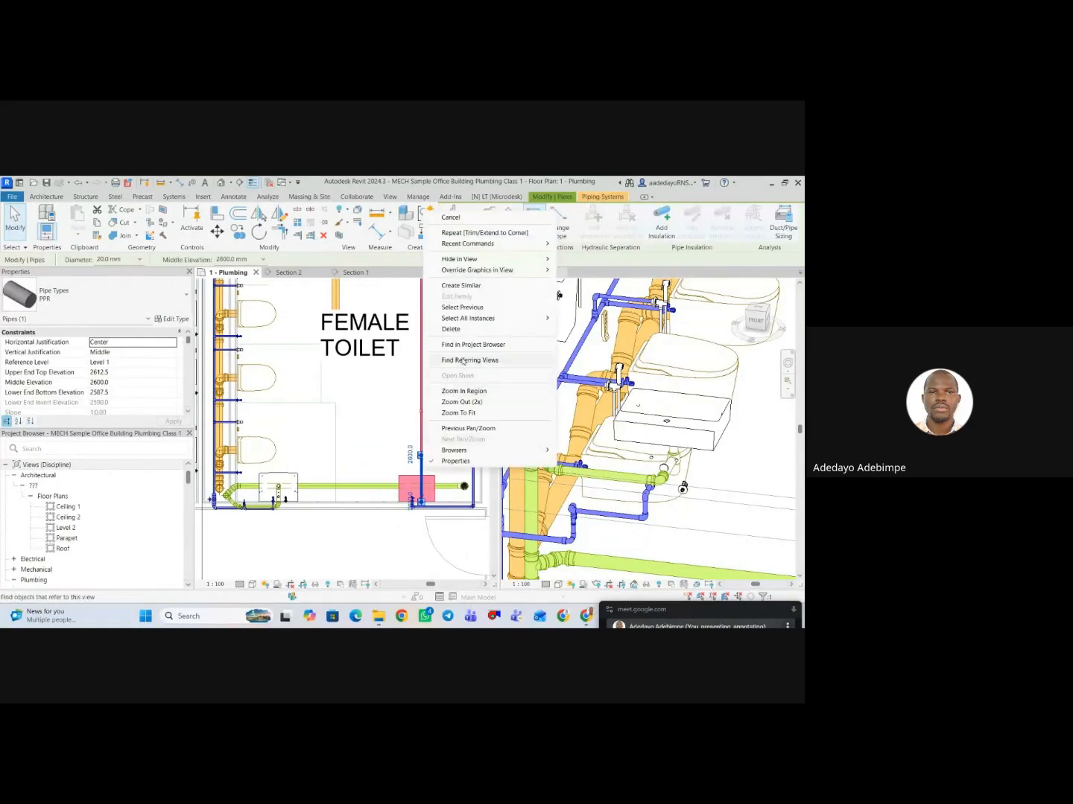
left_click(463, 286)
scroll(435, 452, "up", 1)
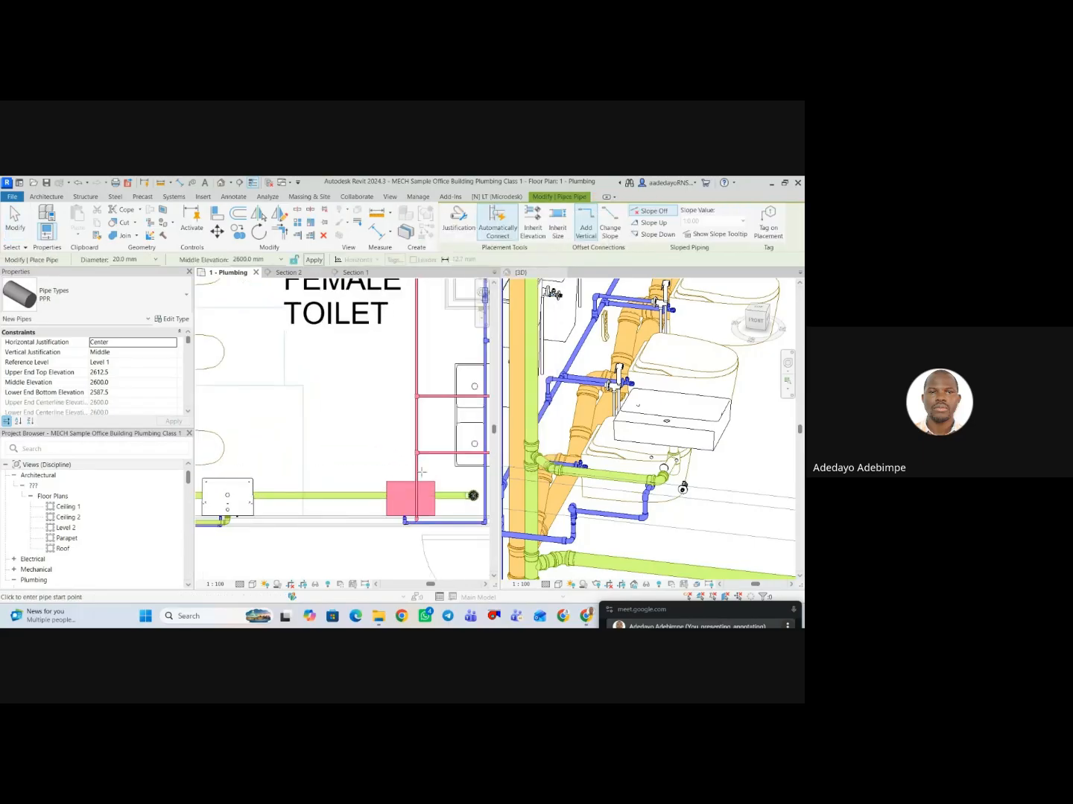
left_click(417, 475)
middle_click_drag(219, 468, 280, 461)
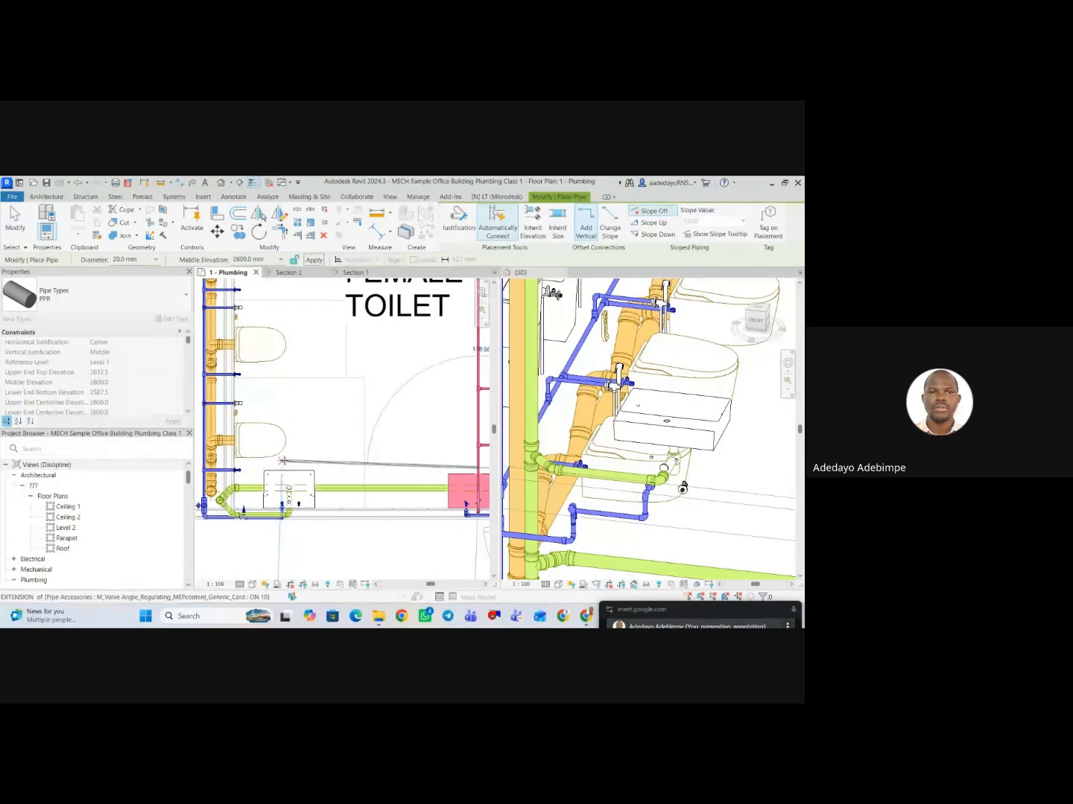
scroll(298, 483, "up", 2)
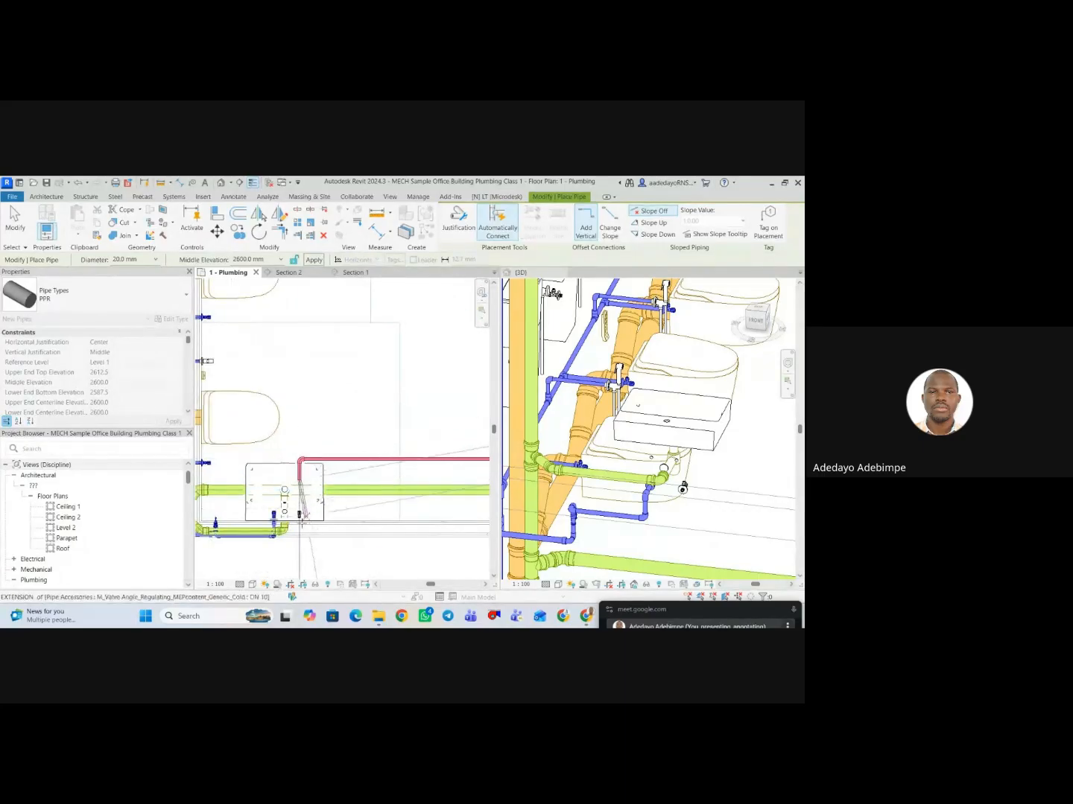
key("Escape")
key("Escape")
Draw a short PPR pipe stub from the washbasin's hot angle valve into the wall.
scroll(298, 522, "up", 1)
scroll(303, 528, "down", 2)
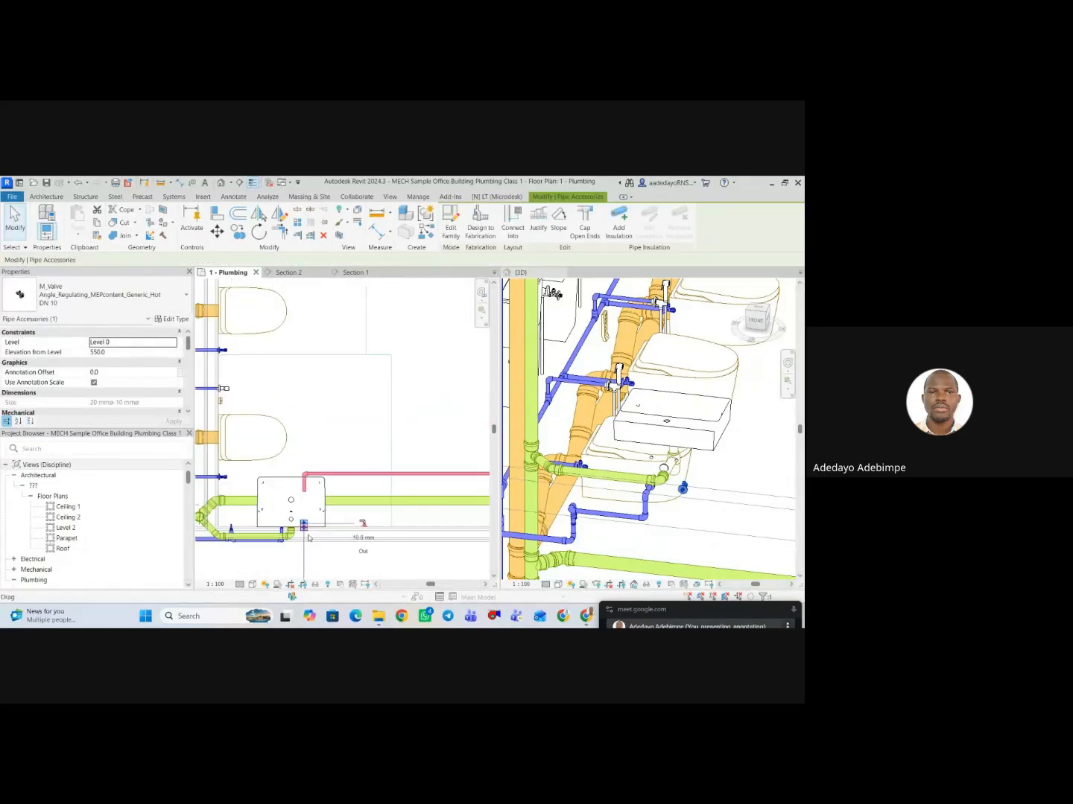
middle_click_drag(305, 532, 330, 441)
left_click(329, 498)
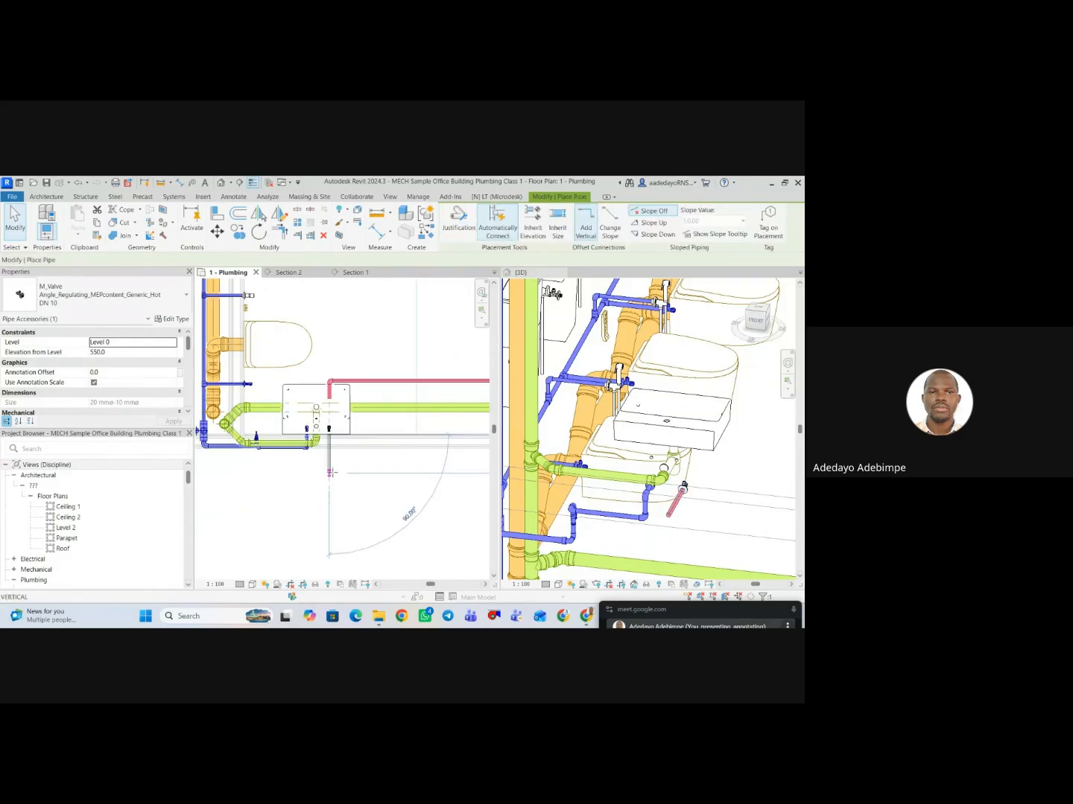
scroll(330, 454, "up", 4)
key("Escape")
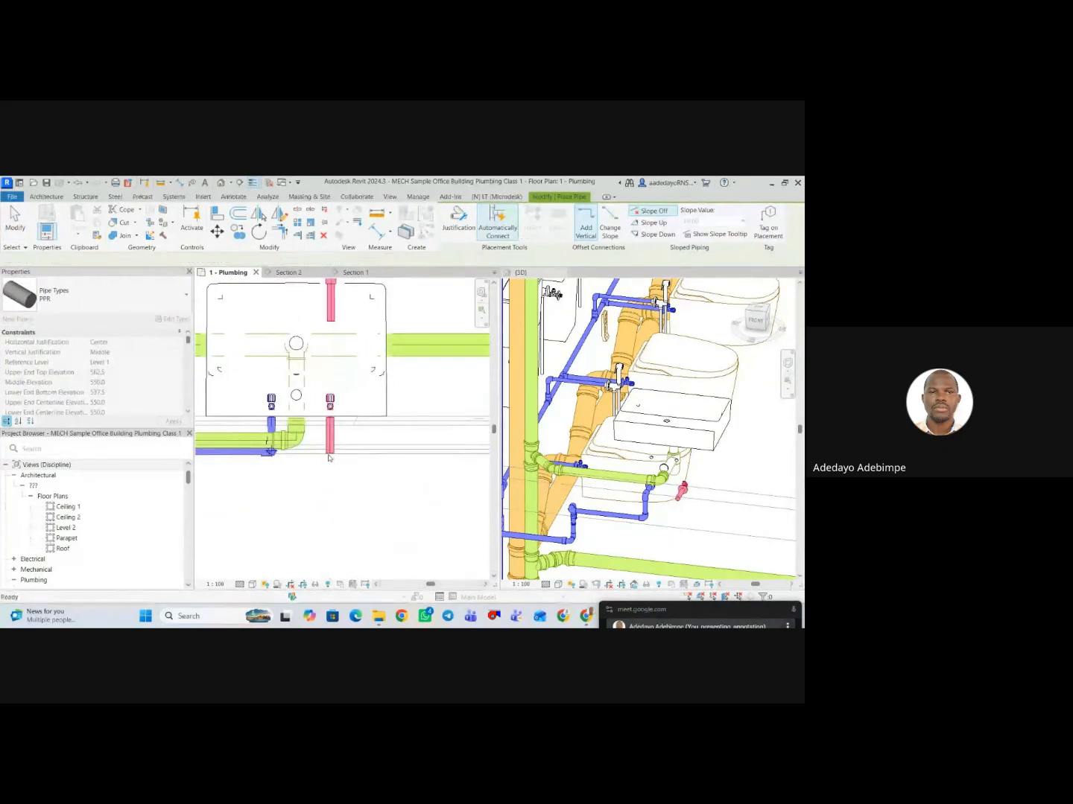
scroll(330, 457, "down", 4)
key("Escape")
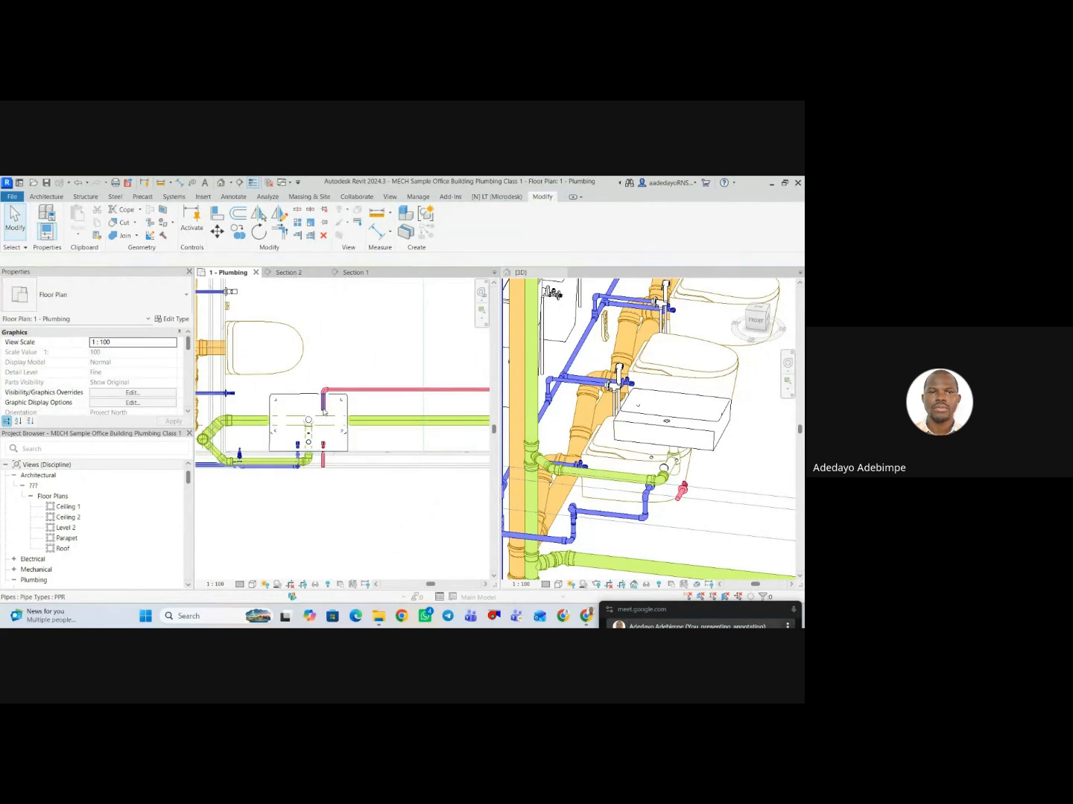
Align the high-level hot water branch above the washbasin with the hot angle valve using the Align tool.
left_click(323, 411)
left_click_drag(323, 411, 324, 468)
key("Escape")
key("a")
key("l")
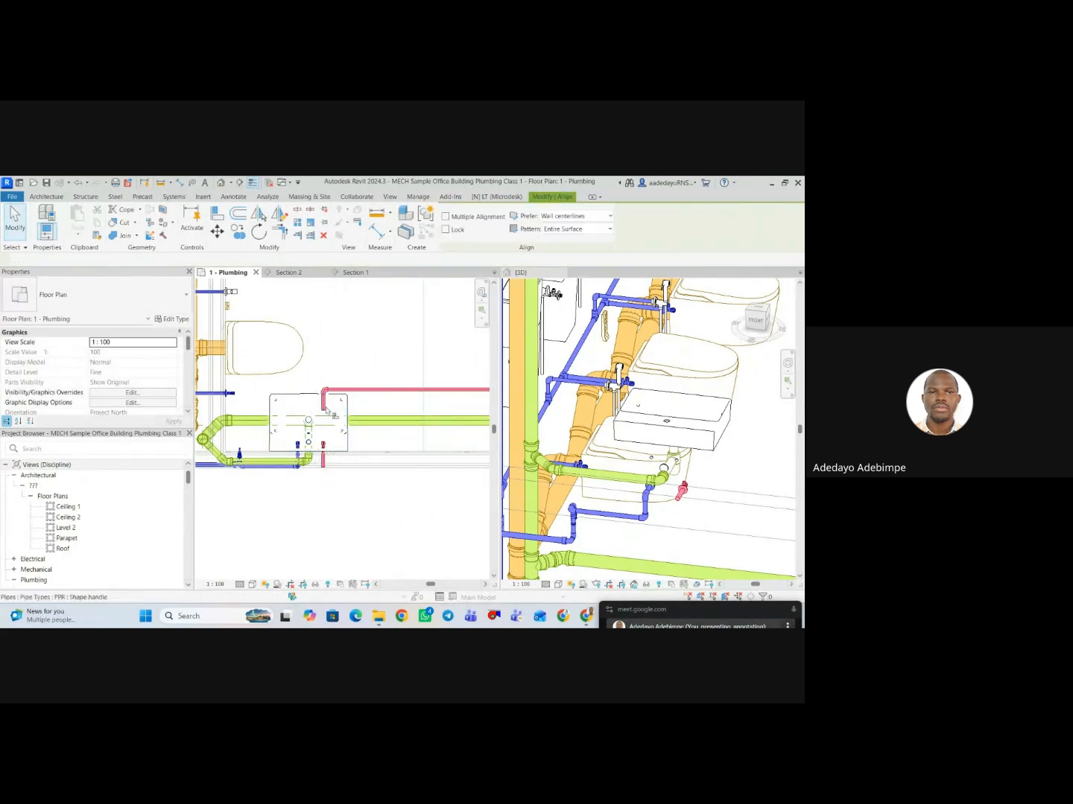
scroll(323, 403, "up", 2)
scroll(324, 521, "up", 2)
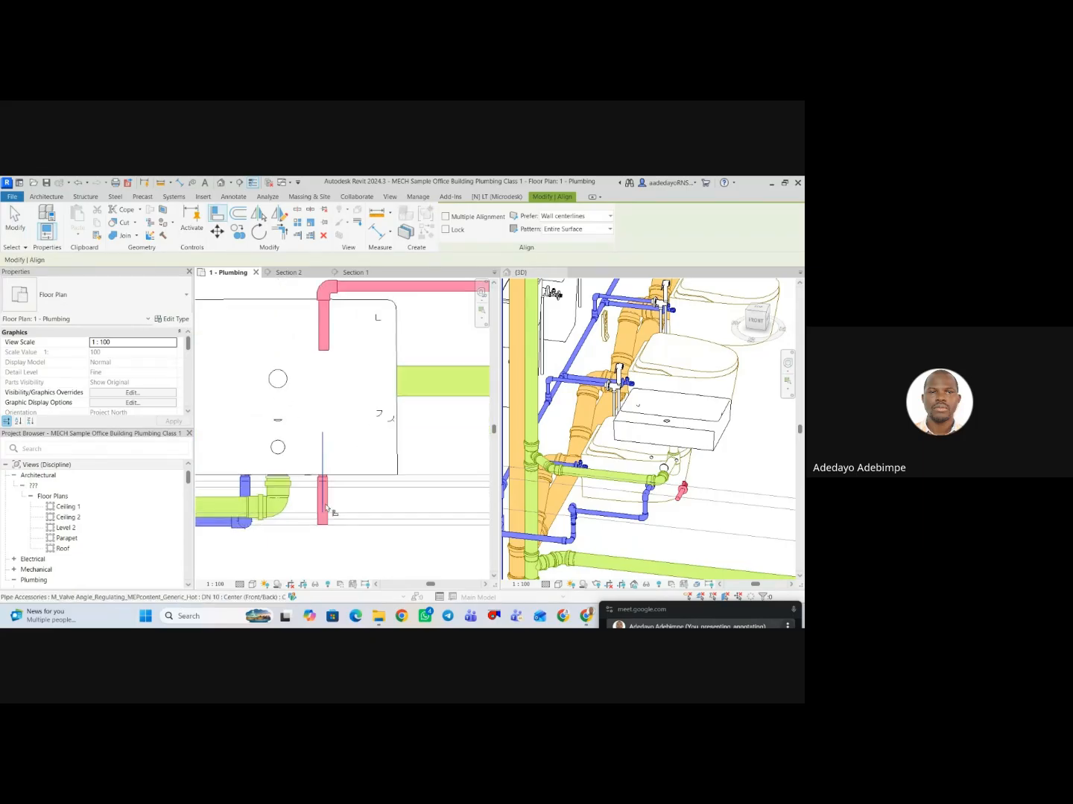
key("Escape")
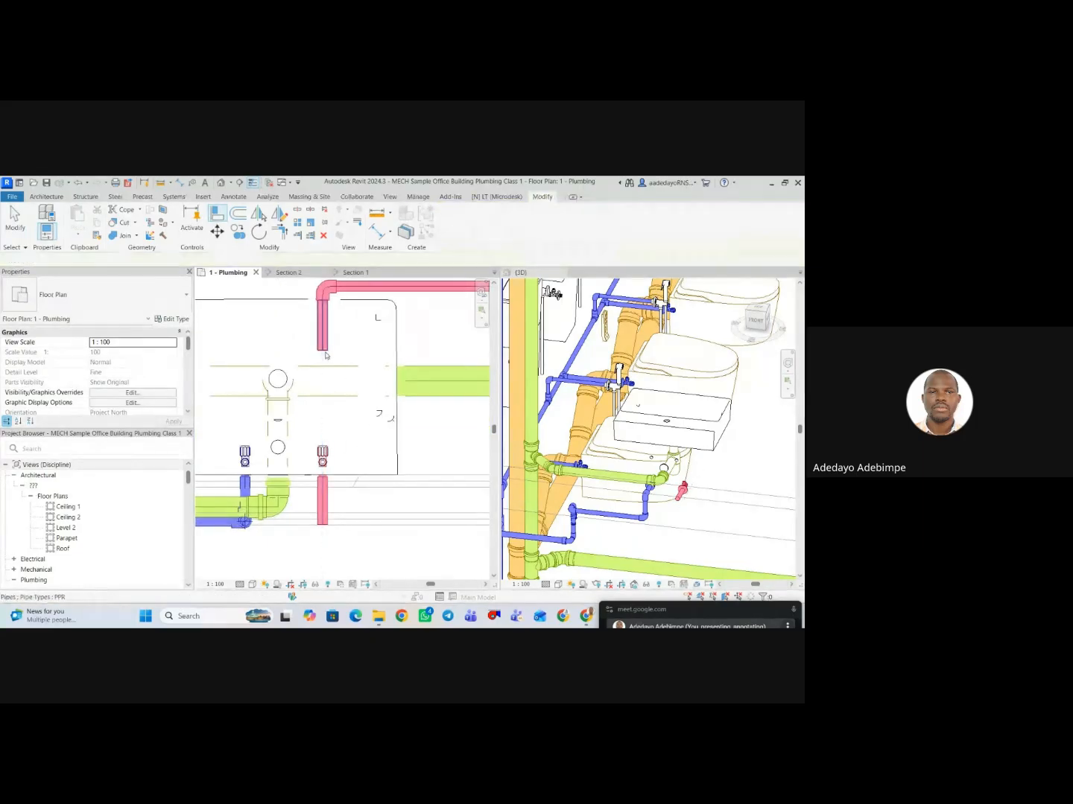
Extend the high-level hot water branch to the end of the angle valve's pipe stub and nudge the joining elbow closer to the washbasin.
left_click(322, 346)
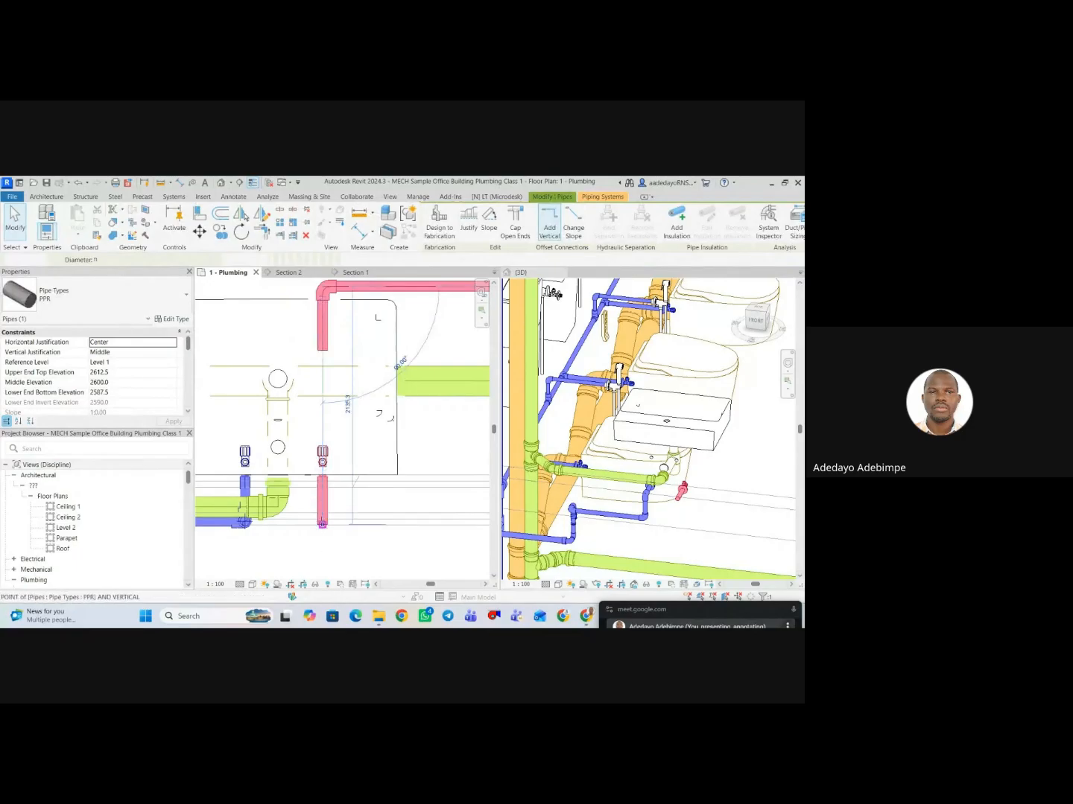
left_click_drag(323, 350, 323, 525)
key("Escape")
scroll(322, 519, "down", 2)
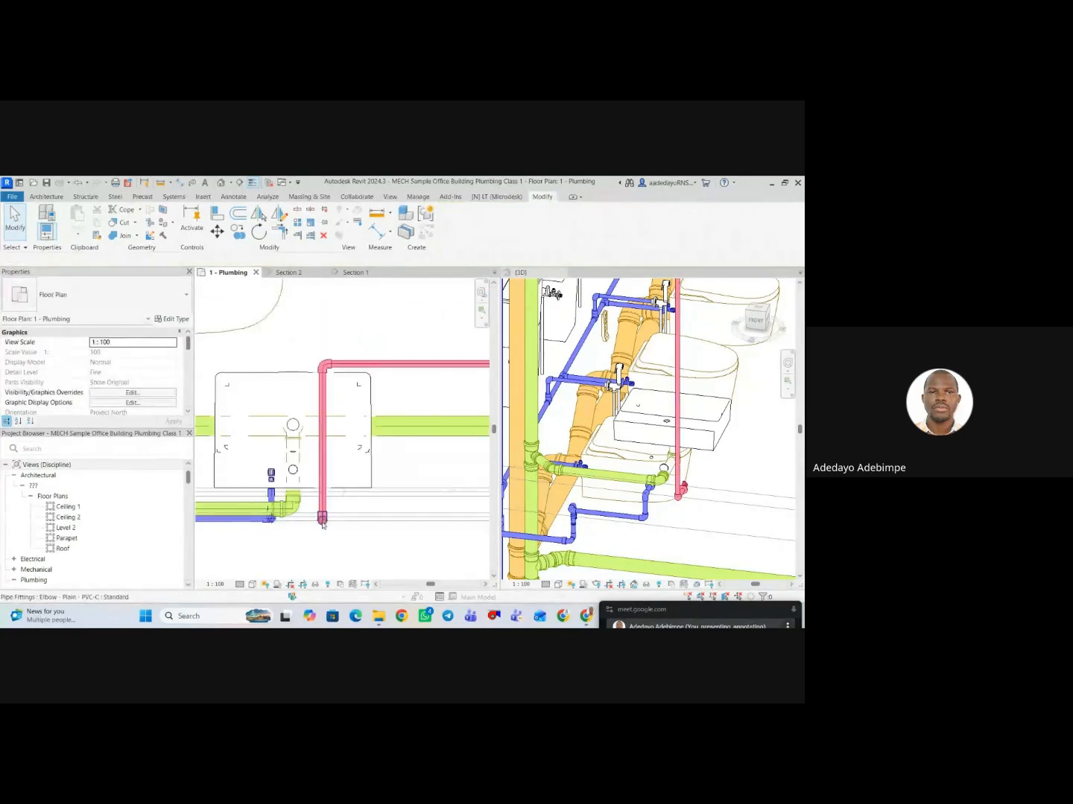
left_click(323, 522)
key("Up")
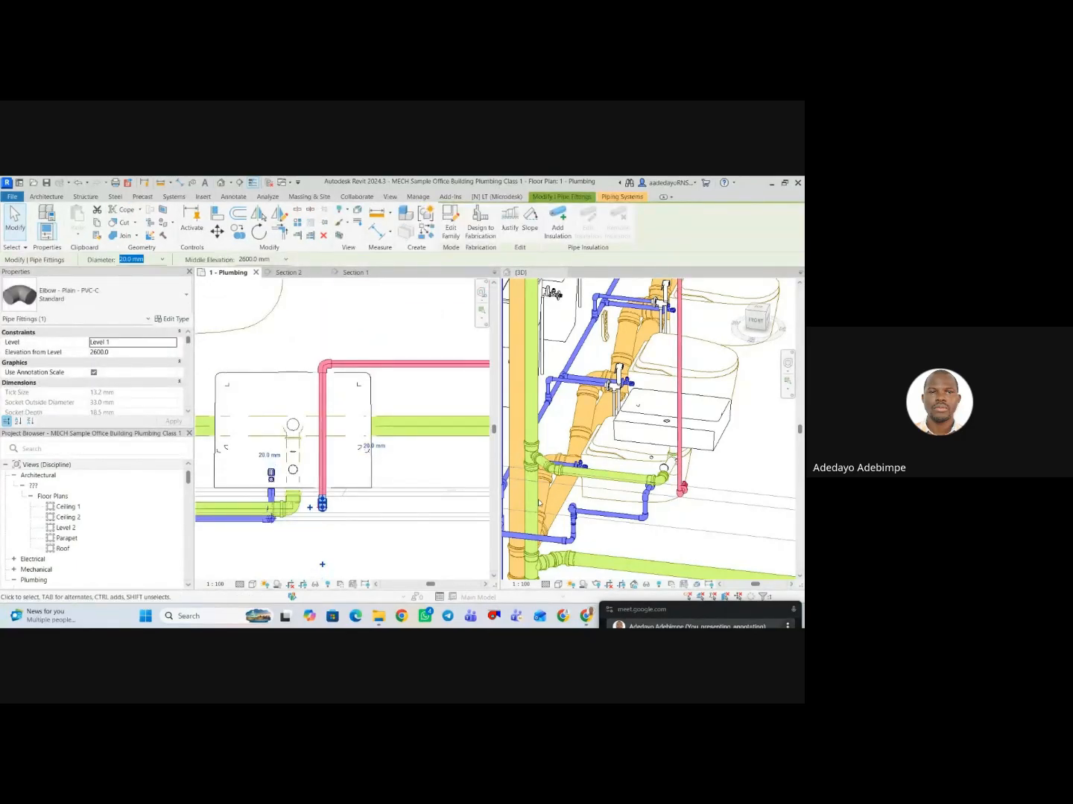
Examine the hot water drop and its connection to the corner washbasin's angle valve from several sides in 3D.
scroll(691, 493, "down", 5)
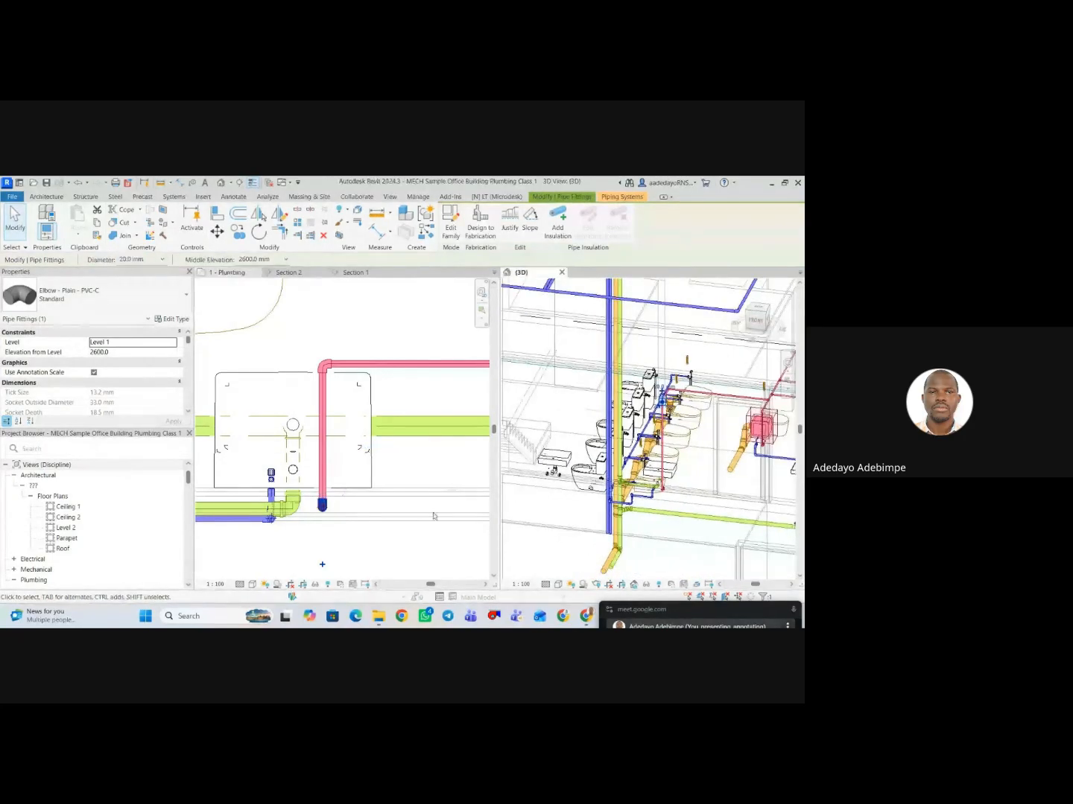
scroll(342, 522, "down", 2)
scroll(703, 526, "up", 3)
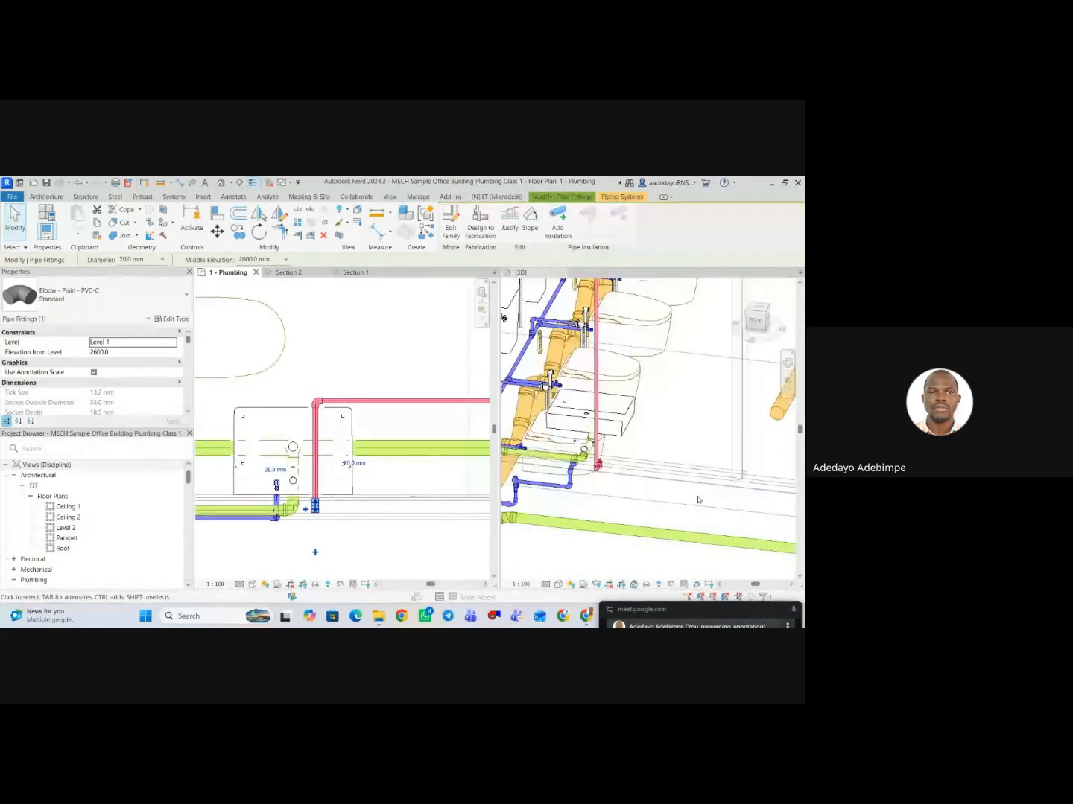
scroll(696, 498, "down", 2)
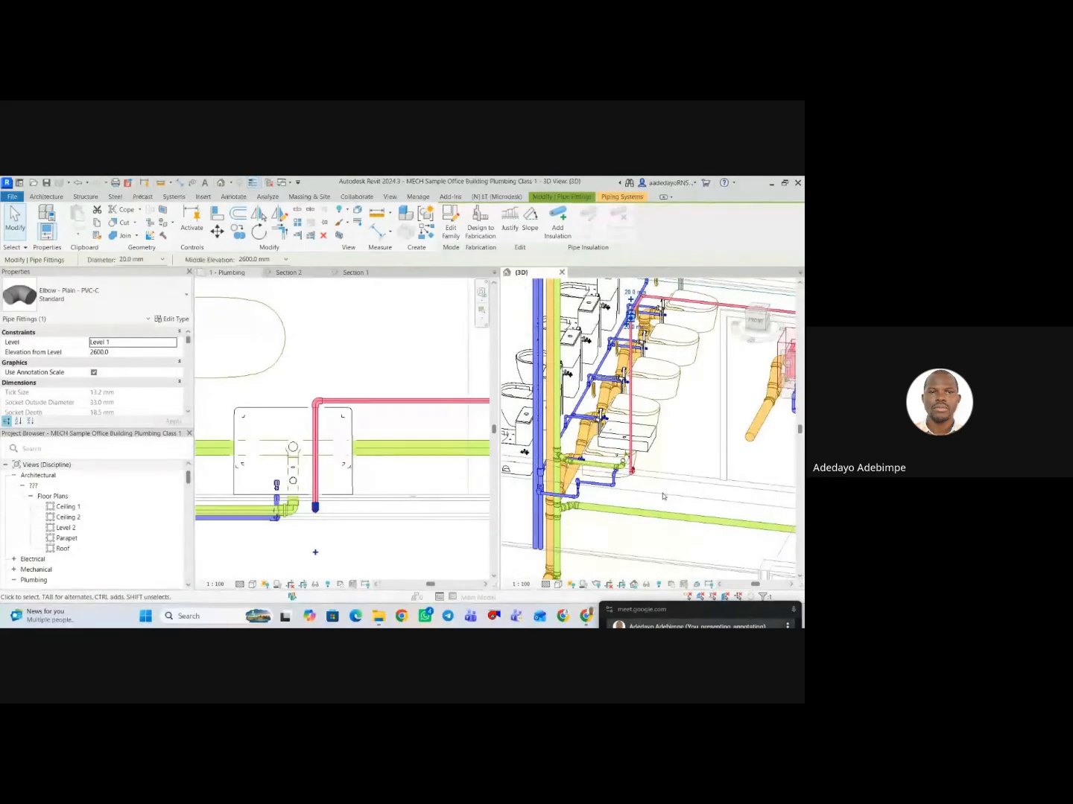
key("Escape")
middle_click_drag(659, 495, 642, 457, "shift")
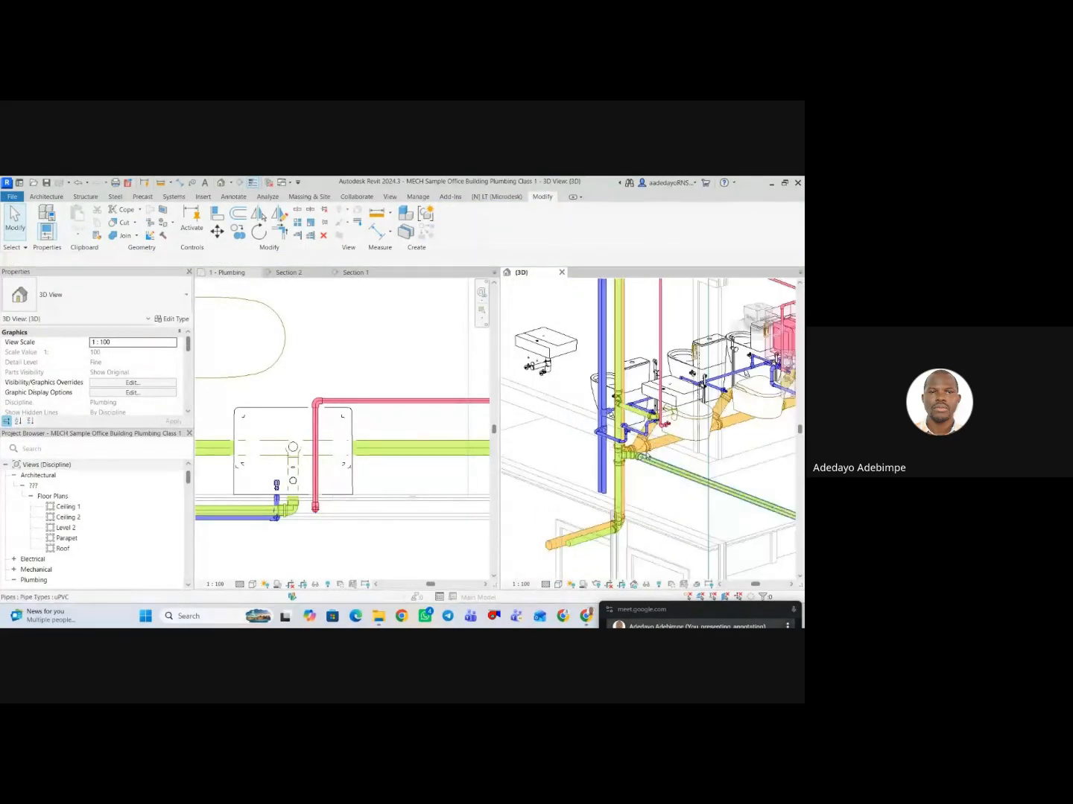
scroll(631, 467, "up", 4)
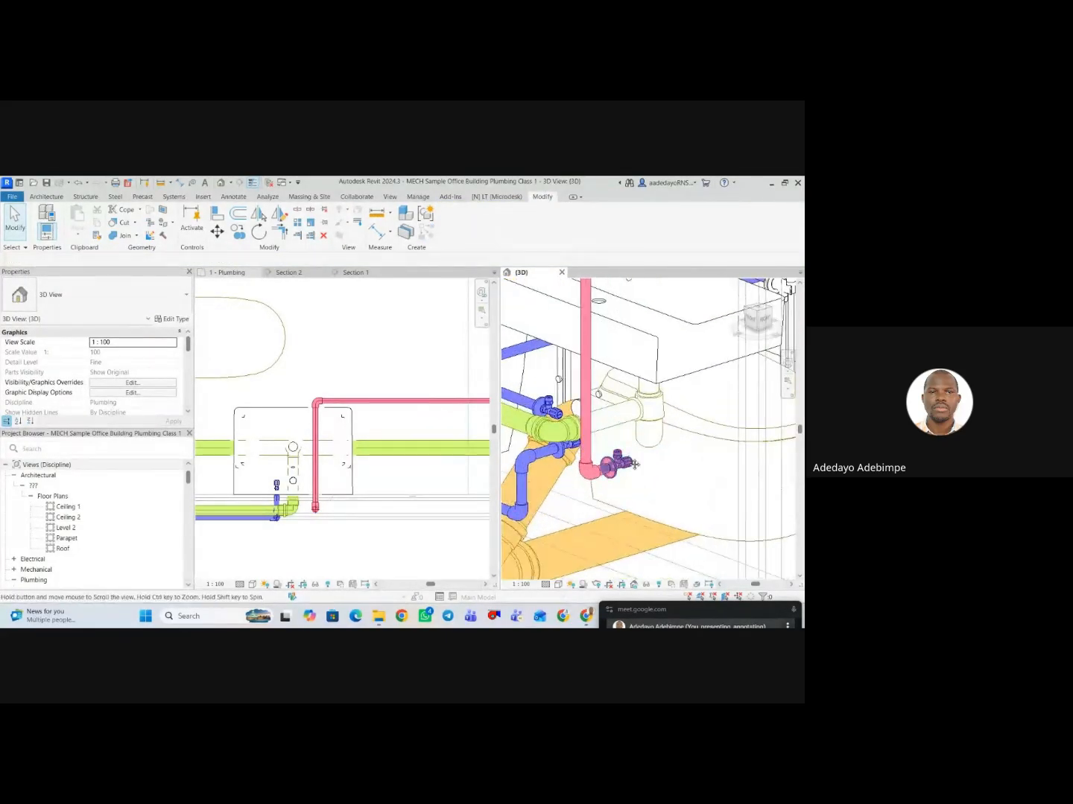
scroll(626, 470, "up", 2)
scroll(627, 462, "down", 1)
middle_click_drag(640, 481, 639, 501)
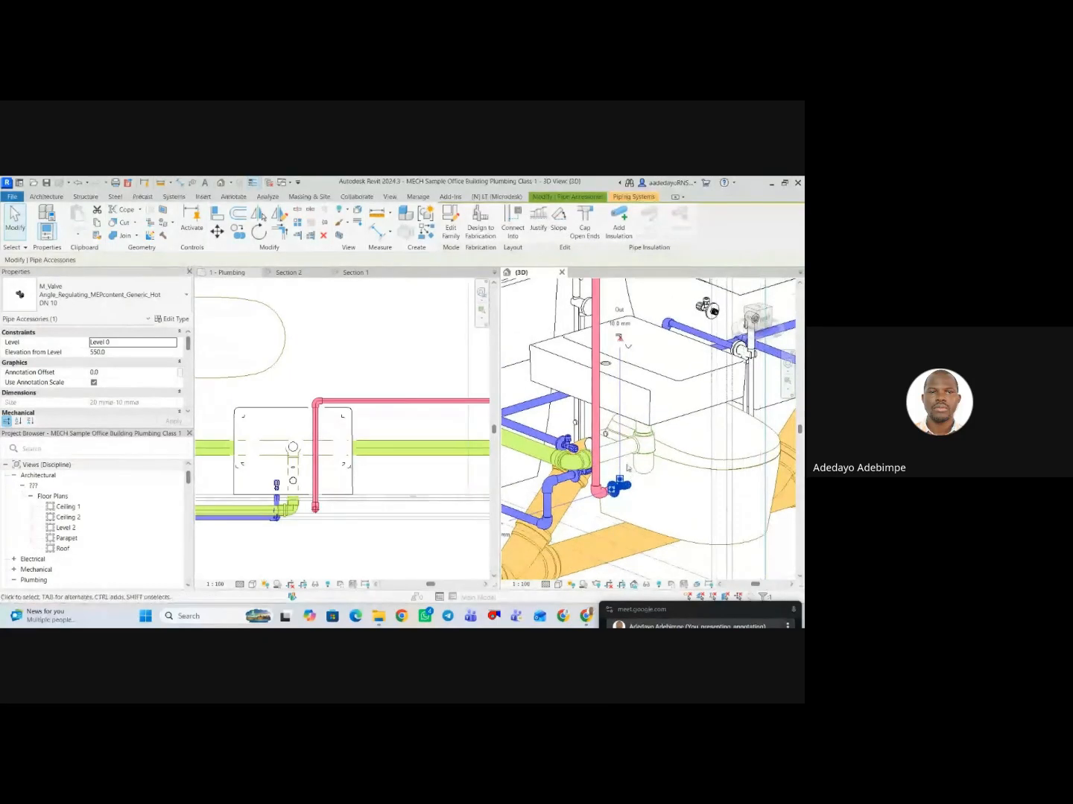
left_click(619, 339)
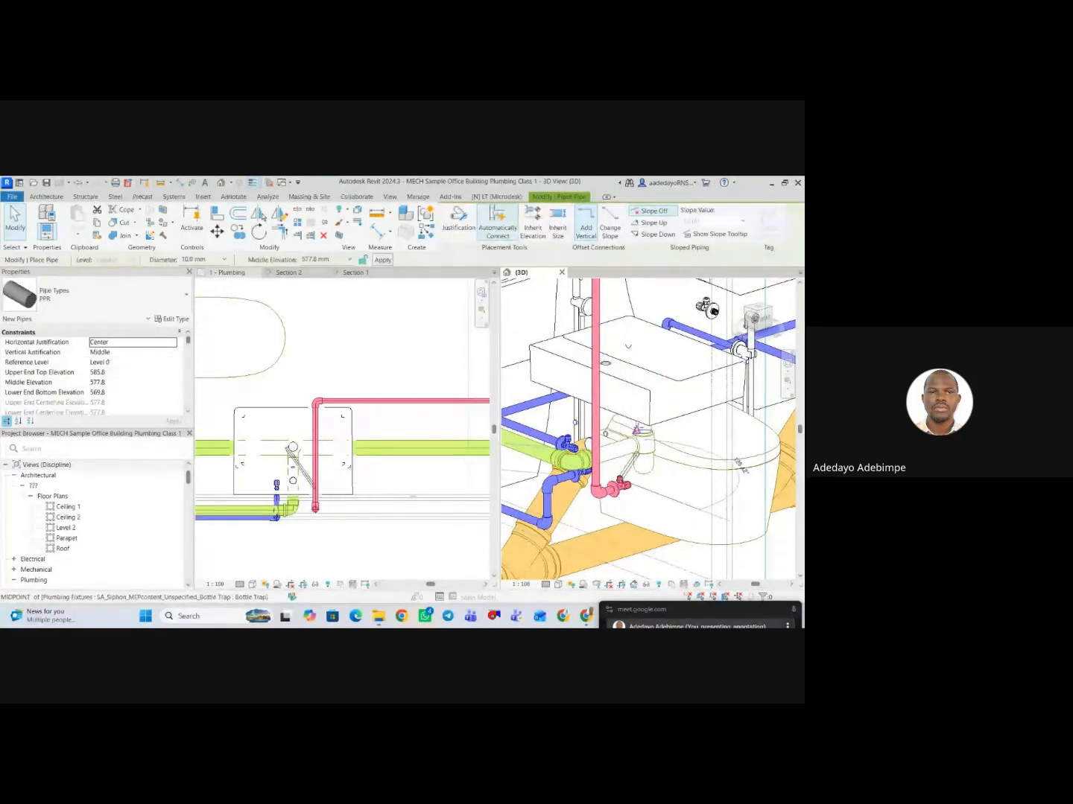
key("Escape")
key("Escape")
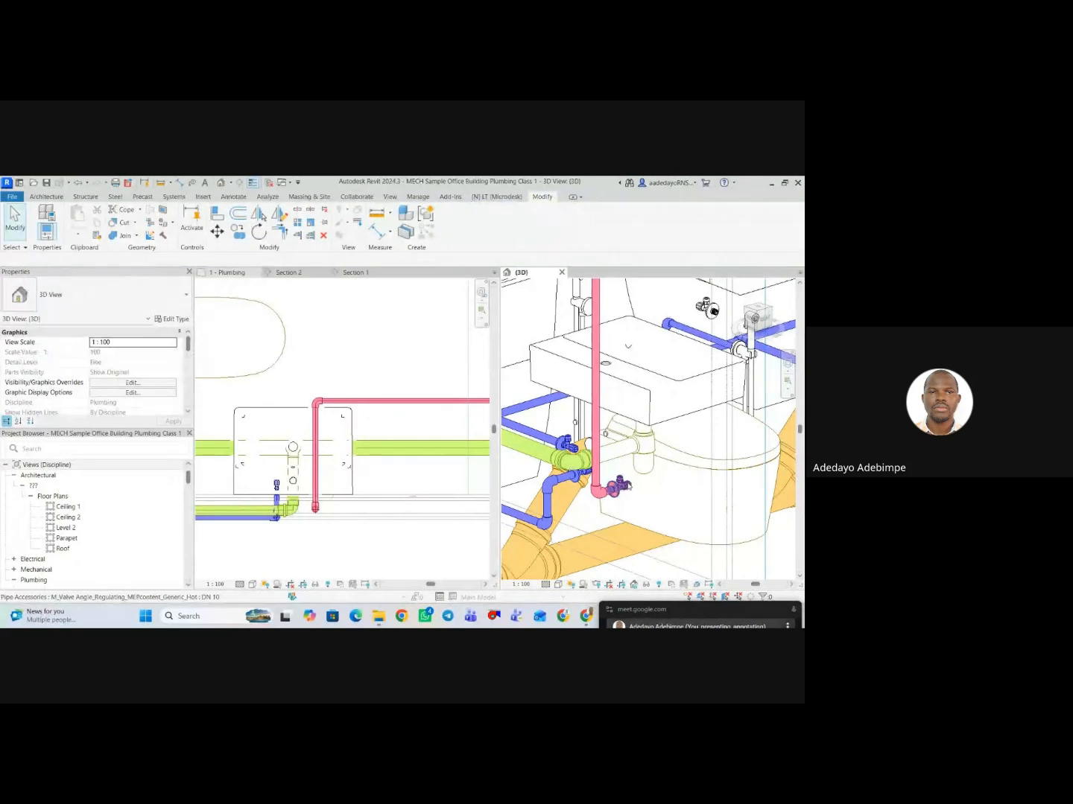
Draw a 10 mm round flex pipe from the hot angle valve's outlet to a free point beneath the corner washbasin.
left_click(620, 481)
right_click(622, 480)
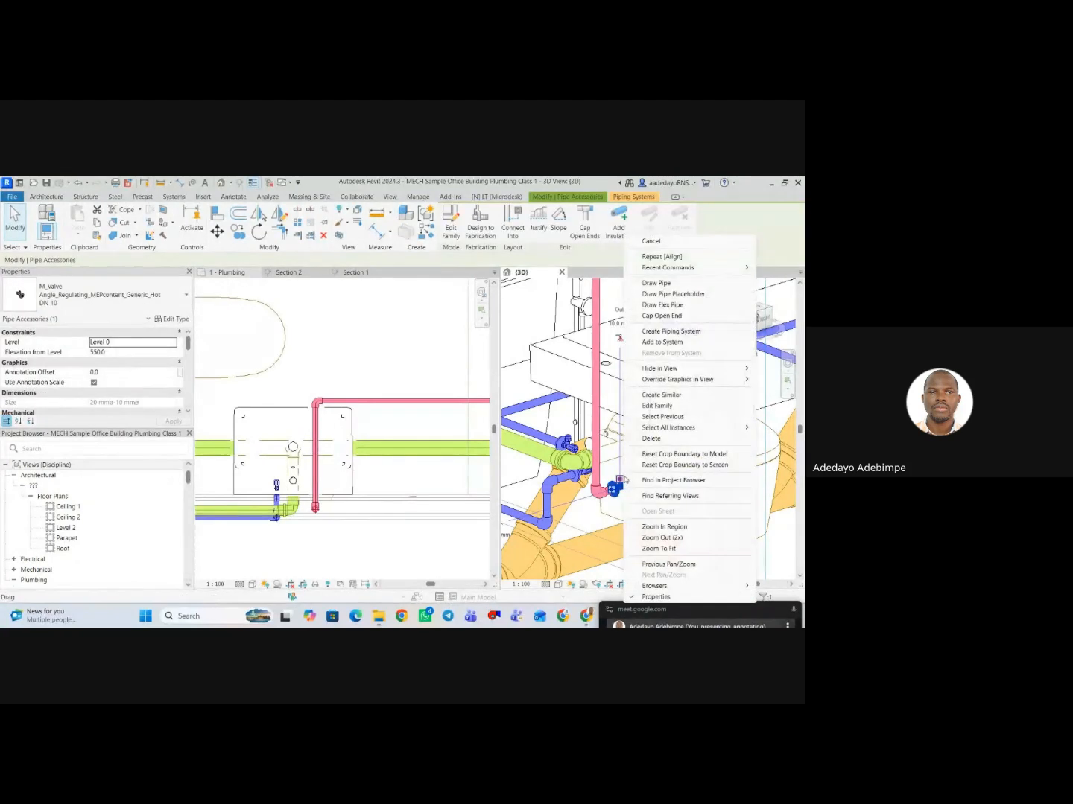
left_click(667, 305)
scroll(620, 455, "up", 3)
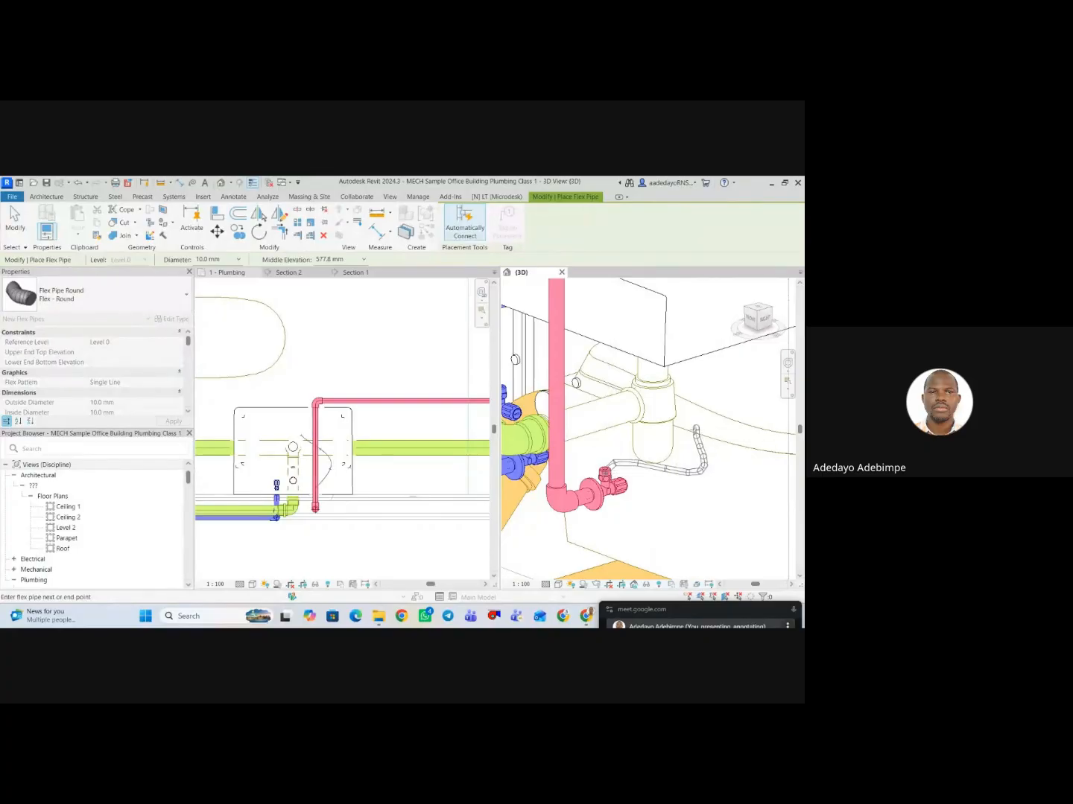
left_click(684, 447)
key("Escape")
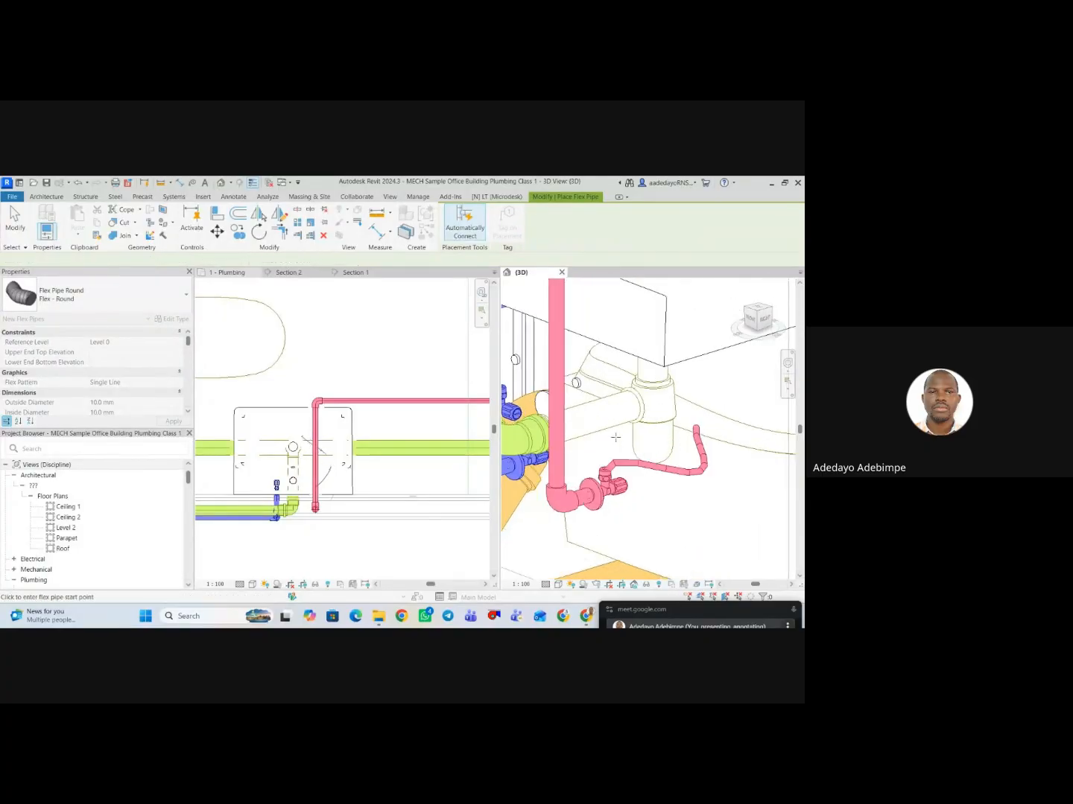
scroll(616, 437, "down", 2)
key("Escape")
scroll(655, 287, "down", 2)
middle_click_drag(682, 280, 706, 313)
scroll(570, 487, "up", 1)
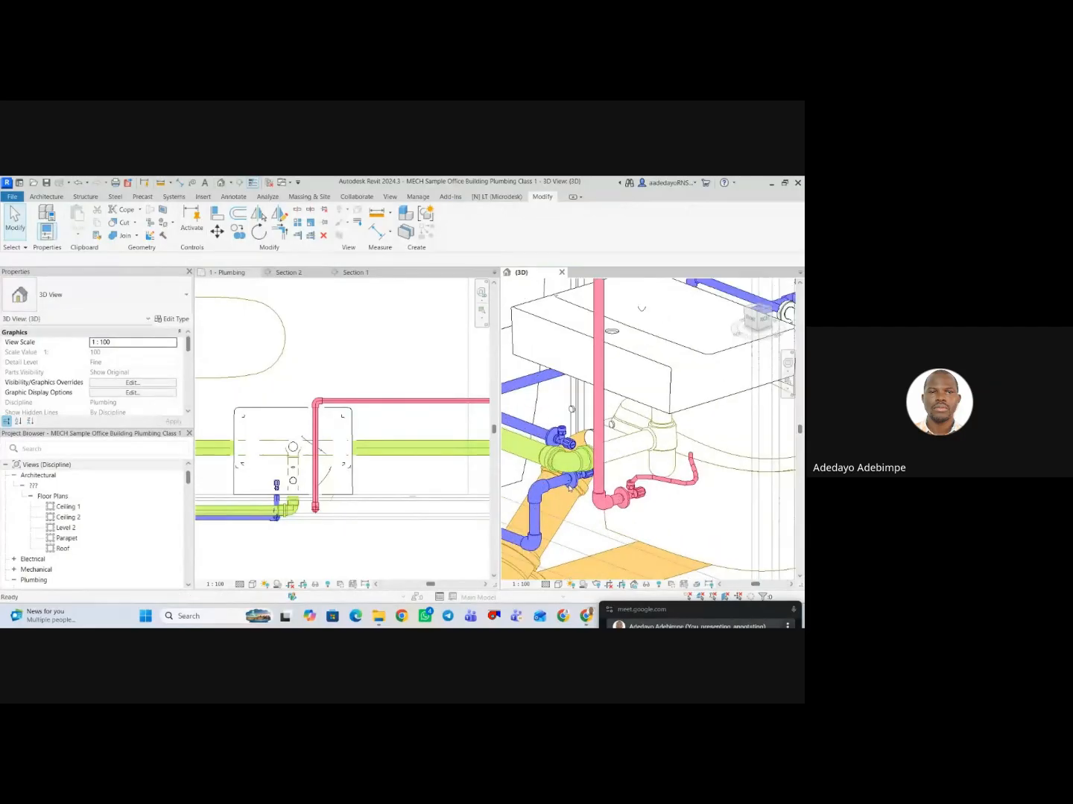
left_click(559, 451)
right_click(578, 459)
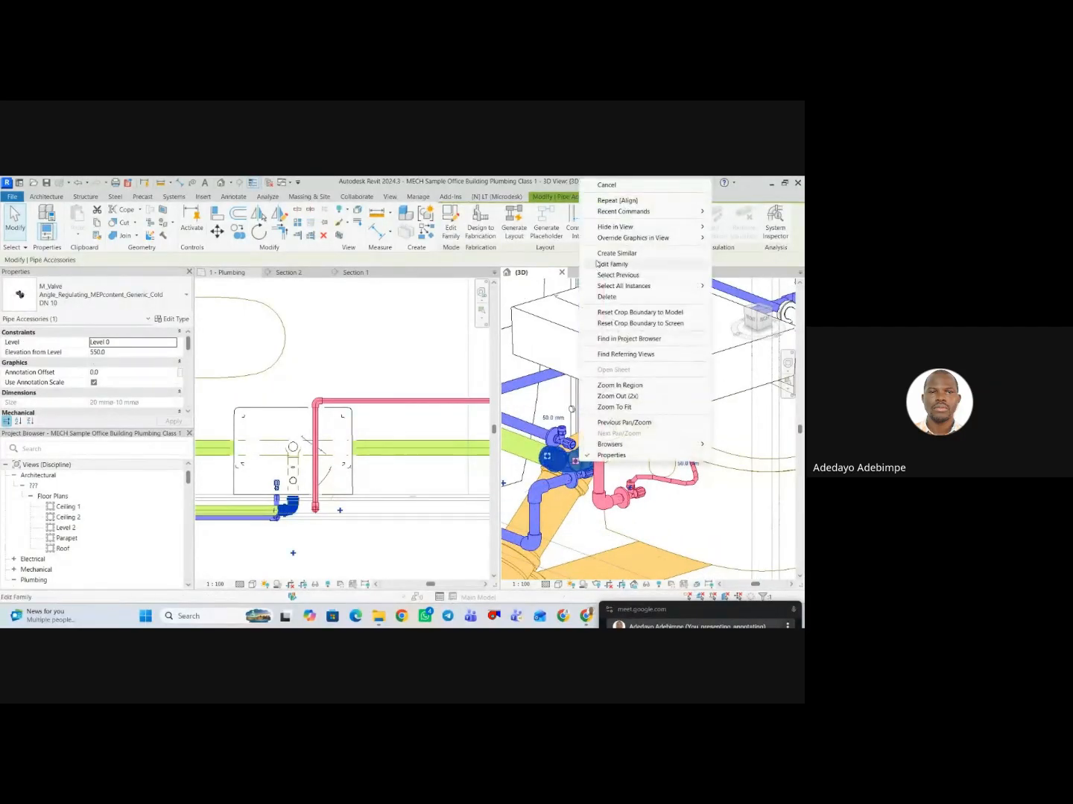
left_click(574, 417)
scroll(560, 474, "up", 2)
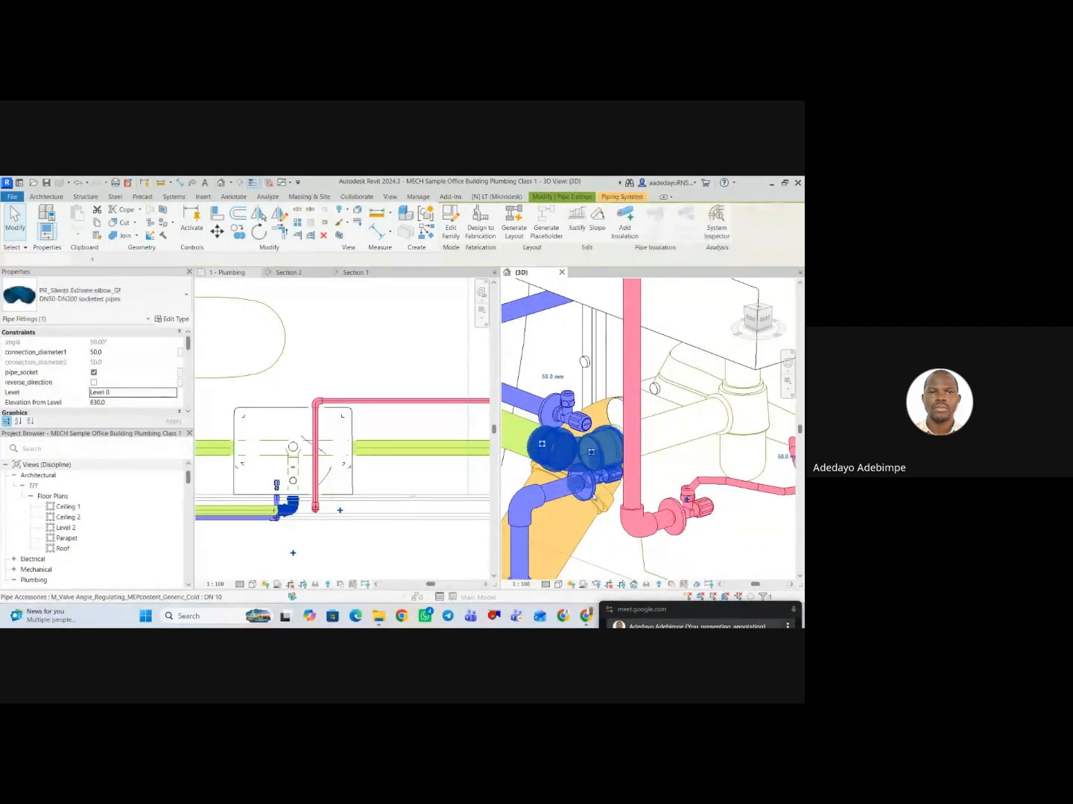
key("Escape")
scroll(588, 484, "up", 2)
left_click(588, 484)
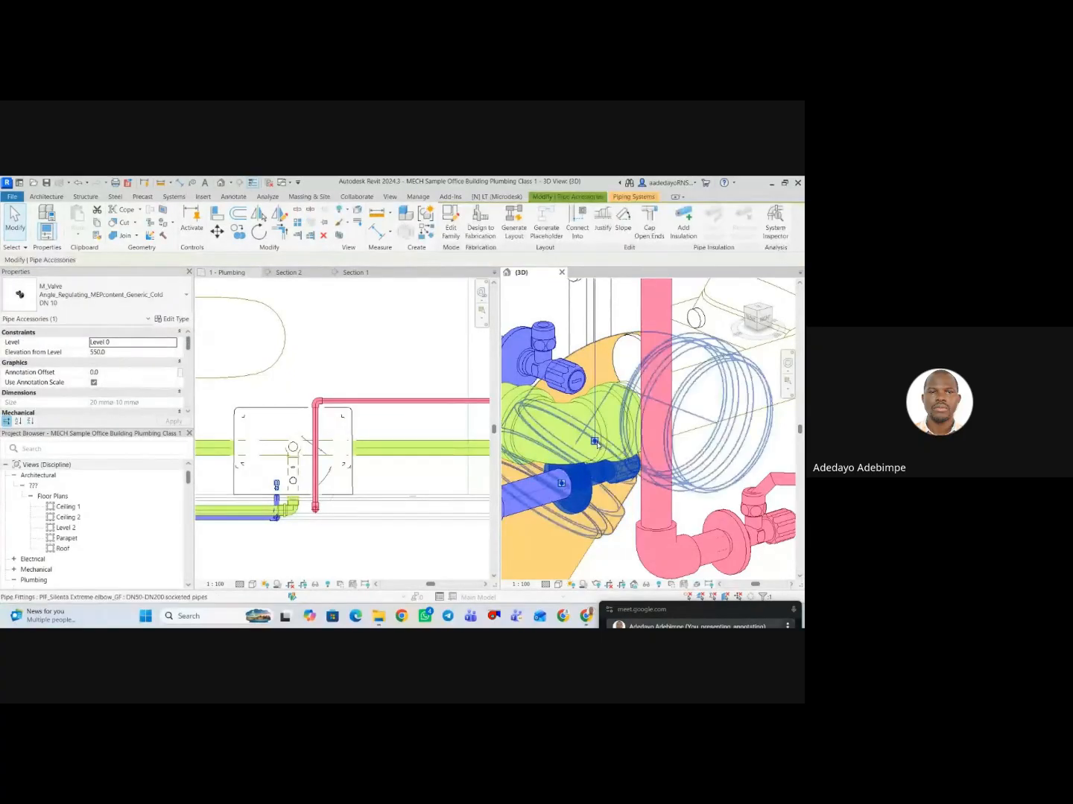
right_click(598, 447)
left_click(586, 445)
scroll(596, 454, "down", 3)
left_click(589, 440)
Draw a 10 mm round flex pipe from the cold angle valve's outlet to a free point near the corner washbasin.
scroll(622, 463, "down", 6)
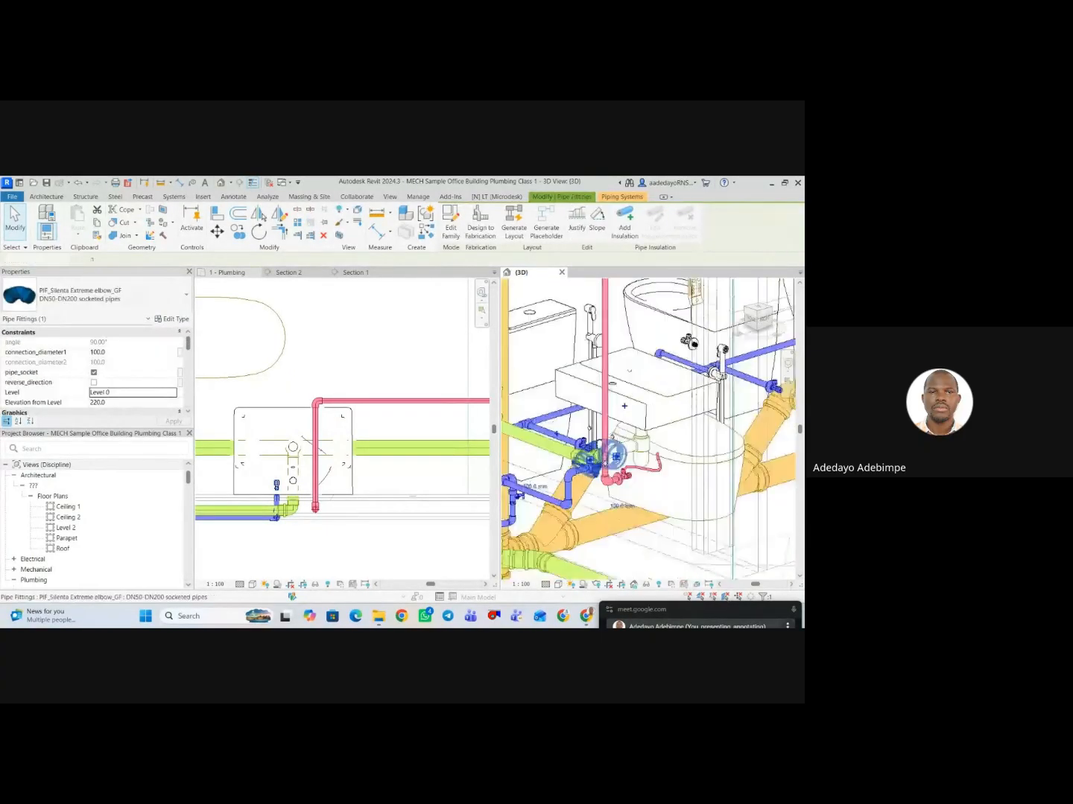
middle_click_drag(624, 500, 716, 439, "shift")
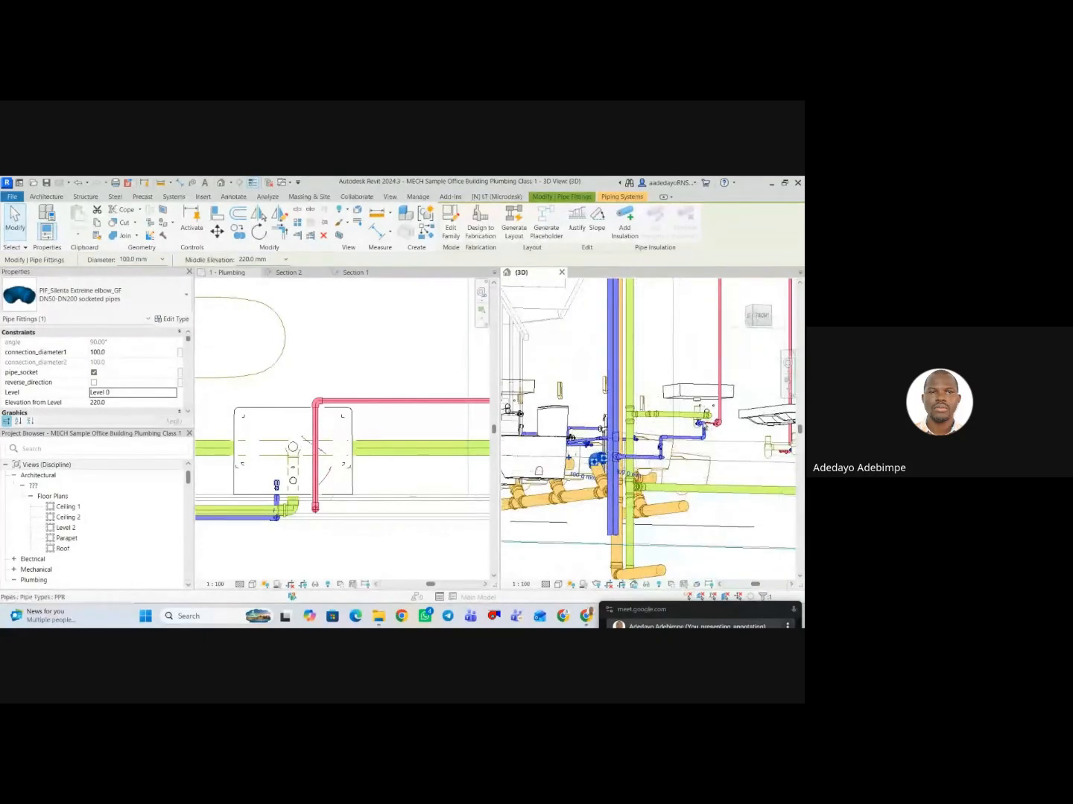
scroll(711, 414, "up", 5)
scroll(711, 412, "up", 2)
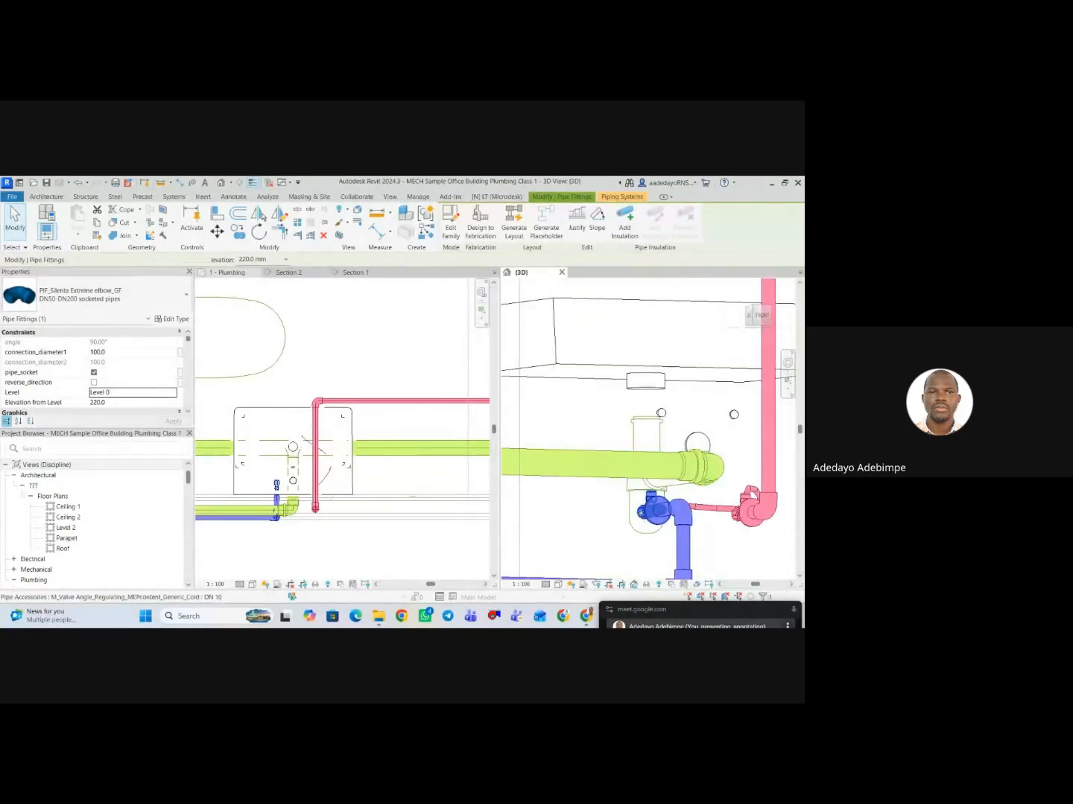
scroll(641, 512, "up", 2)
left_click(652, 499)
right_click(654, 498)
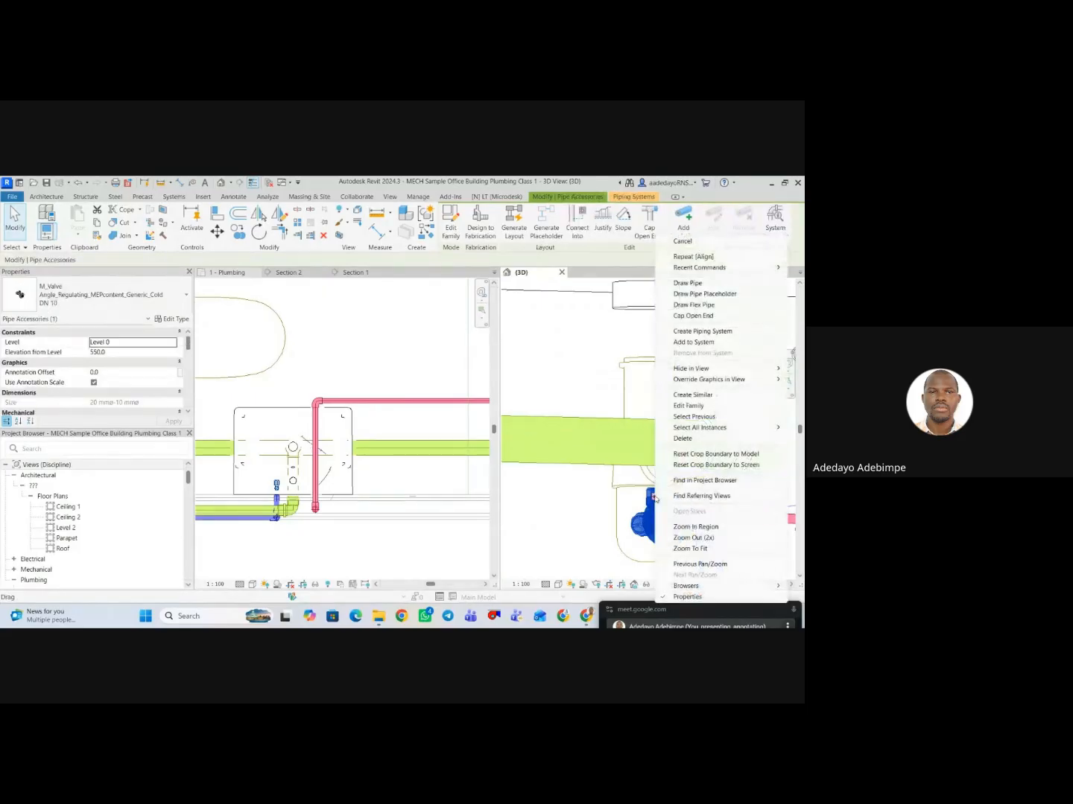
left_click(709, 306)
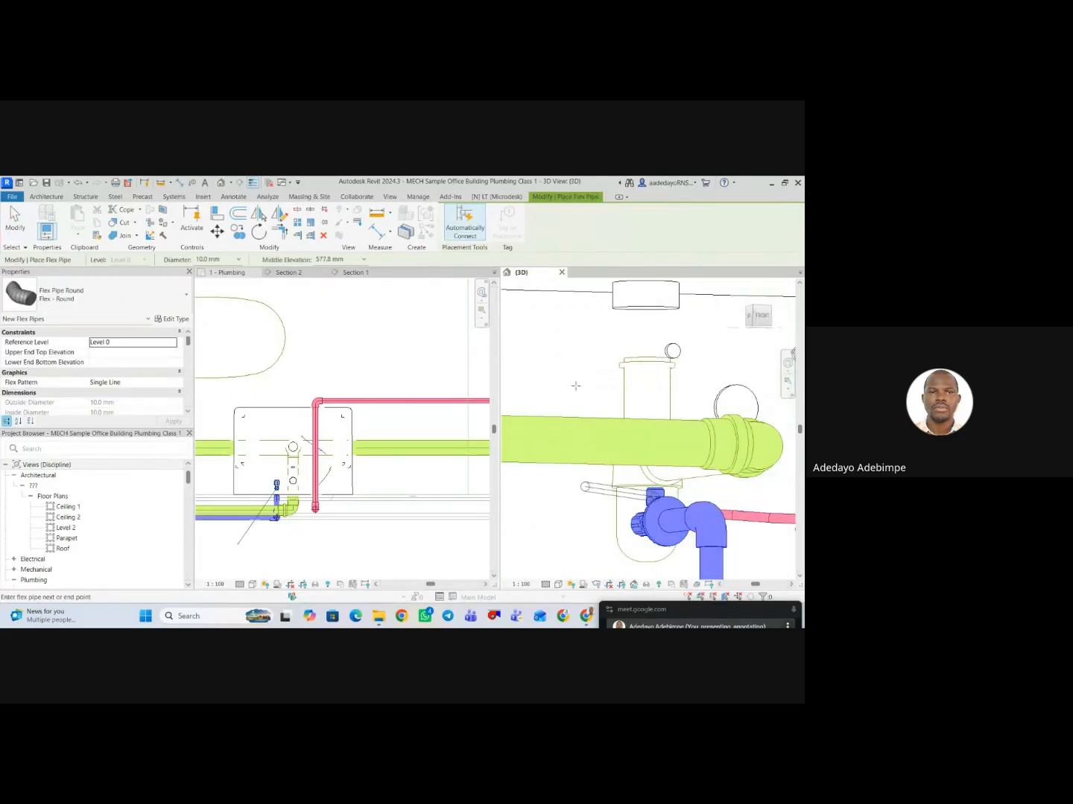
left_click(576, 386)
scroll(577, 400, "down", 4)
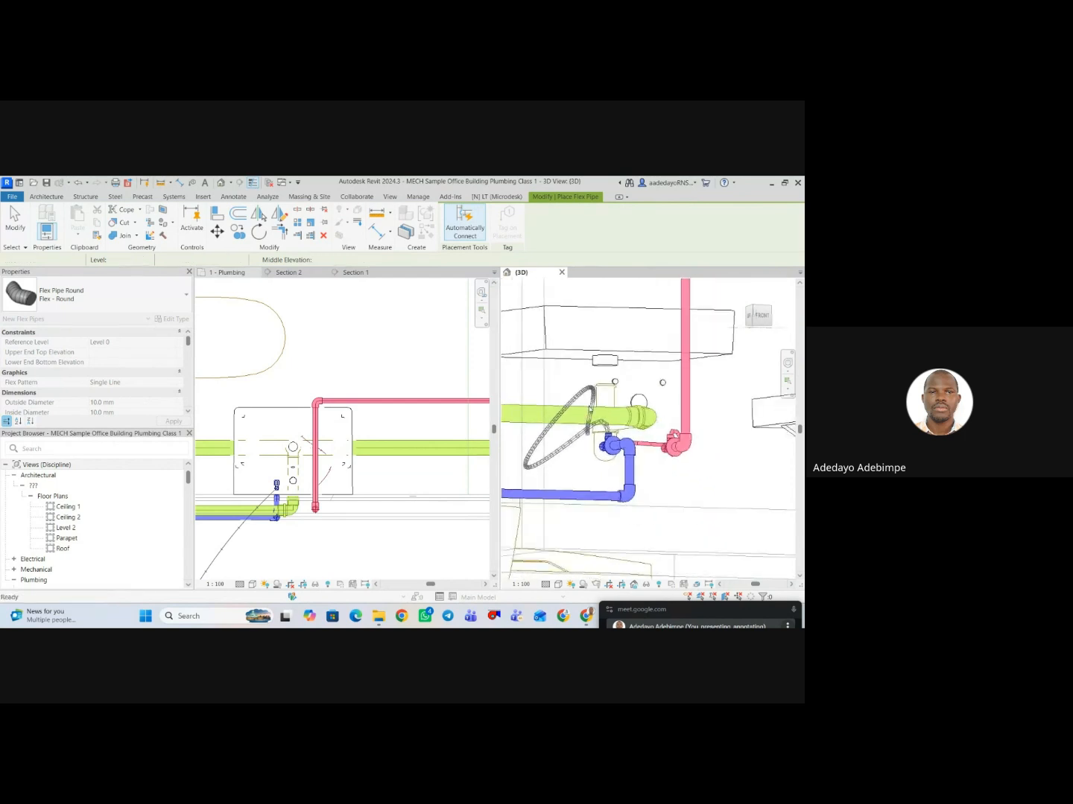
scroll(575, 399, "up", 3)
key("Escape")
key("Escape")
Examine the corner washbasin's hot and cold inlet connectors against the new flex pipes from several sides in 3D.
scroll(586, 418, "down", 3)
left_click(587, 366)
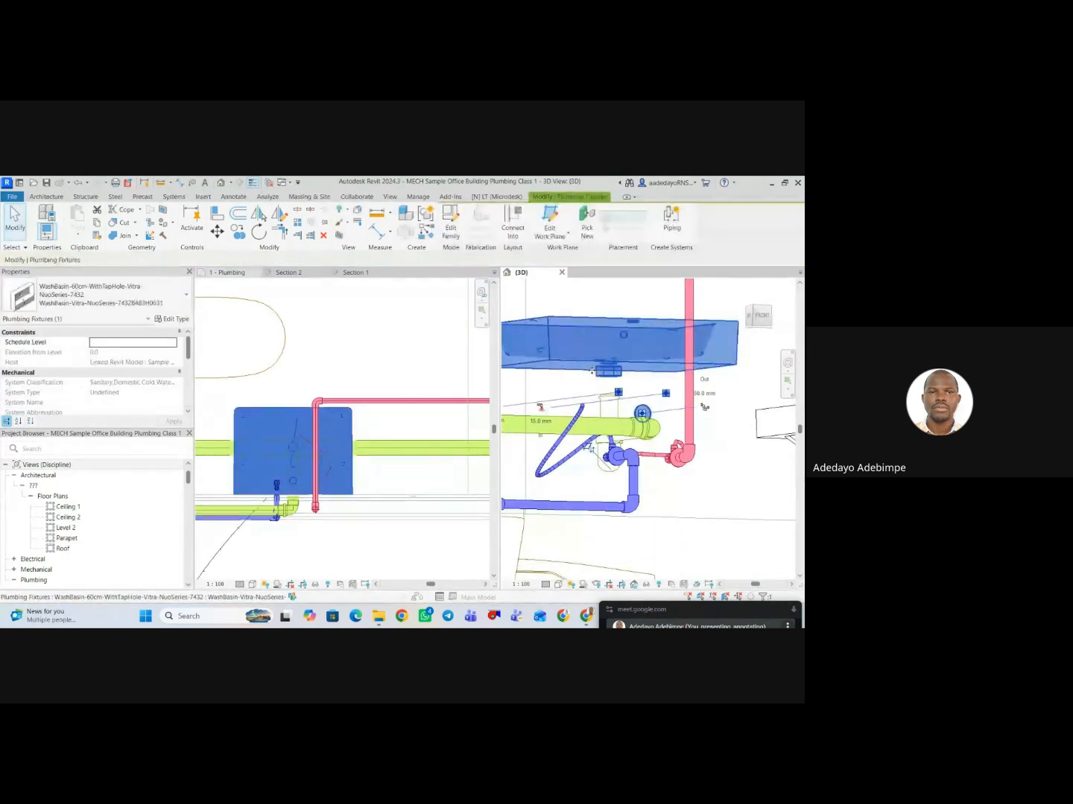
middle_click_drag(588, 366, 575, 385)
left_click_drag(598, 401, 607, 412)
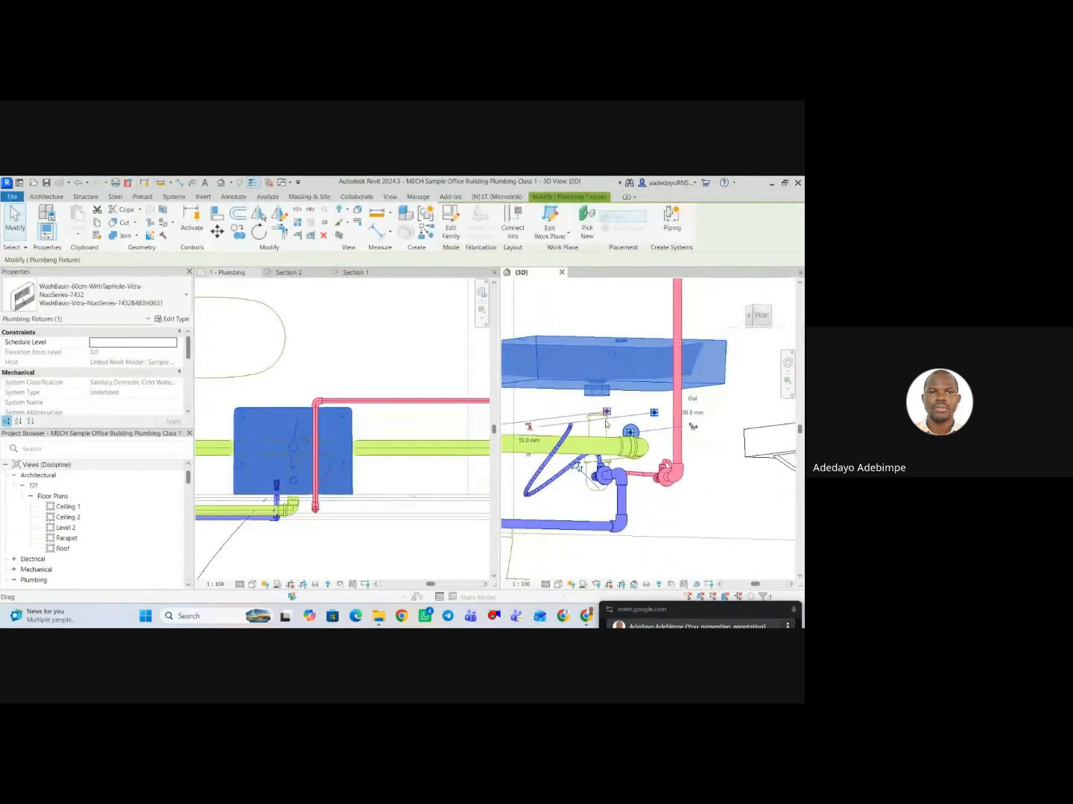
middle_click_drag(607, 424, 583, 430)
scroll(583, 430, "down", 2)
key("Escape")
left_click(619, 402)
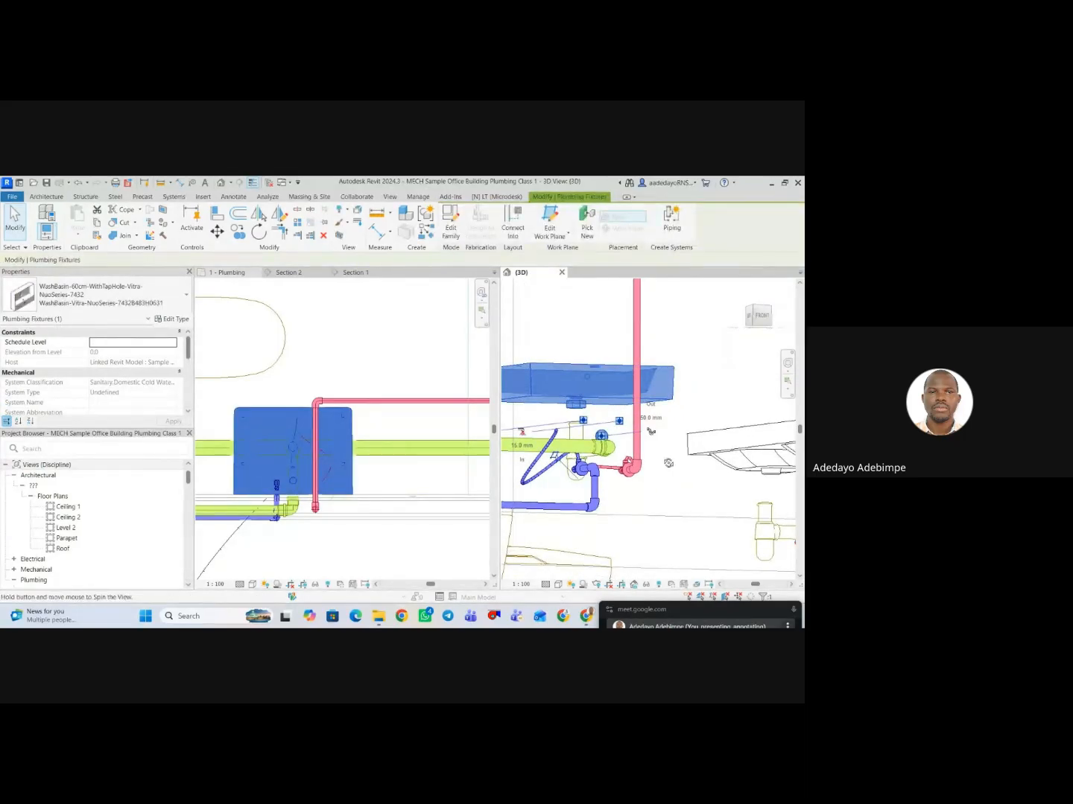
middle_click_drag(668, 464, 657, 476, "shift")
middle_click_drag(659, 475, 634, 476, "shift")
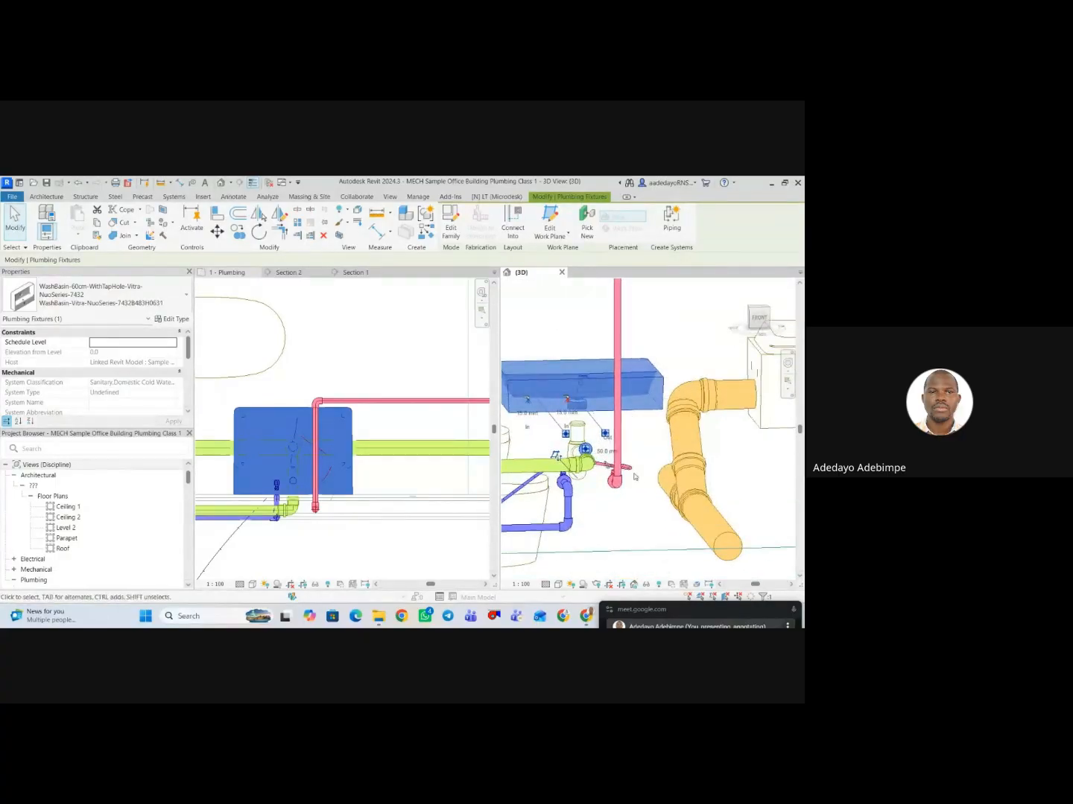
scroll(735, 467, "down", 1)
left_click(602, 429)
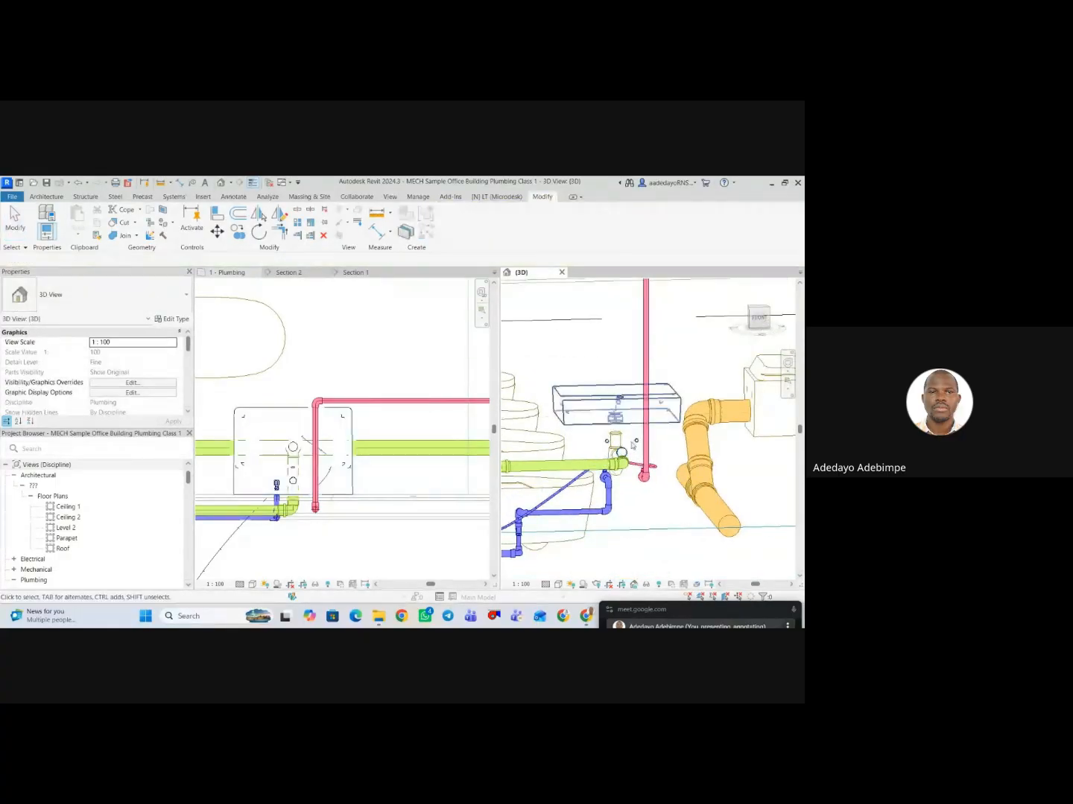
left_click(580, 429)
scroll(440, 436, "down", 2)
Move the horizontal section line in the plumbing floor plan down to just in front of the female toilet's corner washbasin.
left_click(391, 398)
scroll(390, 402, "down", 2)
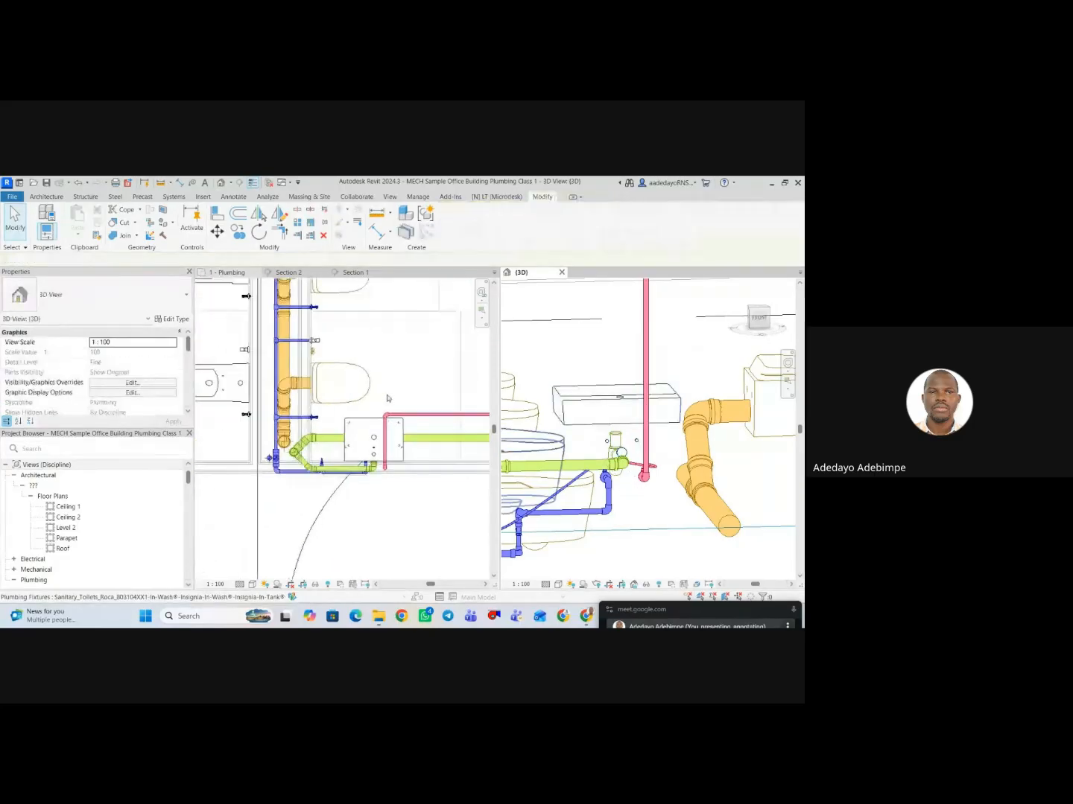
scroll(394, 415, "down", 5)
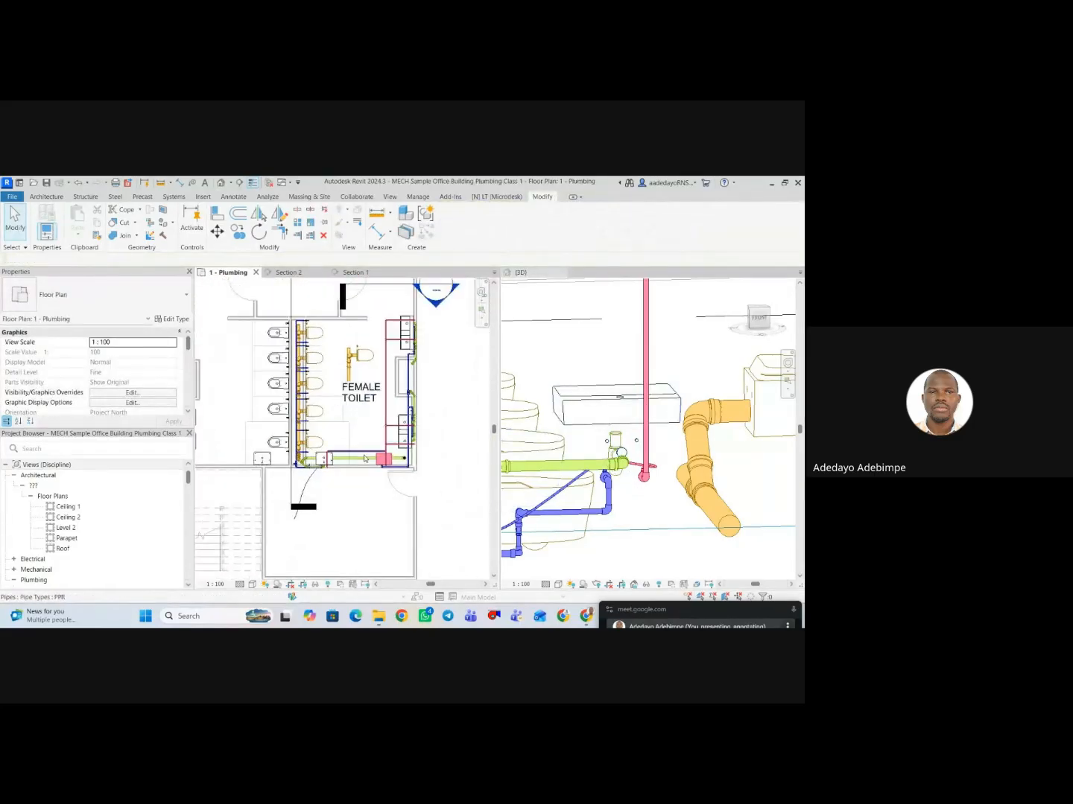
left_click(385, 304)
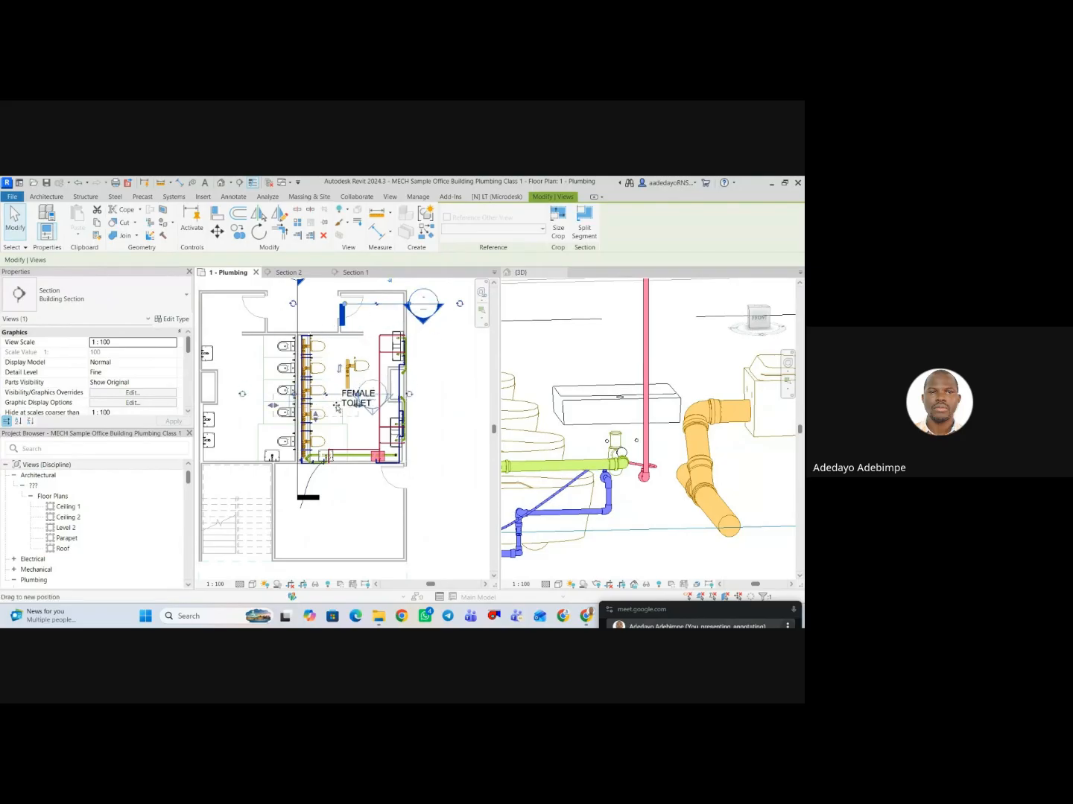
left_click_drag(337, 407, 323, 446)
scroll(304, 495, "up", 4)
left_click(305, 486)
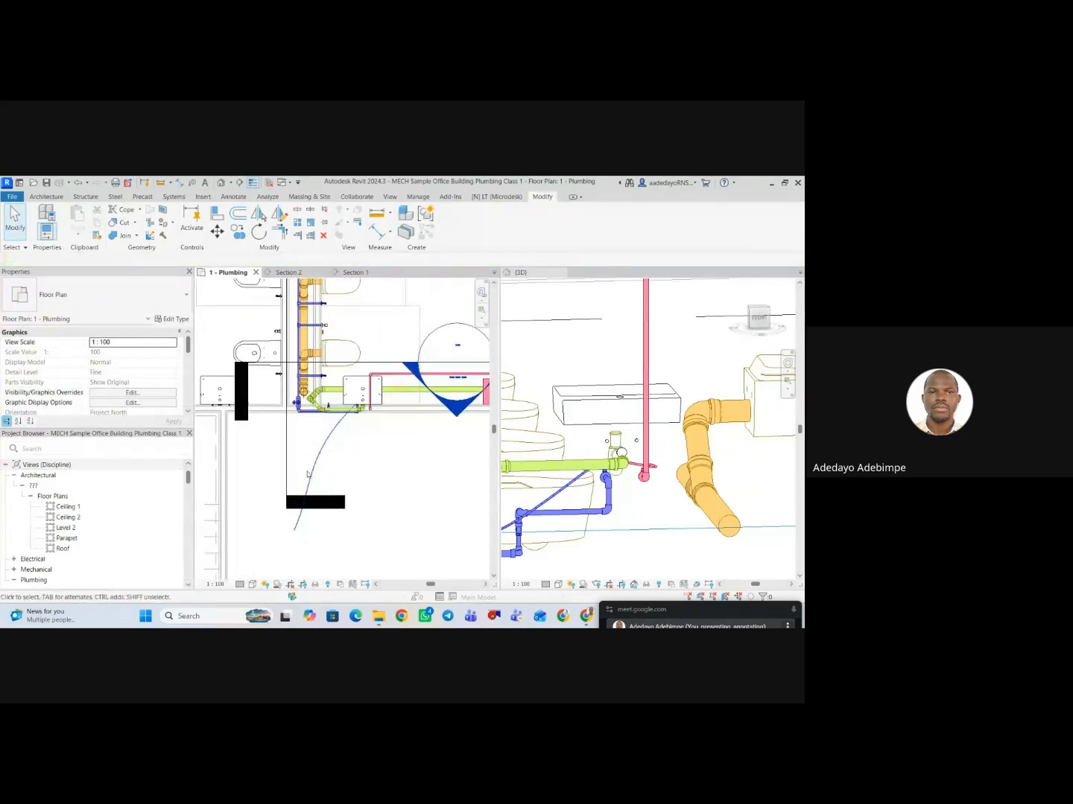
Pull the far end of the cold flex pipe back to beside the corner washbasin in the floor plan.
left_click(314, 483)
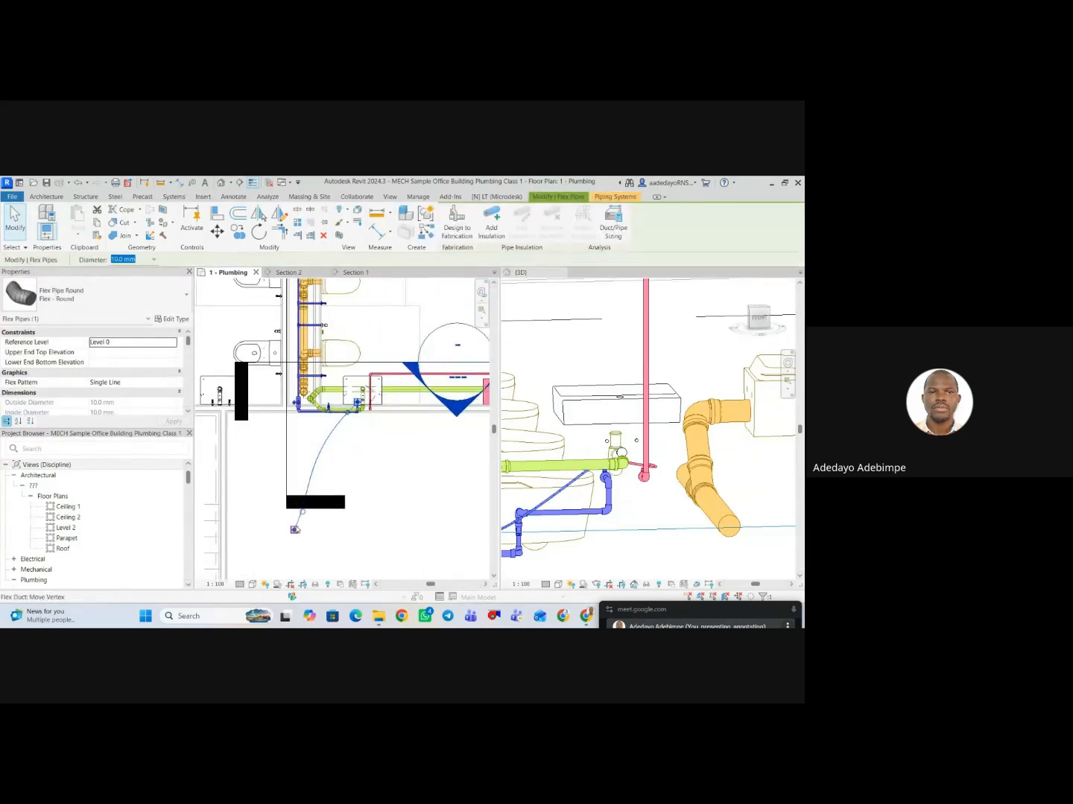
left_click_drag(324, 450, 344, 388)
scroll(331, 428, "up", 2)
scroll(338, 412, "down", 3)
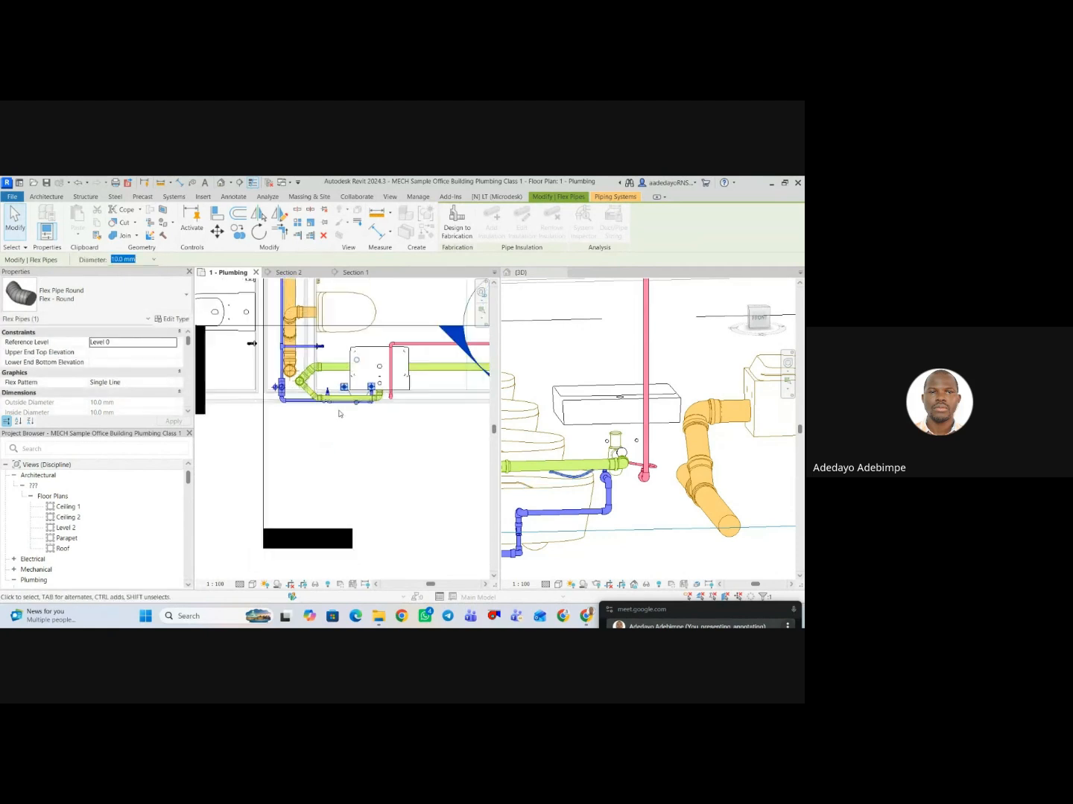
Open the view of the relocated section and examine the washbasin's inlet connectors above the two angle valves.
left_click(439, 418)
double_click(471, 409)
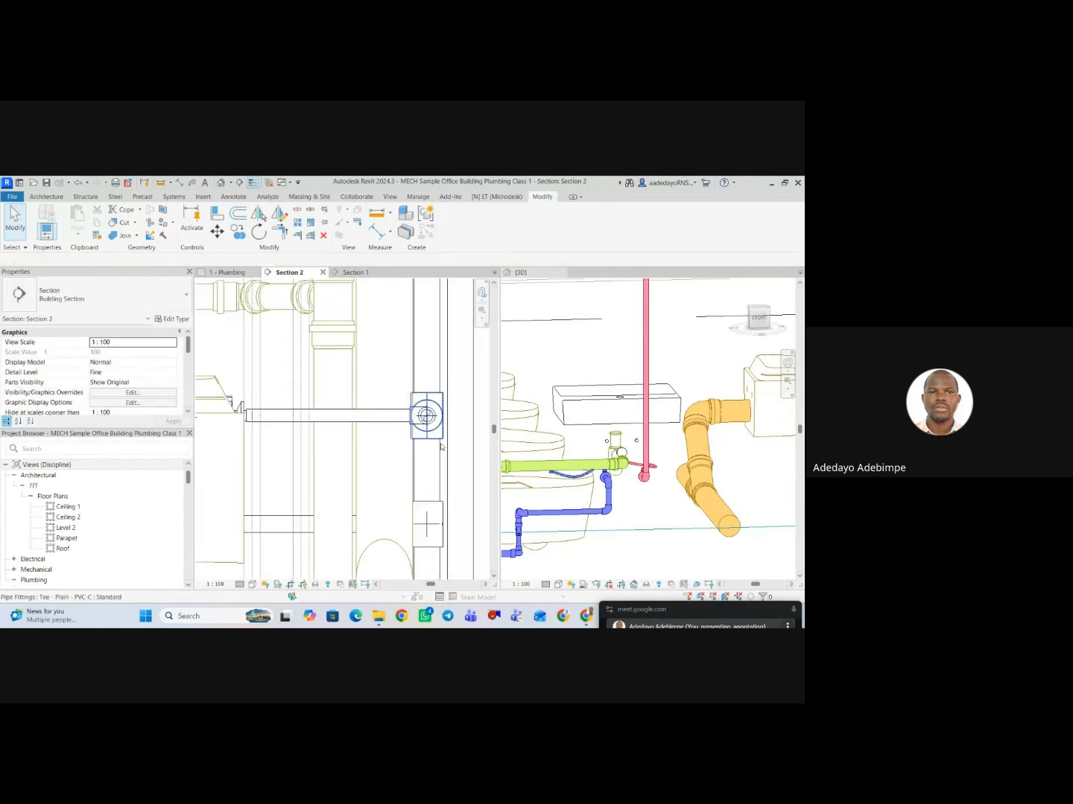
scroll(334, 433, "up", 4)
scroll(335, 433, "up", 2)
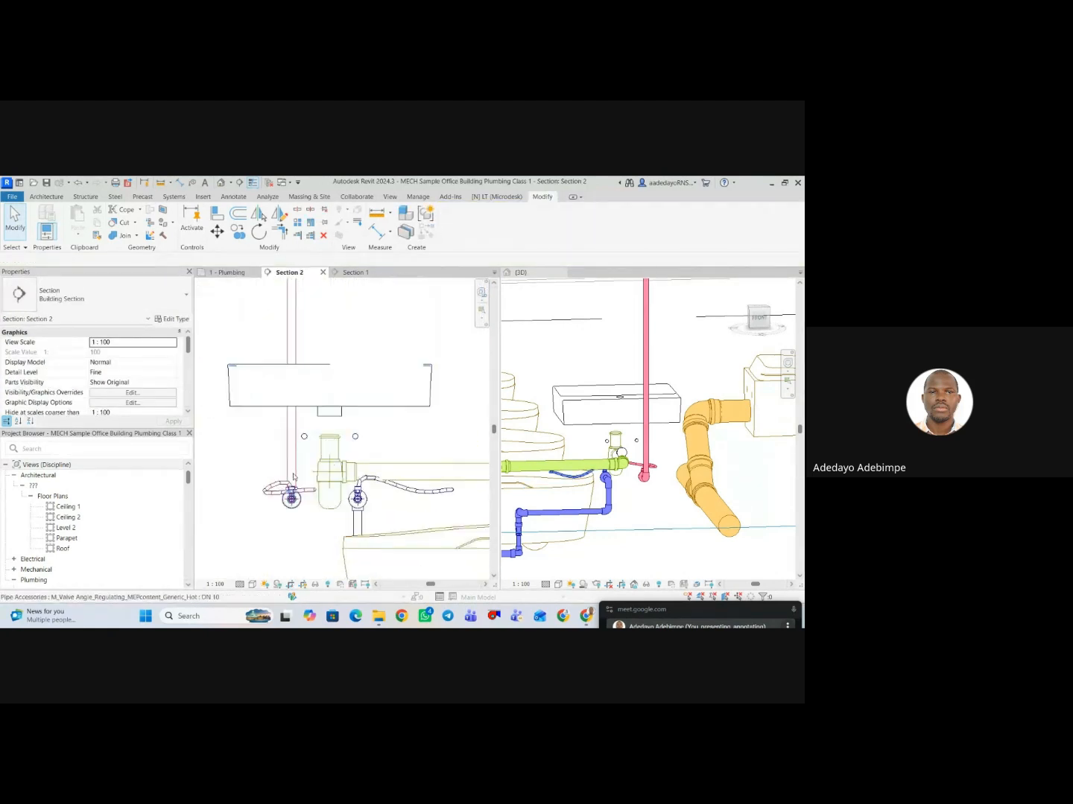
left_click(307, 447)
left_click(307, 448)
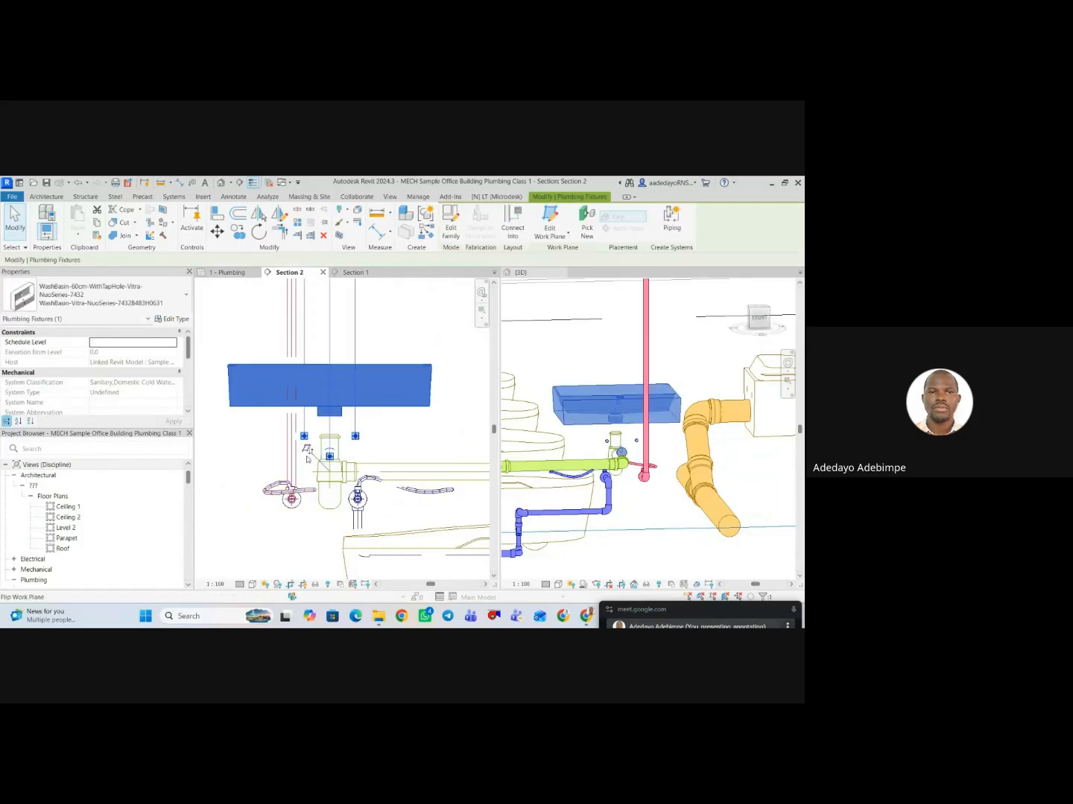
scroll(328, 444, "down", 2)
scroll(329, 441, "up", 2)
scroll(330, 441, "up", 2)
left_click(343, 544)
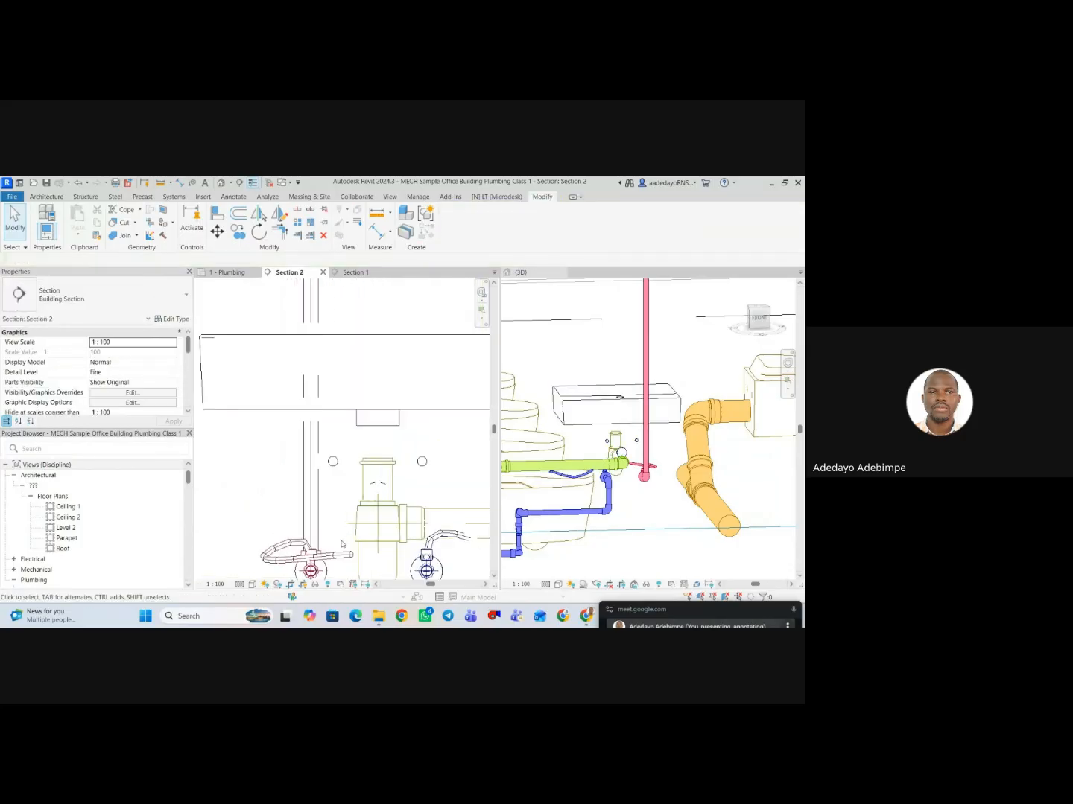
Try to connect the free end of the hot flex pipe to the washbasin's inlet above the hot angle valve.
left_click(272, 562)
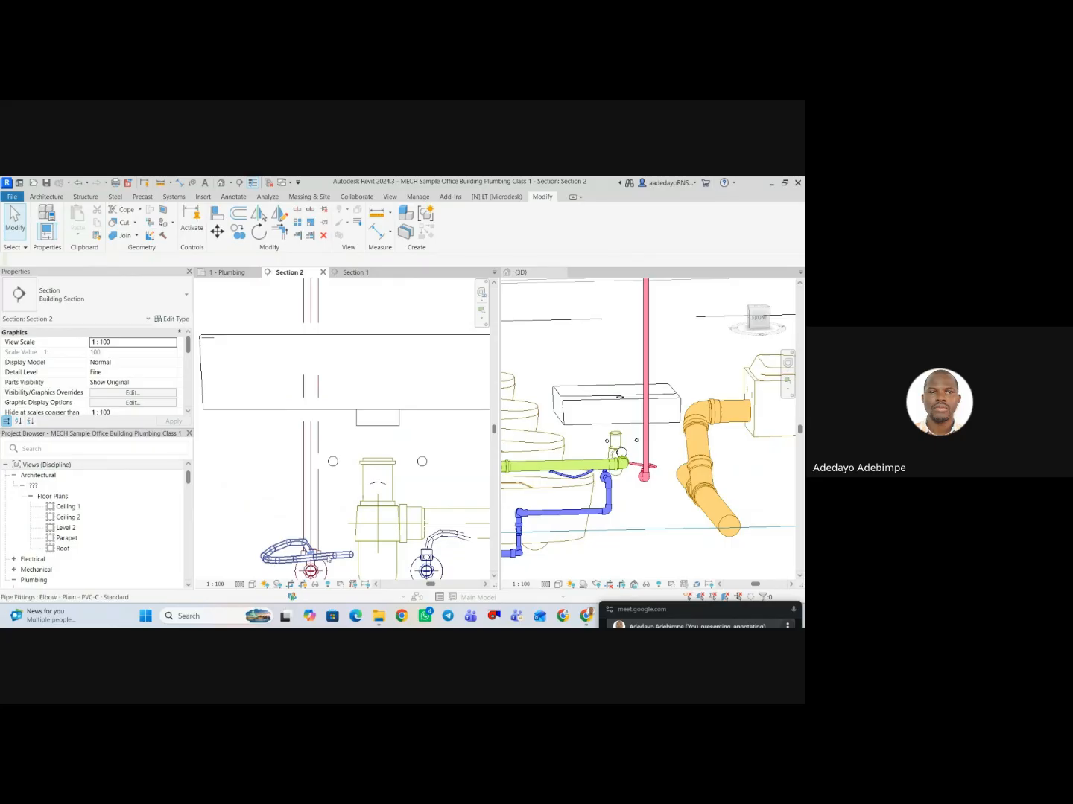
left_click(272, 558)
left_click_drag(307, 544, 335, 463)
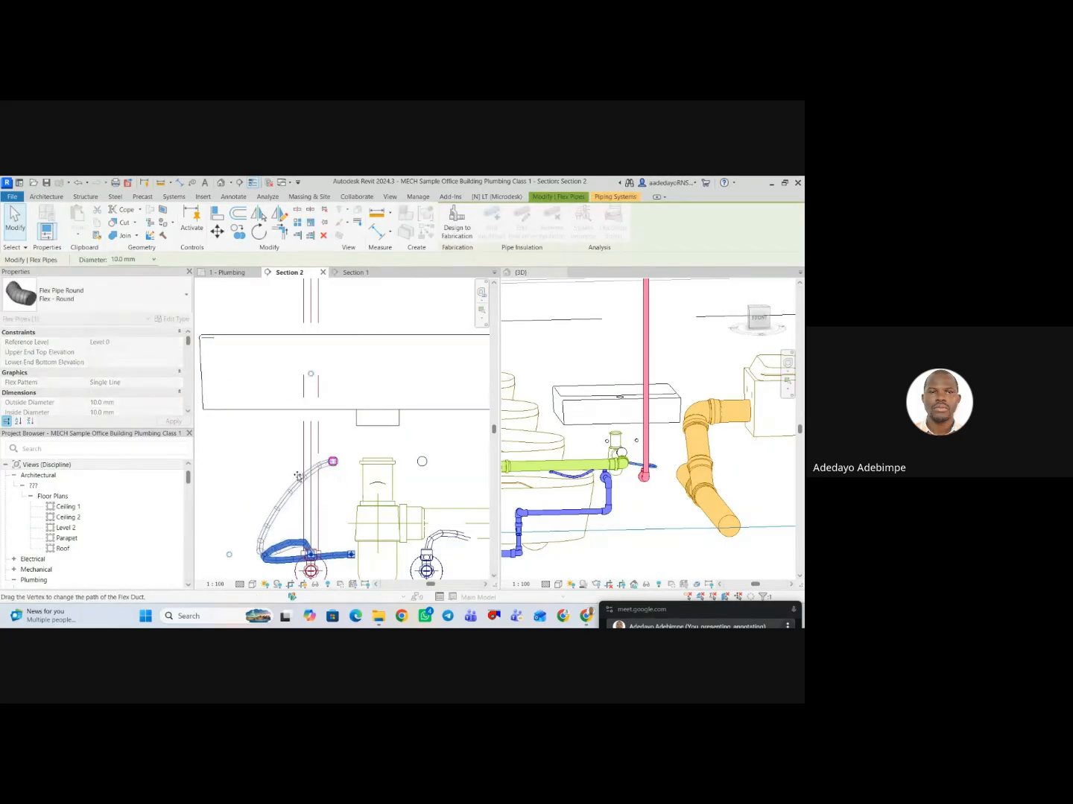
scroll(298, 477, "down", 3)
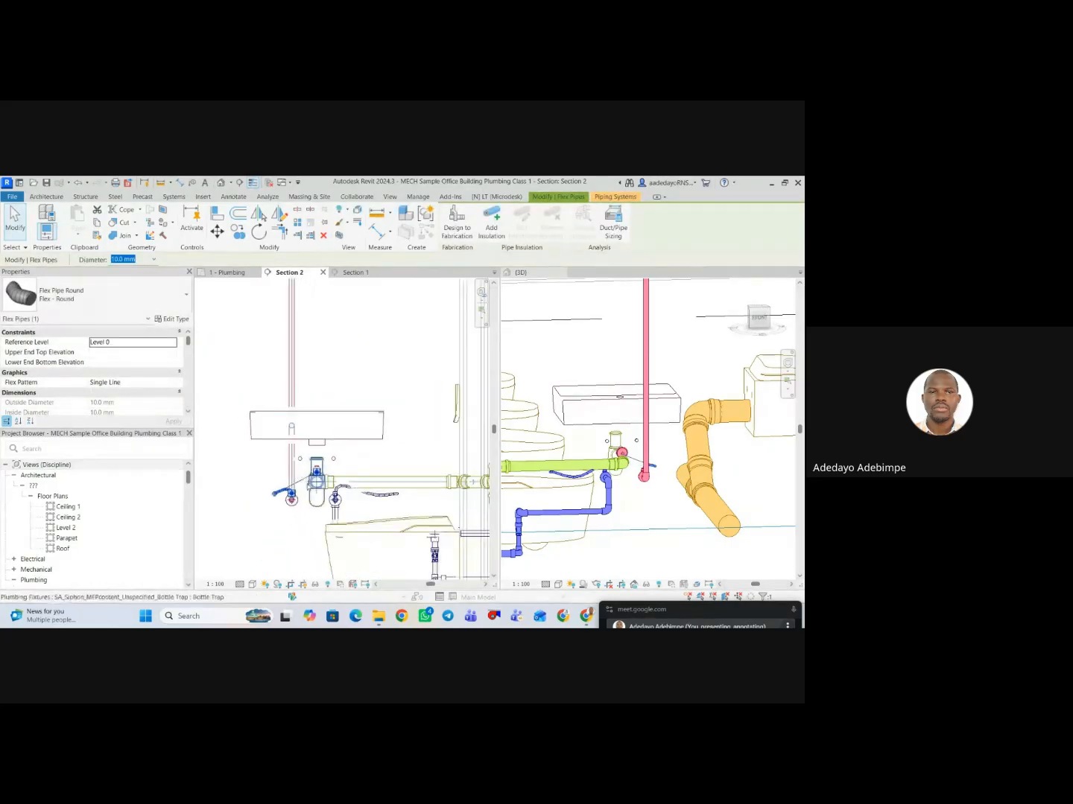
Undo the last connection made with the hot flex pipe's free end.
scroll(302, 475, "up", 3)
key("ctrl+z")
scroll(322, 478, "up", 1)
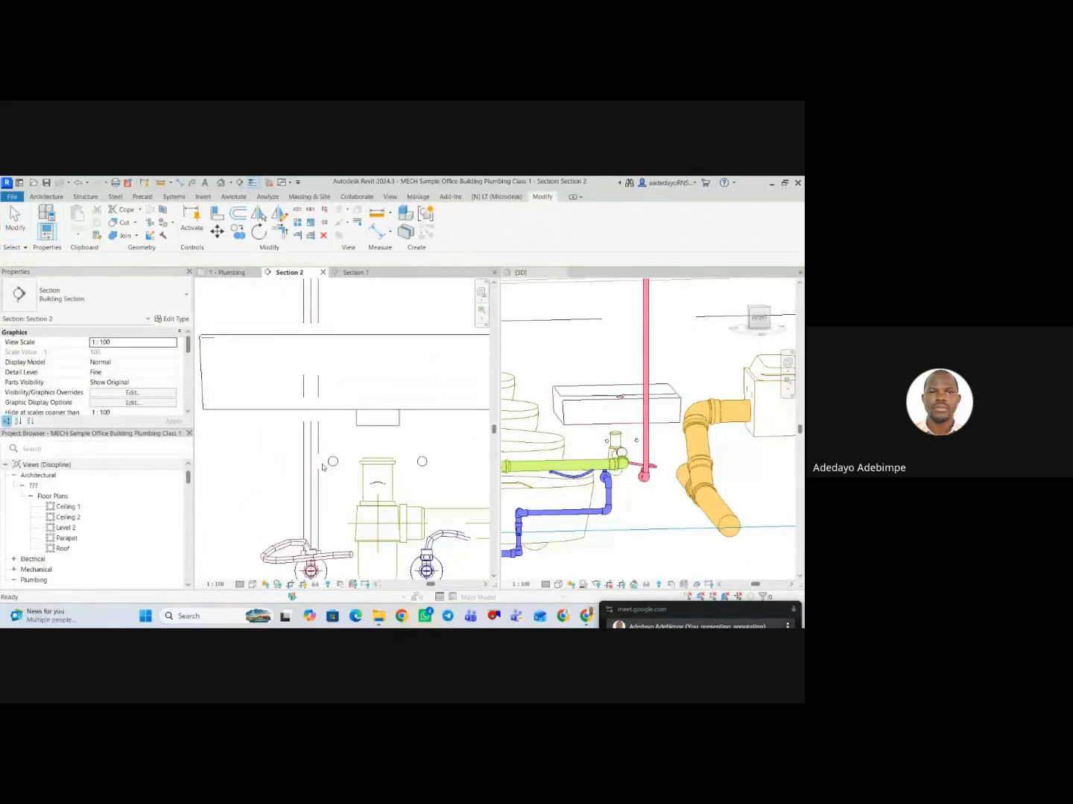
Retry joining the hot flex pipe's free end to the washbasin inlet above its angle valve in the section view, and undo the attempt.
scroll(283, 509, "down", 2)
left_click(339, 493)
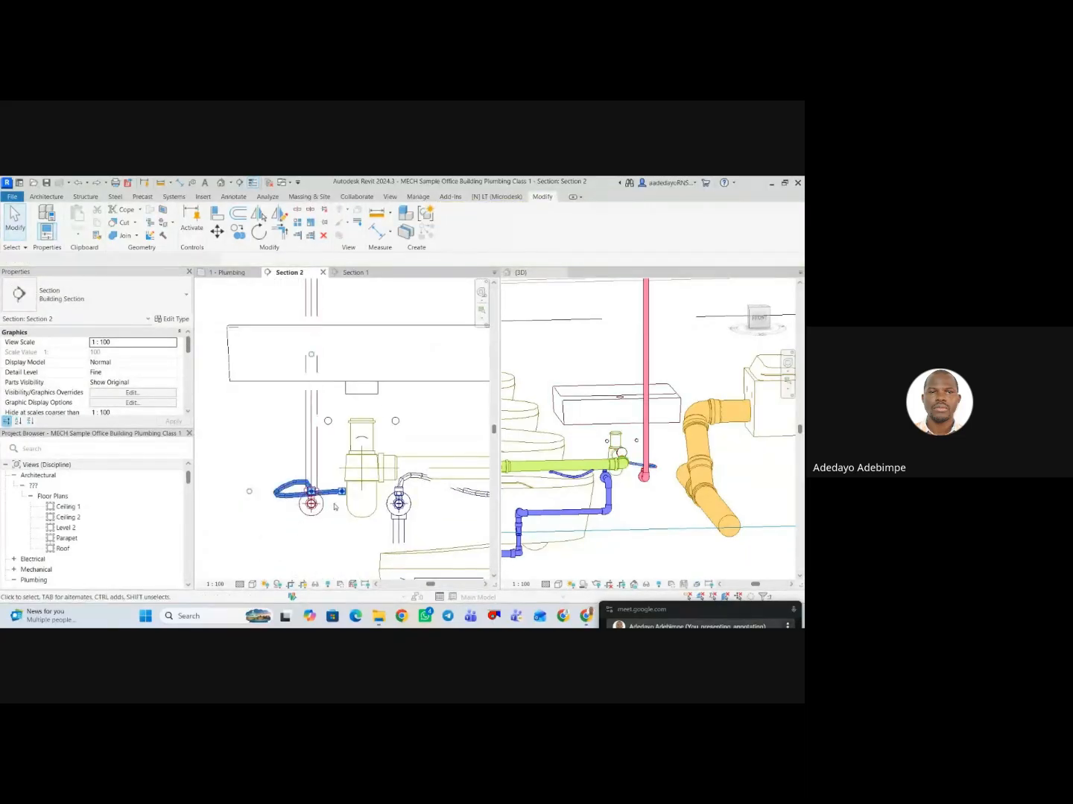
left_click_drag(327, 423, 327, 421)
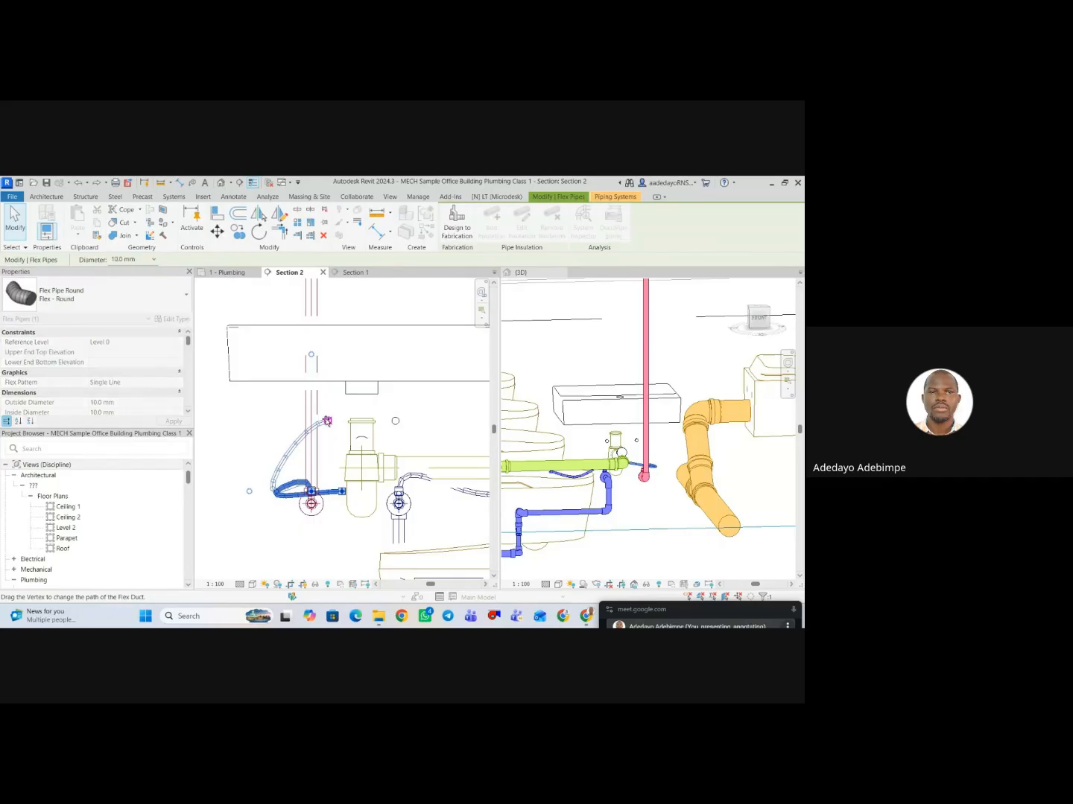
left_click(383, 488)
scroll(383, 488, "down", 2)
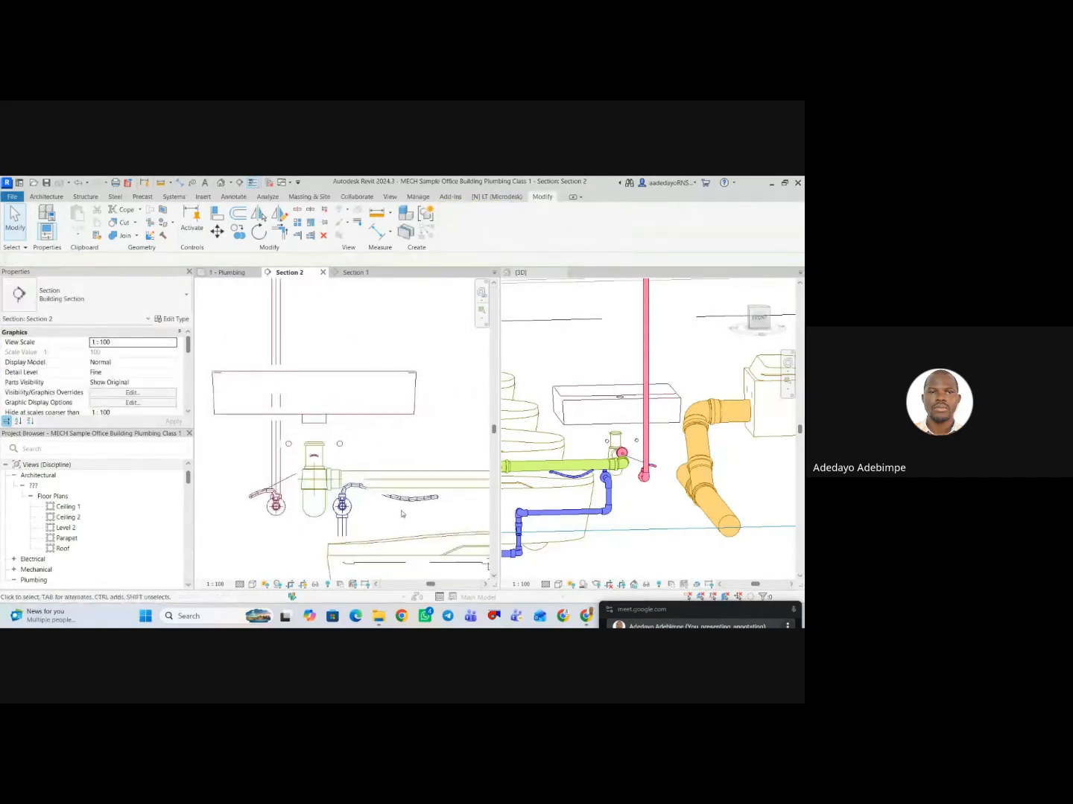
scroll(651, 463, "up", 1)
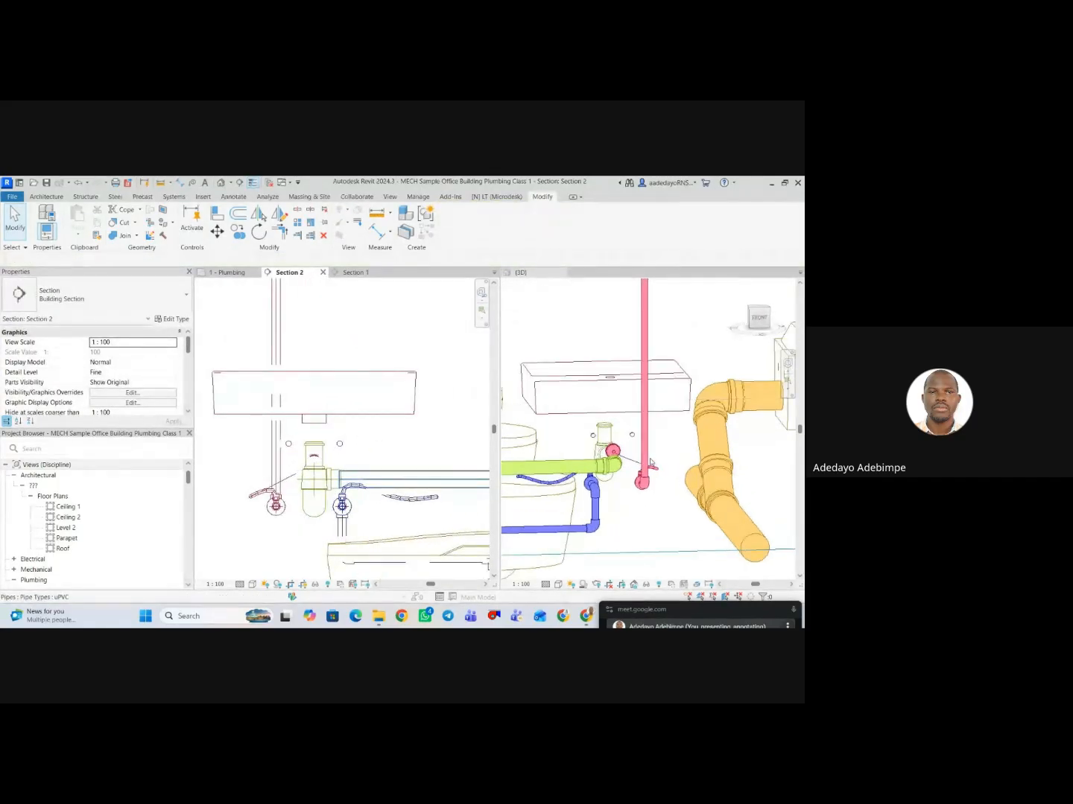
key("ctrl+z")
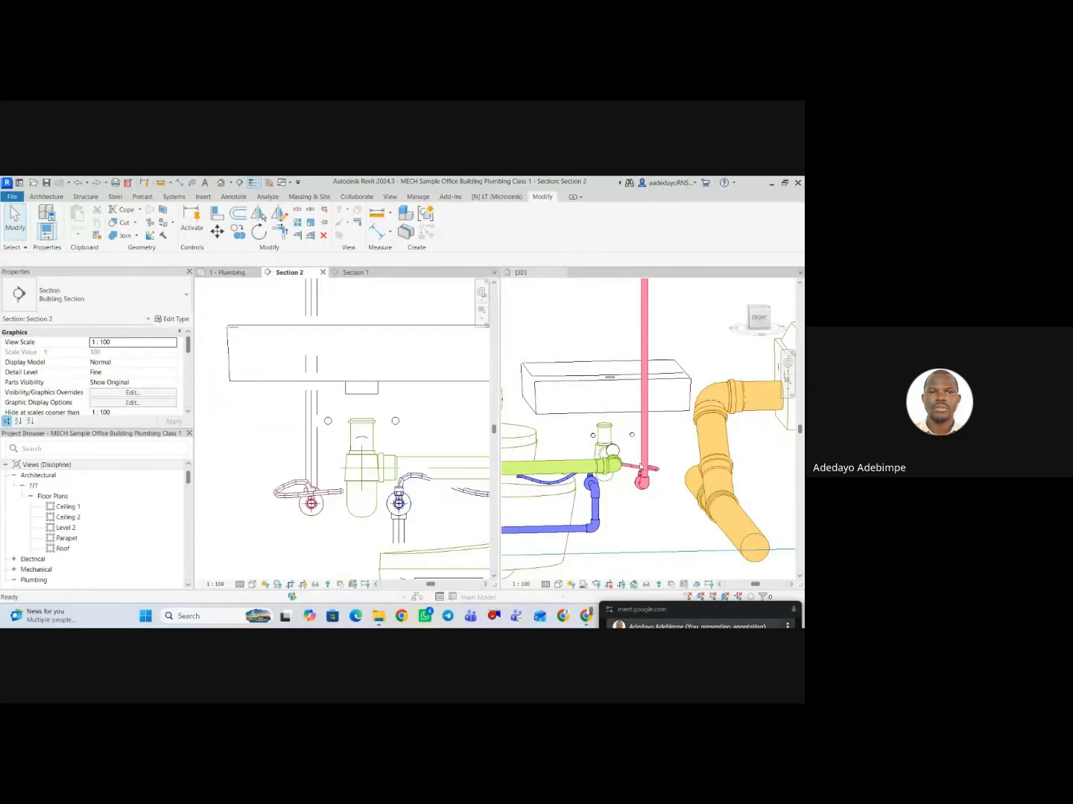
Try to attach the hot flex pipe's free end to the washbasin's water inlet in the front-facing 3D view.
scroll(629, 473, "up", 2)
left_click(673, 484)
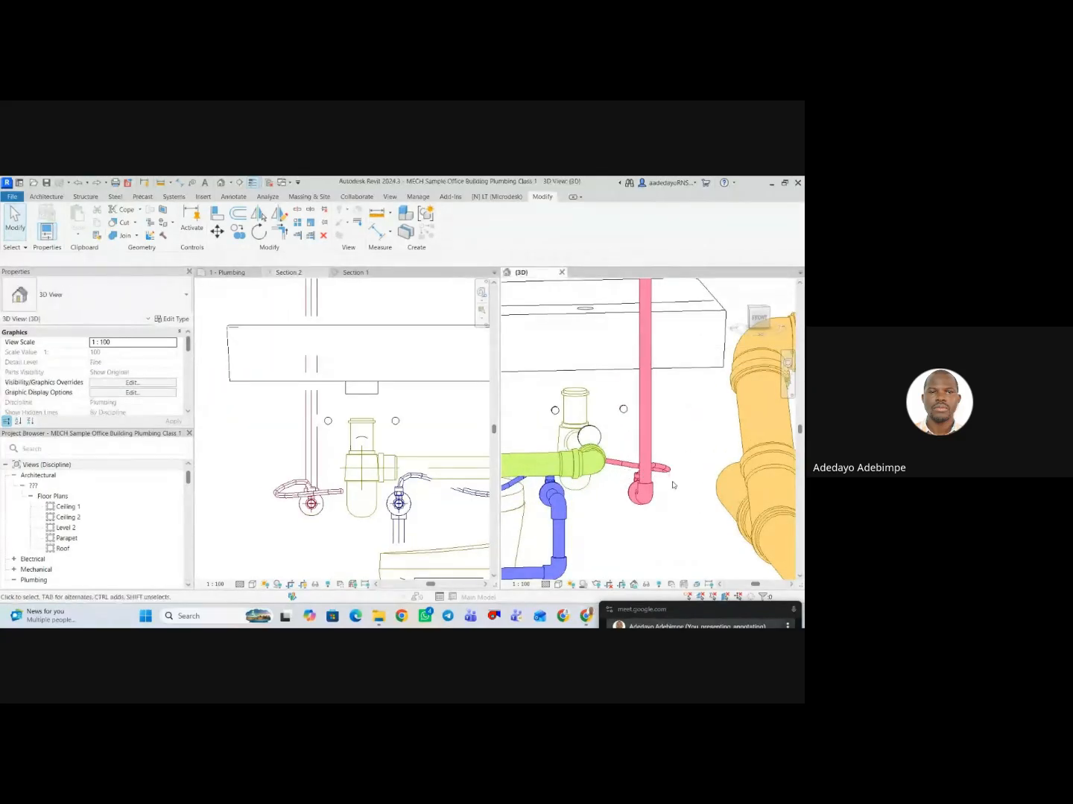
left_click(605, 461)
left_click_drag(591, 458, 618, 424)
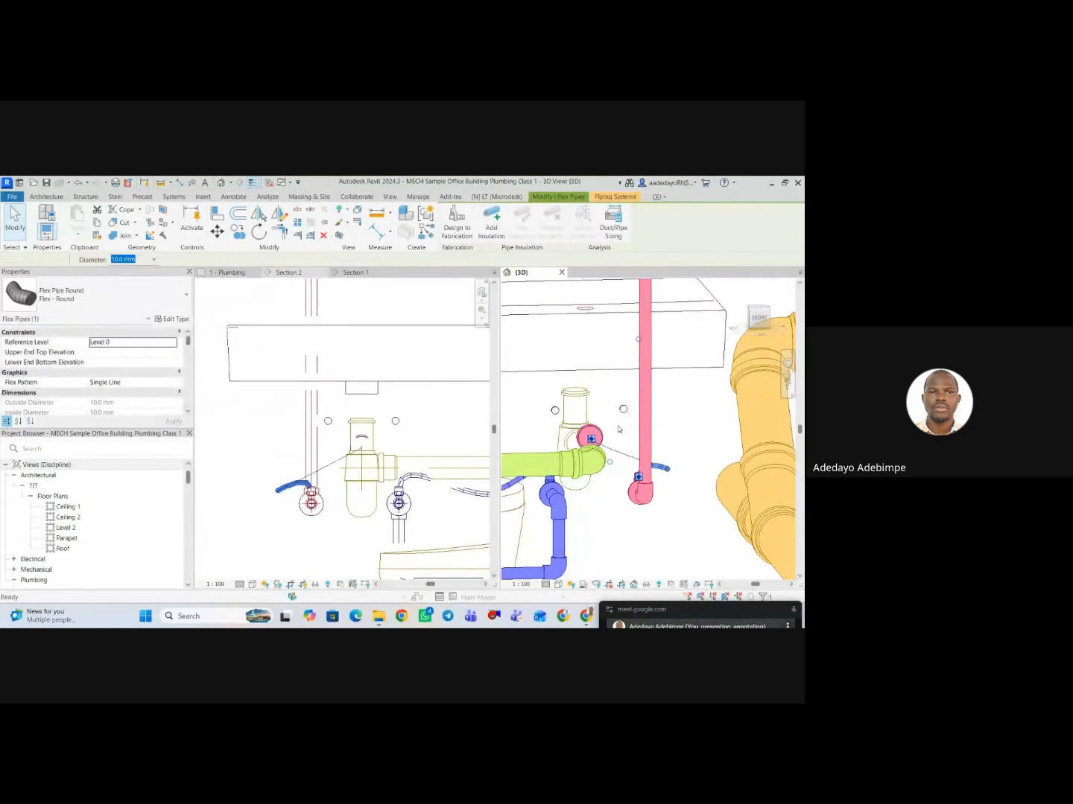
left_click(618, 429)
Select the corner washbasin and examine its water and drain connectors in the 3D and section views.
left_click(610, 371)
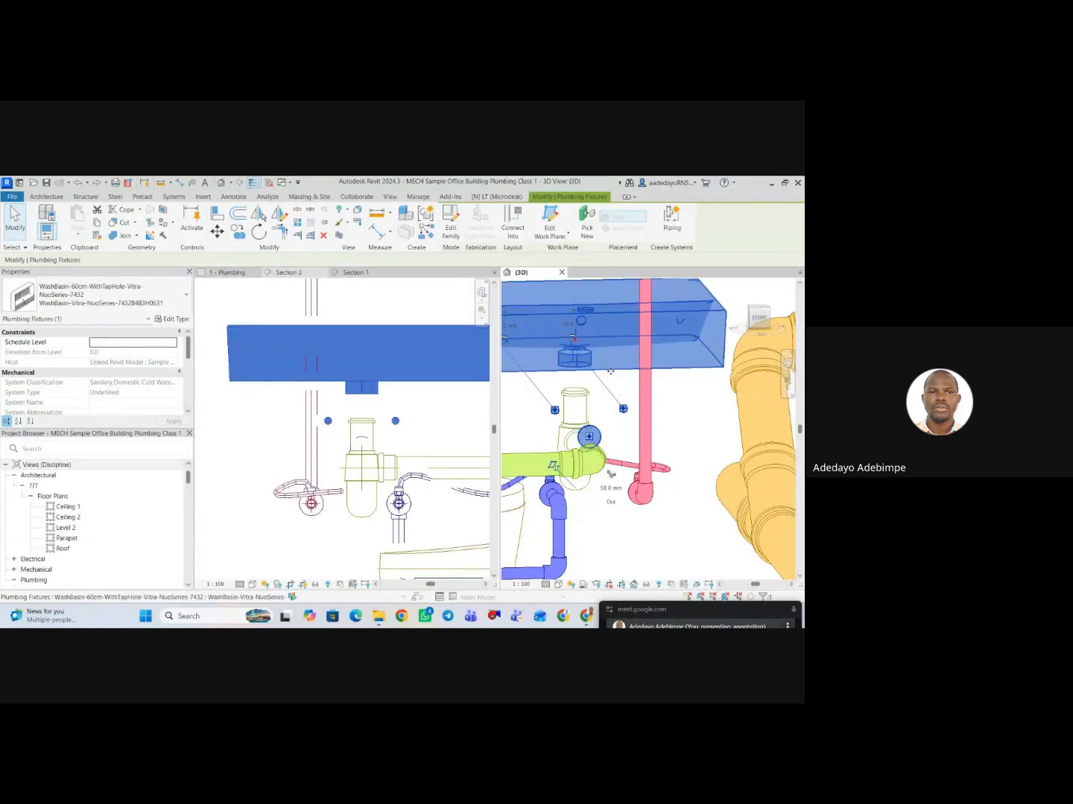
scroll(333, 484, "down", 3)
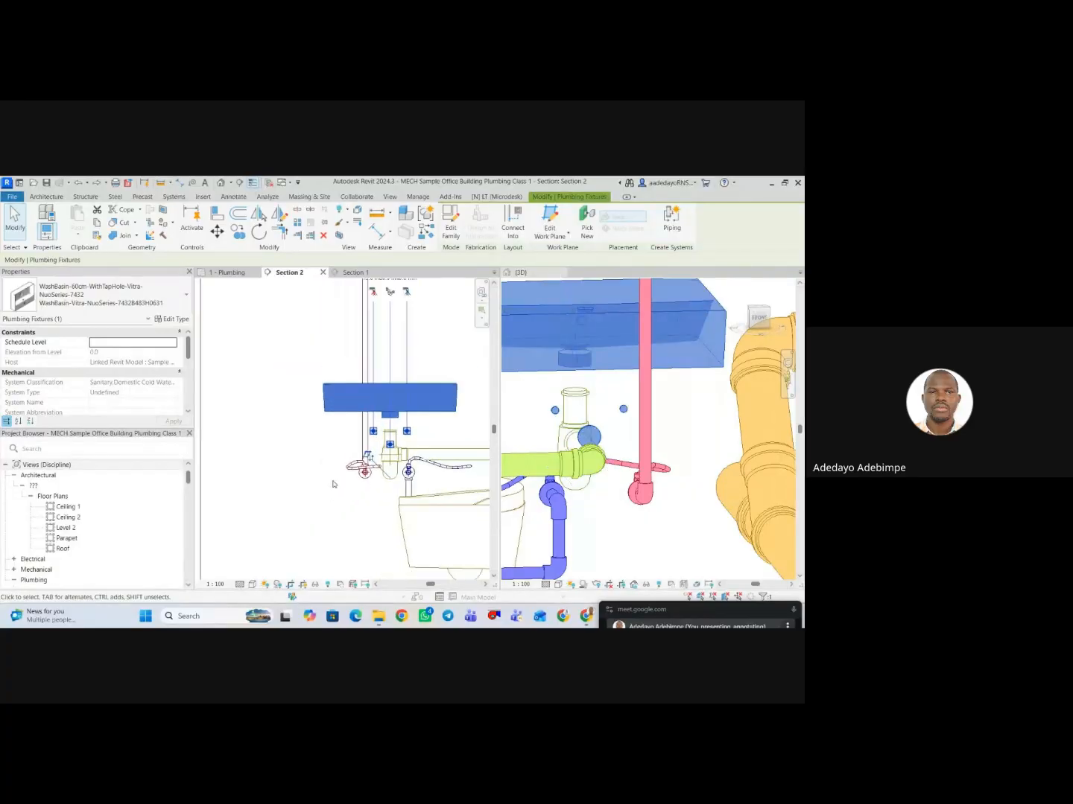
scroll(381, 445, "up", 2)
scroll(386, 439, "down", 4)
left_click(385, 441)
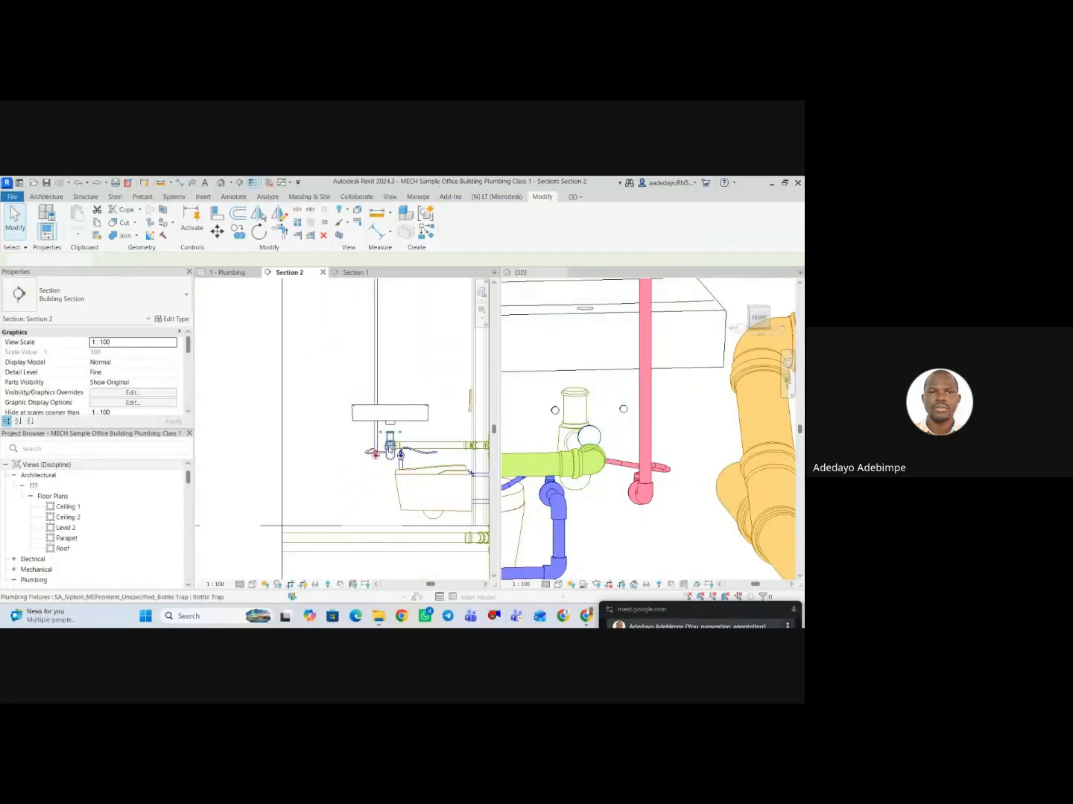
Try to connect the hot flex pipe's free end to the washbasin inlet from an angled 3D view above the basin.
scroll(614, 486, "down", 1)
middle_click_drag(673, 494, 618, 510, "shift")
left_click(626, 484)
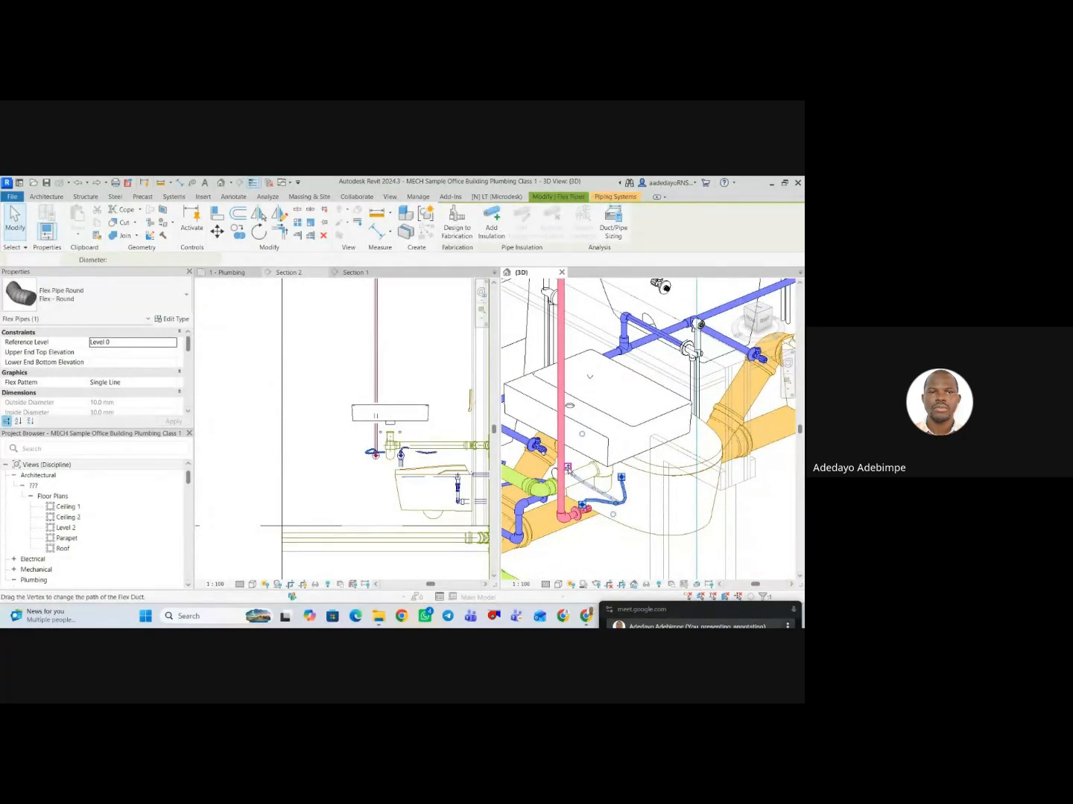
left_click_drag(570, 480, 568, 479)
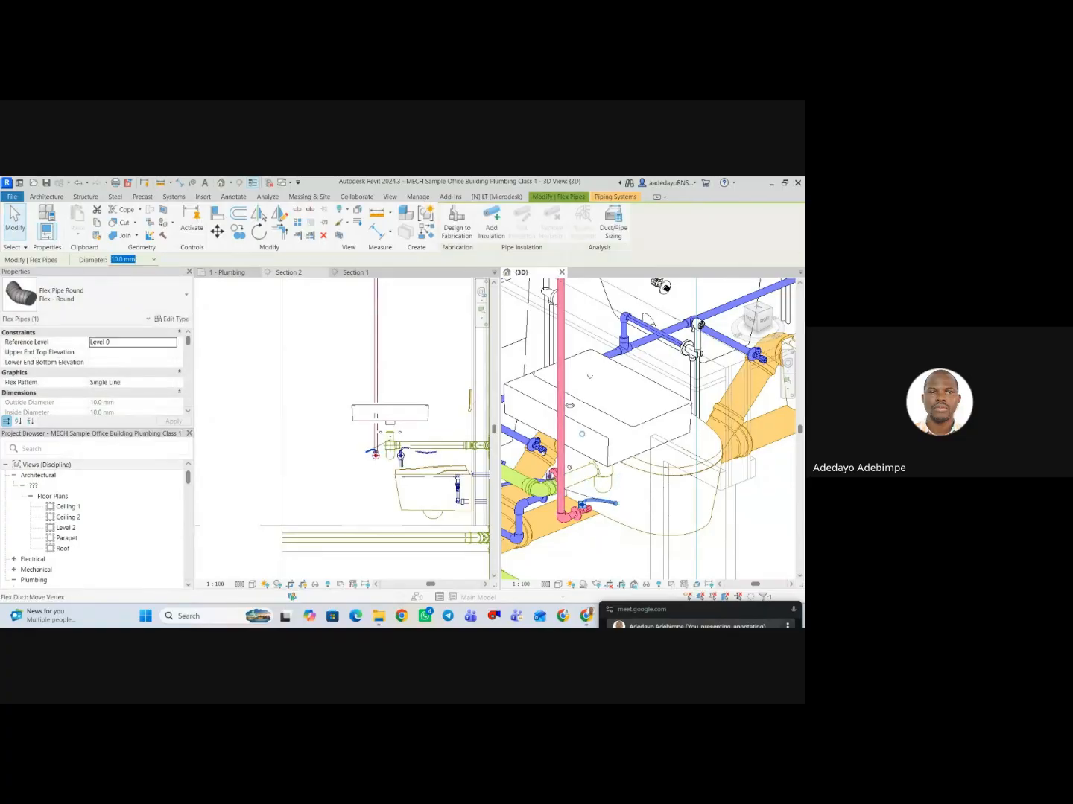
scroll(594, 476, "down", 1)
middle_click_drag(593, 477, 625, 473)
key("Escape")
Select the corner washbasin in 3D and examine its inlet and drain connectors up close beneath the basin.
left_click(632, 438)
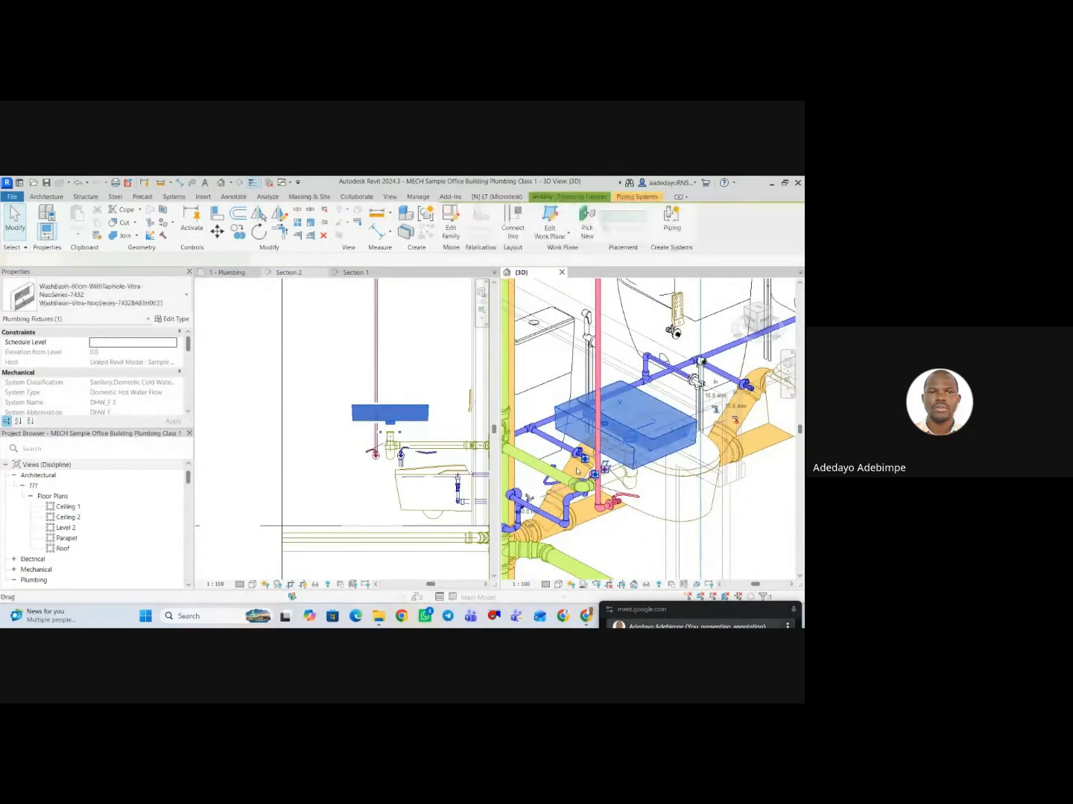
scroll(642, 481, "up", 5)
scroll(642, 481, "up", 2)
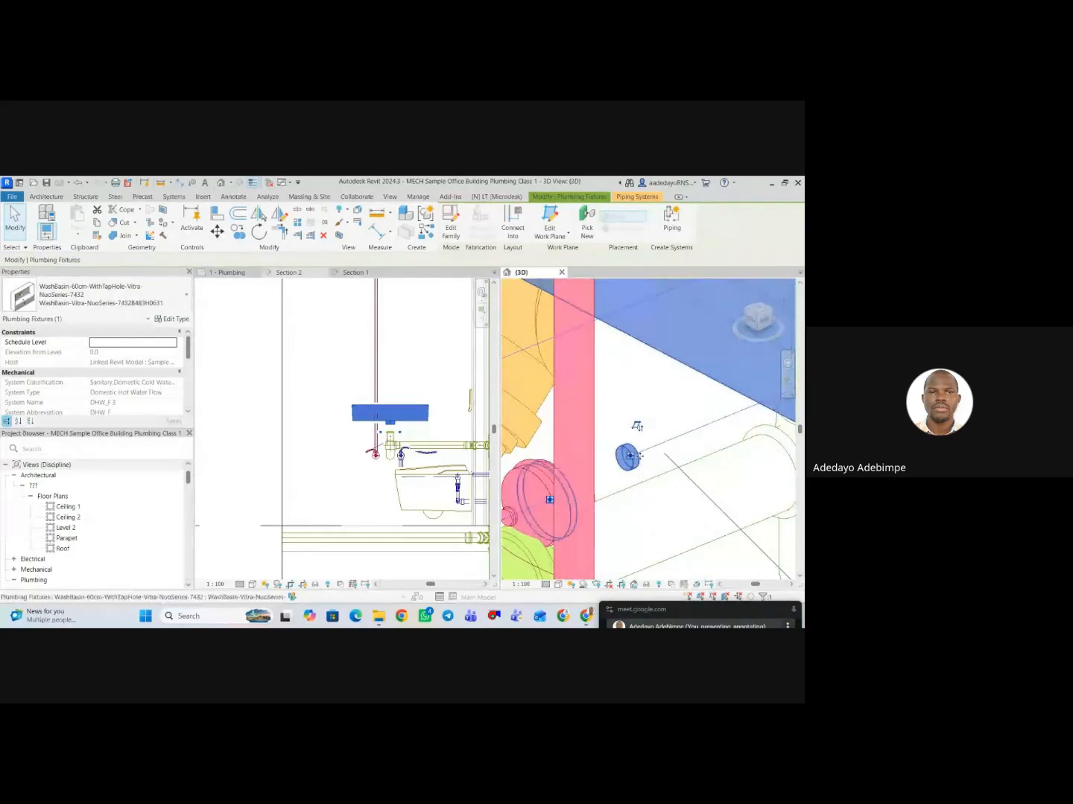
scroll(644, 475, "down", 3)
scroll(644, 471, "down", 3)
key("Escape")
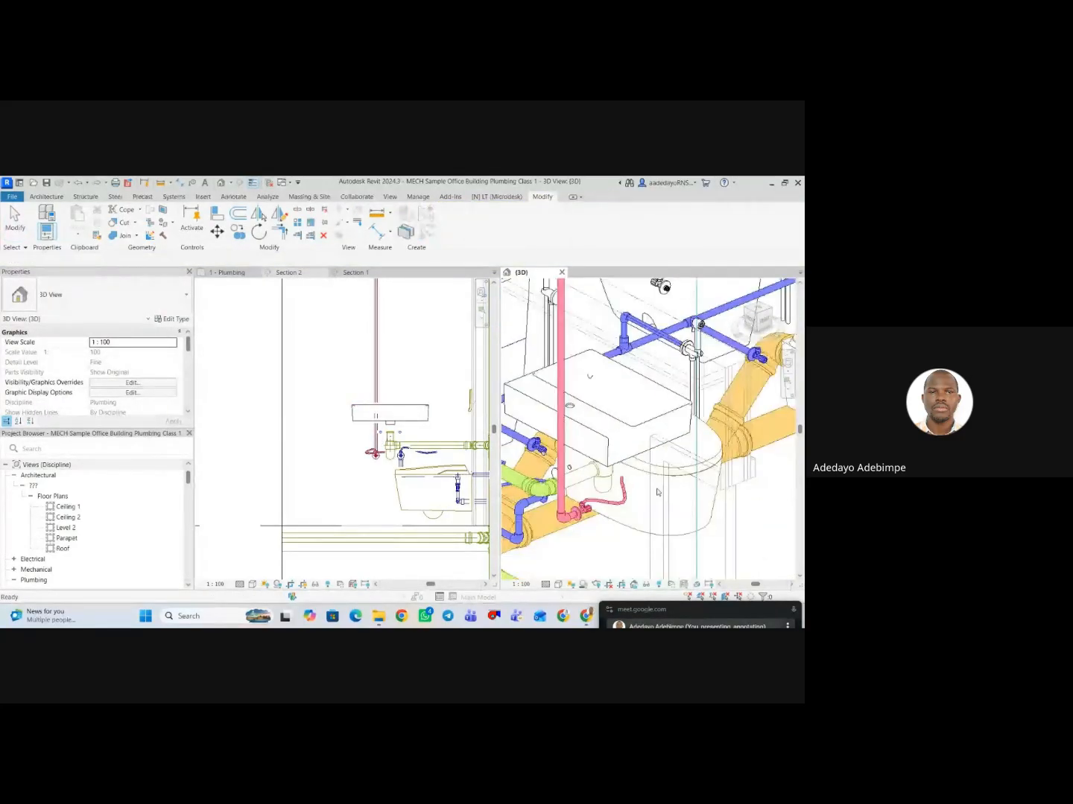
Try to connect the hot flex pipe's free end to the washbasin inlet from behind the basin in 3D.
scroll(674, 506, "down", 2)
middle_click_drag(653, 530, 599, 486, "shift")
scroll(598, 487, "up", 3)
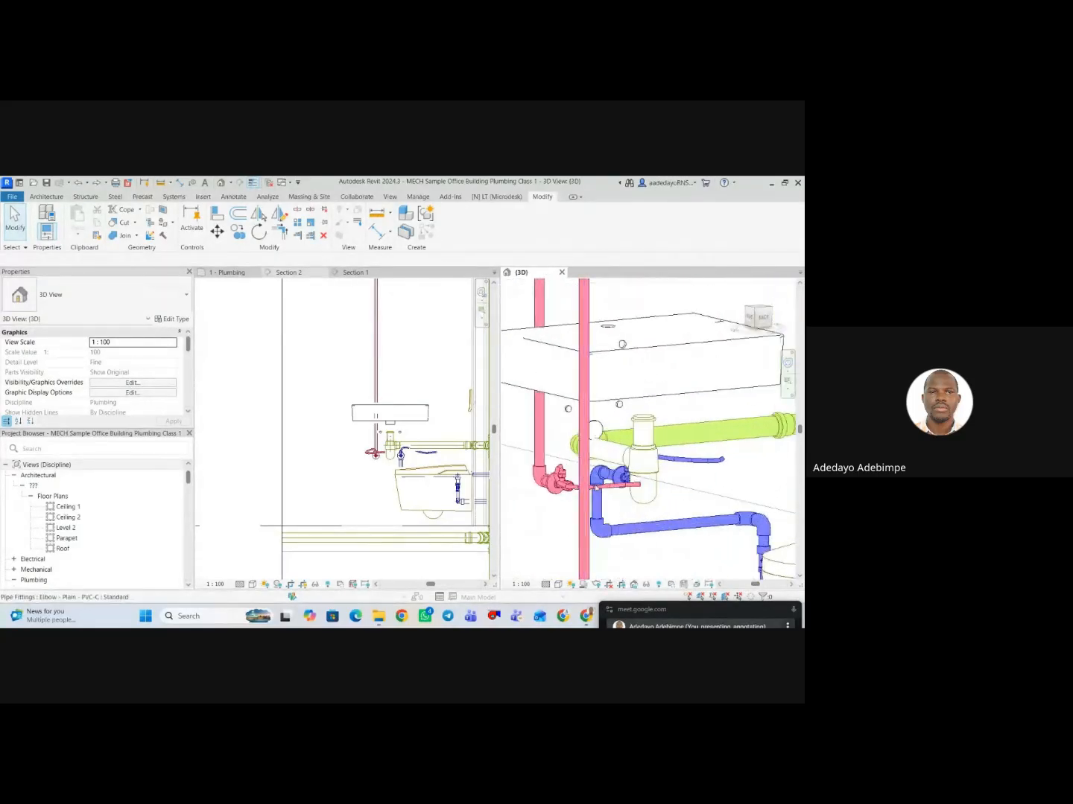
left_click(615, 488)
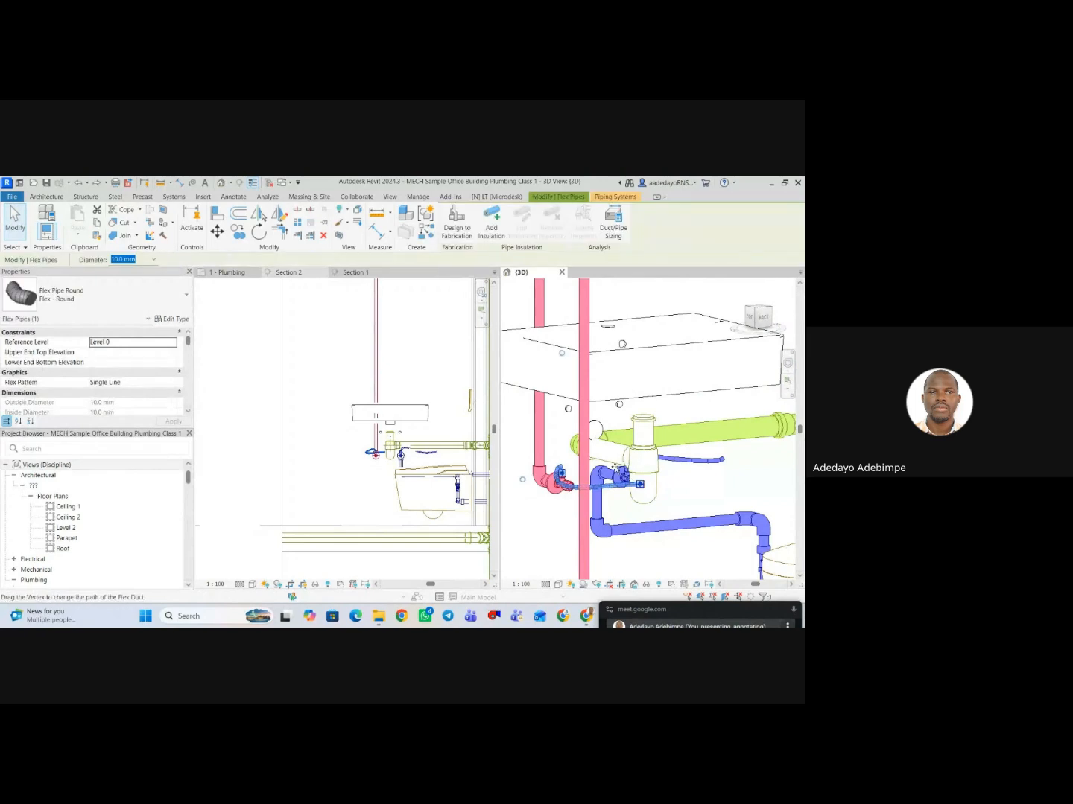
left_click_drag(639, 484, 560, 414)
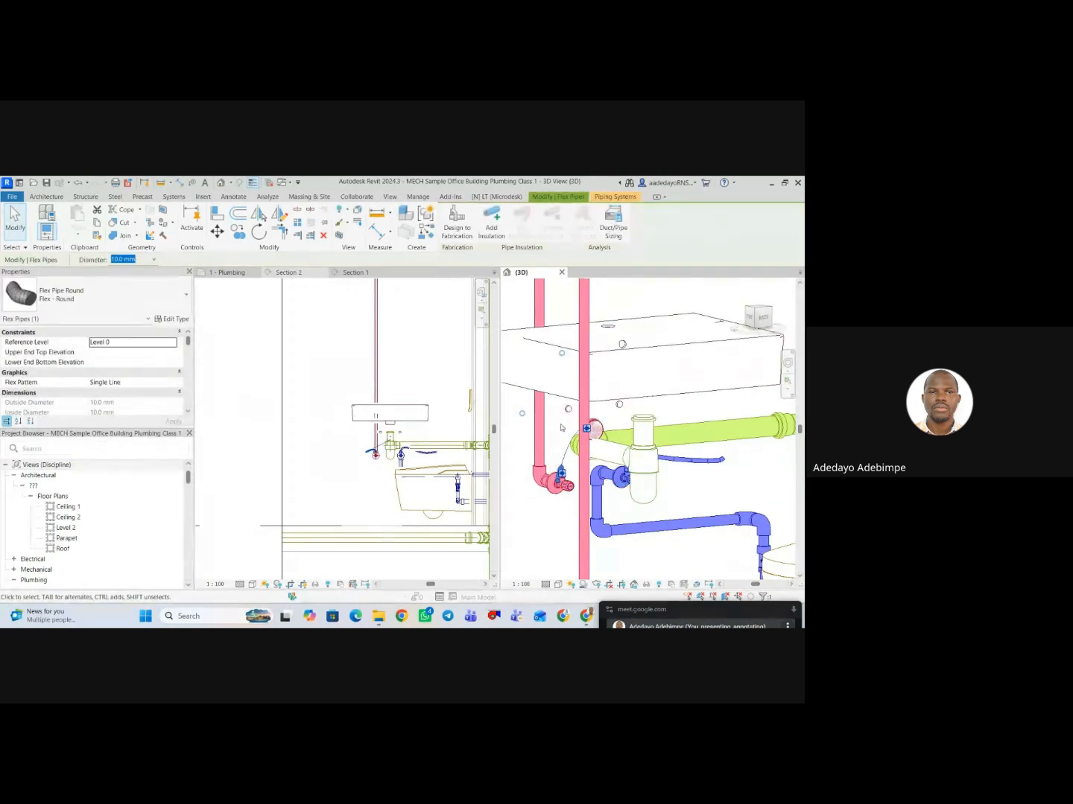
scroll(611, 453, "down", 2)
key("Escape")
scroll(540, 443, "down", 4)
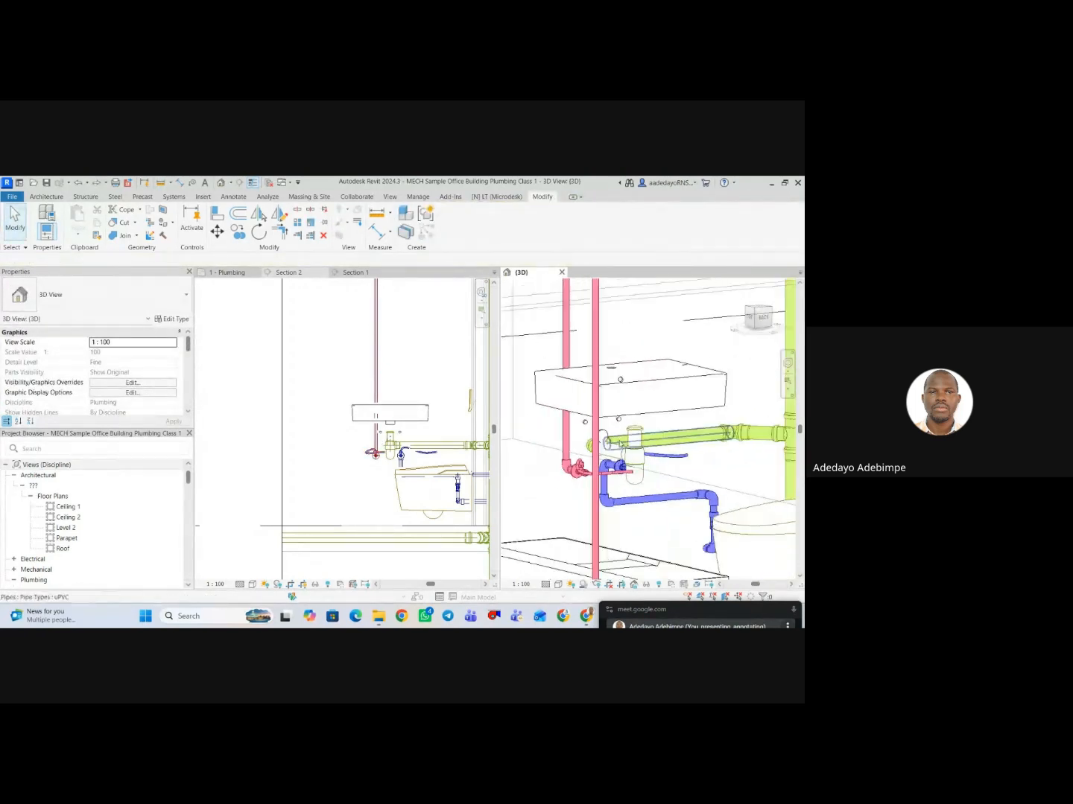
Open the corner washbasin's family, WashBasin-60cm-WithTapHole-Vitra-NuoSeries-7432, for editing.
middle_click_drag(534, 450, 575, 444, "shift")
left_click(573, 439)
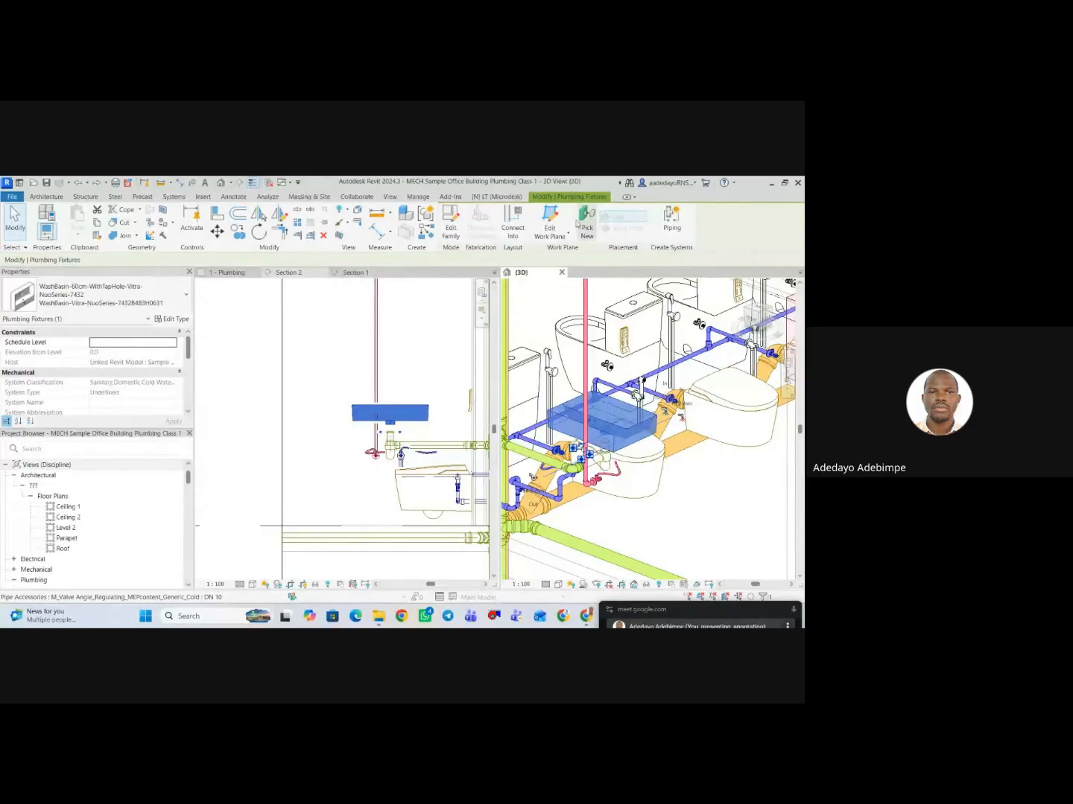
left_click(450, 231)
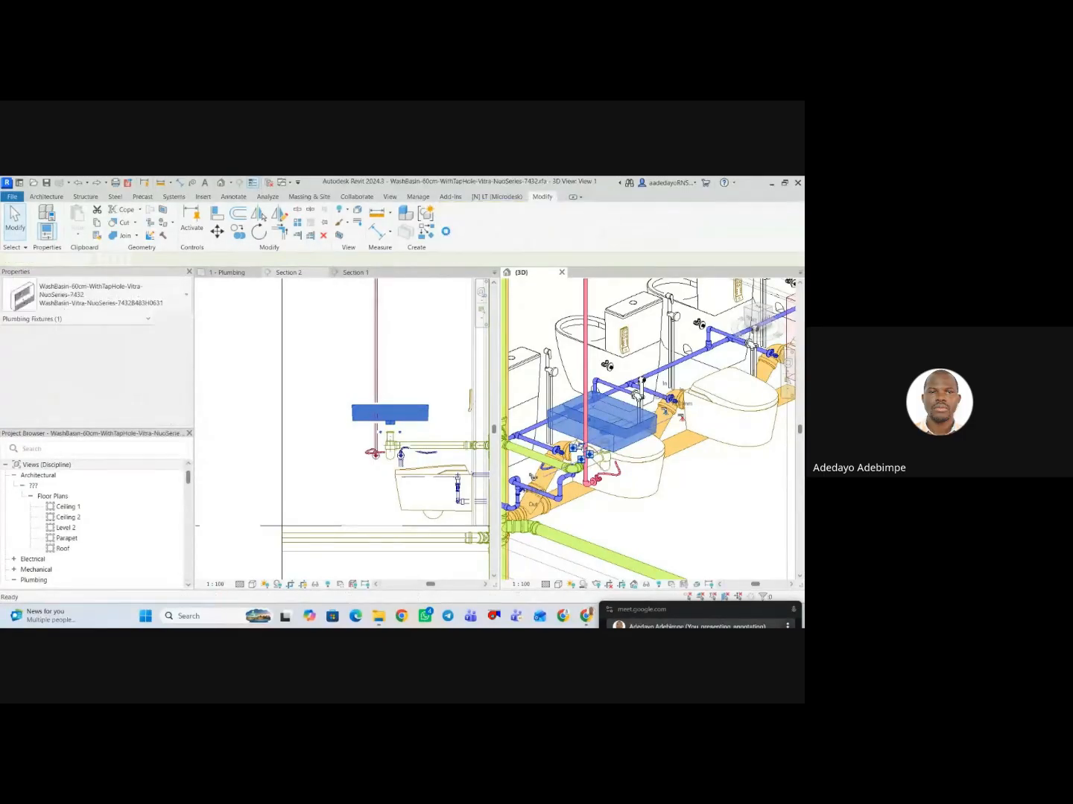
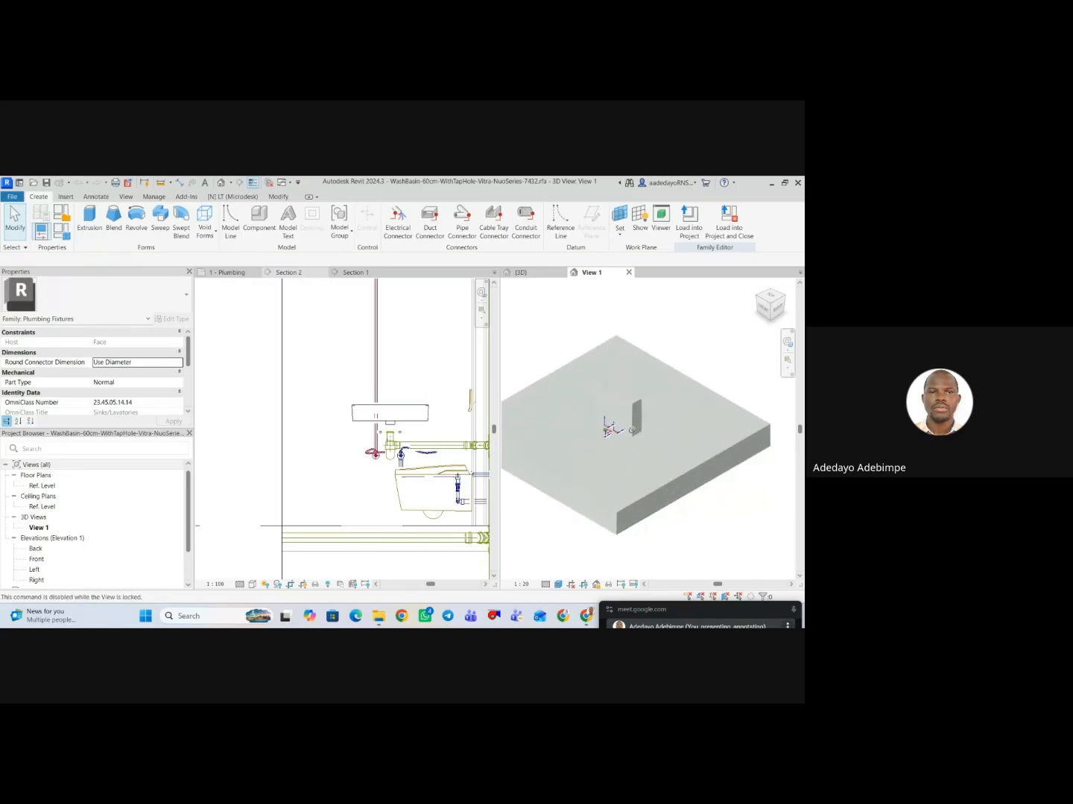
Examine the washbasin family and its connectors in View 1 and the default 3D view.
scroll(534, 351, "up", 6)
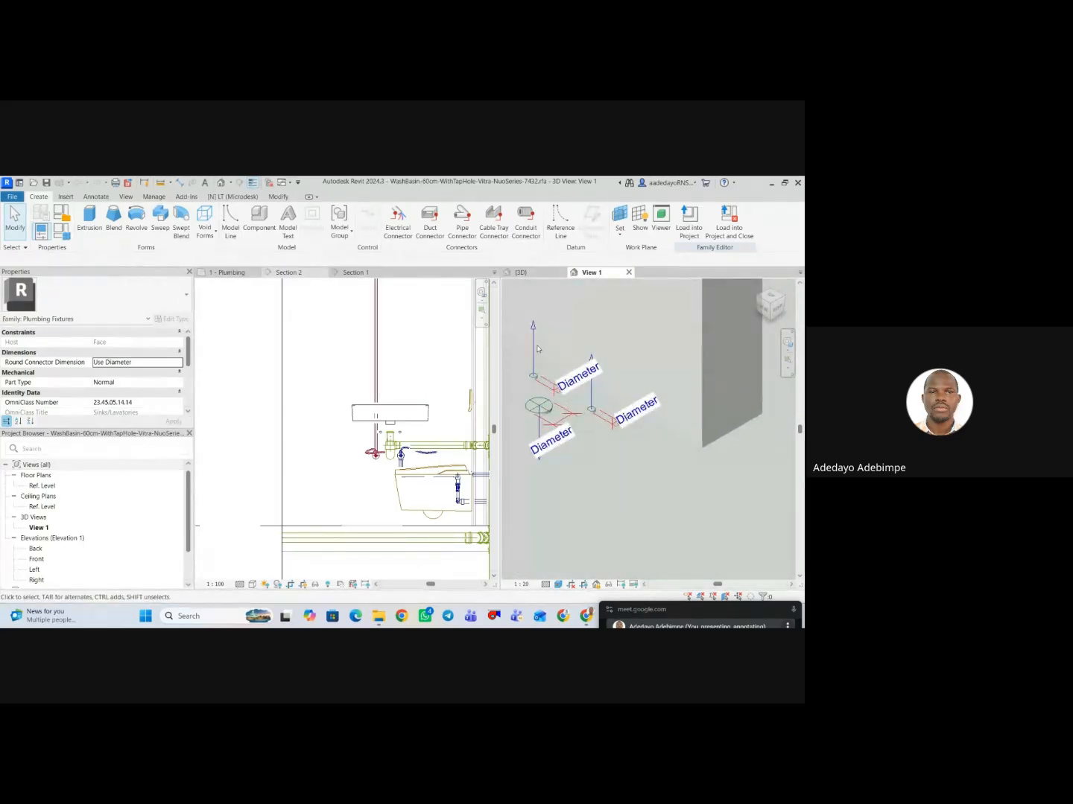
scroll(599, 394, "down", 3)
scroll(595, 394, "down", 5)
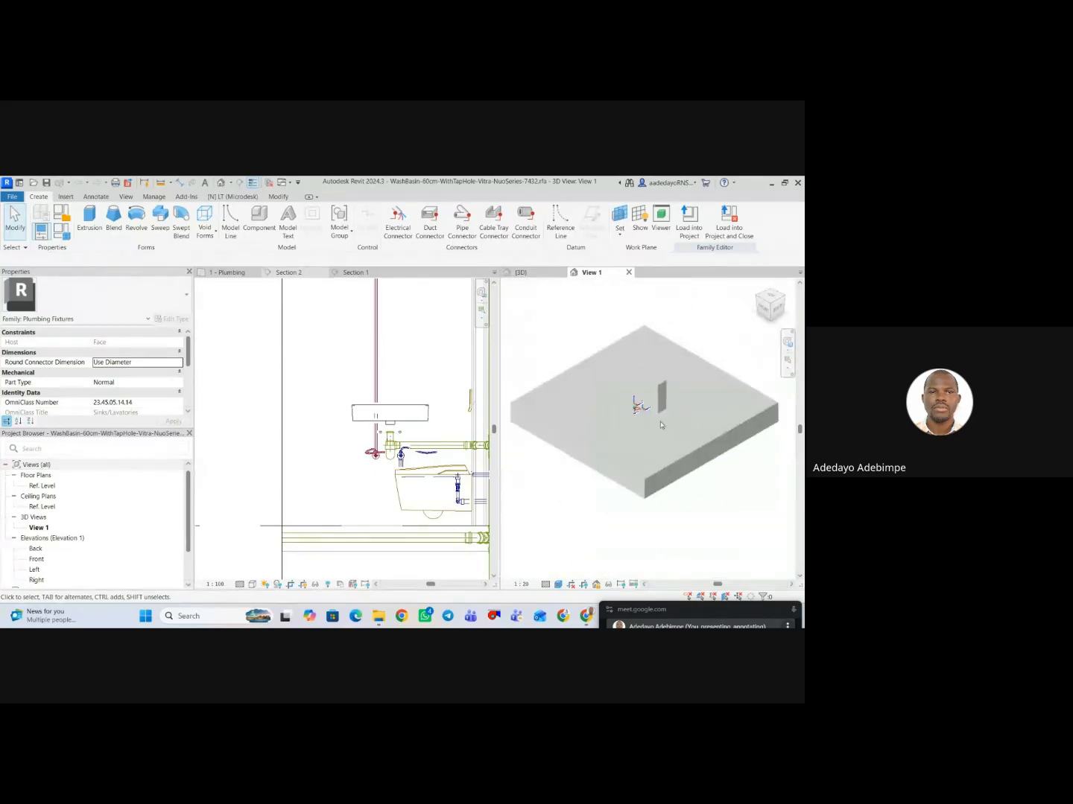
scroll(707, 480, "down", 3)
scroll(635, 336, "down", 1)
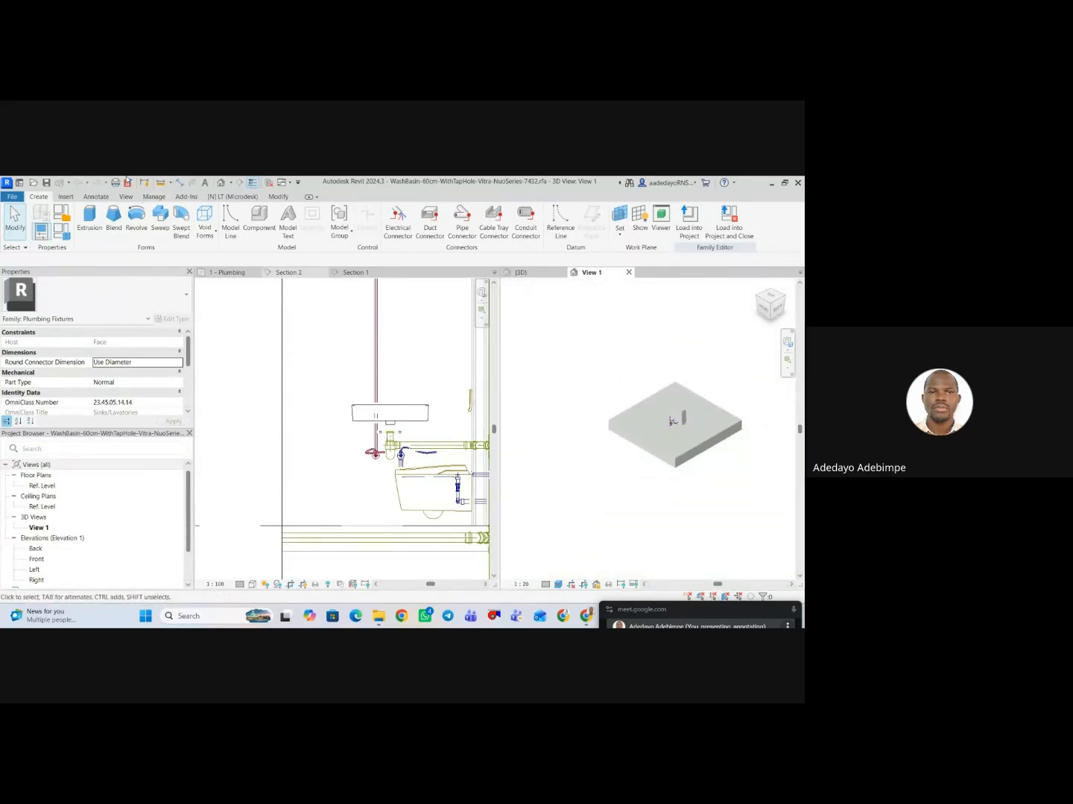
left_click(222, 184)
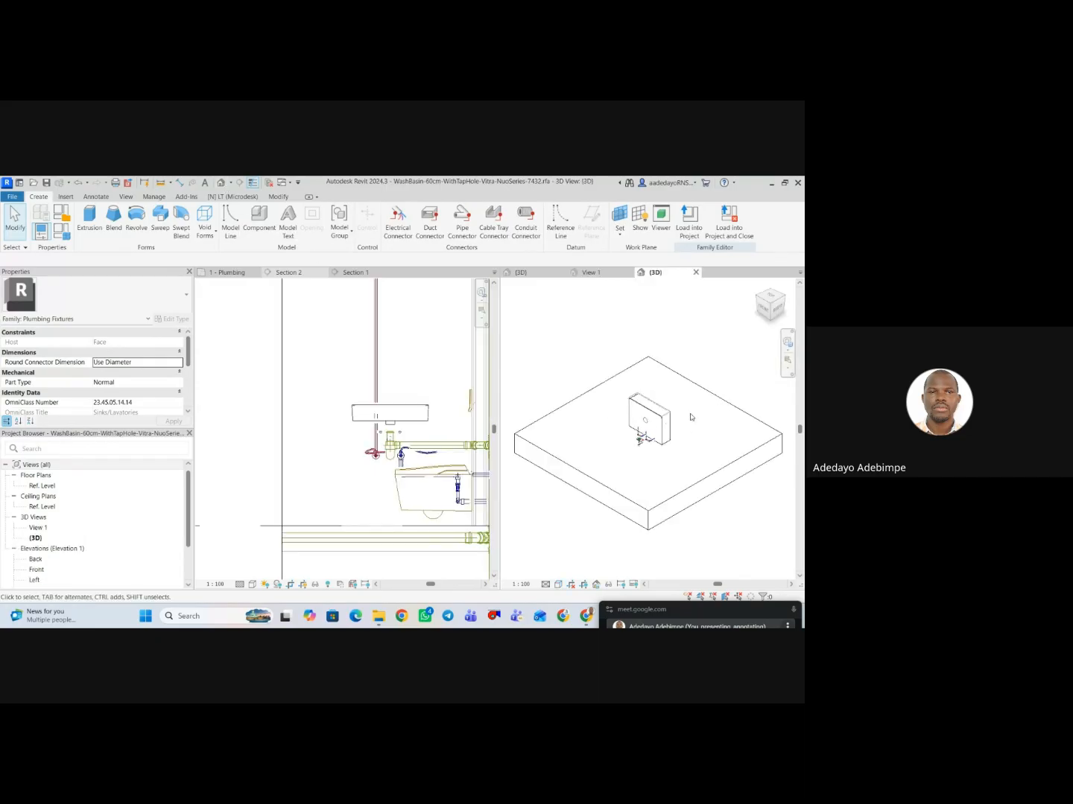
scroll(670, 426, "up", 3)
scroll(672, 476, "down", 5)
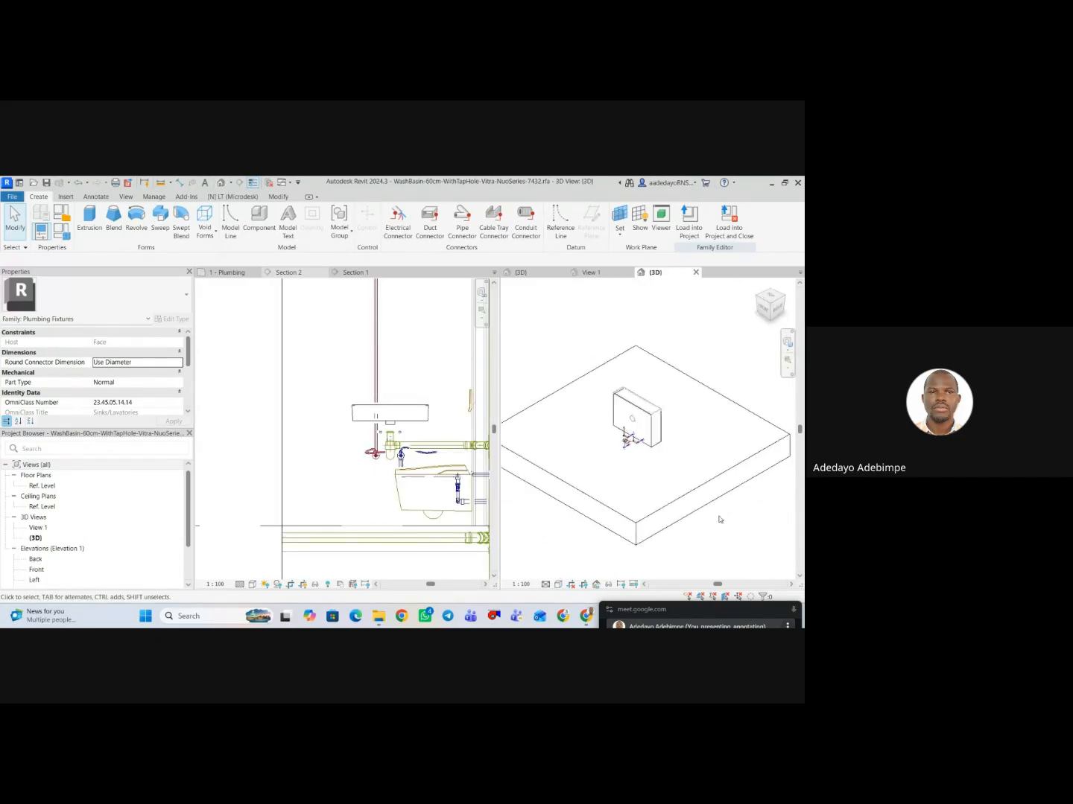
scroll(671, 461, "up", 4)
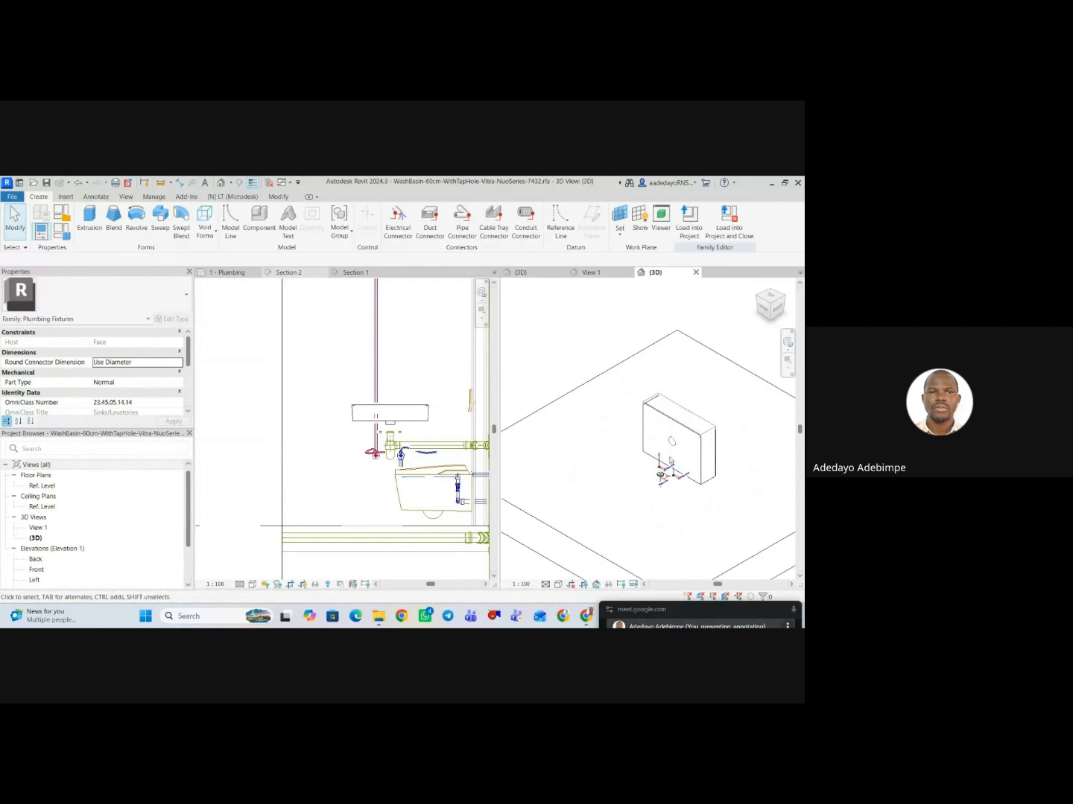
scroll(687, 472, "down", 5)
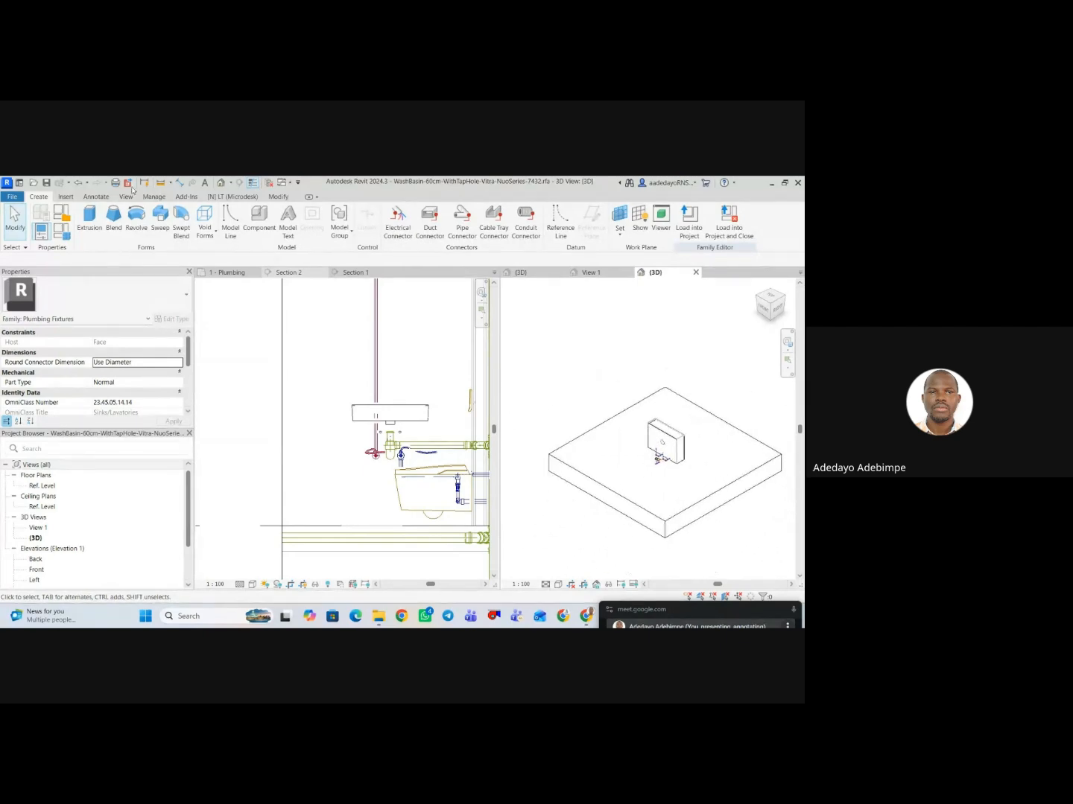
Check the washbasin's family type parameters and inspect its inlet and drain connectors up close in 3D.
left_click(66, 232)
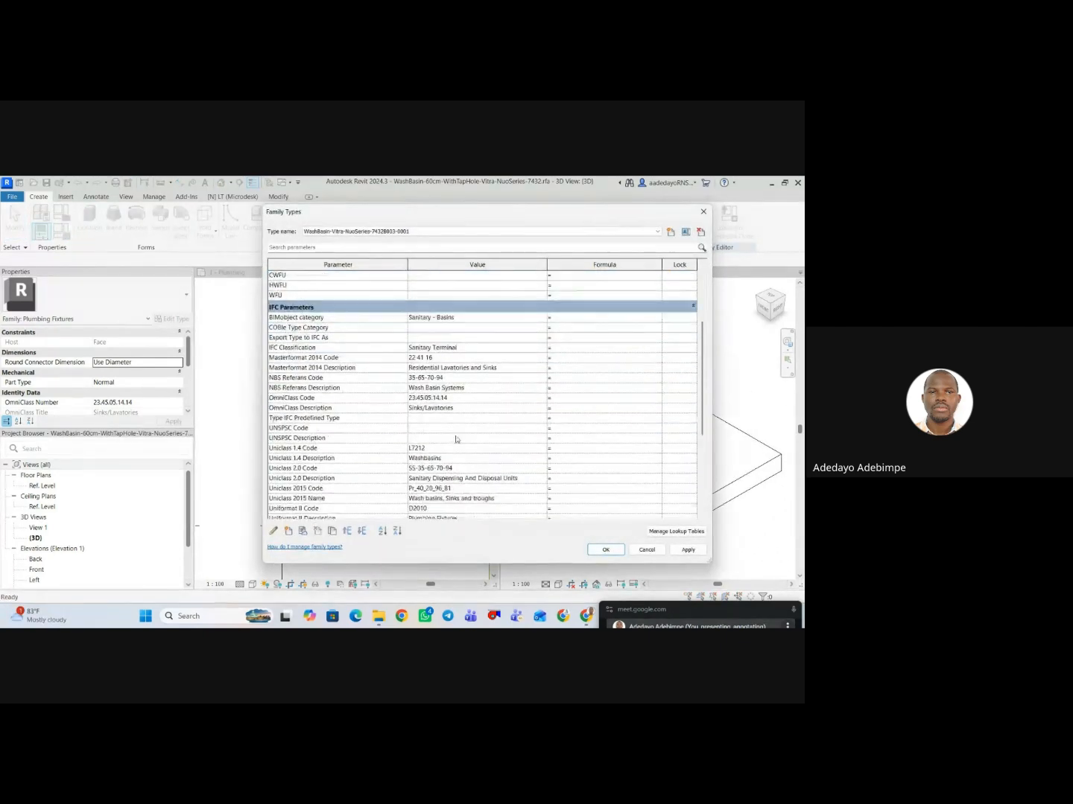
left_click(647, 549)
scroll(648, 454, "up", 4)
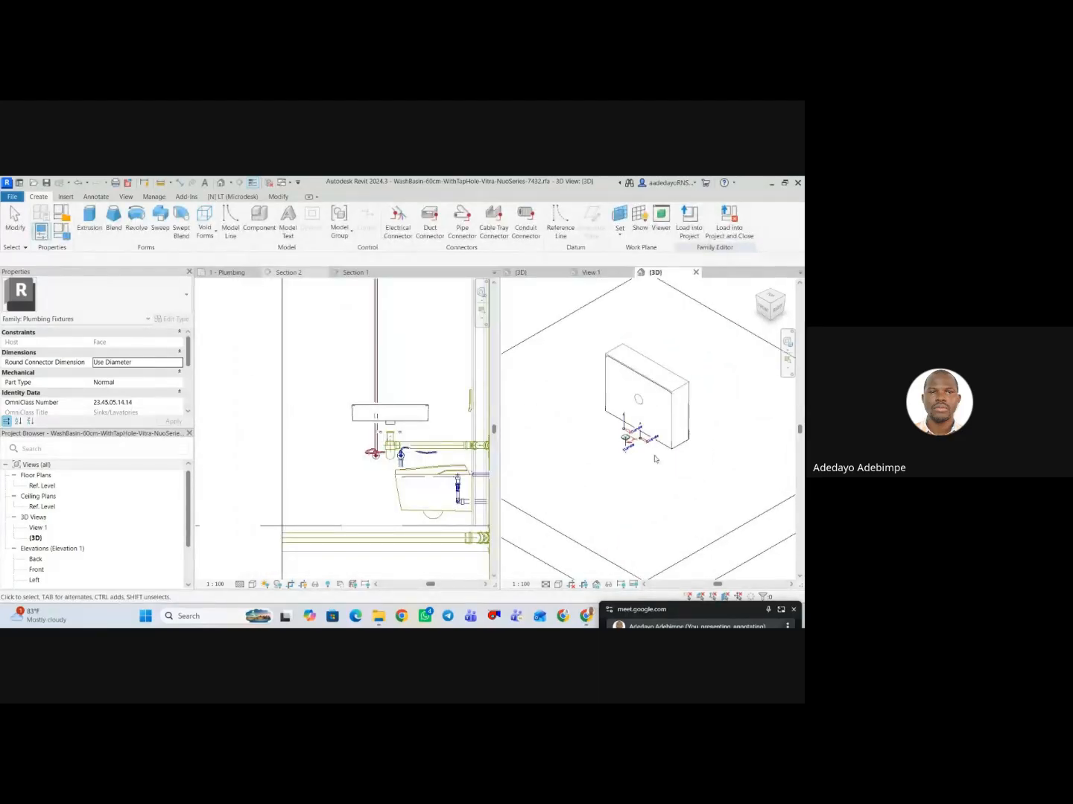
scroll(624, 414, "down", 4)
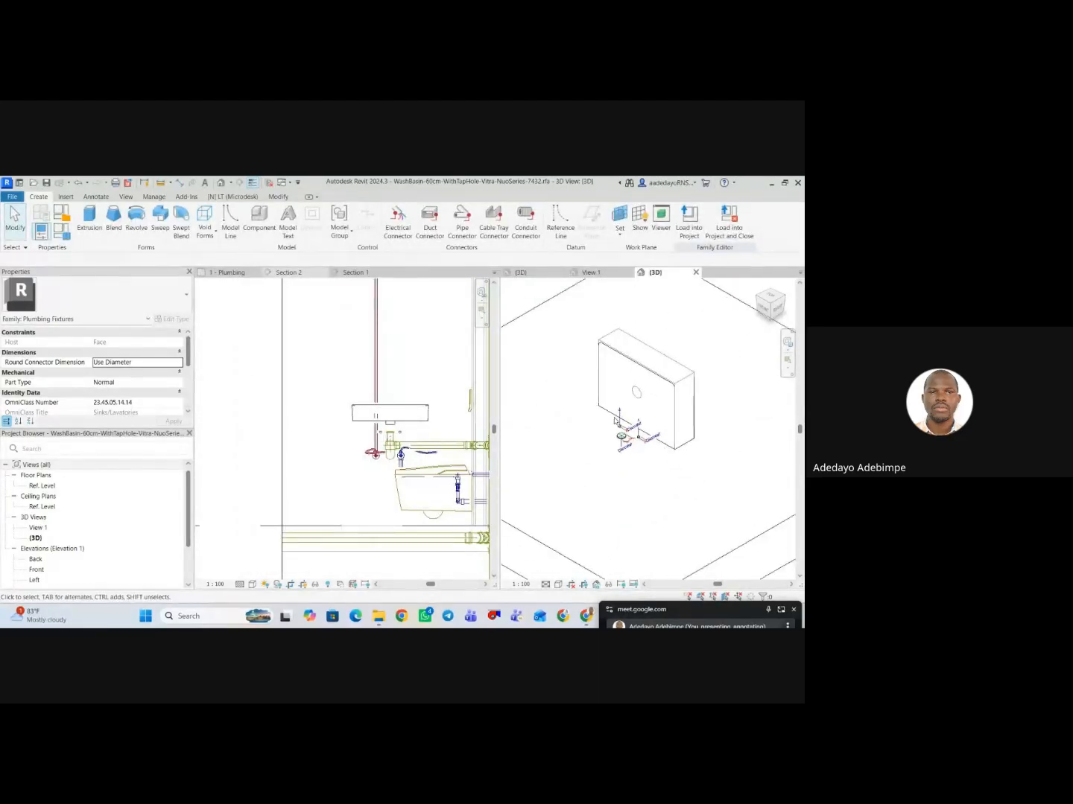
scroll(627, 413, "up", 7)
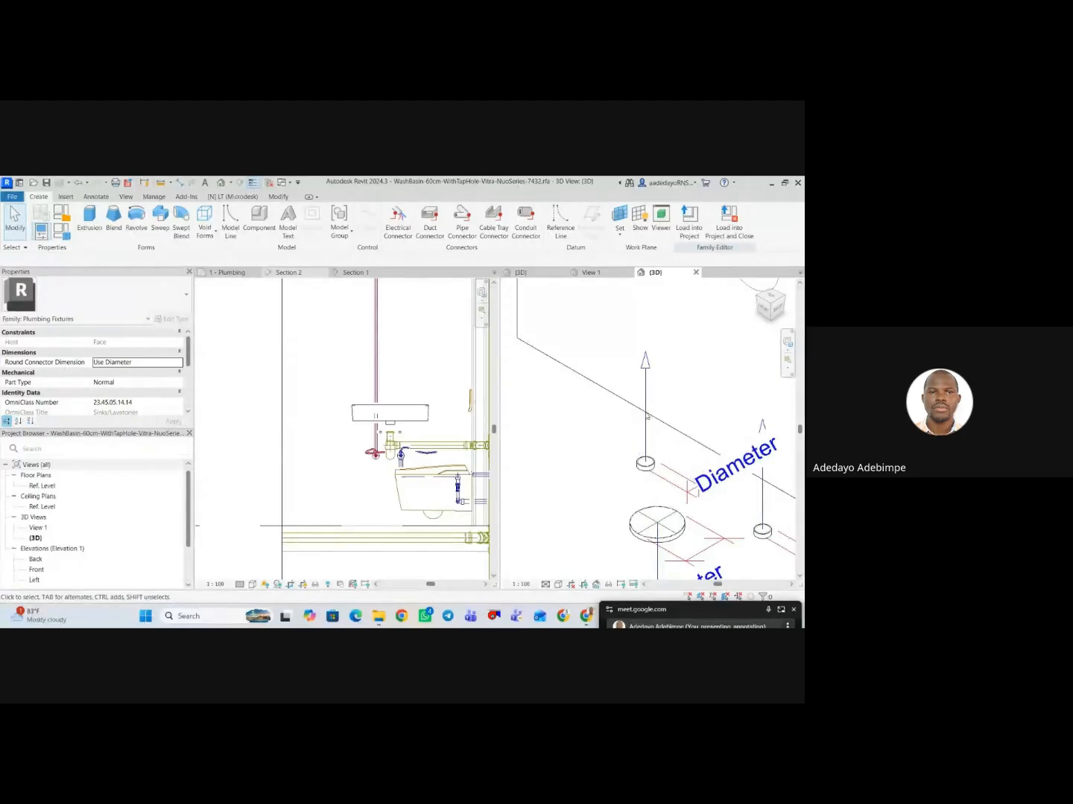
scroll(647, 418, "down", 3)
scroll(652, 480, "down", 3)
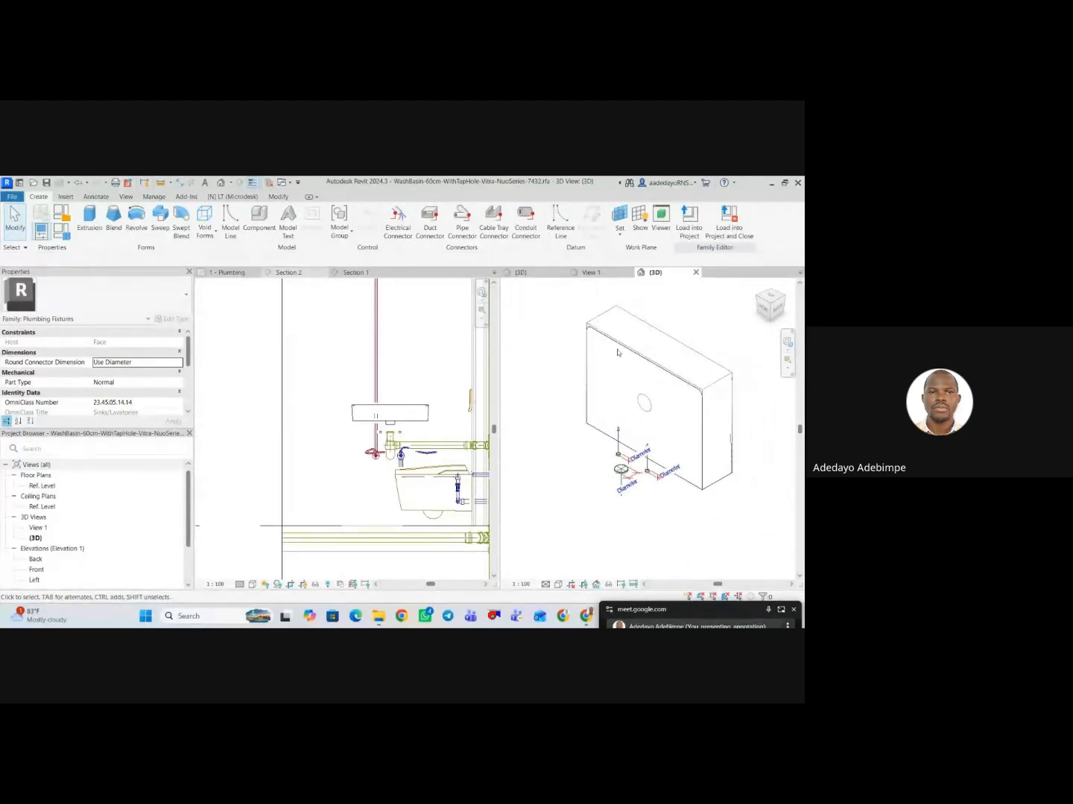
Set View 1's visual style to Hidden Line and return to the family's default 3D view.
left_click(593, 273)
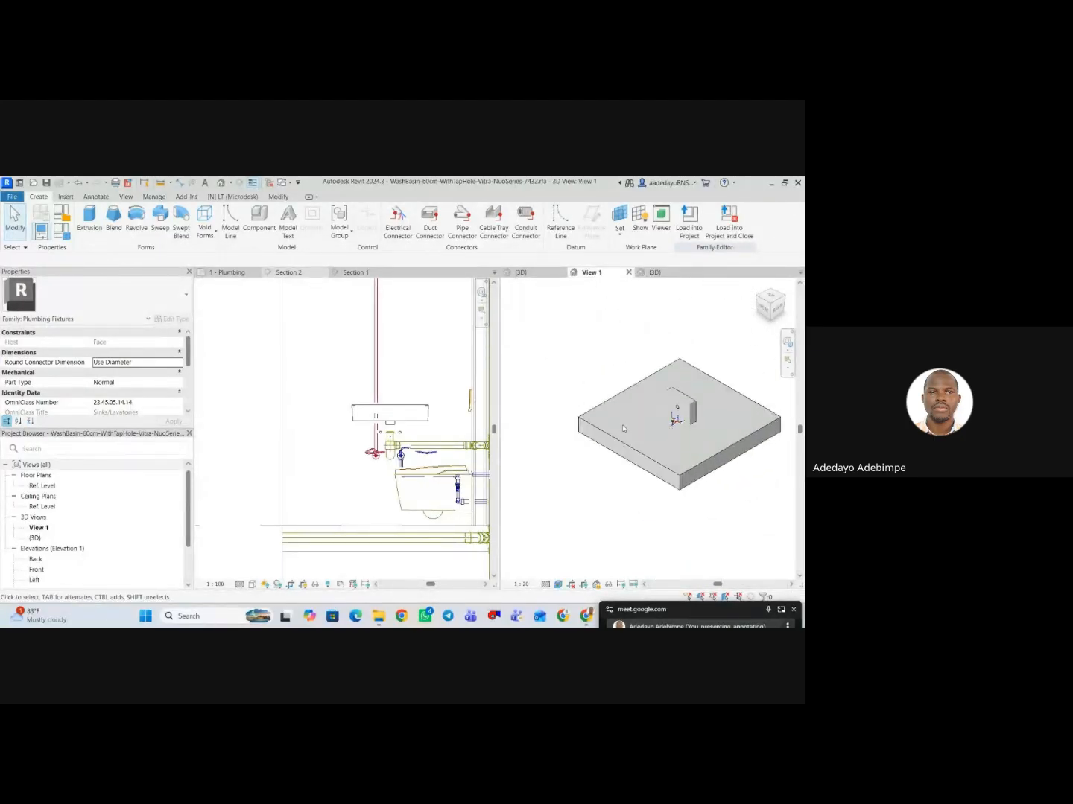
scroll(653, 455, "down", 2)
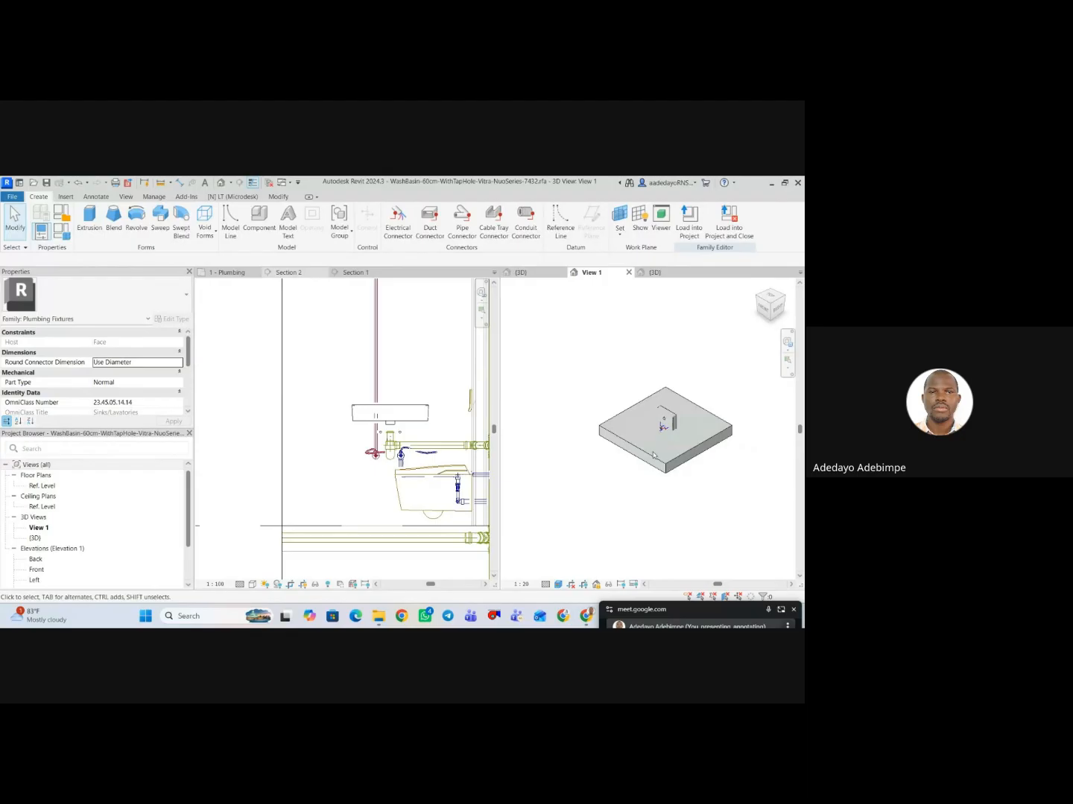
left_click(559, 586)
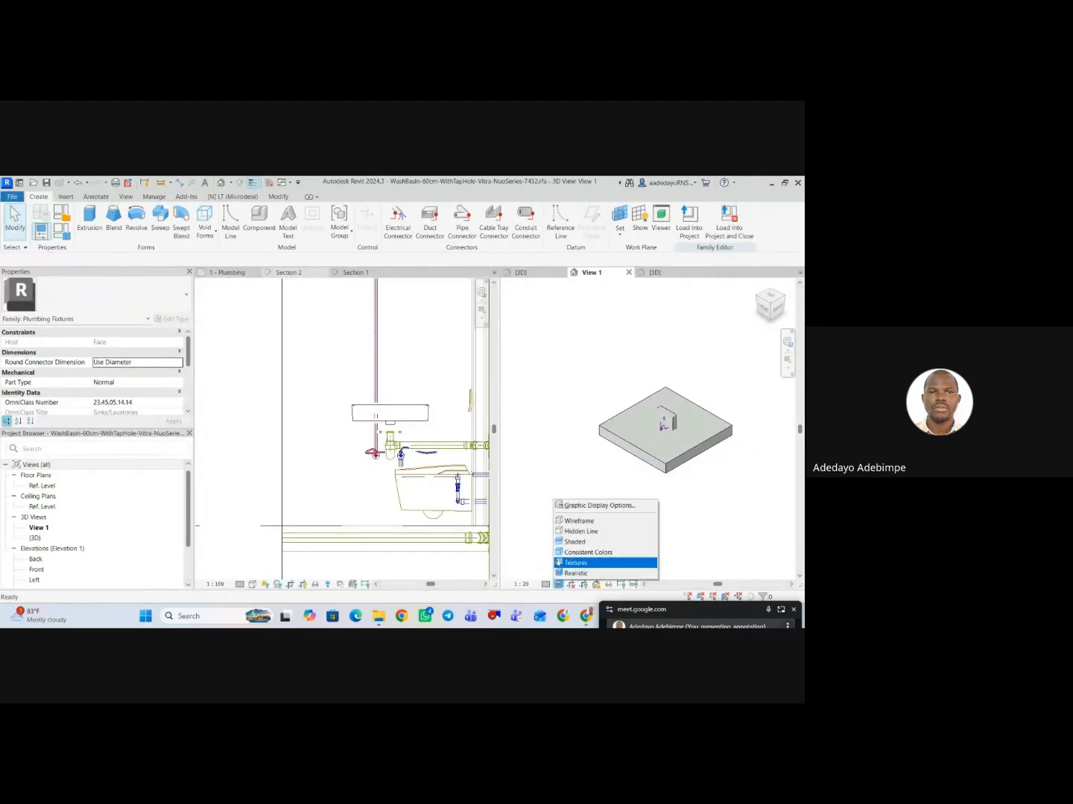
left_click(573, 532)
scroll(683, 432, "up", 4)
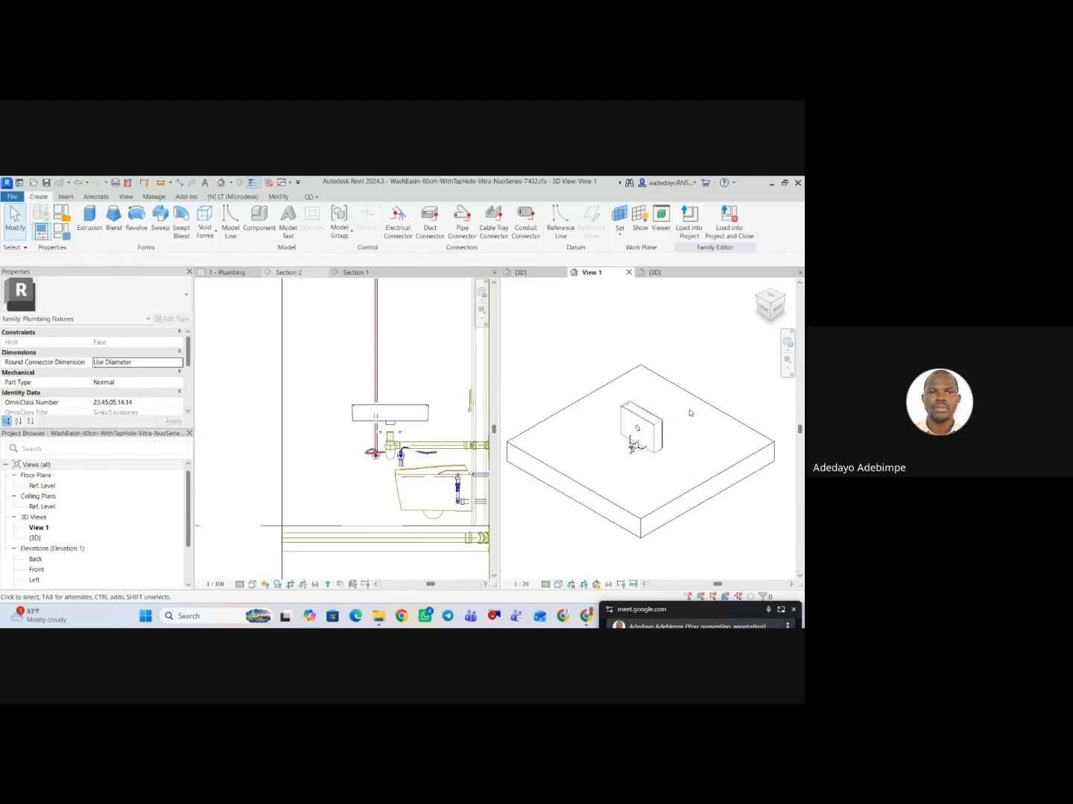
left_click(656, 273)
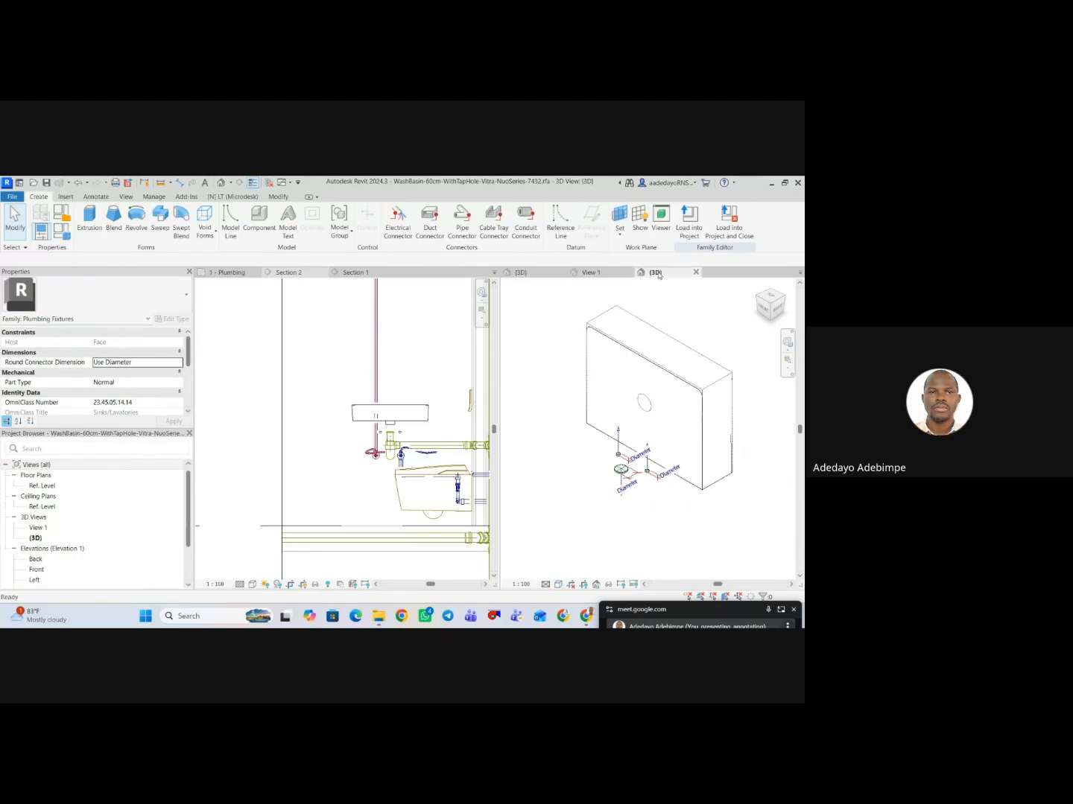
scroll(112, 522, "down", 2)
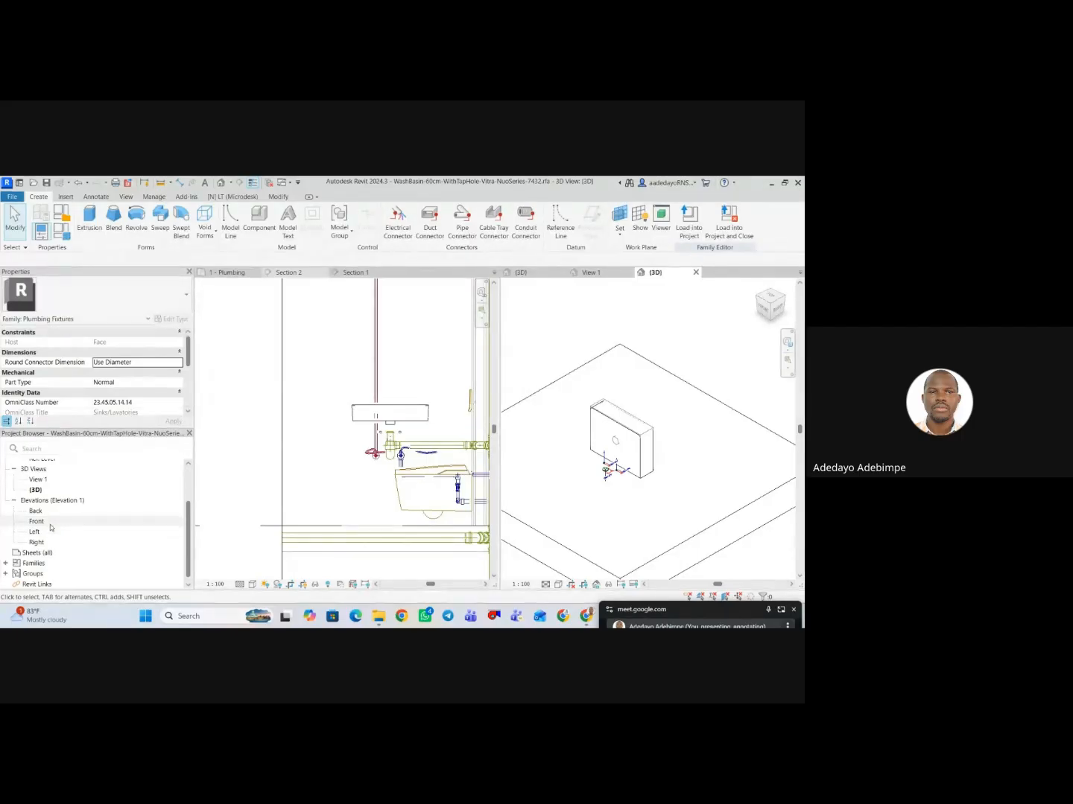
Examine the inlet and drain connectors in the Front elevation using a separate enlarged window, and close that view.
double_click(37, 521)
scroll(645, 526, "up", 5)
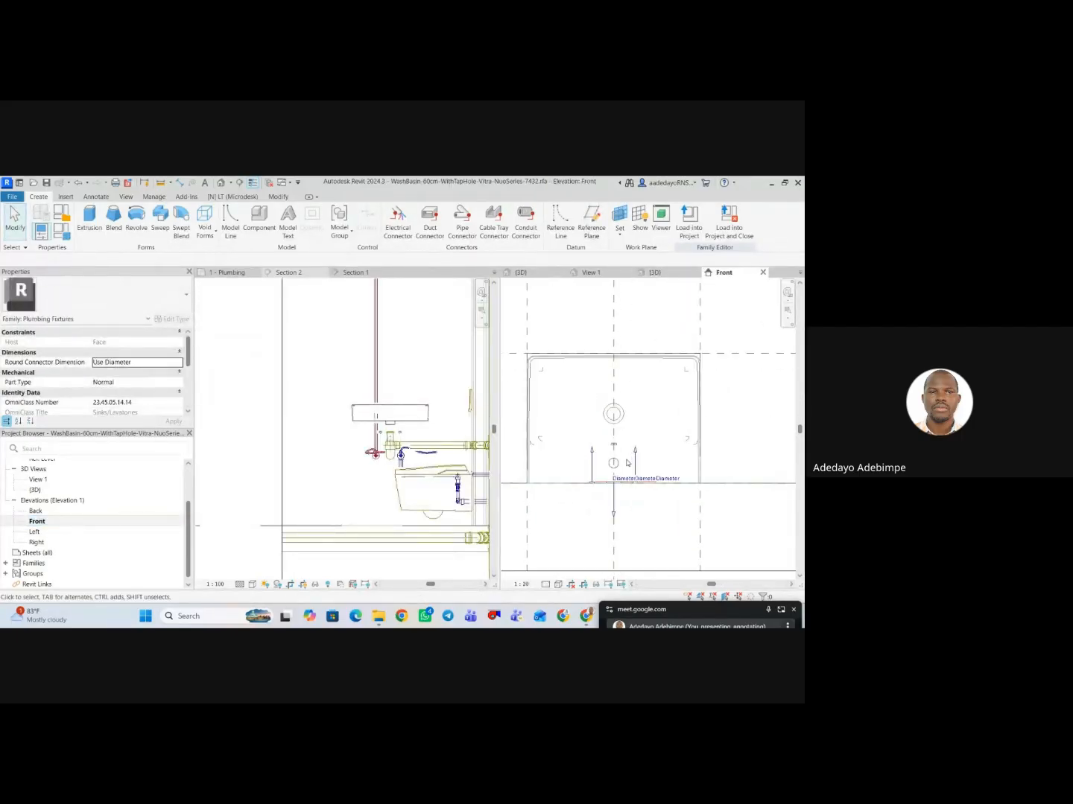
scroll(585, 467, "down", 4)
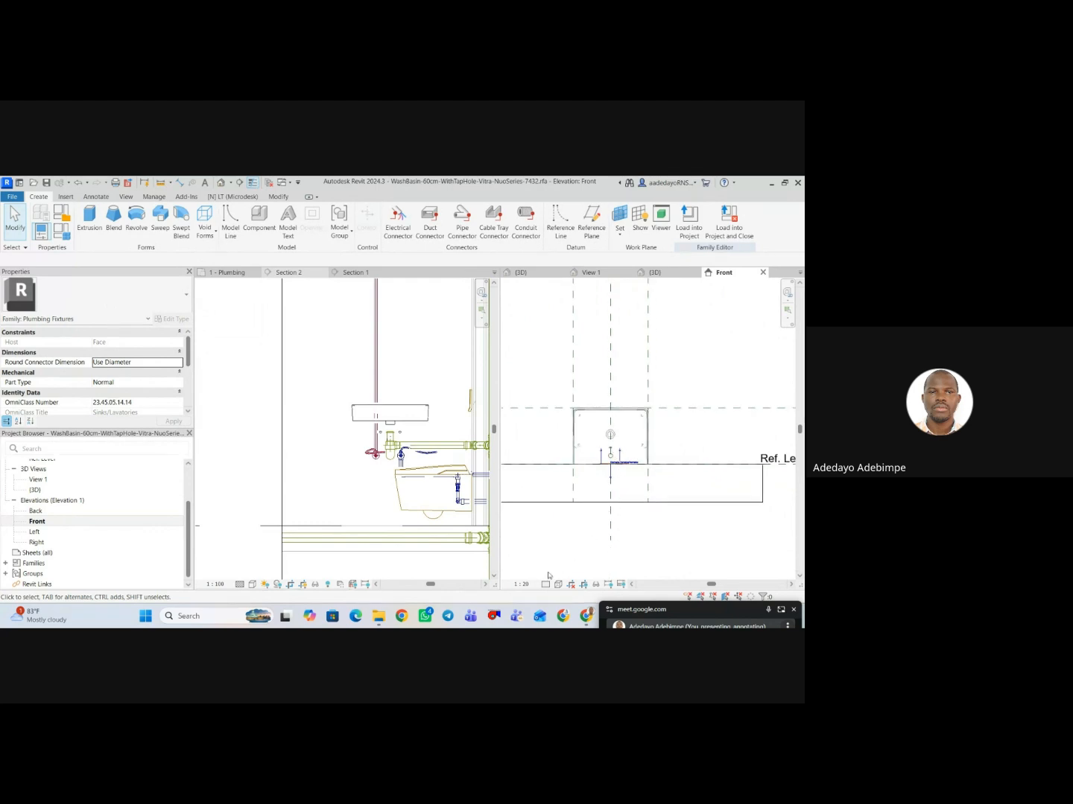
scroll(568, 571, "down", 1)
left_click_drag(745, 275, 257, 358)
left_click(536, 339)
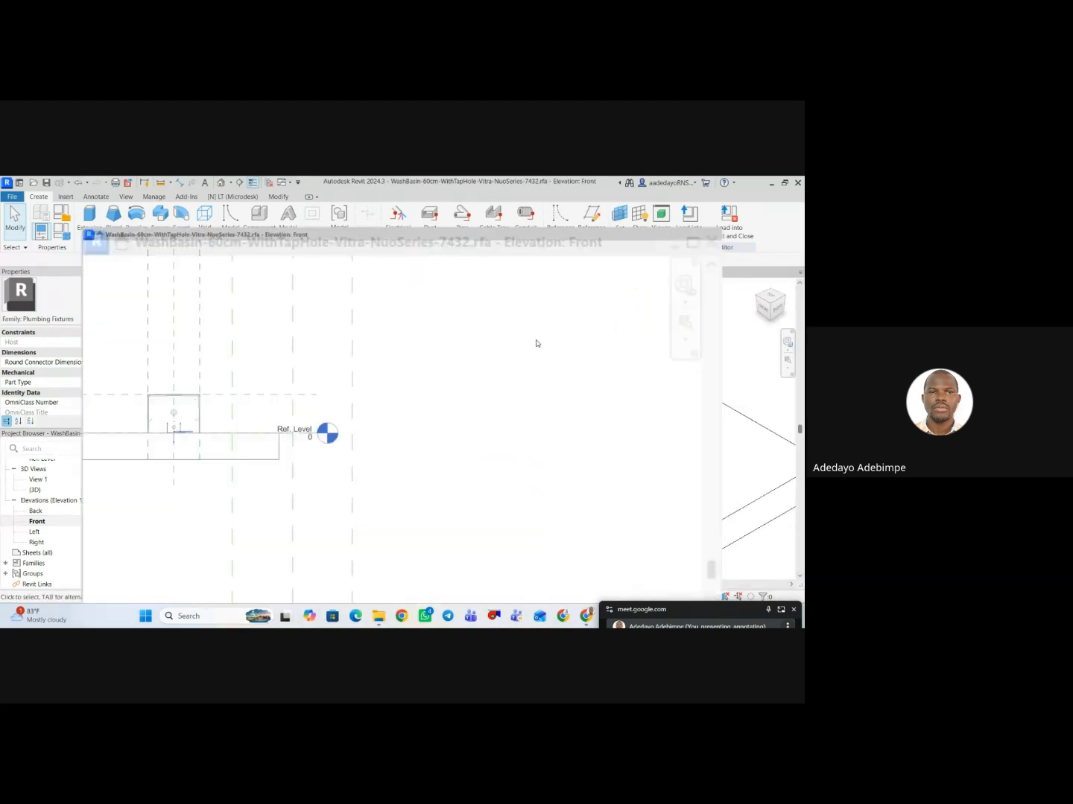
scroll(117, 389, "up", 3)
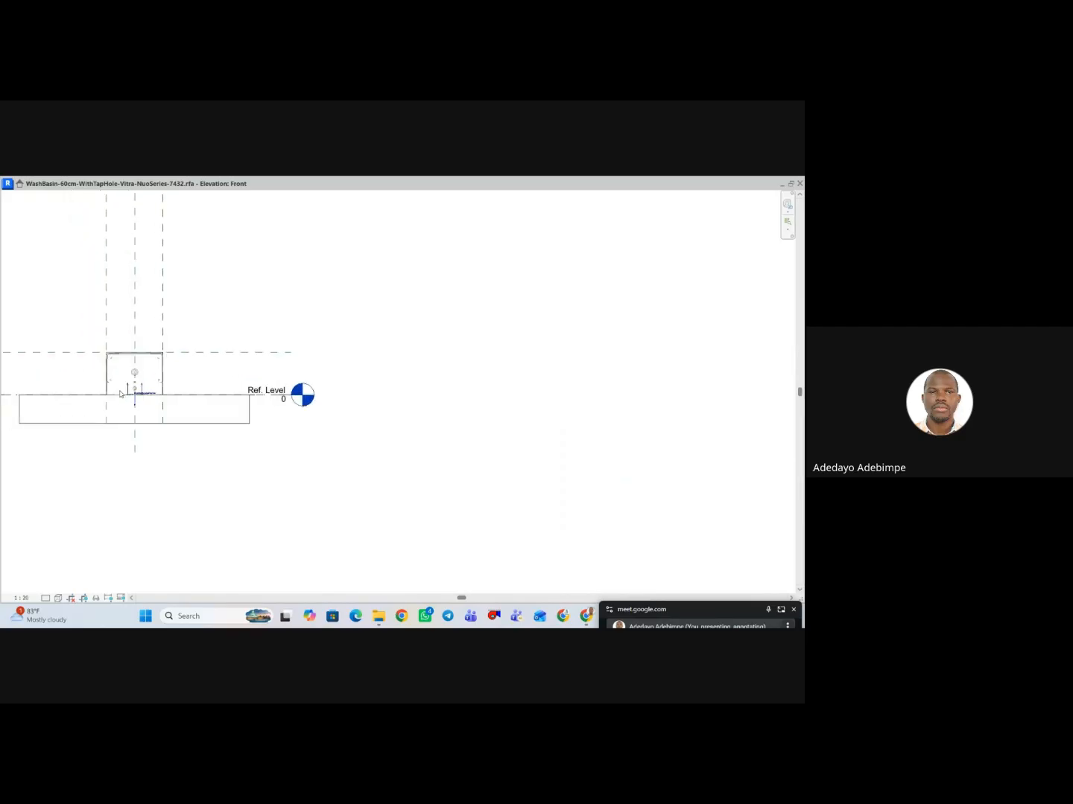
scroll(147, 395, "up", 2)
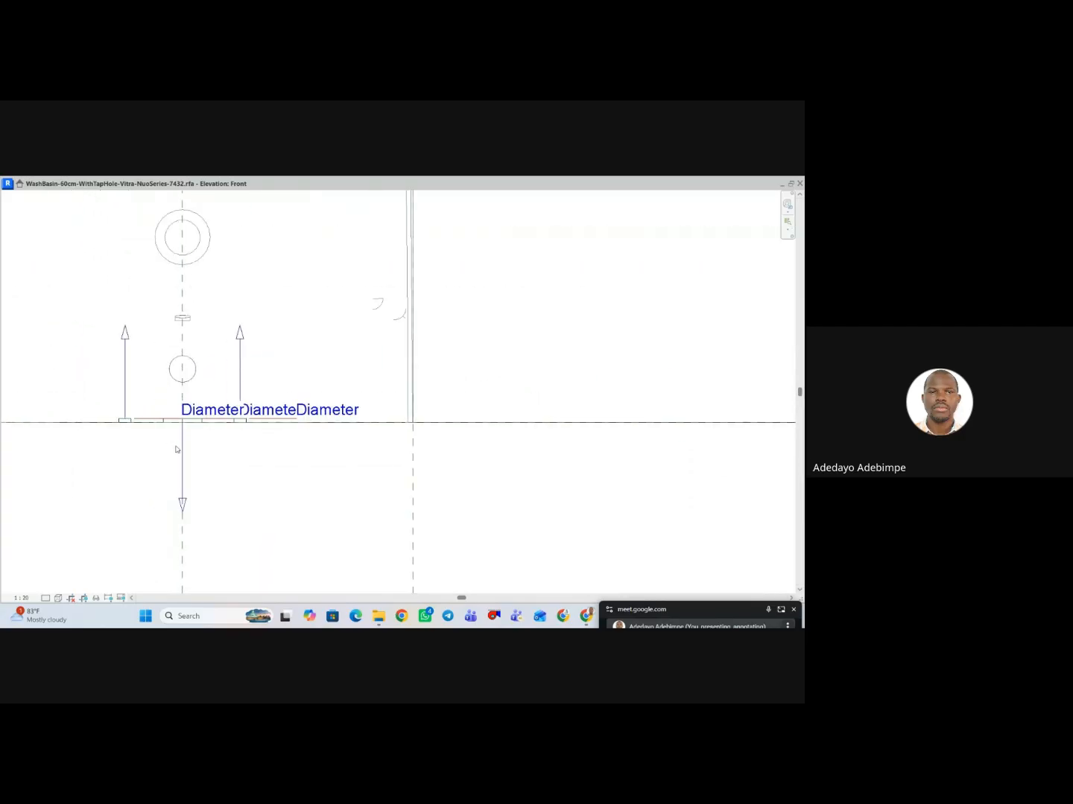
scroll(276, 406, "down", 4)
scroll(276, 406, "down", 3)
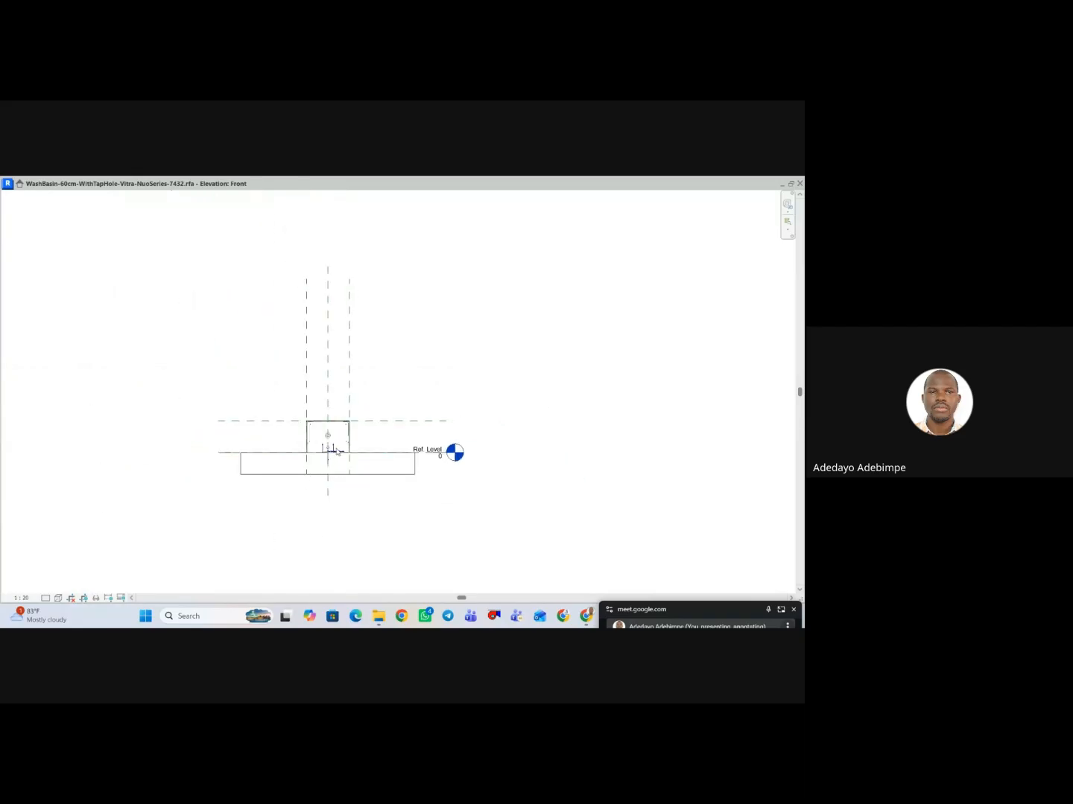
scroll(338, 452, "up", 4)
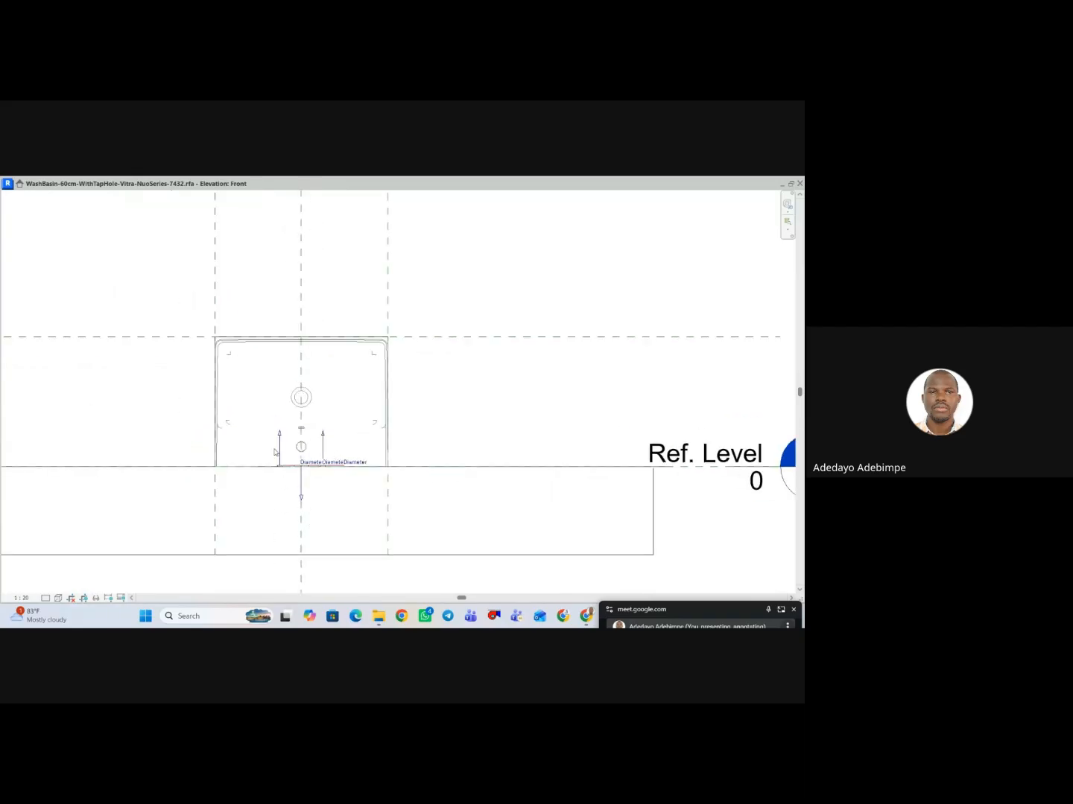
left_click(799, 183)
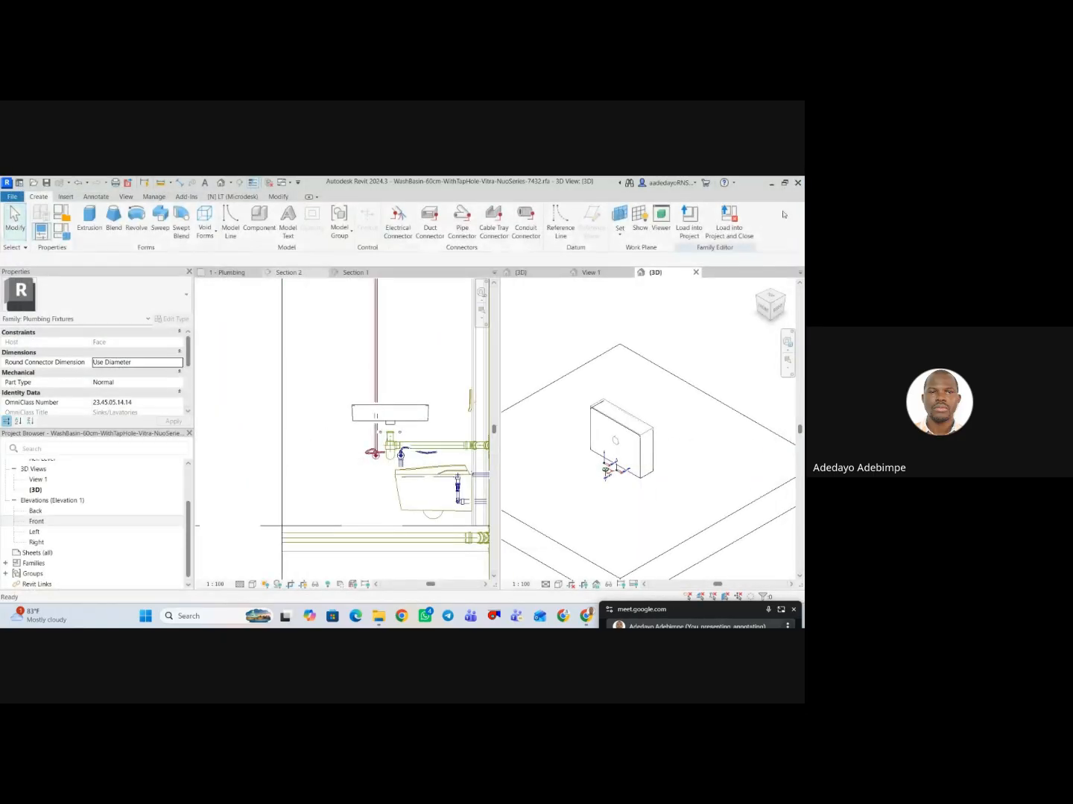
Close the washbasin family's remaining 3D views and return to the plumbing project's 3D view.
scroll(630, 474, "up", 5)
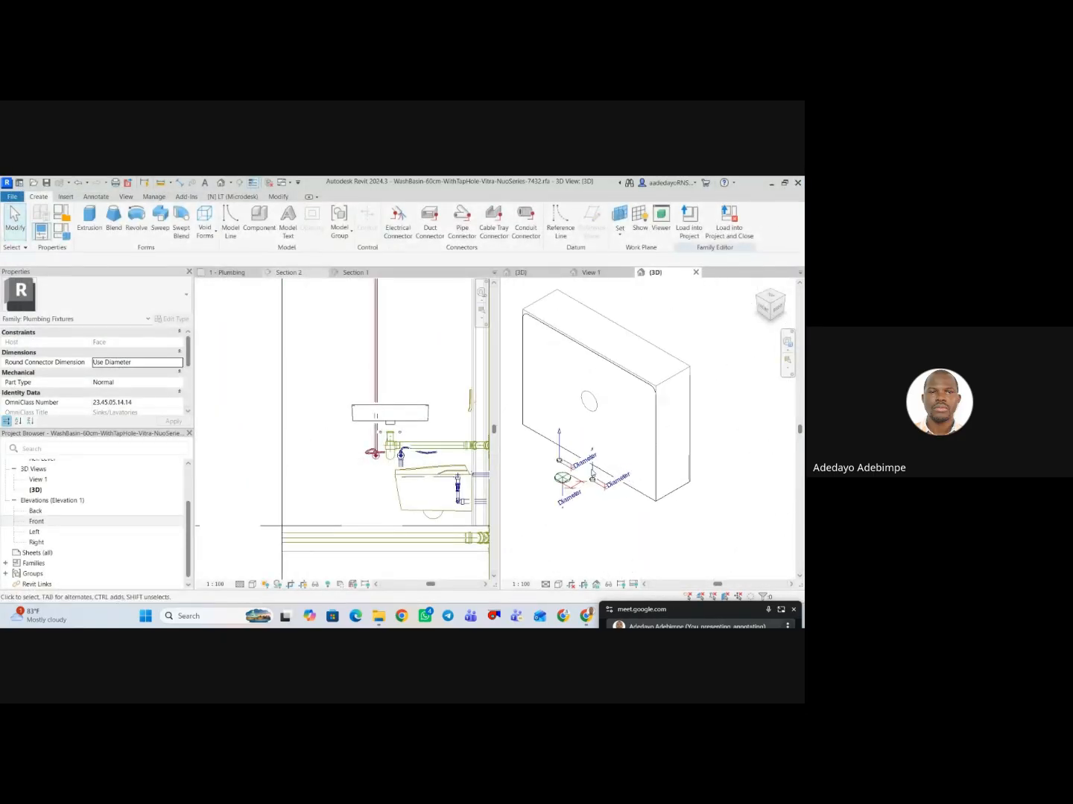
scroll(570, 477, "up", 3)
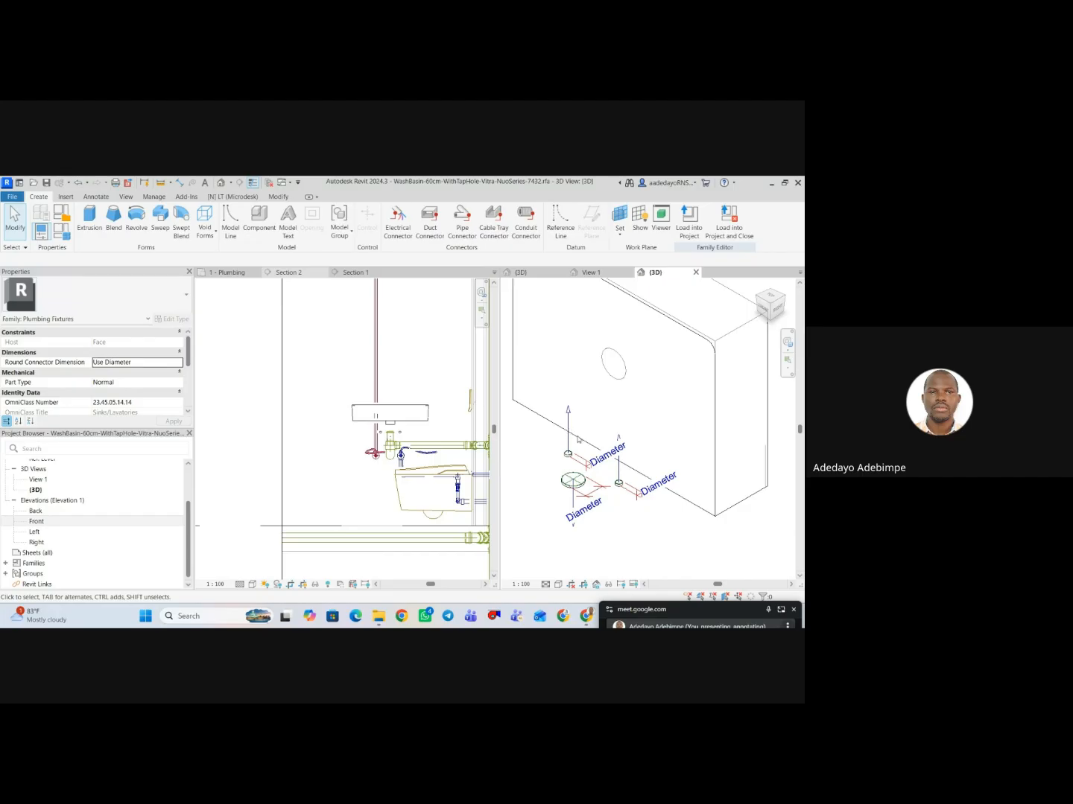
scroll(579, 439, "down", 5)
left_click(590, 272)
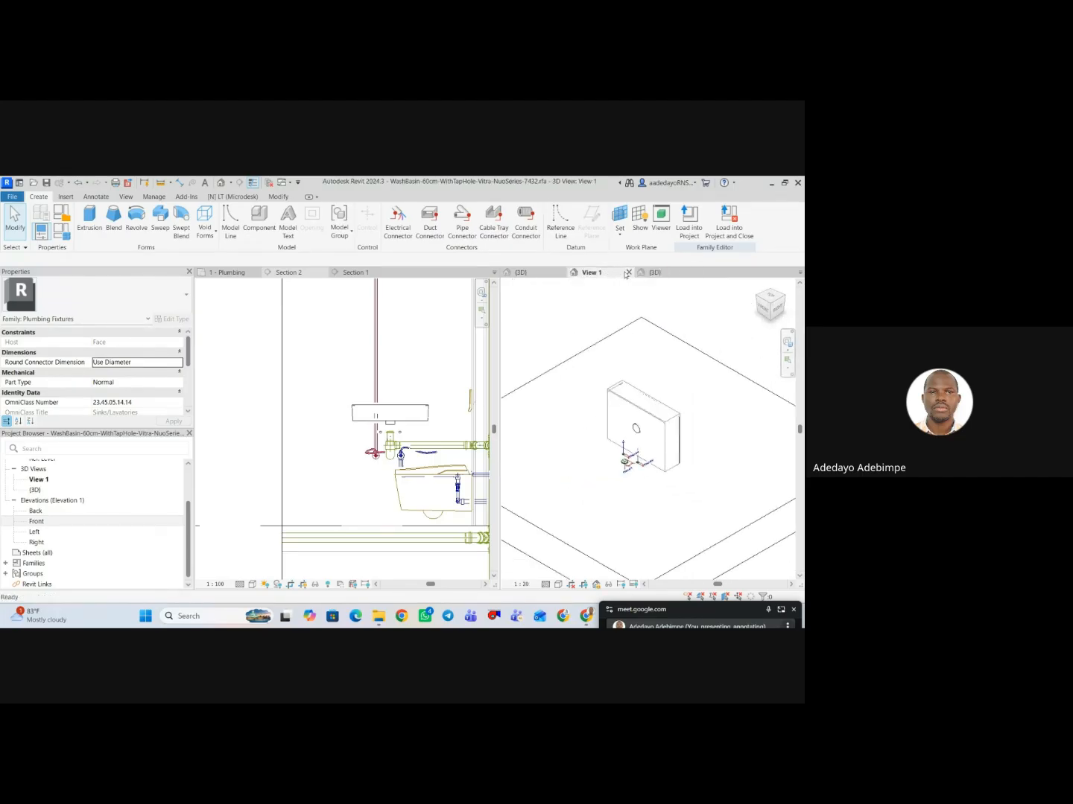
left_click(628, 273)
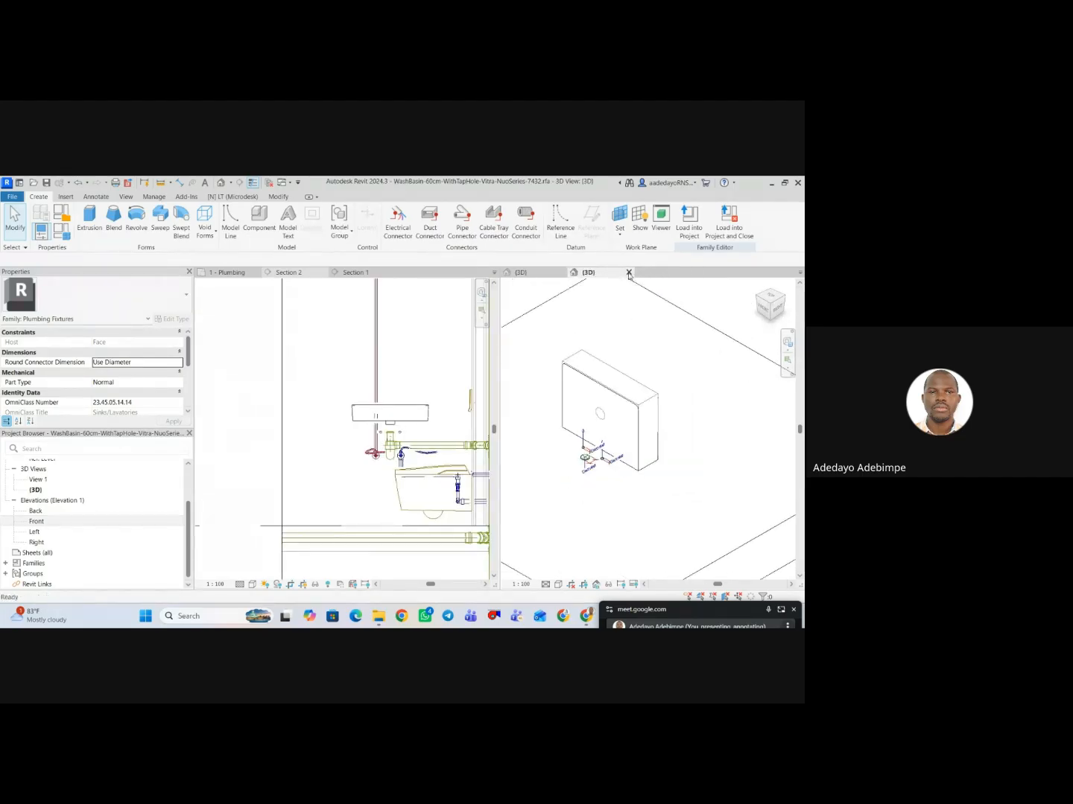
left_click(628, 272)
left_click(428, 402)
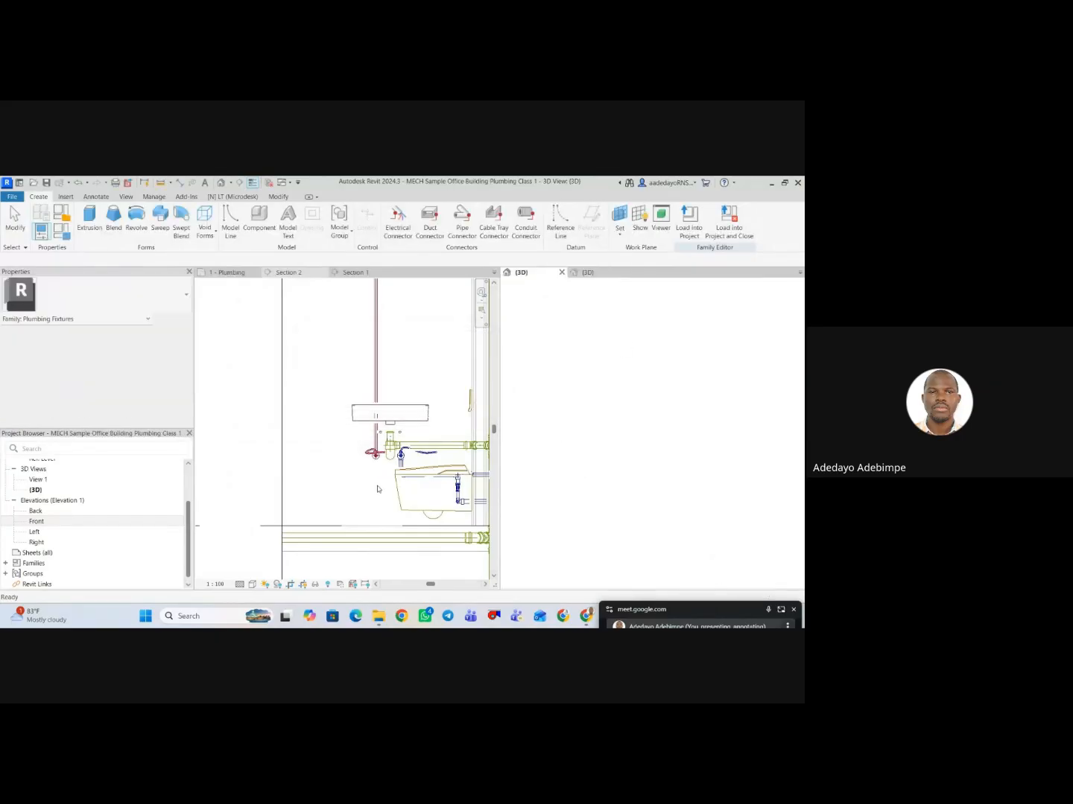
Try to attach the hot-water flex pipe's free end to the corner washbasin's inlet connector in the 3D view.
scroll(367, 479, "down", 2)
scroll(592, 478, "up", 3)
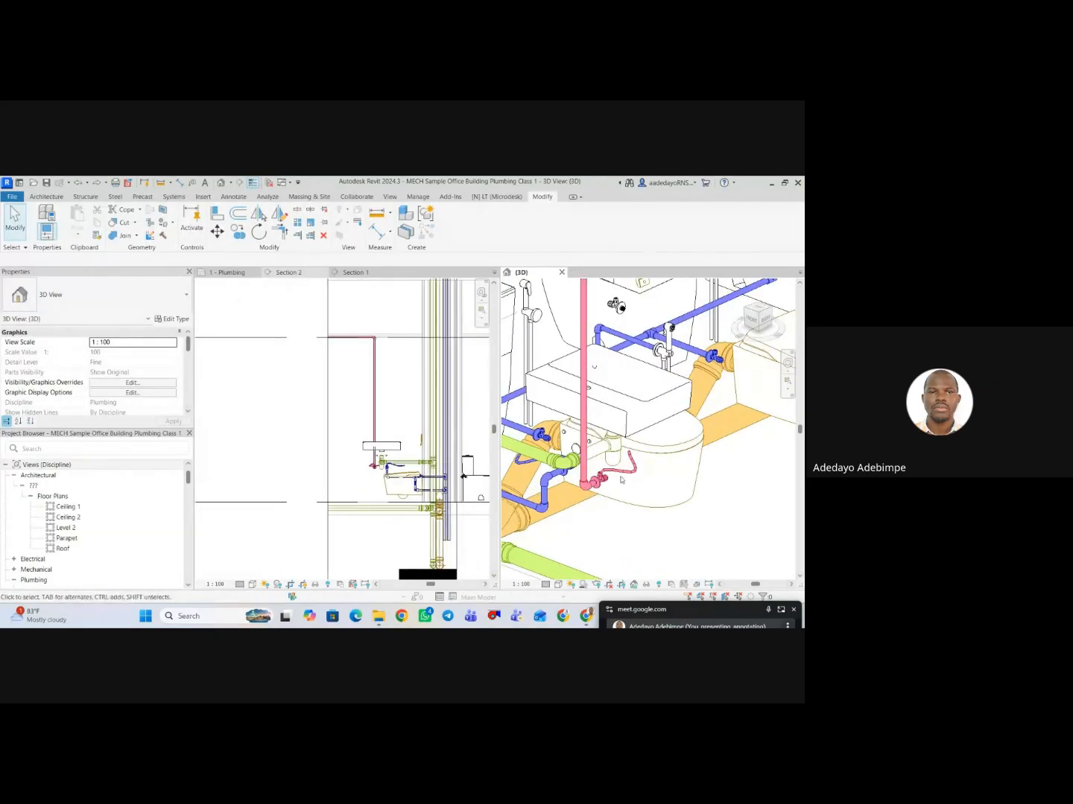
scroll(629, 469, "up", 3)
left_click(627, 467)
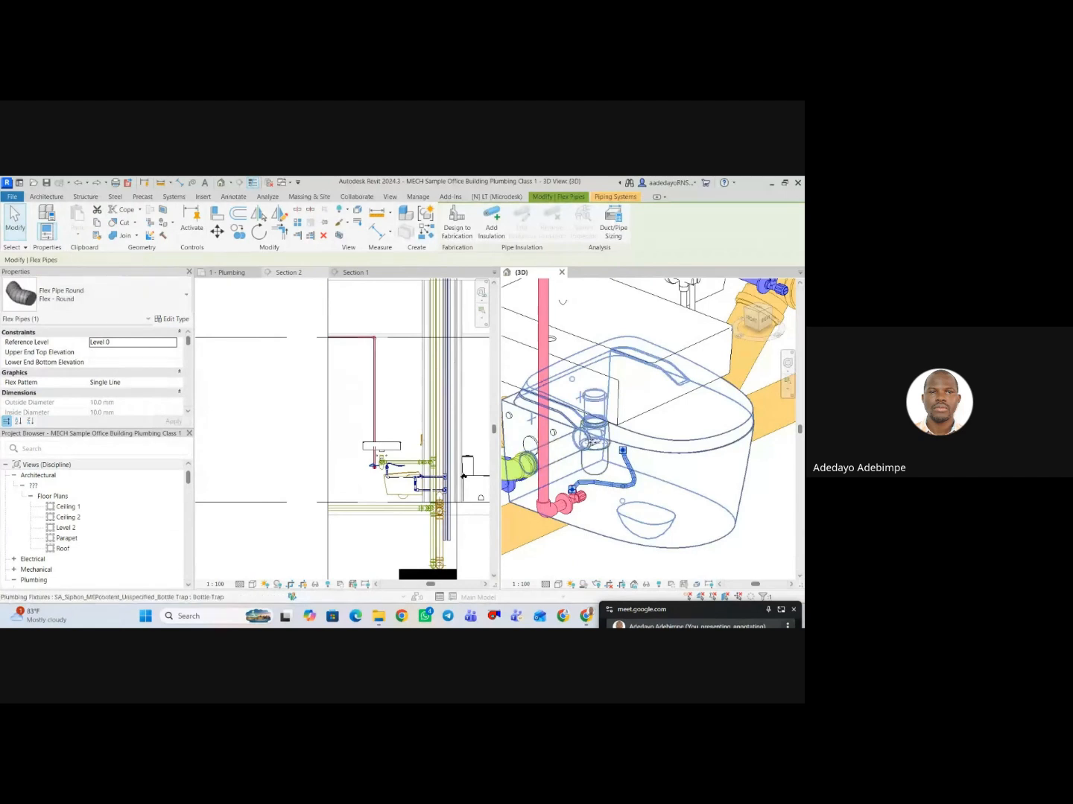
key("Escape")
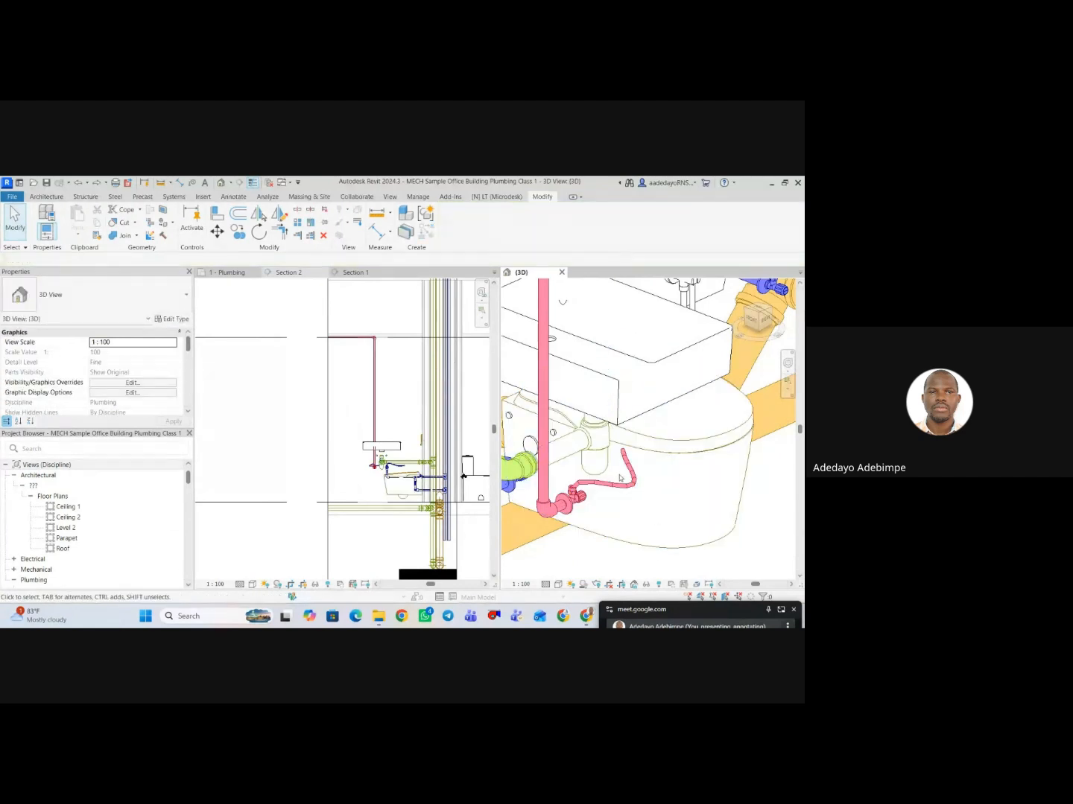
left_click(625, 453)
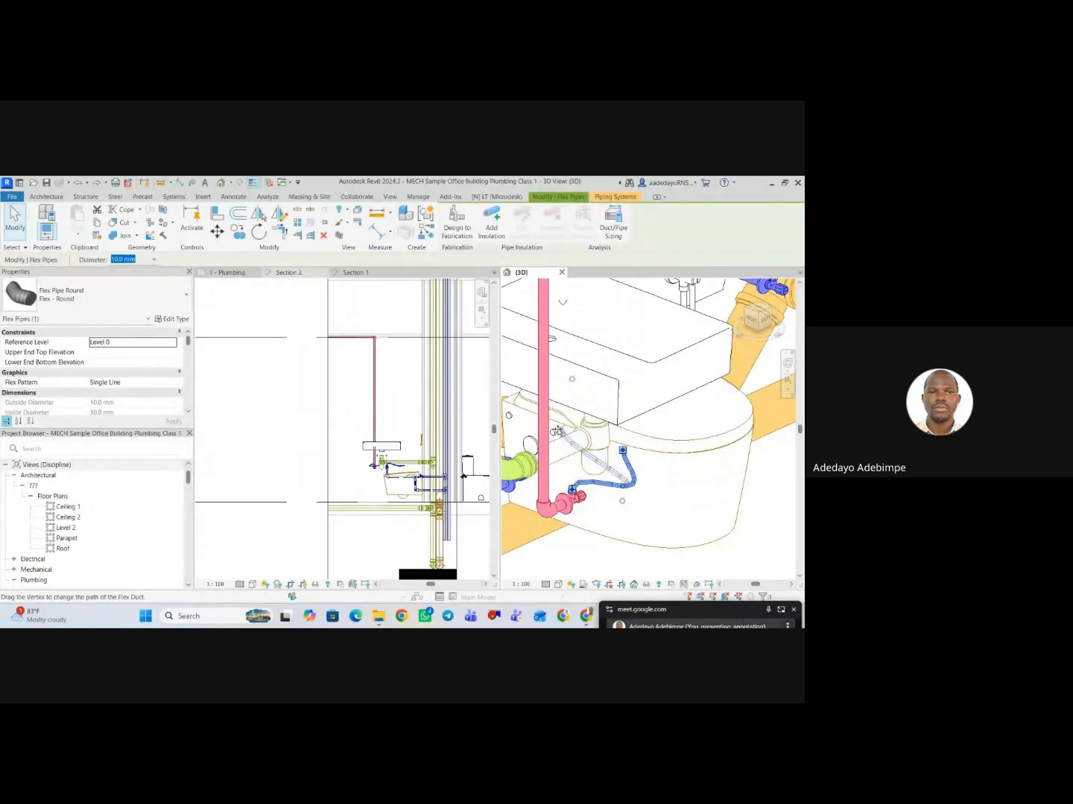
scroll(583, 530, "down", 2)
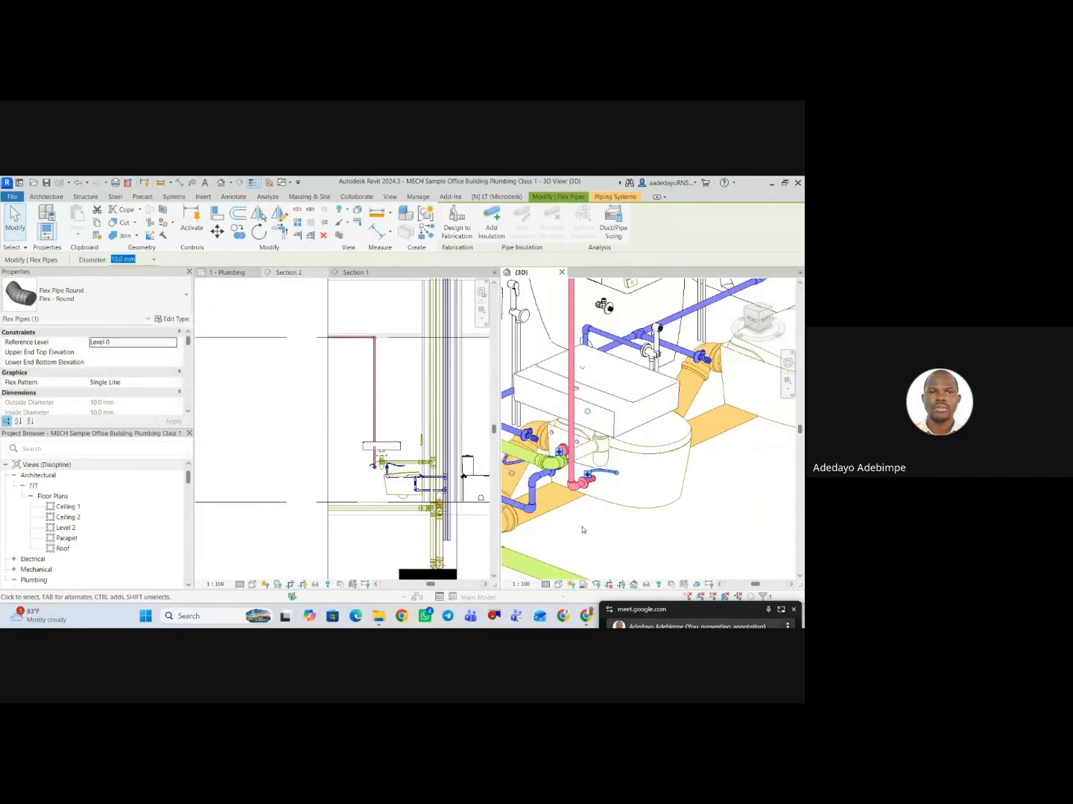
left_click(583, 530)
scroll(582, 488, "up", 2)
scroll(583, 495, "down", 2)
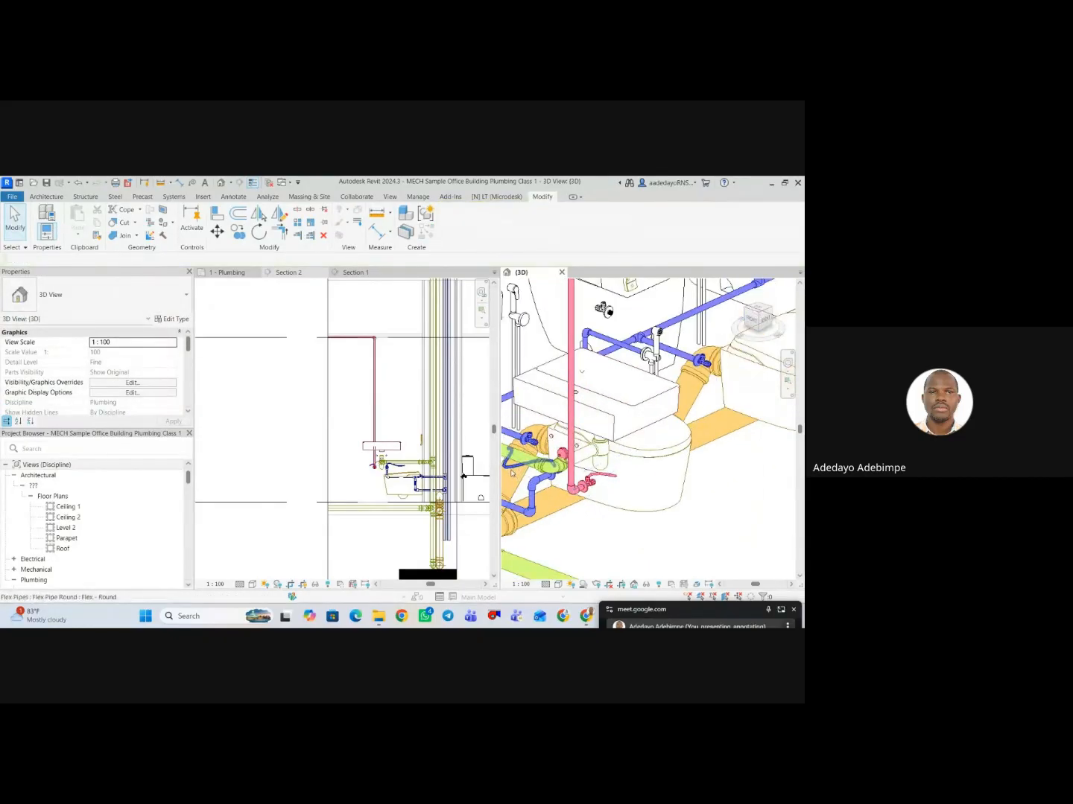
Try to attach the cold-water flex pipe's free end to the washbasin's other inlet connector in the 3D view.
left_click(510, 452)
left_click_drag(561, 436, 555, 434)
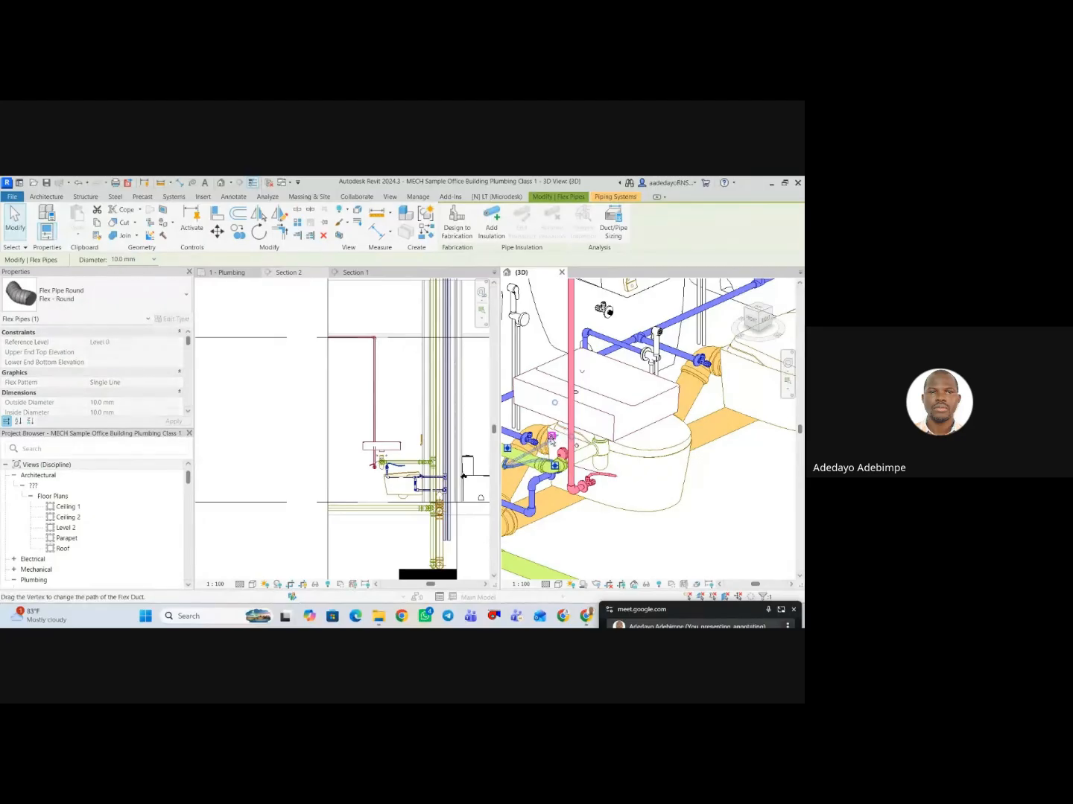
scroll(630, 489, "down", 2)
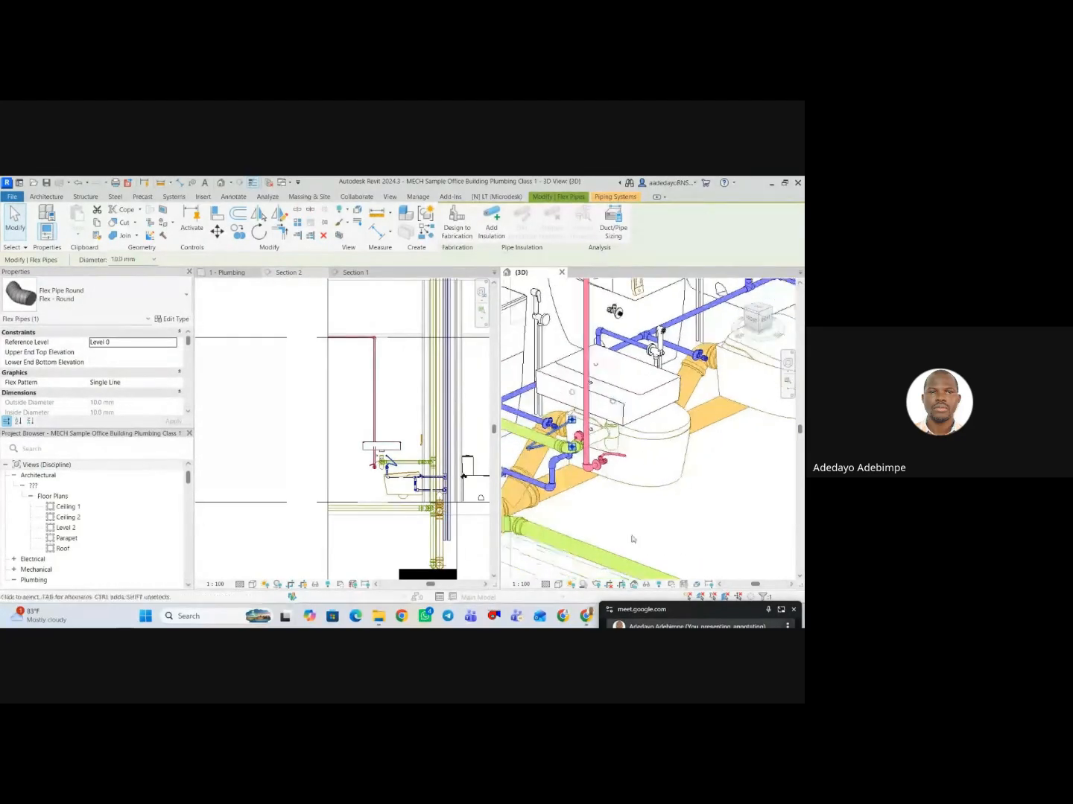
left_click(631, 538)
scroll(587, 432, "up", 3)
scroll(639, 477, "down", 3)
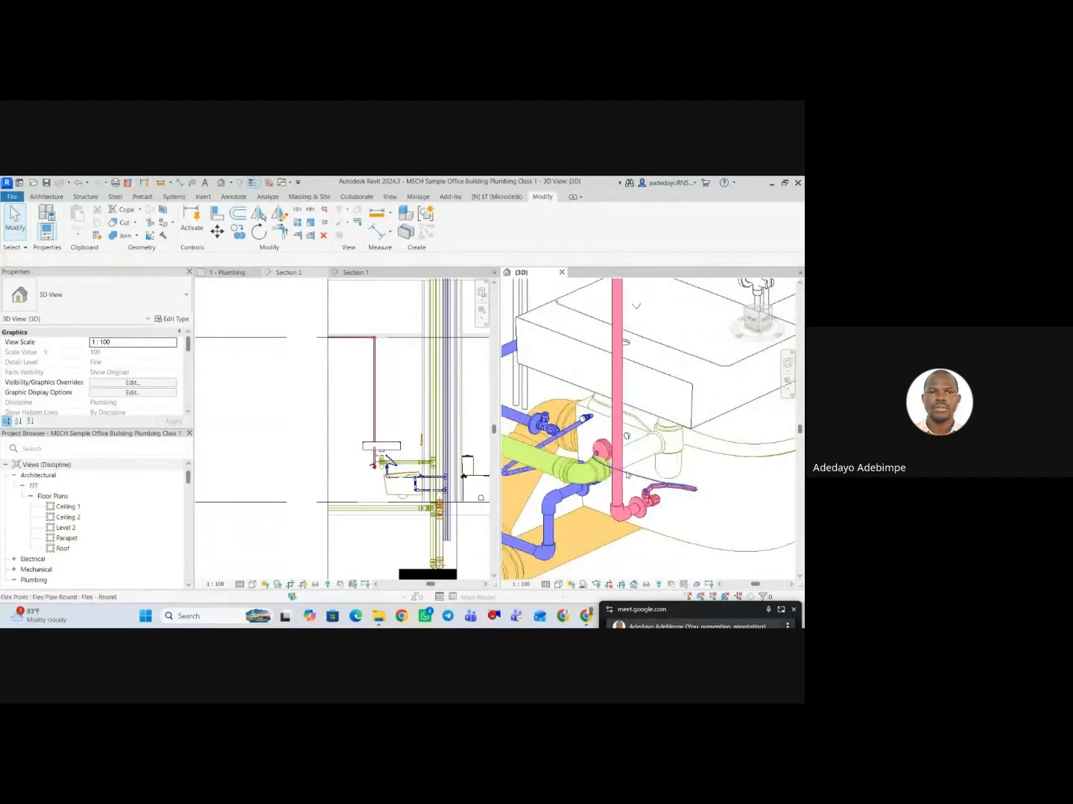
Try to relocate the hot-water flex pipe's end under the washbasin from below, and undo the flex pipe moves made in 3D.
middle_click_drag(661, 490, 605, 517)
scroll(605, 518, "up", 5)
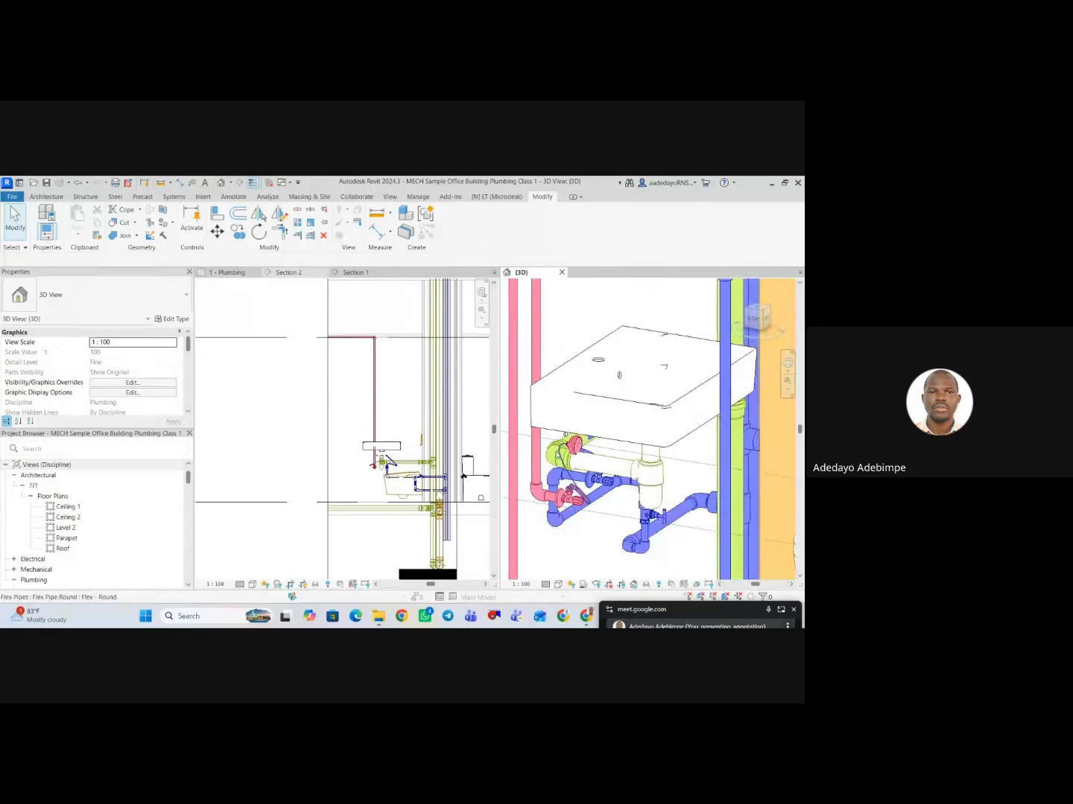
left_click(594, 446)
scroll(596, 447, "up", 5)
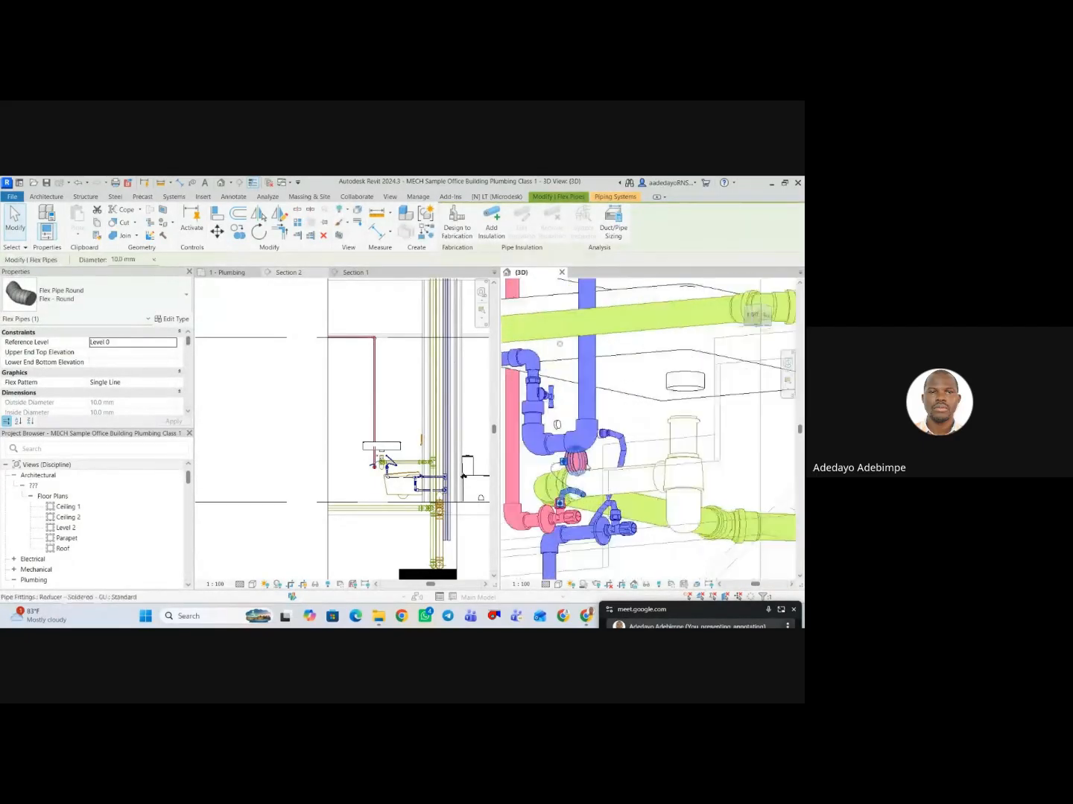
left_click_drag(537, 408, 551, 408)
scroll(595, 461, "down", 5)
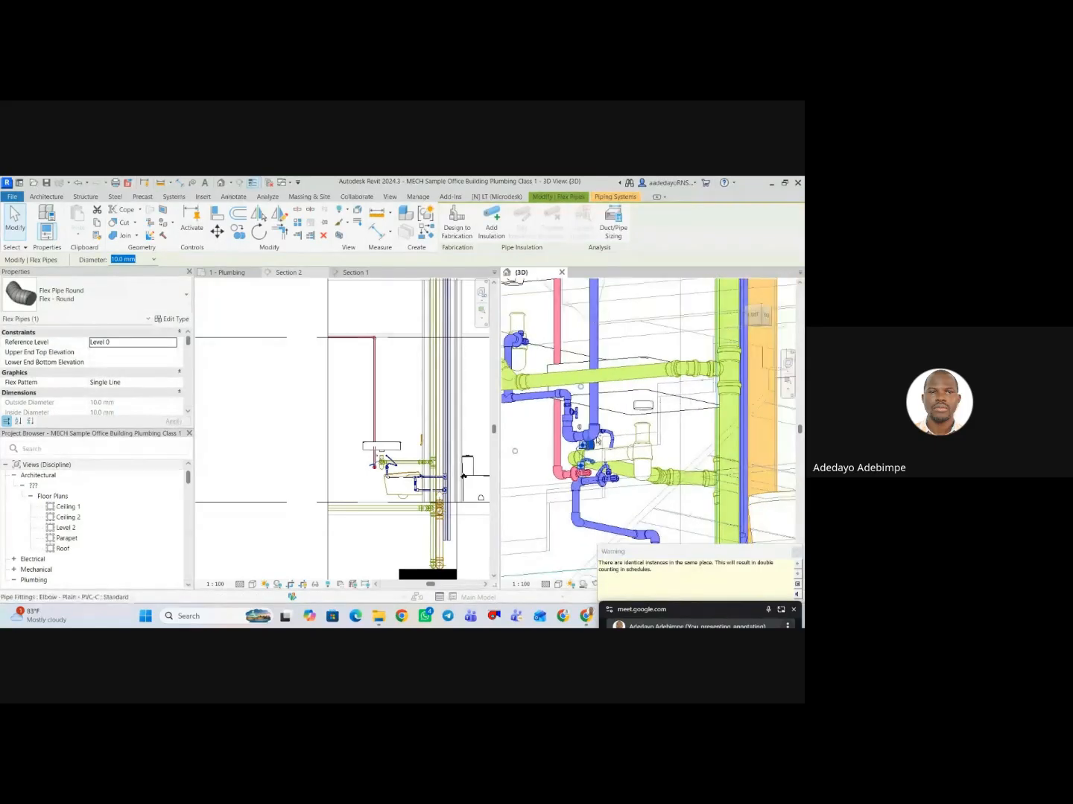
scroll(600, 447, "up", 5)
left_click(608, 450)
scroll(607, 450, "down", 5)
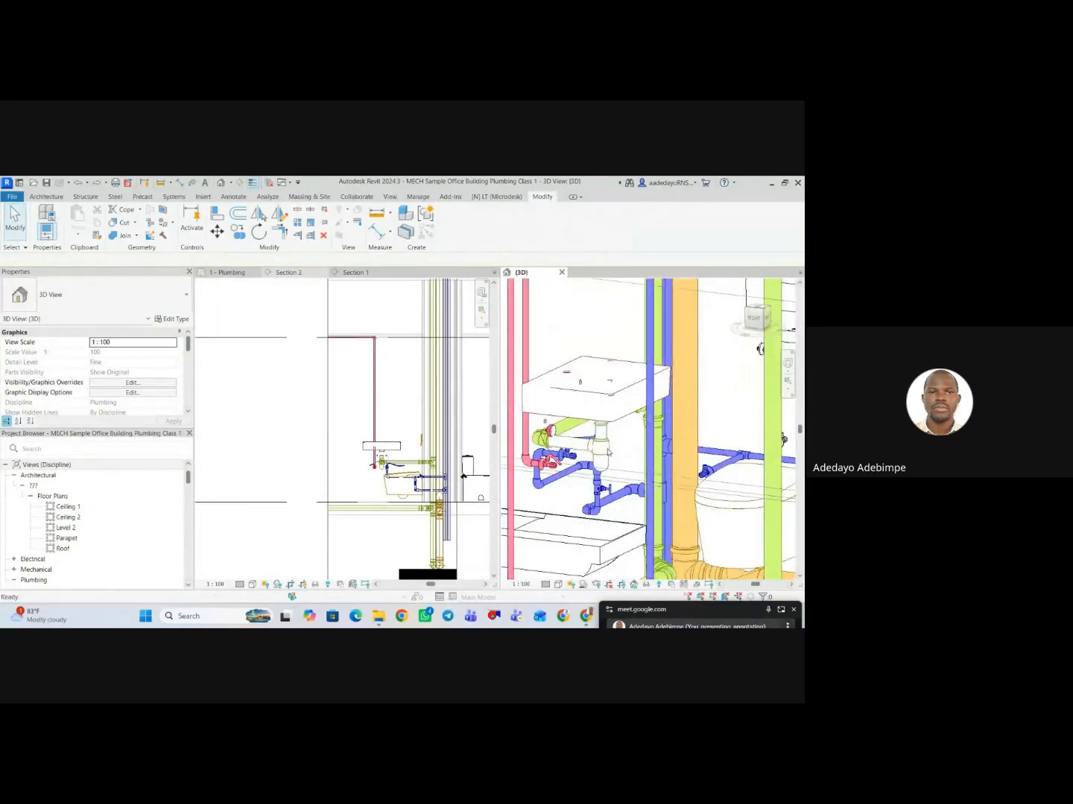
key("ctrl+z")
scroll(610, 455, "up", 3)
In Section 2, connect the cold-water flex pipe's free end to the washbasin's inlet connector beside the bottle trap.
left_click(354, 489)
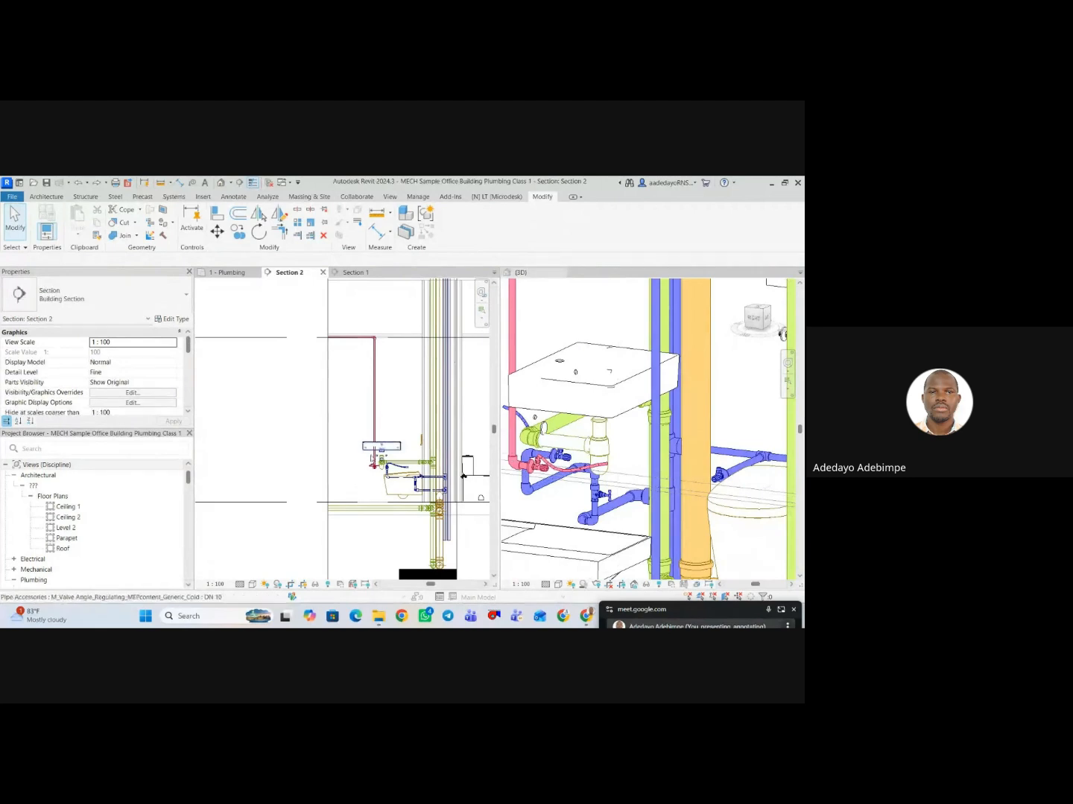
scroll(358, 492, "up", 5)
left_click(452, 496)
middle_click_drag(452, 495, 401, 491)
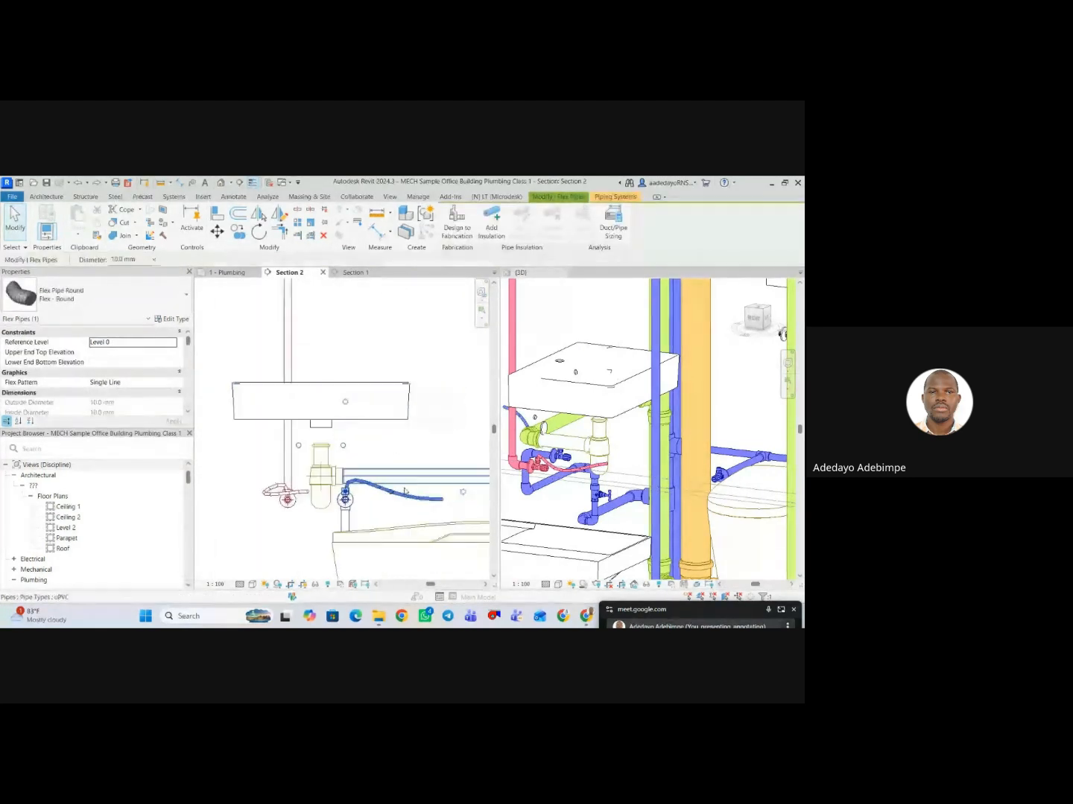
scroll(401, 489, "down", 3)
scroll(439, 489, "up", 3)
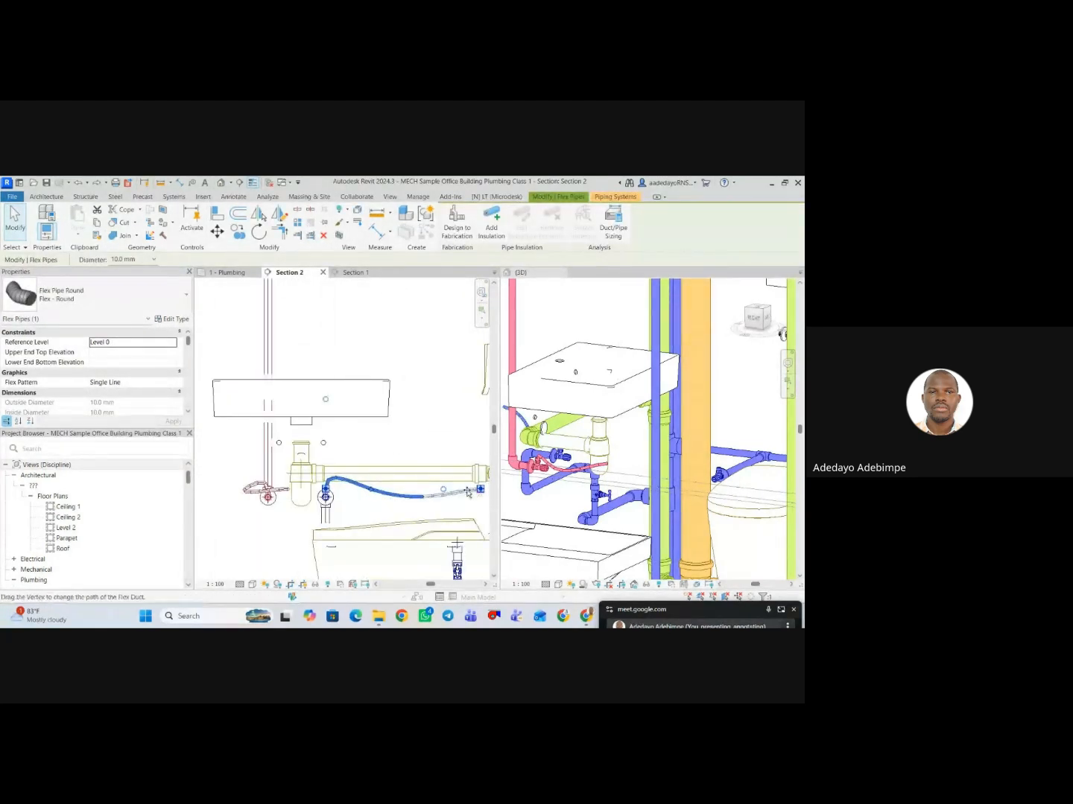
left_click_drag(353, 462, 324, 444)
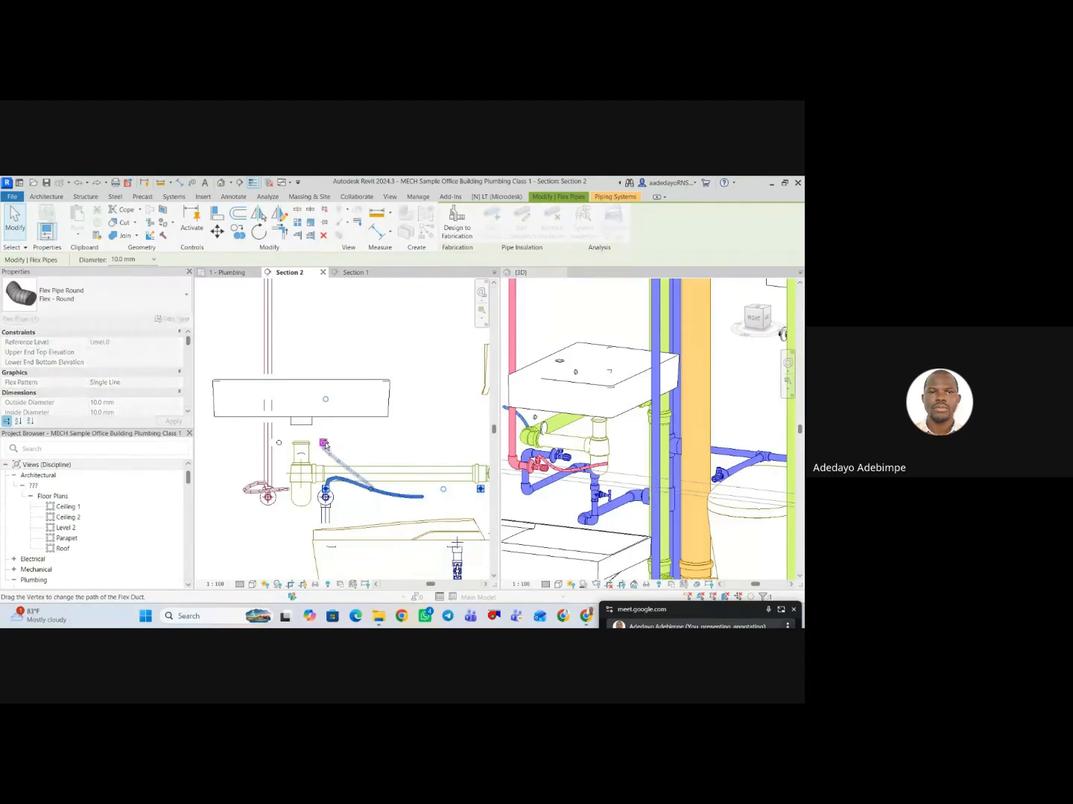
scroll(297, 511, "down", 2)
scroll(257, 486, "up", 4)
key("ctrl+z")
Connect the hot-water flex pipe's free end to the washbasin in Section 2.
scroll(309, 508, "up", 1)
left_click(310, 505)
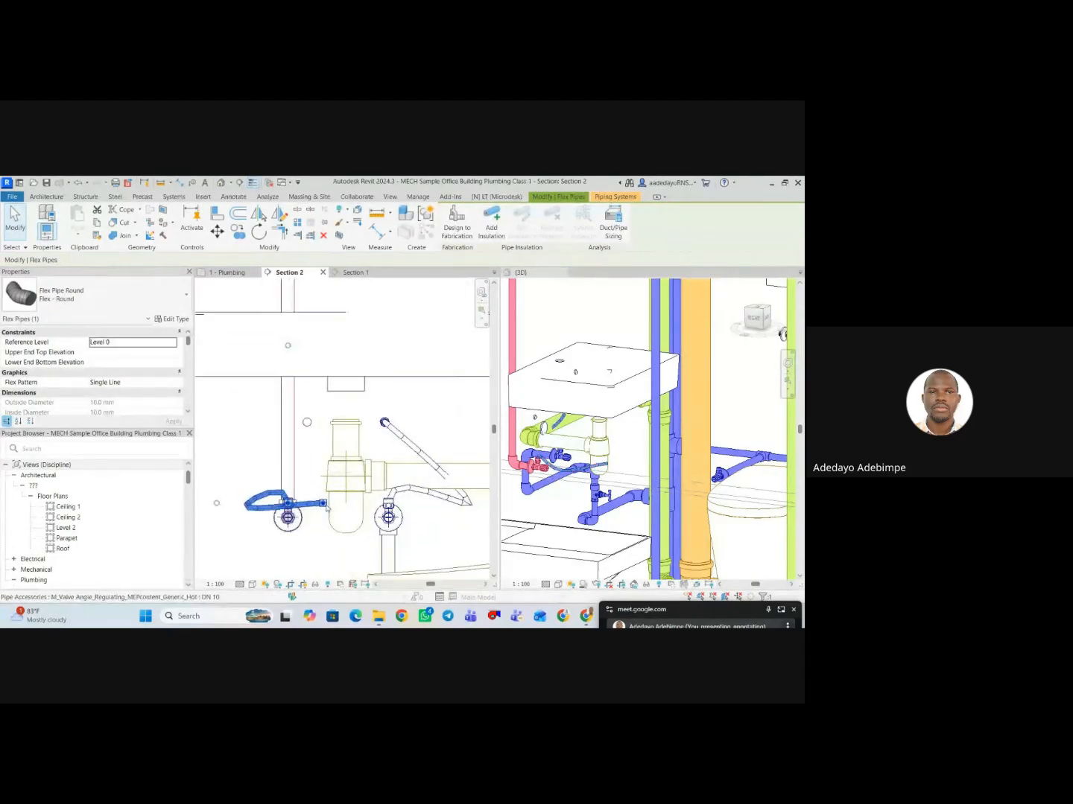
left_click_drag(322, 504, 307, 423)
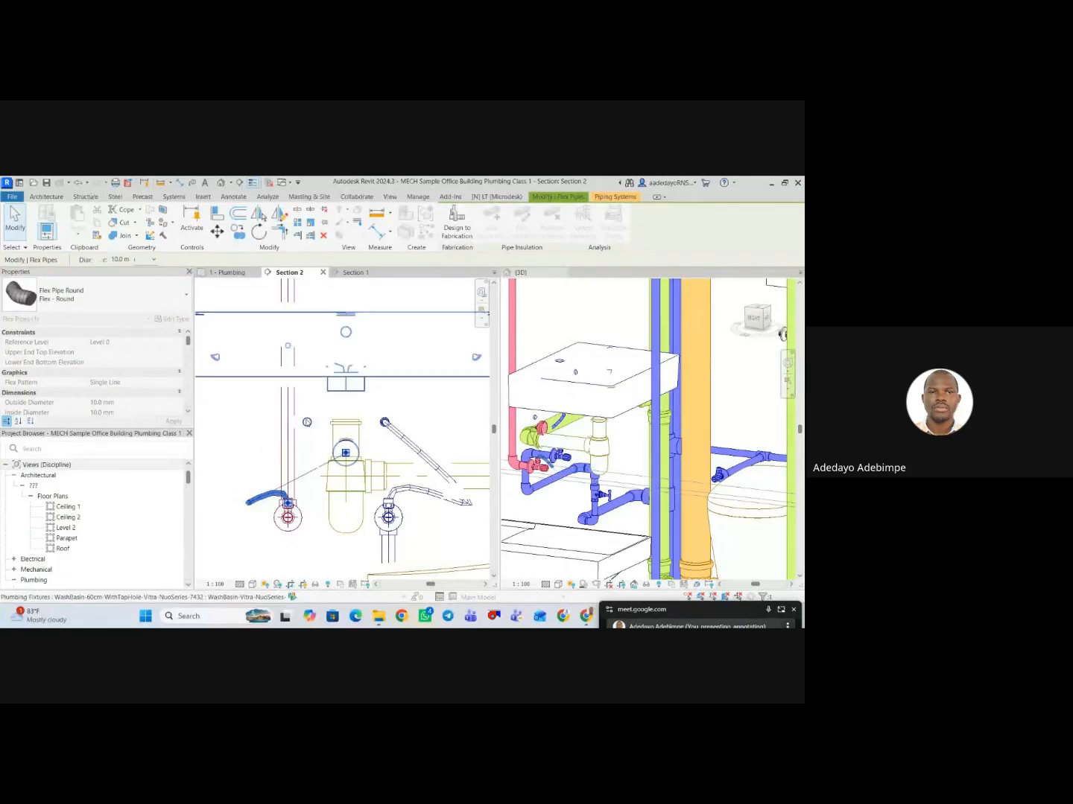
scroll(307, 474, "down", 2)
key("Escape")
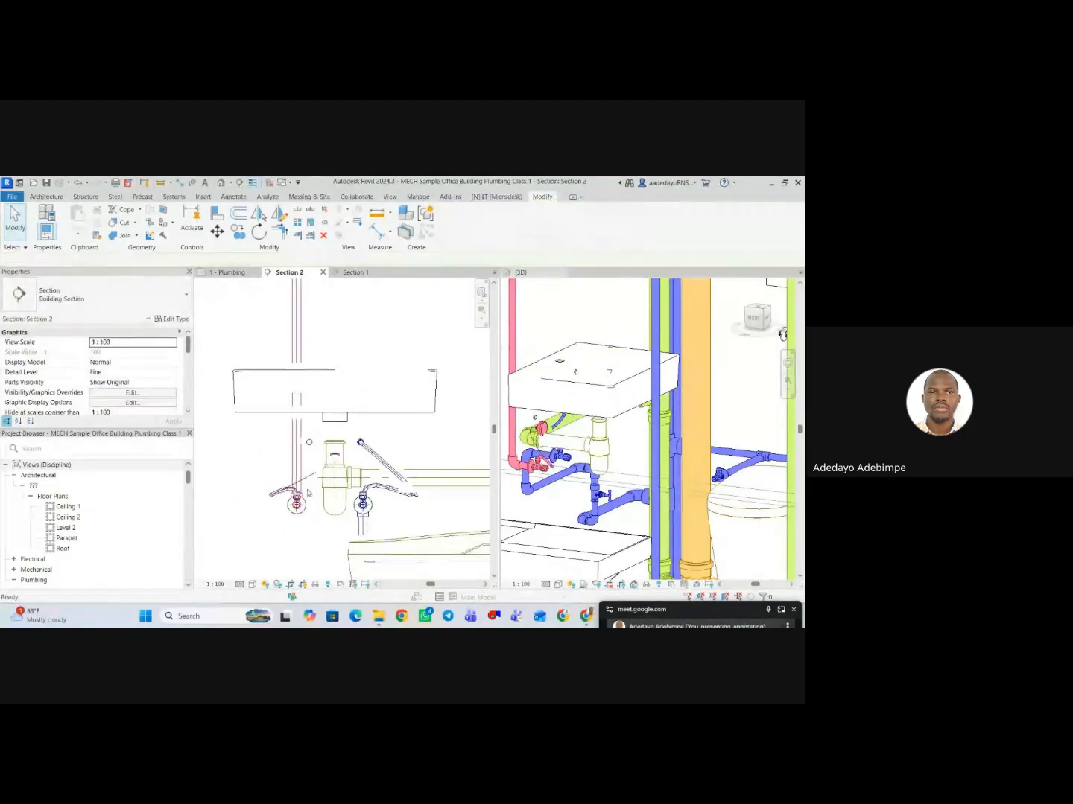
Reshape the hot-water flex pipe in Section 2 by raising its bend above the hot angle valve.
scroll(396, 457, "down", 2)
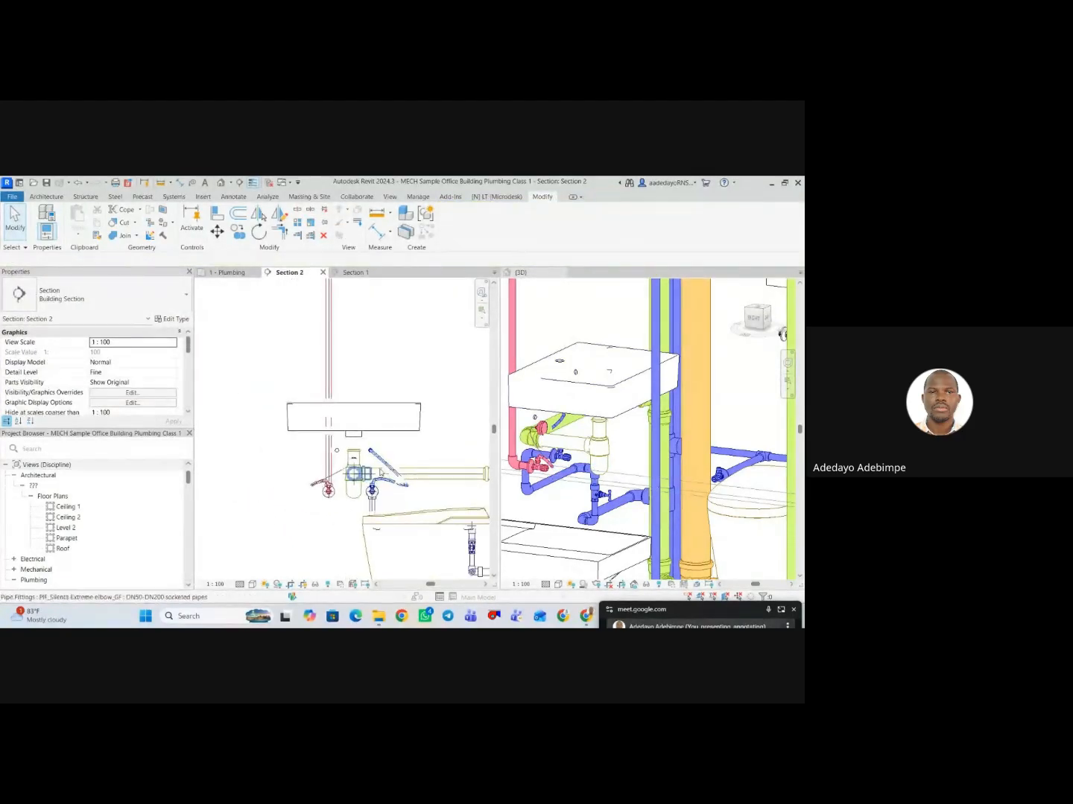
scroll(324, 506, "down", 3)
scroll(324, 506, "up", 5)
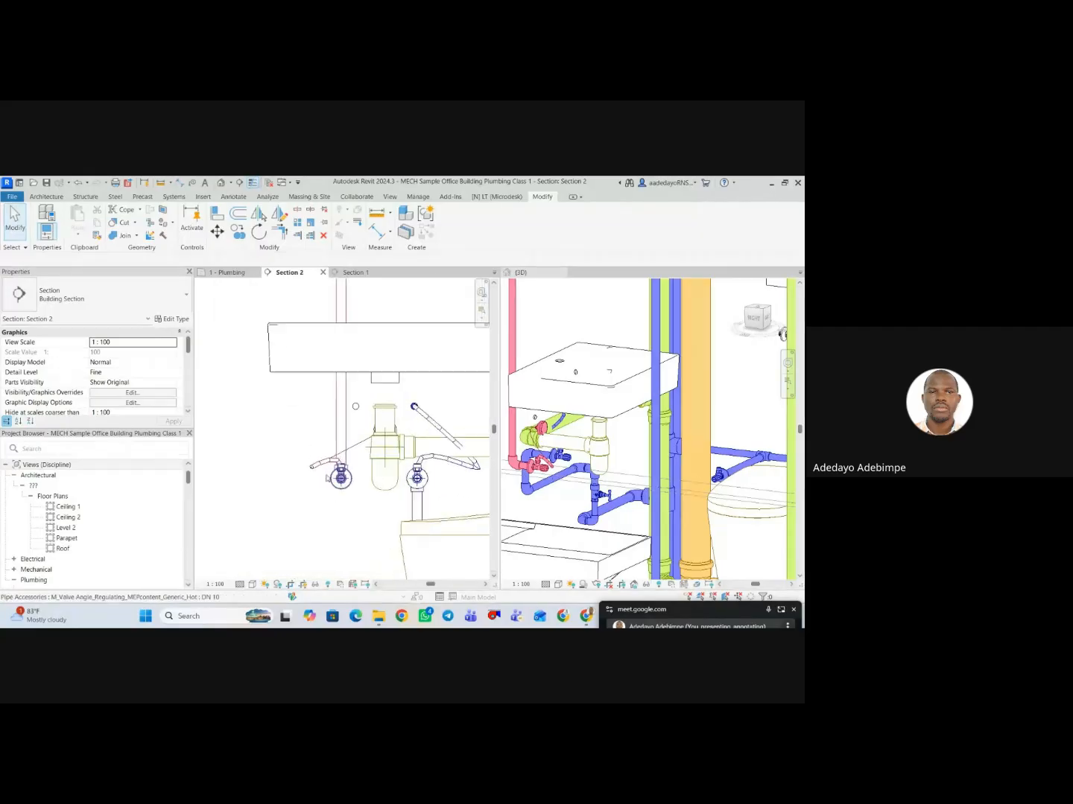
left_click(320, 432)
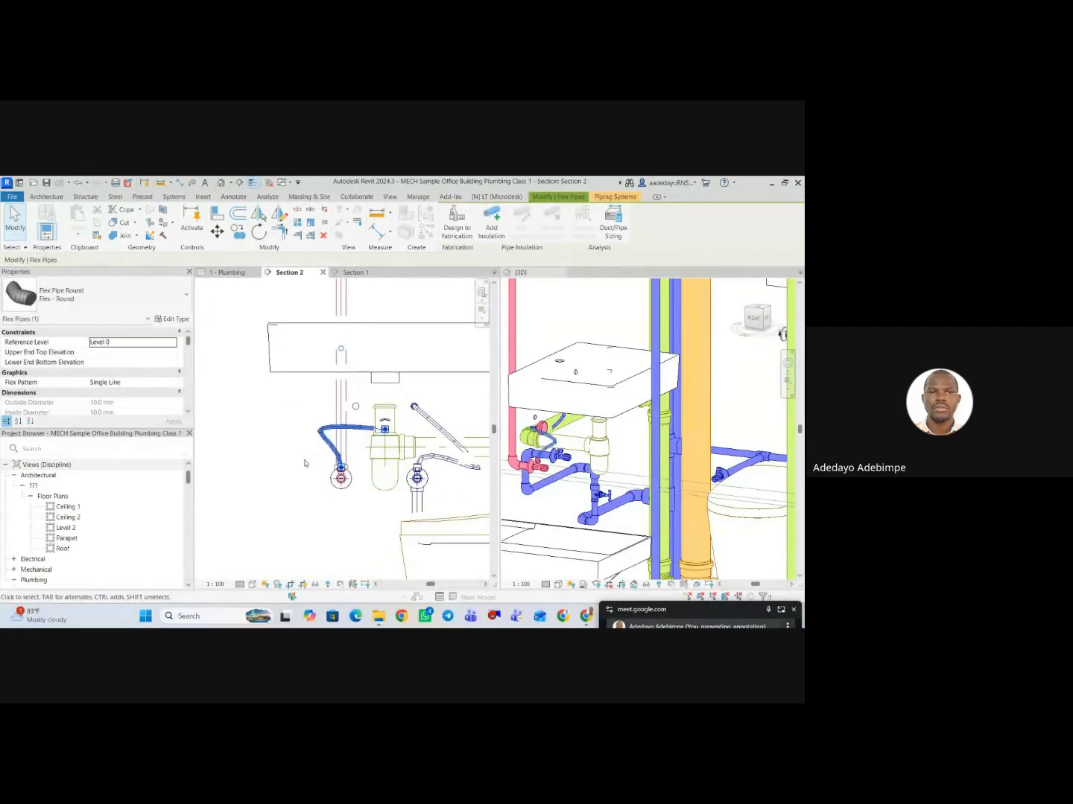
scroll(311, 486, "down", 3)
key("Escape")
scroll(308, 493, "down", 1)
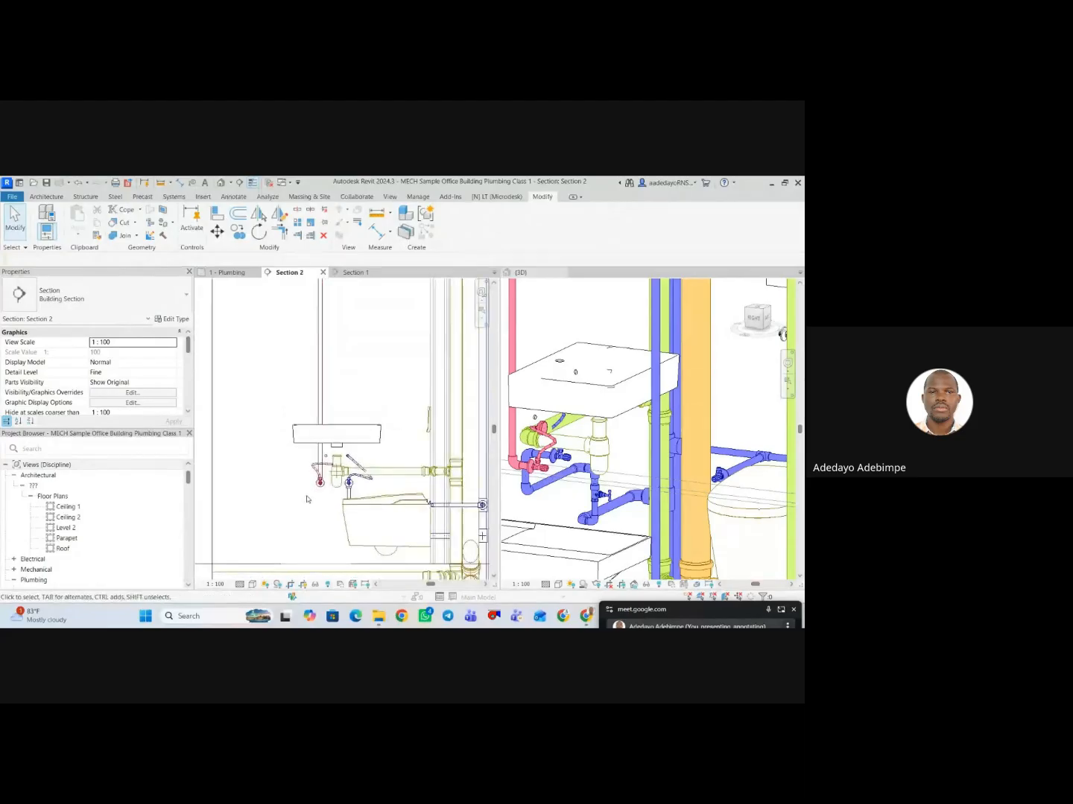
middle_click_drag(306, 498, 333, 478)
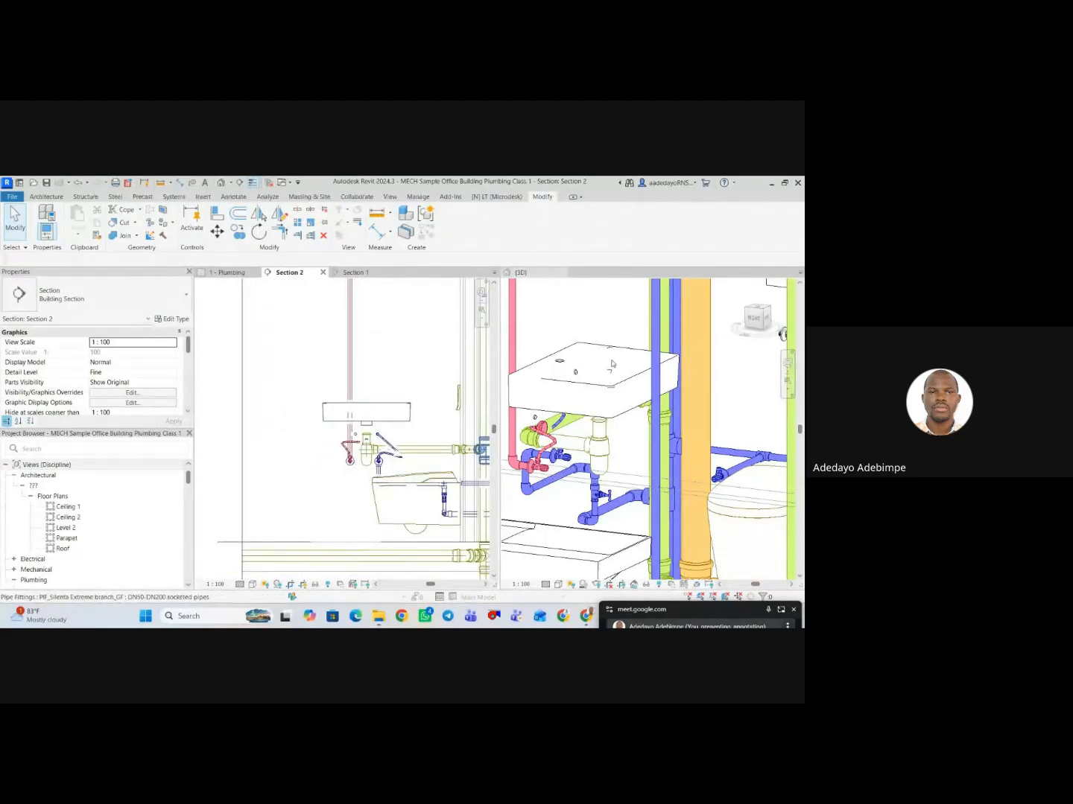
Examine the female toilet's basins and piping in the 1 - Plumbing floor plan, and the overall pipe layout in the 3D view.
left_click(230, 272)
scroll(350, 439, "down", 6)
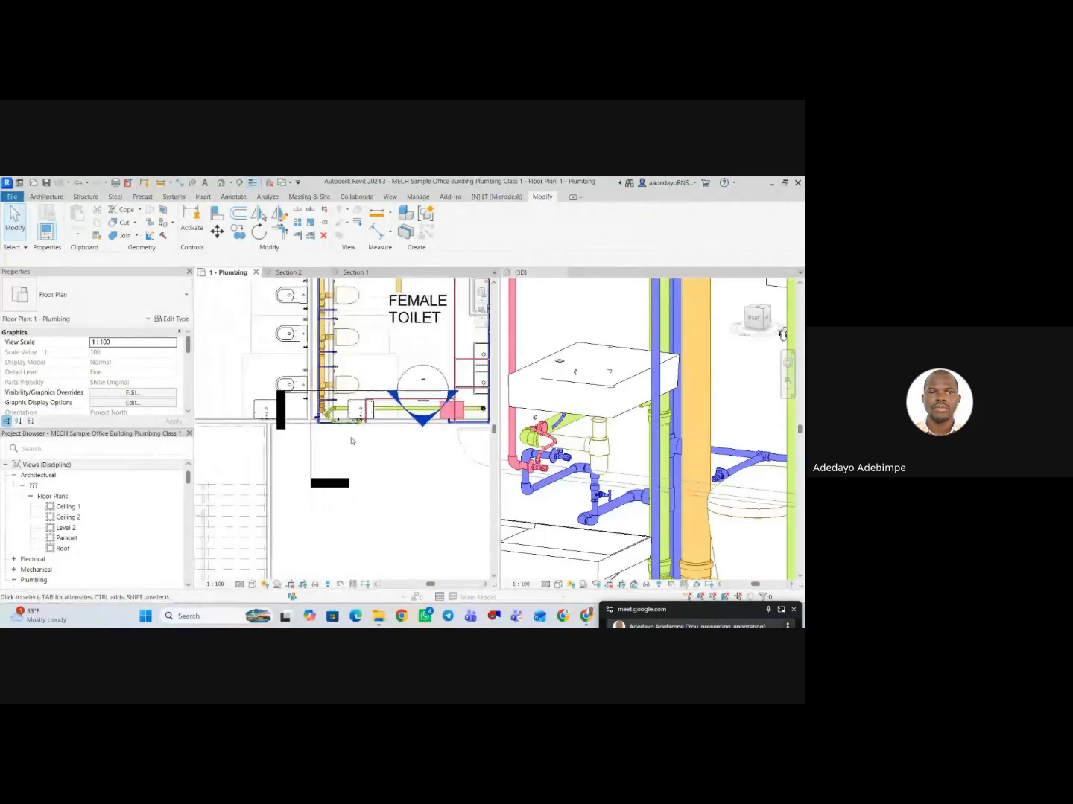
middle_click_drag(355, 465, 275, 505)
scroll(276, 505, "down", 1)
scroll(377, 432, "up", 4)
scroll(351, 447, "up", 2)
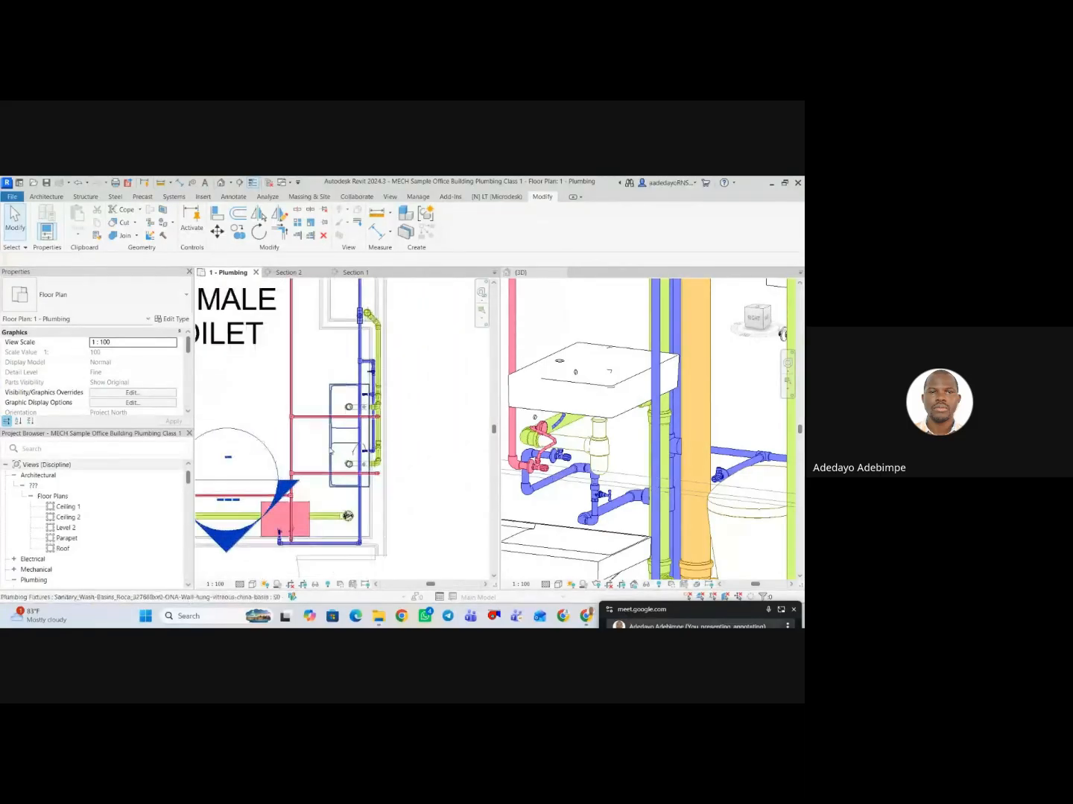
left_click(335, 440)
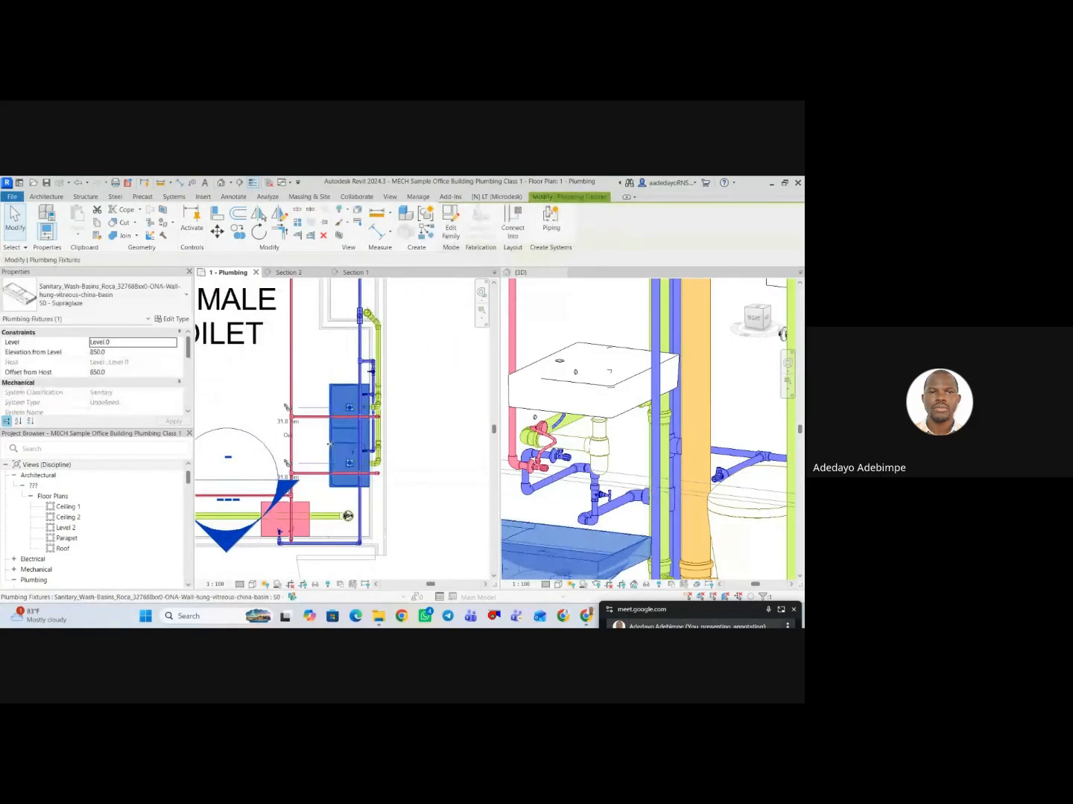
left_click(409, 427)
scroll(426, 431, "down", 3)
middle_click_drag(425, 431, 415, 457)
scroll(415, 458, "down", 2)
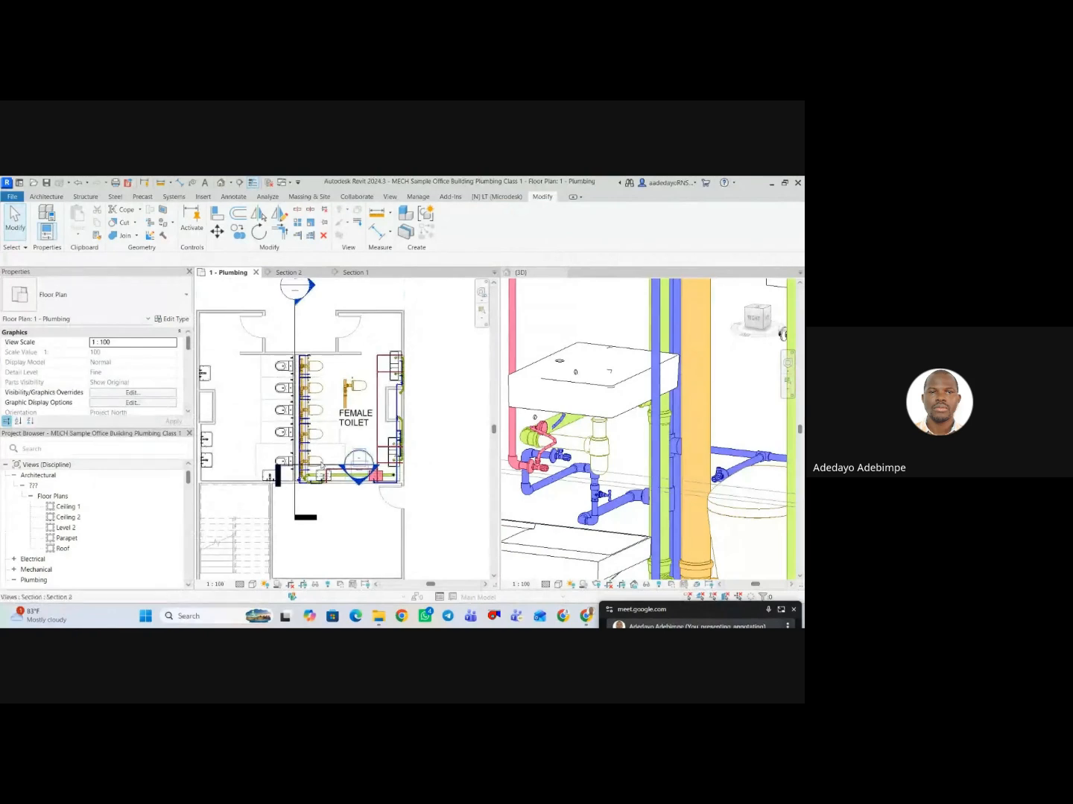
scroll(607, 445, "down", 5)
scroll(606, 445, "down", 1)
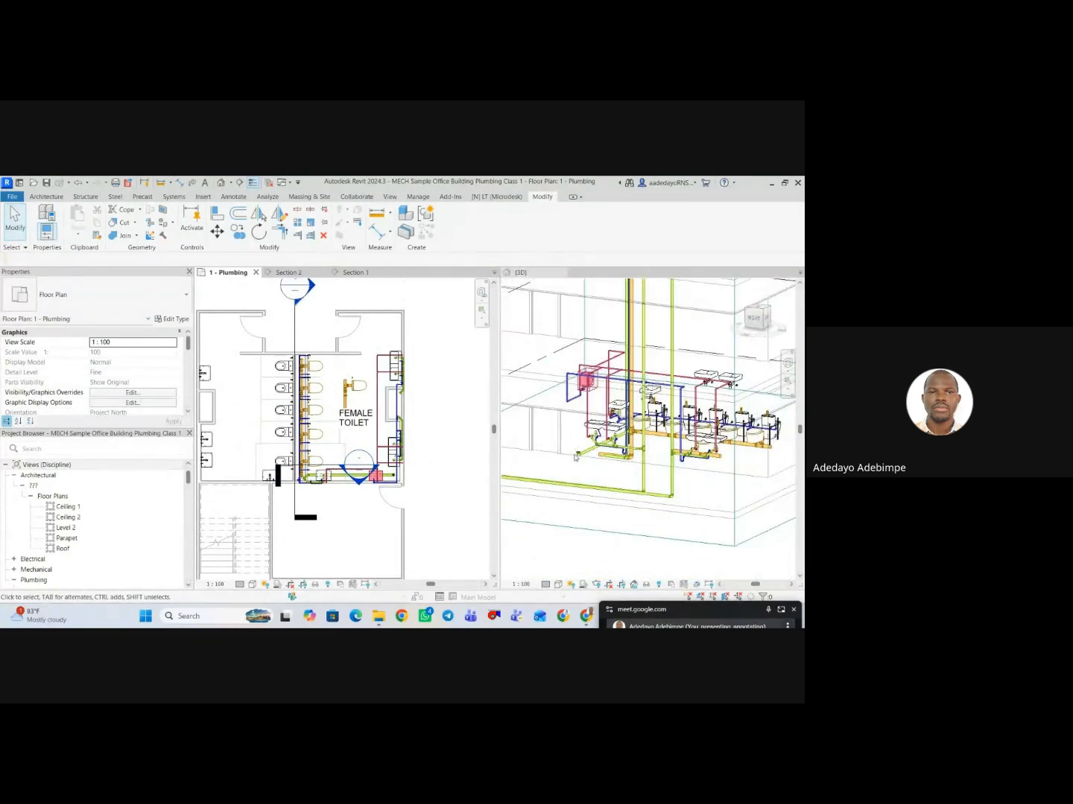
left_click(593, 480)
scroll(710, 524, "down", 3)
middle_click_drag(710, 525, 542, 506, "shift")
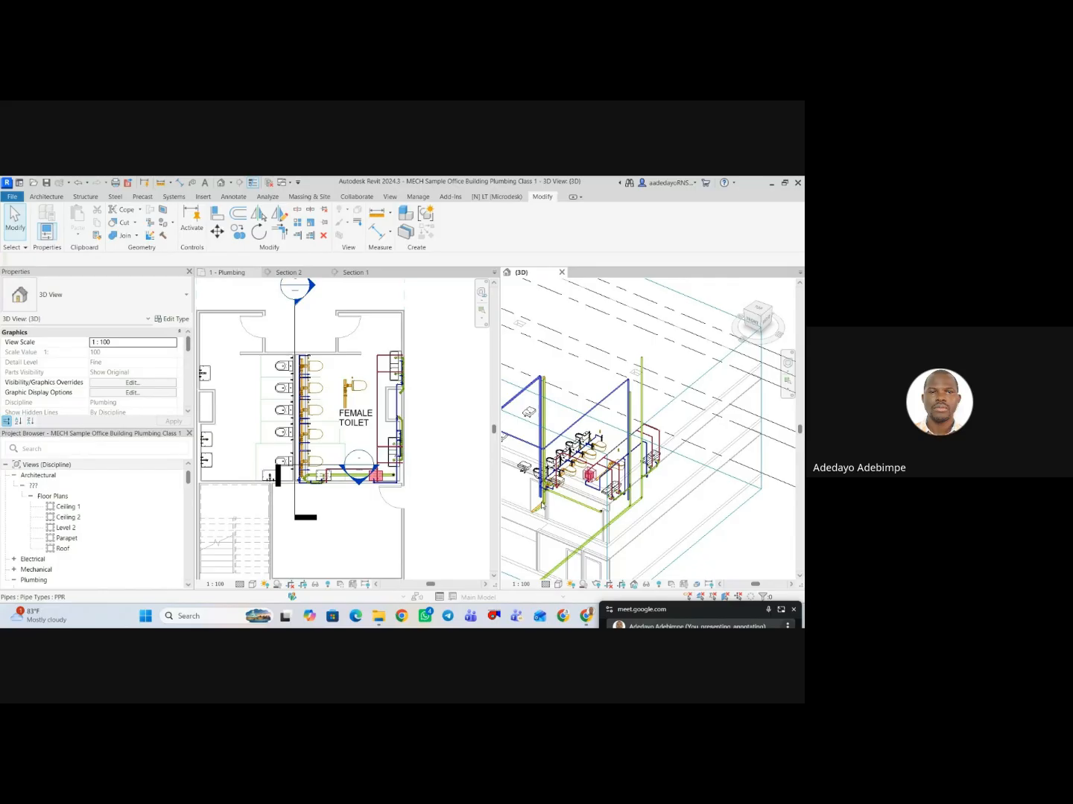
left_click(446, 372)
scroll(387, 379, "down", 2)
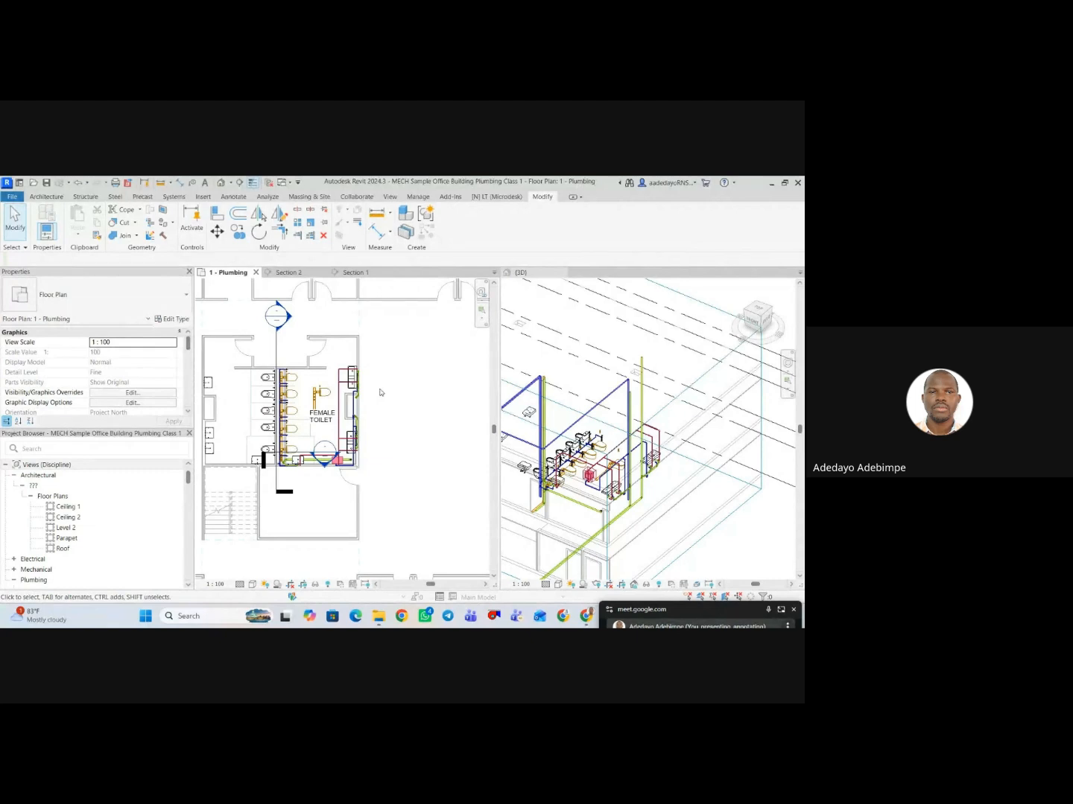
key("t")
key("x")
left_click(382, 366)
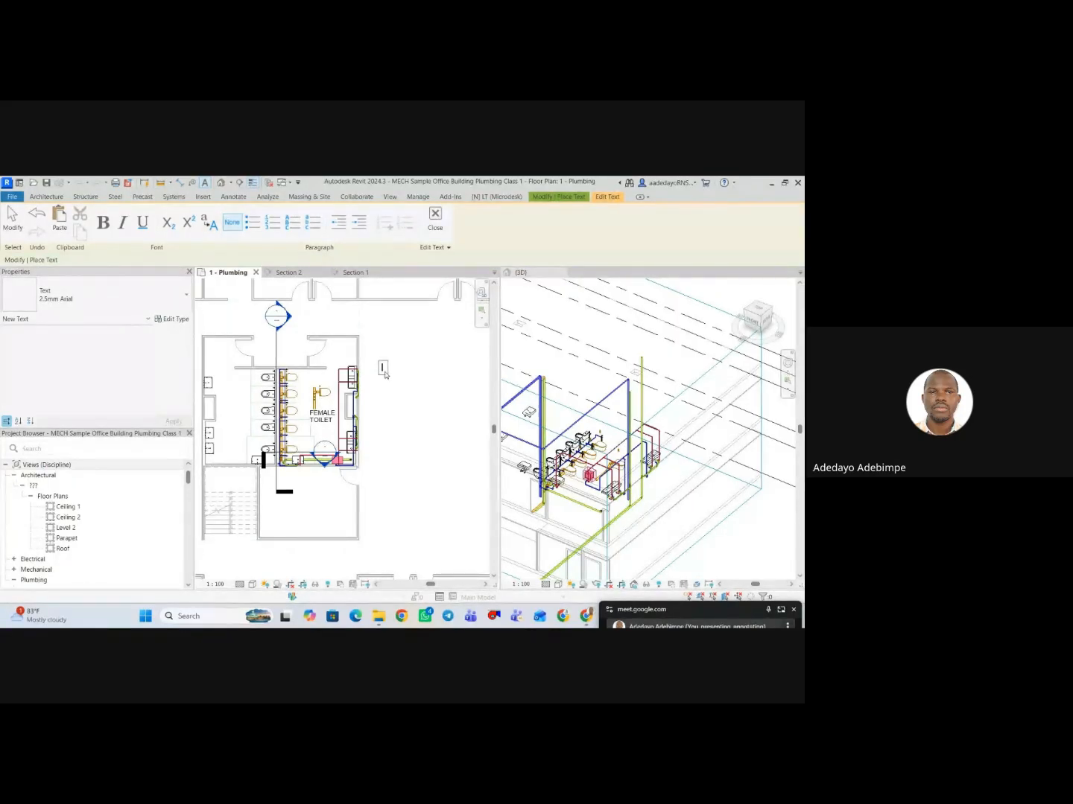
scroll(431, 447, "down", 2)
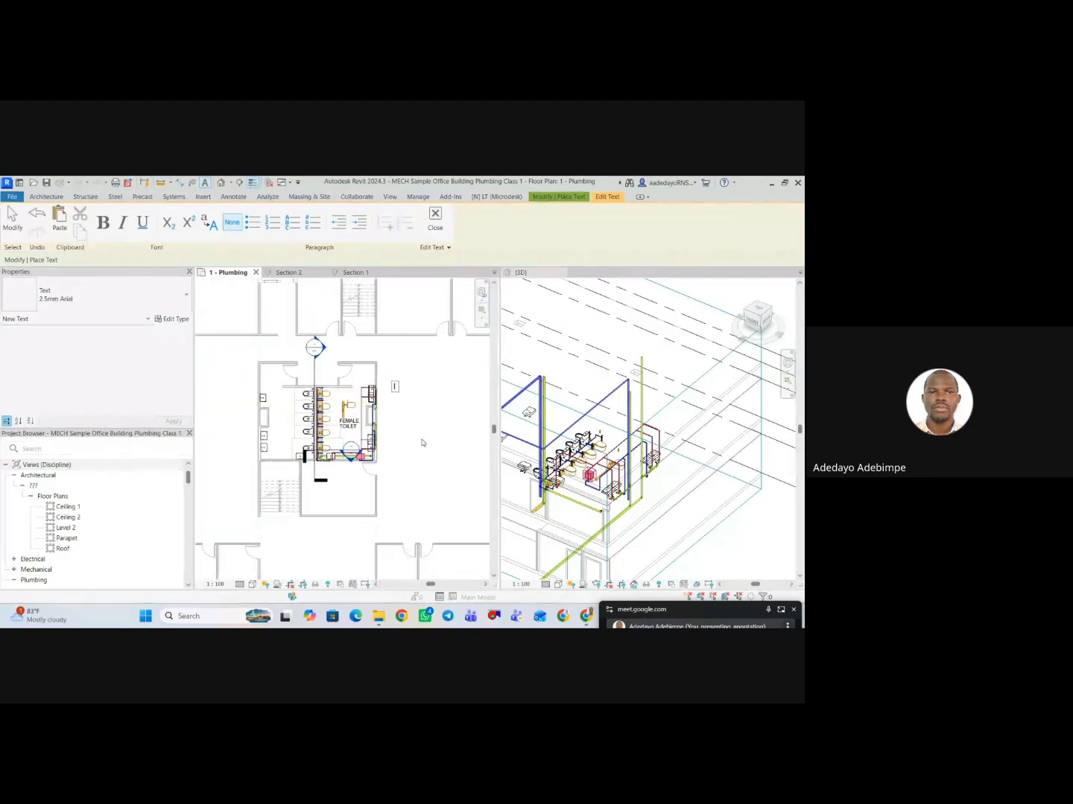
key("Escape")
Move the Section 2 line in the 1 - Plumbing plan off the fixtures to the left of the toilet block.
left_click_drag(314, 378, 216, 385)
scroll(403, 406, "up", 1)
scroll(402, 404, "down", 2)
Place a text note reading "20mm HWP" in the 1 - Plumbing plan, outside the female toilet's wall beside the upper washbasin.
key("t")
key("x")
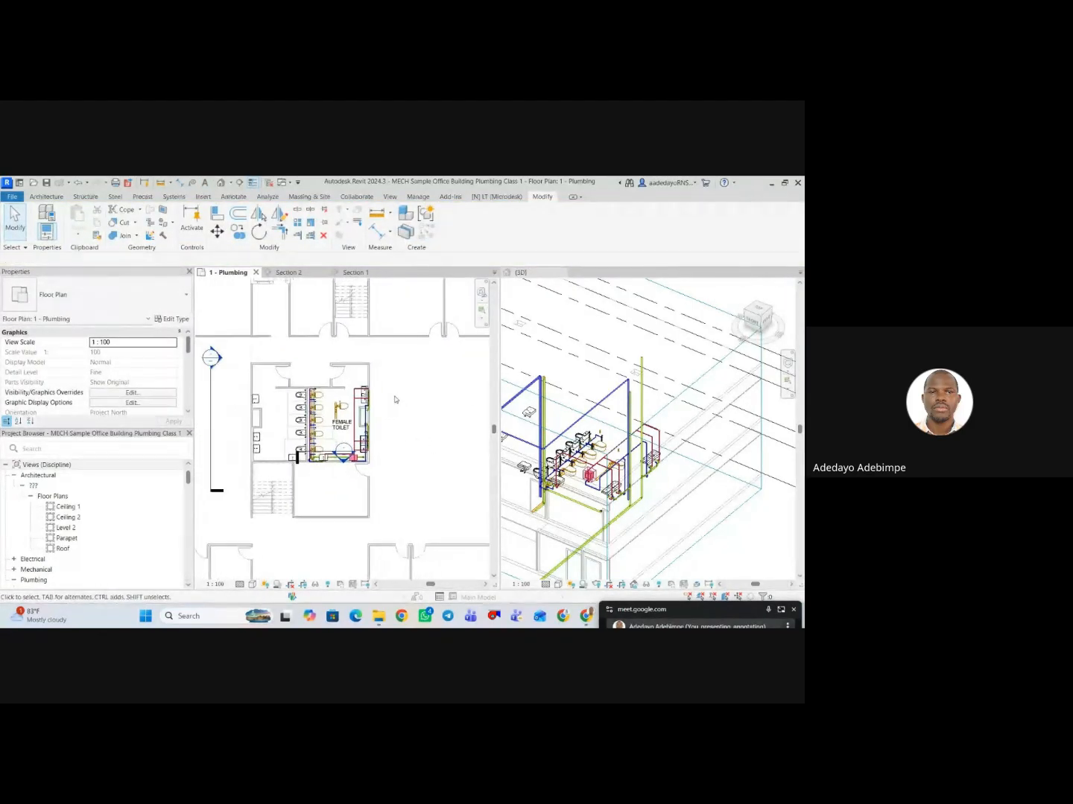
left_click(391, 394)
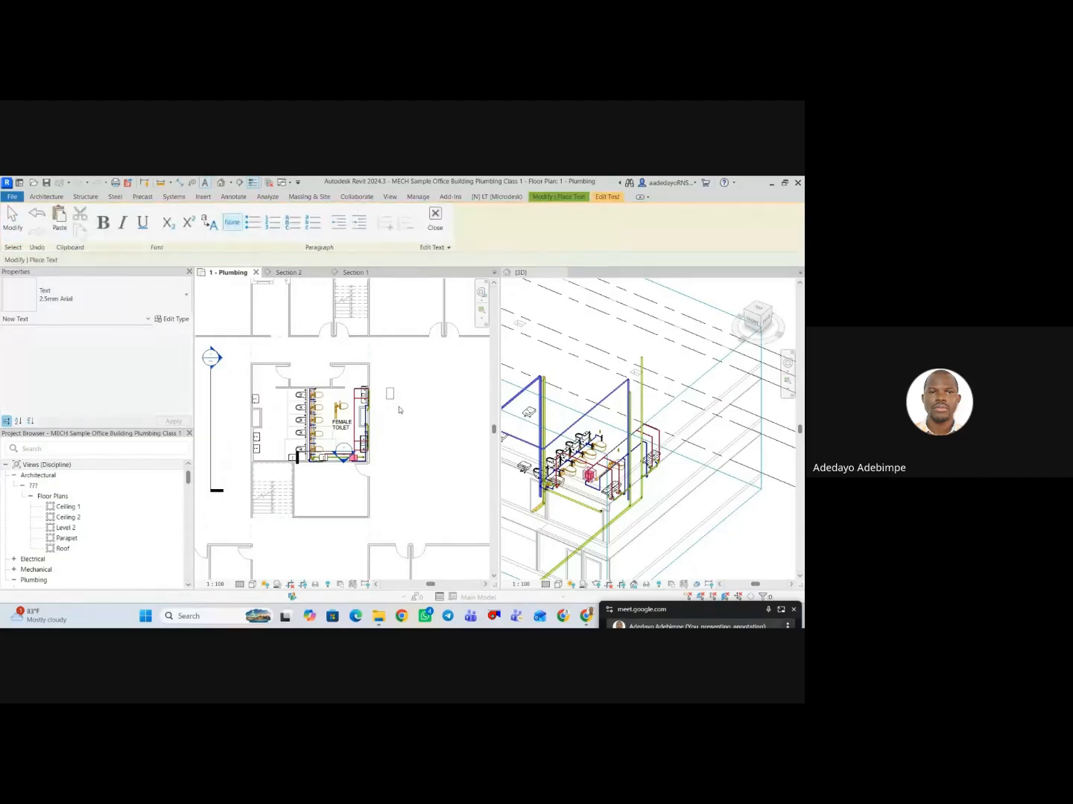
type("20mm HWP")
left_click(395, 431)
scroll(394, 431, "up", 2)
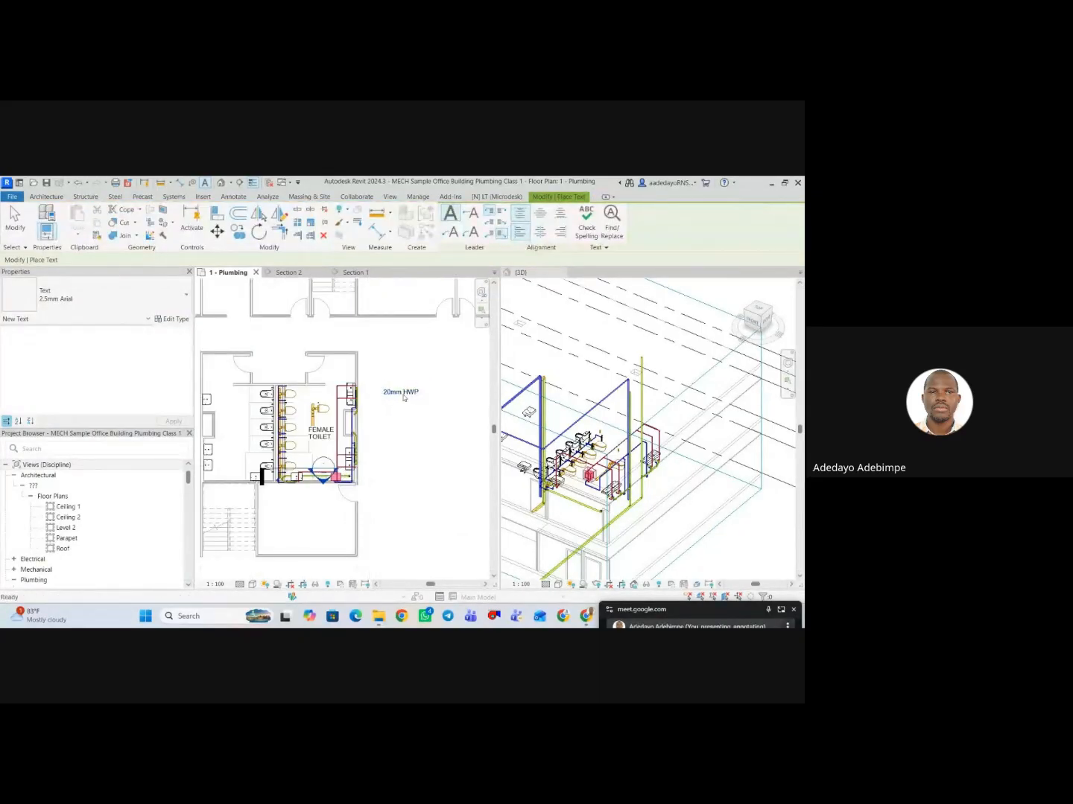
key("Escape")
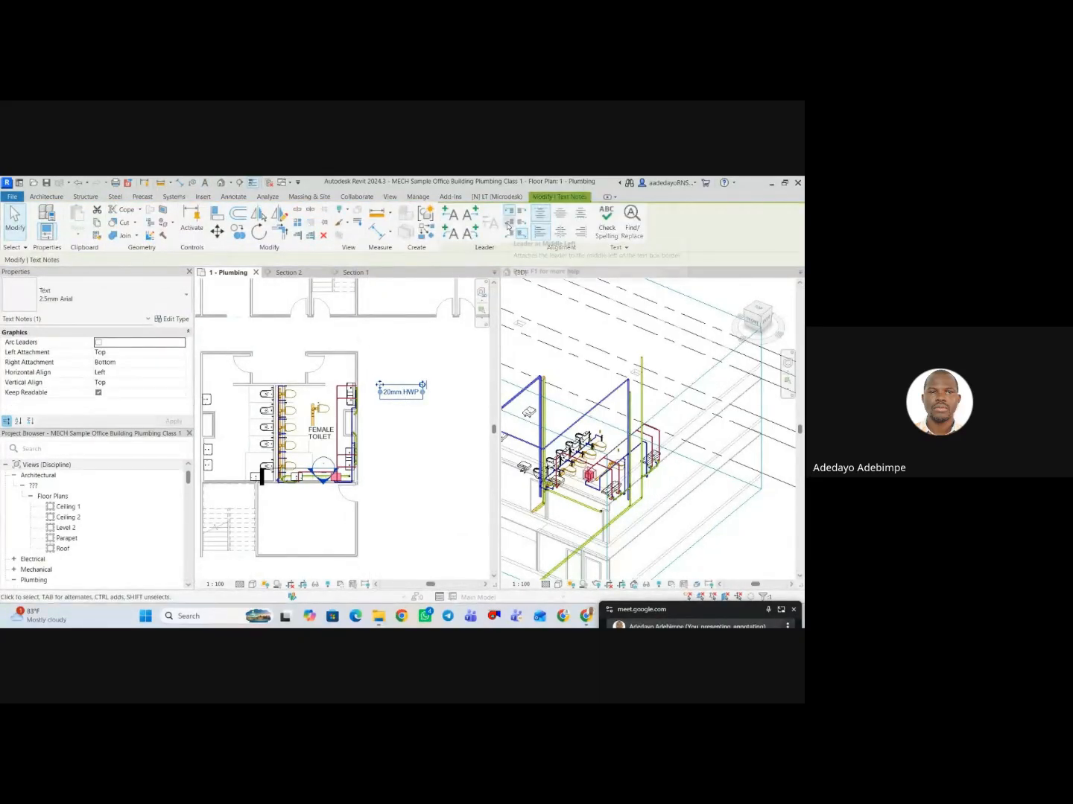
Add a straight leader on the left side of the 20mm HWP note, pointing to the washbasin piping.
left_click(449, 217)
scroll(325, 403, "up", 2)
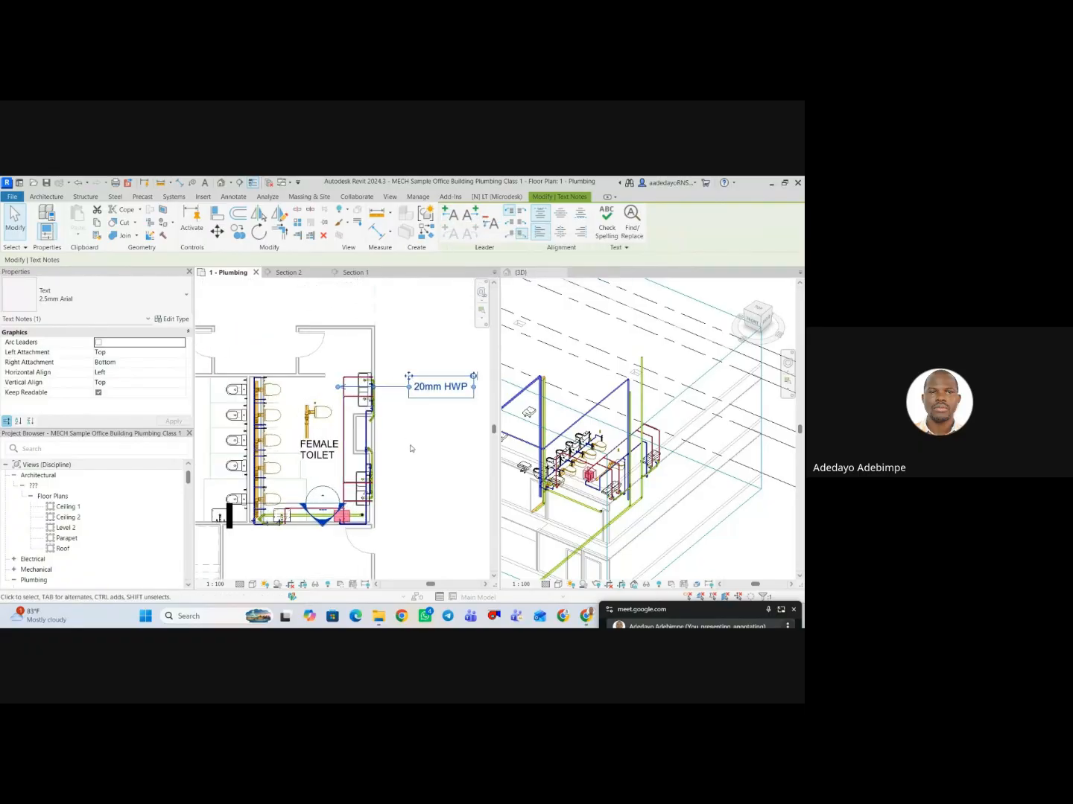
scroll(410, 448, "down", 3)
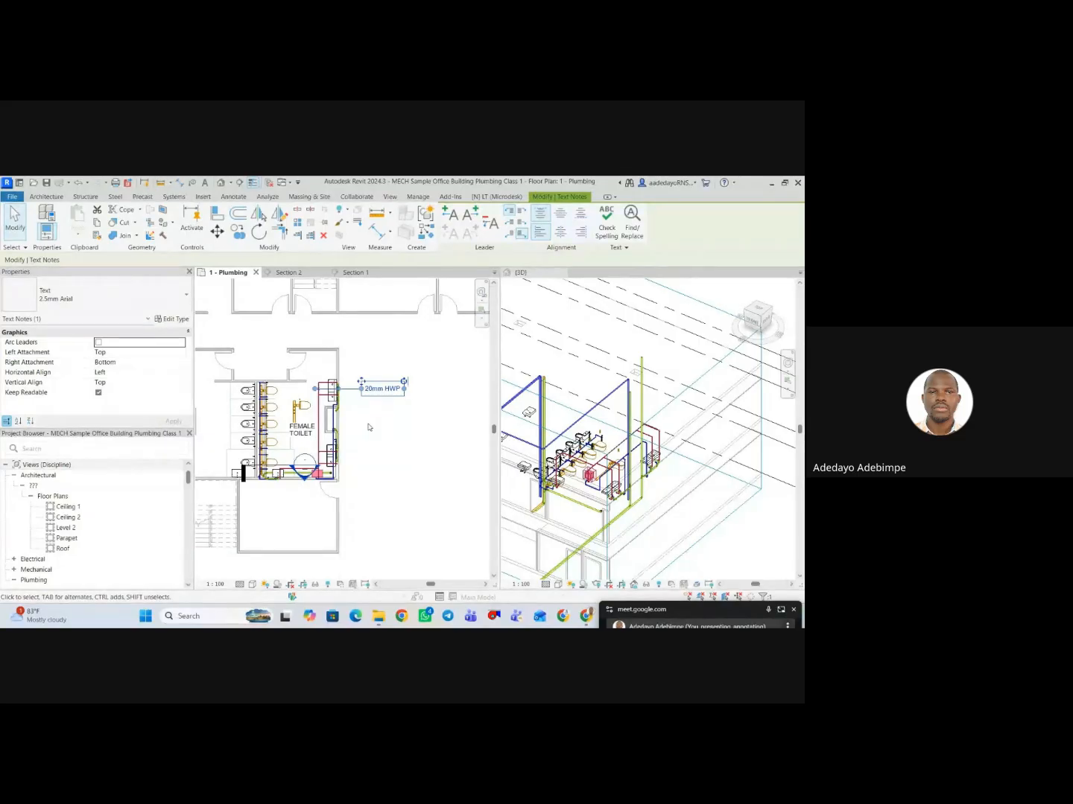
Switch to the Google Meet call, read the meeting chat messages, and return to the Revit model.
left_click(691, 611)
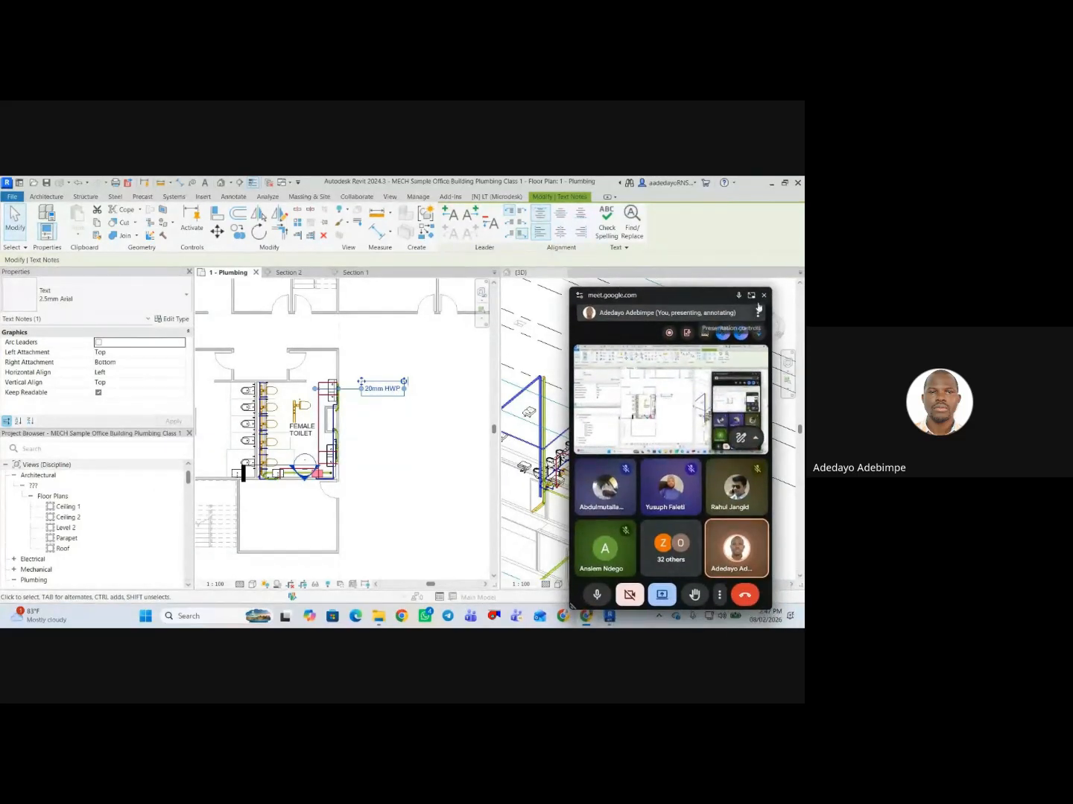
left_click_drag(712, 297, 746, 613)
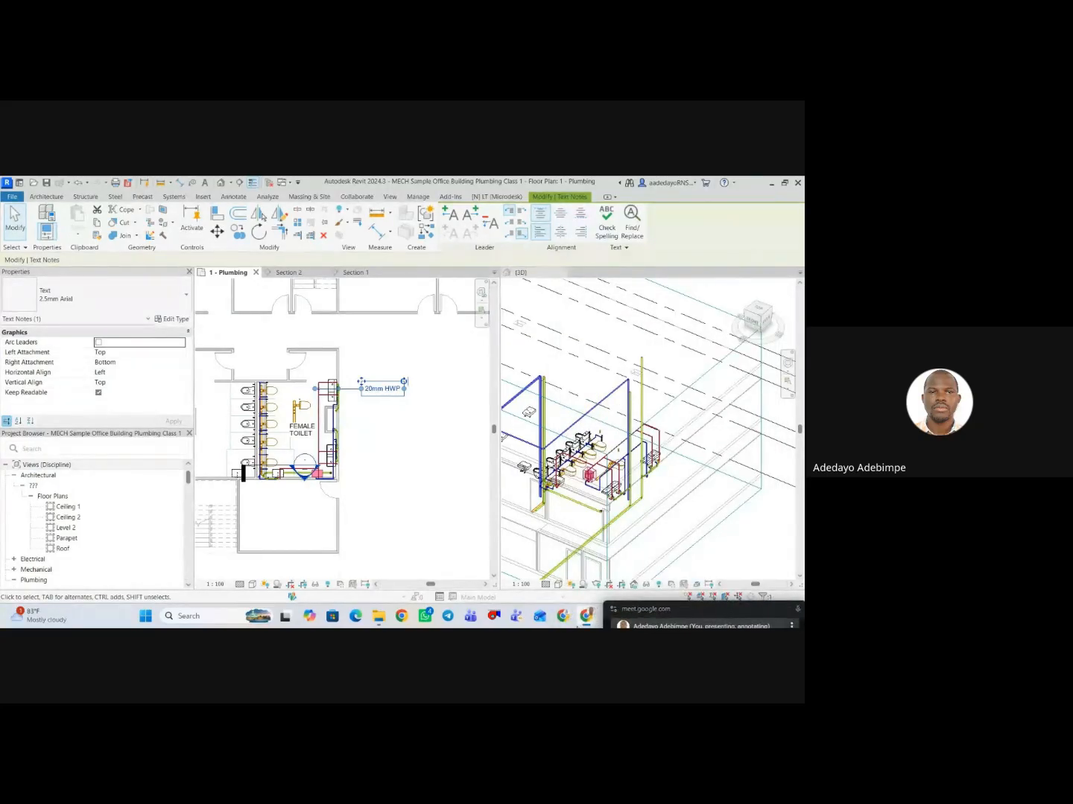
mouse_move(587, 616)
left_click(526, 574)
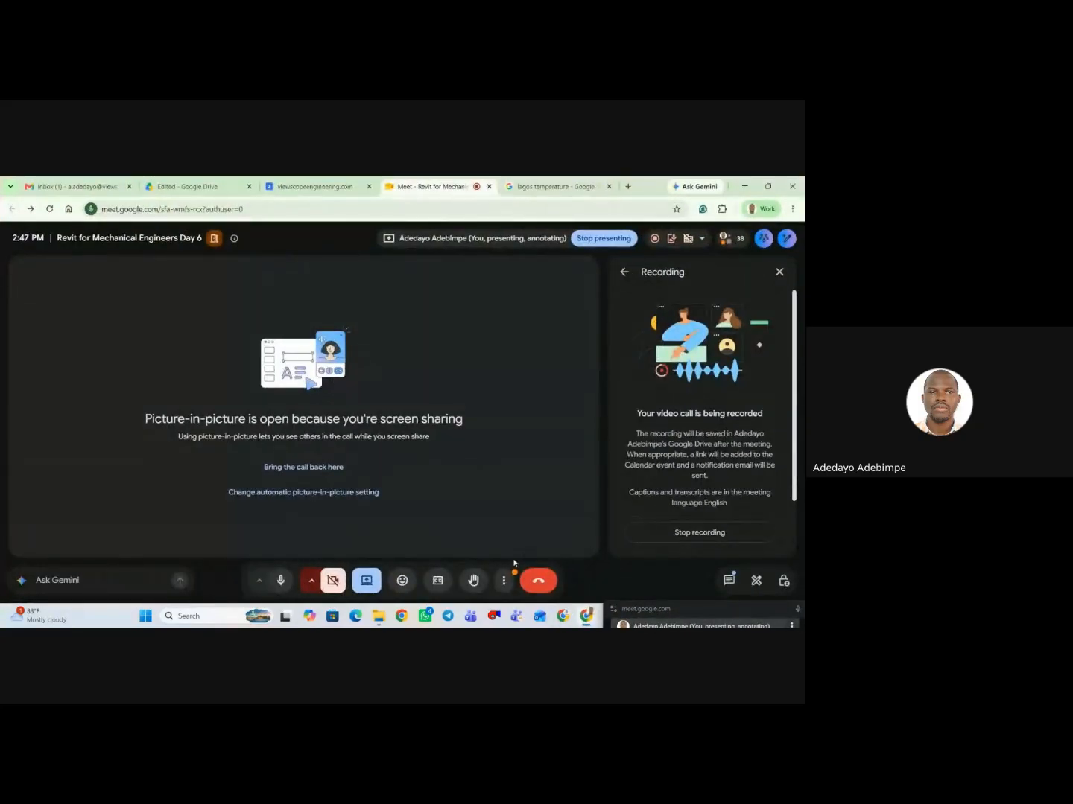
left_click(728, 581)
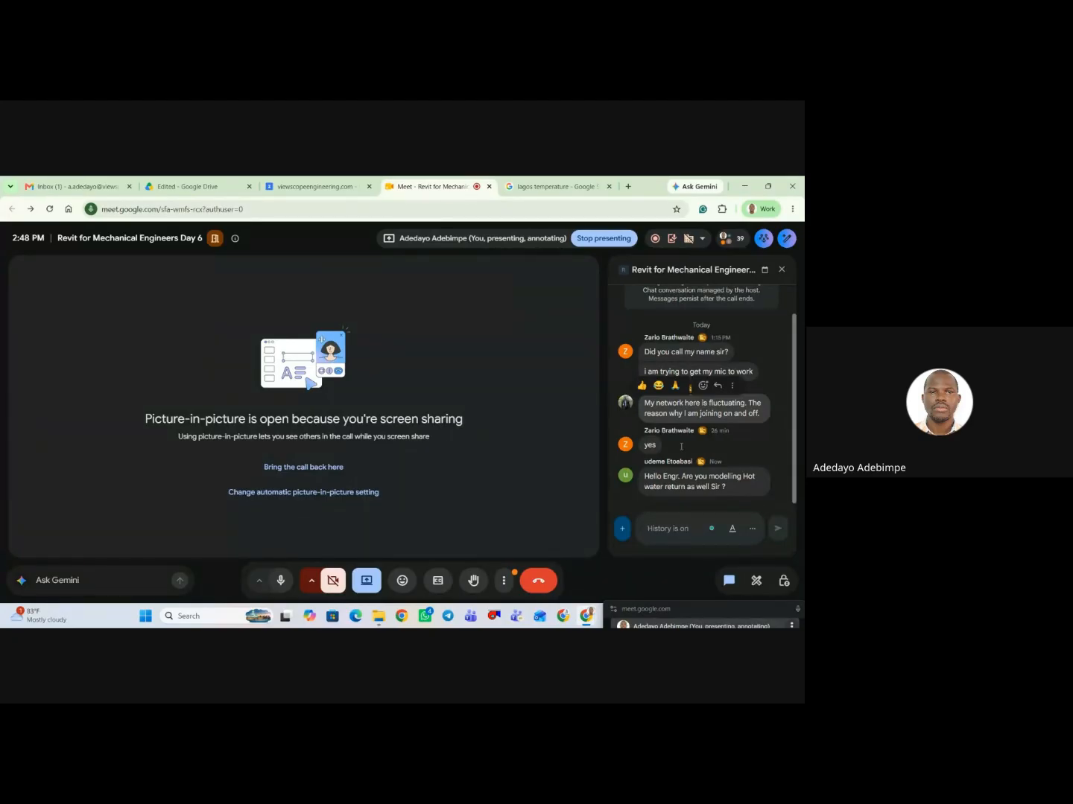
left_click(743, 187)
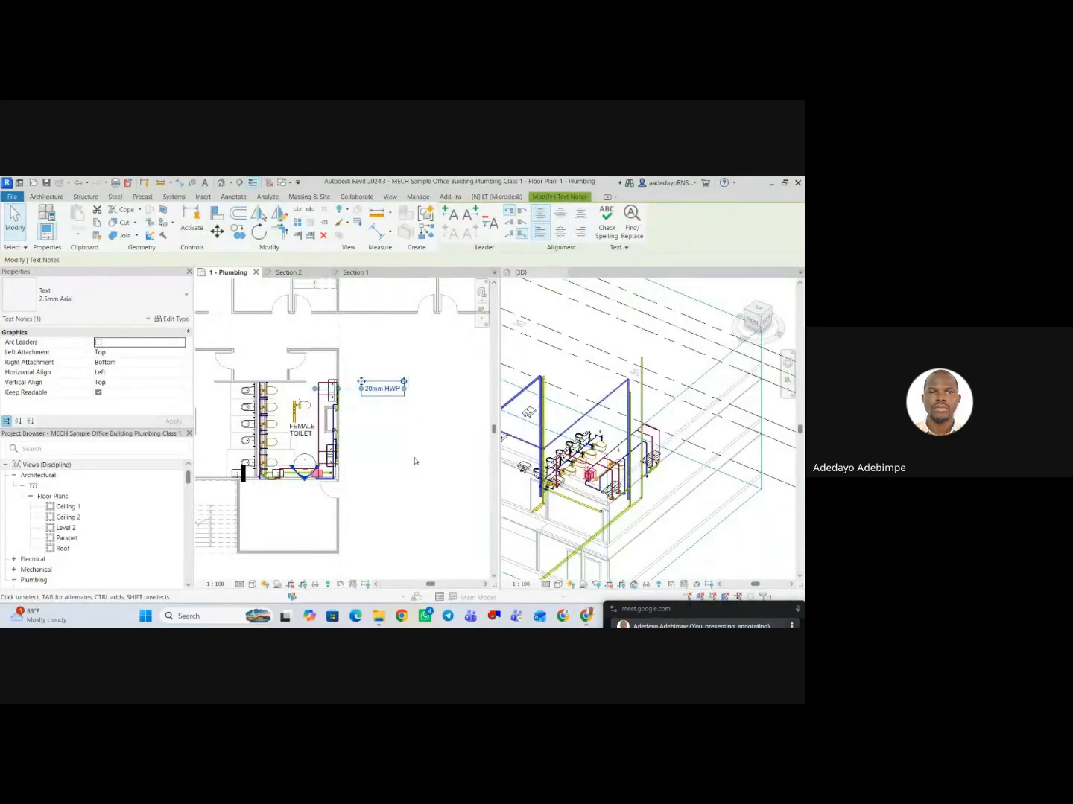
Examine the toilet block's piping and the 20mm HWP note with its leader in the 1 - Plumbing plan.
scroll(416, 454, "down", 2)
middle_click_drag(418, 452, 440, 428)
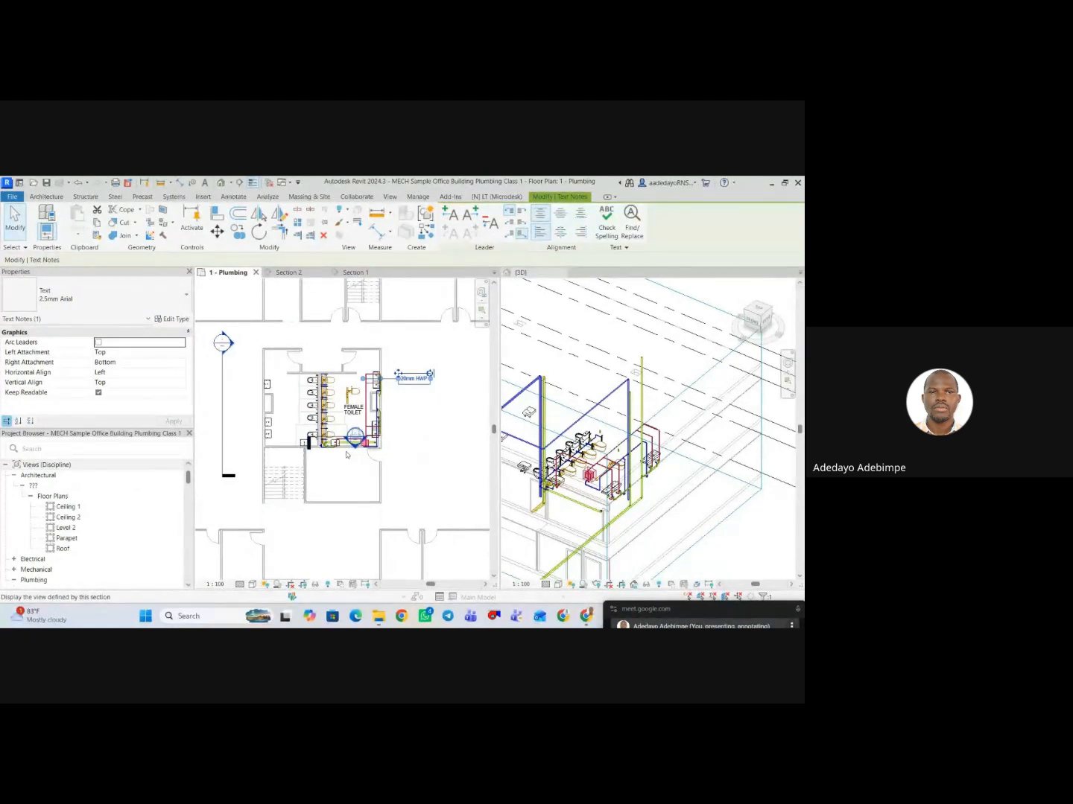
scroll(350, 454, "up", 1)
scroll(347, 441, "up", 2)
scroll(464, 408, "down", 1)
middle_click_drag(463, 408, 377, 449)
left_click(376, 450)
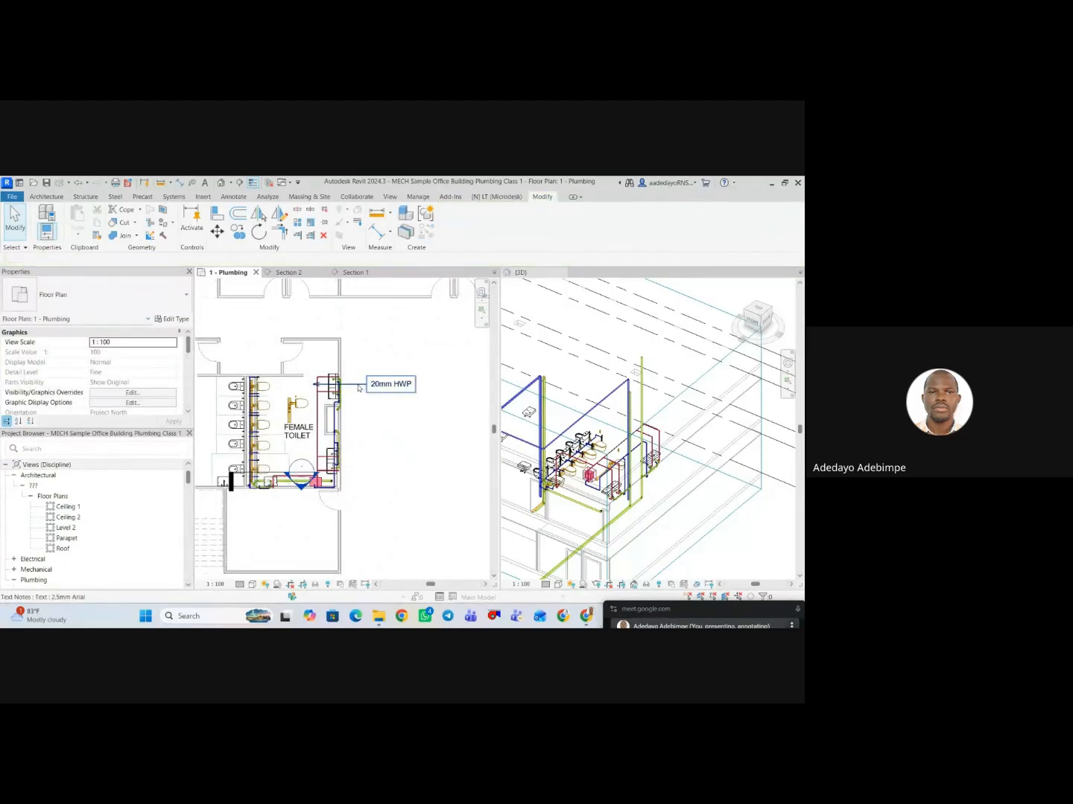
left_click(358, 387)
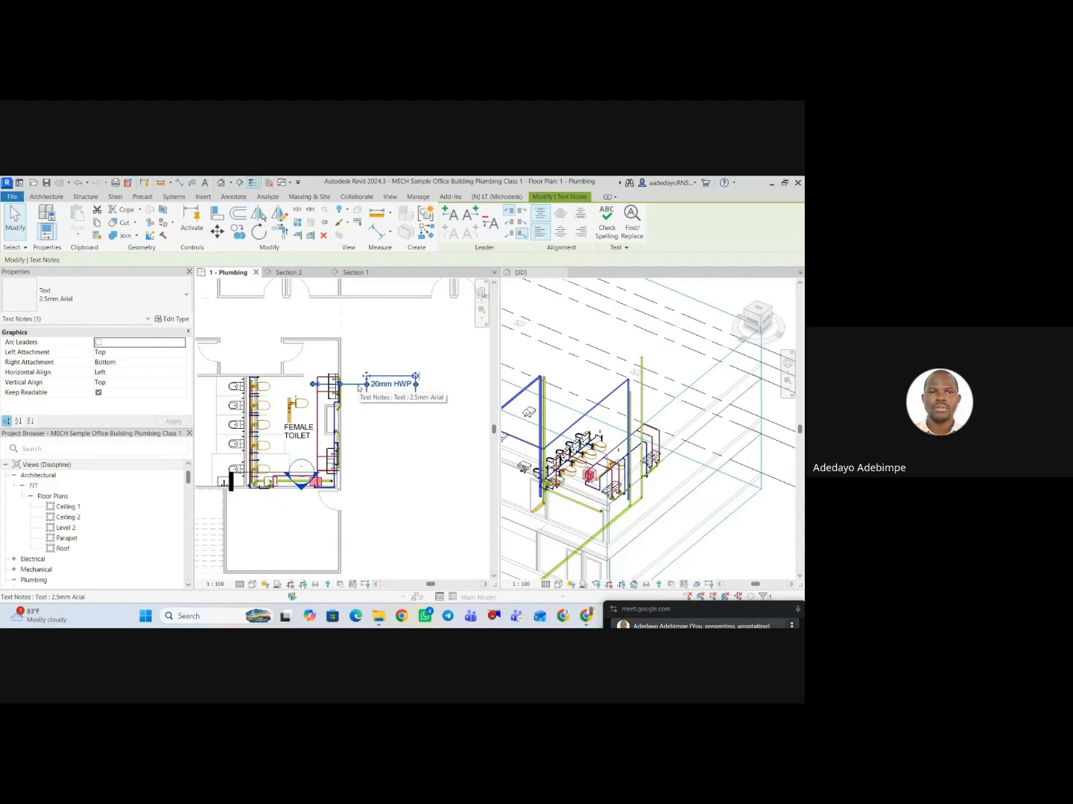
scroll(373, 410, "down", 1)
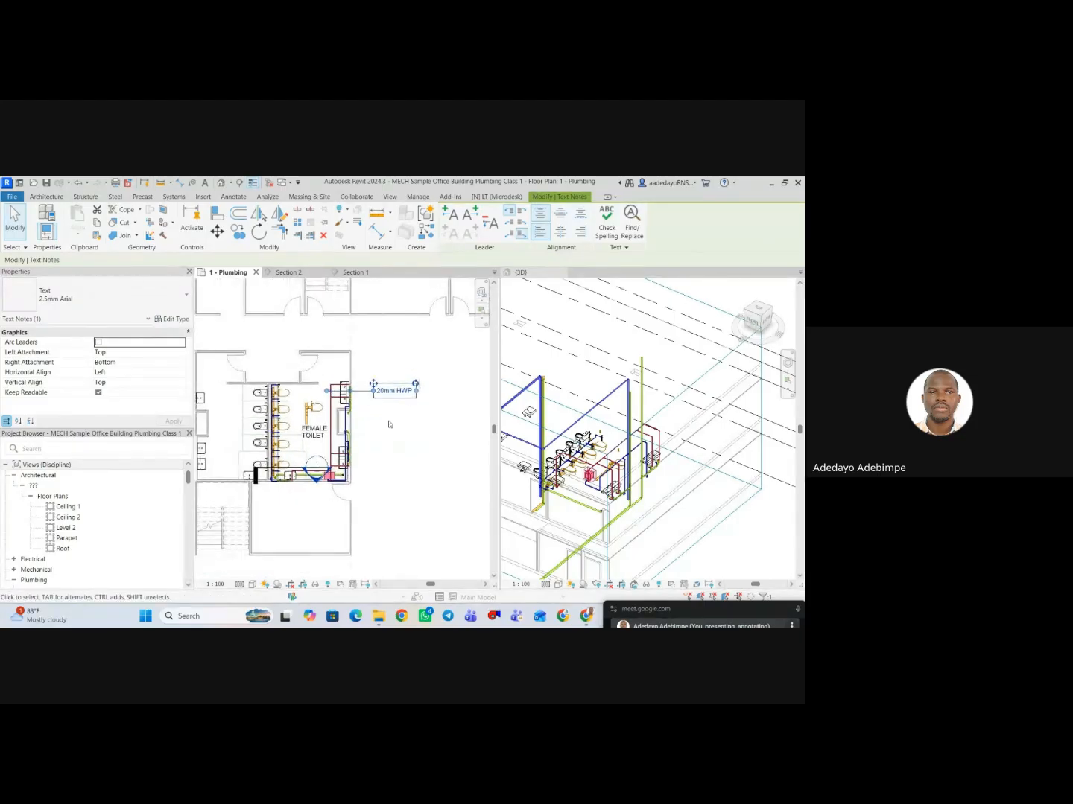
left_click(387, 425)
key("t")
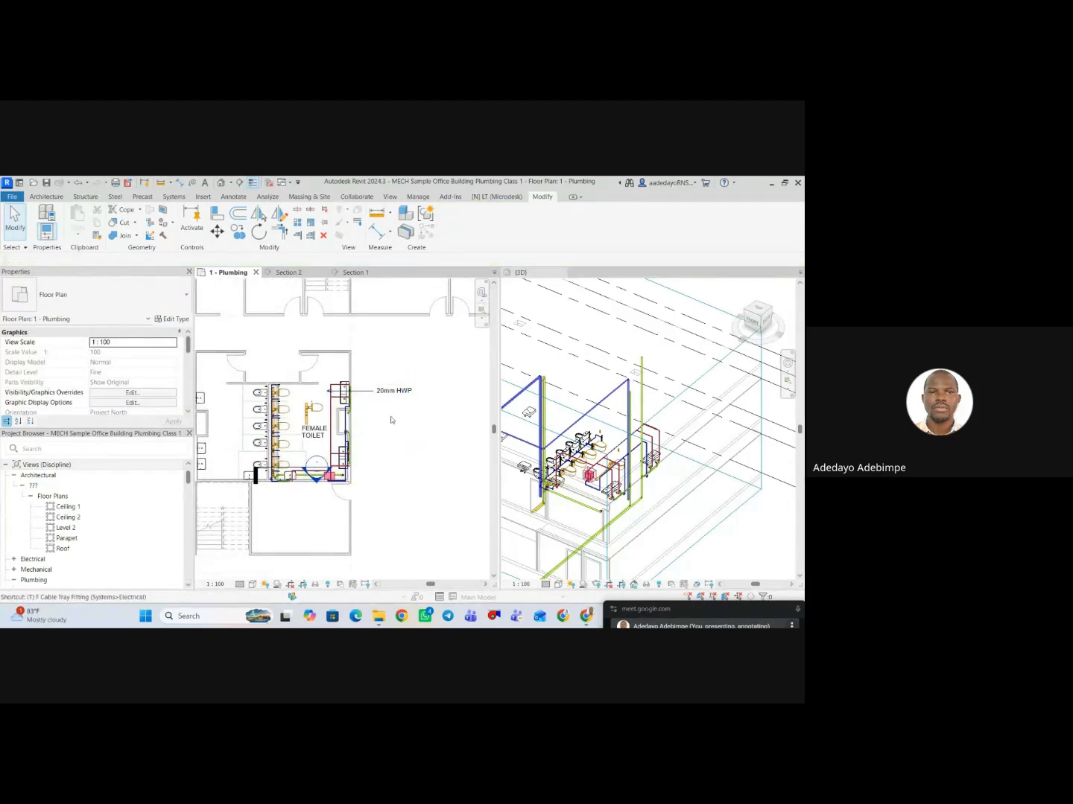
key("x")
key("Escape")
Place a second text note reading "25mm CWP" just below the 20mm HWP note in the plumbing plan.
left_click(233, 199)
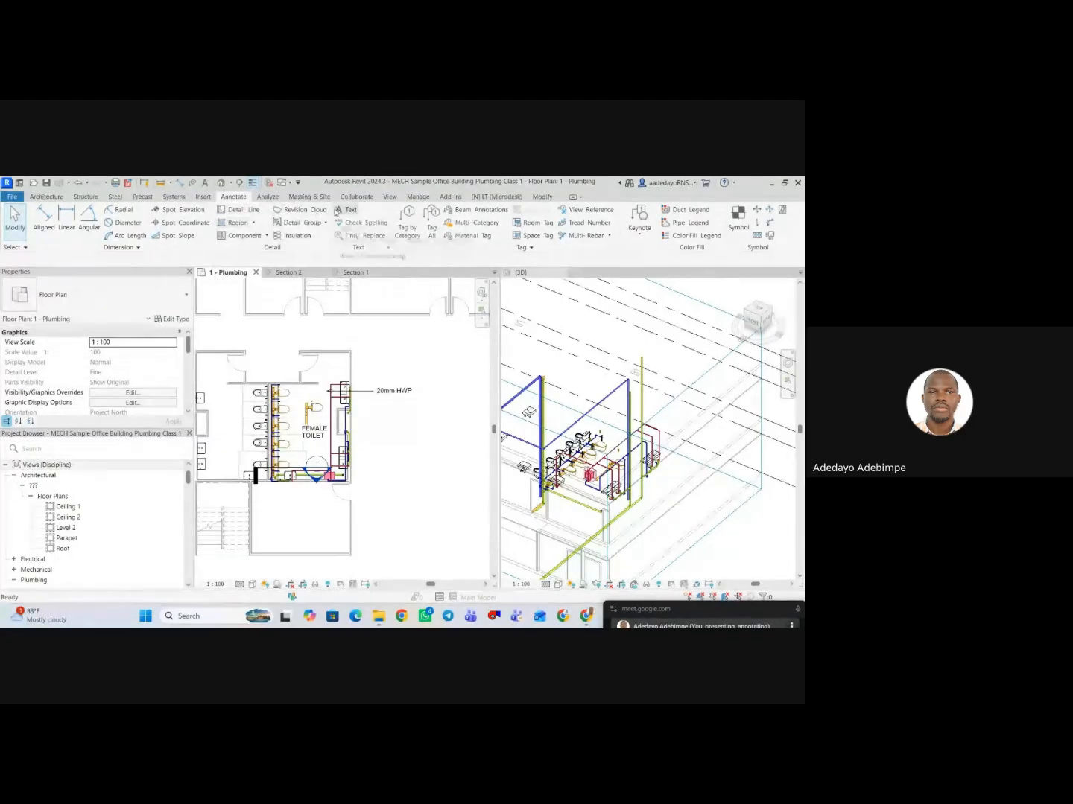
left_click(347, 209)
left_click(385, 416)
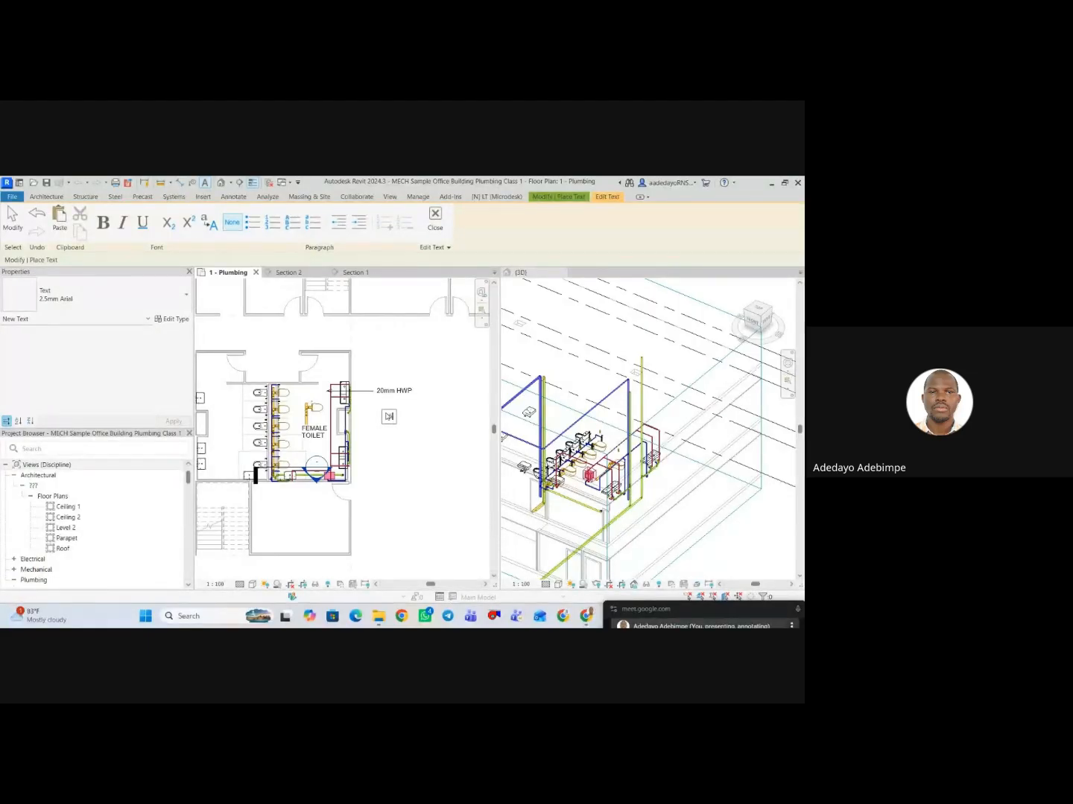
type("15mm CWP")
left_click(391, 460)
key("Escape")
key("Escape")
Set both the left and right leader attachments of the 25mm CWP note to Middle.
left_click(402, 418)
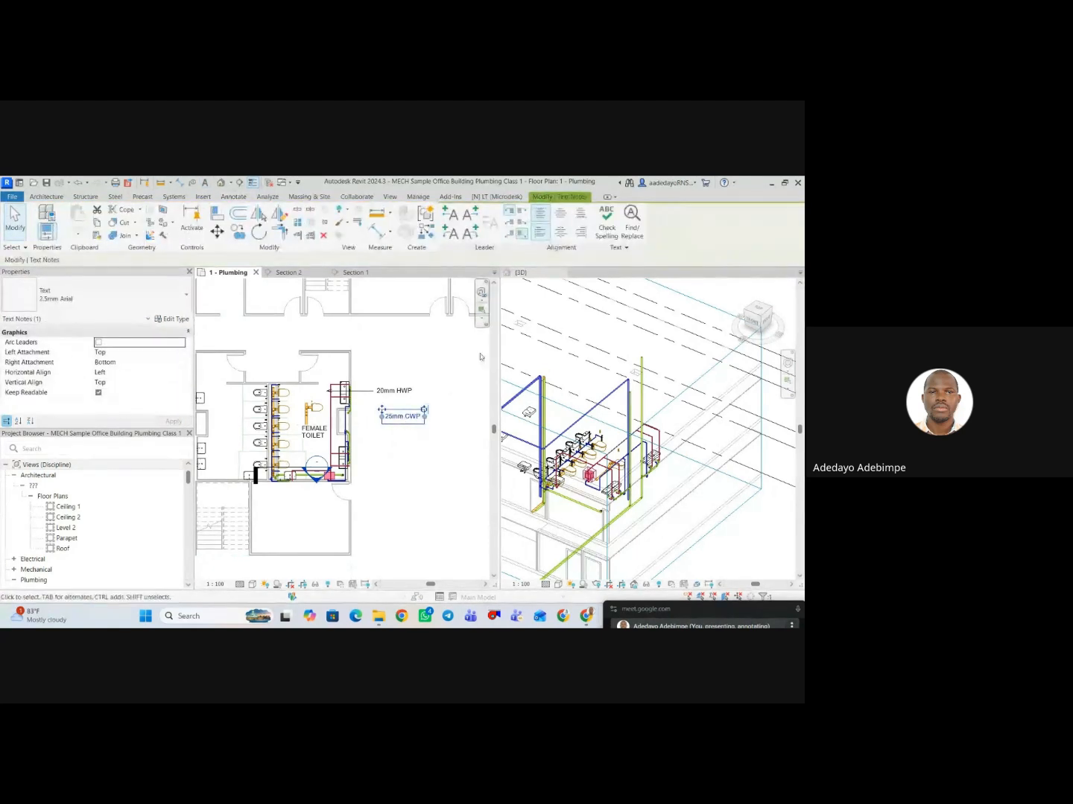
left_click(513, 223)
left_click(520, 222)
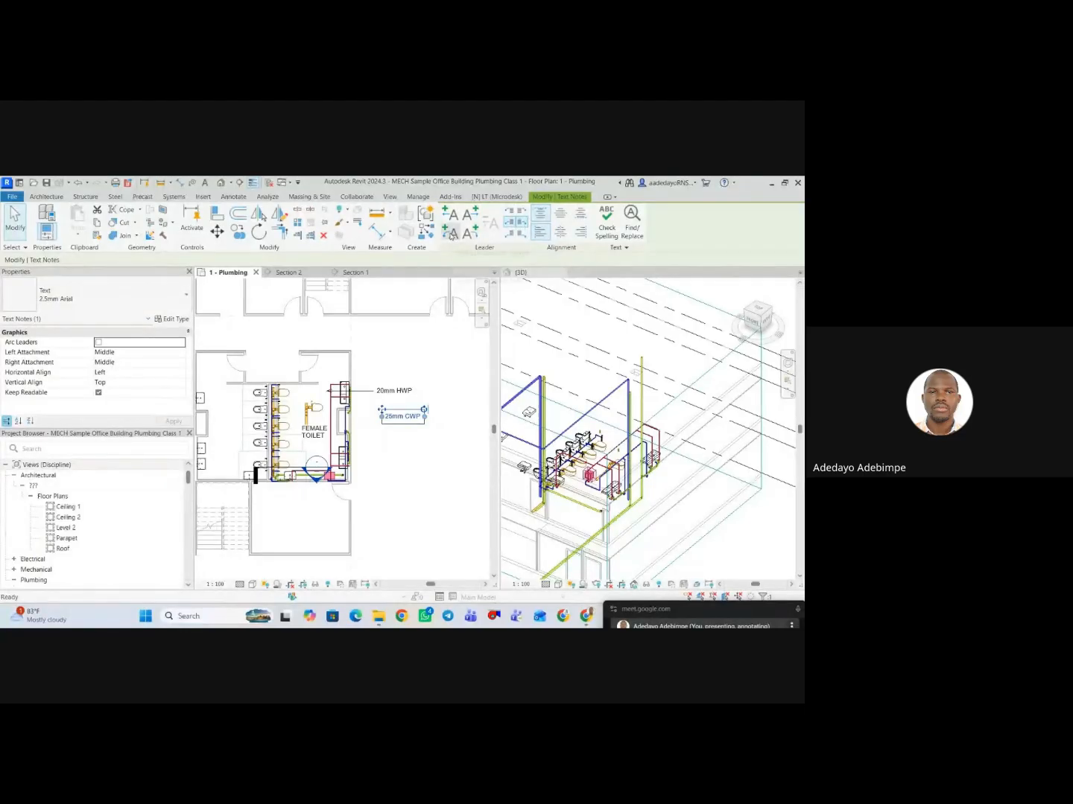
Try a straight leader and an arc leader on the left side of the 25mm CWP note, removing each one.
left_click(450, 216)
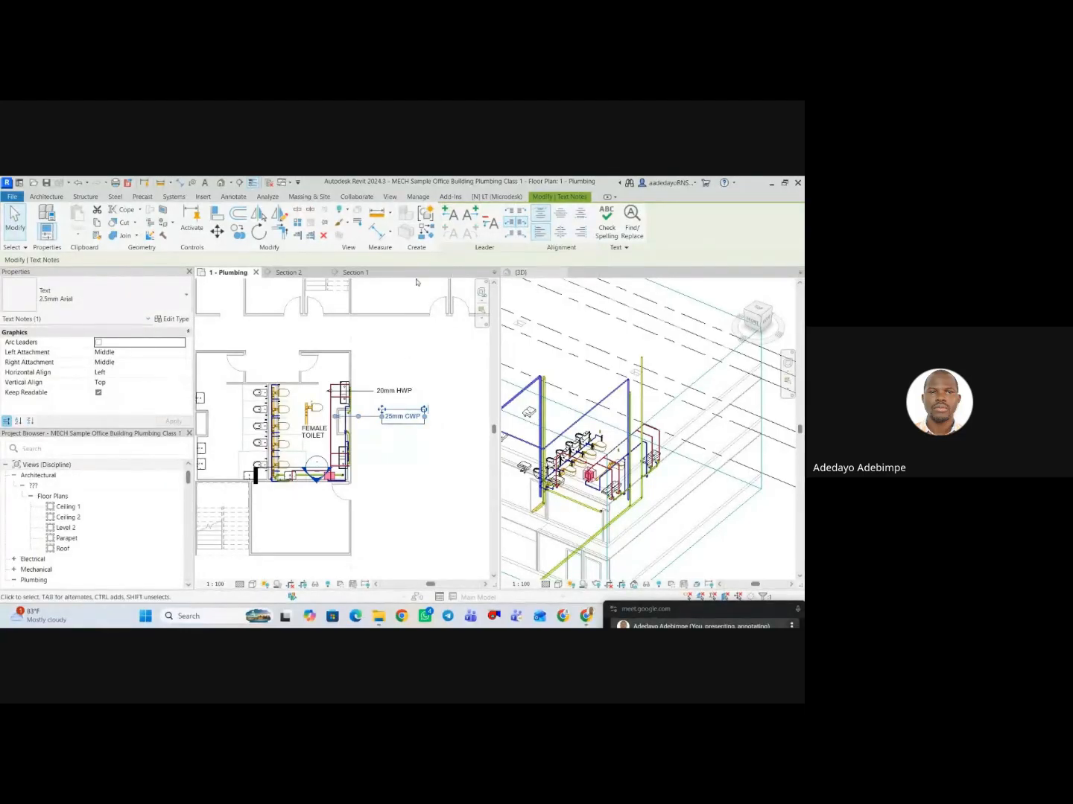
left_click(490, 223)
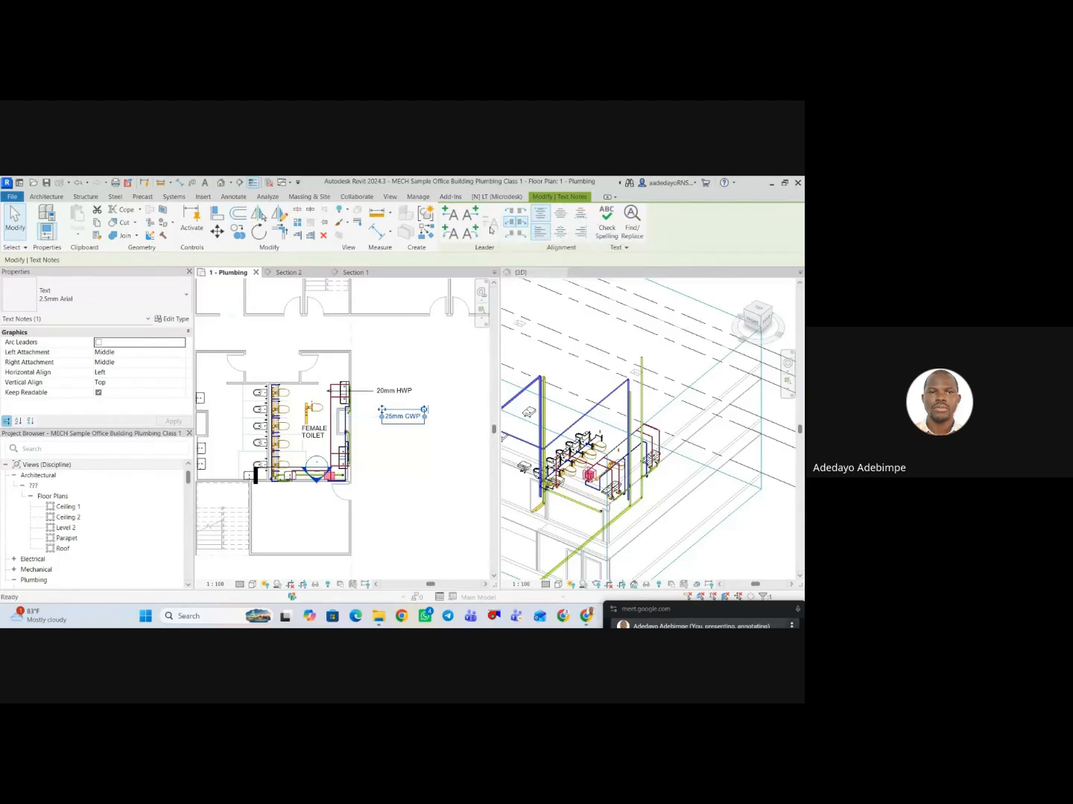
left_click(452, 233)
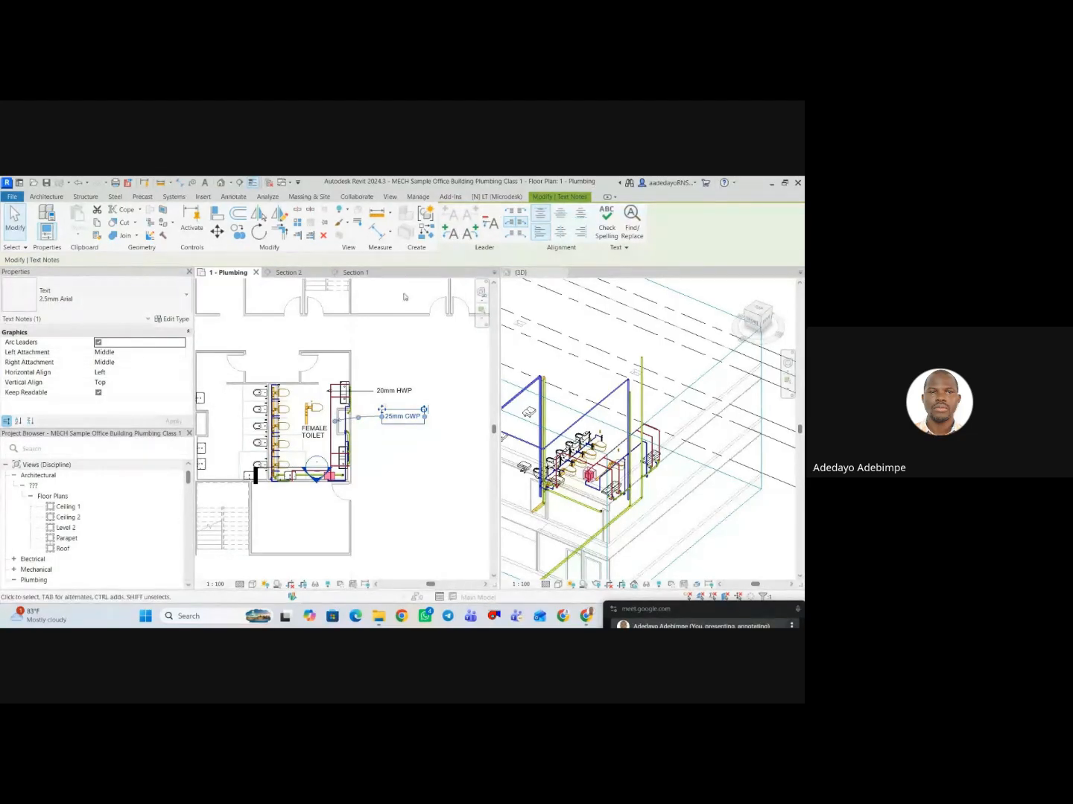
left_click(489, 222)
Add a left-side straight leader to the 25mm CWP note, leaving its text as it is.
left_click(451, 215)
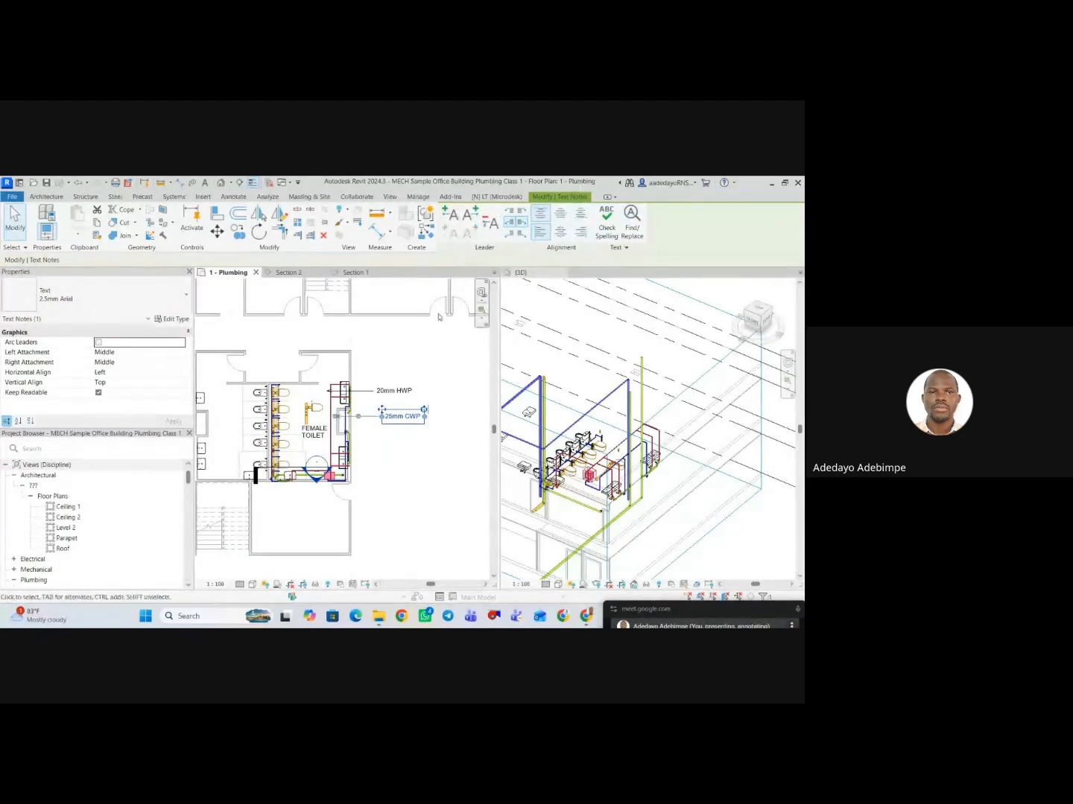
double_click(389, 417)
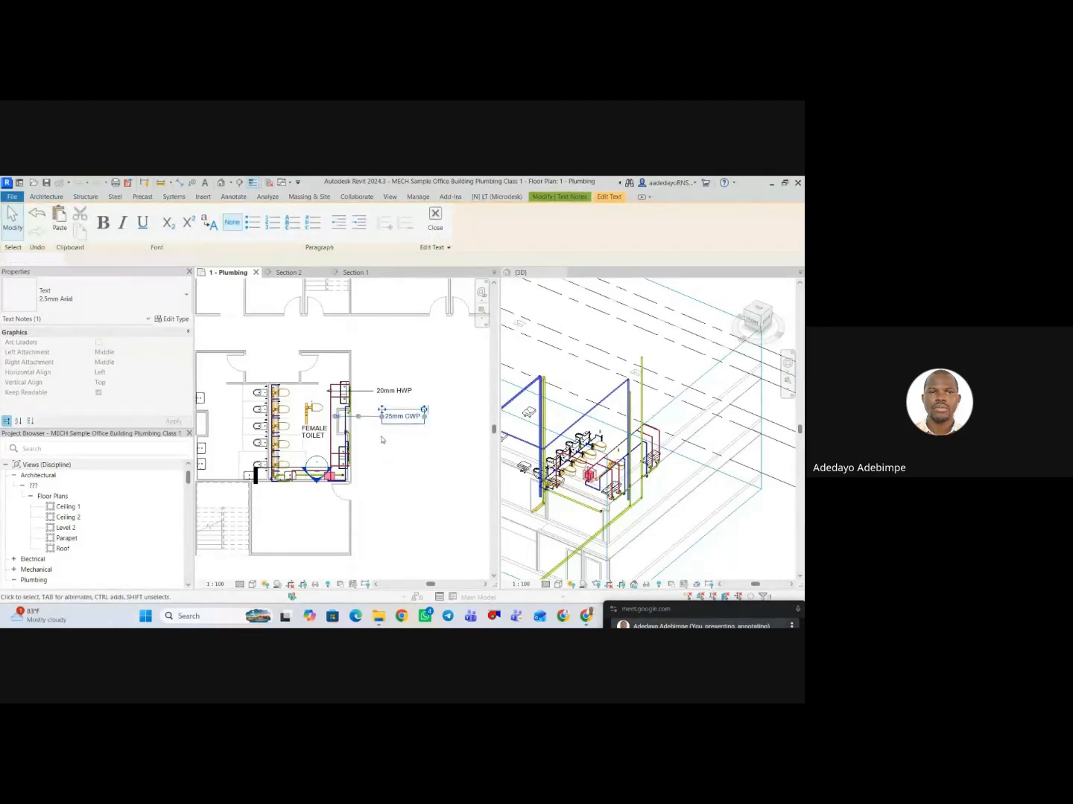
left_click(382, 461)
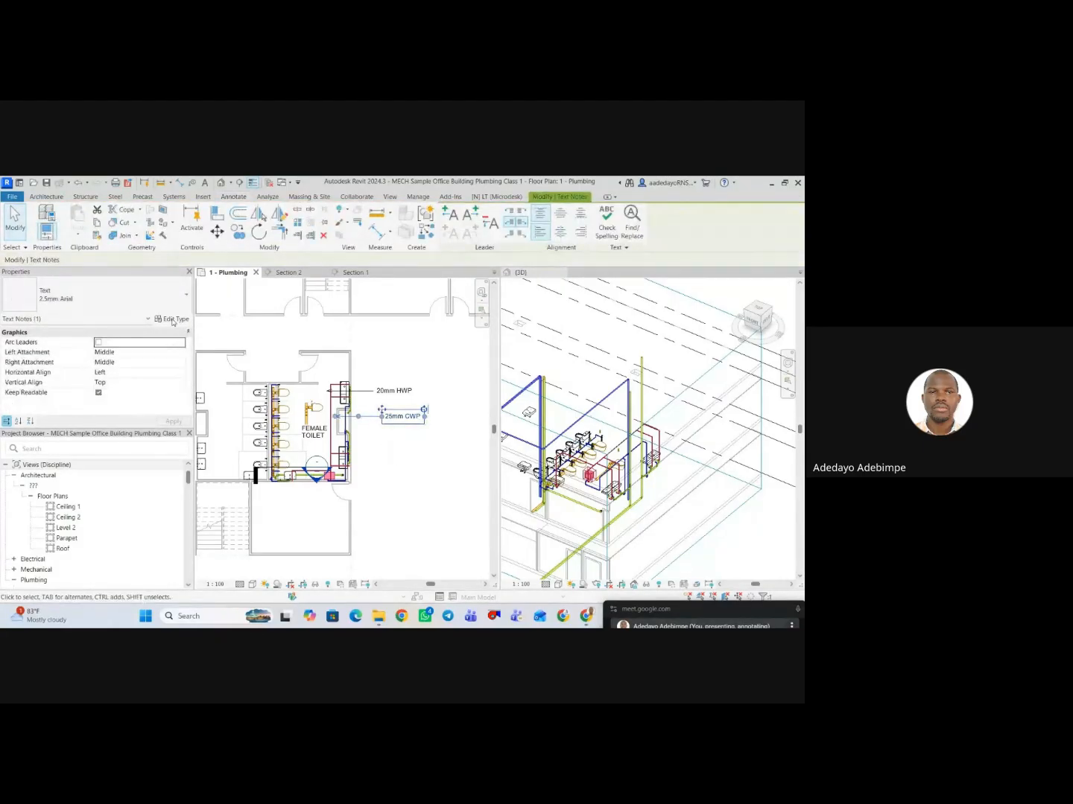
In the 2.5mm Arial text type, set the text size to 4 mm and the colour to RGB 255-128-128.
left_click(171, 318)
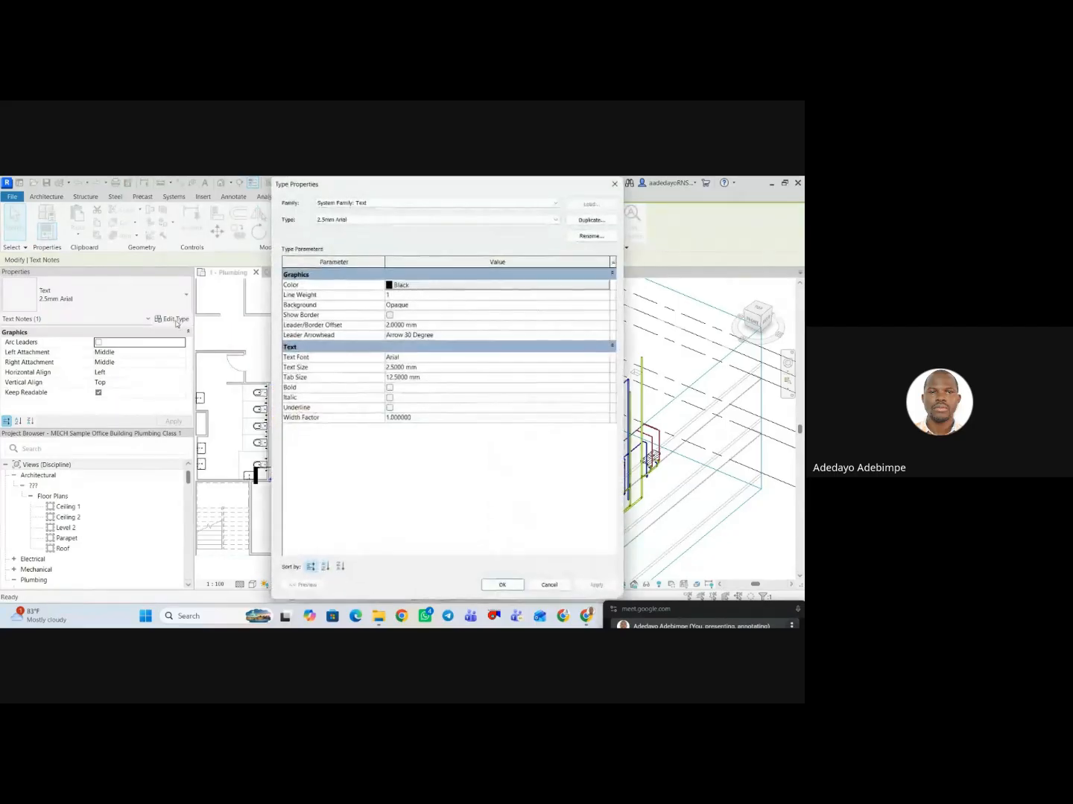
left_click(430, 365)
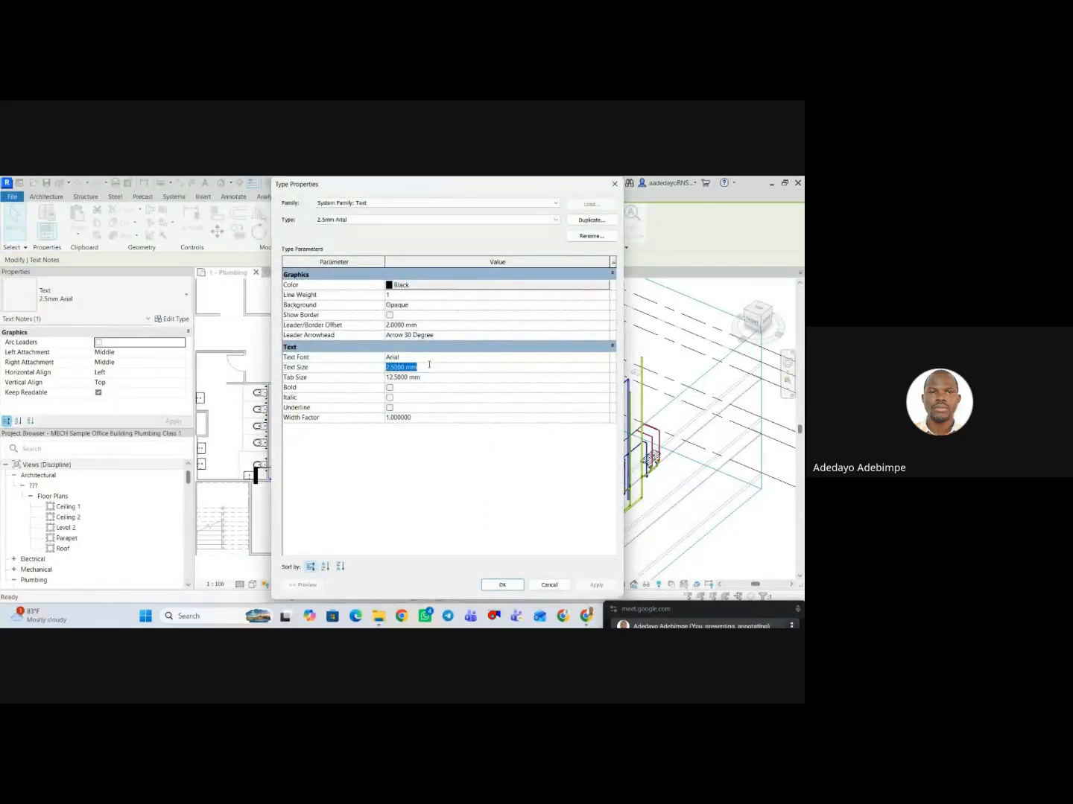
type("4")
left_click(412, 288)
left_click(346, 318)
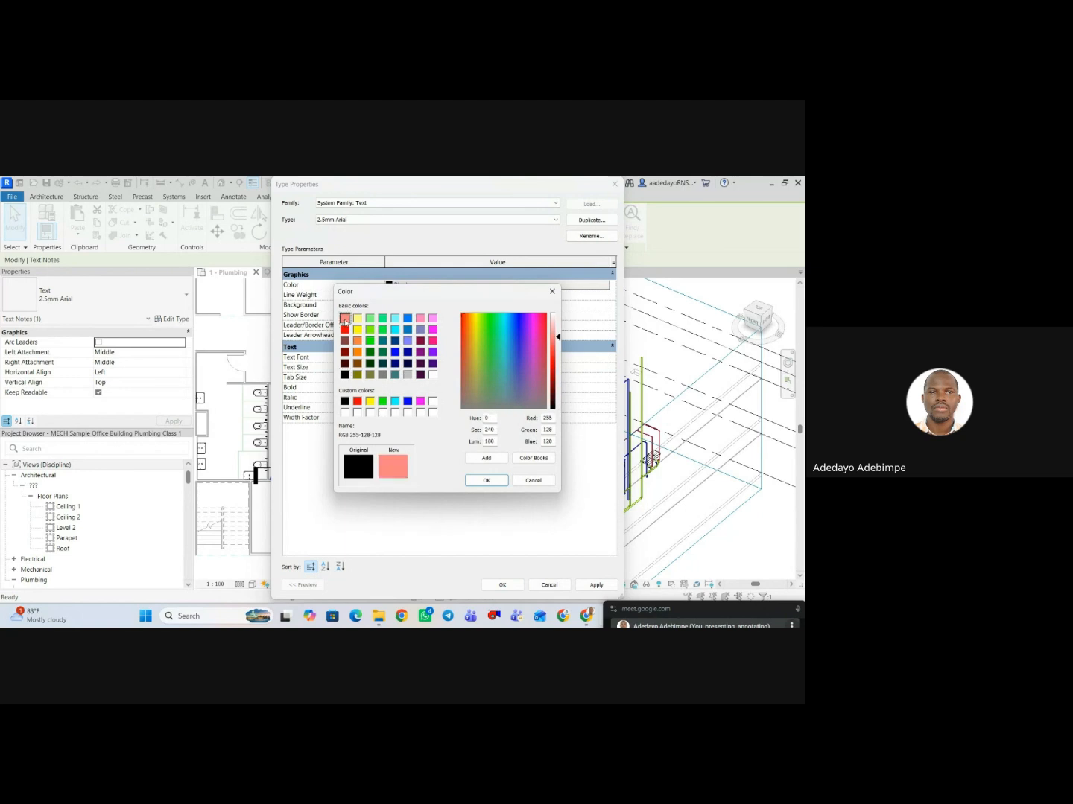
left_click(486, 481)
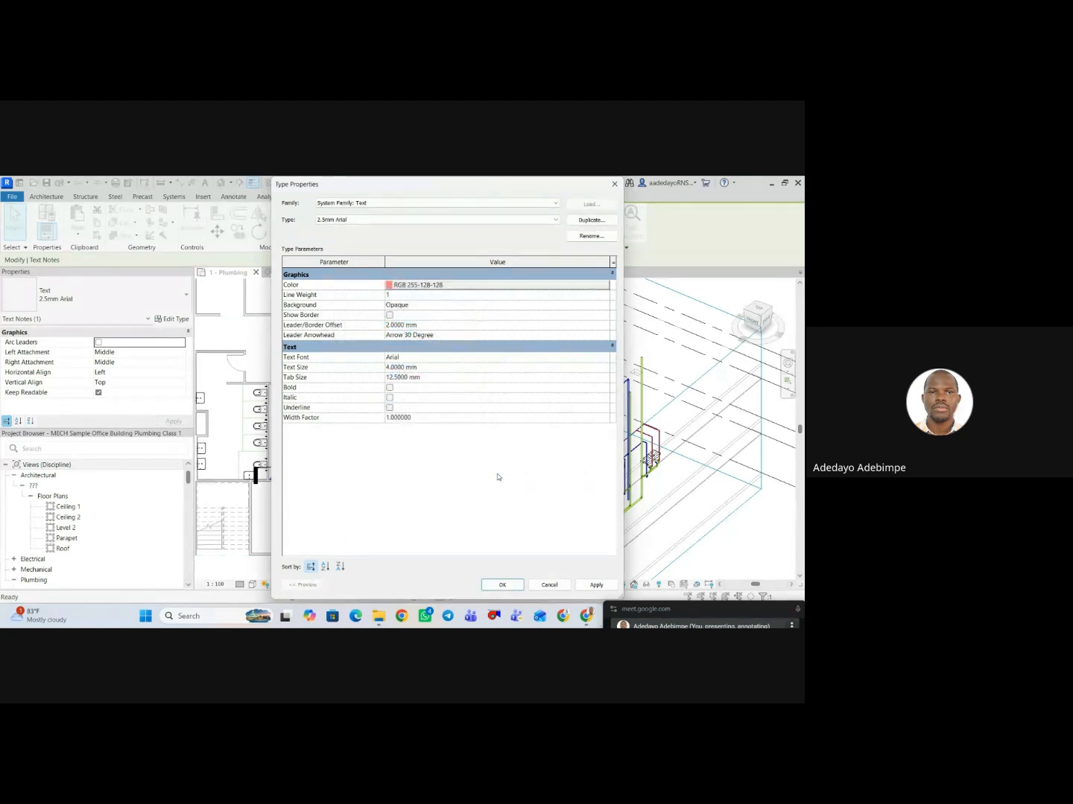
left_click(438, 288)
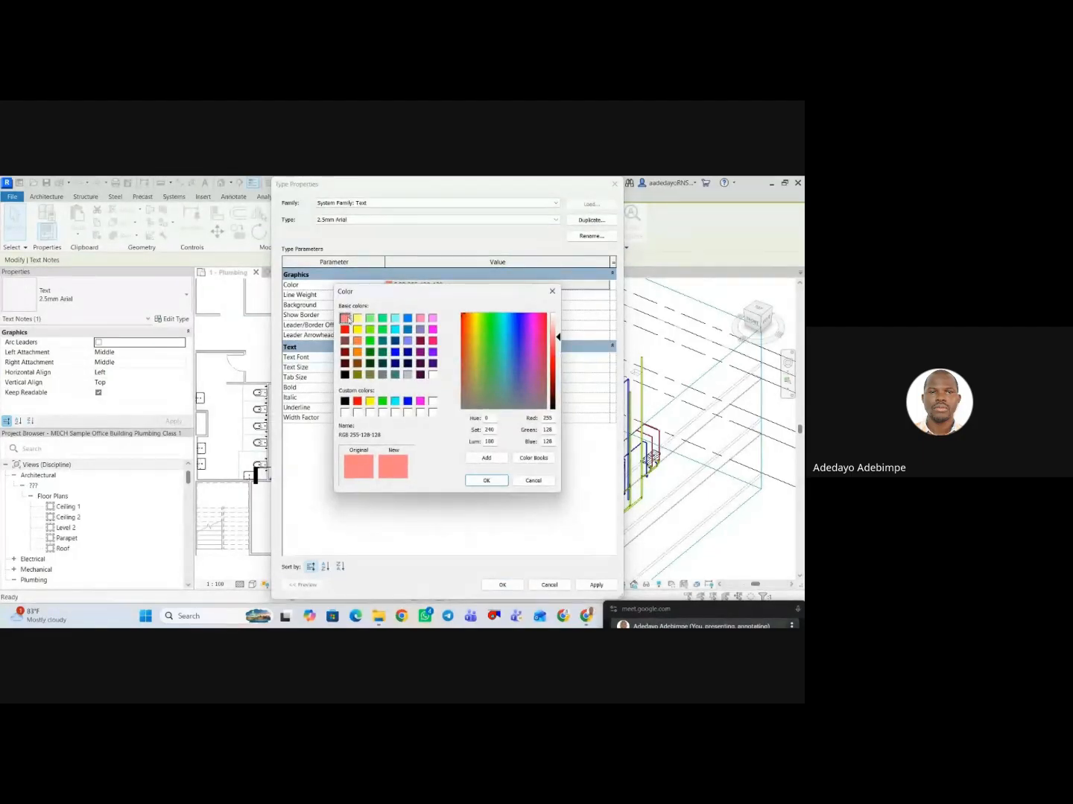
left_click(488, 480)
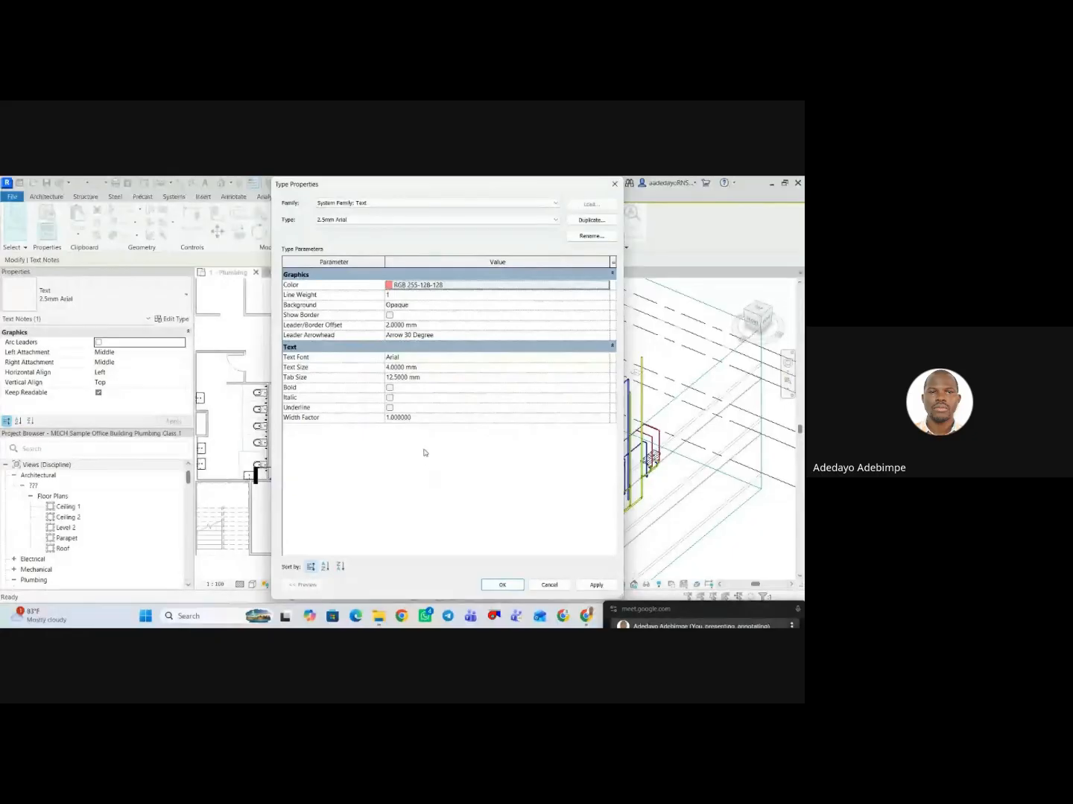
Set the text type's leader arrowhead to Arrow Filled 20 Degree and apply the type changes.
left_click(464, 340)
left_click(605, 337)
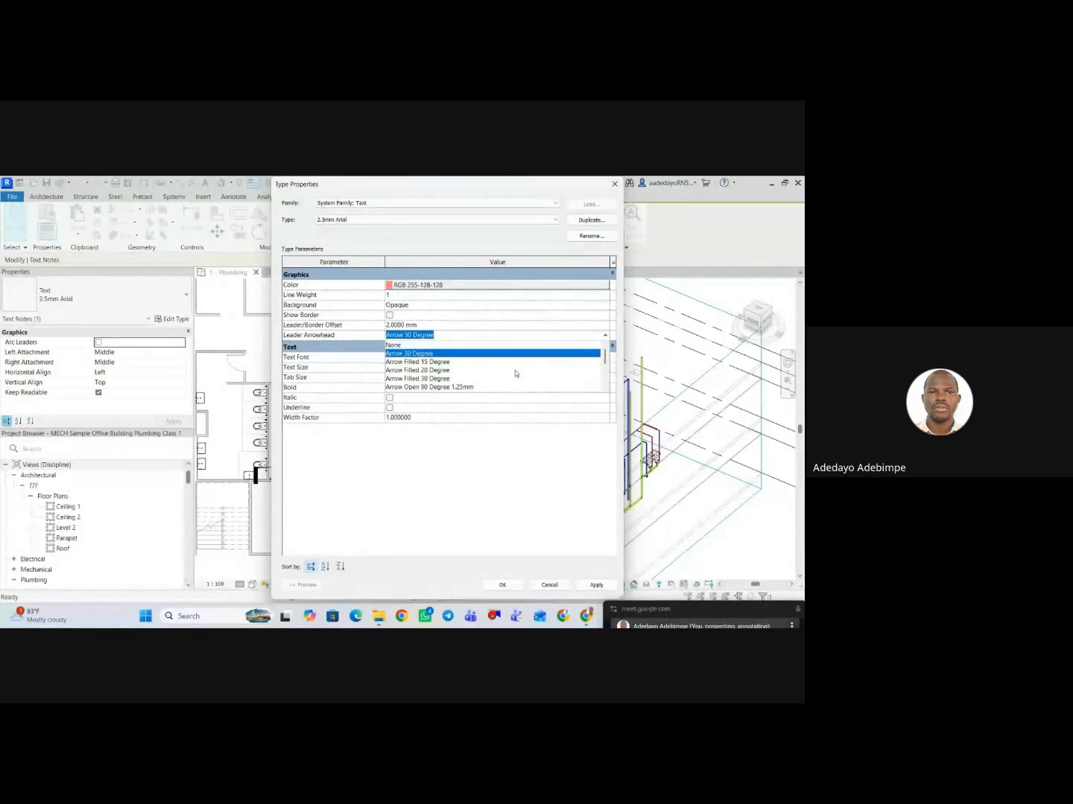
left_click(442, 370)
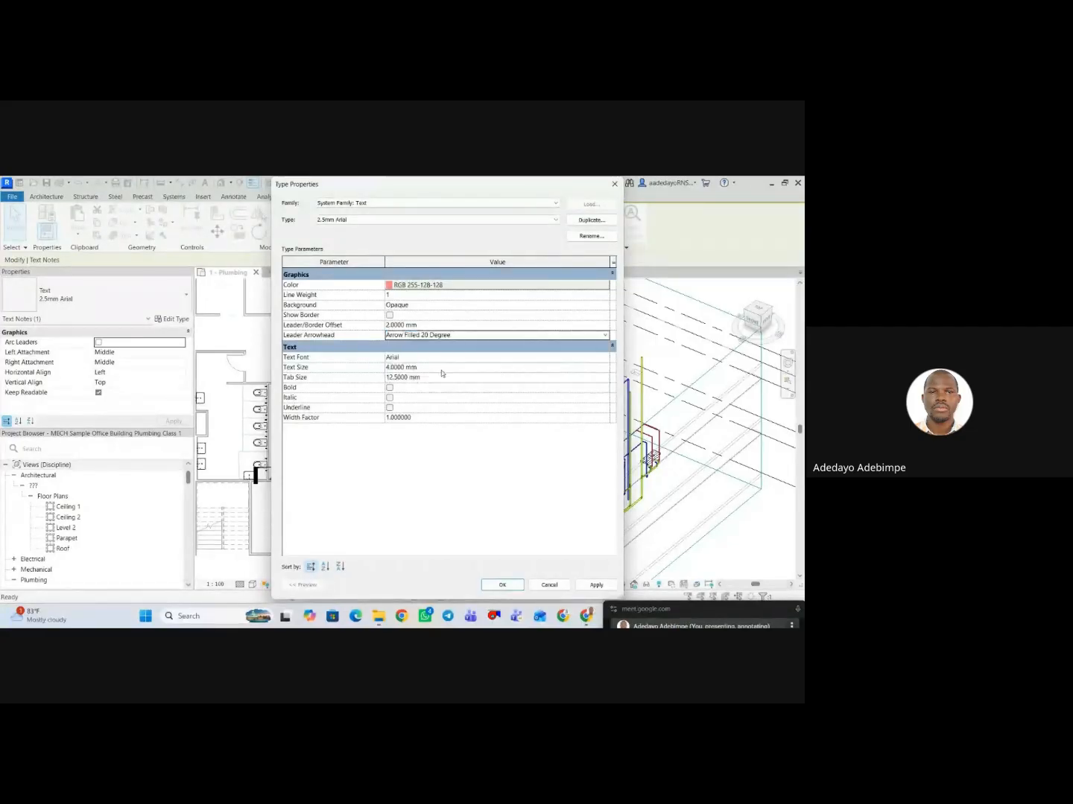
left_click(588, 586)
left_click(502, 584)
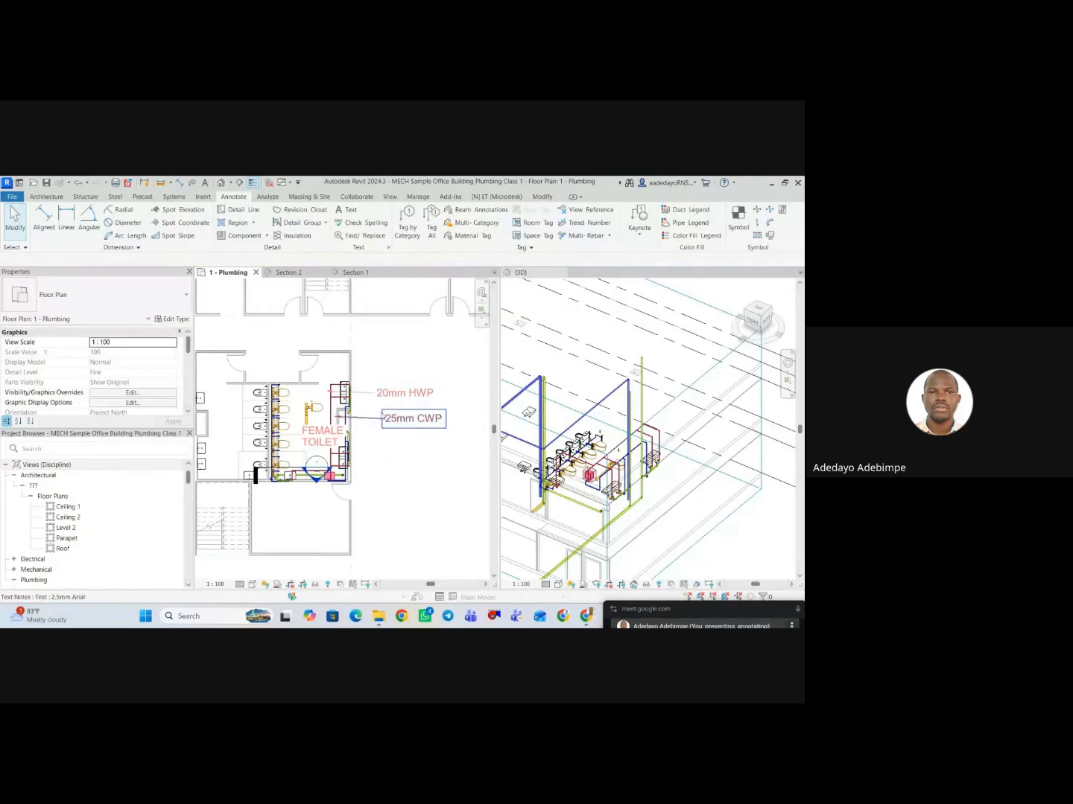
Level the straight leader of the 25mm CWP note by moving its arrow end up slightly beside the toilet wall.
left_click(370, 422)
scroll(340, 426, "up", 3)
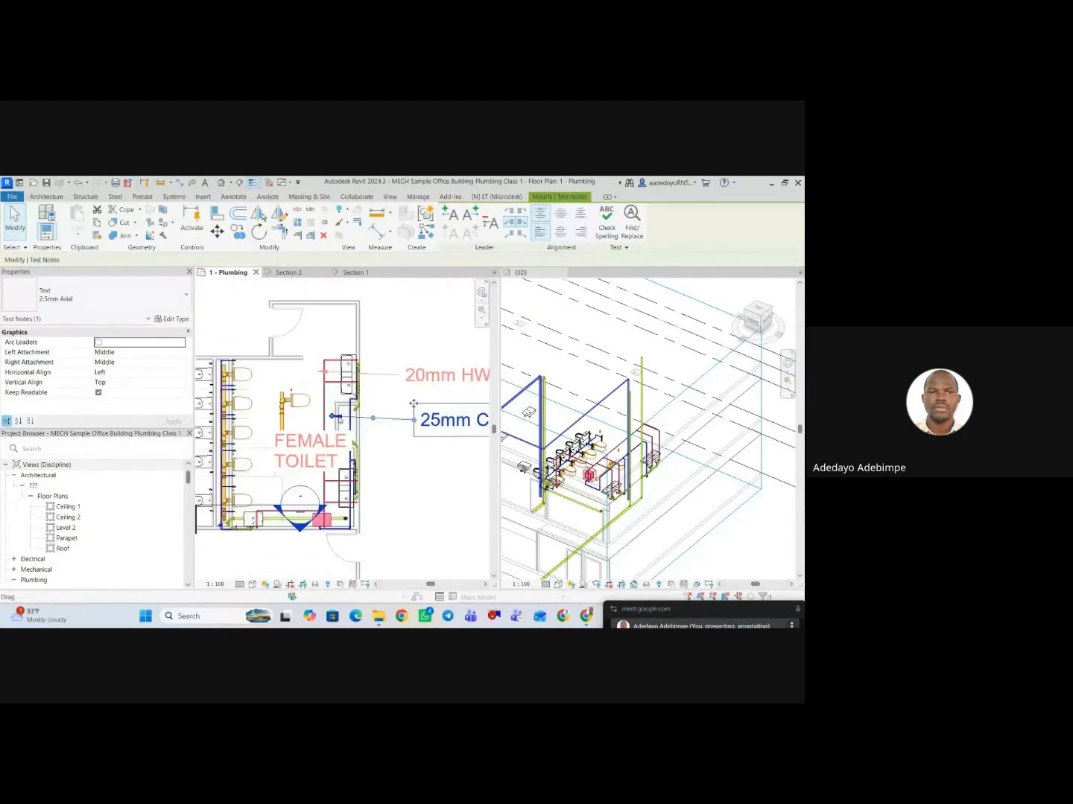
left_click_drag(335, 431, 335, 423)
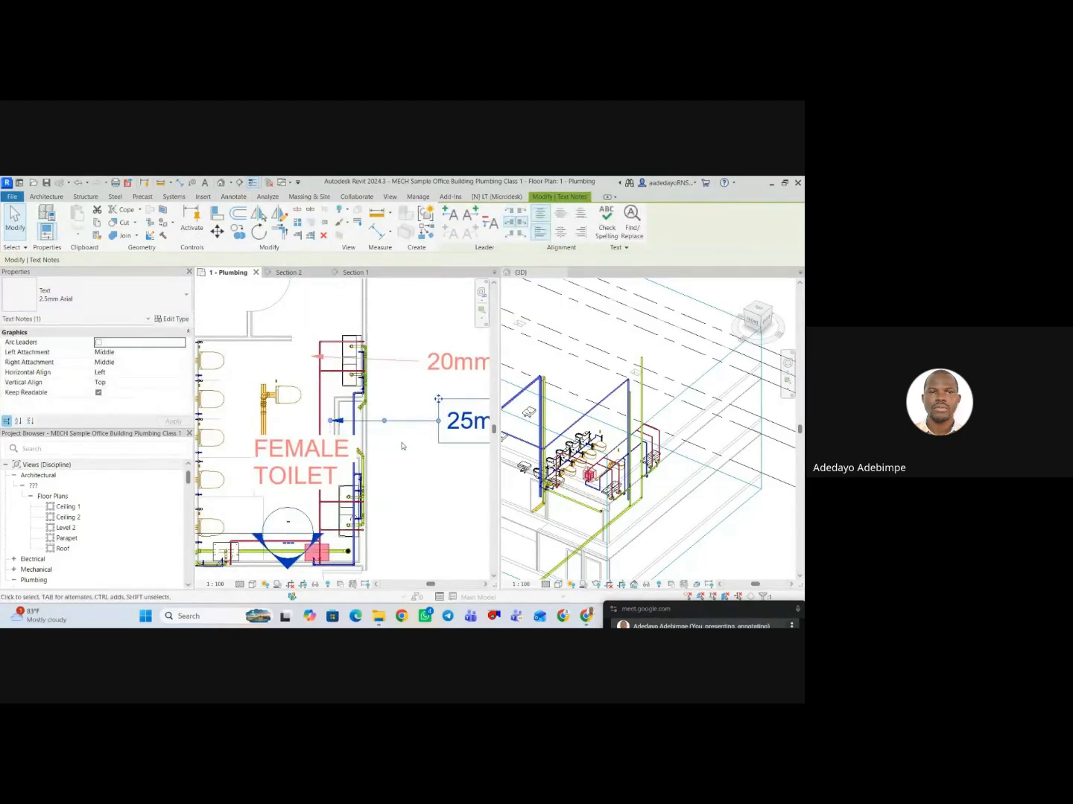
scroll(428, 456, "down", 2)
middle_click_drag(438, 461, 371, 439)
left_click(372, 438)
Try Filled Box 2.5mm as the 2.5mm Arial text type's leader arrowhead, settling on Open Dot 3mm and applying it.
left_click(397, 426)
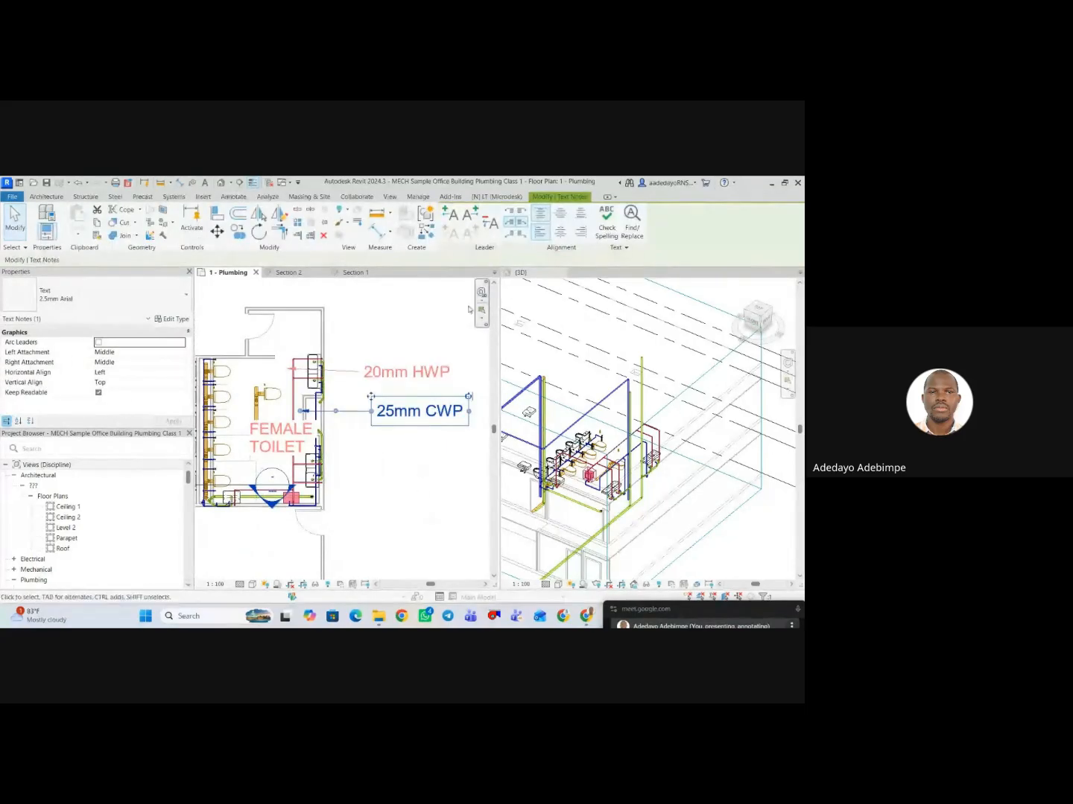
left_click(182, 319)
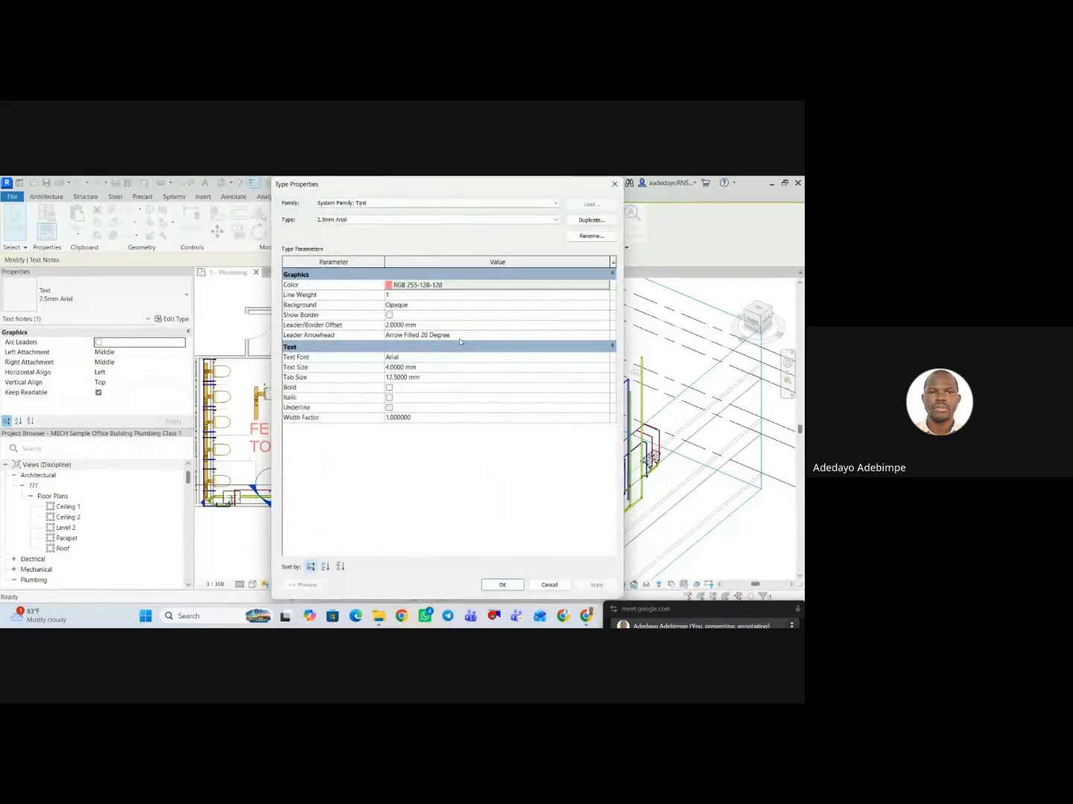
left_click(591, 339)
left_click(607, 336)
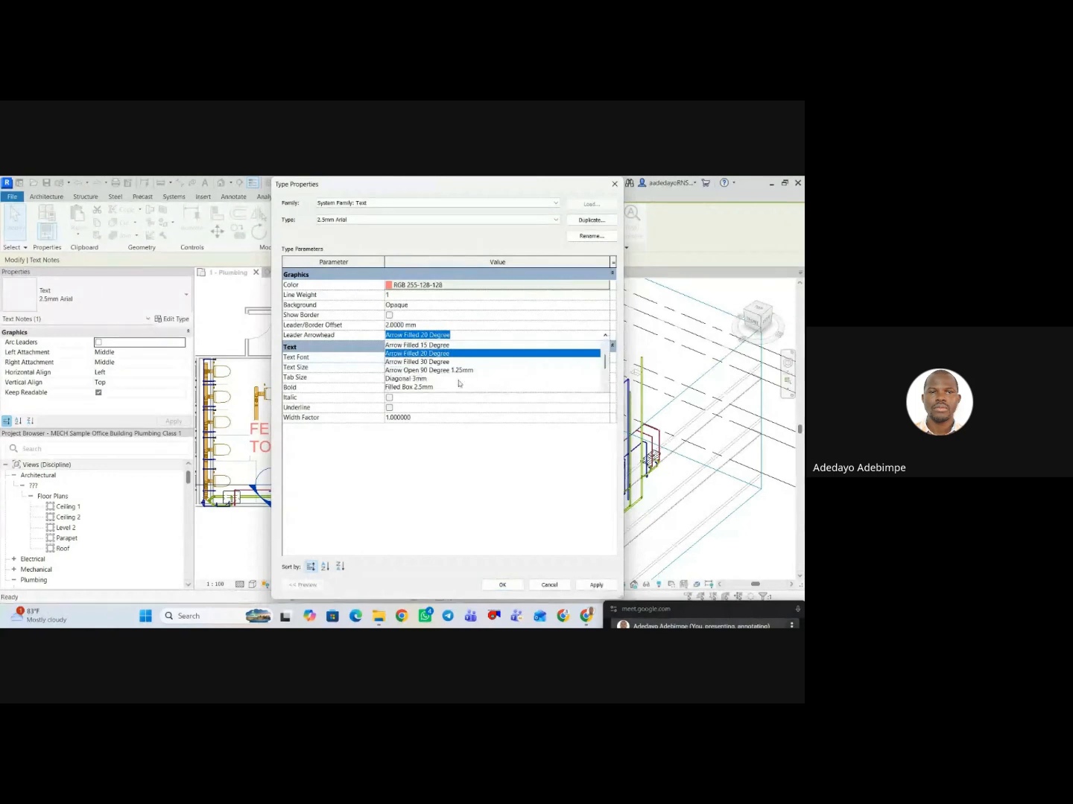
left_click(436, 390)
left_click(590, 585)
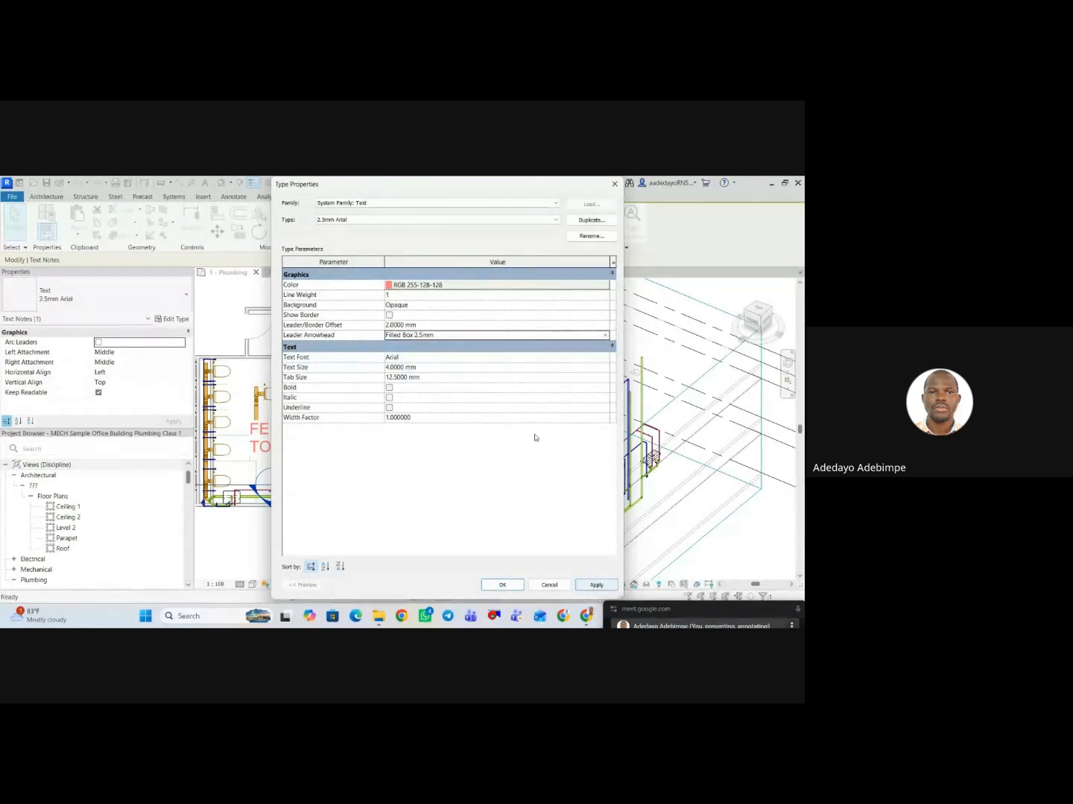
left_click(605, 337)
scroll(492, 373, "down", 2)
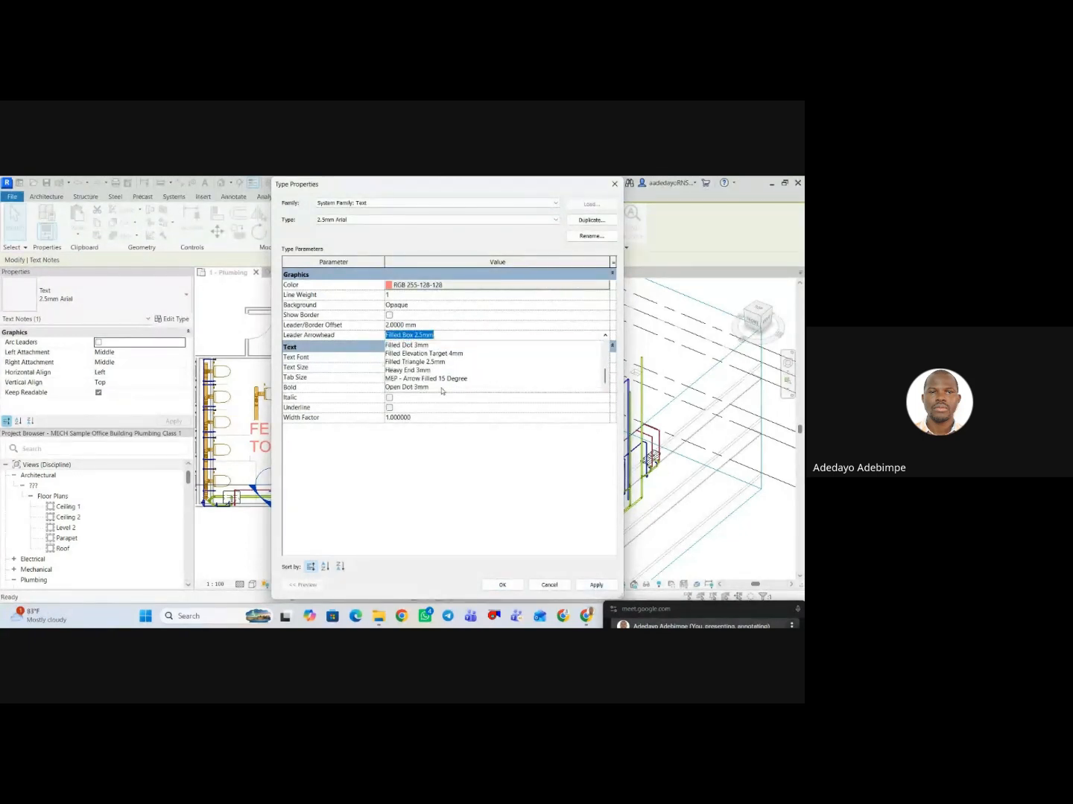
left_click(418, 387)
left_click(595, 585)
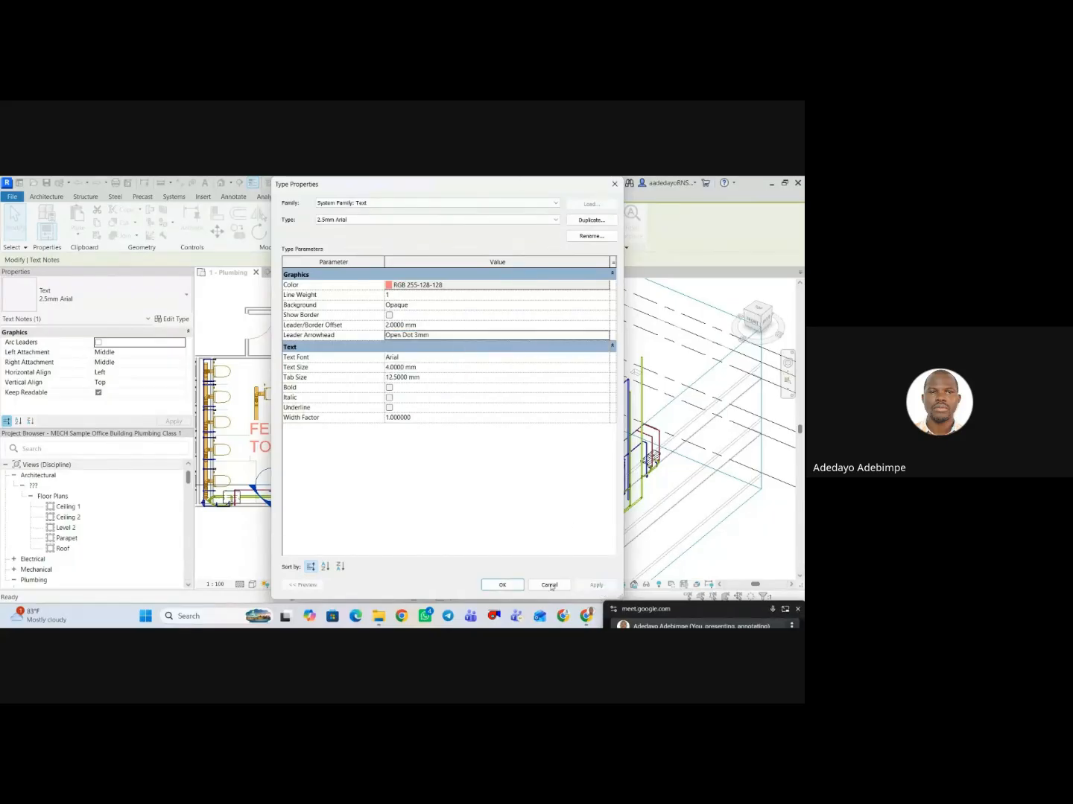
left_click(501, 584)
left_click(391, 489)
scroll(304, 414, "up", 2)
left_click(340, 414)
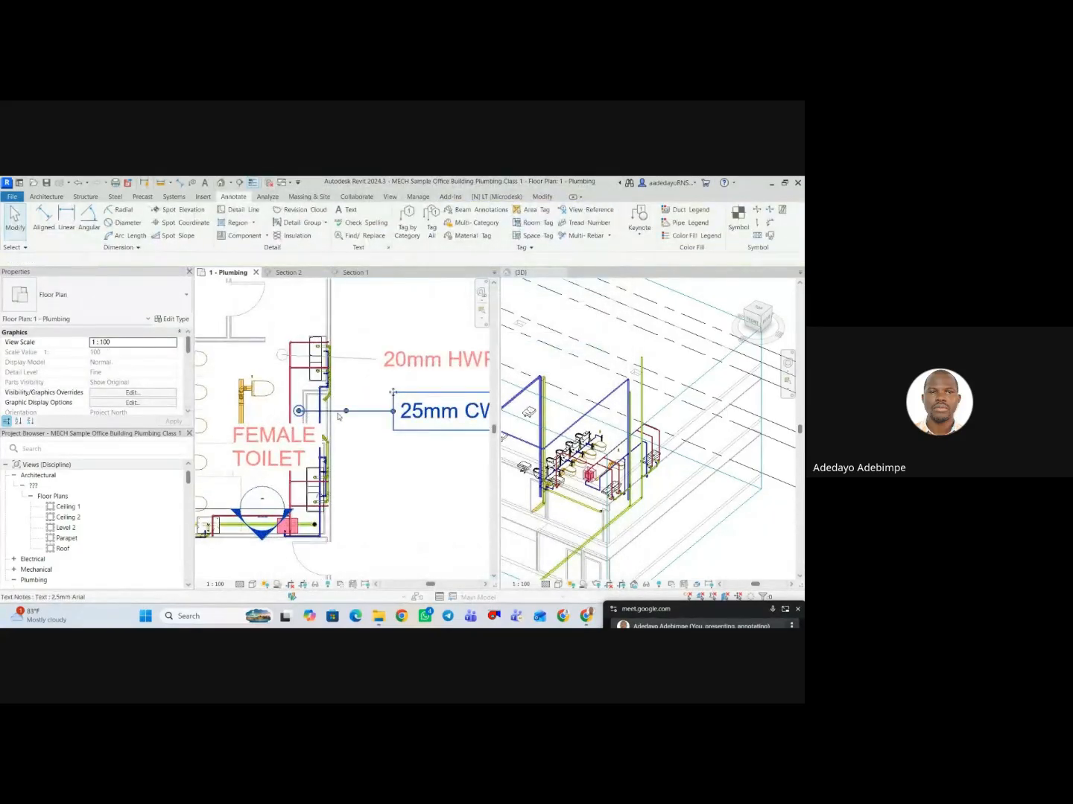
Delete the 20mm HWP text note beside the female toilet.
scroll(348, 428, "down", 1)
scroll(348, 429, "down", 1)
left_click(357, 397)
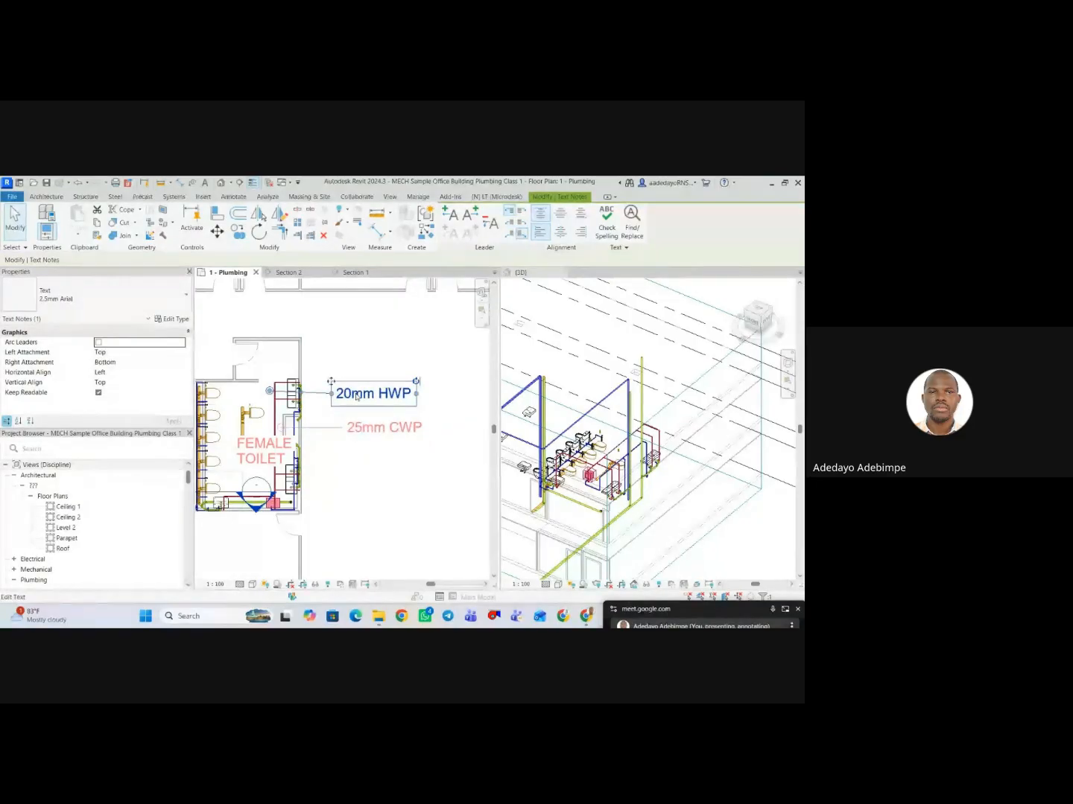
key("Delete")
scroll(385, 441, "down", 1)
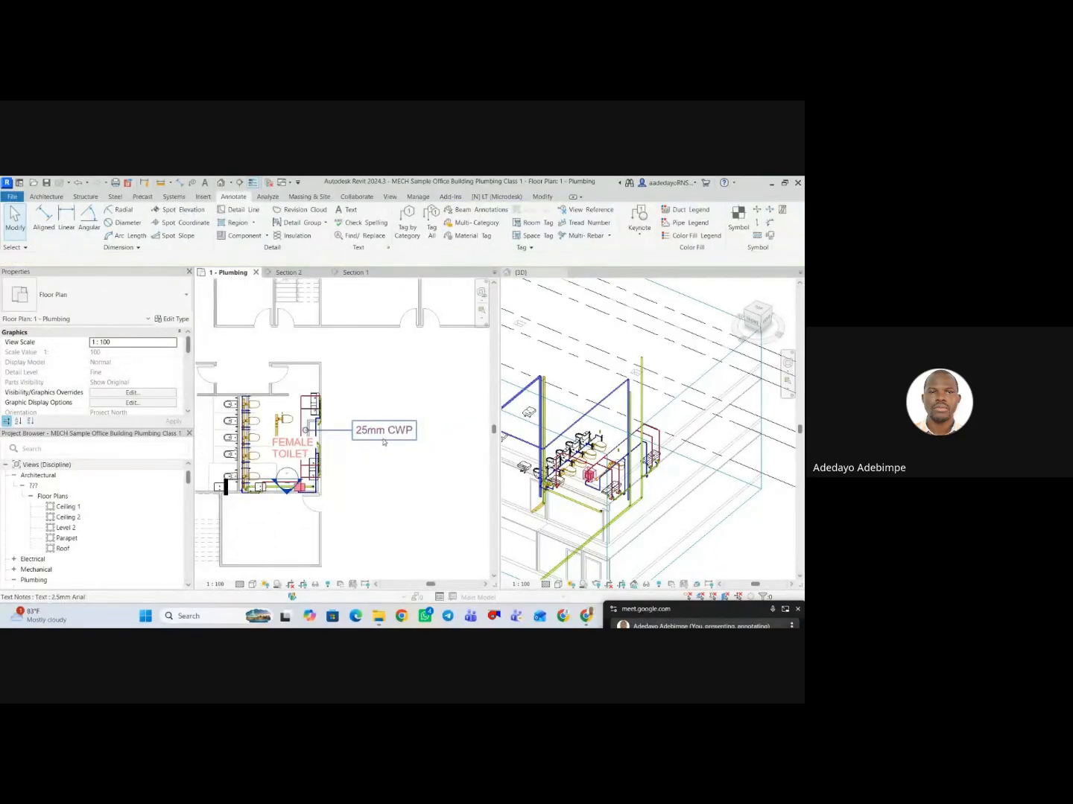
Set the view scale of the plumbing floor plan to 1:50.
scroll(383, 442, "down", 3)
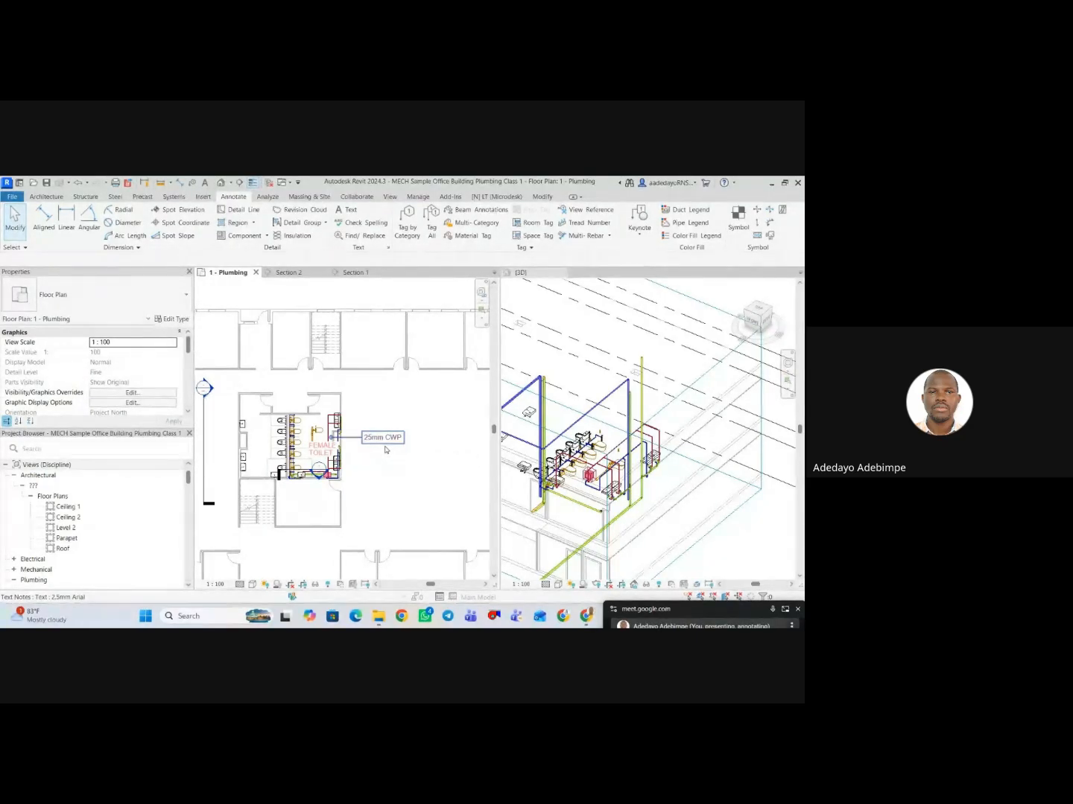
left_click(215, 584)
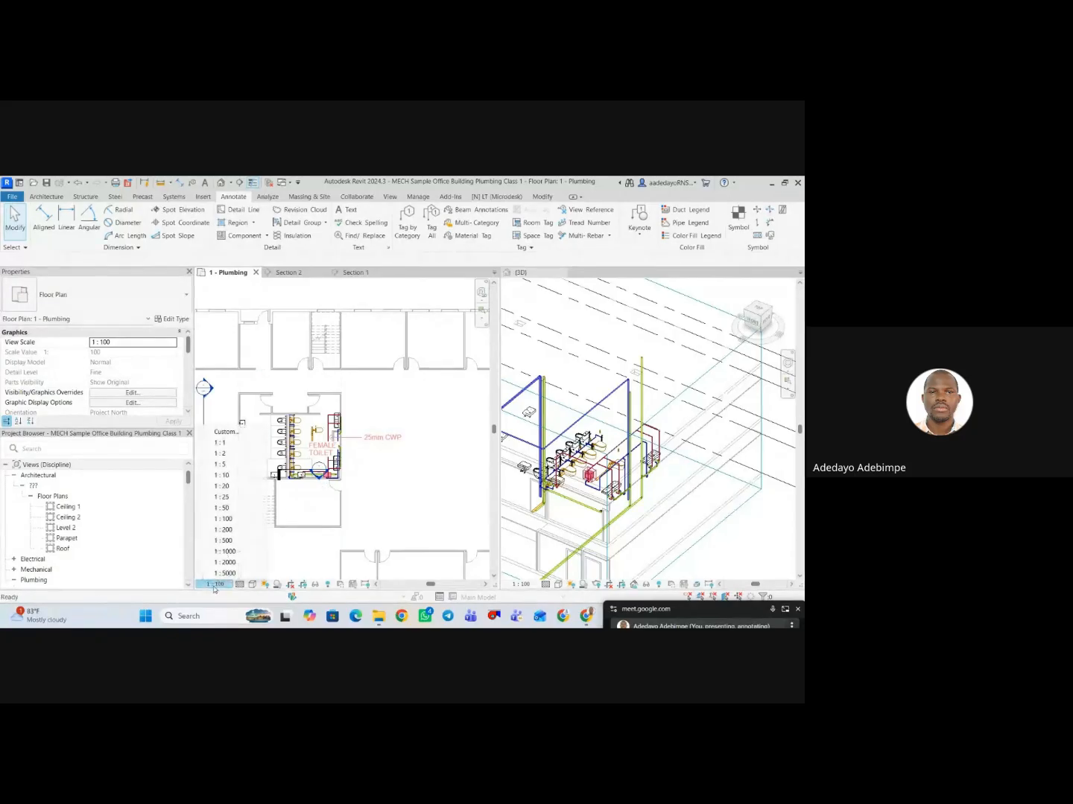
left_click(224, 507)
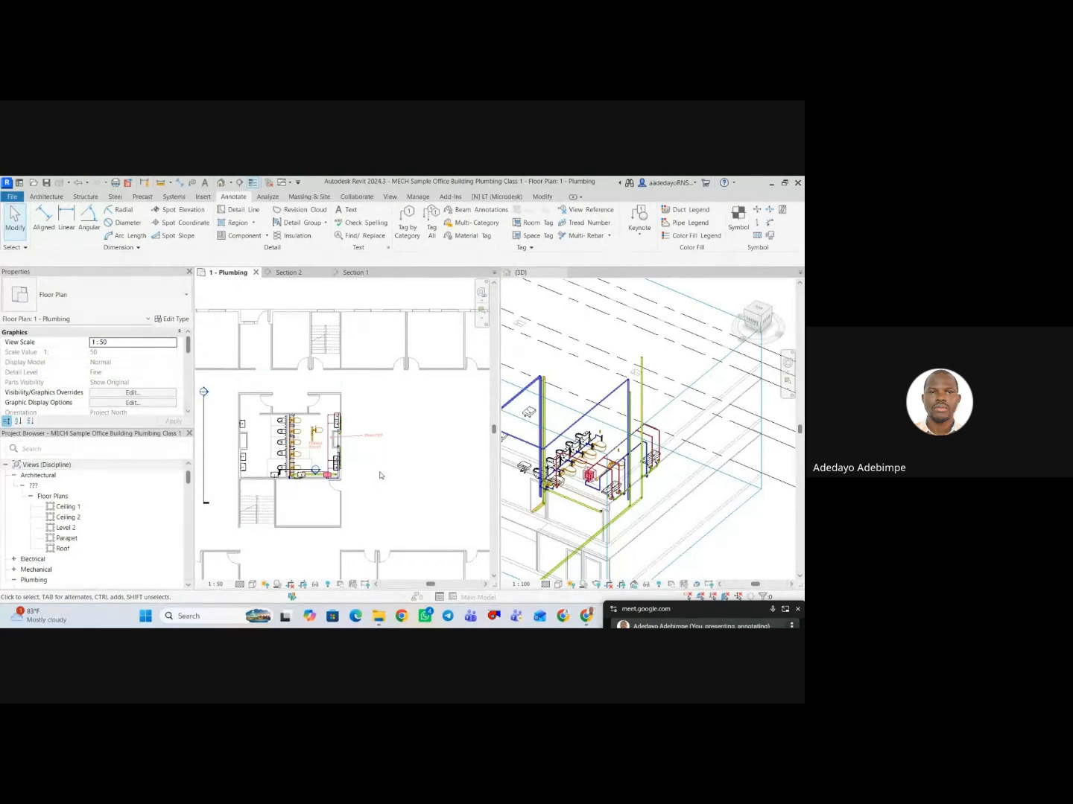
scroll(350, 446, "up", 3)
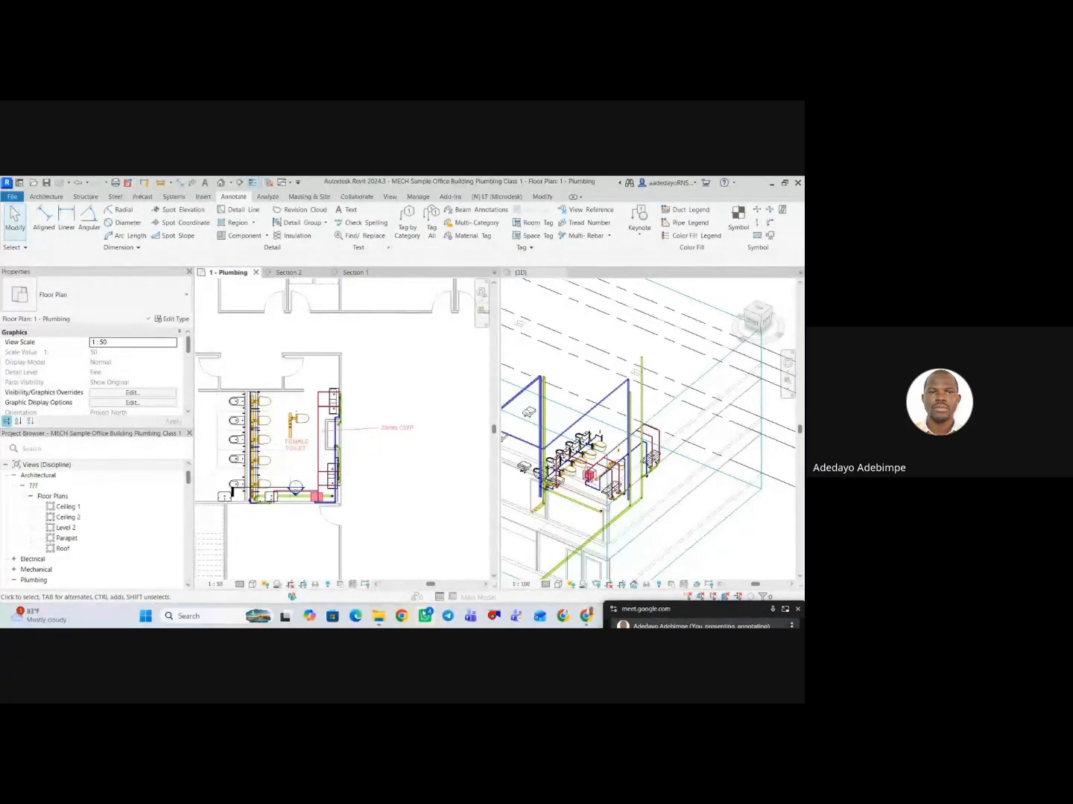
Examine the 25mm CWP note's text type properties and its appearance in the plan, leaving the type unchanged.
left_click(384, 438)
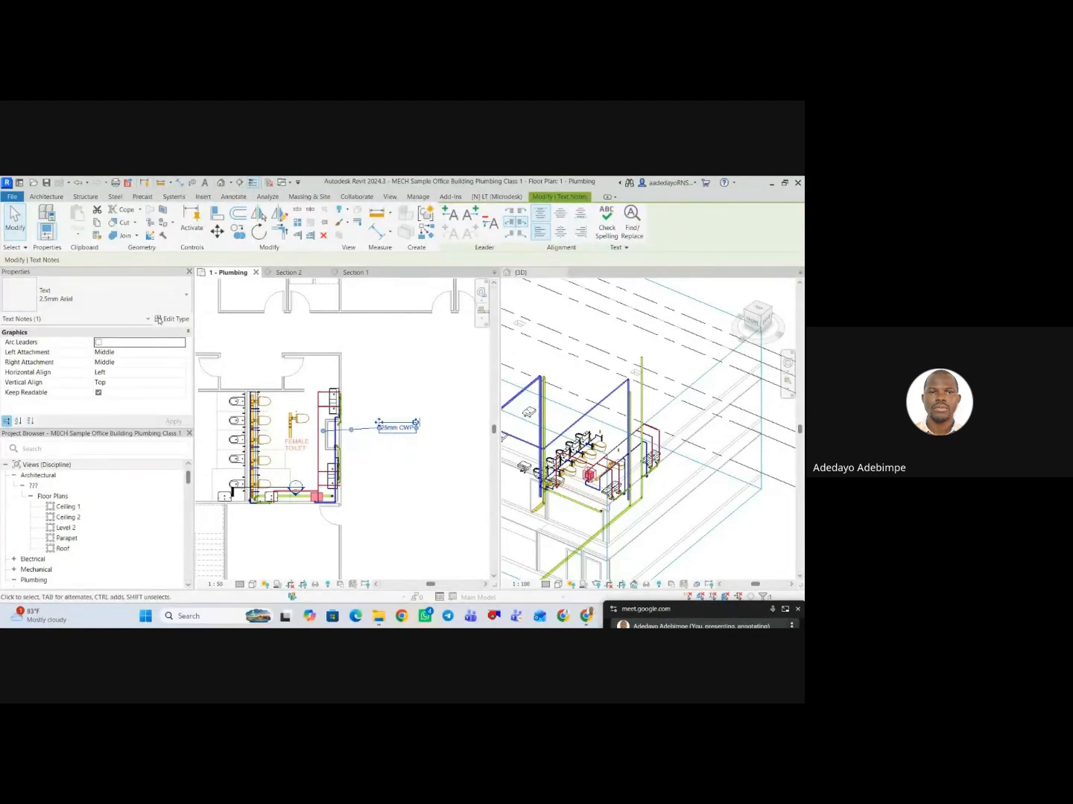
left_click(171, 318)
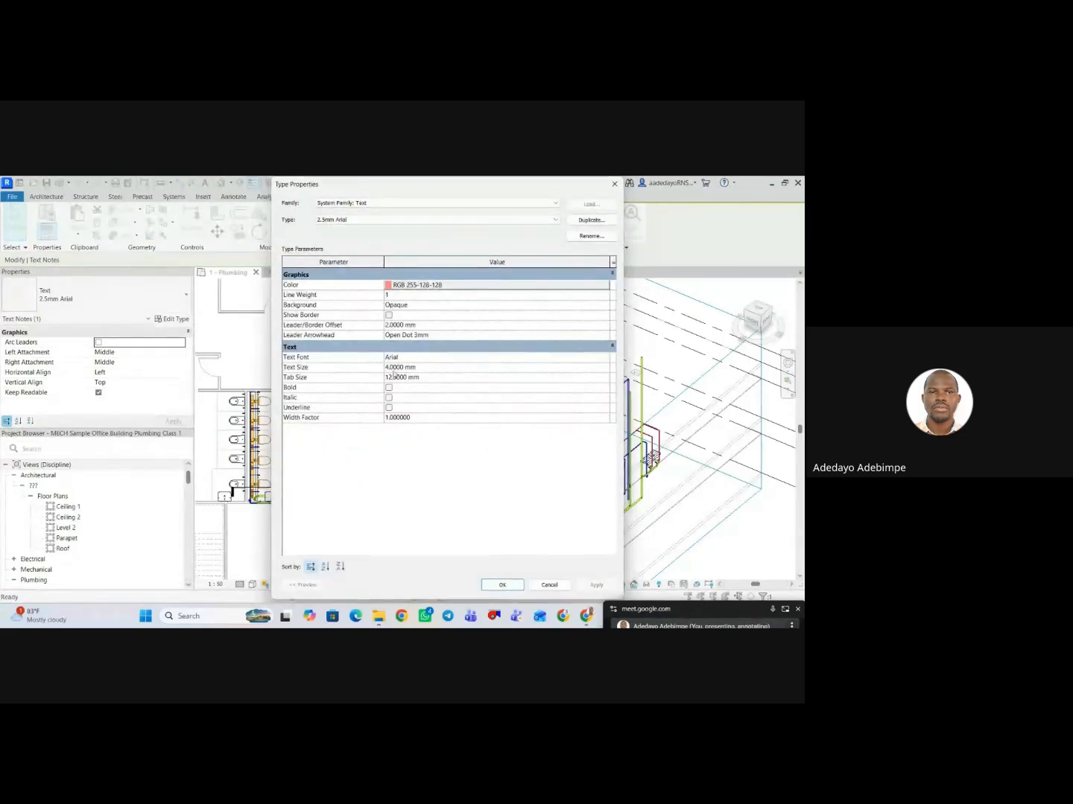
left_click(532, 589)
left_click(425, 495)
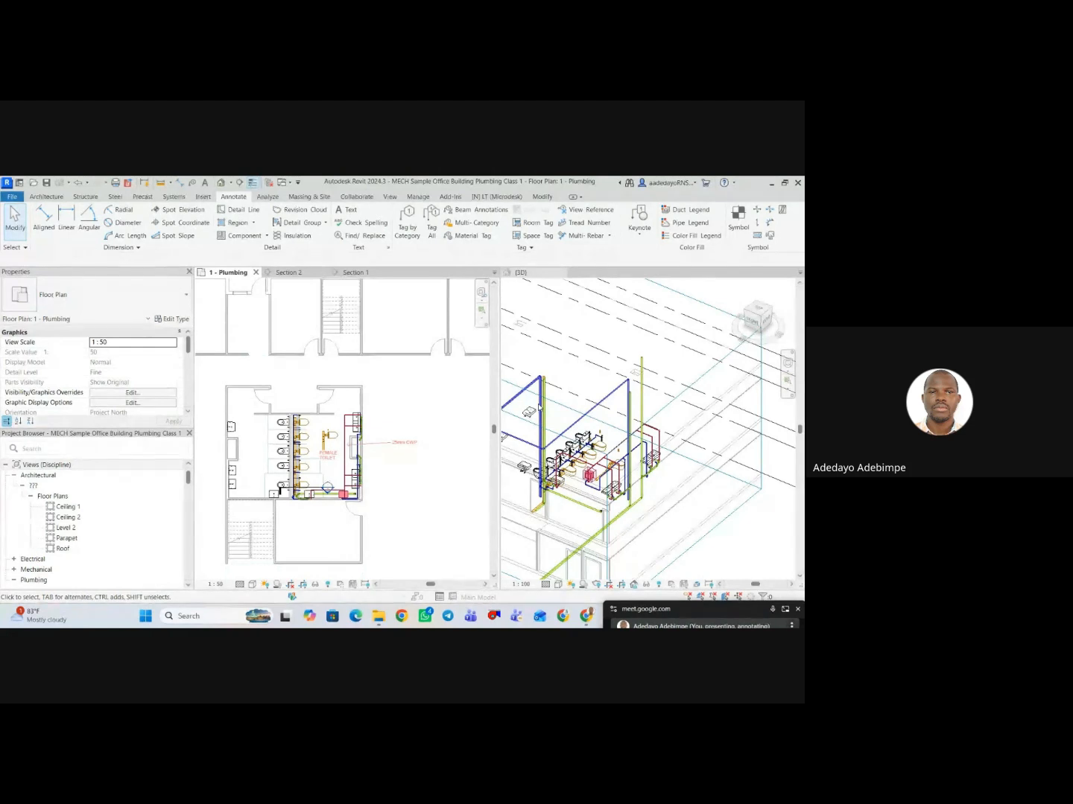
scroll(412, 455, "up", 2)
left_click(402, 441)
scroll(373, 479, "down", 2)
scroll(372, 479, "up", 2)
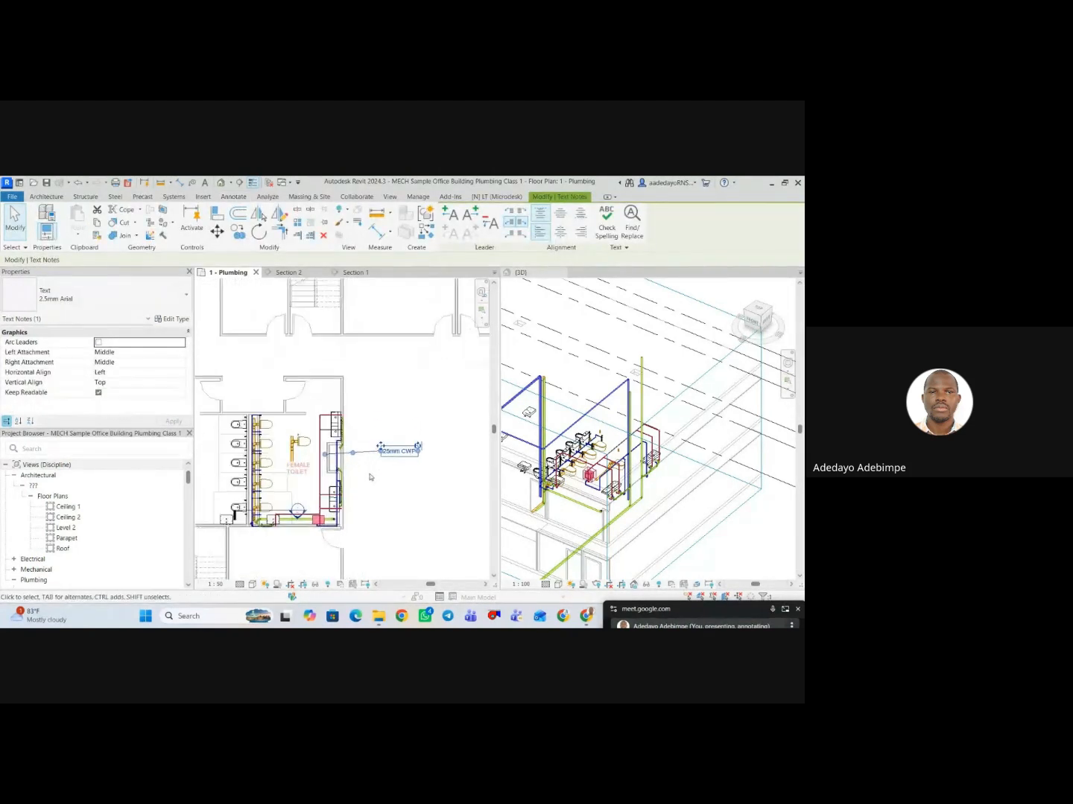
scroll(372, 478, "up", 1)
scroll(372, 484, "down", 1)
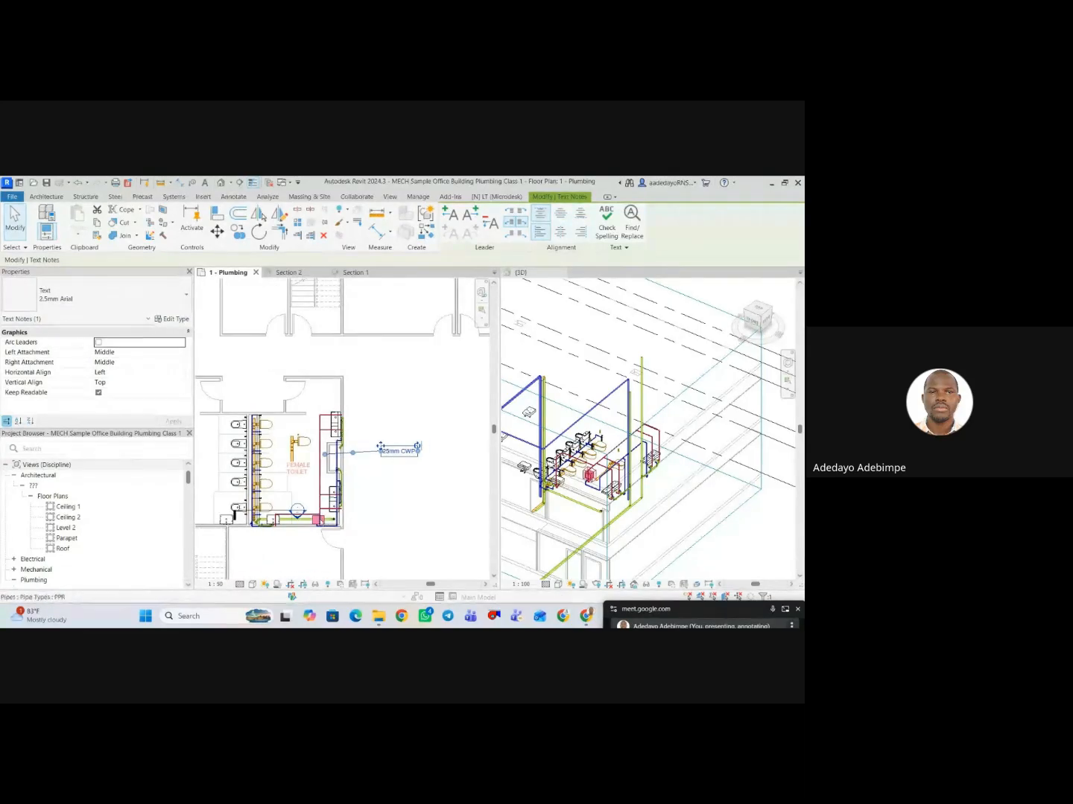
Return the plumbing floor plan's view scale to 1:100.
left_click(213, 585)
left_click(423, 522)
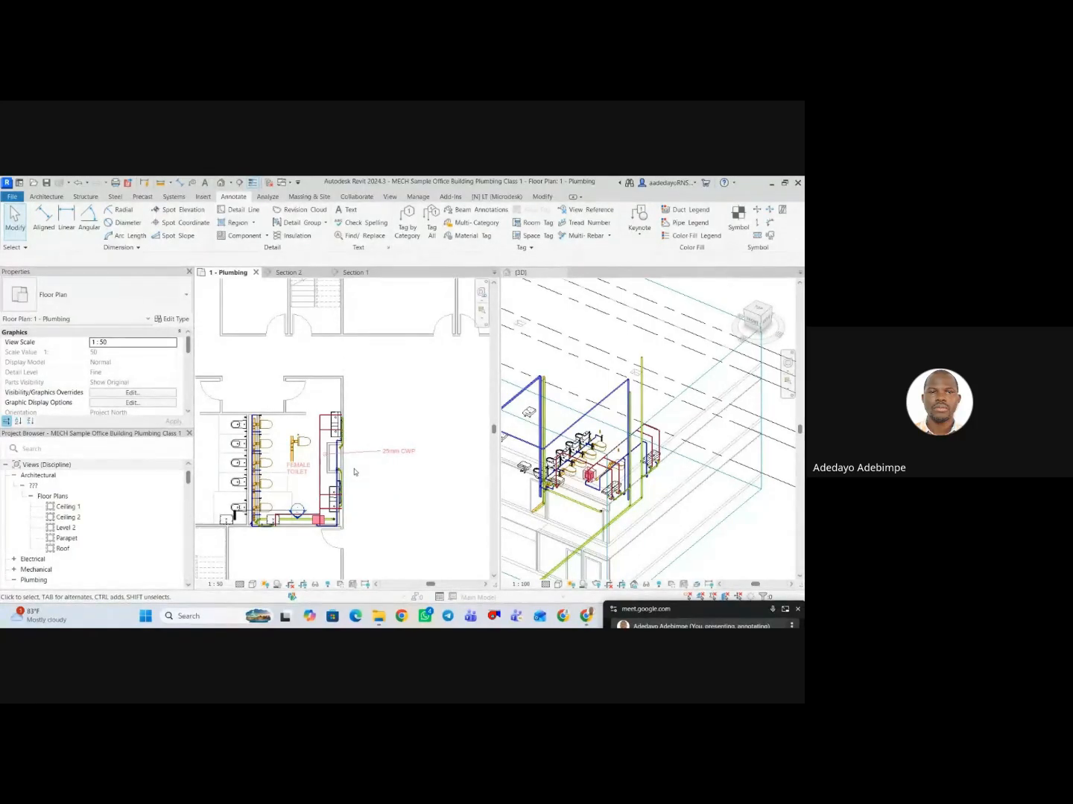
left_click(215, 583)
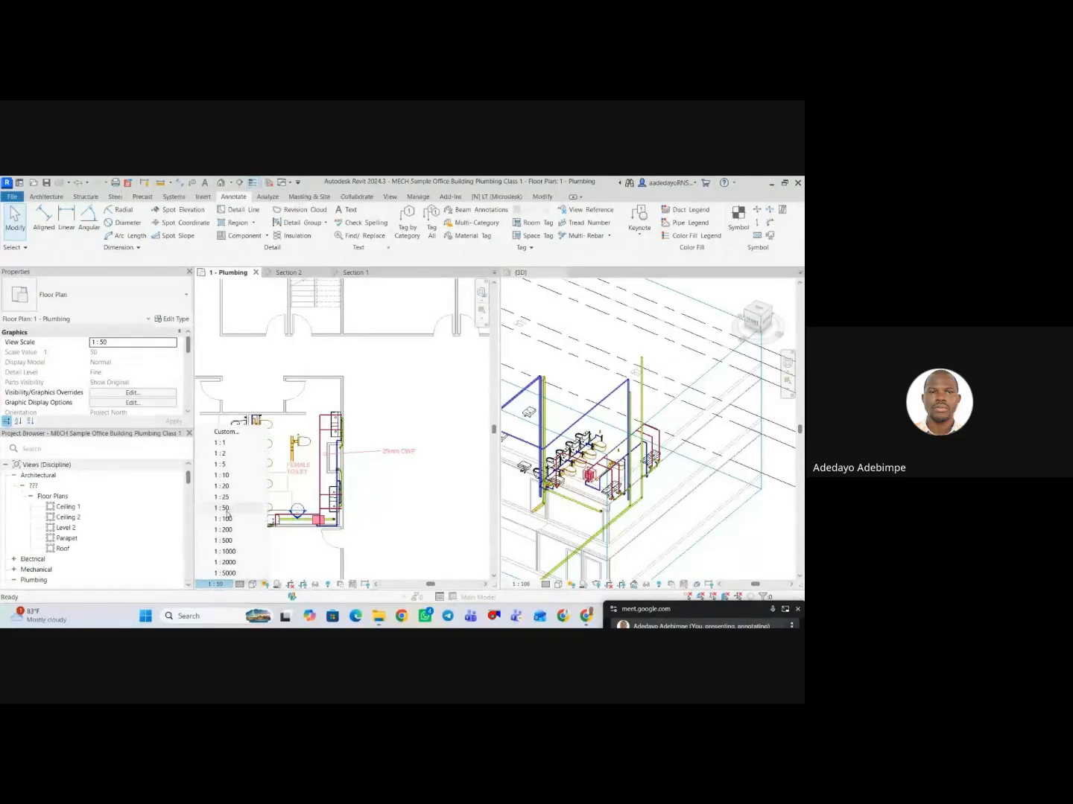
left_click(224, 519)
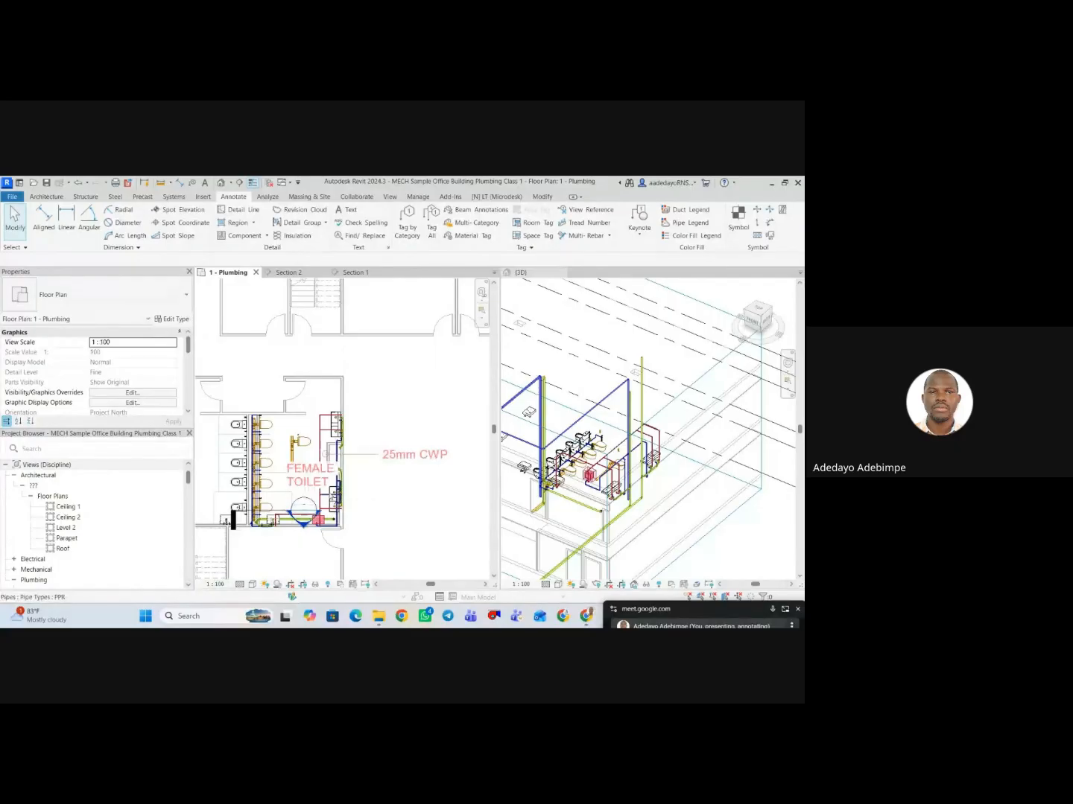
Set the 2.5mm Arial text type's text size to 2.5 mm and apply the change.
left_click(411, 456)
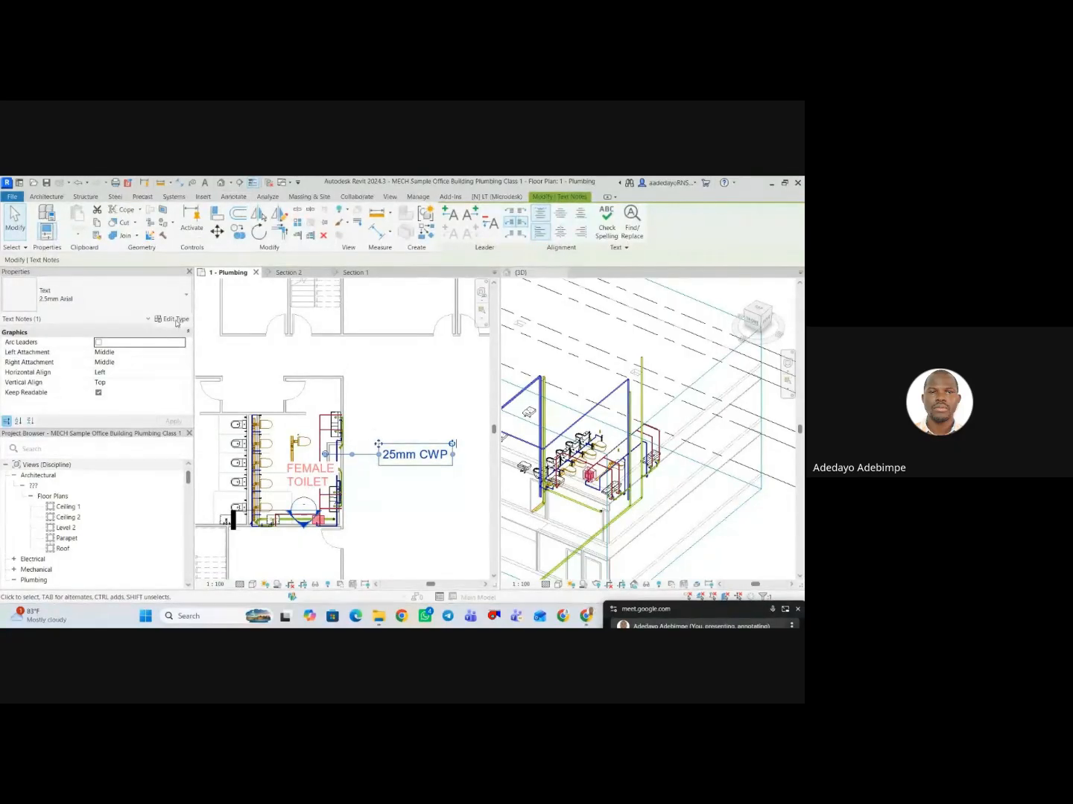
left_click(173, 319)
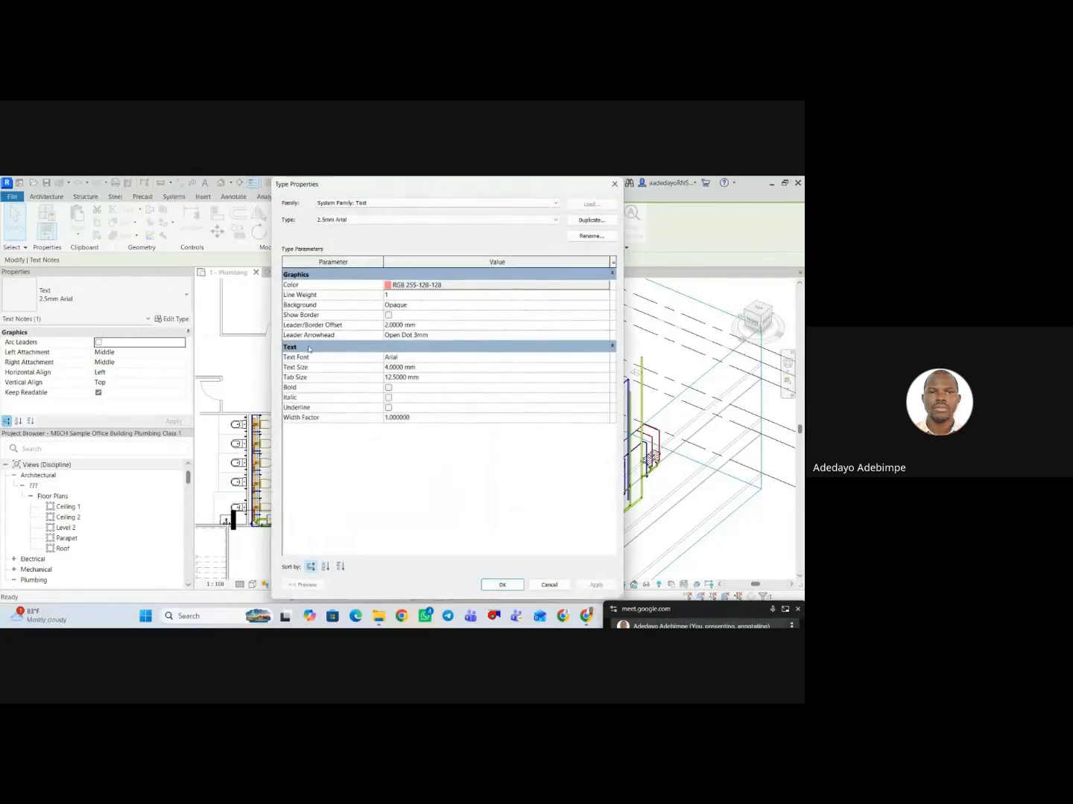
left_click(423, 368)
type("2.5")
left_click(596, 584)
left_click(503, 584)
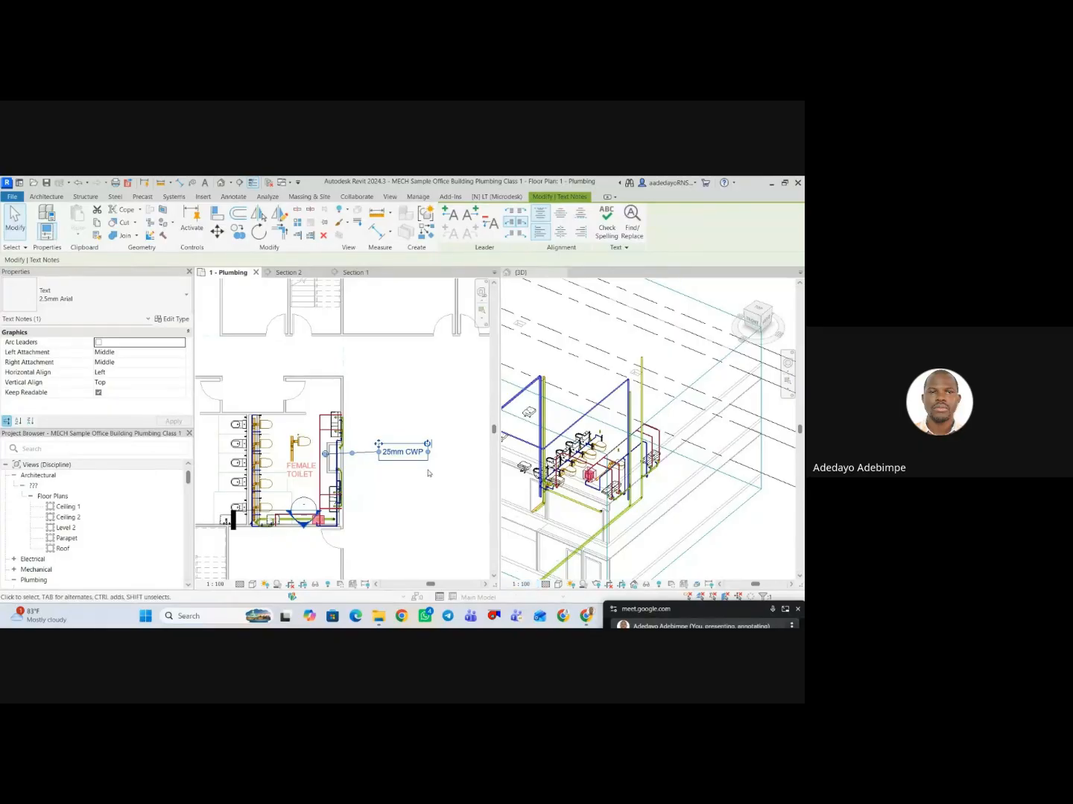
Move the end of the 25mm CWP note's leader onto the vertical pipe inside the toilet so the leader runs level.
left_click(408, 501)
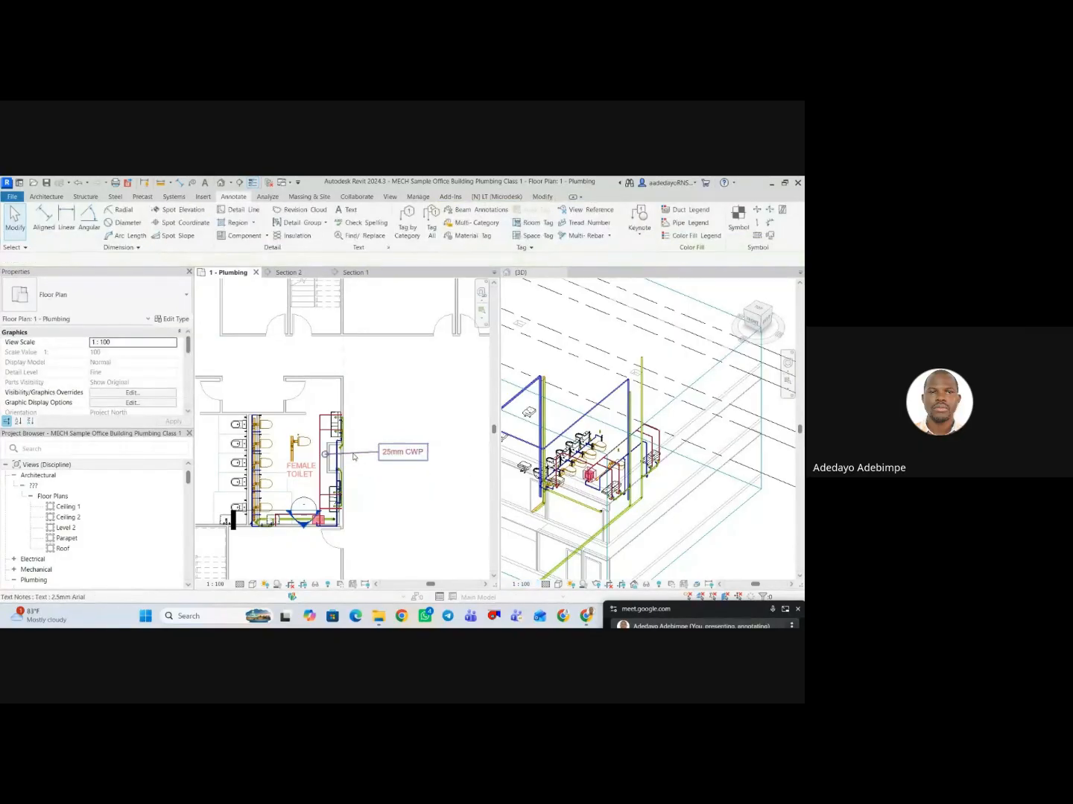
left_click(357, 457)
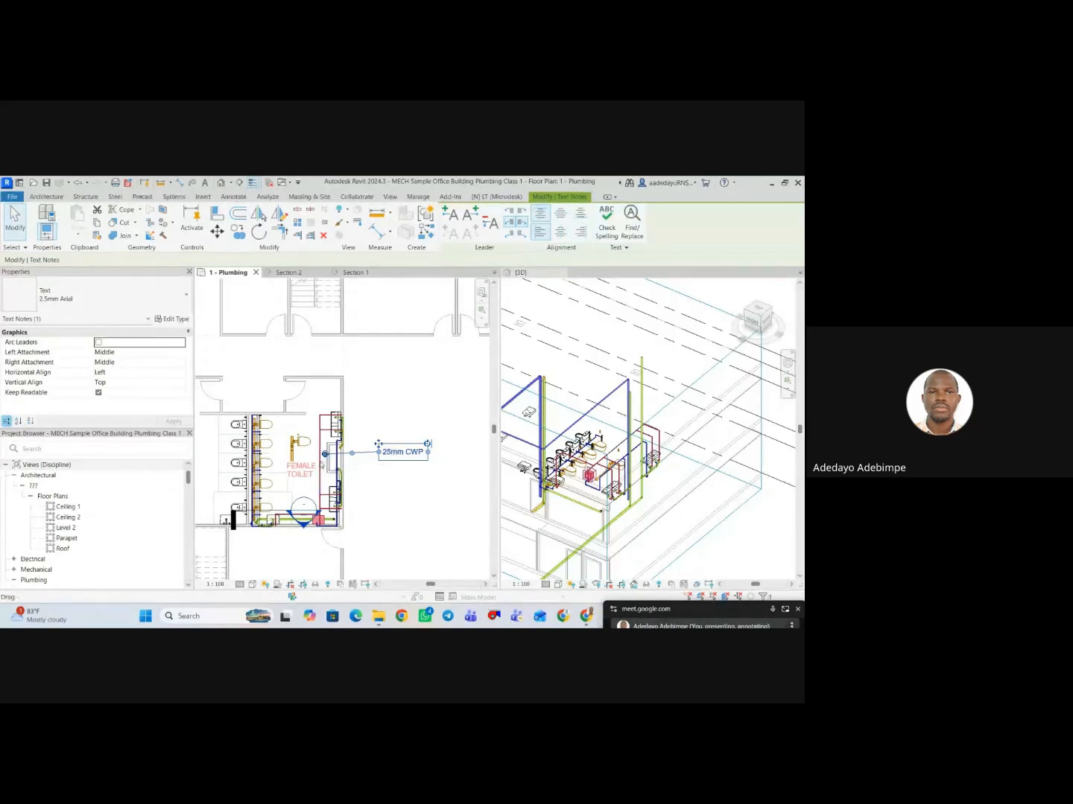
scroll(320, 462, "up", 1)
scroll(380, 469, "down", 1)
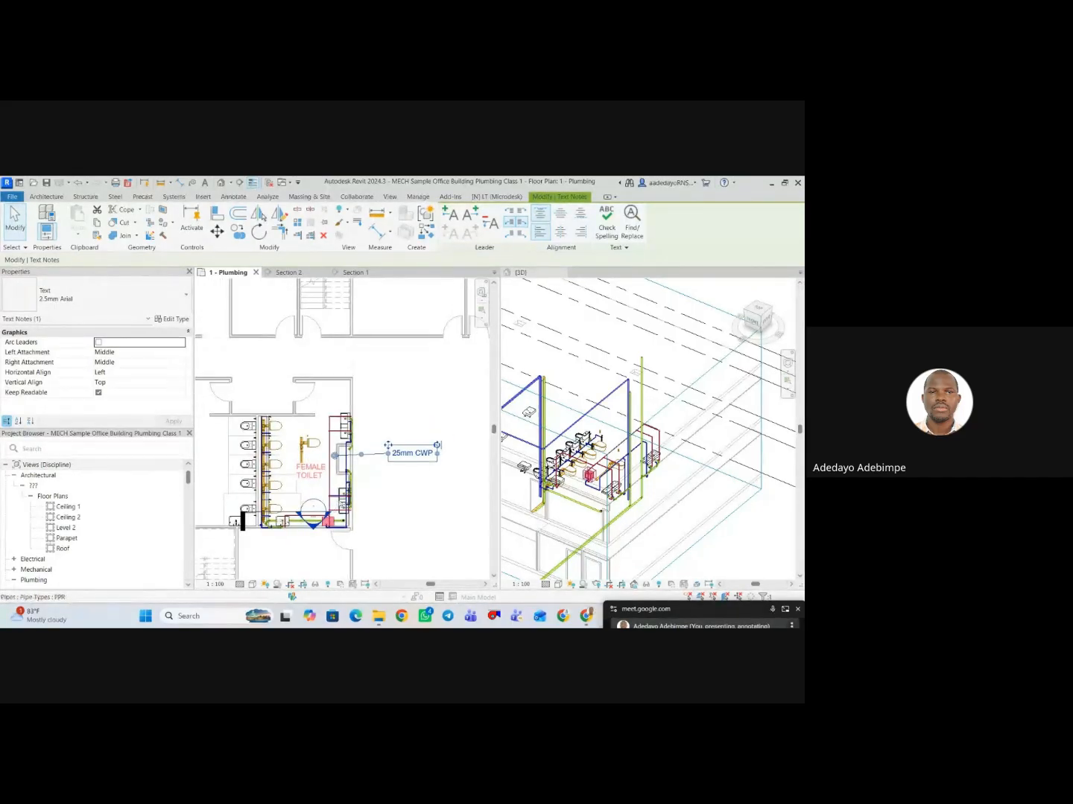
scroll(380, 482, "down", 2)
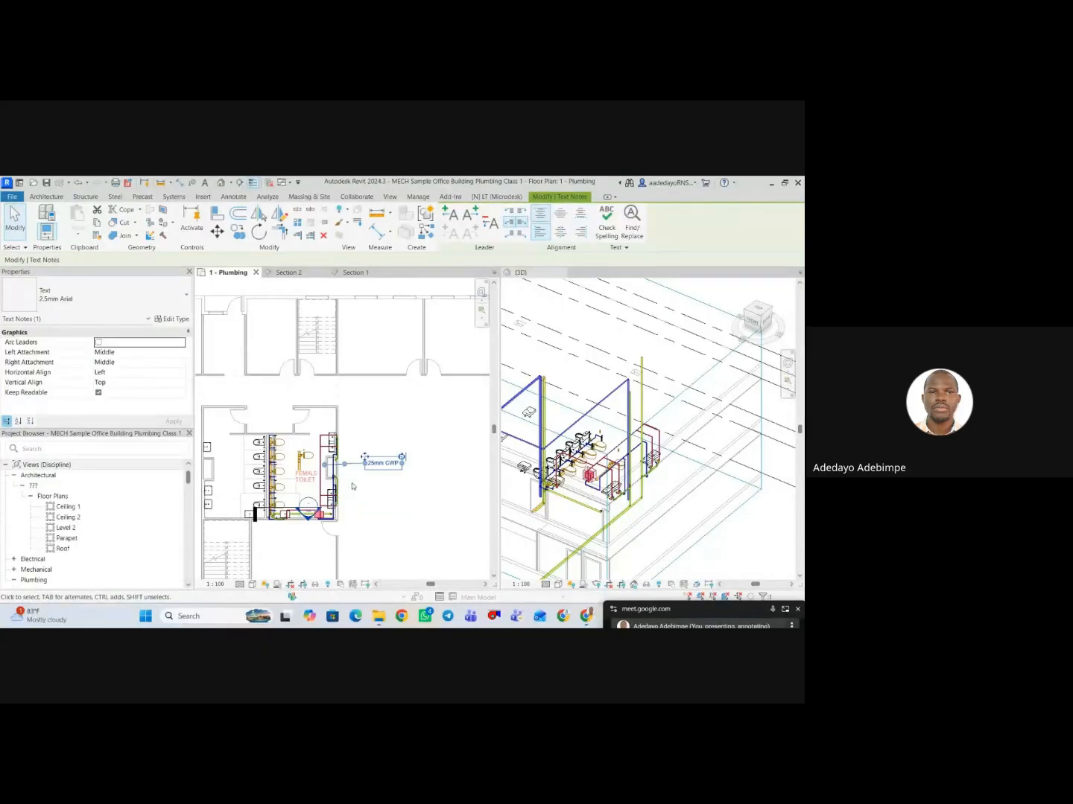
scroll(350, 480, "up", 2)
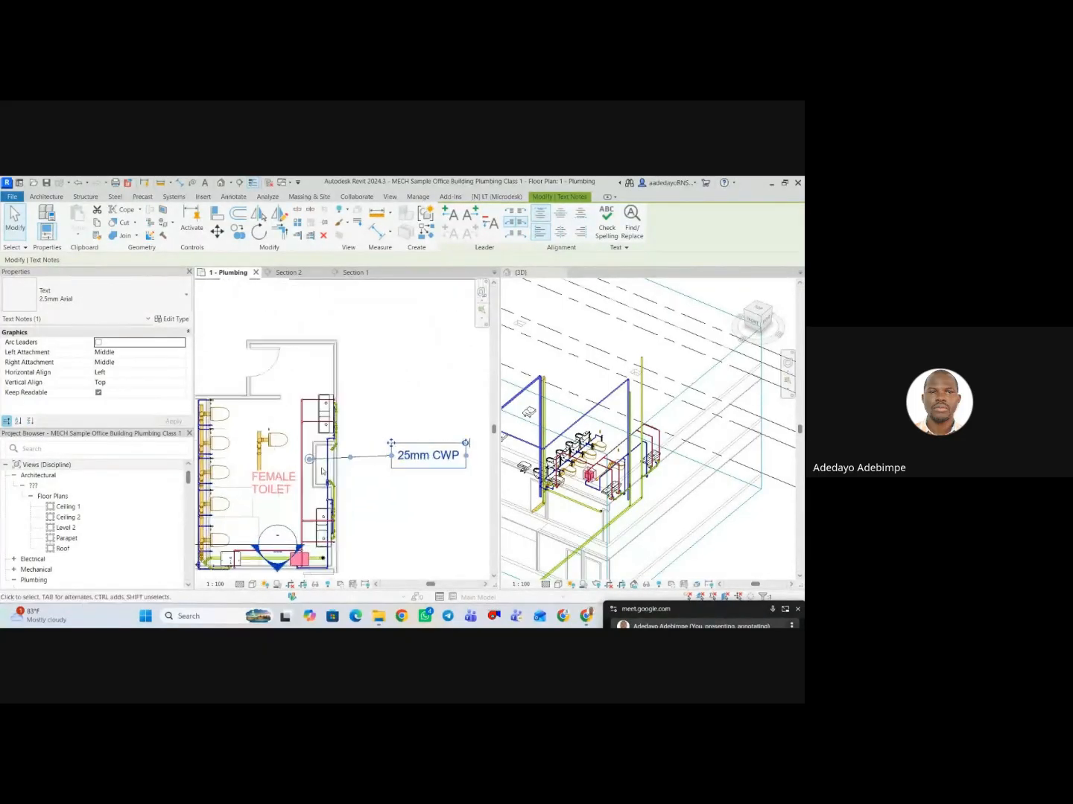
left_click_drag(310, 460, 301, 456)
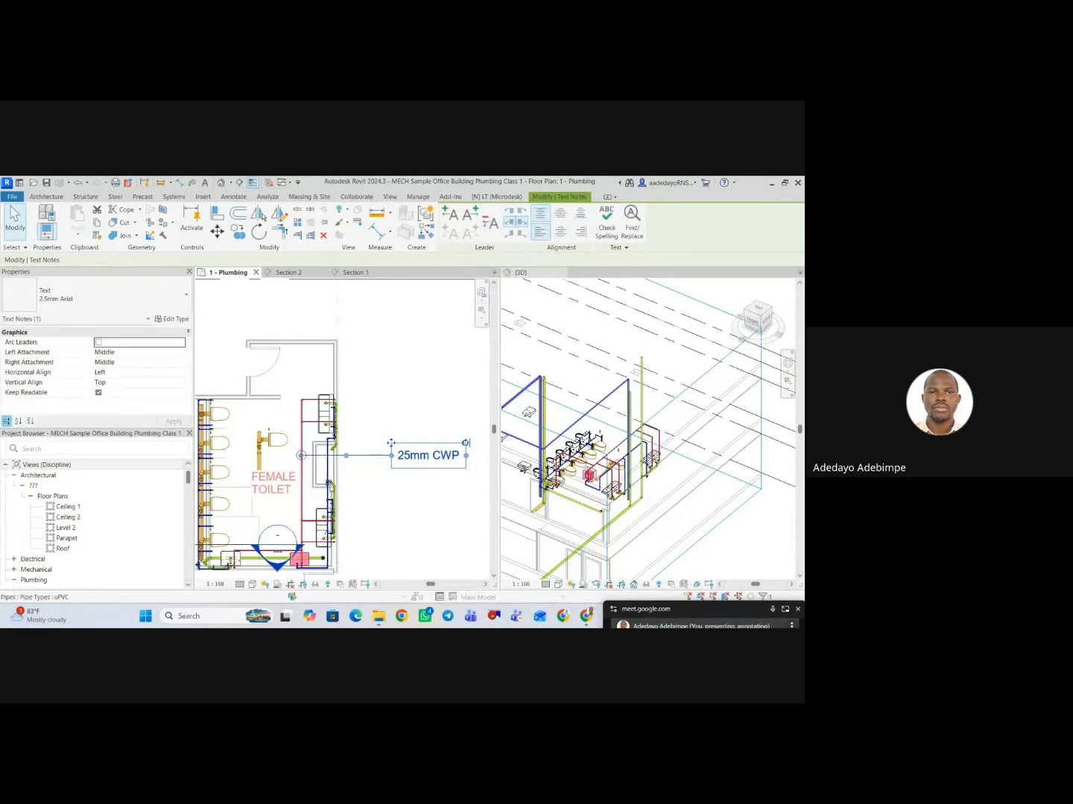
left_click(395, 367)
scroll(371, 408, "down", 3)
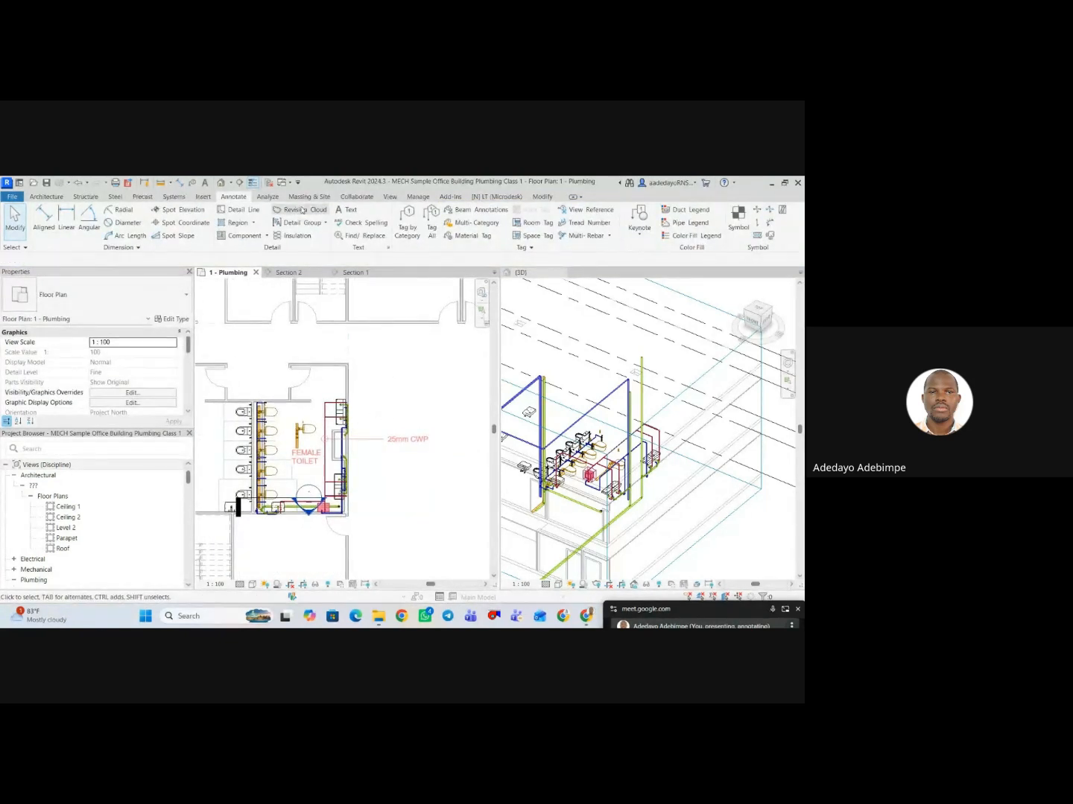
Tag the red horizontal PPR pipe at the female toilet's upper edge by category, with an attached leader.
left_click(408, 233)
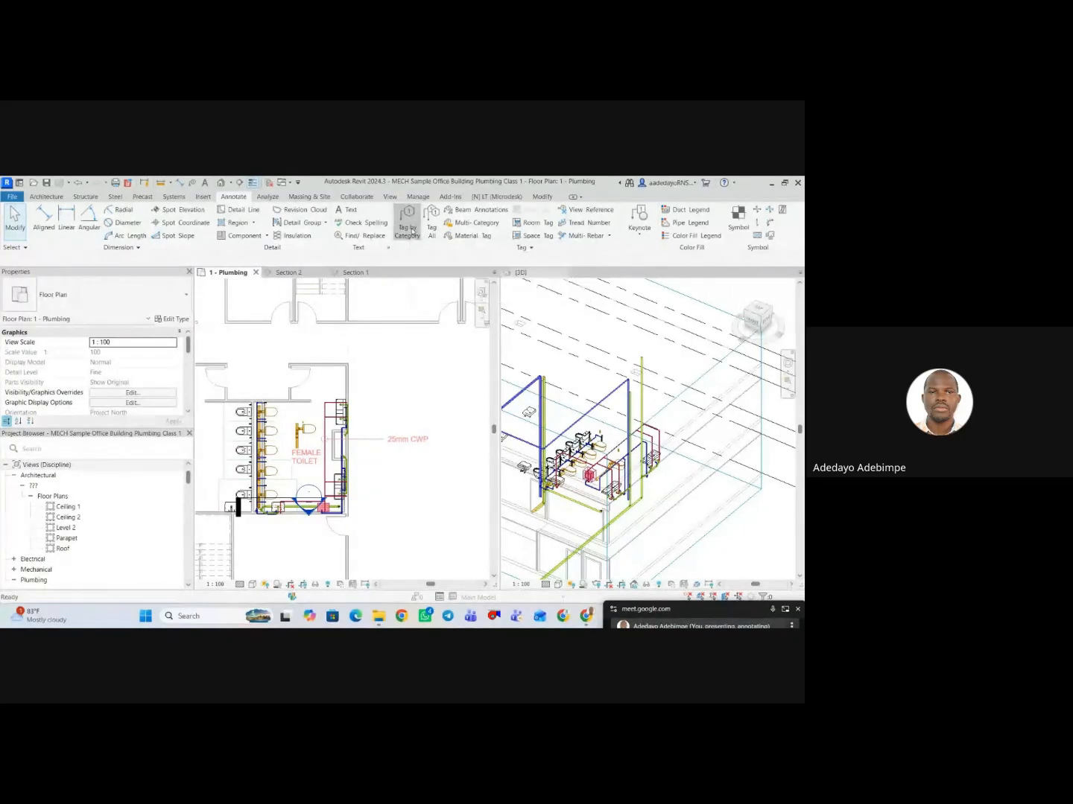
scroll(334, 426, "up", 2)
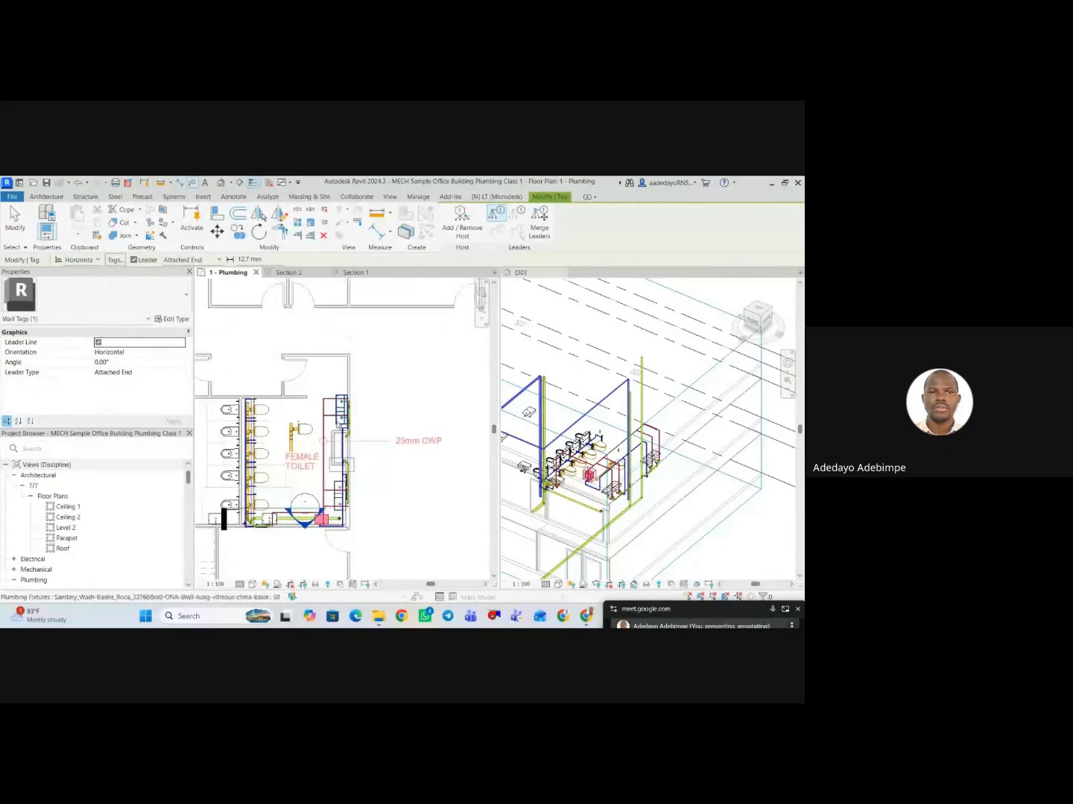
scroll(343, 392, "up", 1)
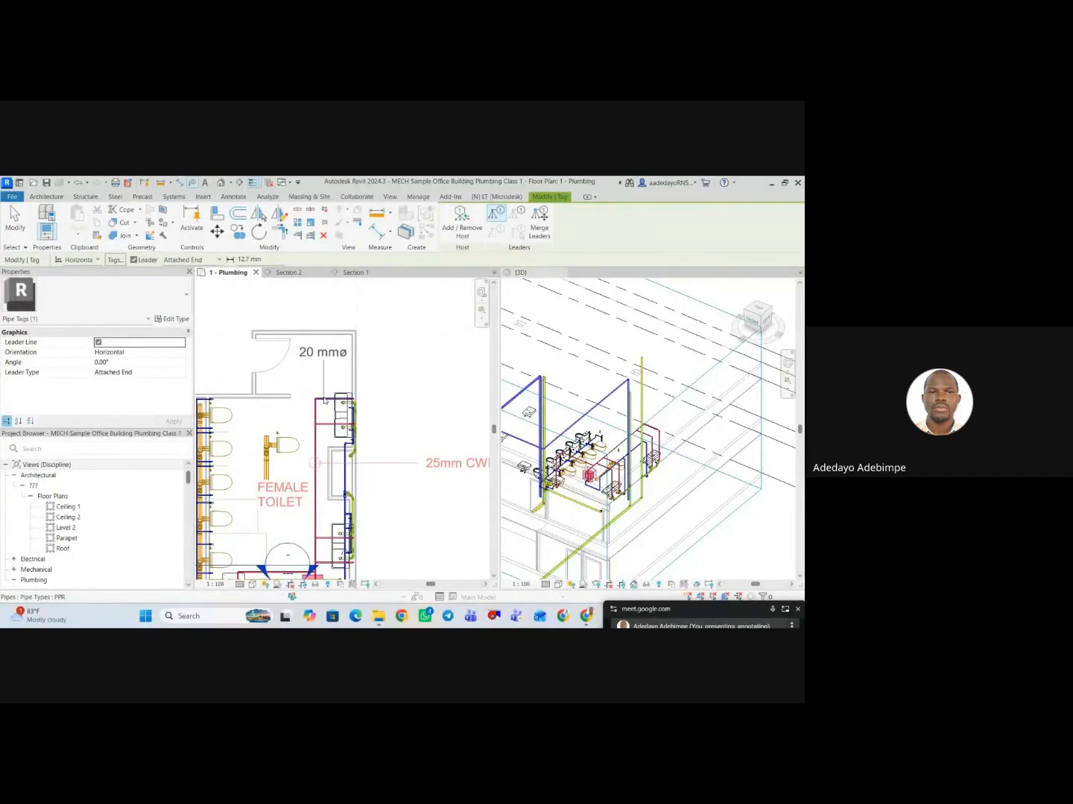
left_click(324, 400)
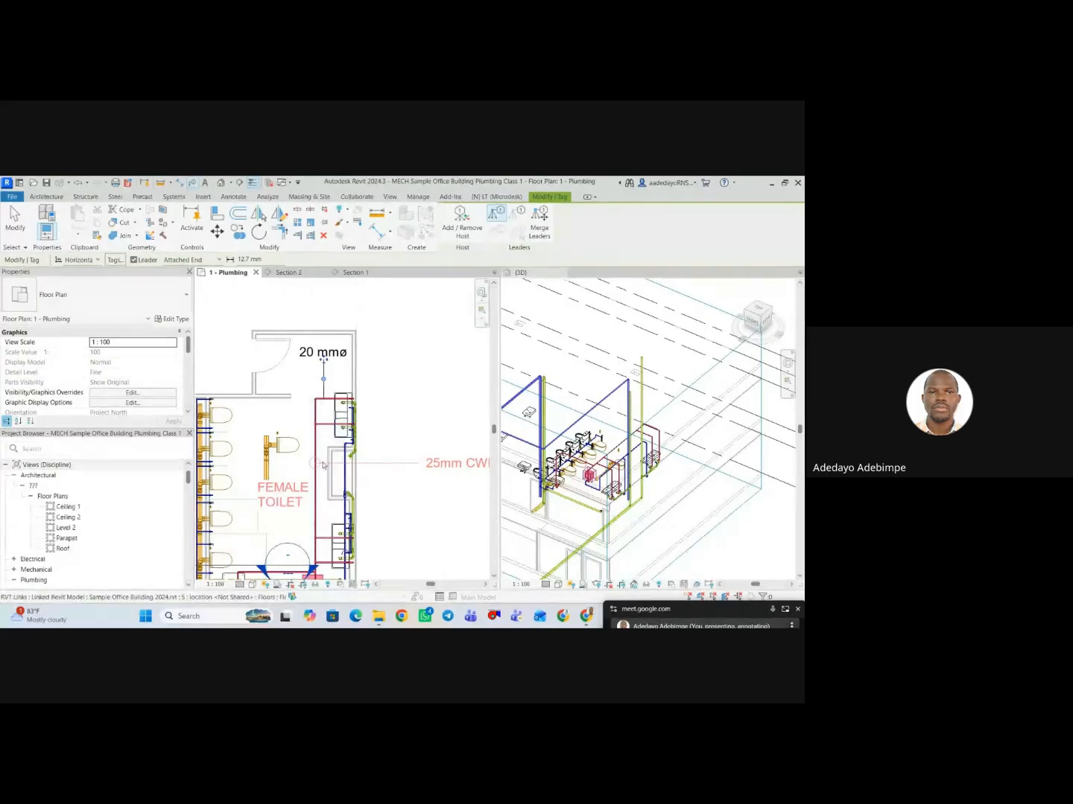
Tag the green vertical uPVC pipe along the female toilet's outer wall by category, with an attached leader.
middle_click_drag(314, 466, 336, 399)
scroll(303, 347, "up", 3)
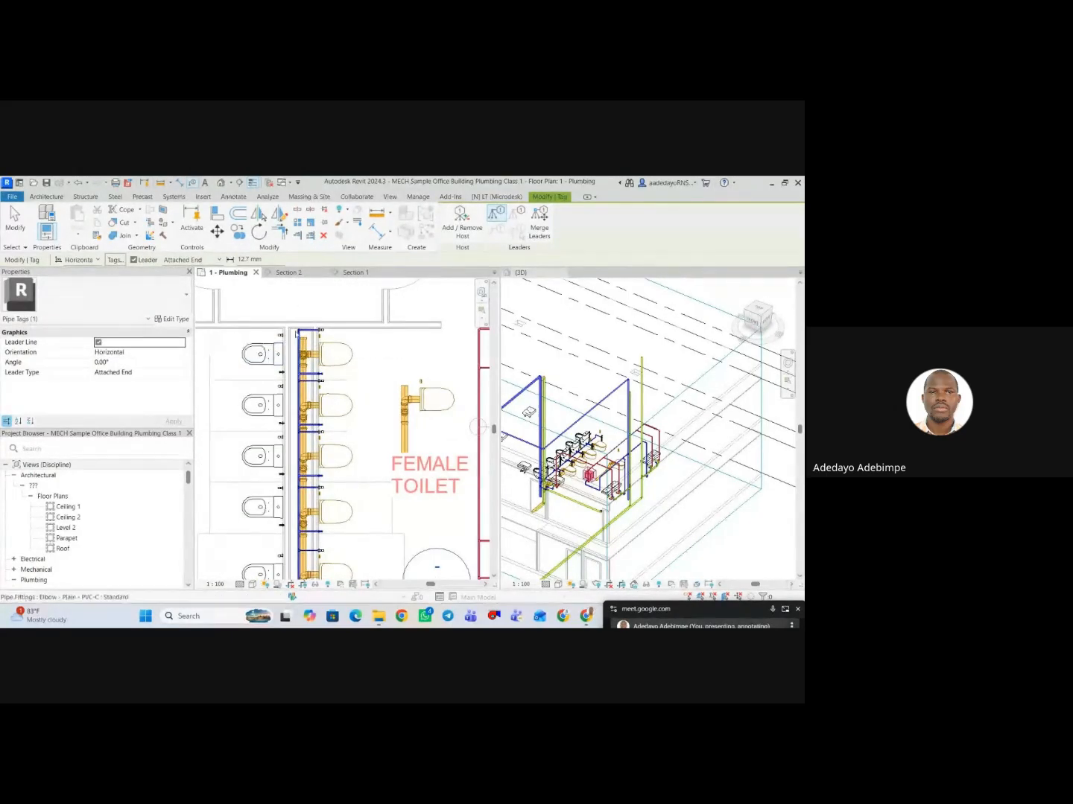
scroll(309, 339, "down", 1)
middle_click_drag(309, 339, 306, 283)
middle_click_drag(385, 477, 289, 401)
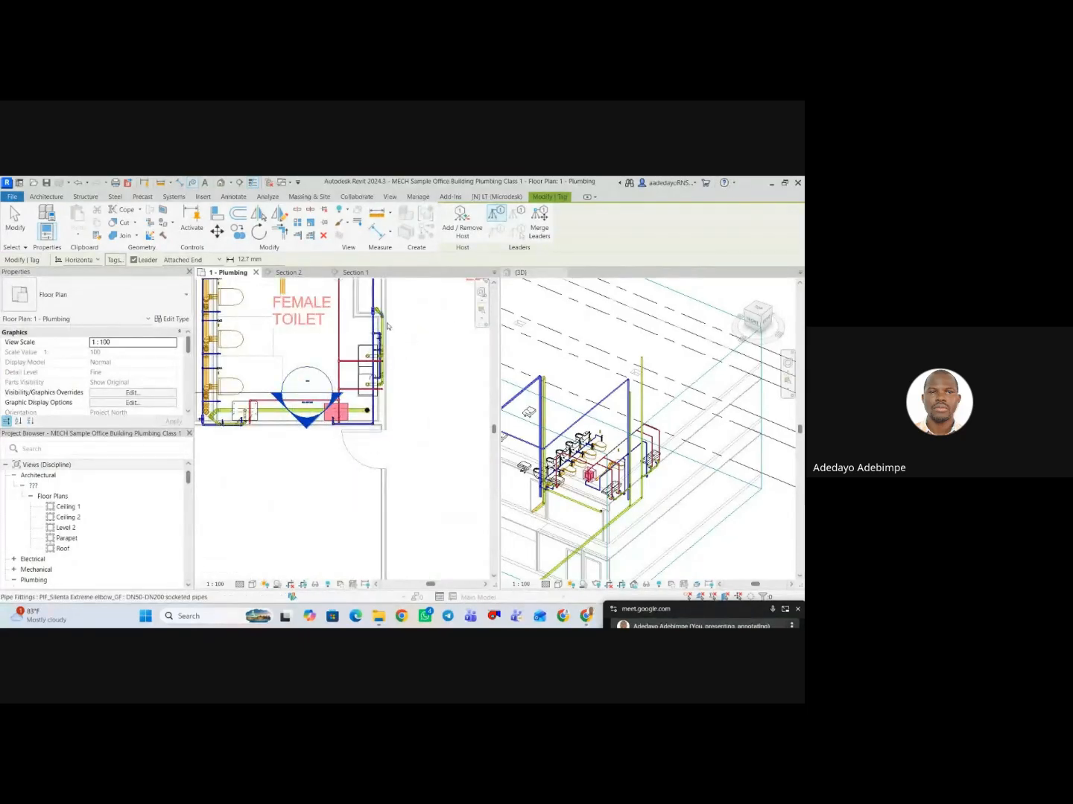
left_click(387, 330)
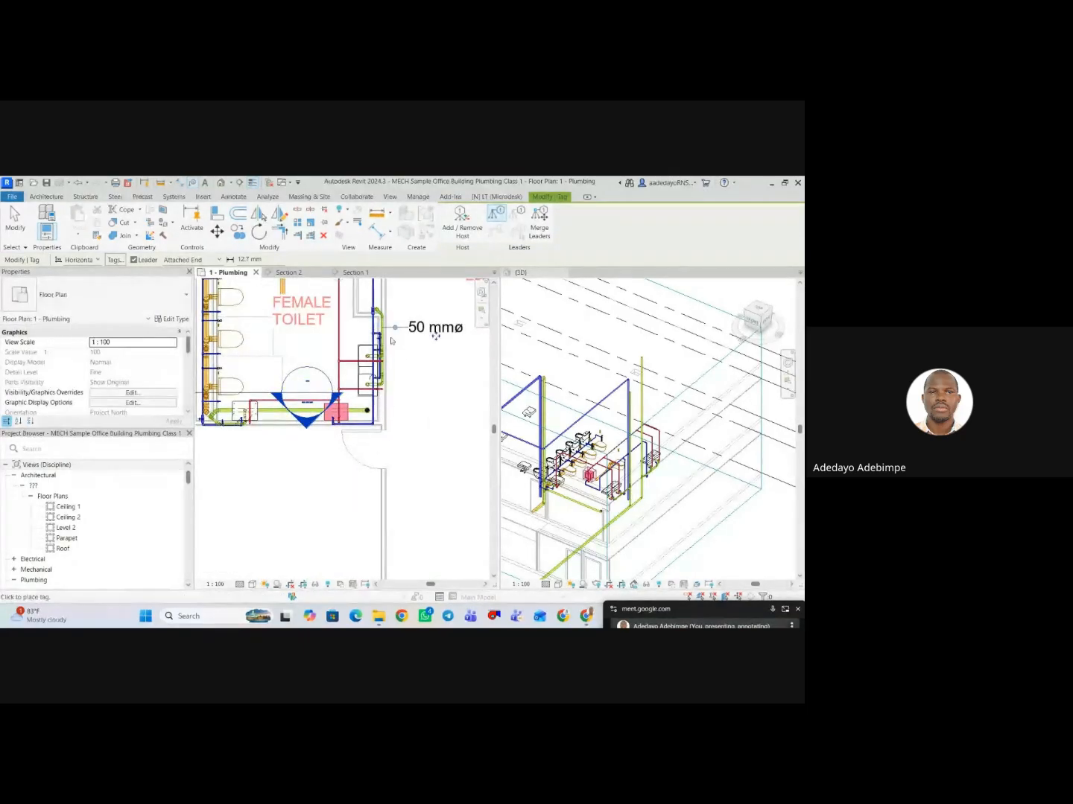
scroll(387, 331, "down", 1)
middle_click_drag(408, 409, 388, 482)
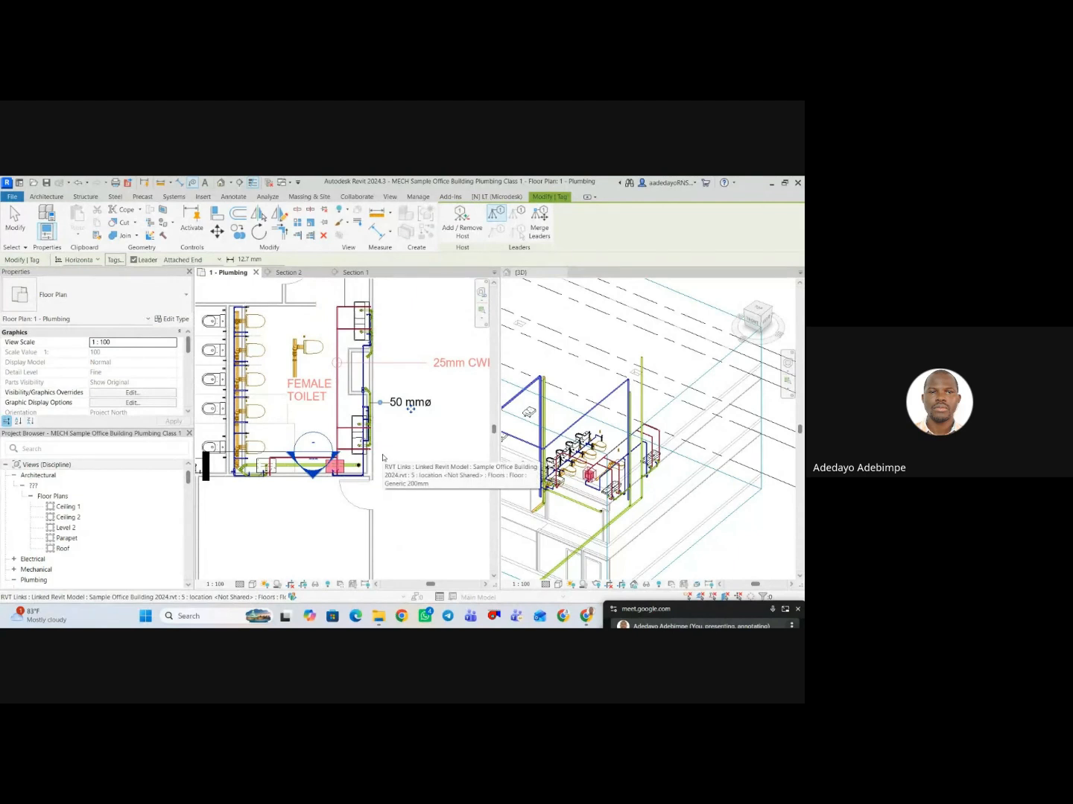
key("Escape")
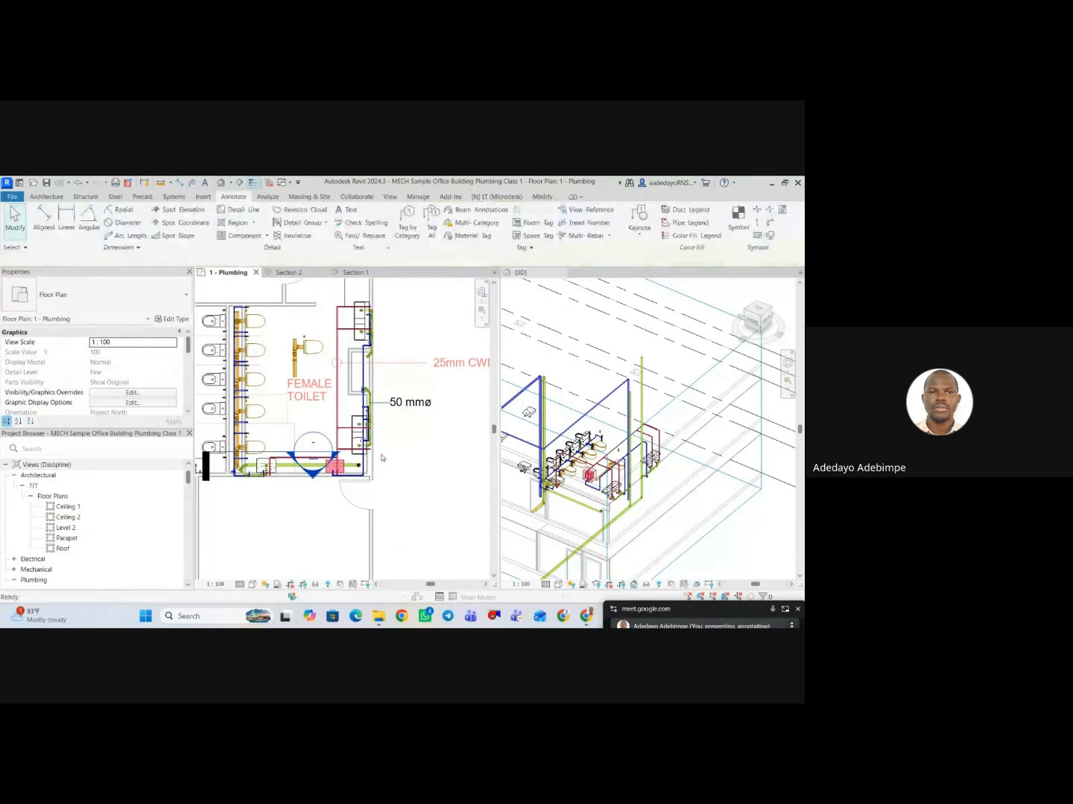
key("t")
key("g")
middle_click_drag(365, 435, 357, 449)
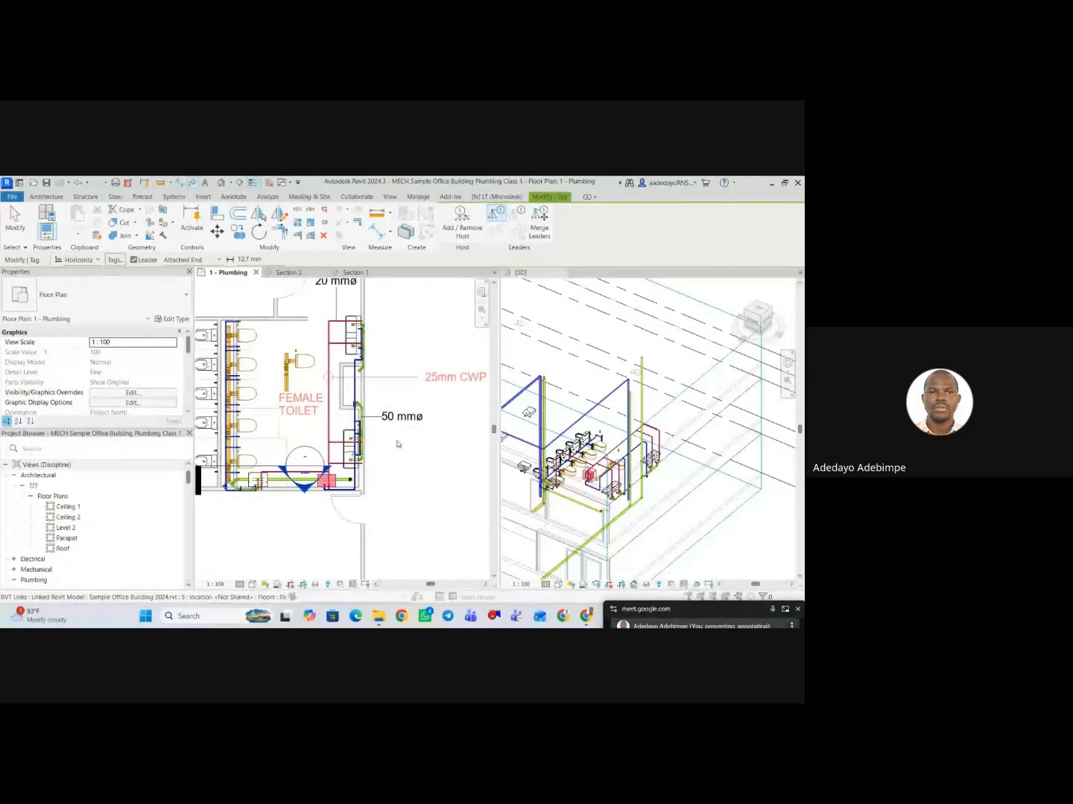
key("Escape")
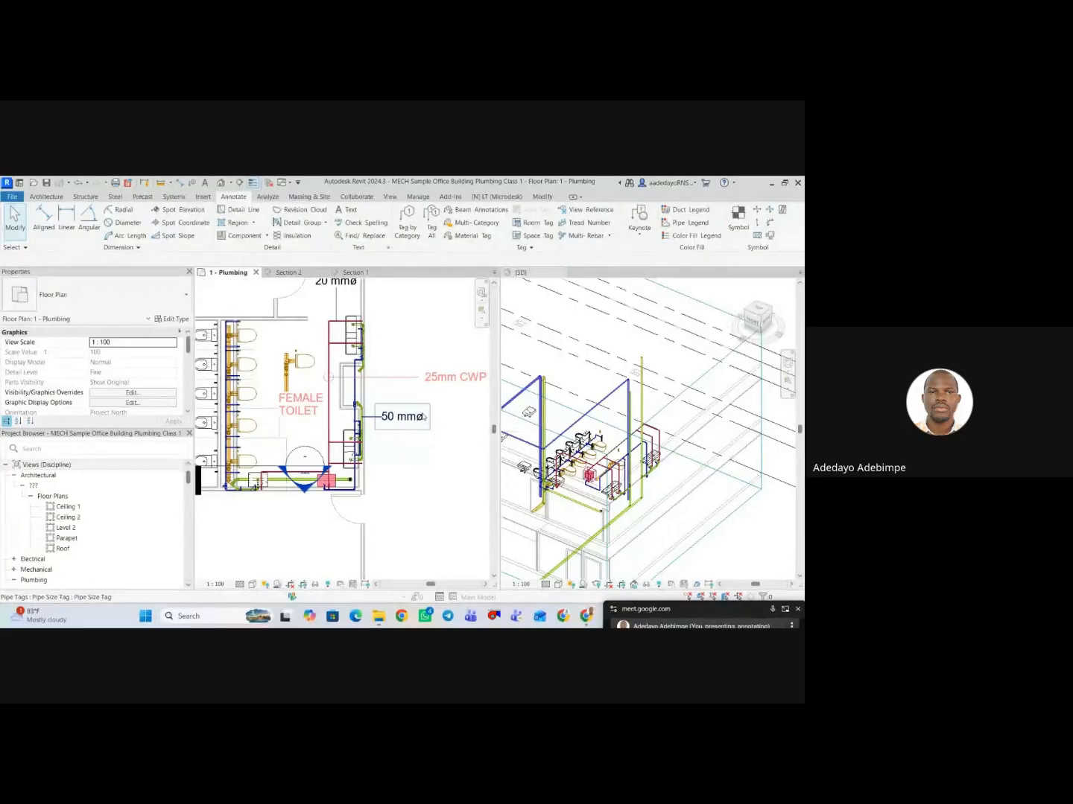
Examine the uPVC pipe's size tag, its properties and what it displays in the plumbing plan.
left_click(413, 419)
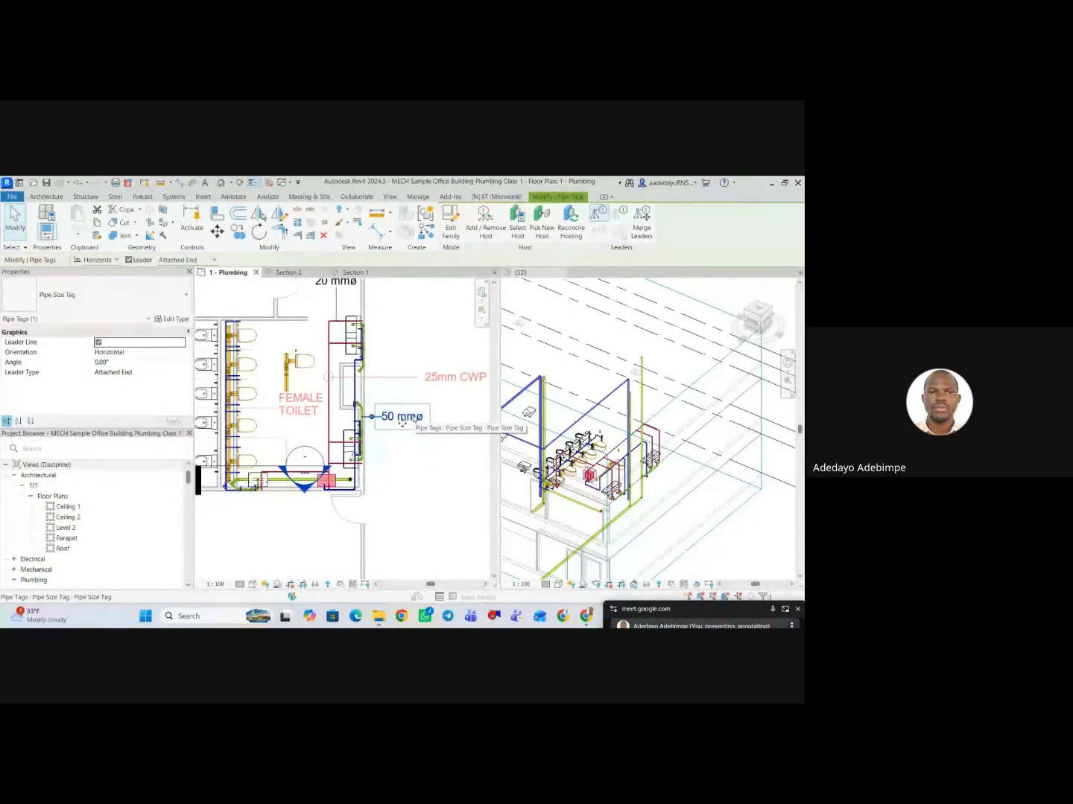
scroll(413, 420, "down", 2)
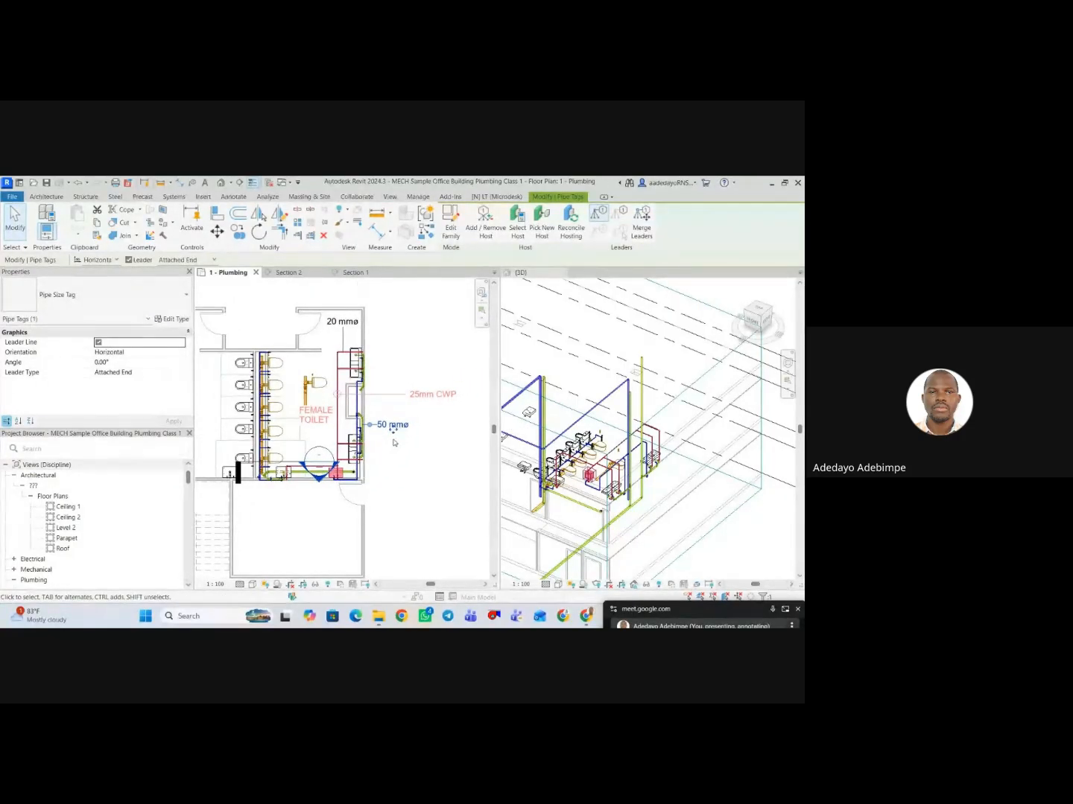
scroll(396, 439, "up", 1)
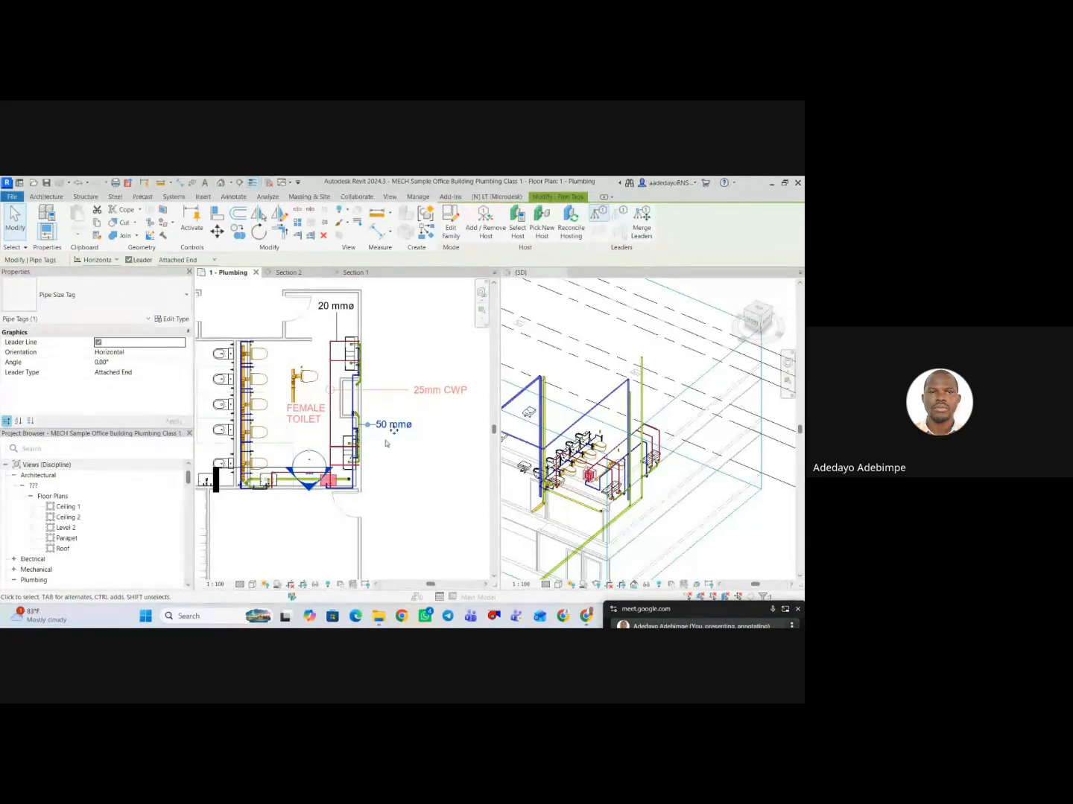
middle_click_drag(386, 445, 382, 455)
left_click(386, 451)
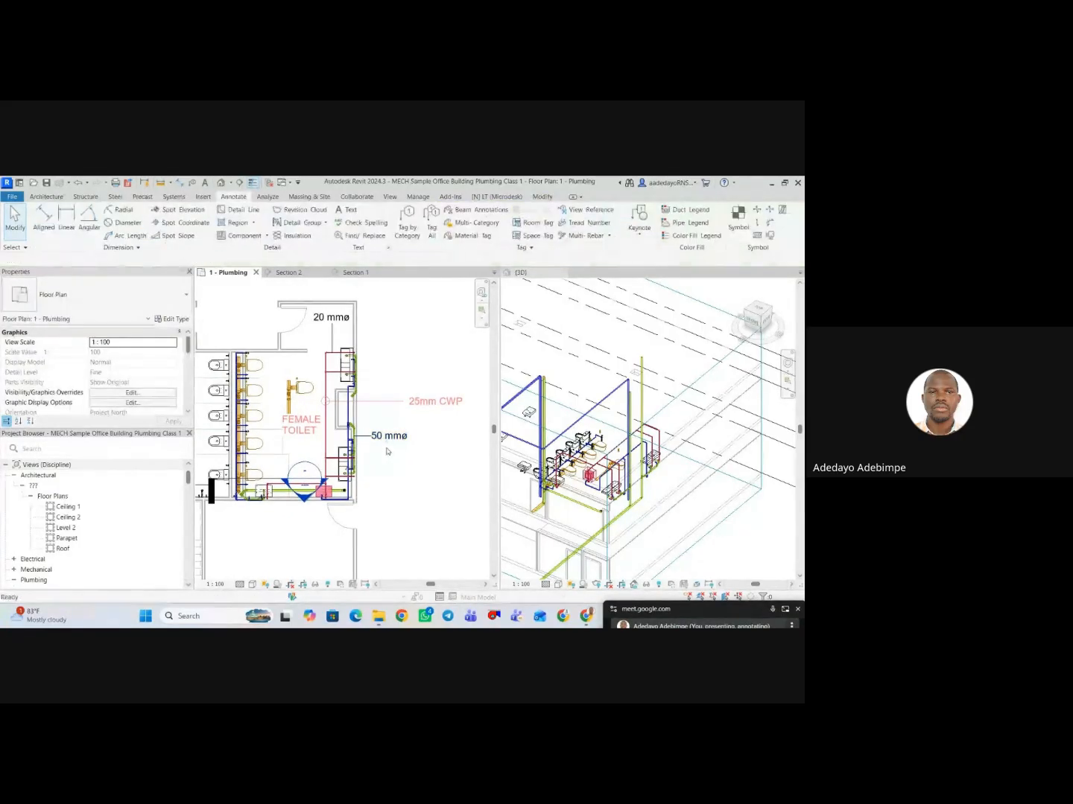
left_click(485, 305)
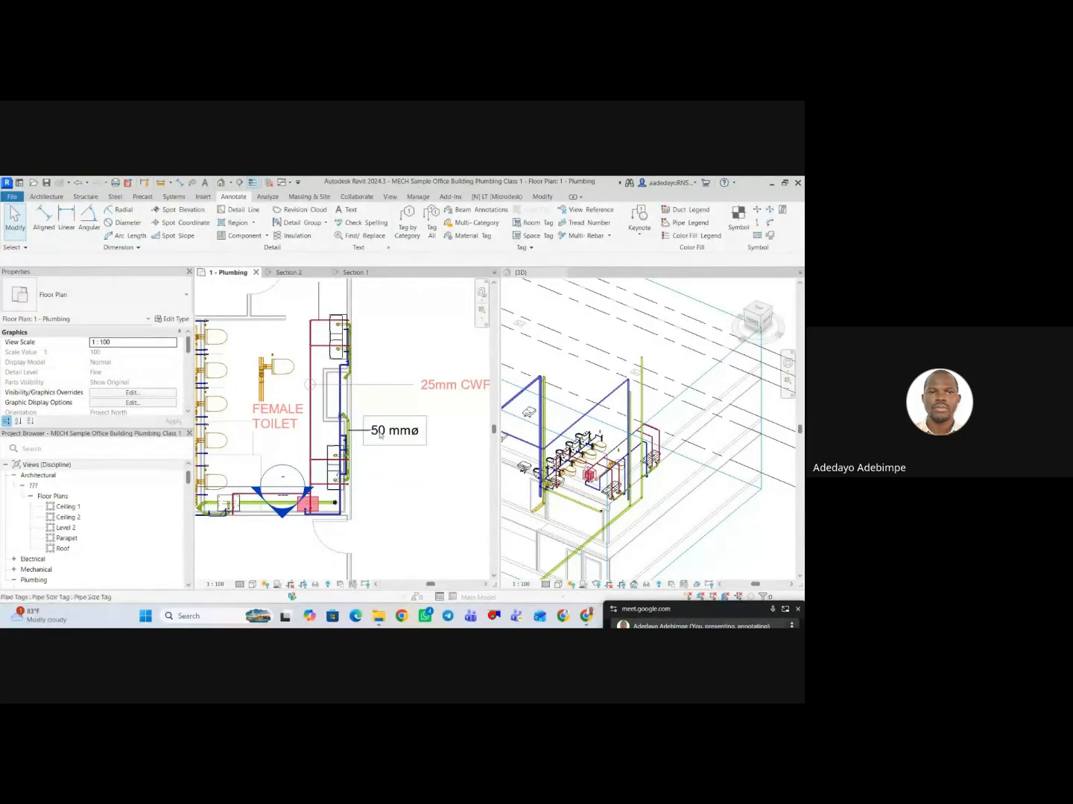
left_click(395, 435)
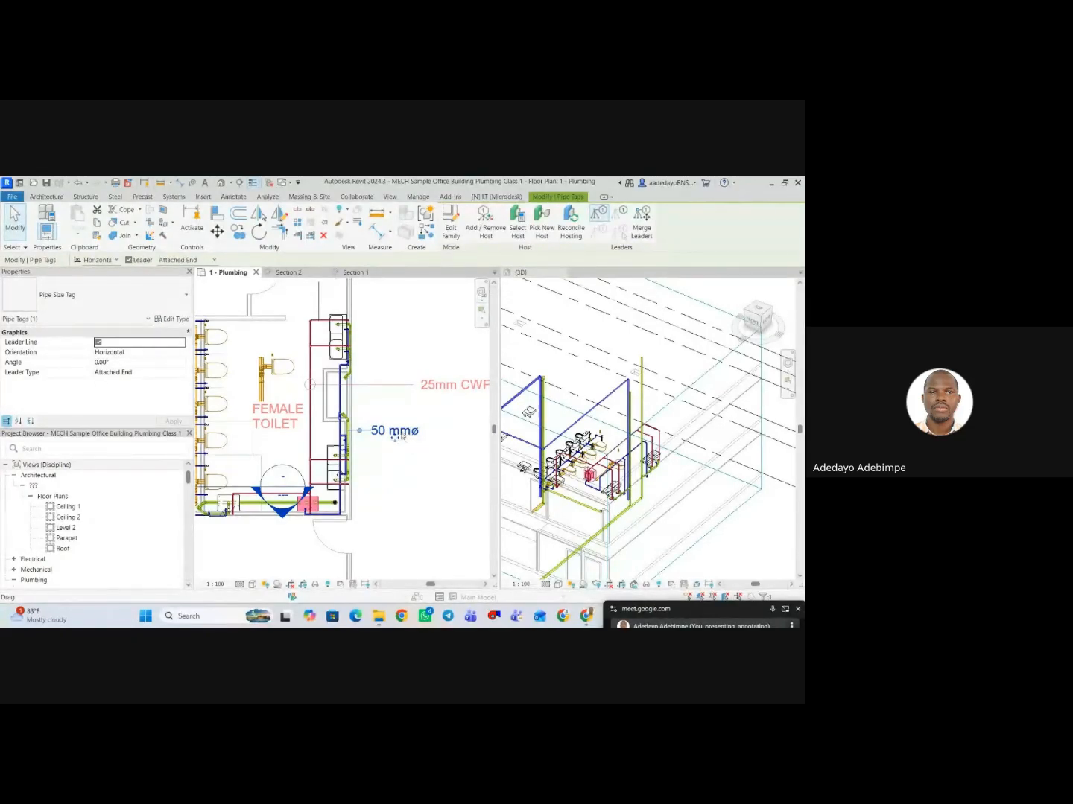
left_click(408, 461)
scroll(419, 451, "down", 2)
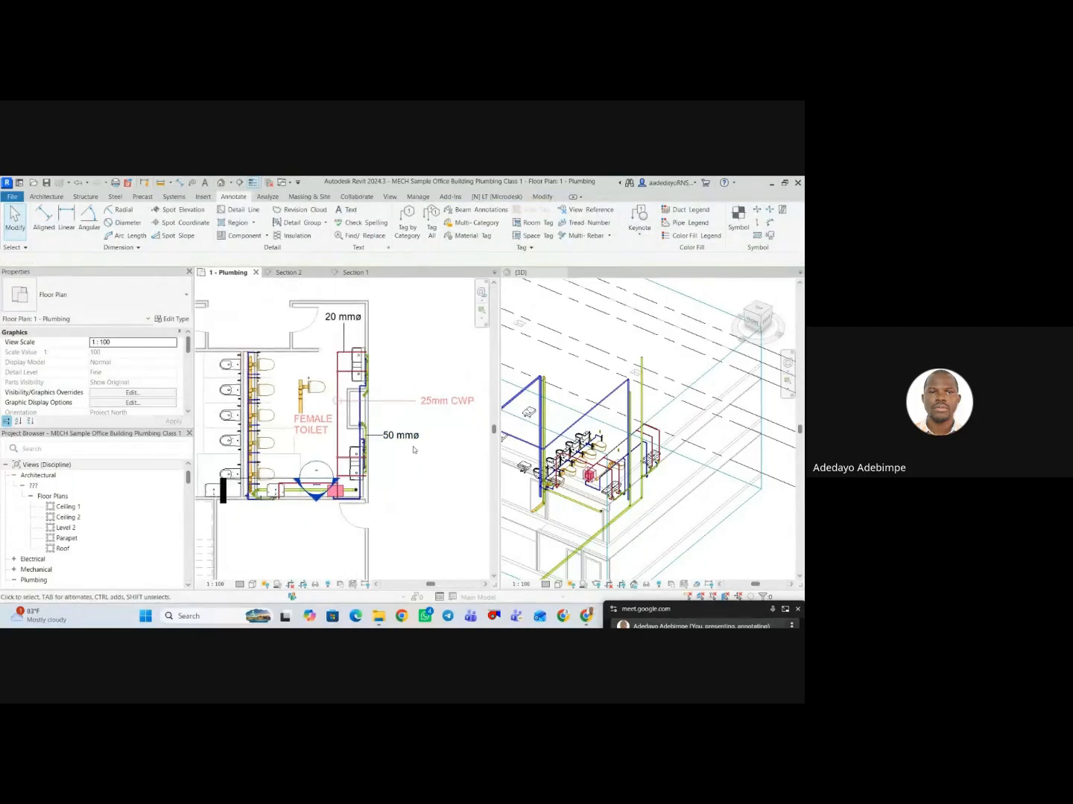
Examine the tagged uPVC pipe's dimensions and its type parameters, including identity data and COBie fields, leaving the type unchanged.
scroll(366, 433, "up", 5)
scroll(367, 440, "up", 2)
left_click(365, 445)
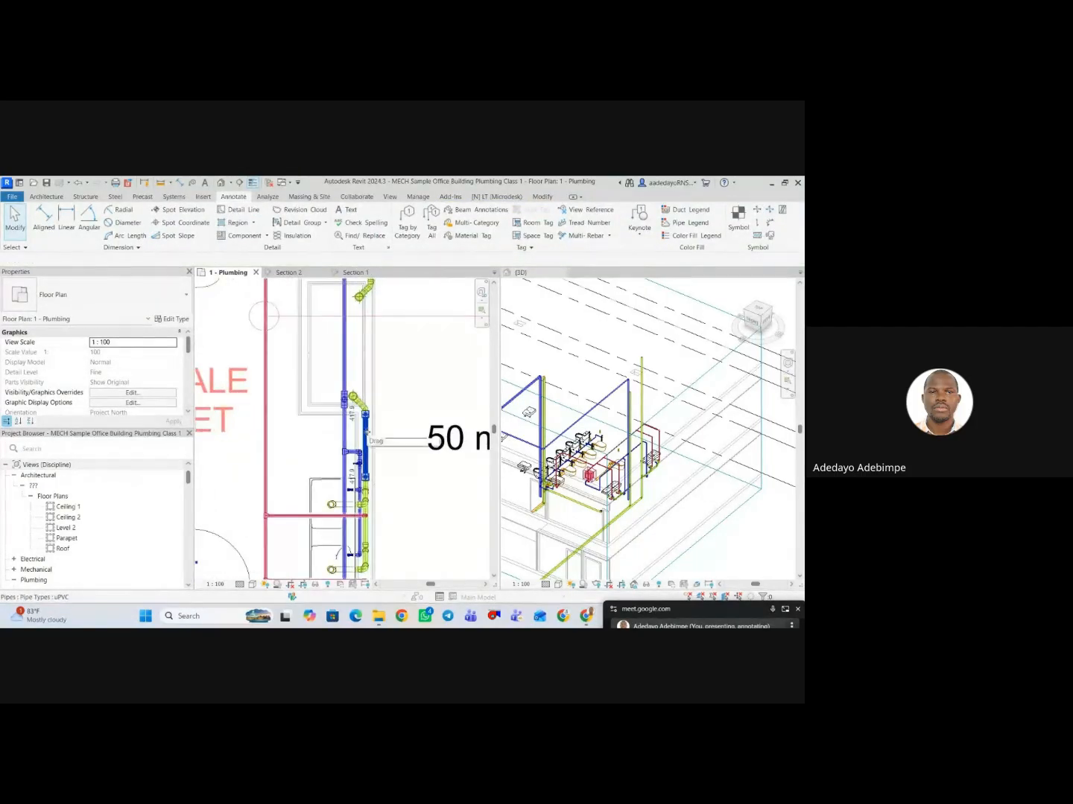
scroll(150, 354, "down", 5)
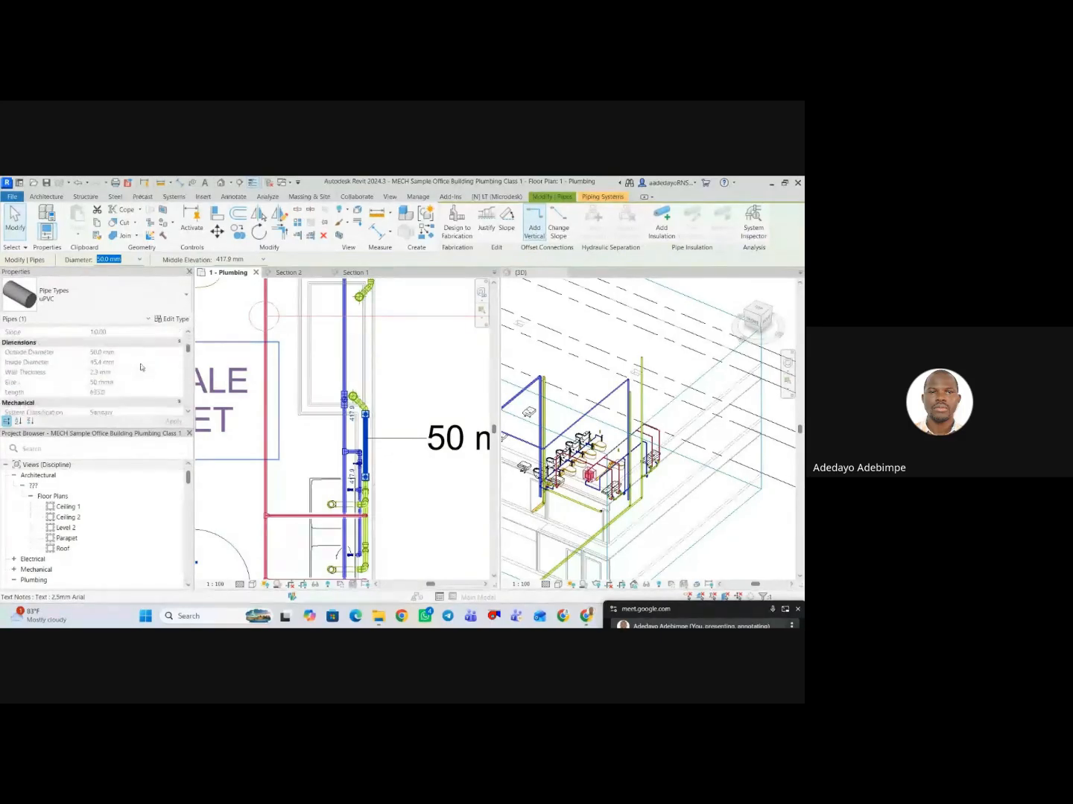
left_click(178, 321)
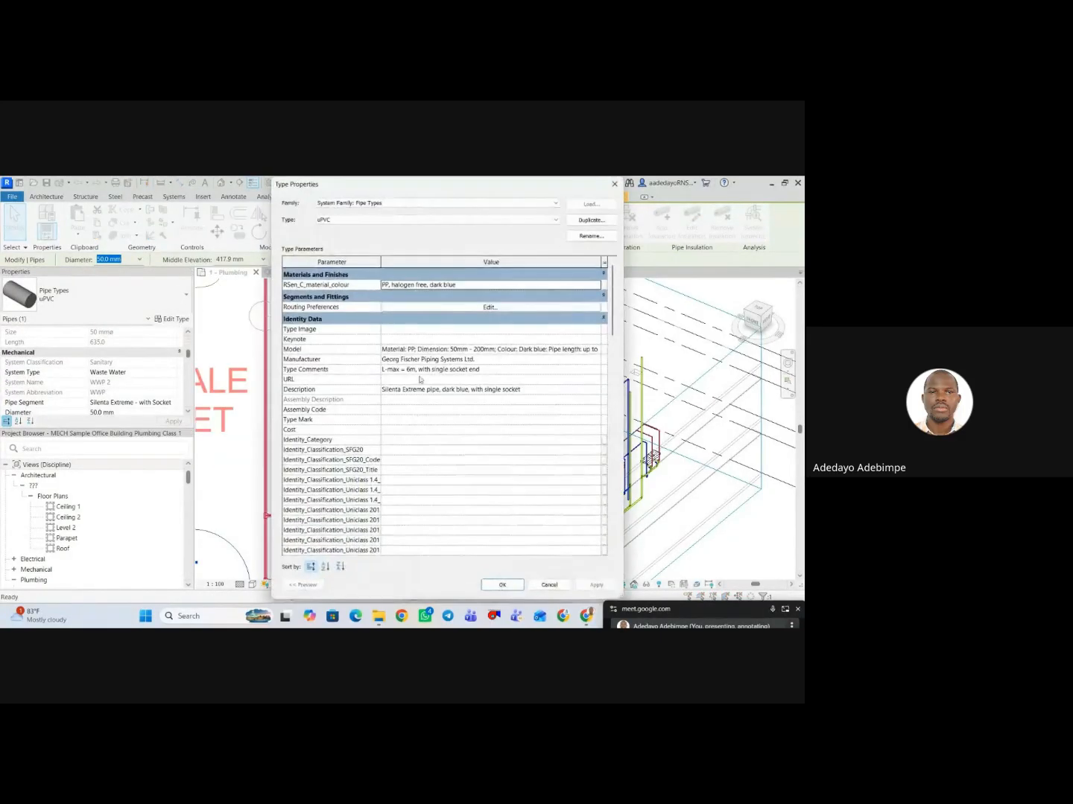
scroll(476, 389, "down", 10)
scroll(476, 389, "down", 10)
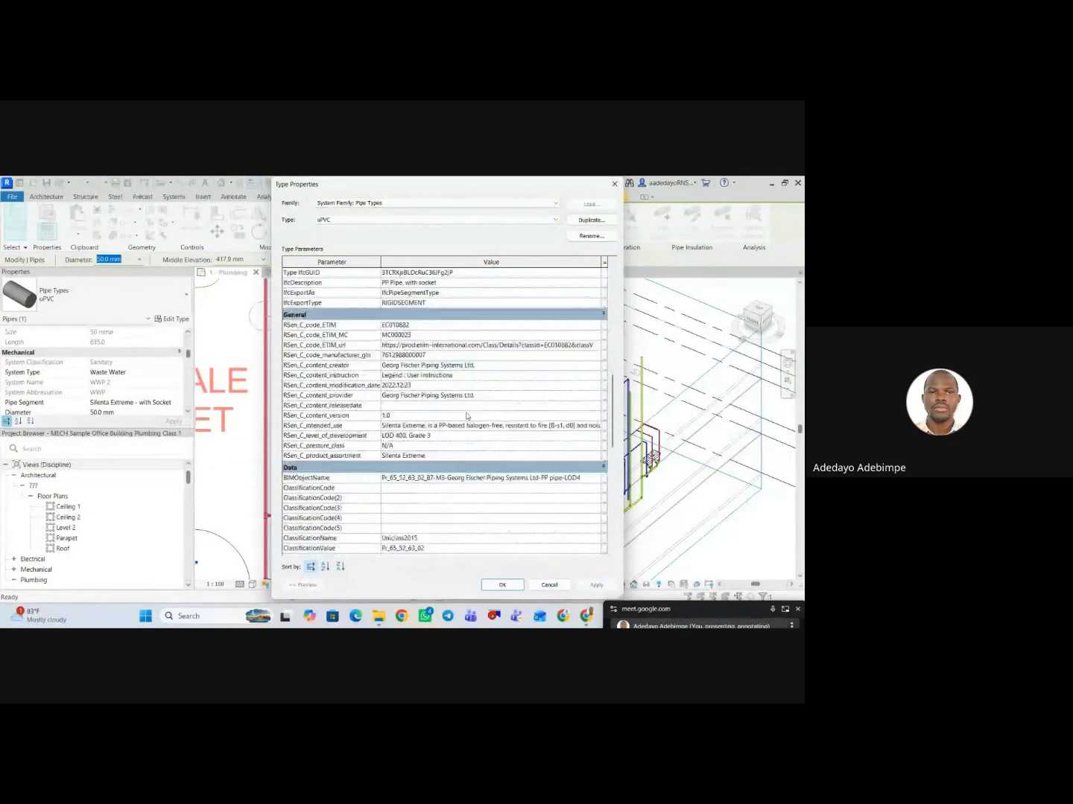
scroll(465, 419, "down", 6)
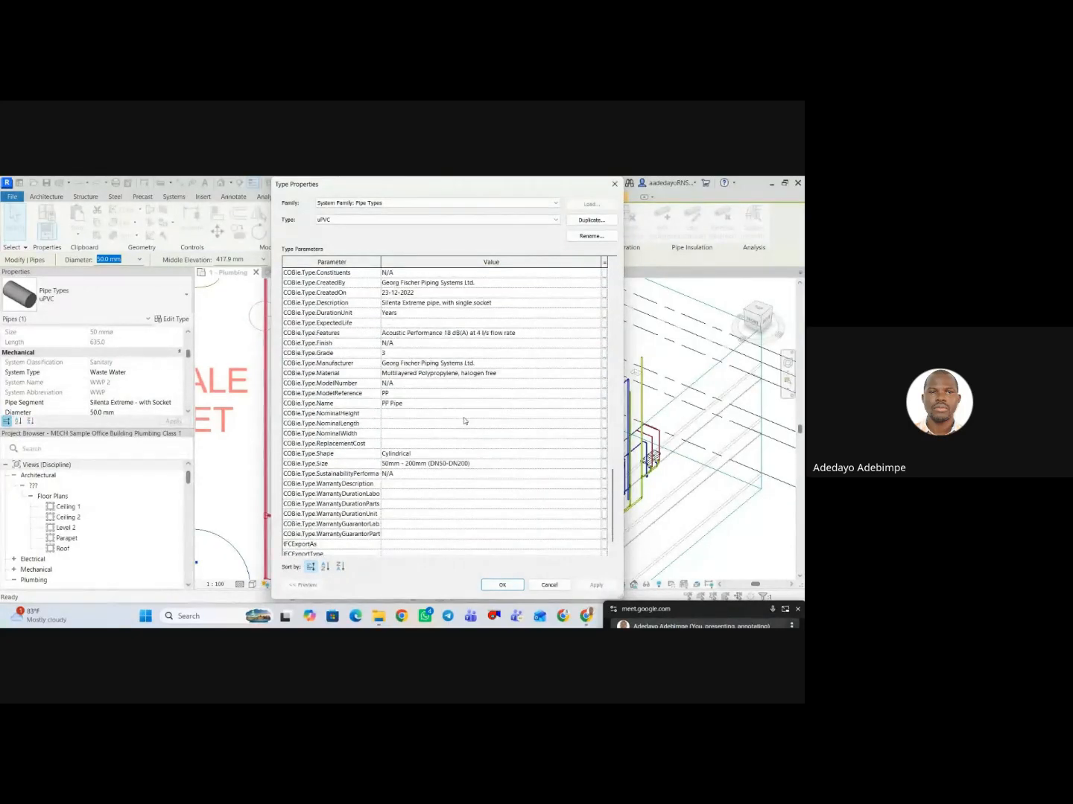
scroll(465, 421, "up", 8)
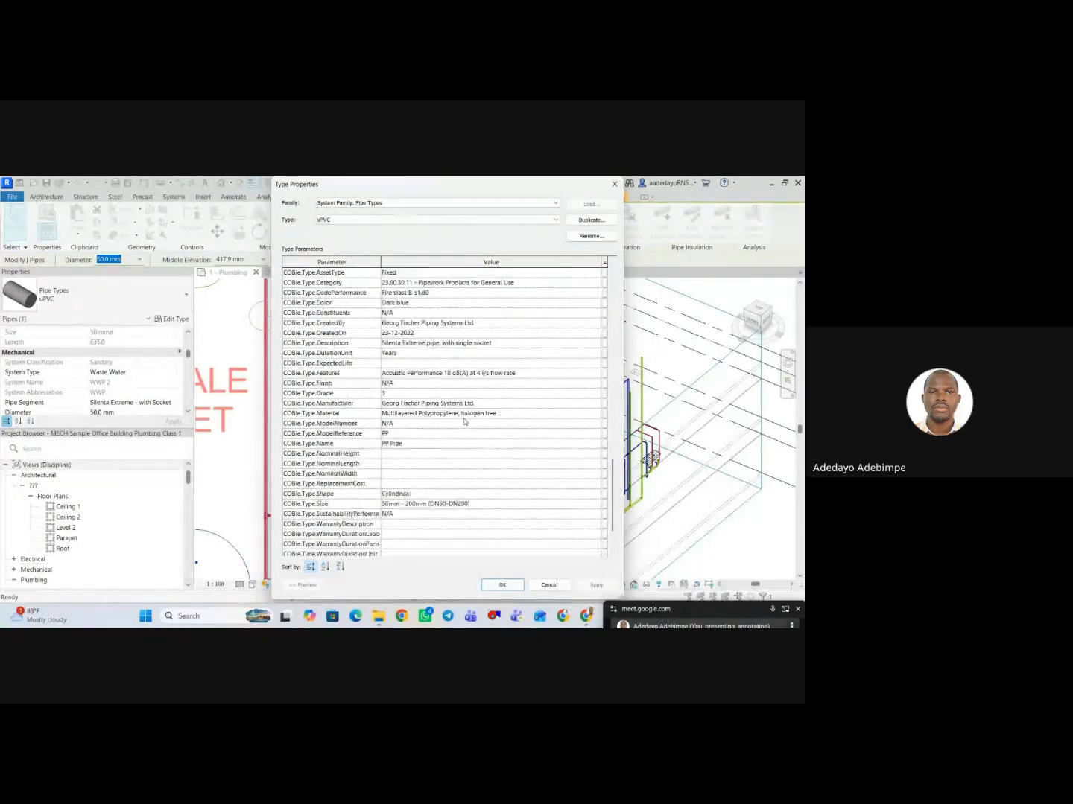
scroll(468, 418, "up", 12)
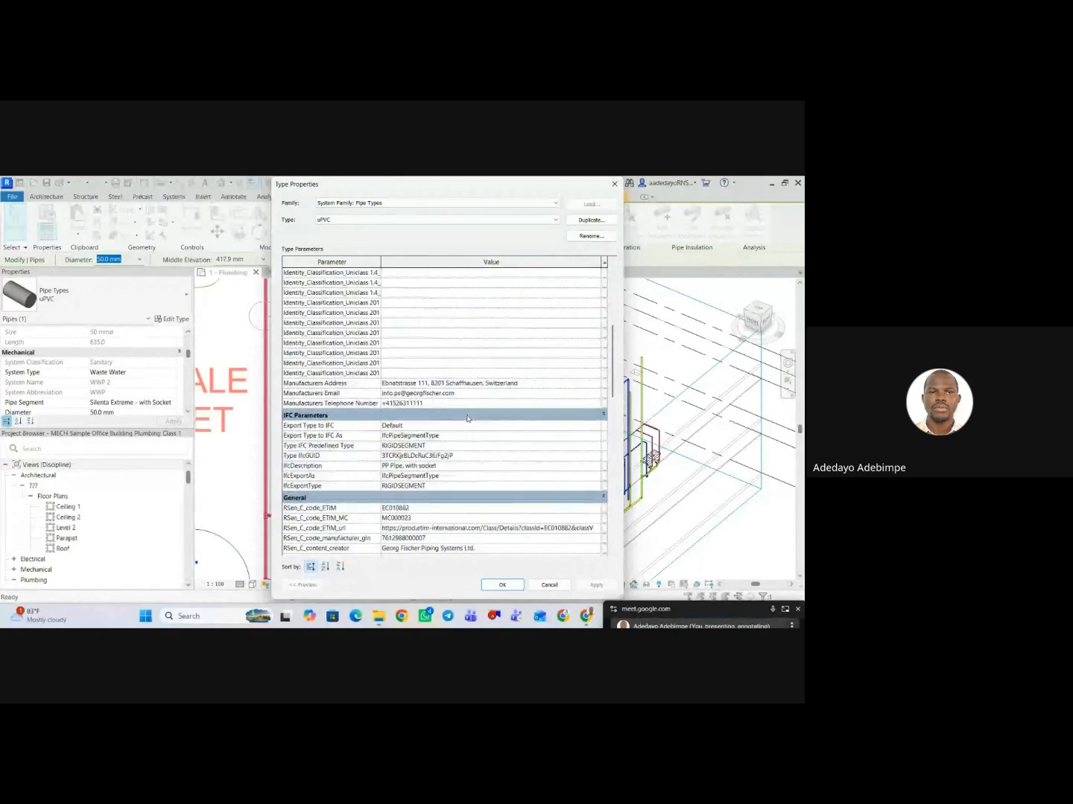
scroll(467, 420, "up", 2)
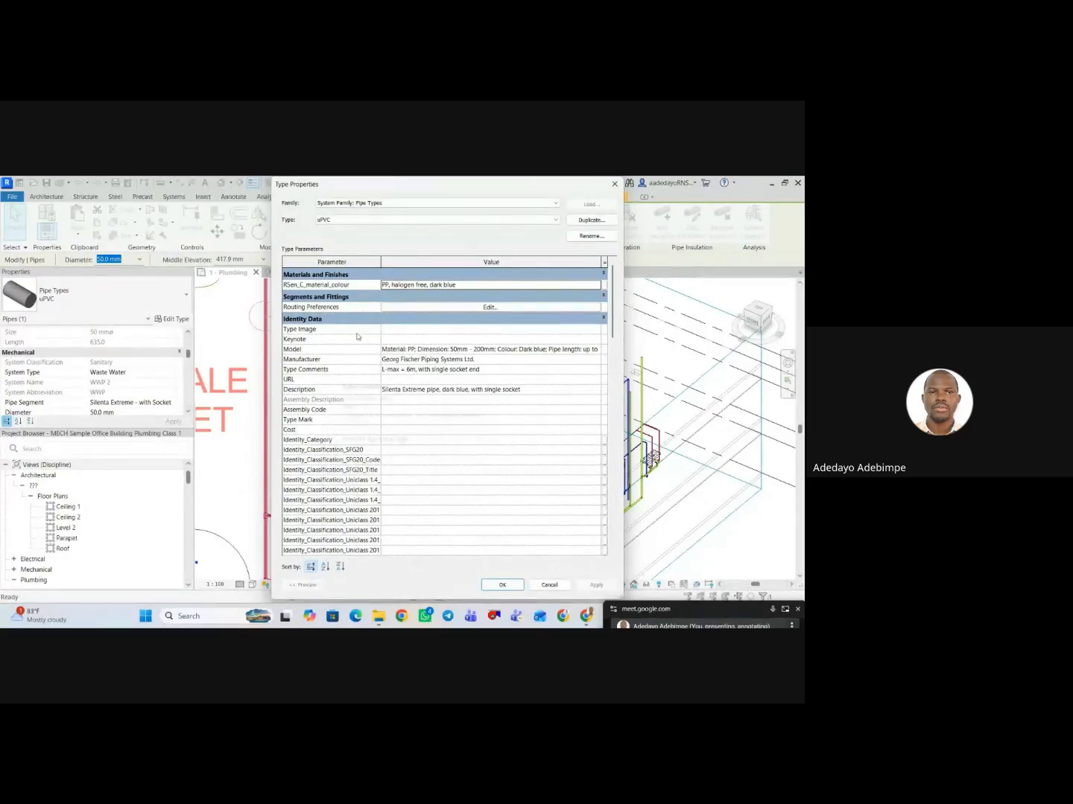
scroll(363, 434, "down", 2)
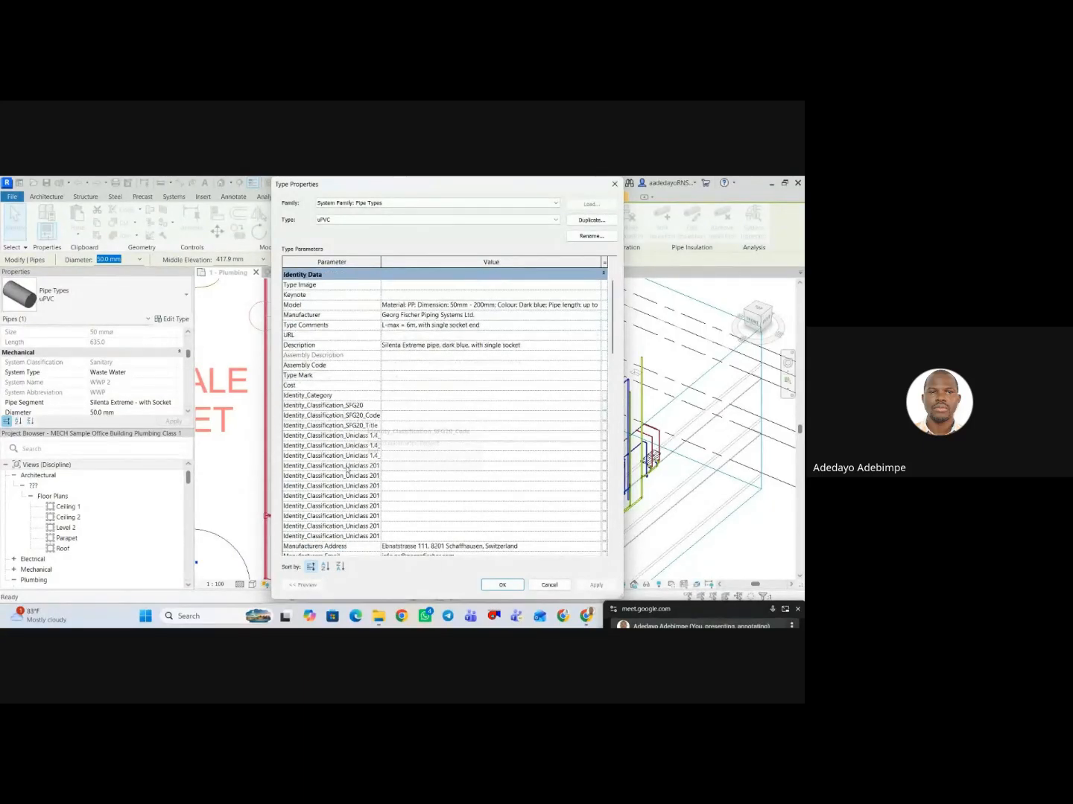
scroll(347, 468, "down", 10)
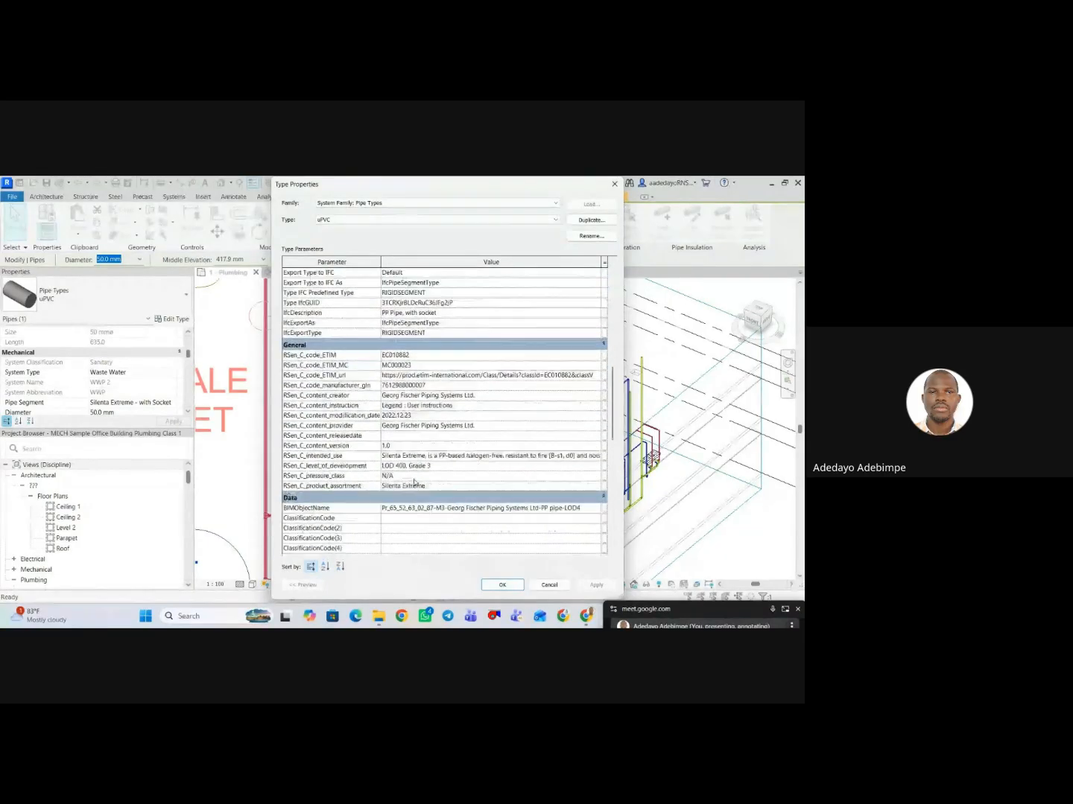
scroll(414, 483, "down", 5)
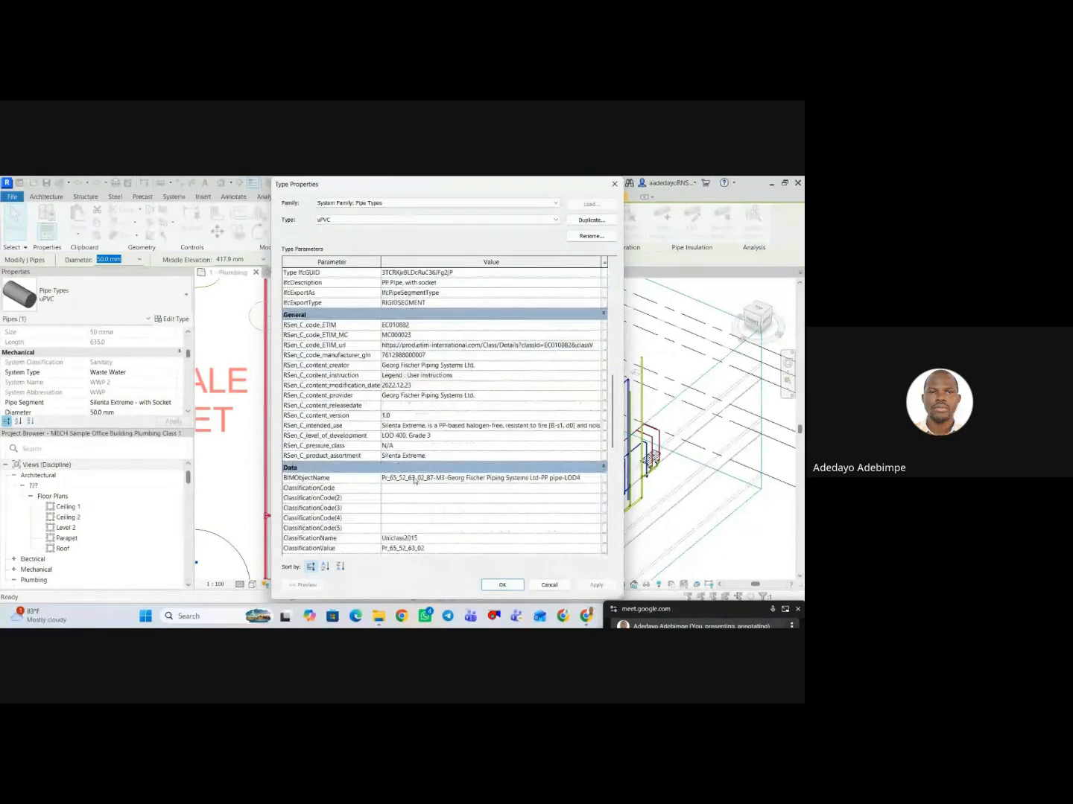
left_click(613, 184)
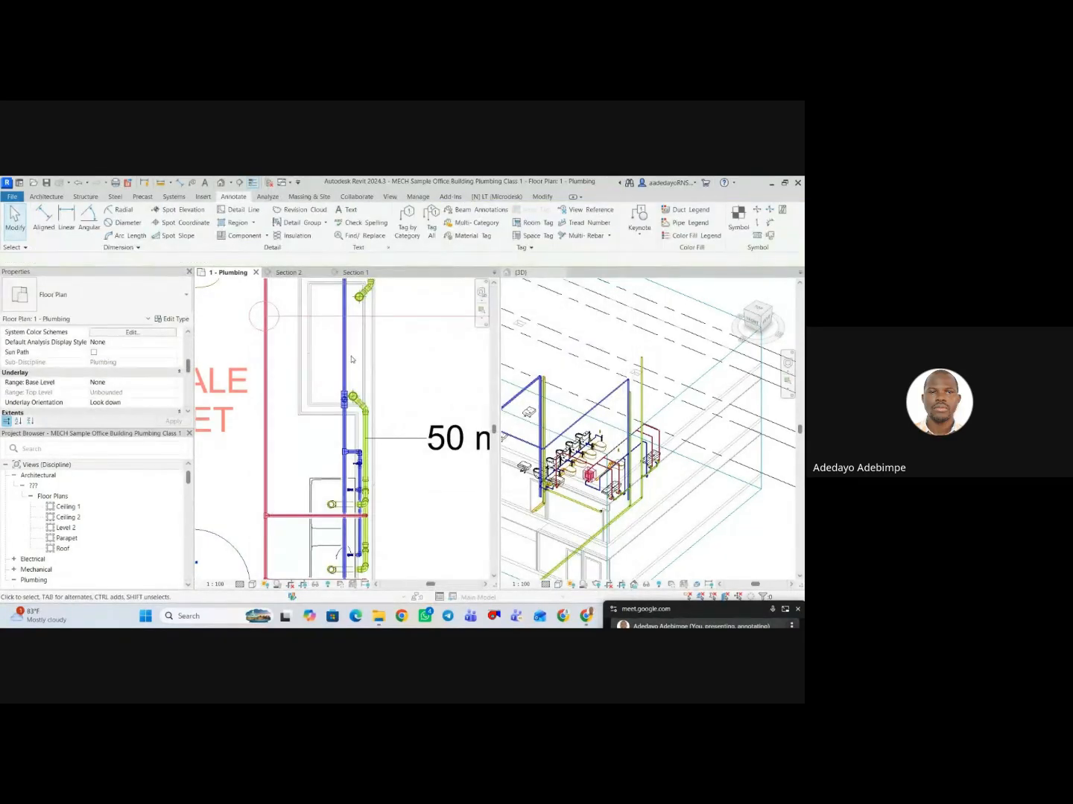
Set the Description of the blue cold water pipe's PPR type to "Cold Water Pipe".
left_click(344, 343)
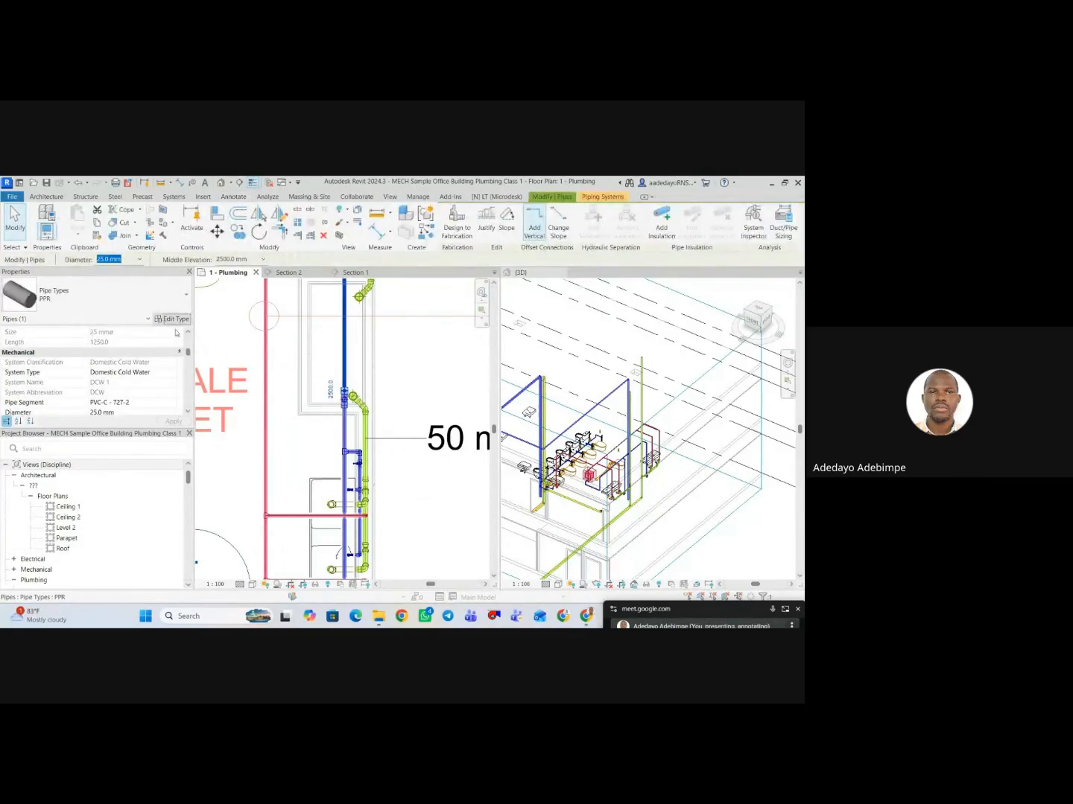
left_click(170, 319)
scroll(430, 387, "up", 1)
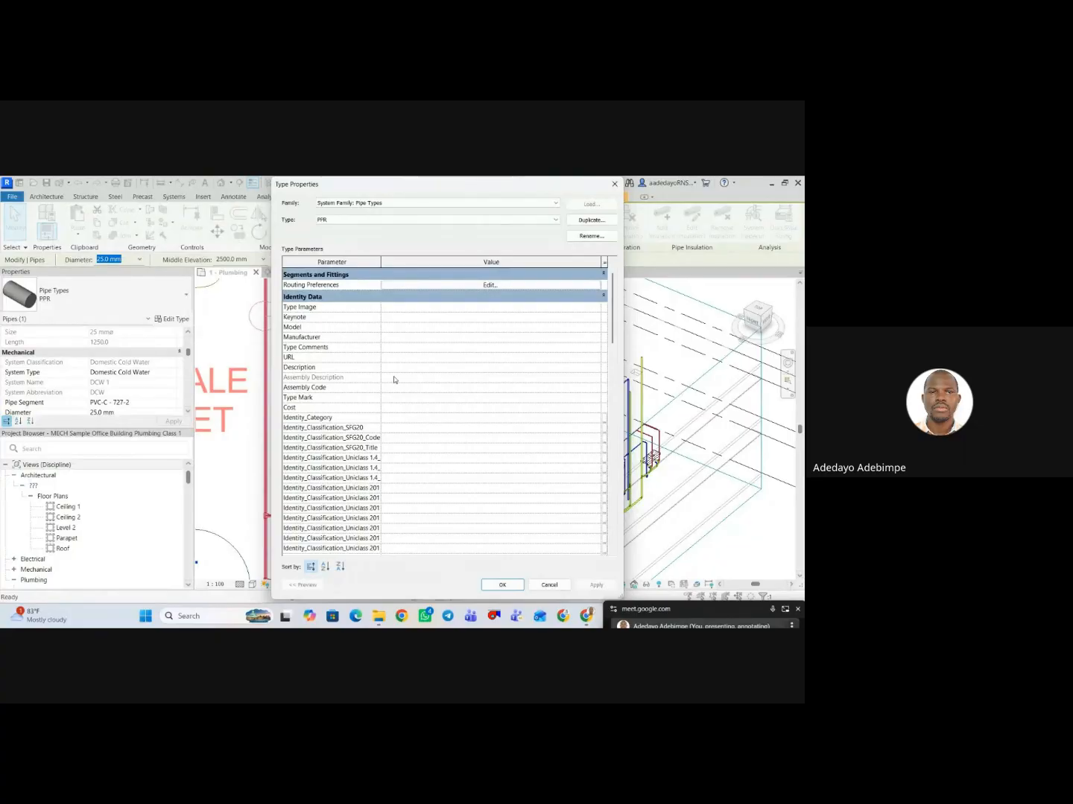
scroll(414, 385, "down", 15)
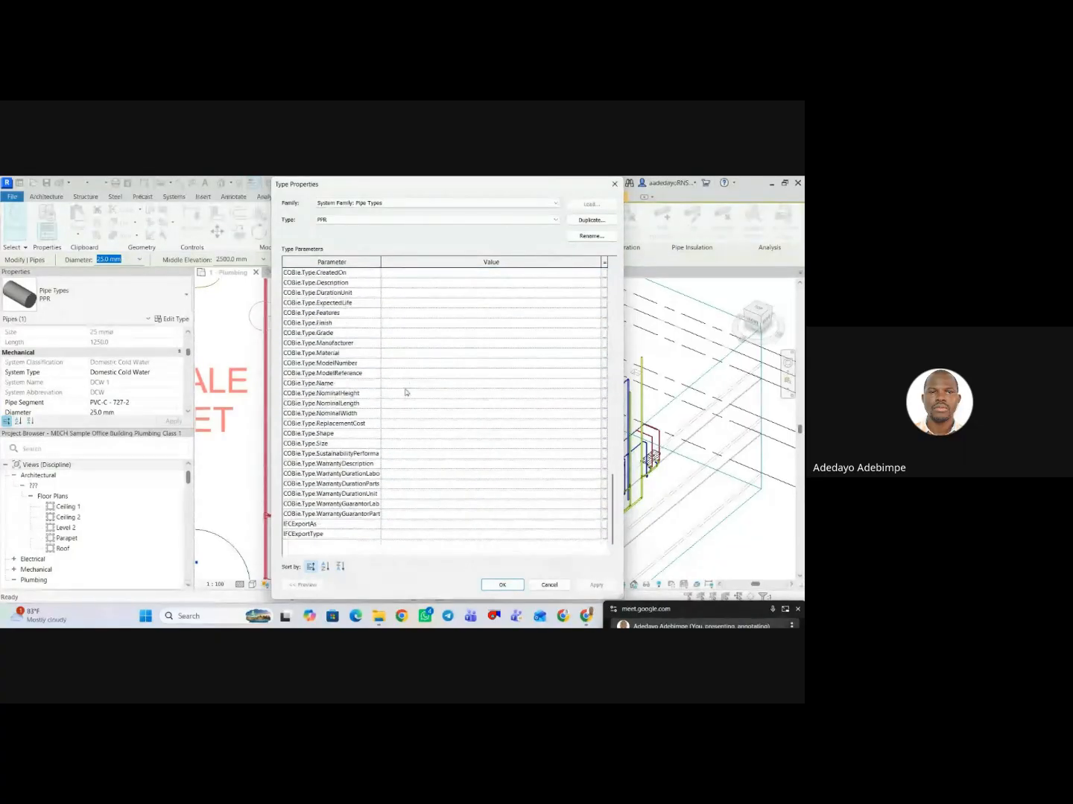
scroll(410, 383, "up", 15)
scroll(408, 383, "up", 3)
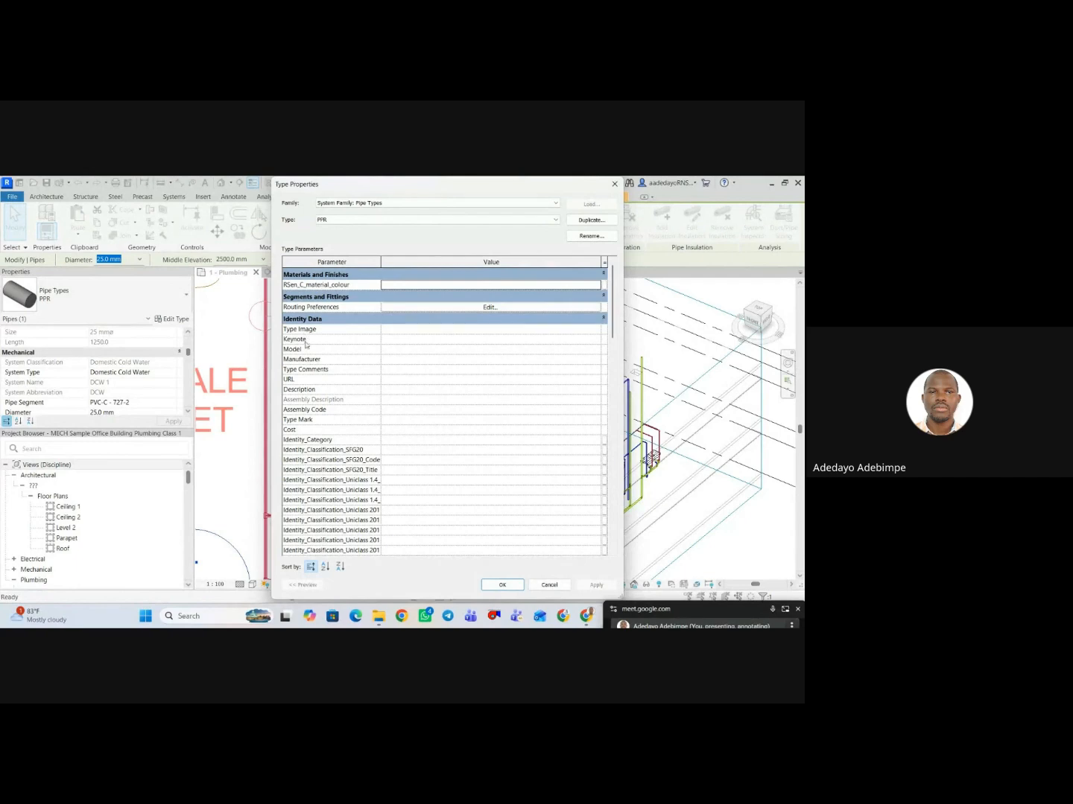
left_click(412, 391)
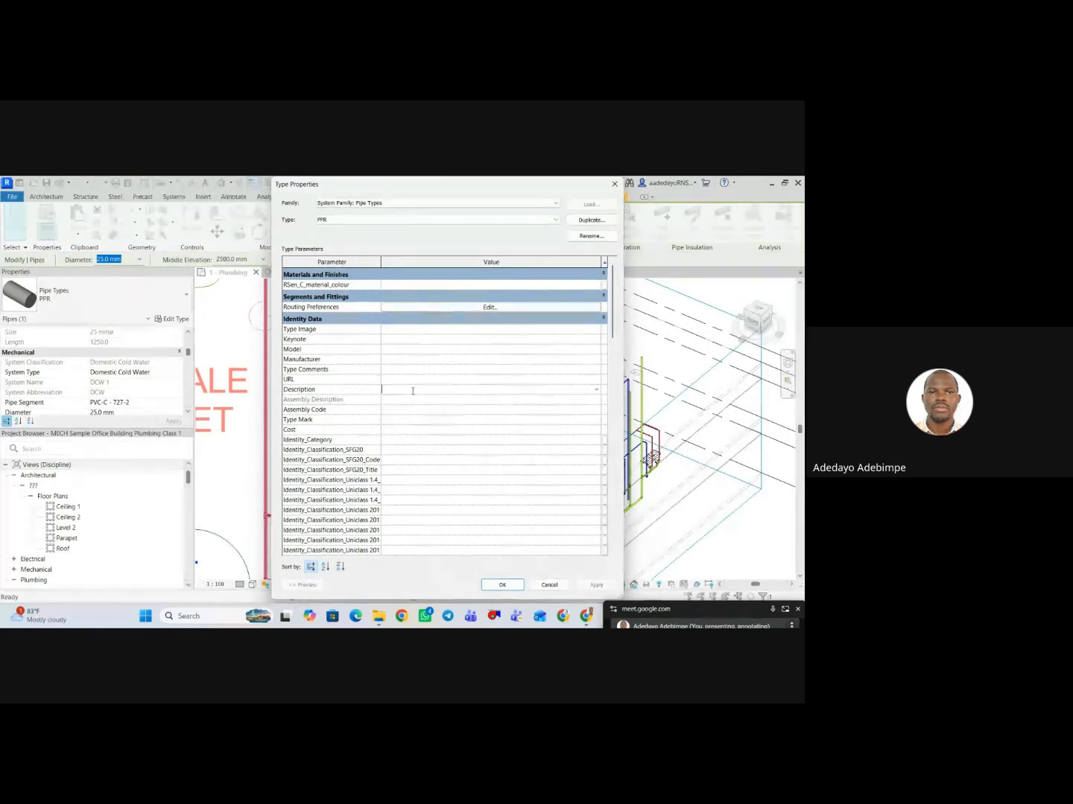
type("C")
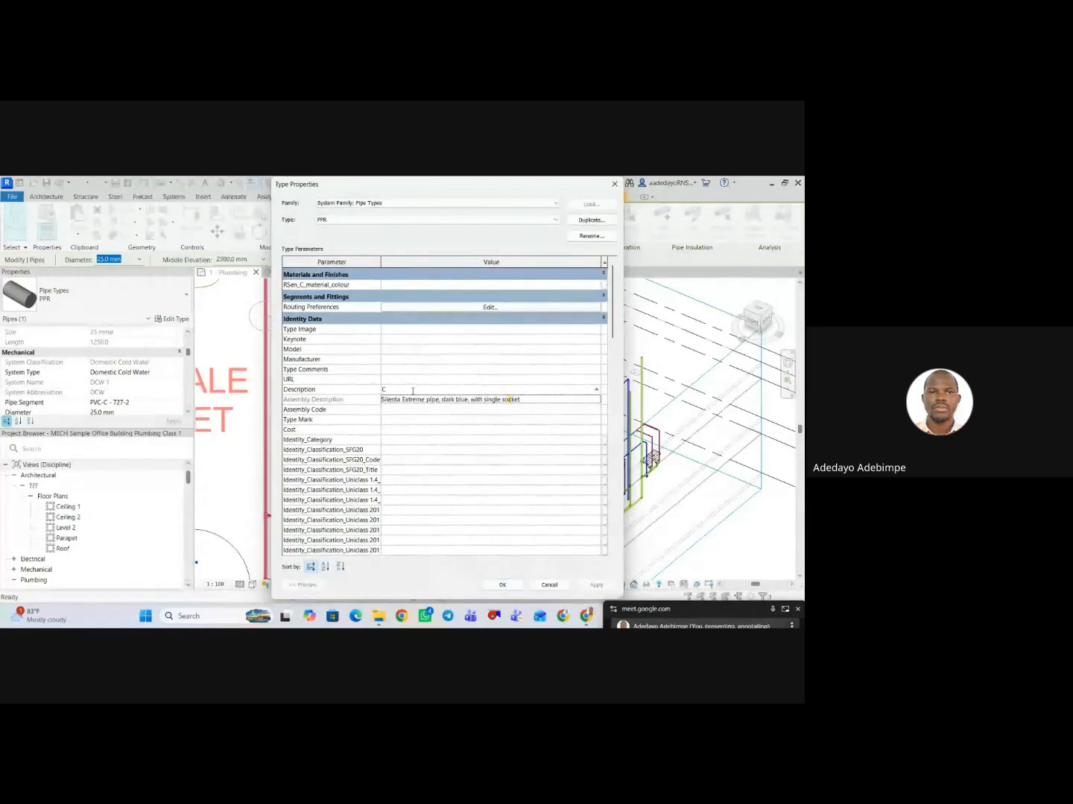
type("old W")
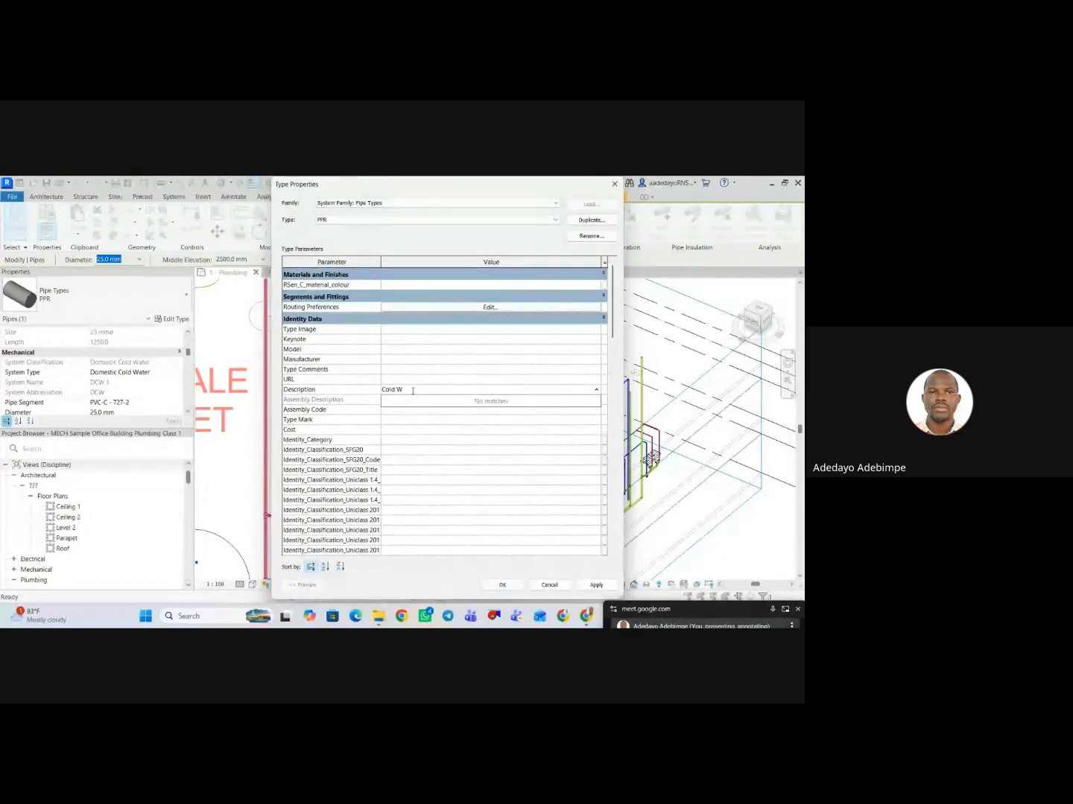
type("ater Pipe")
left_click(596, 585)
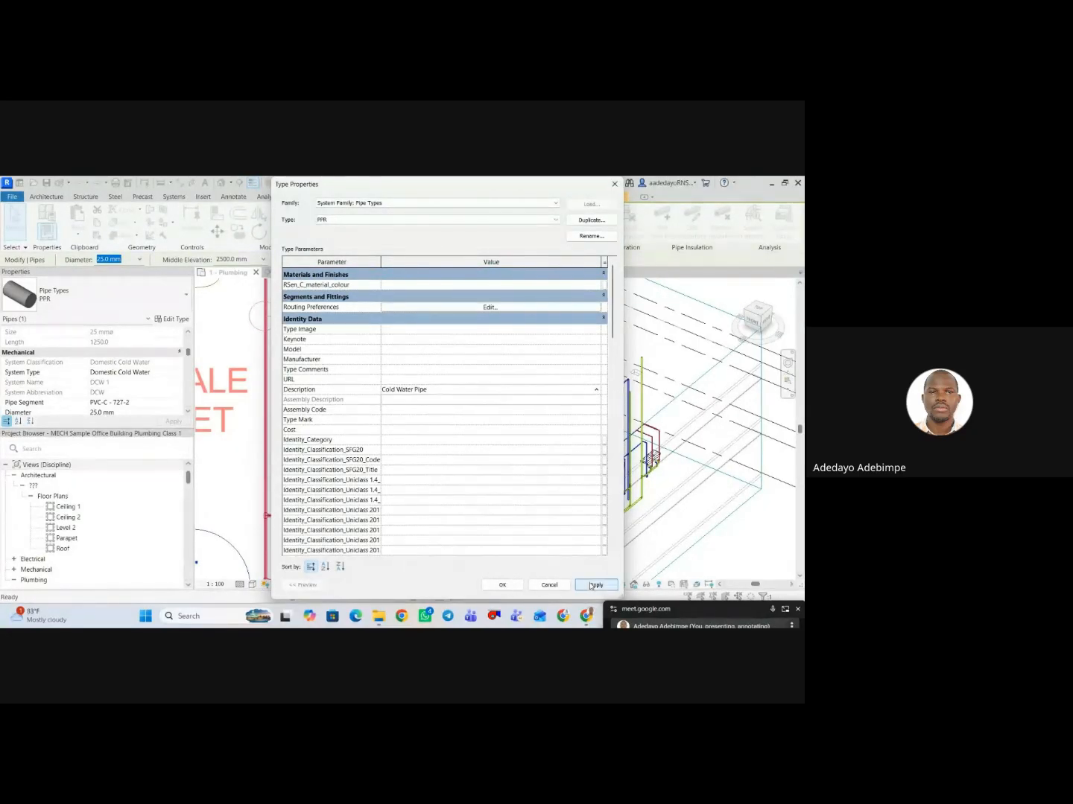
left_click(504, 585)
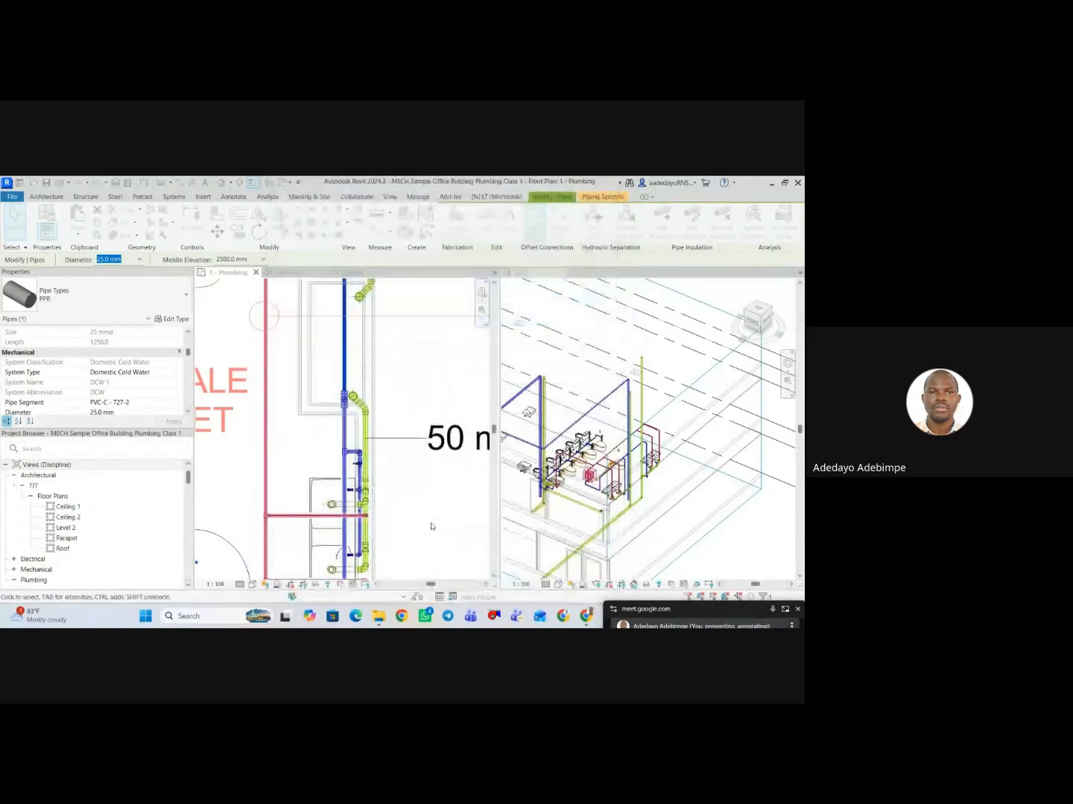
Open the Pipe Size Tag family of the female toilet's 50 mm pipe tag for editing.
left_click(396, 442)
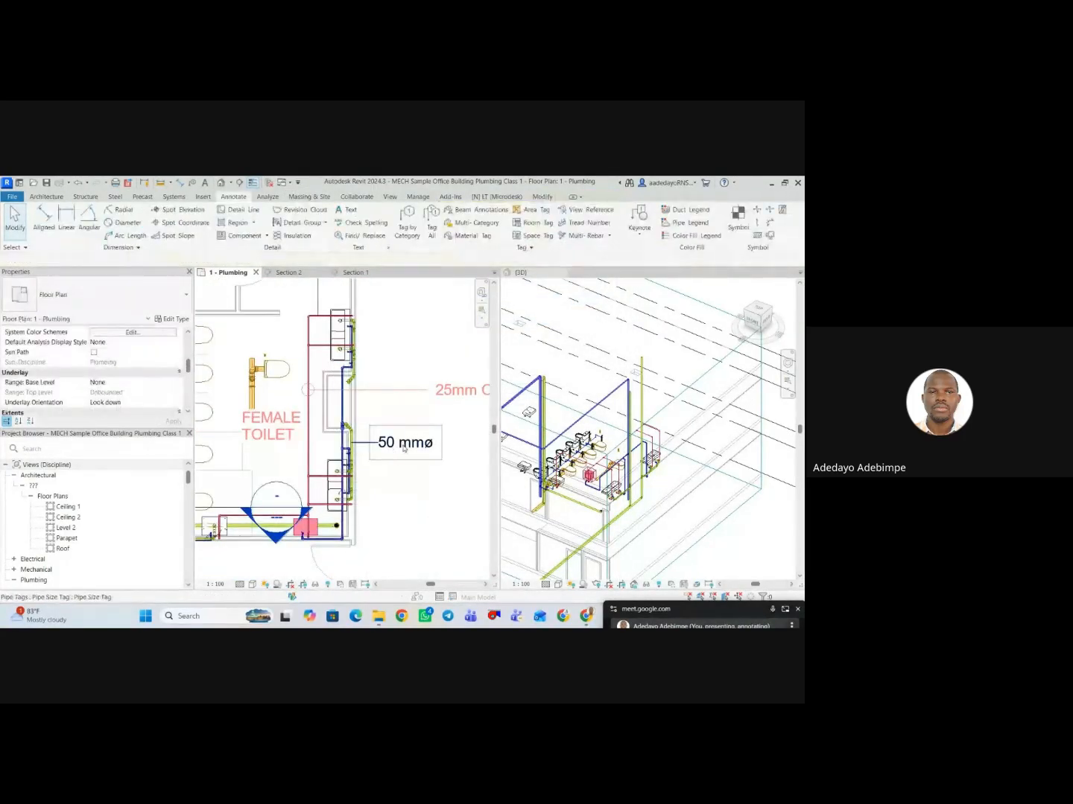
left_click(402, 491)
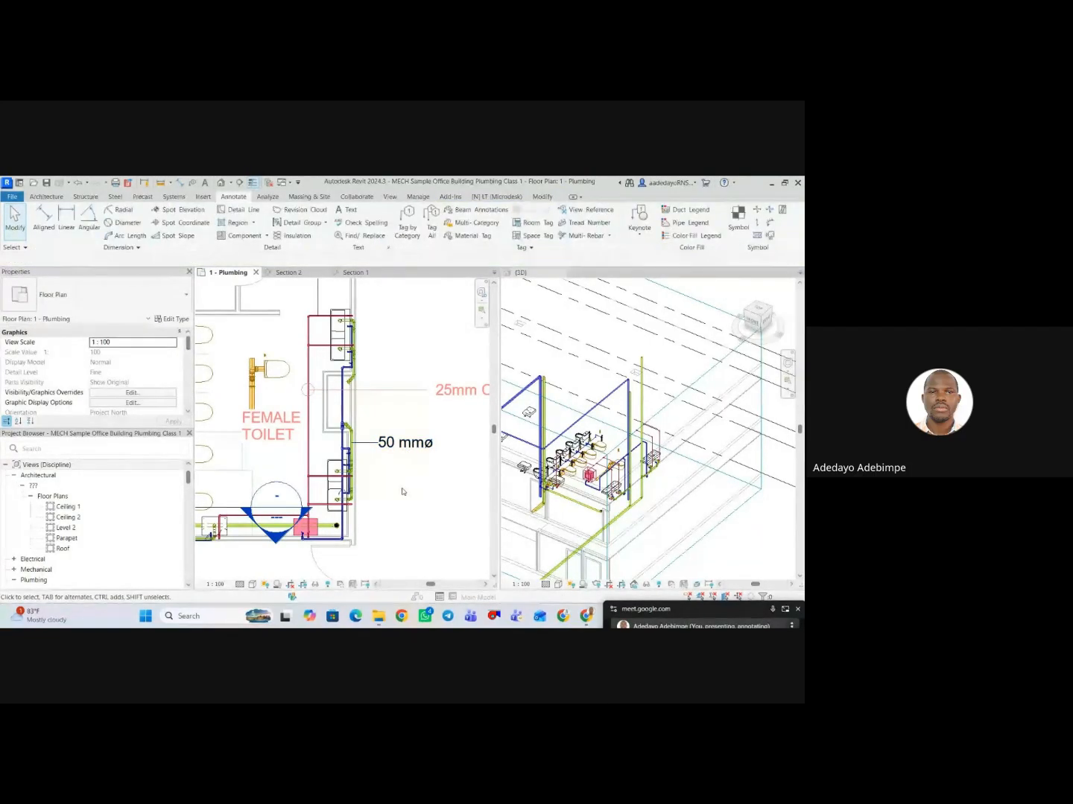
left_click(404, 448)
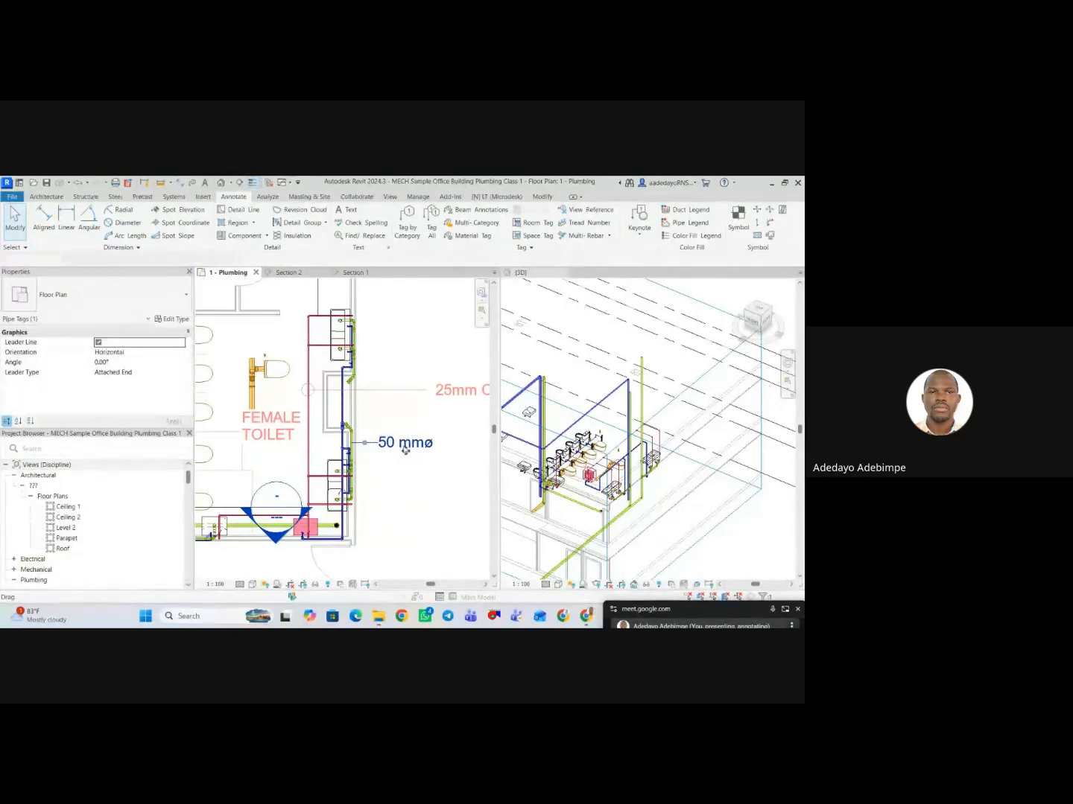
left_click(402, 486)
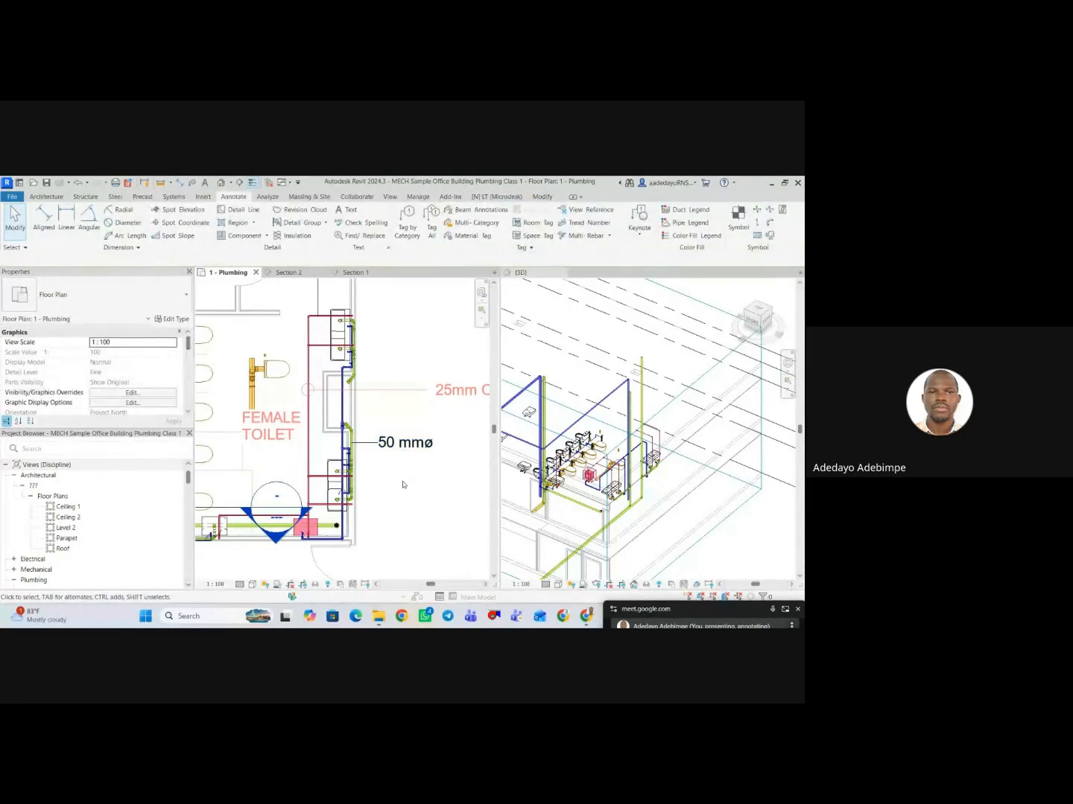
left_click(405, 449)
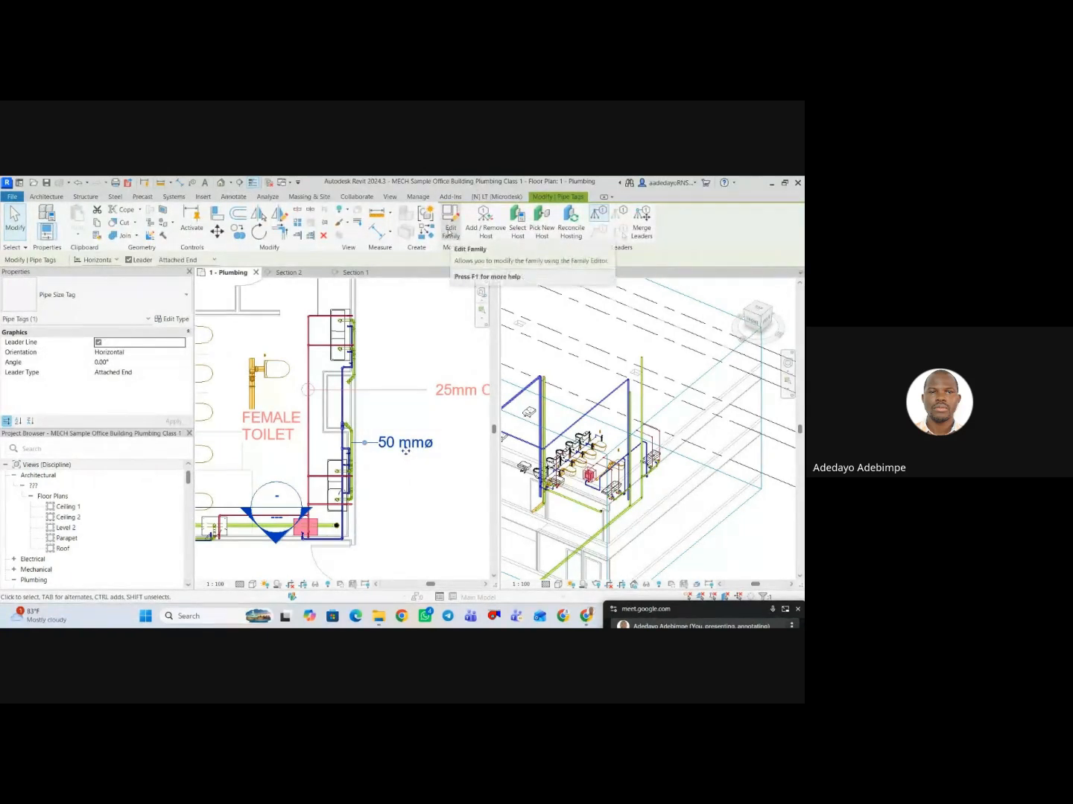
left_click(450, 229)
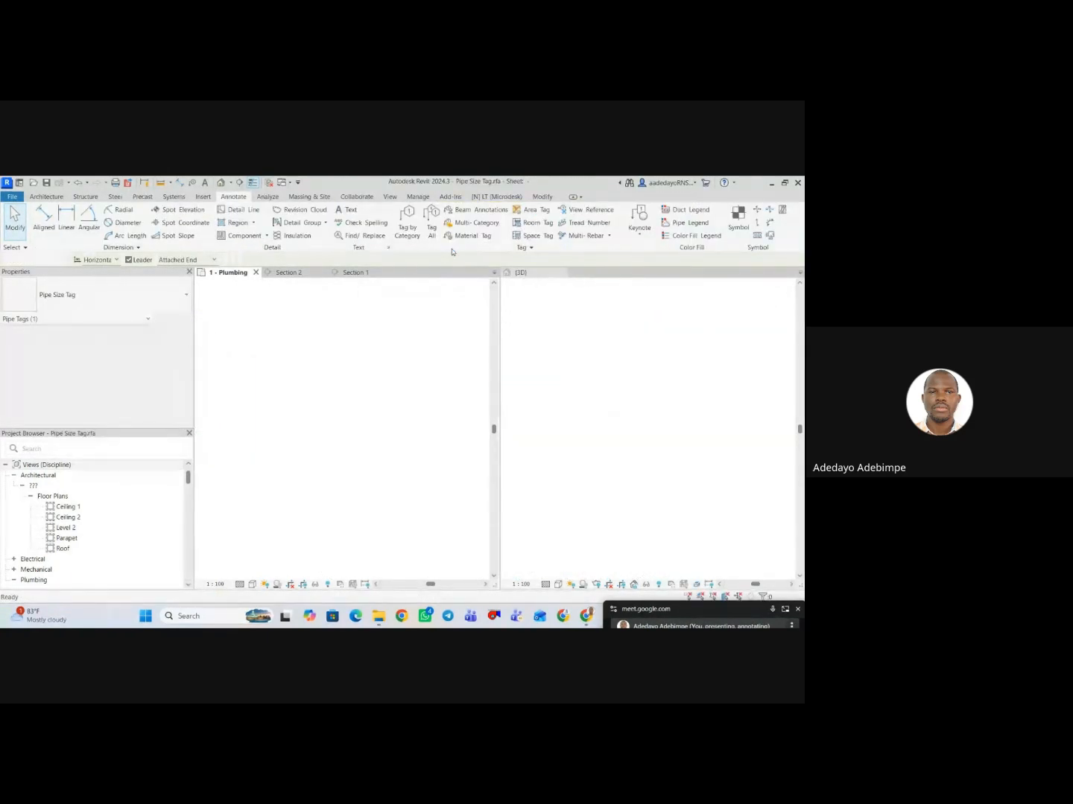
left_click(343, 432)
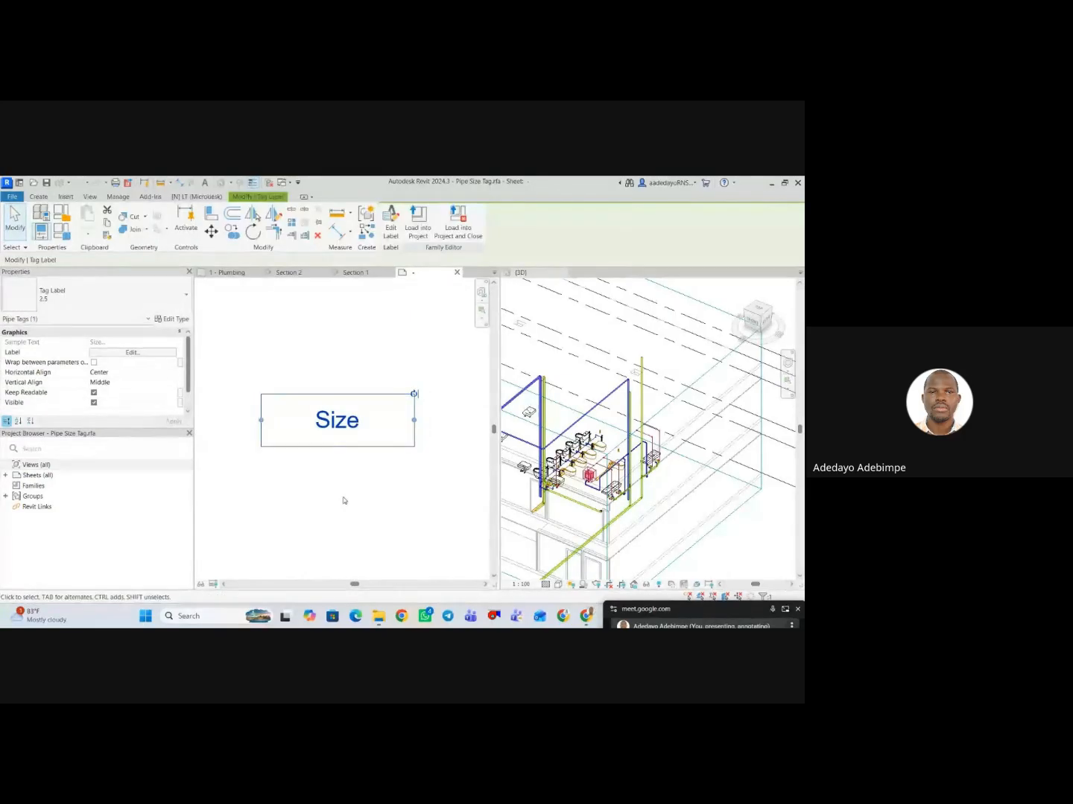
scroll(345, 487, "down", 1)
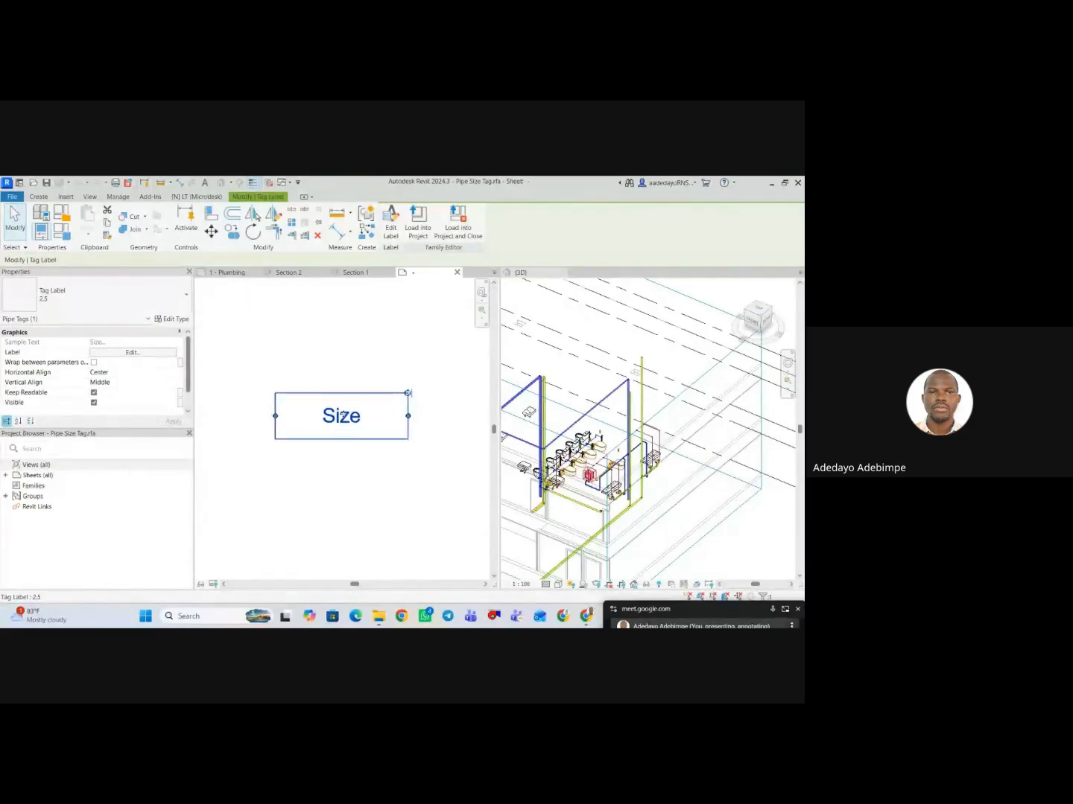
left_click_drag(342, 415, 350, 445)
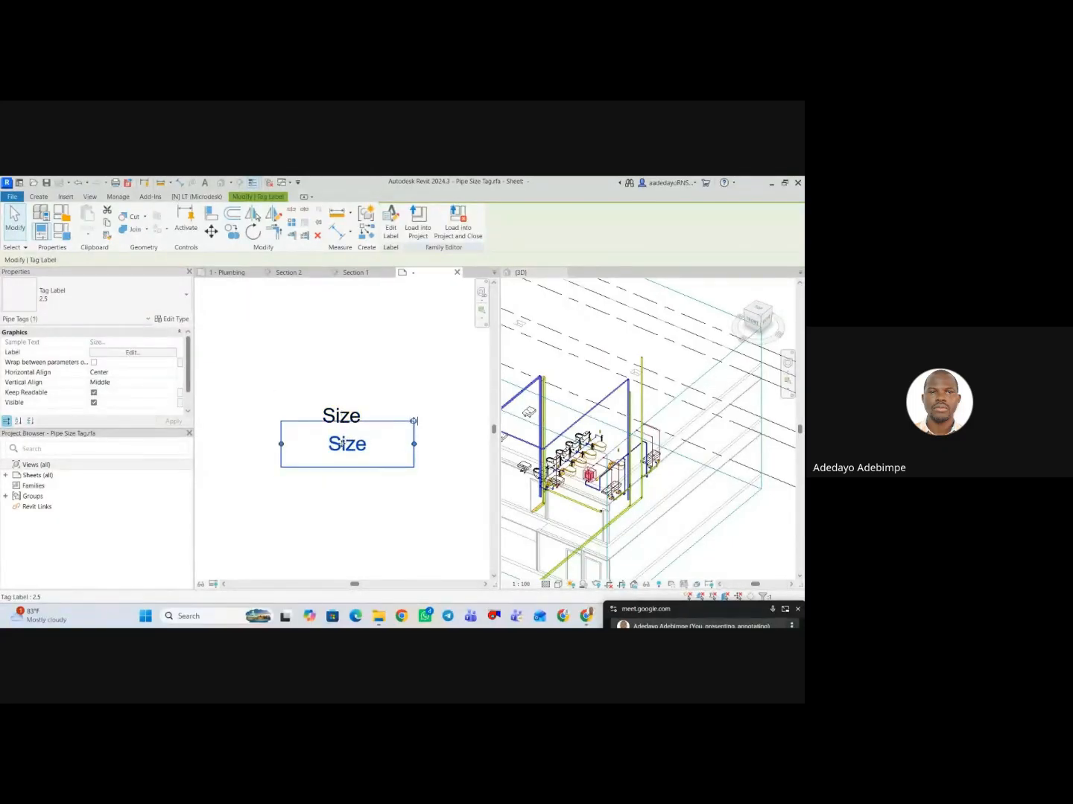
key("ctrl+z")
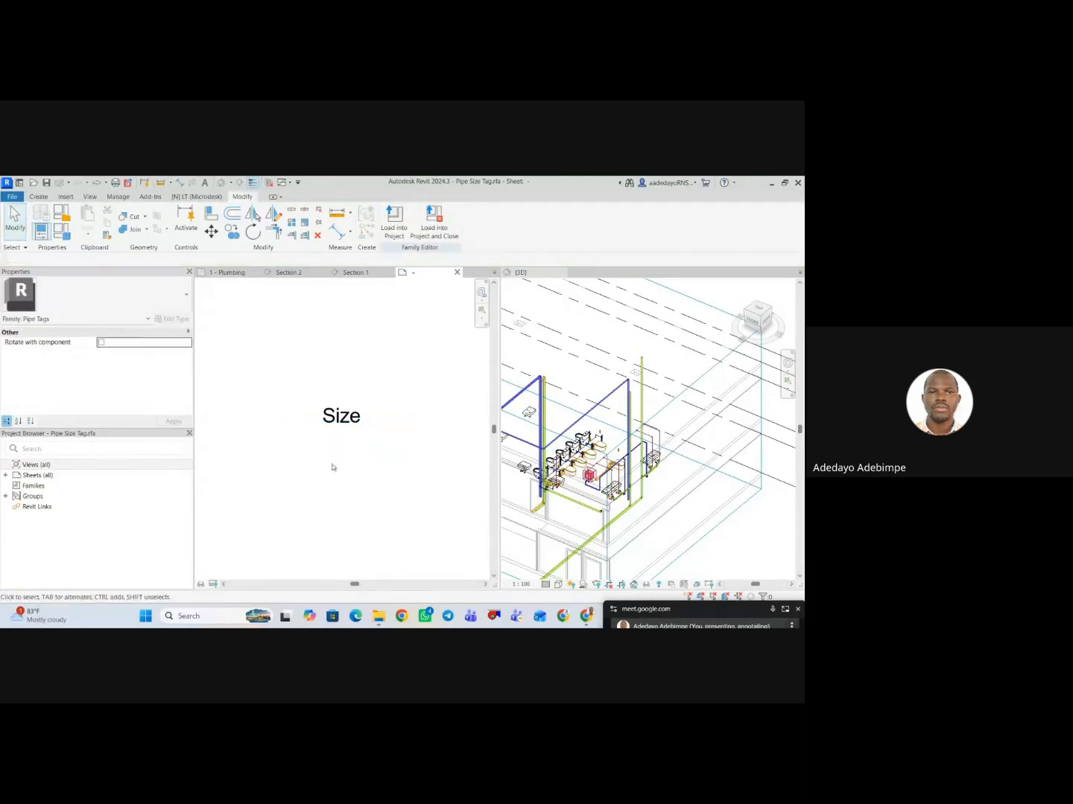
Copy the Size label straight down to just below the original in the tag family.
left_click(339, 419)
left_click_drag(339, 418, 339, 449, "ctrl")
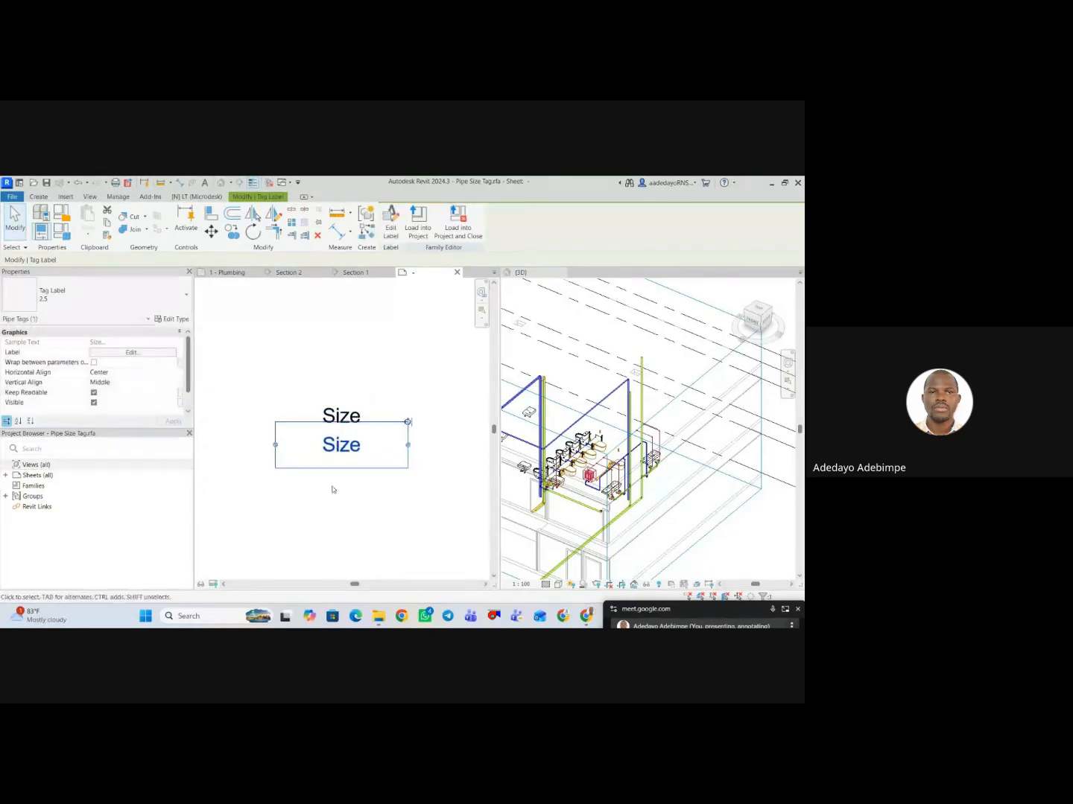
left_click(332, 493)
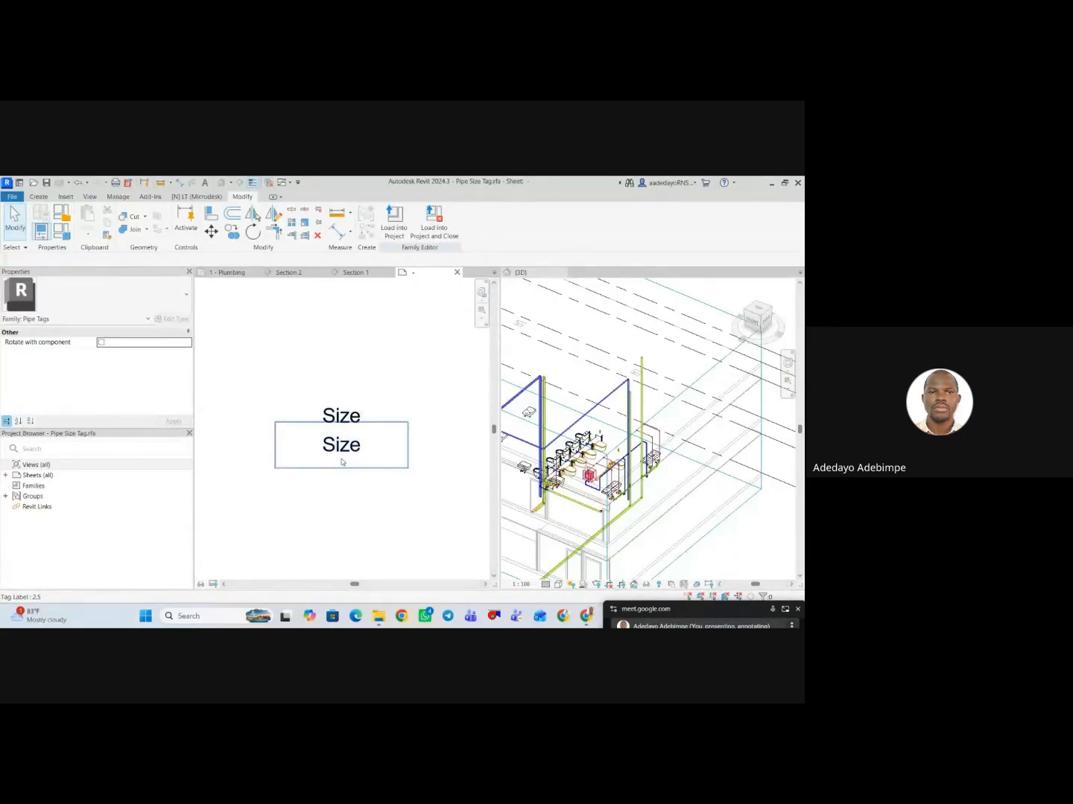
left_click(336, 457)
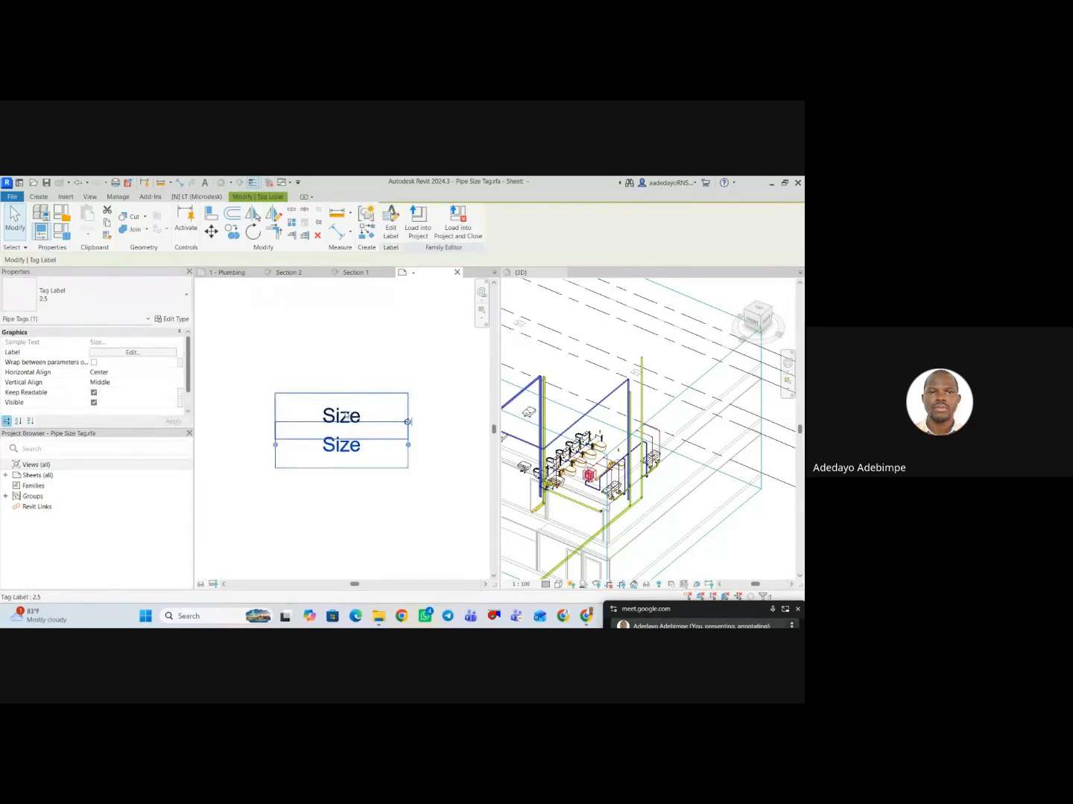
key("Escape")
left_click(331, 466)
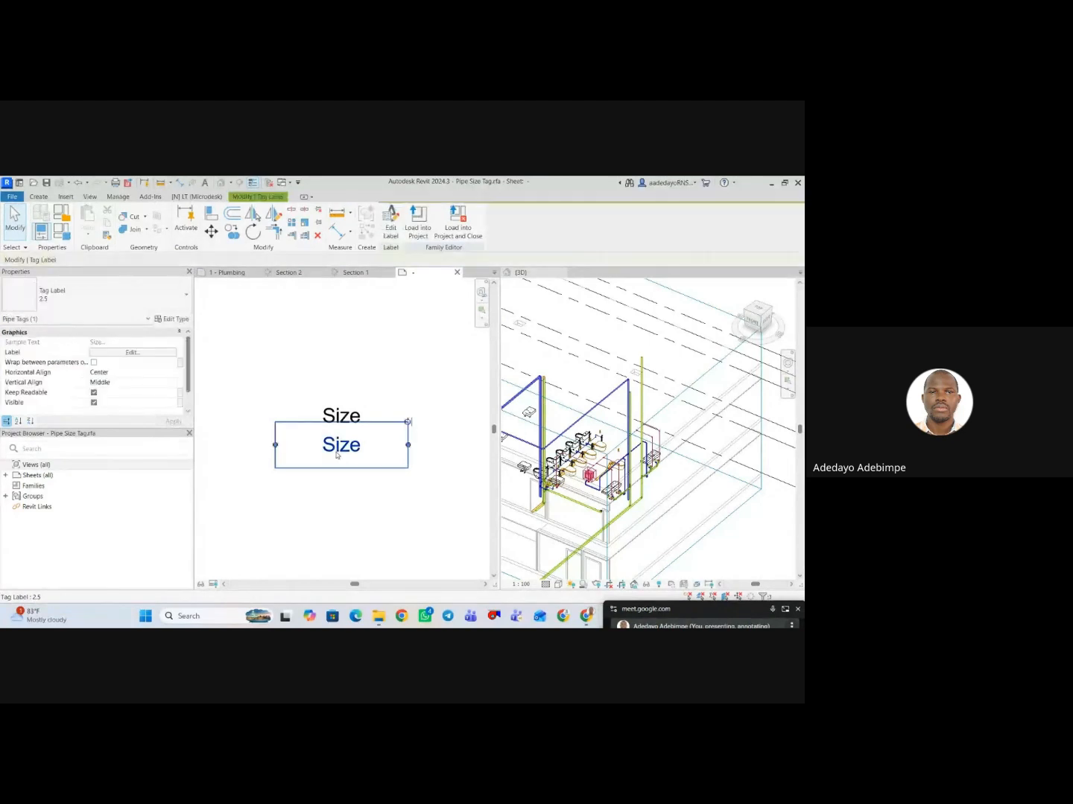
left_click(340, 417)
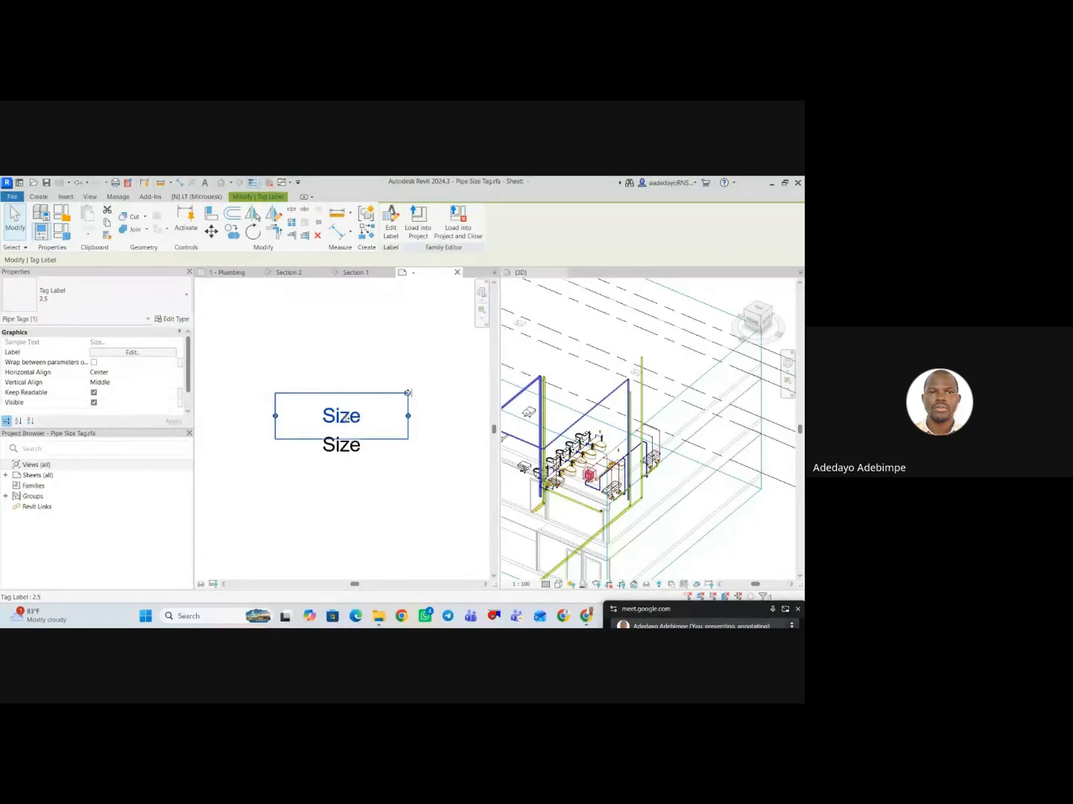
Replace the Size parameter with Description in the lower copied label.
left_click(337, 462)
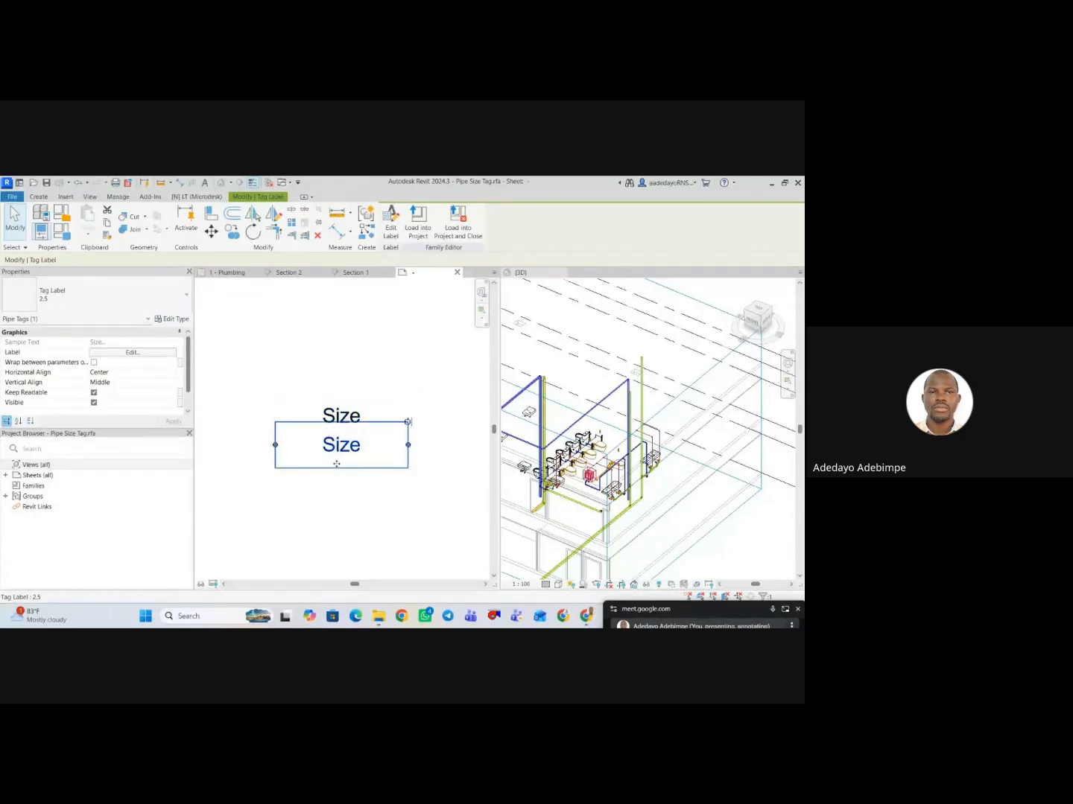
left_click(132, 354)
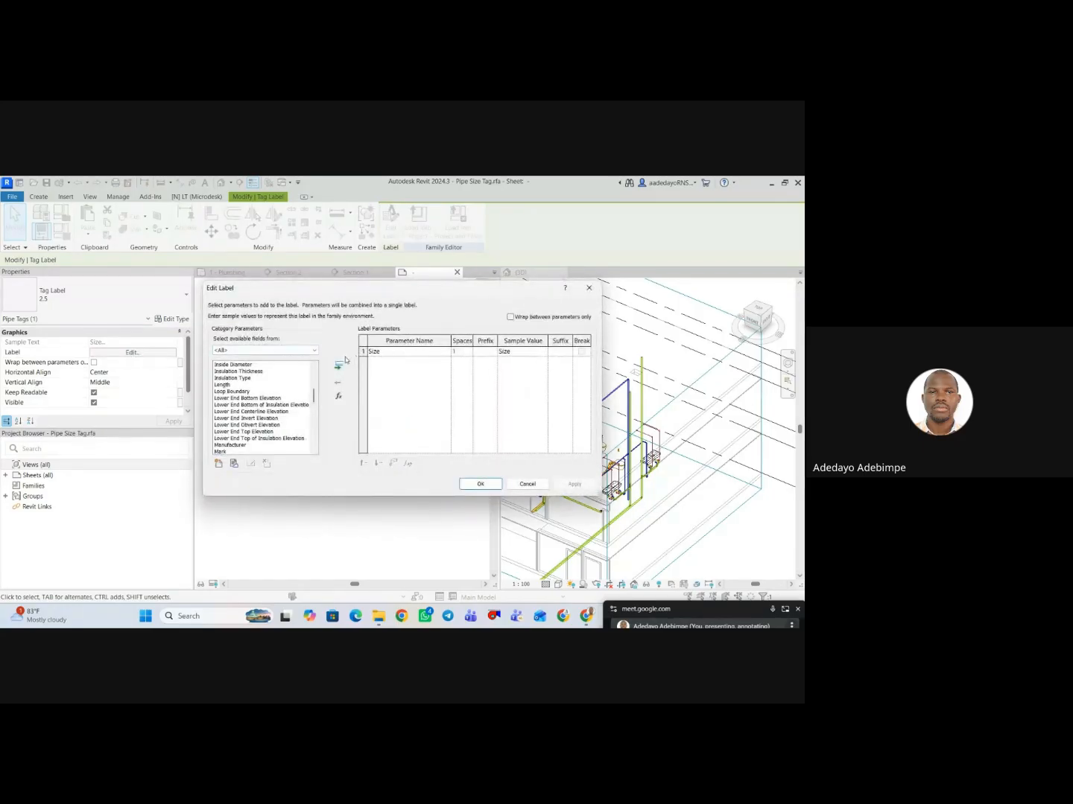
left_click(419, 357)
left_click(339, 381)
left_click(246, 392)
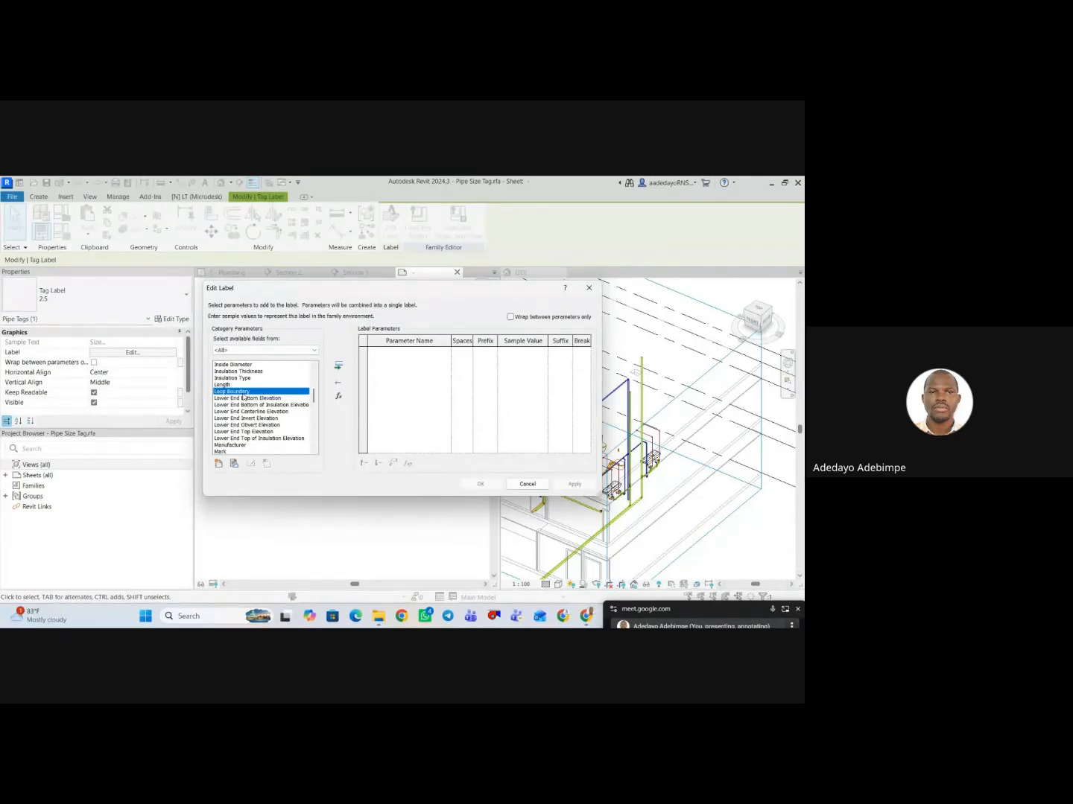
key("Home")
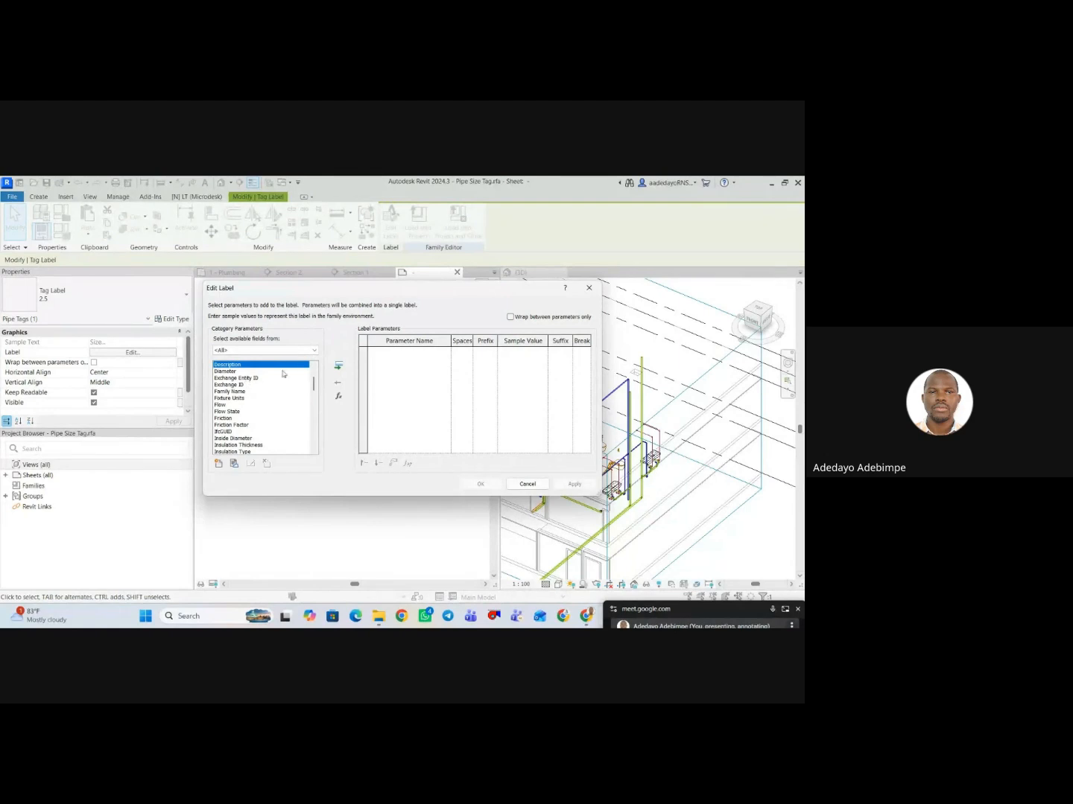
left_click(339, 365)
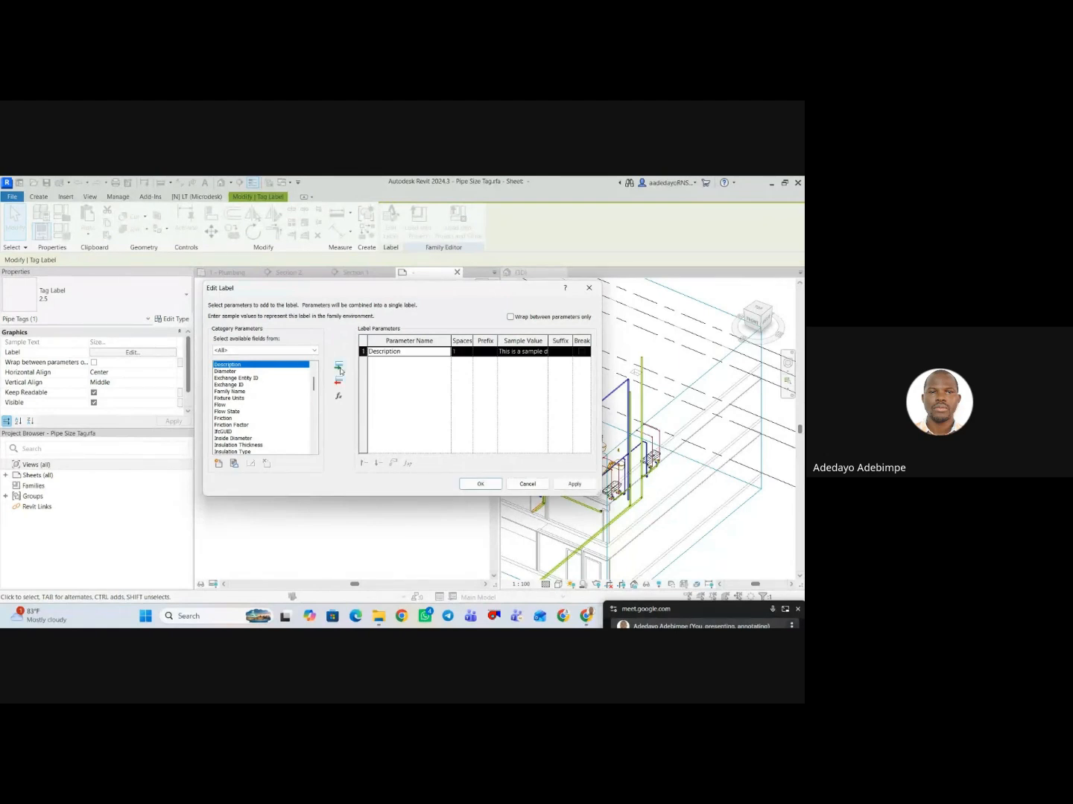
left_click(514, 353)
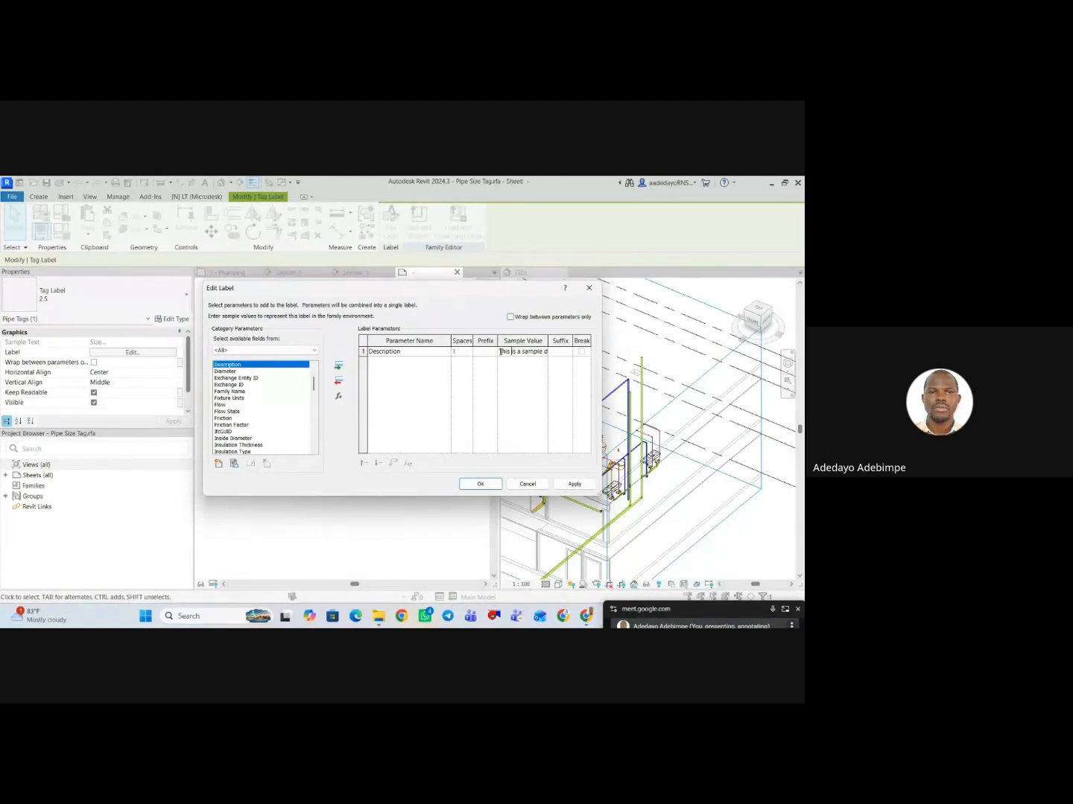
left_click_drag(499, 351, 567, 356)
type("--")
left_click(560, 352)
left_click(559, 351)
type("LL")
left_click(573, 486)
left_click(481, 484)
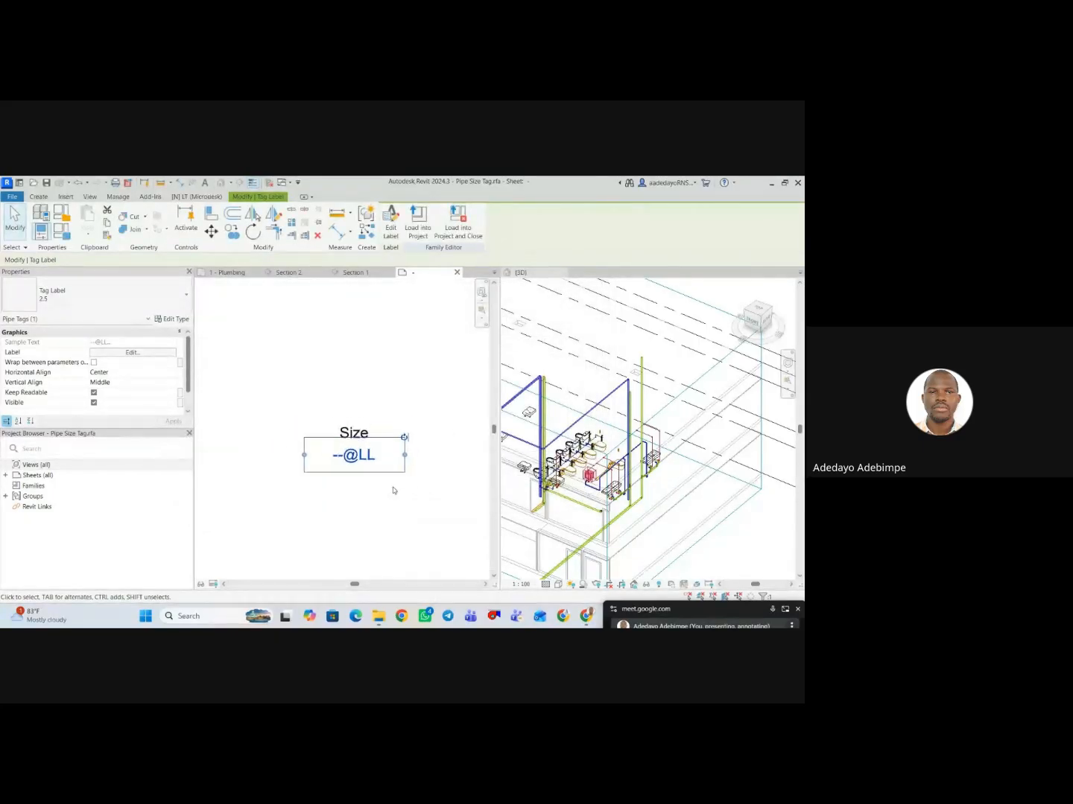
Add the Description parameter after Size in the upper label of the tag family.
left_click(365, 506)
left_click(355, 426)
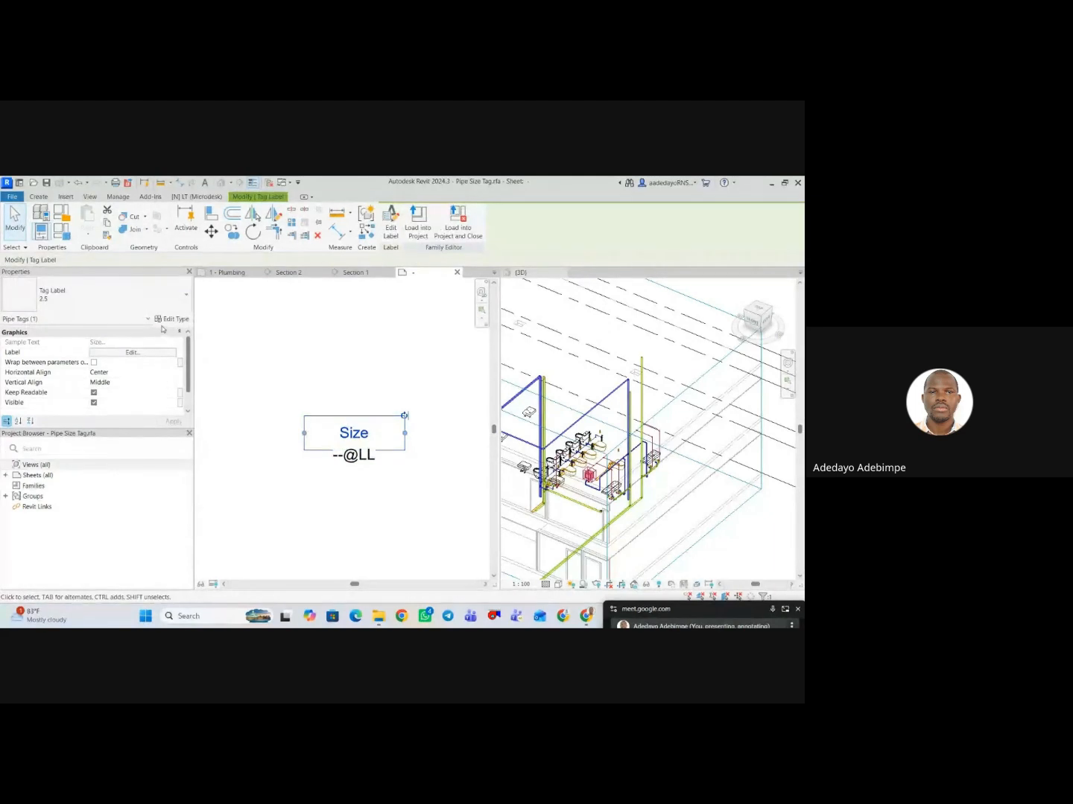
left_click(135, 353)
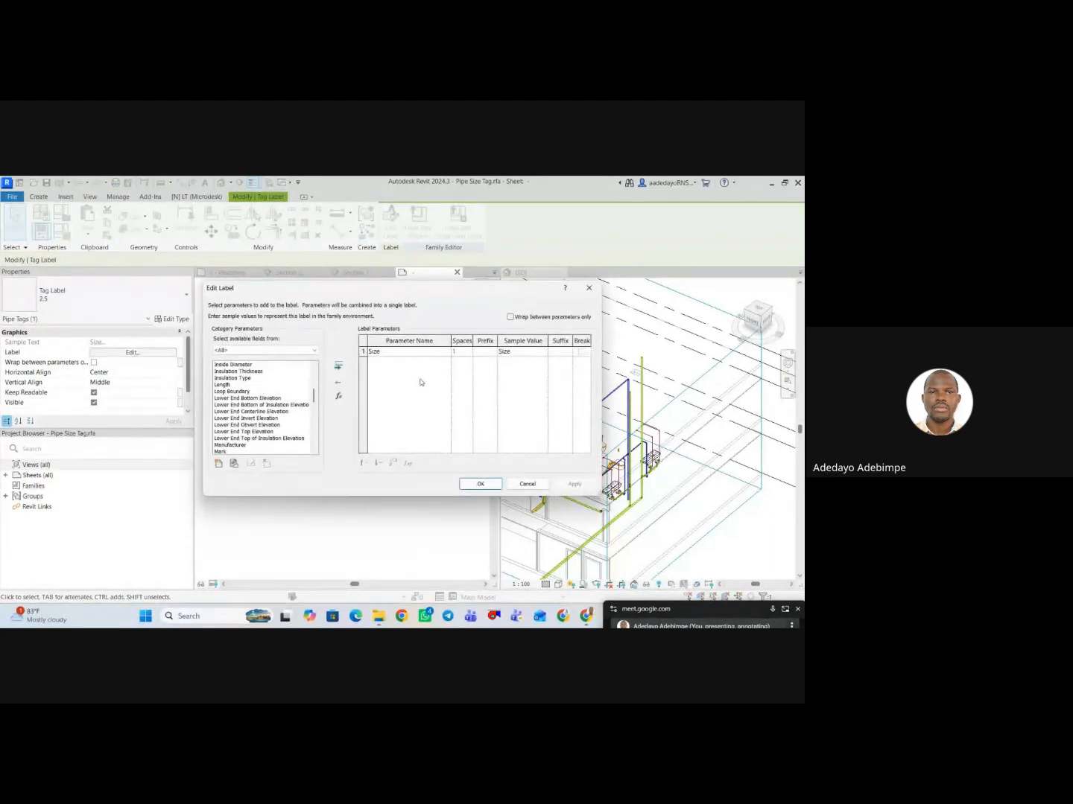
left_click(237, 385)
scroll(233, 383, "up", 1)
key("d")
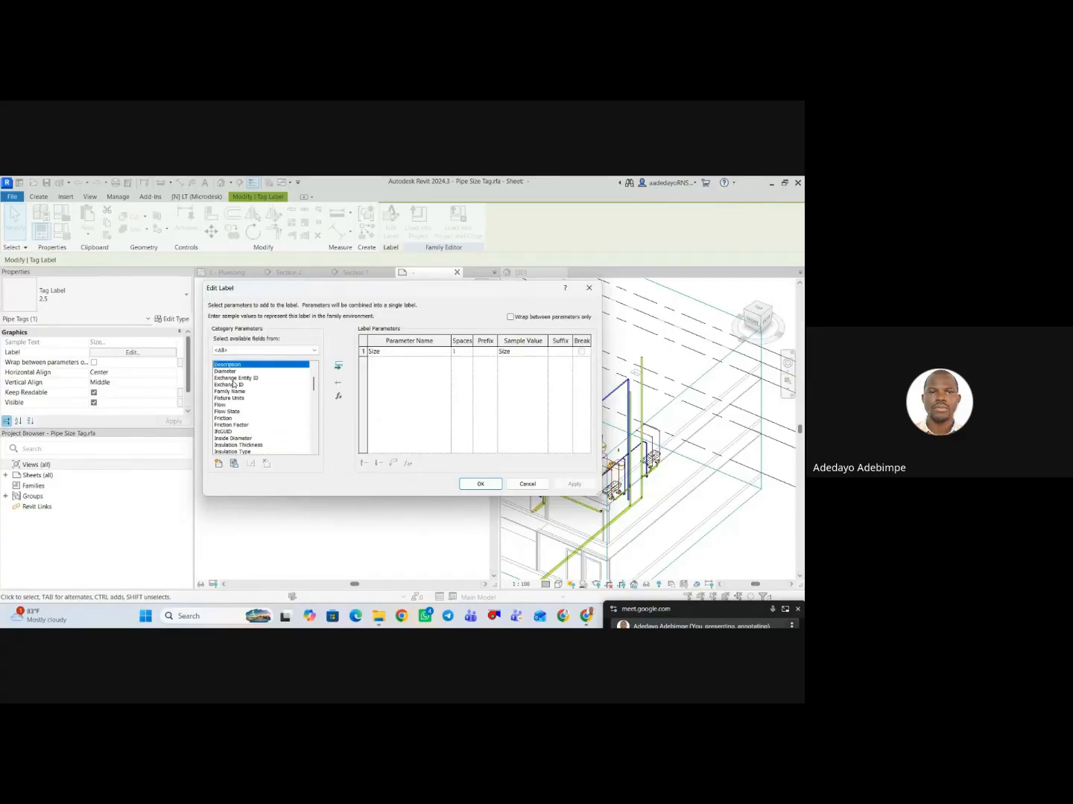
left_click(337, 368)
Give the upper label's Description parameter the sample value "--" without a suffix and accept the label.
left_click(501, 361)
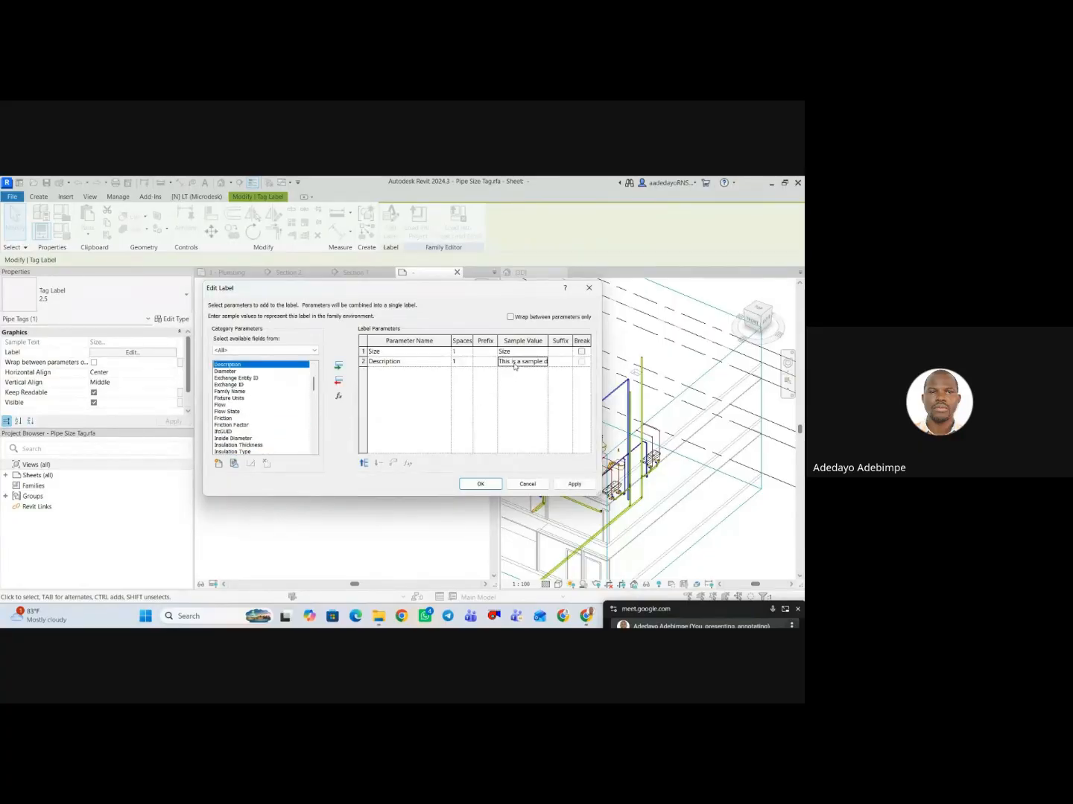
left_click_drag(500, 361, 593, 366)
type("--")
left_click(557, 364)
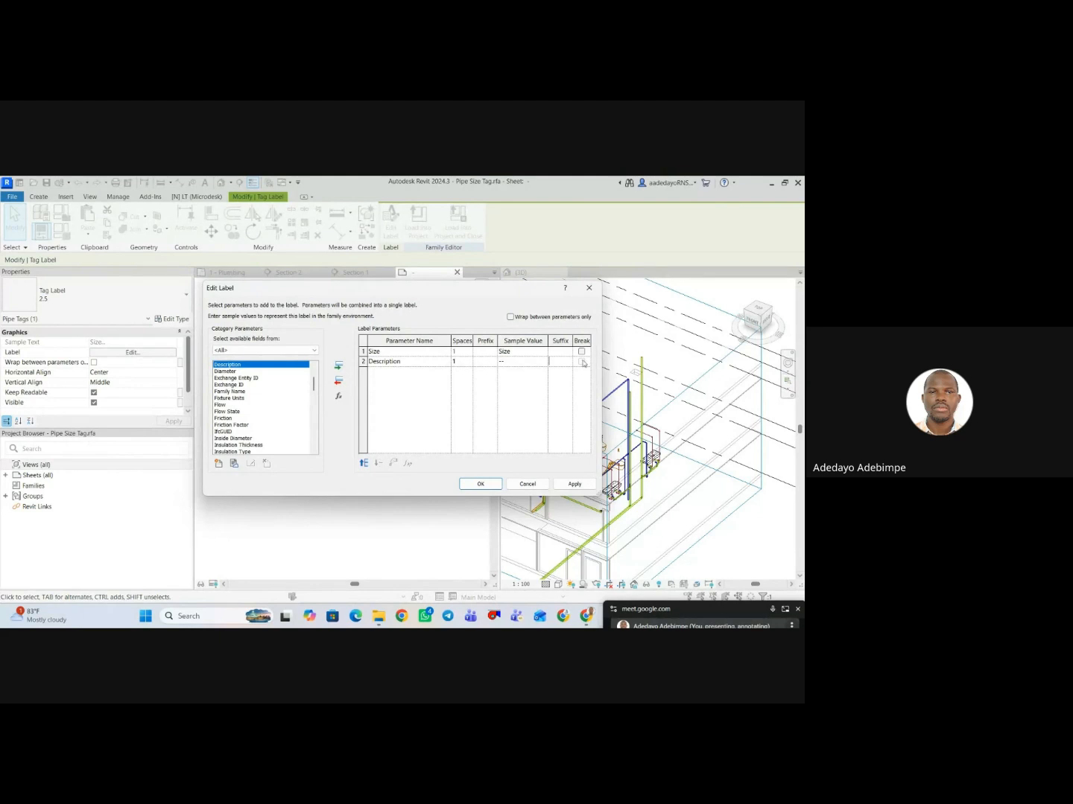
left_click(574, 485)
left_click(482, 484)
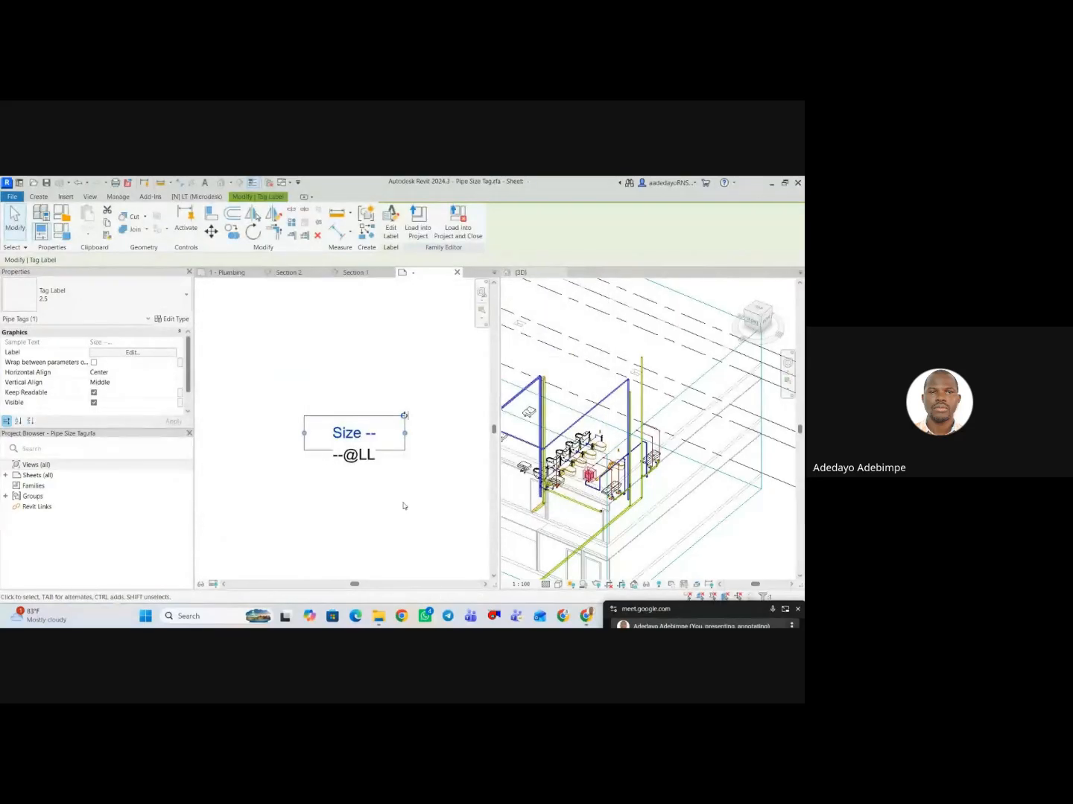
Load the edited Pipe Size Tag family into the project and close it without saving the family file.
left_click(406, 506)
left_click(429, 231)
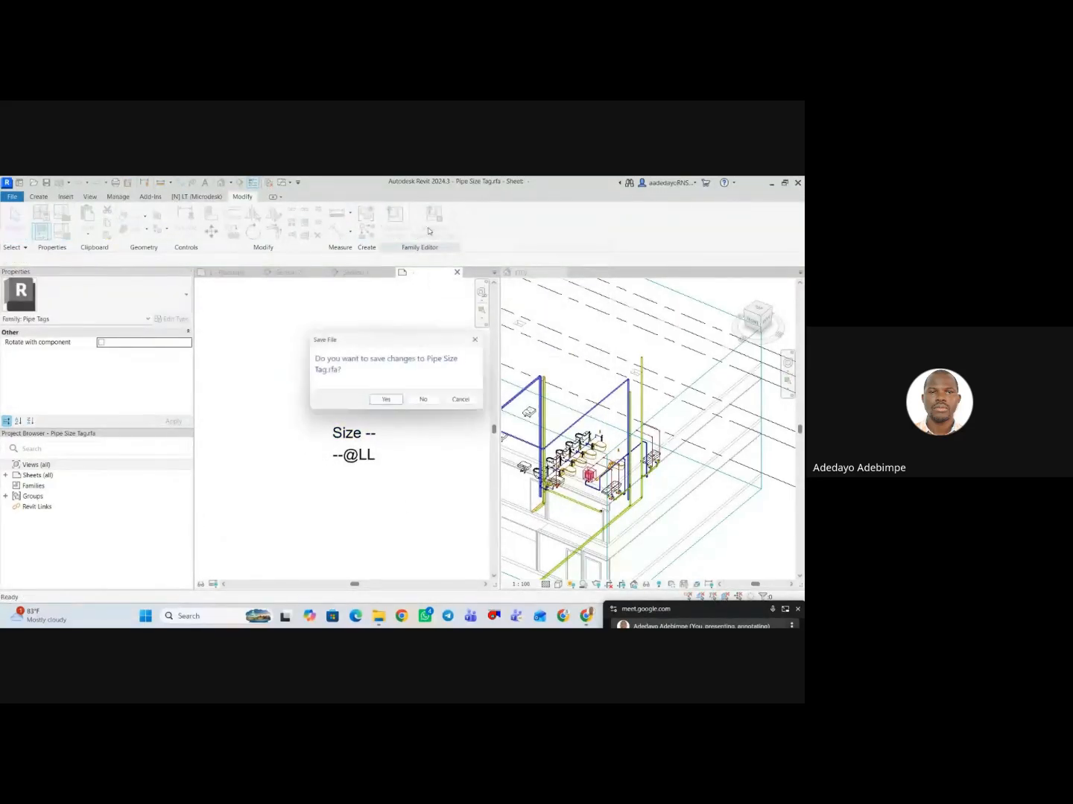
left_click(429, 403)
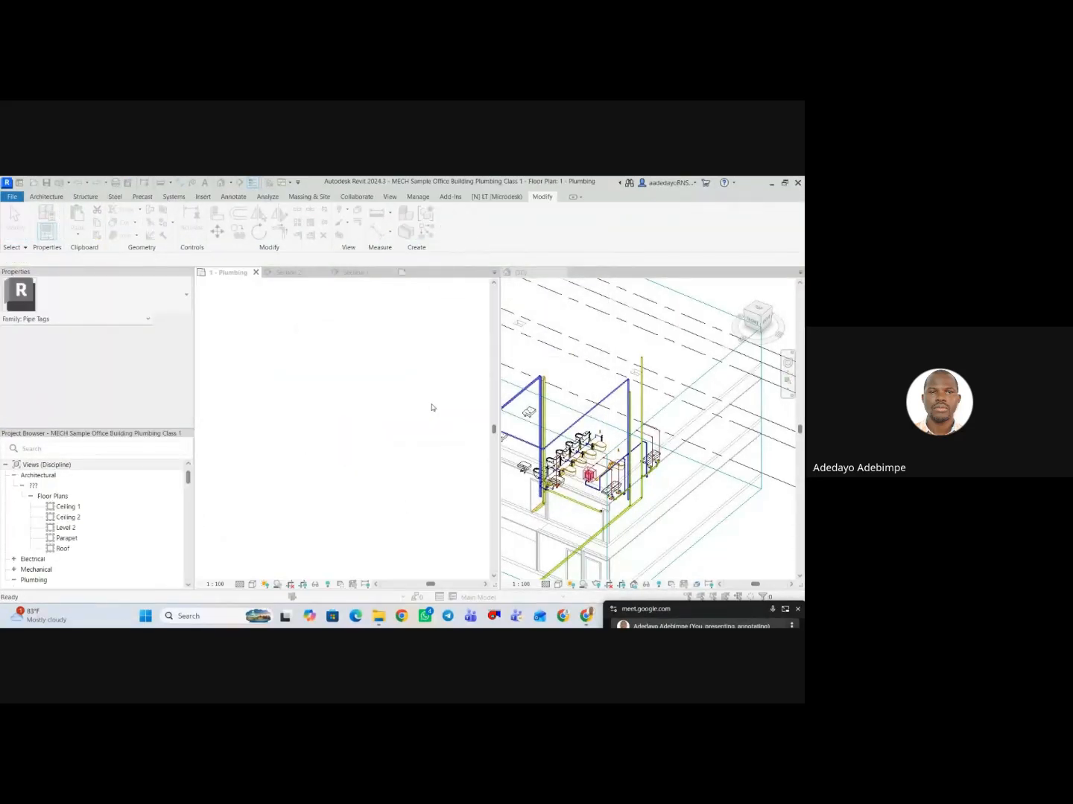
left_click(384, 385)
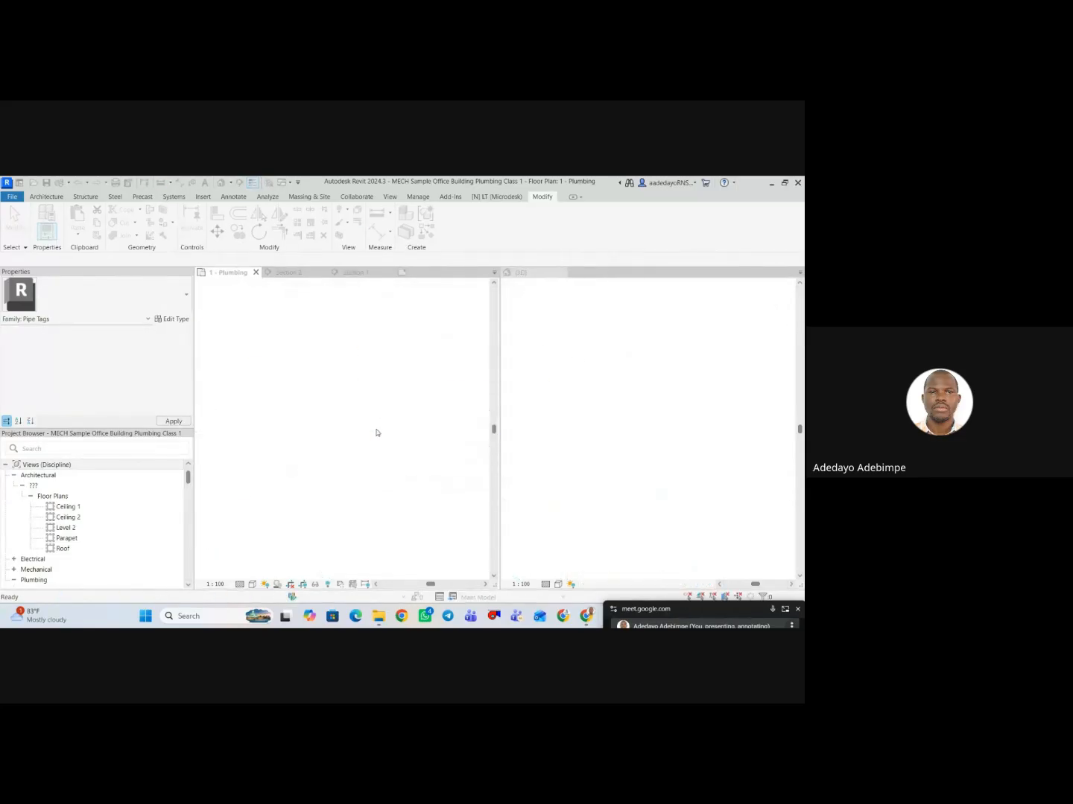
Move the 50 mm pipe's tag farther outside the female toilet, beyond the 25mm CWP note.
scroll(360, 447, "down", 3)
left_click(360, 452)
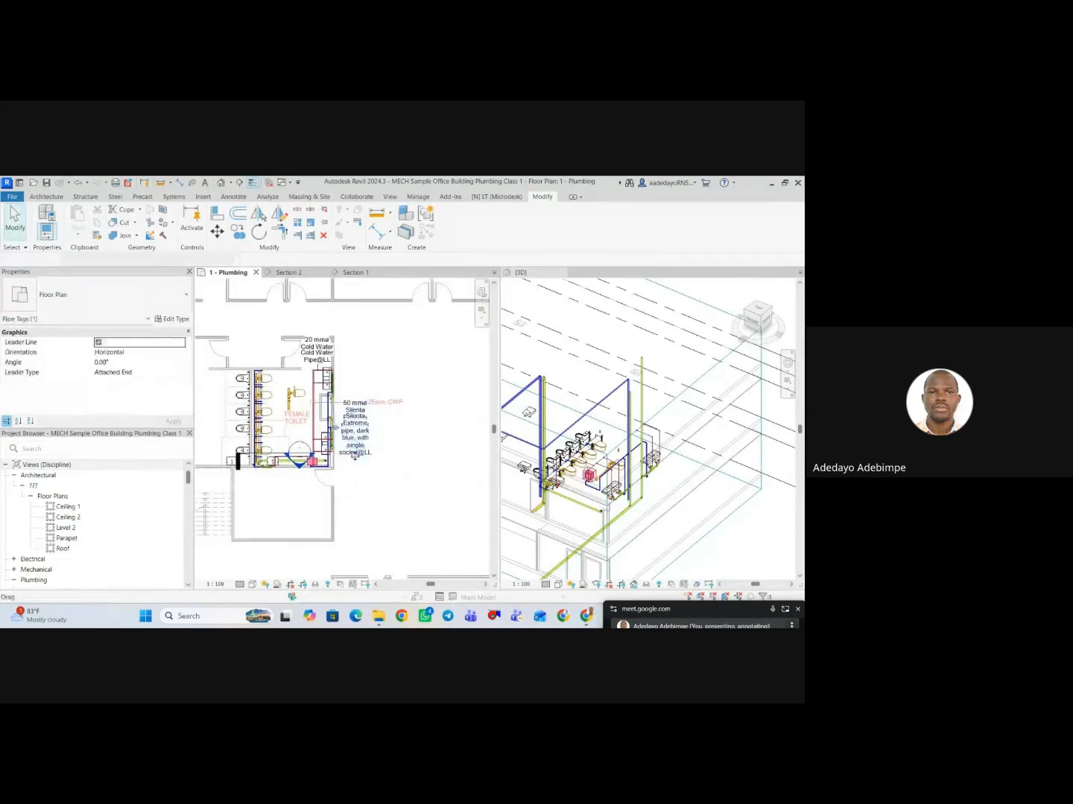
scroll(362, 466, "up", 3)
left_click_drag(462, 469, 461, 467)
scroll(366, 472, "down", 2)
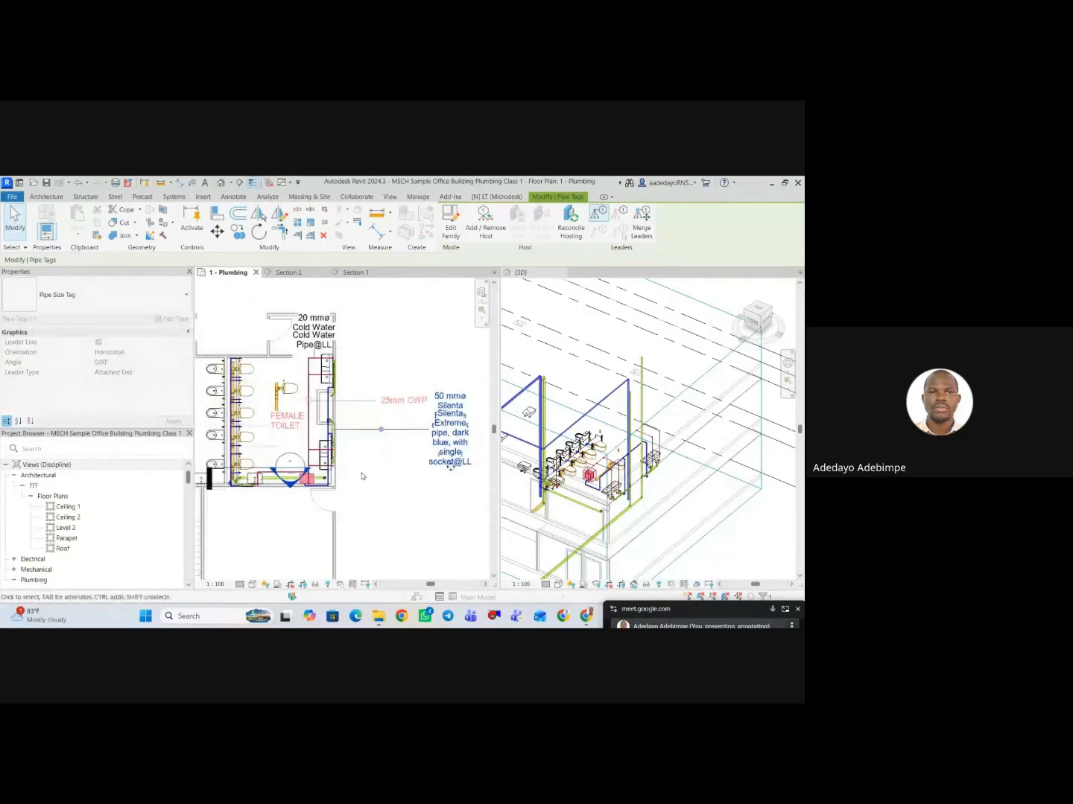
mouse_move(356, 461)
middle_mouse_down()
mouse_move(324, 462)
mouse_move(340, 446)
middle_mouse_up()
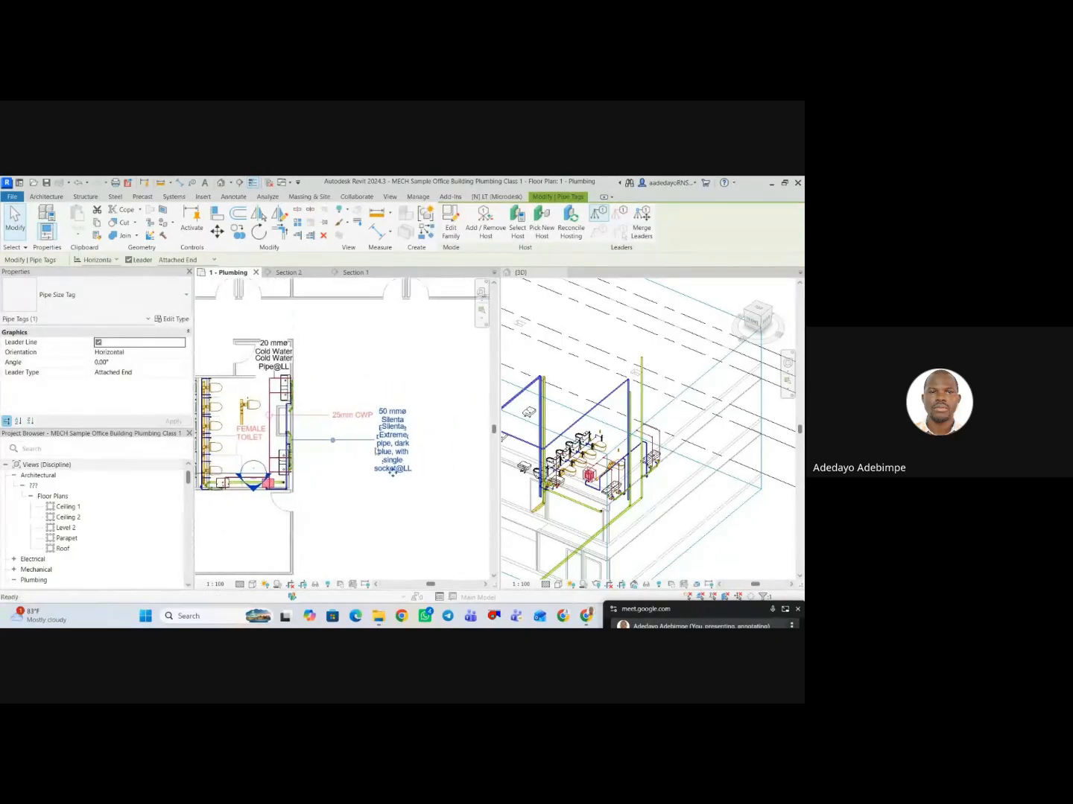
left_click(346, 471)
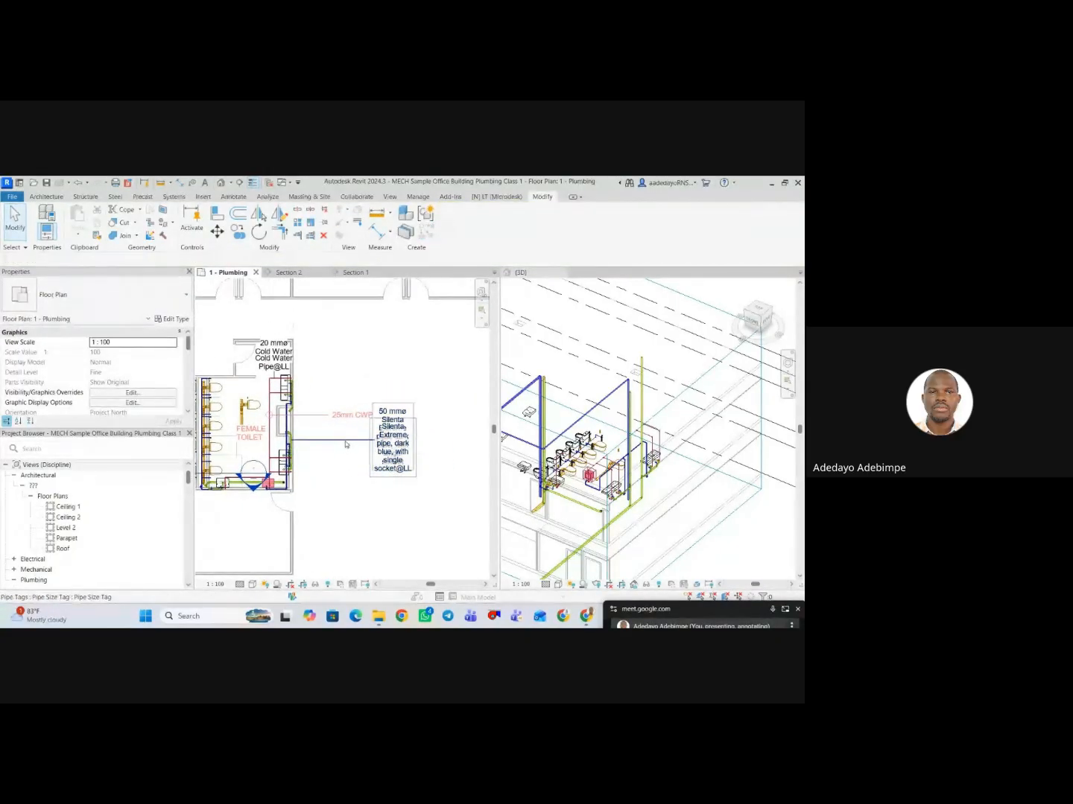
Set the uPVC pipe type's Description to "WWP" using the 50 mm pipe along the female toilet's wall.
scroll(301, 450, "up", 3)
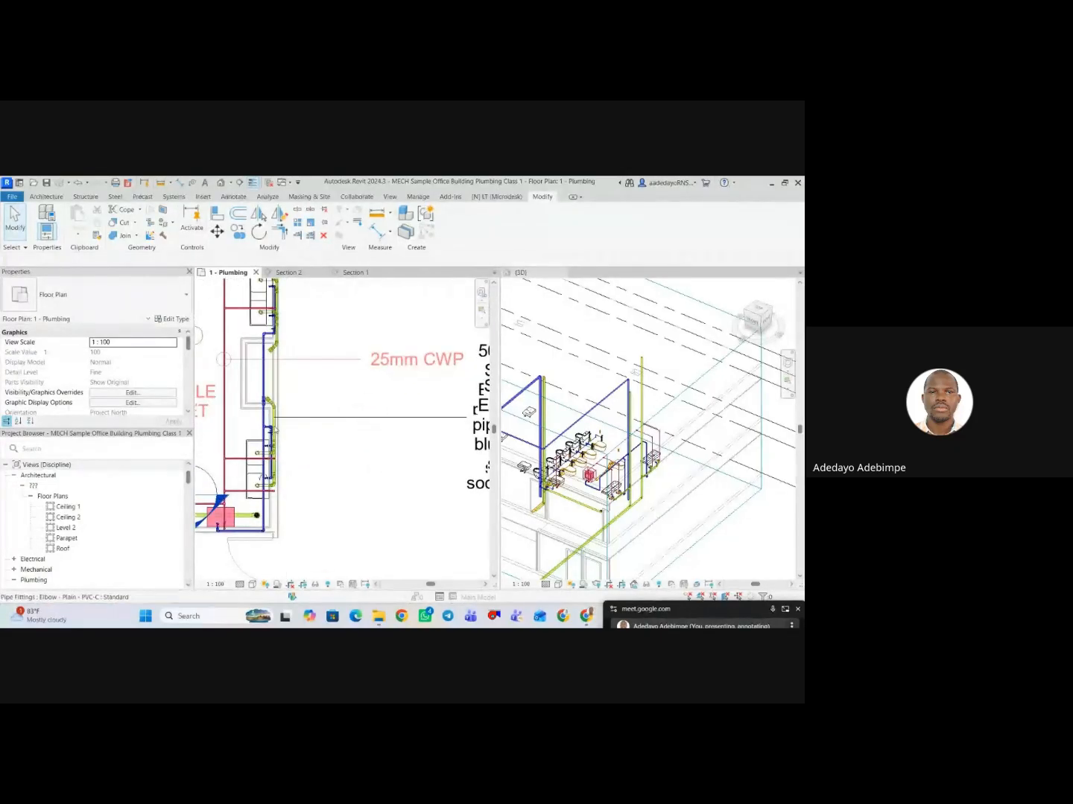
scroll(276, 430, "up", 4)
left_click(275, 431)
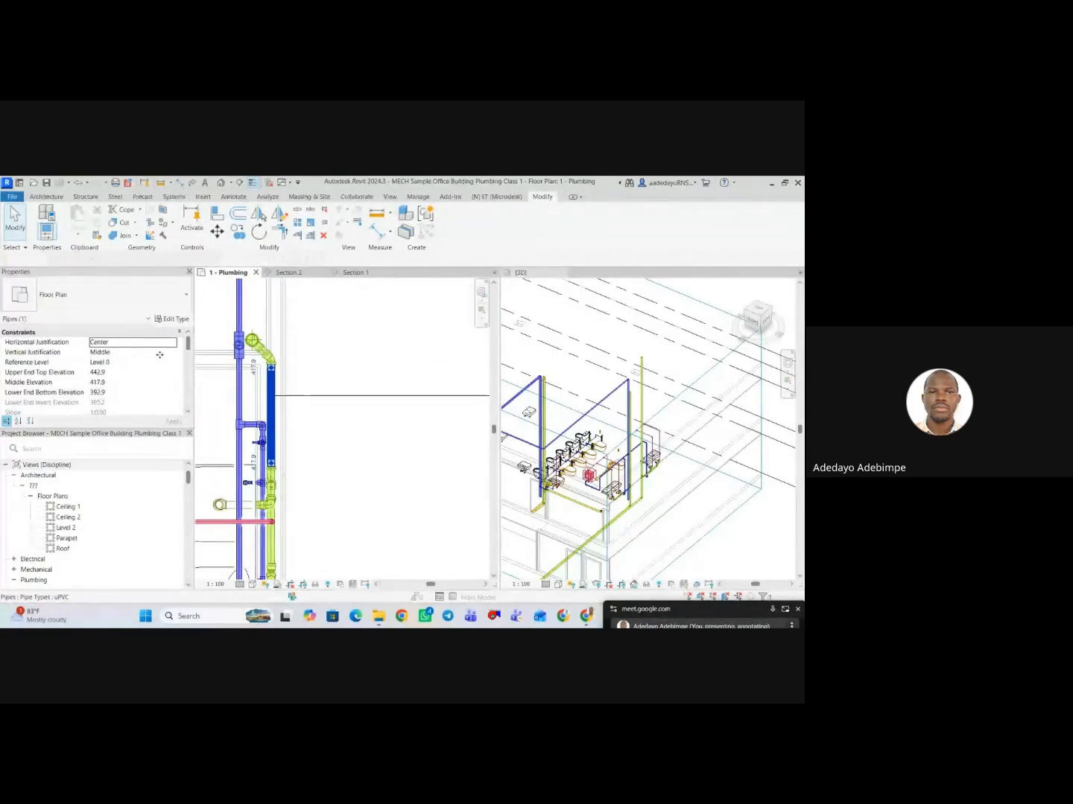
left_click(172, 319)
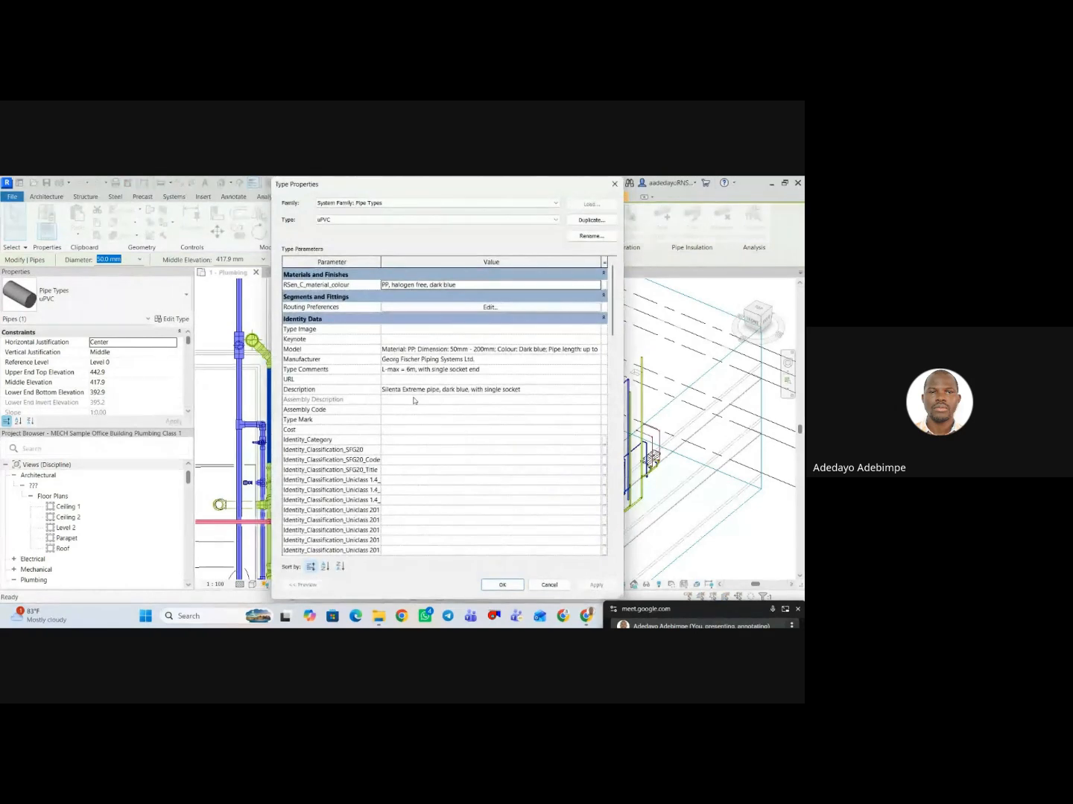
left_click(546, 391)
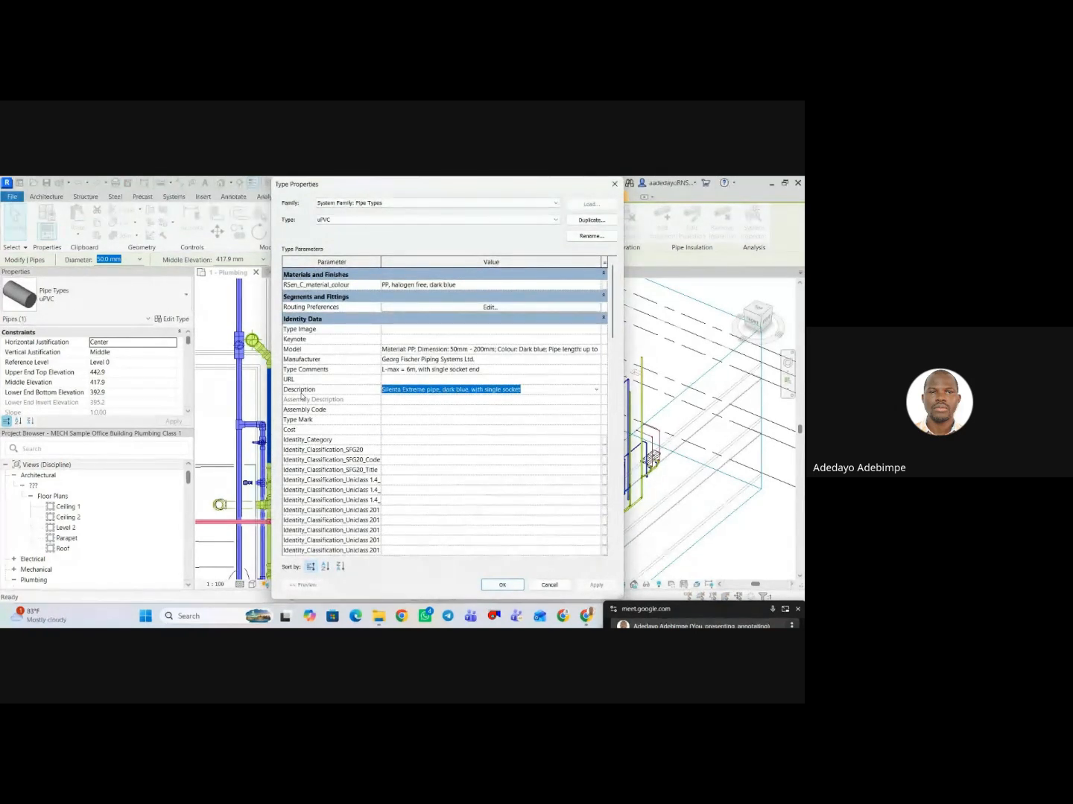
type("WWP")
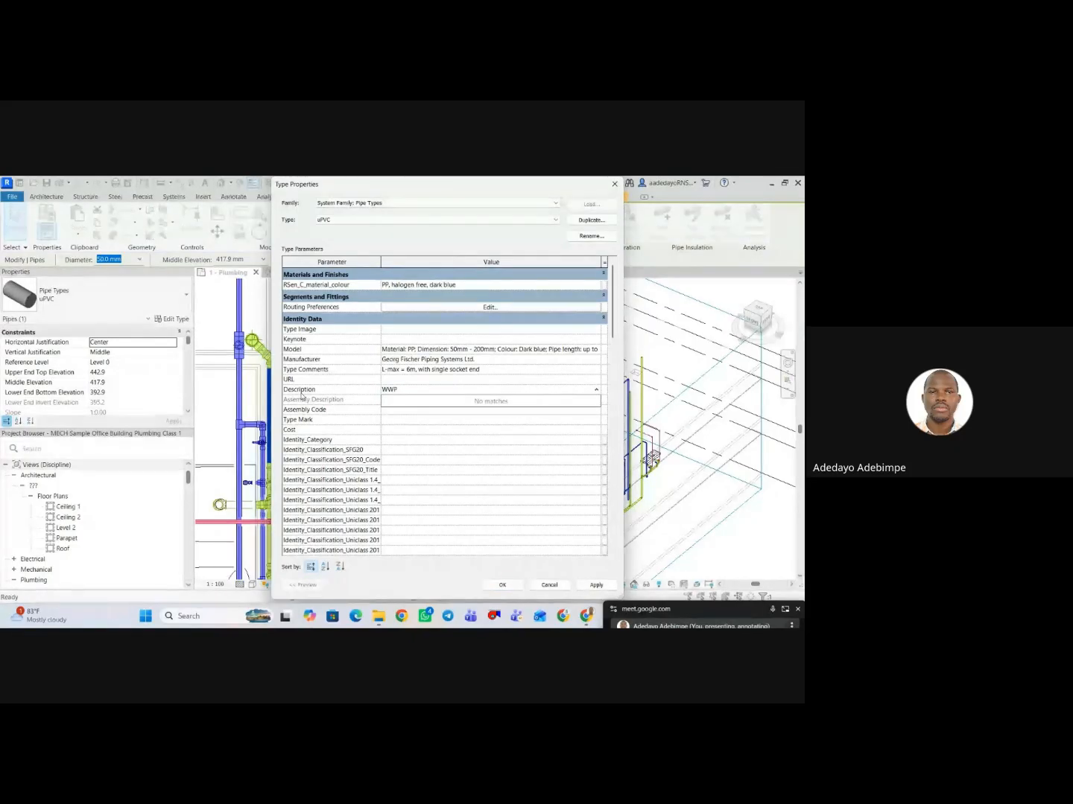
left_click(596, 586)
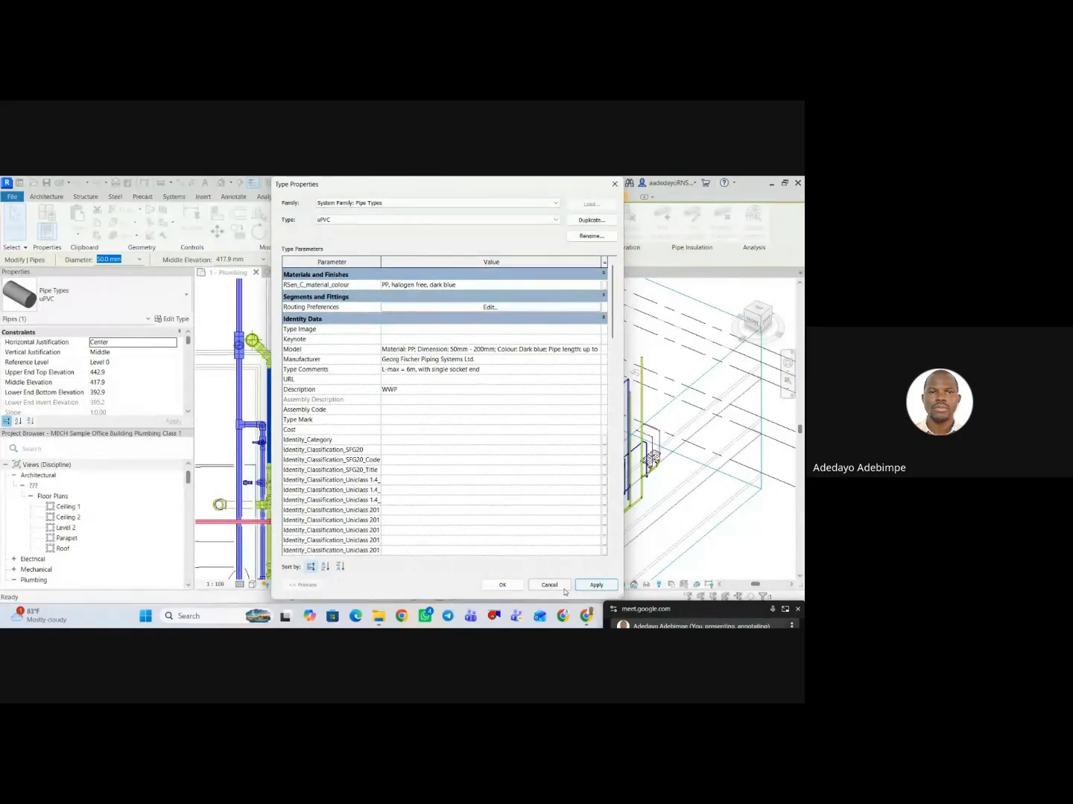
left_click(520, 587)
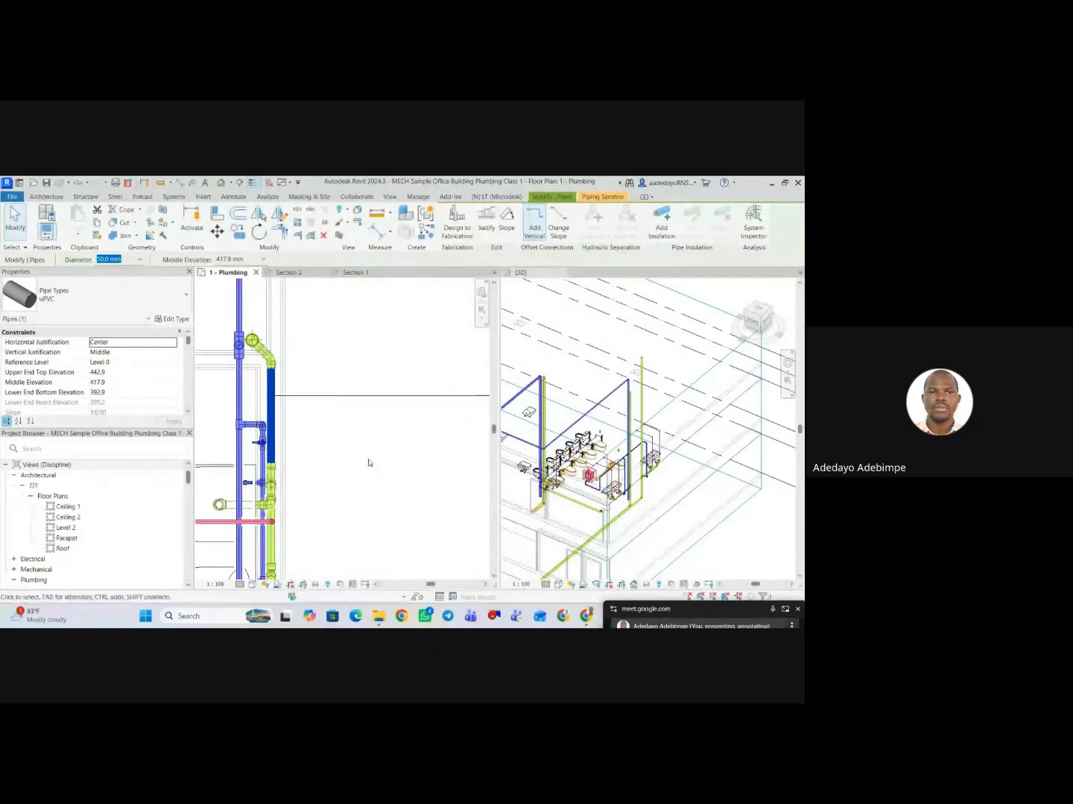
scroll(363, 455, "down", 3)
middle_click_drag(383, 465, 295, 460)
scroll(379, 470, "up", 1)
left_click(396, 478)
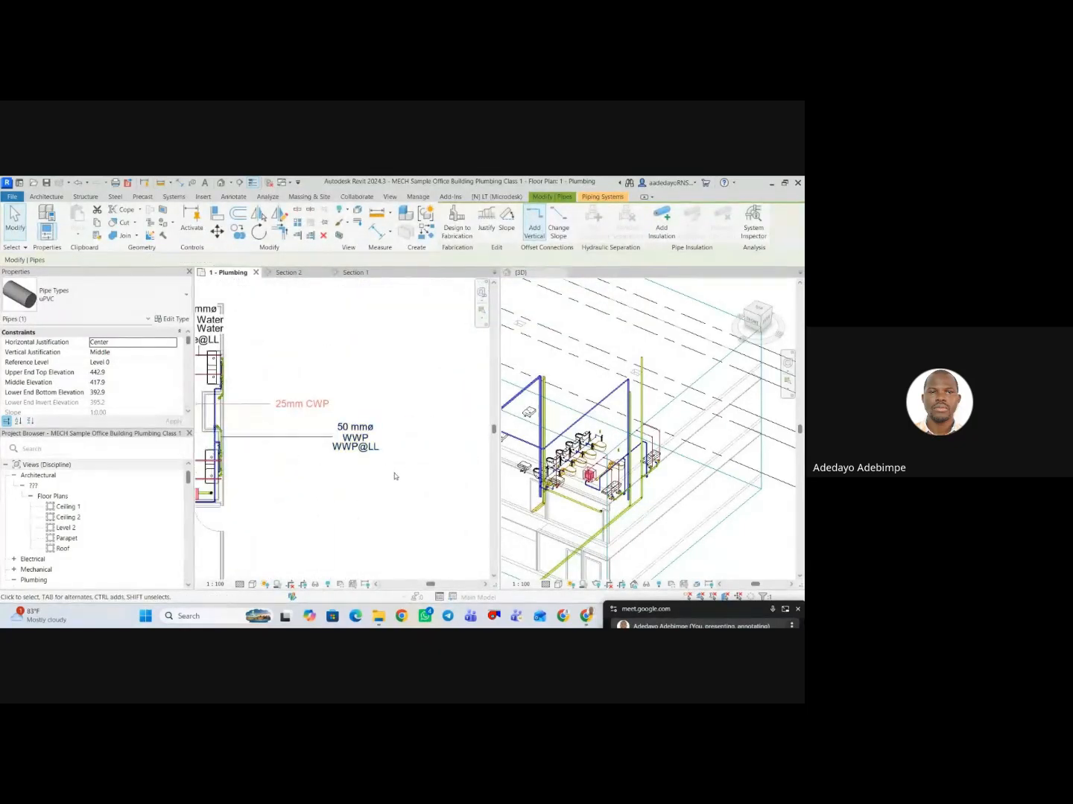
Tag the 100 mm uPVC pipe beside the FEMALE TOILET room name by category, with a leader.
scroll(402, 483, "down", 4)
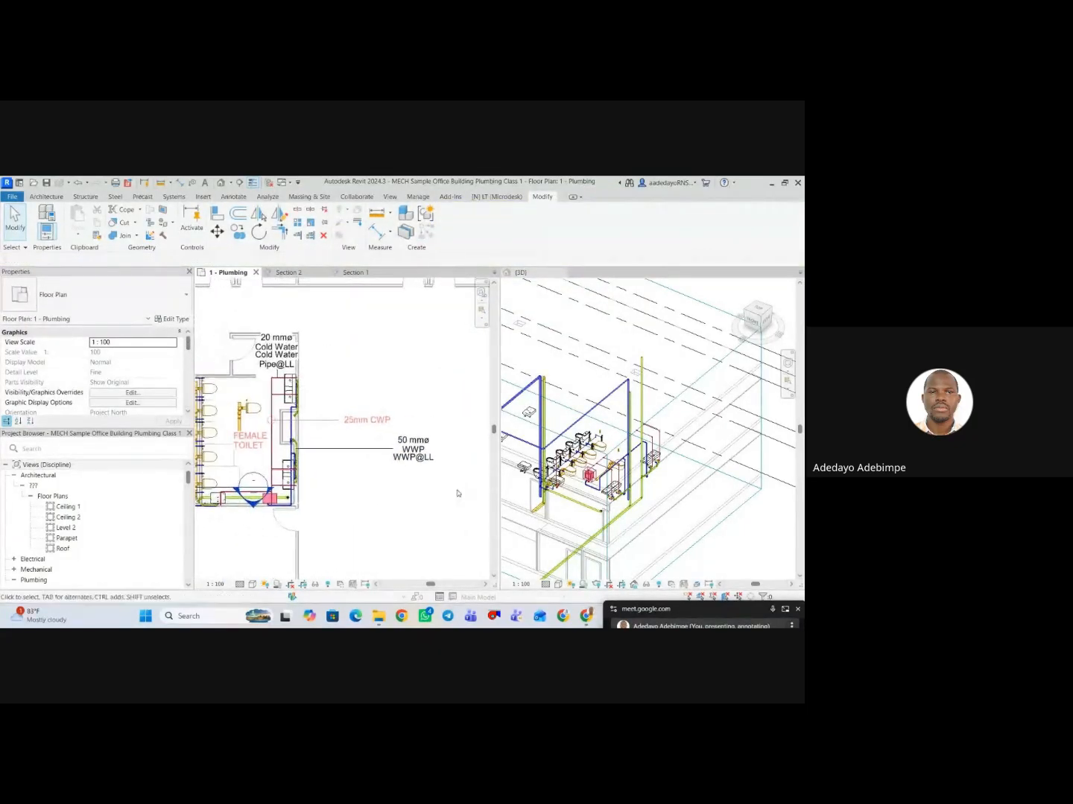
left_click(424, 489)
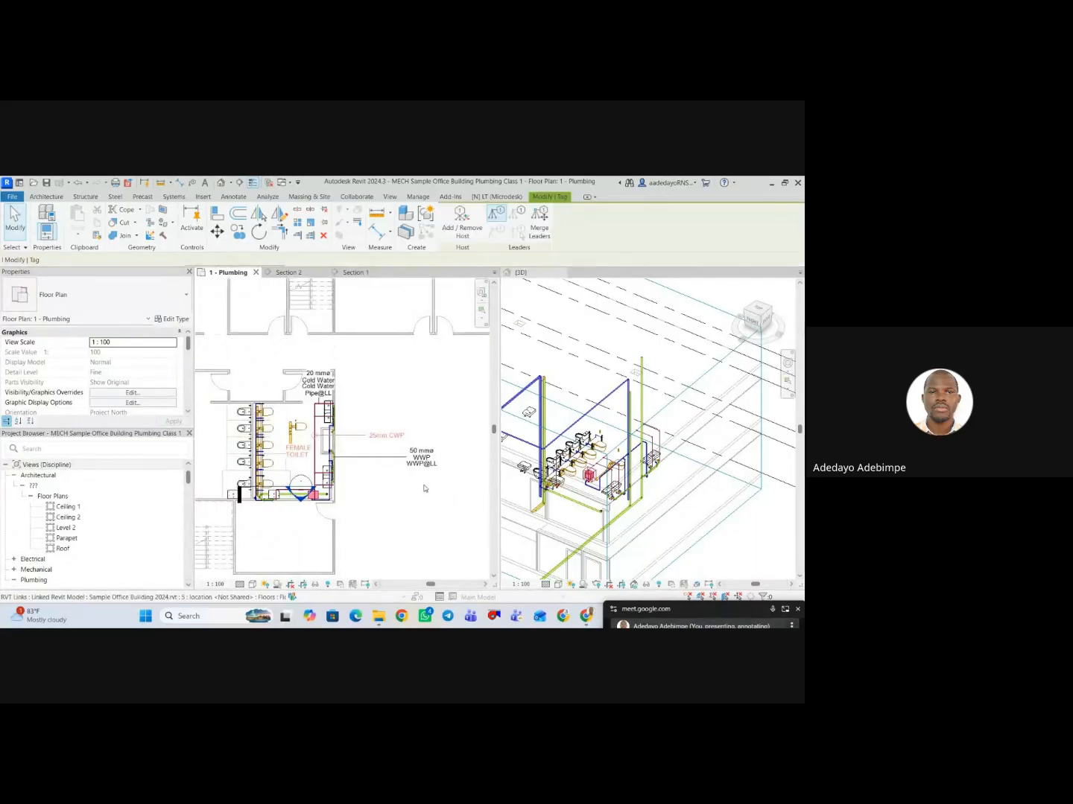
scroll(384, 515, "up", 3)
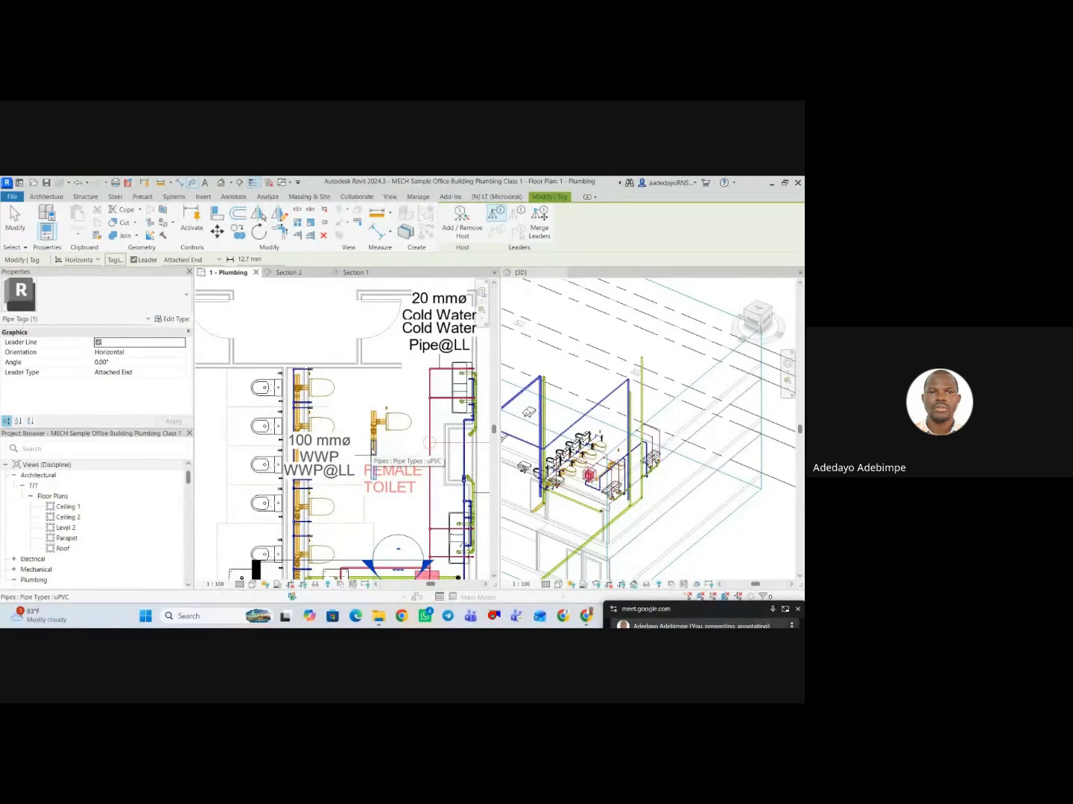
left_click(372, 450)
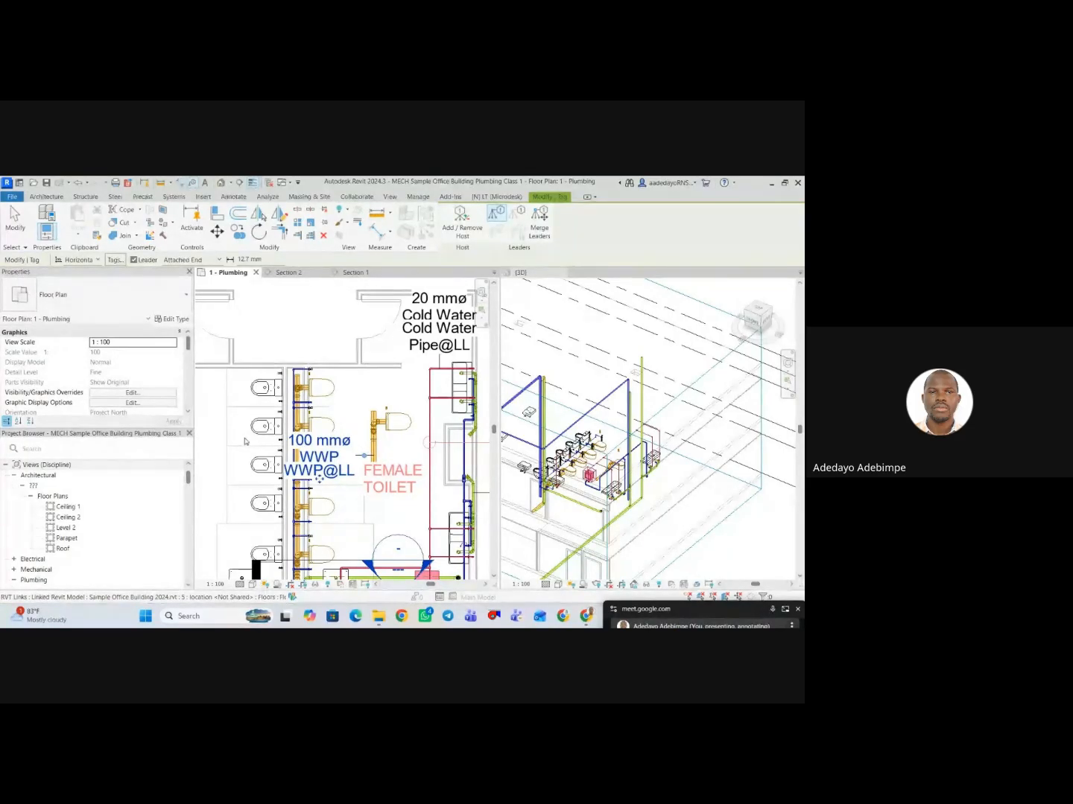
scroll(357, 472, "down", 4)
key("Escape")
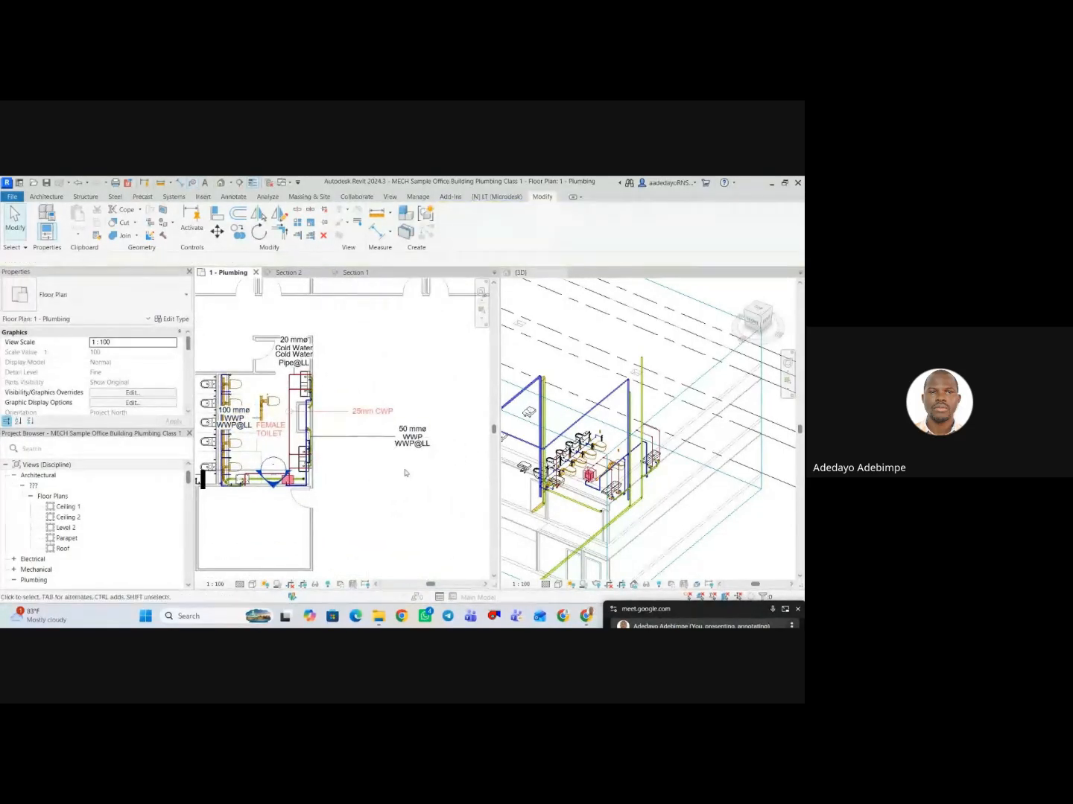
Reopen the Pipe Size Tag family from the 50 mm pipe's tag for editing.
left_click(353, 439)
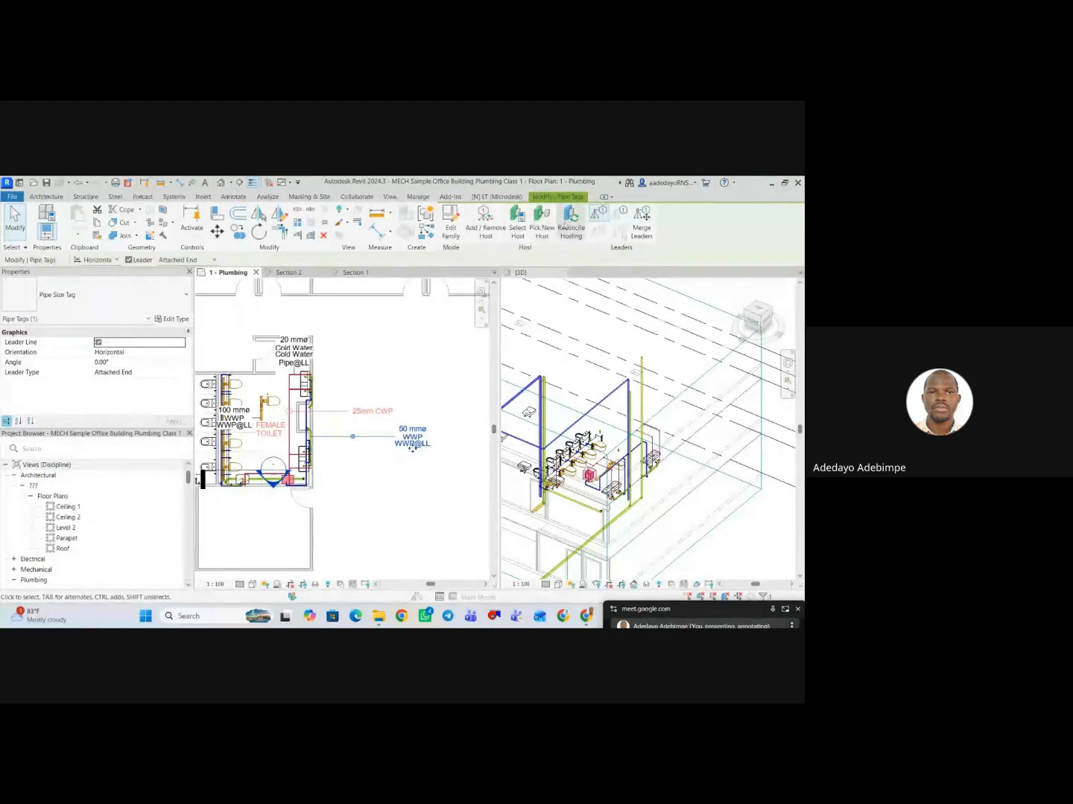
left_click(450, 231)
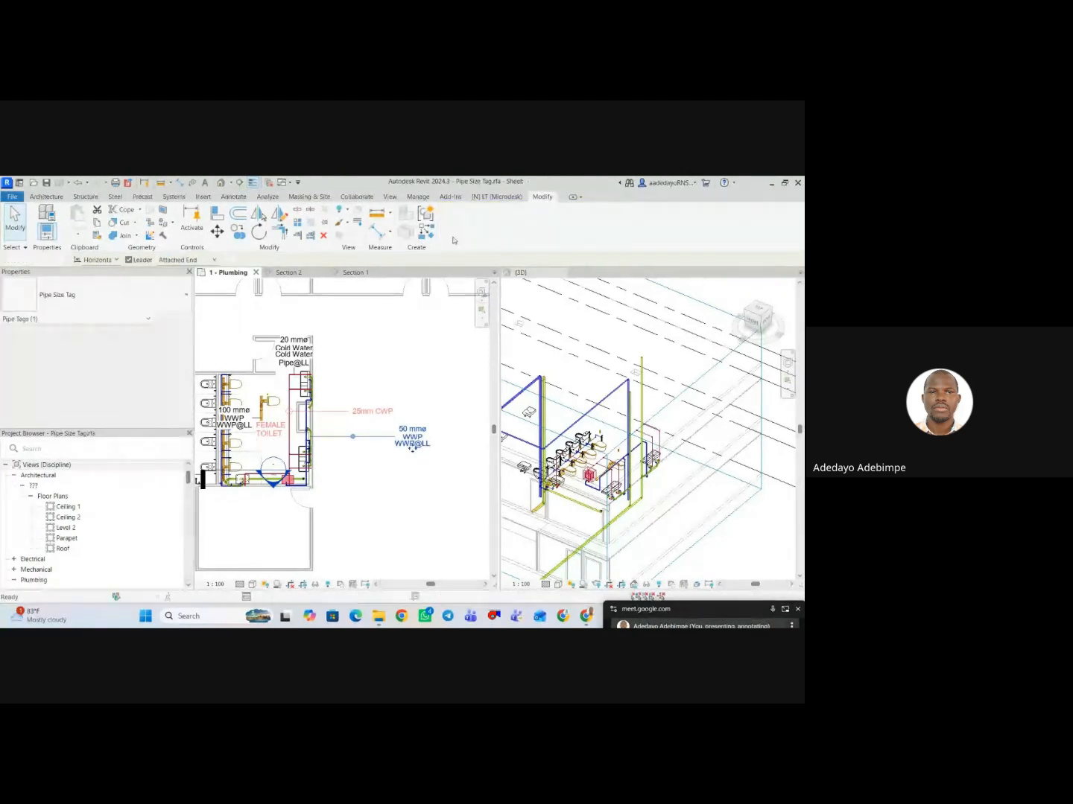
scroll(376, 438, "down", 2)
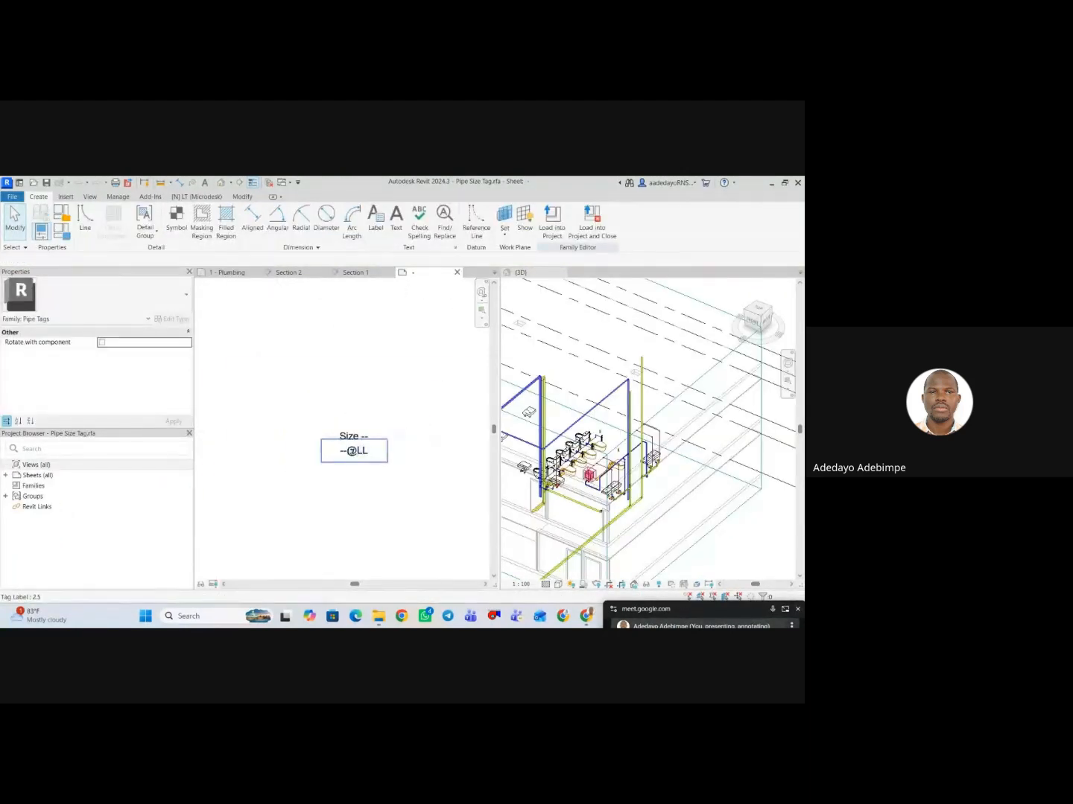
Set the text size of the 2.5 tag label type to 2 mm and check the upper label's type properties.
left_click(336, 448)
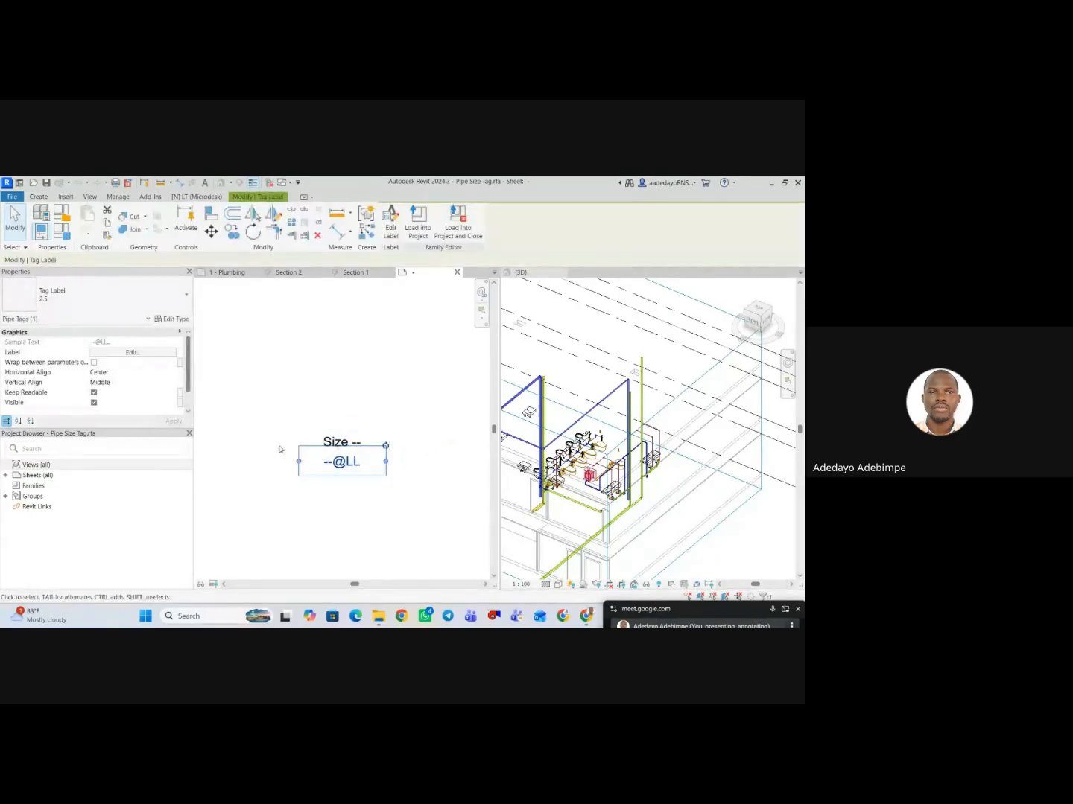
left_click(171, 319)
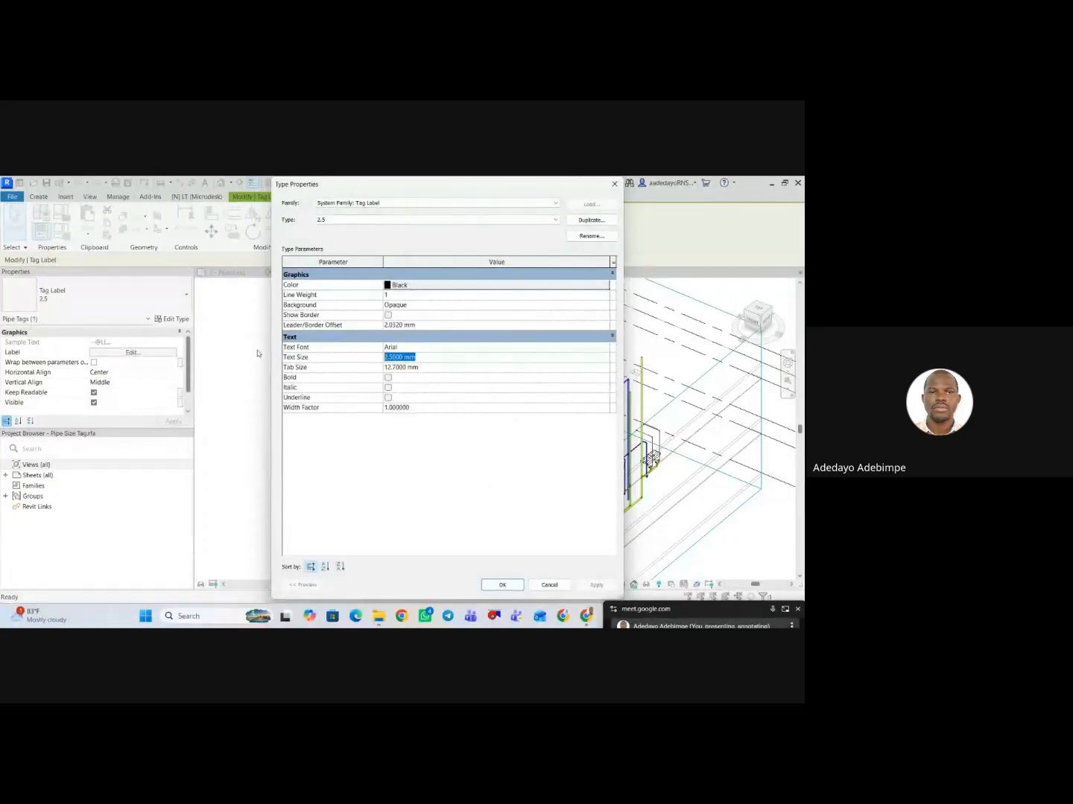
left_click(596, 585)
left_click(498, 590)
left_click(353, 486)
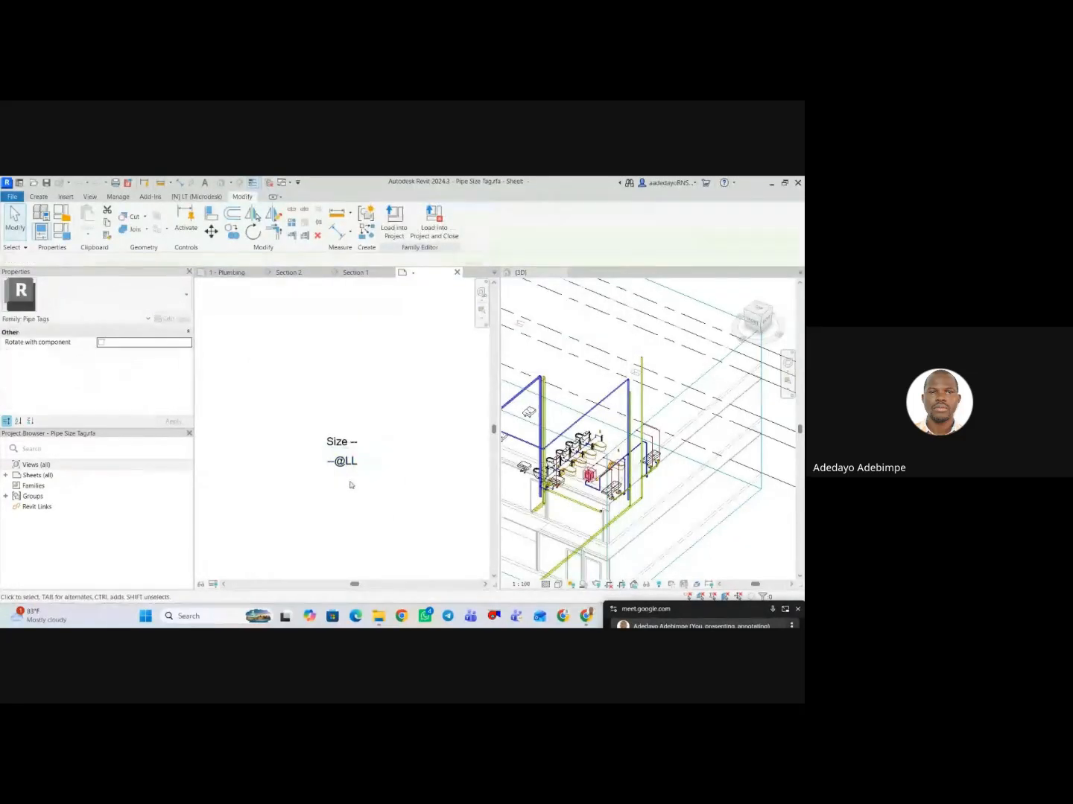
left_click(343, 444)
left_click(162, 318)
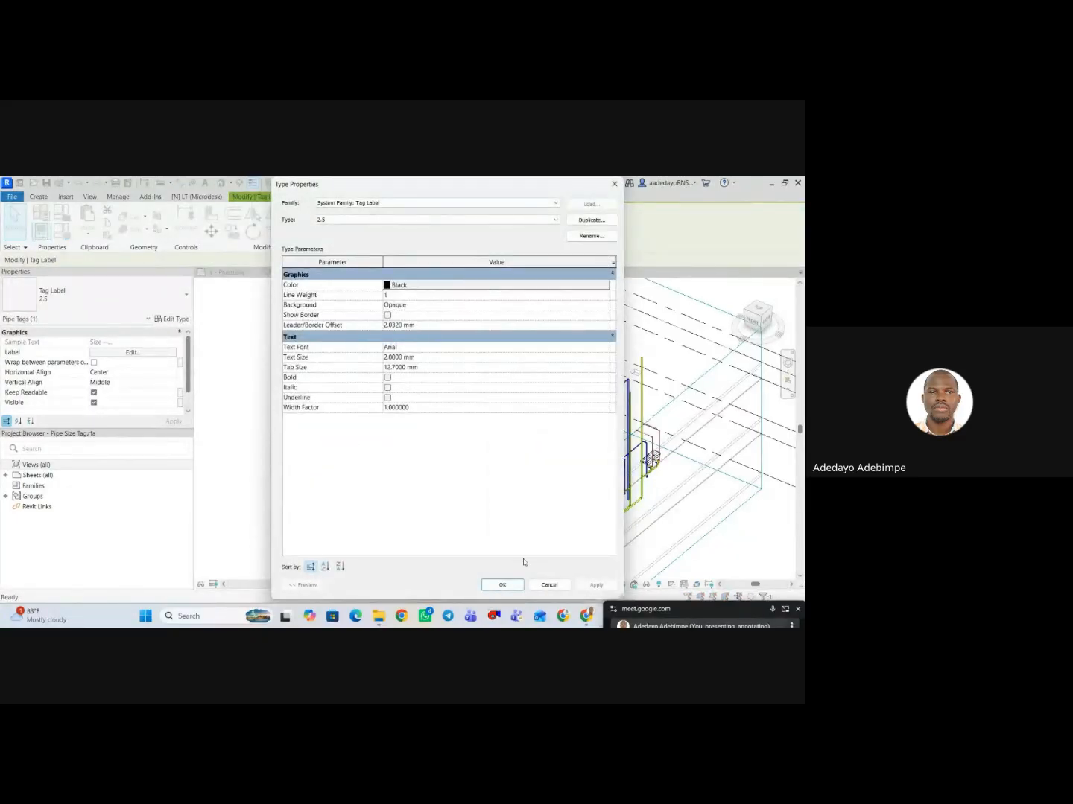
left_click(502, 586)
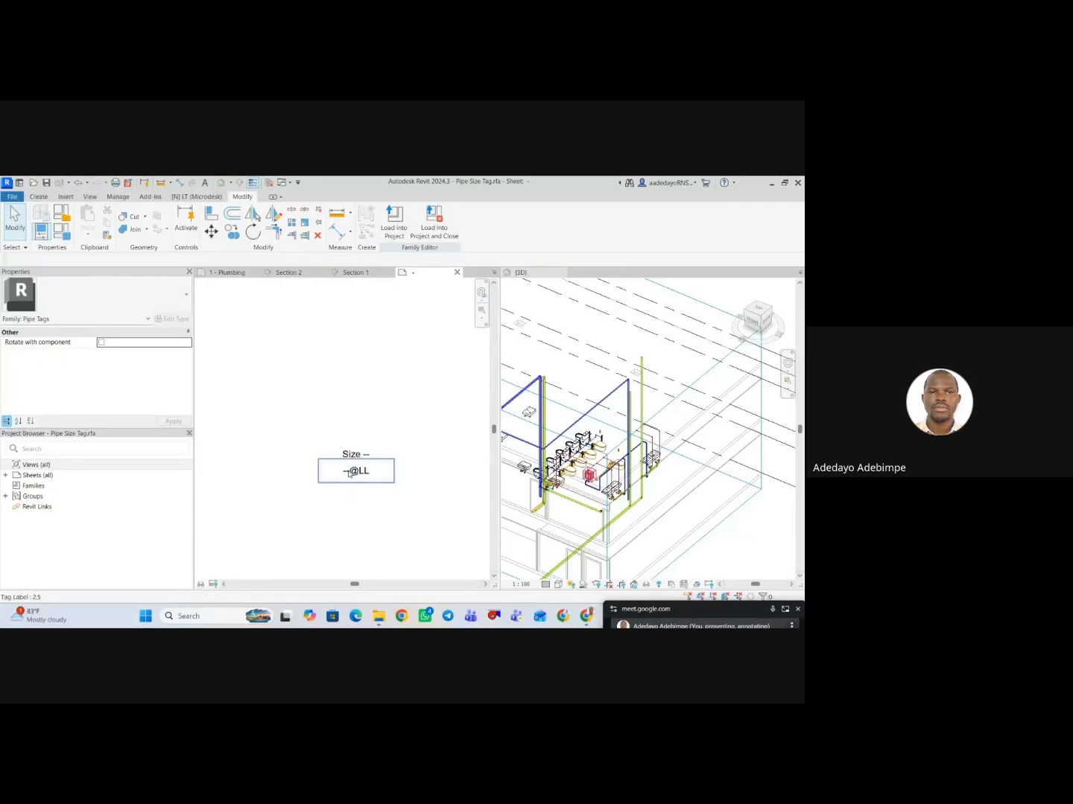
left_click(350, 473)
key("Delete")
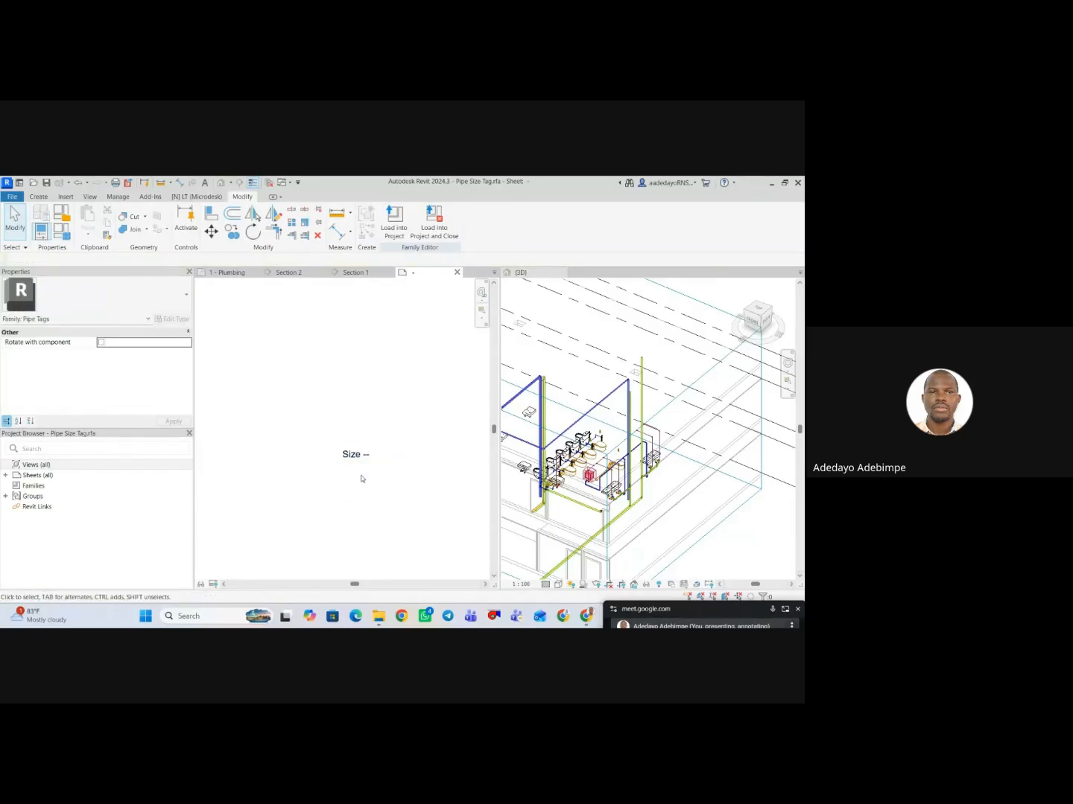
Load the edited Pipe Size Tag family into the project and close it unsaved, overwriting the existing version and its parameter values.
left_click(435, 230)
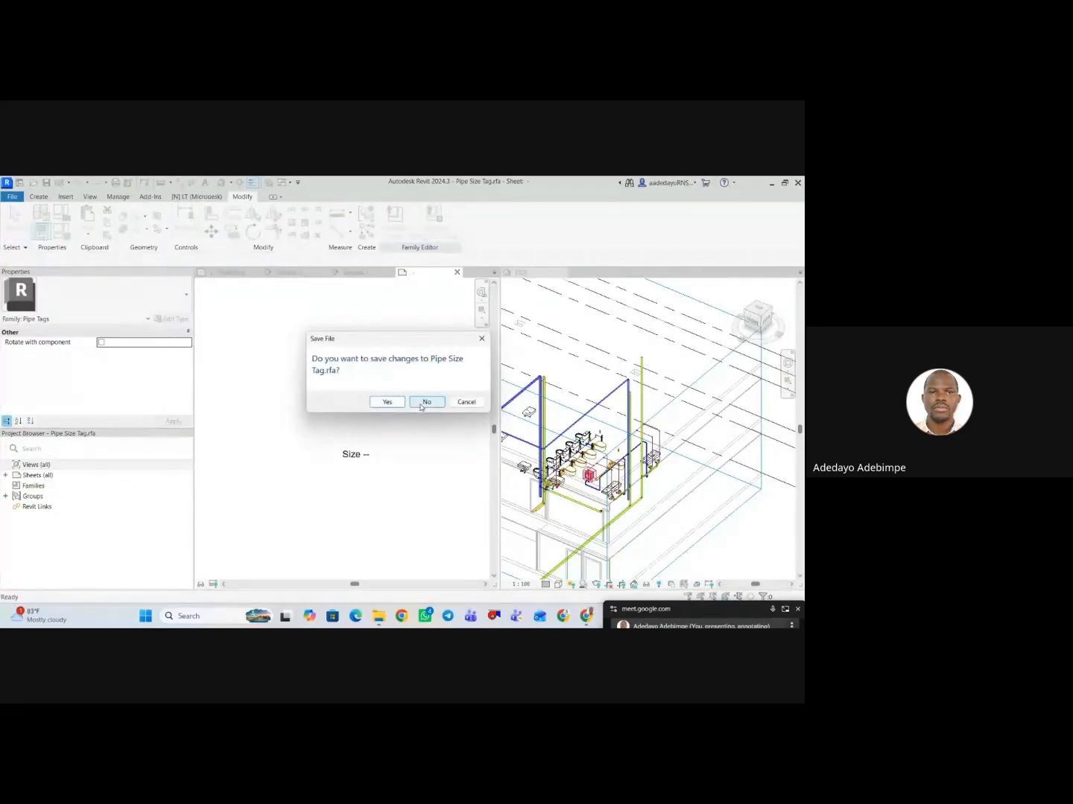
left_click(426, 403)
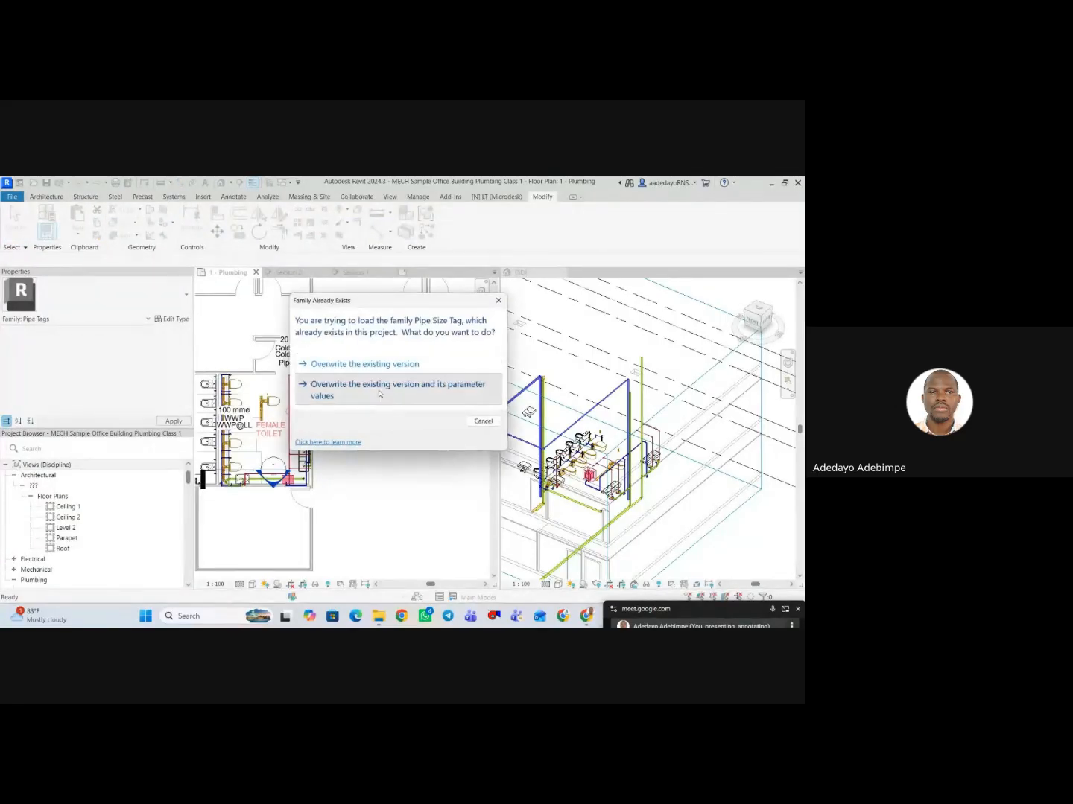
left_click(379, 394)
scroll(390, 446, "down", 1)
middle_click_drag(391, 446, 379, 446)
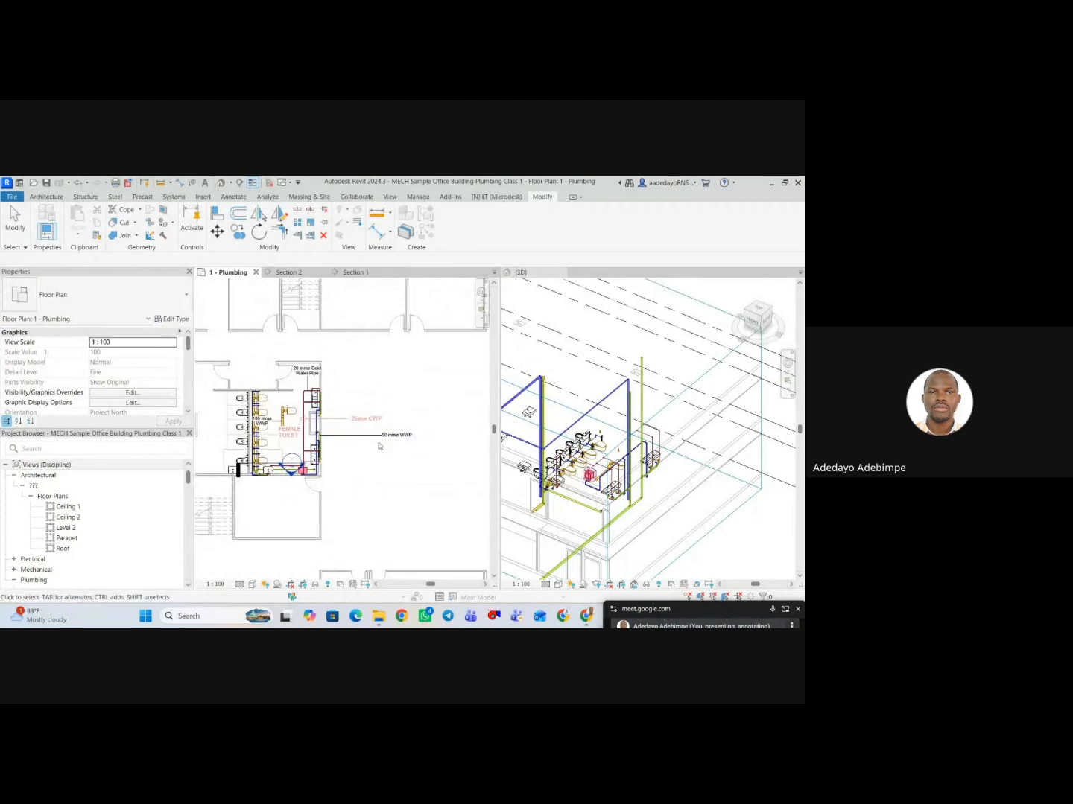
scroll(398, 446, "up", 2)
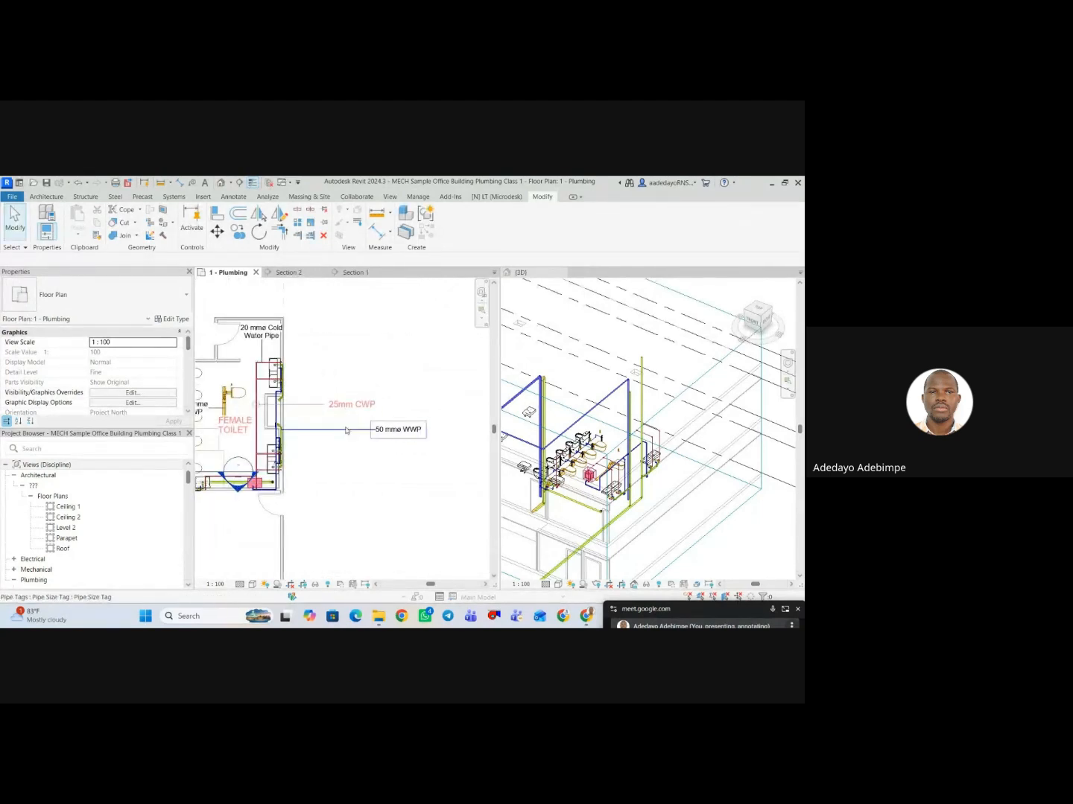
Set the leader arrowhead of the Pipe Size Tag type to Arrow Filled 20 Degree.
left_click(398, 433)
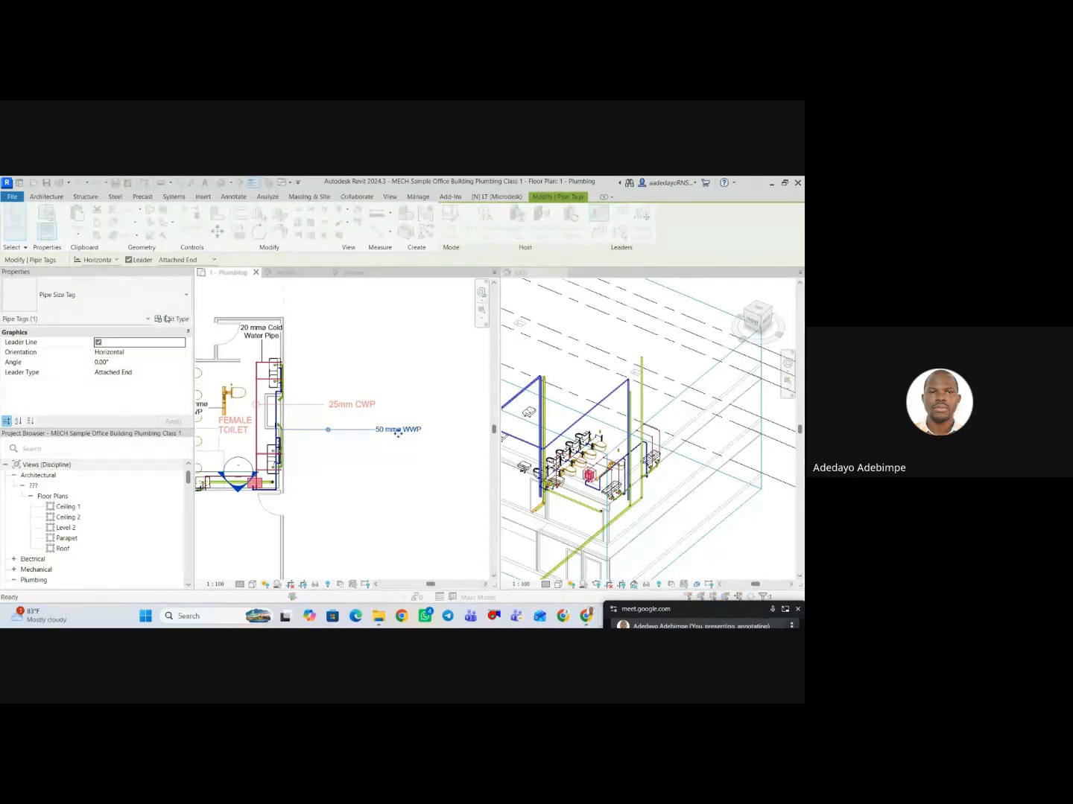
left_click(172, 319)
left_click(583, 308)
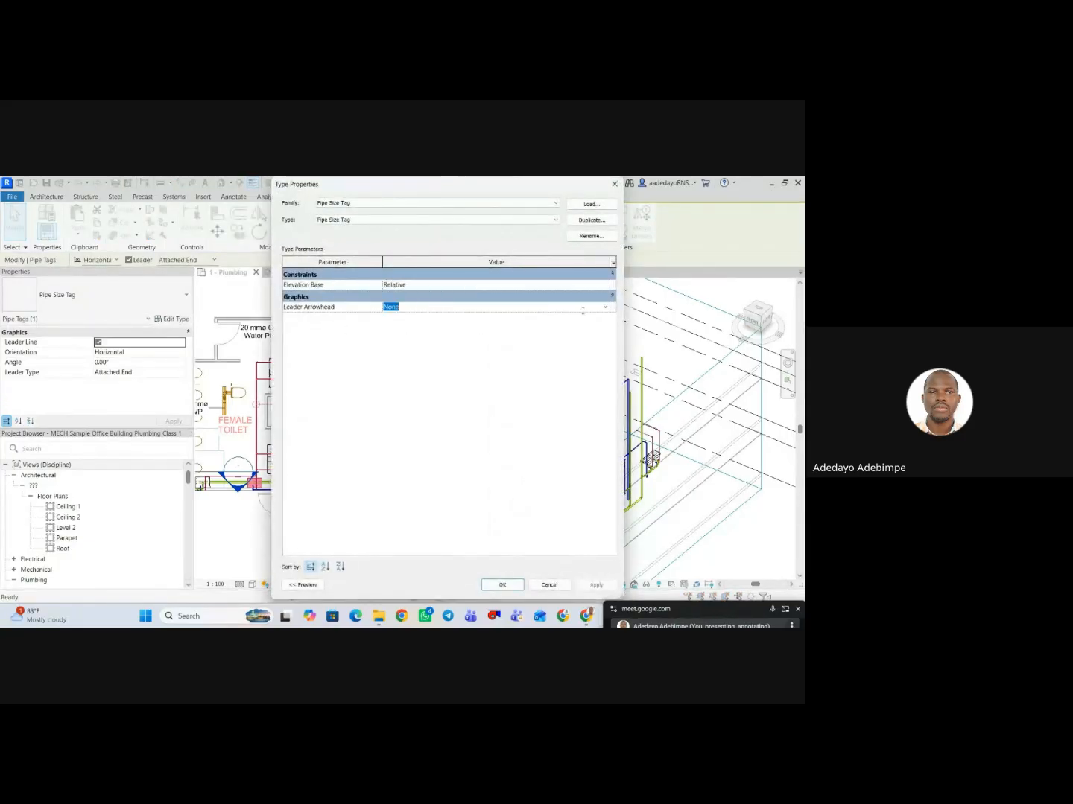
left_click(605, 309)
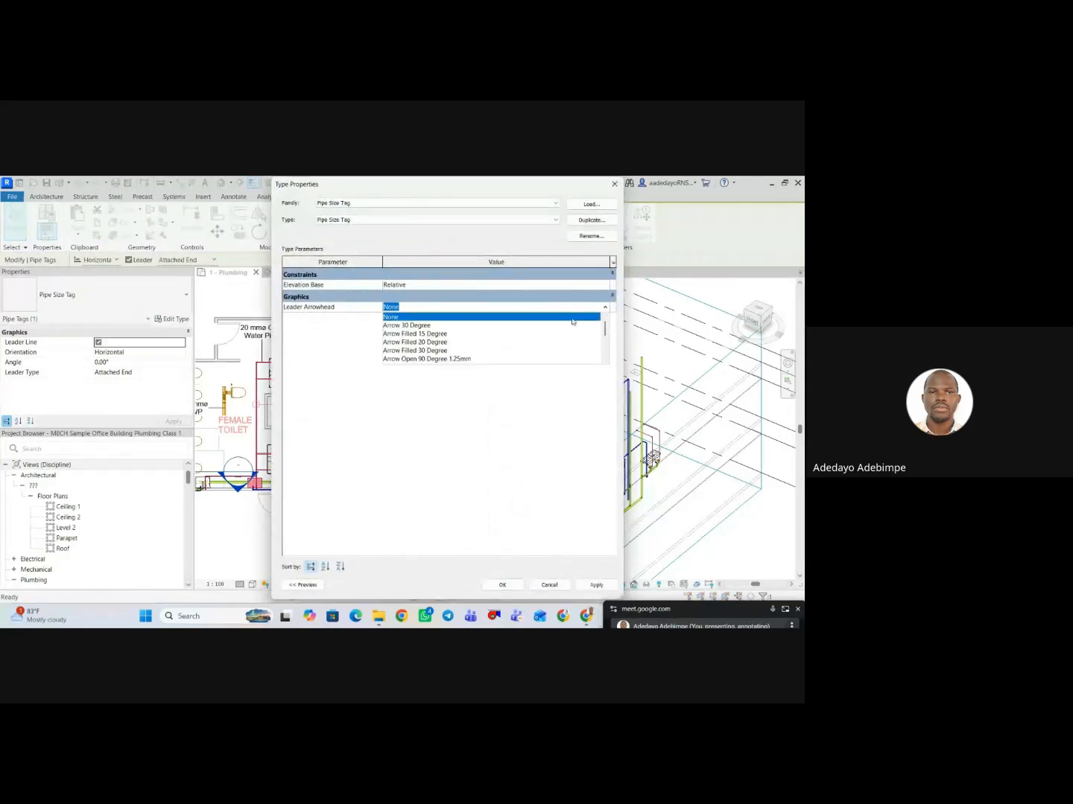
left_click(425, 342)
left_click(596, 587)
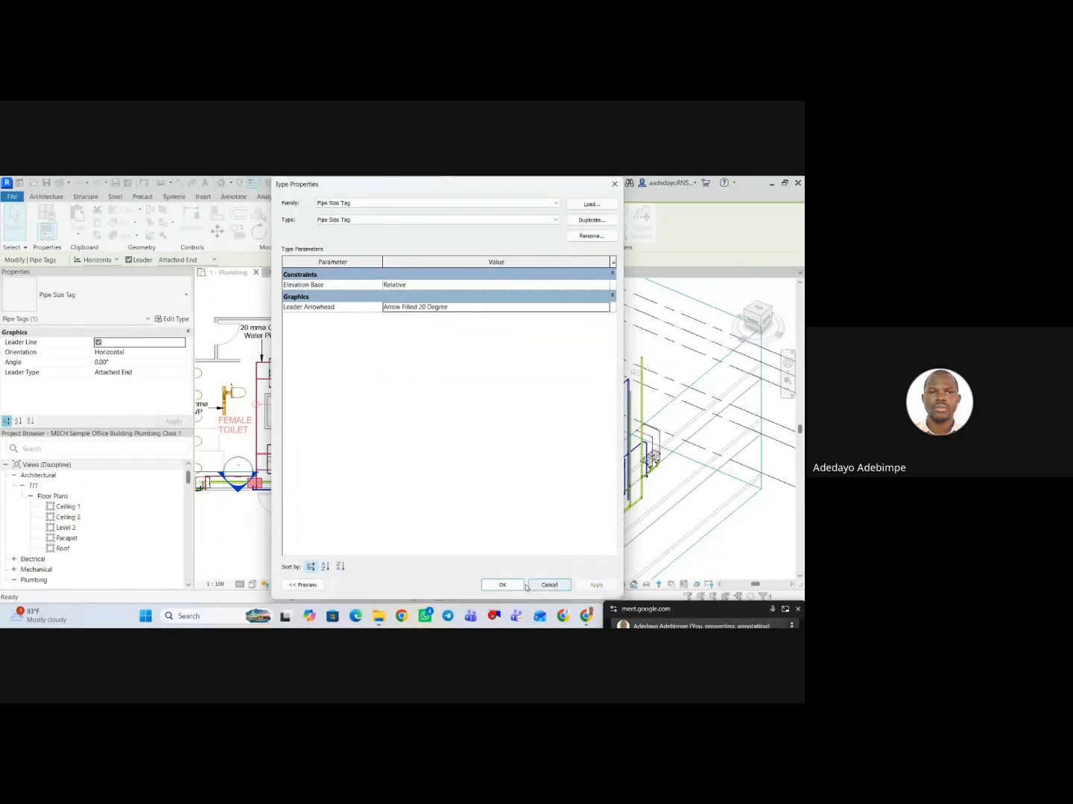
left_click(502, 585)
left_click(338, 468)
scroll(336, 450, "down", 2)
middle_click_drag(339, 449, 359, 410)
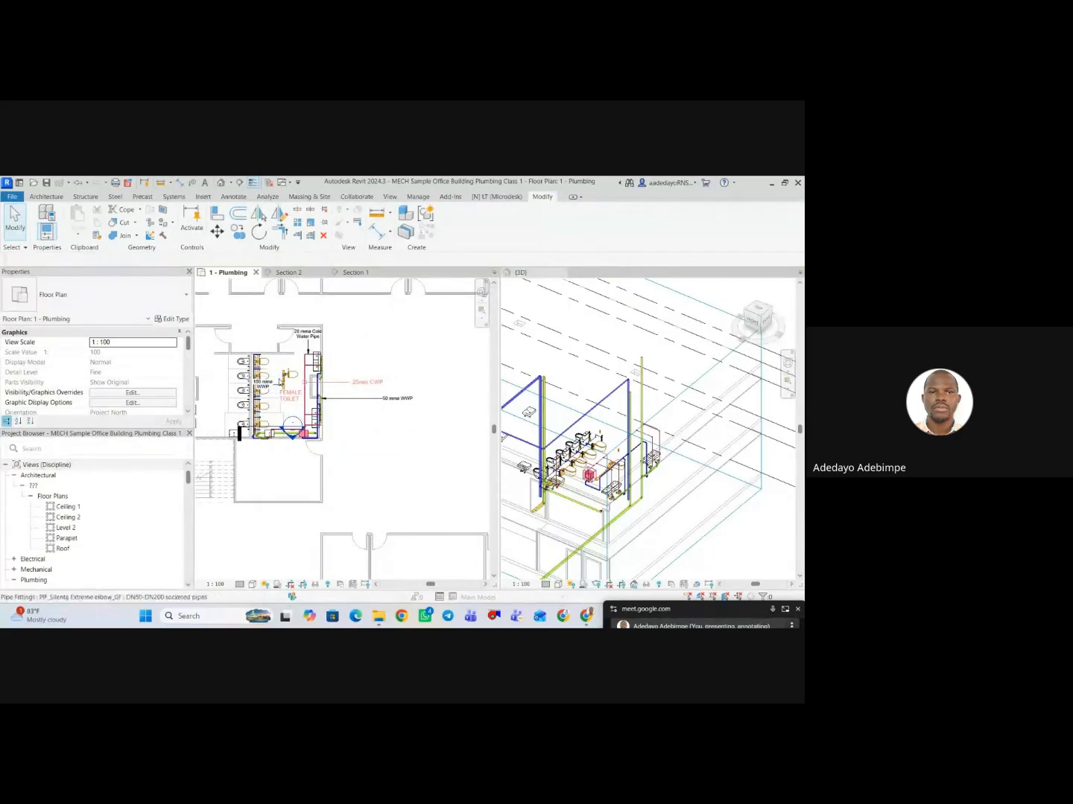
Delete the 100 mm WWP tag beside the row of toilets in the female toilet.
left_click(283, 375)
scroll(271, 396, "up", 2)
left_click(277, 403)
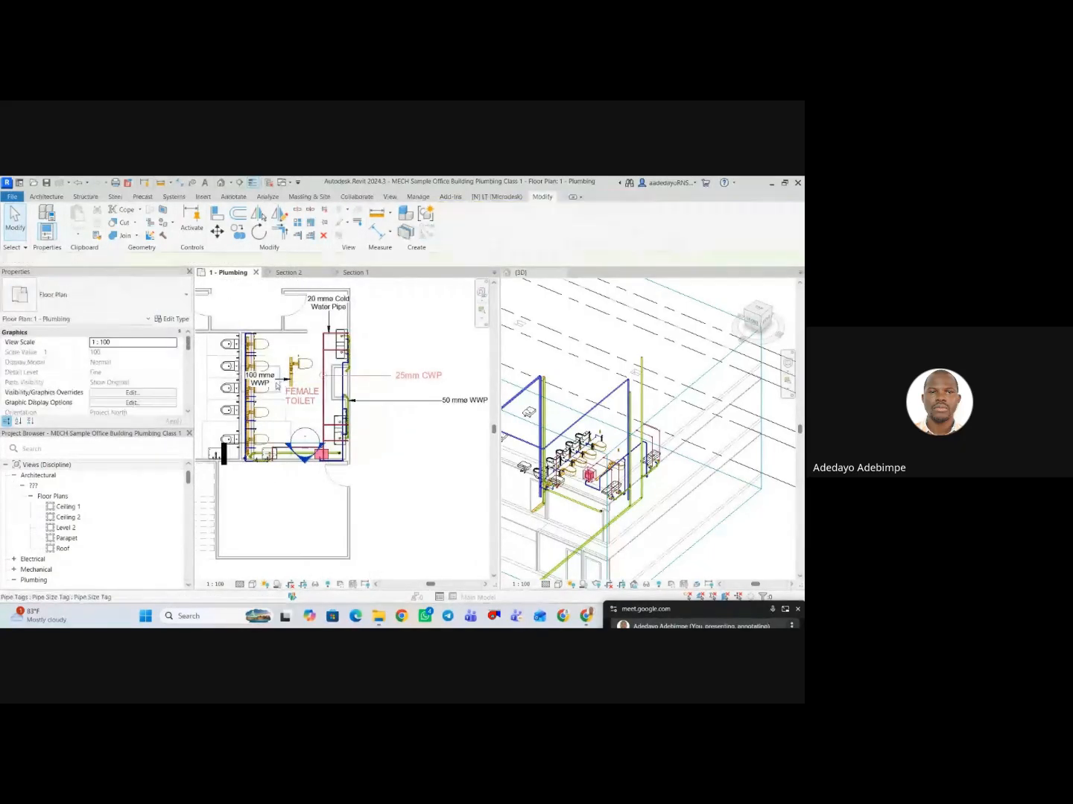
scroll(268, 392, "up", 1)
left_click(258, 383)
key("Delete")
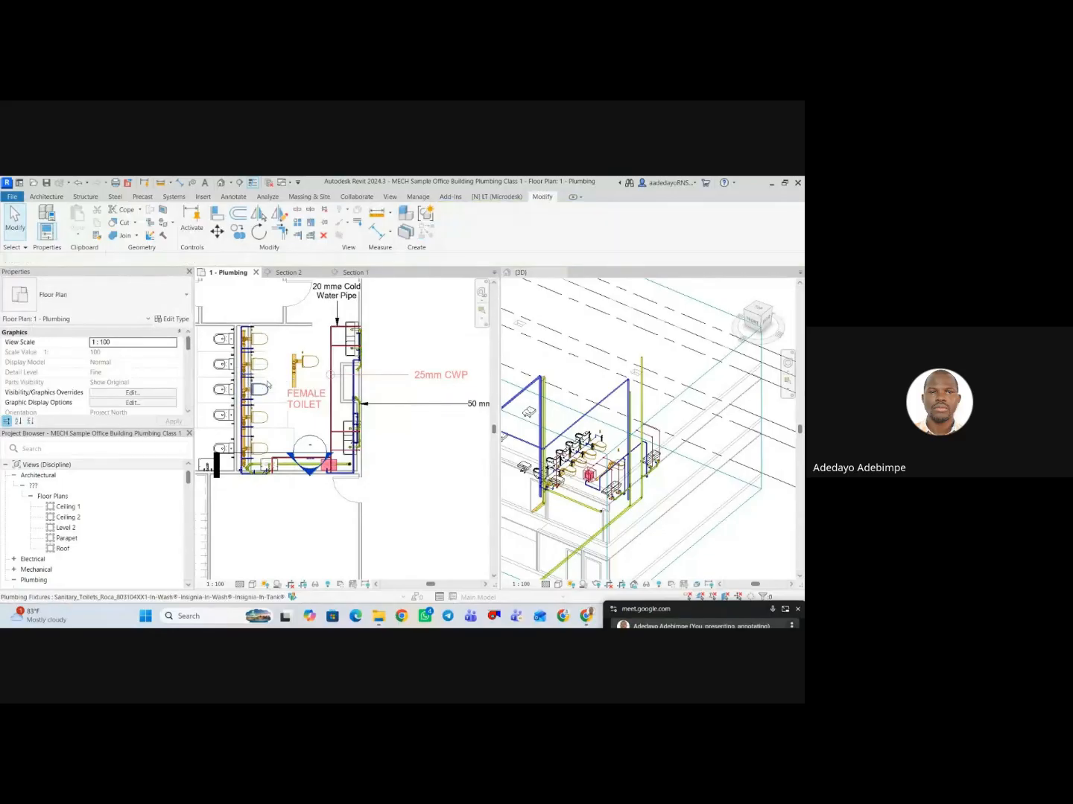
scroll(264, 395, "down", 2)
scroll(286, 428, "up", 2)
mouse_move(322, 415)
middle_mouse_down()
mouse_move(287, 428)
mouse_move(311, 425)
middle_mouse_up()
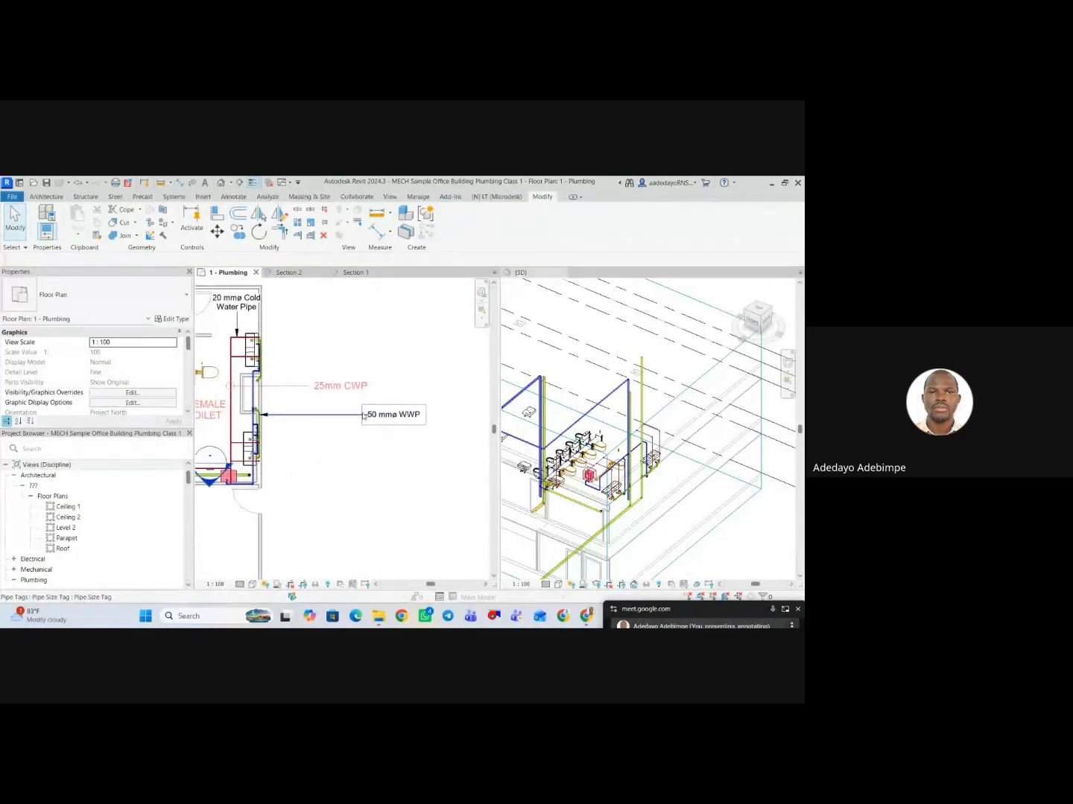
scroll(366, 416, "down", 1)
Tag the 20 mm cold water branch pipe at the female toilet's lower washbasins by category, with a leader.
left_click(299, 391)
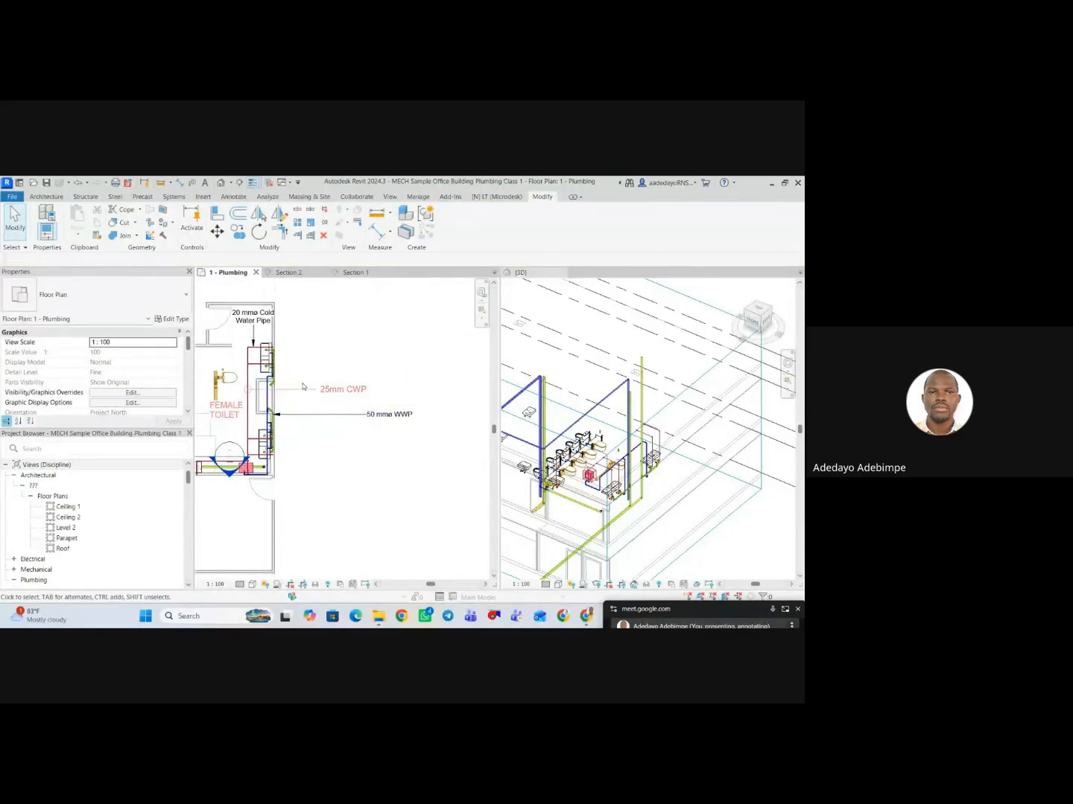
key("t")
key("g")
left_click(251, 385)
middle_click_drag(254, 446, 260, 404)
scroll(258, 405, "up", 4)
scroll(258, 404, "up", 2)
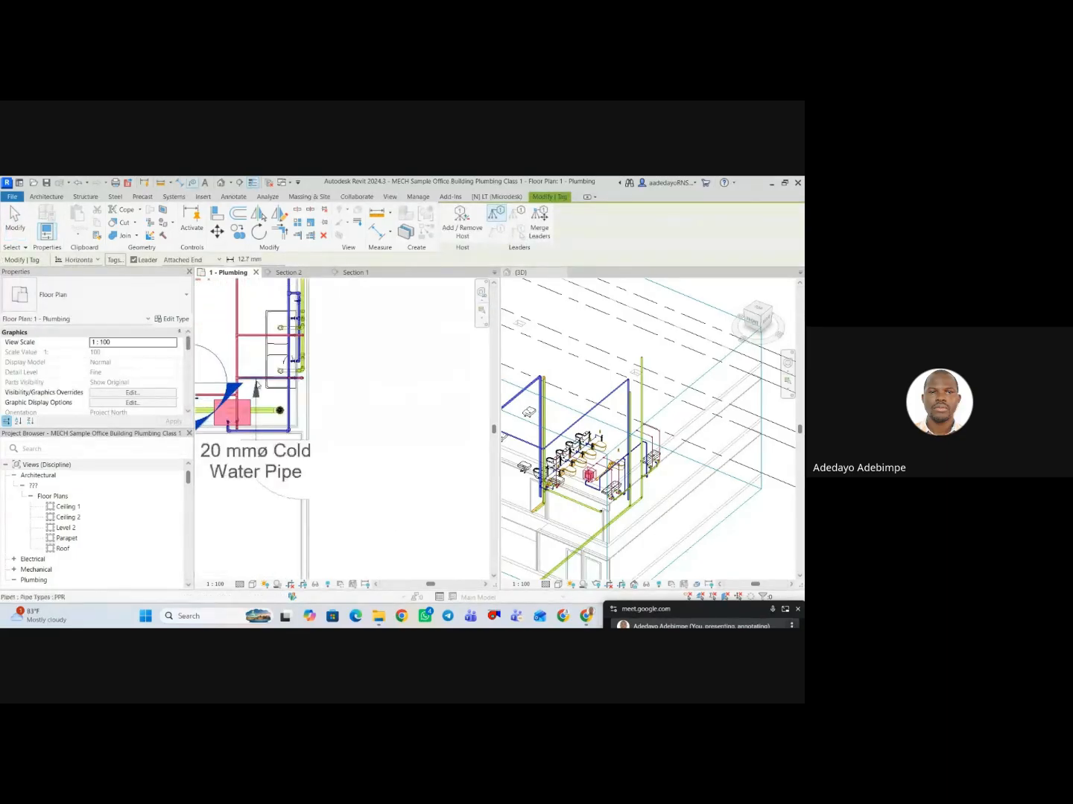
left_click(257, 379)
scroll(257, 389, "down", 3)
scroll(275, 459, "down", 2)
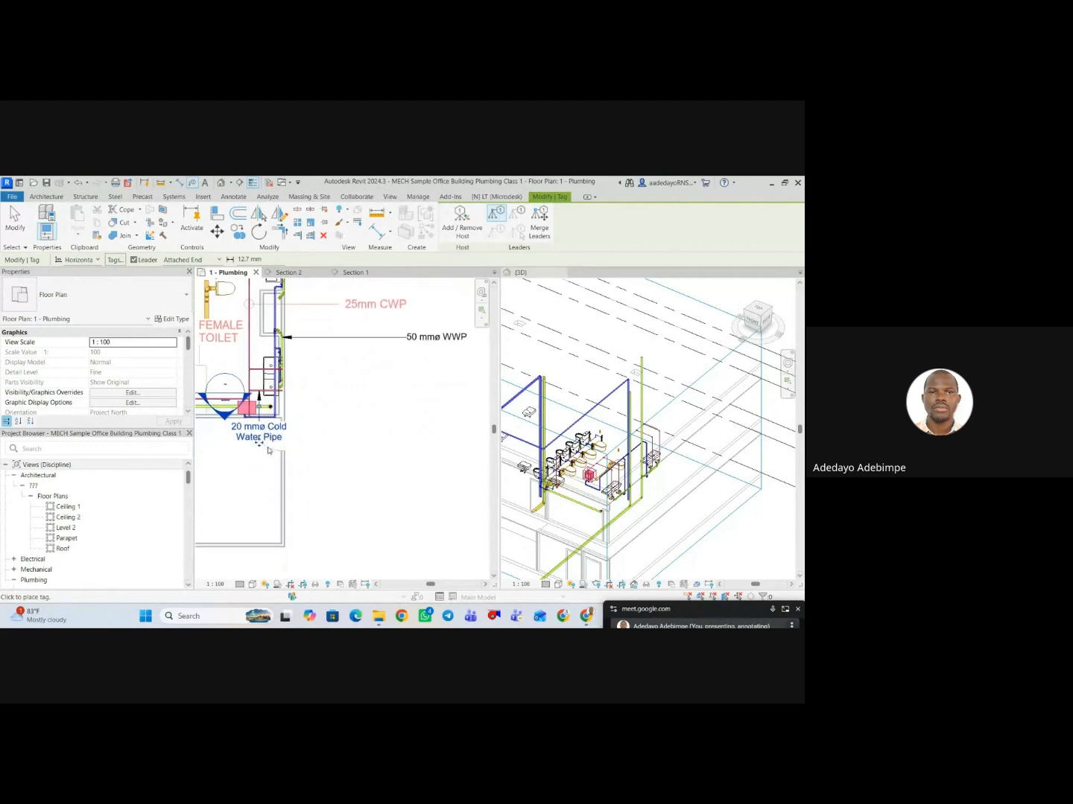
Move the new 20 mm pipe tag outside the toilet's outer wall and finish tagging without loading a floor tag.
left_click_drag(262, 446, 400, 443)
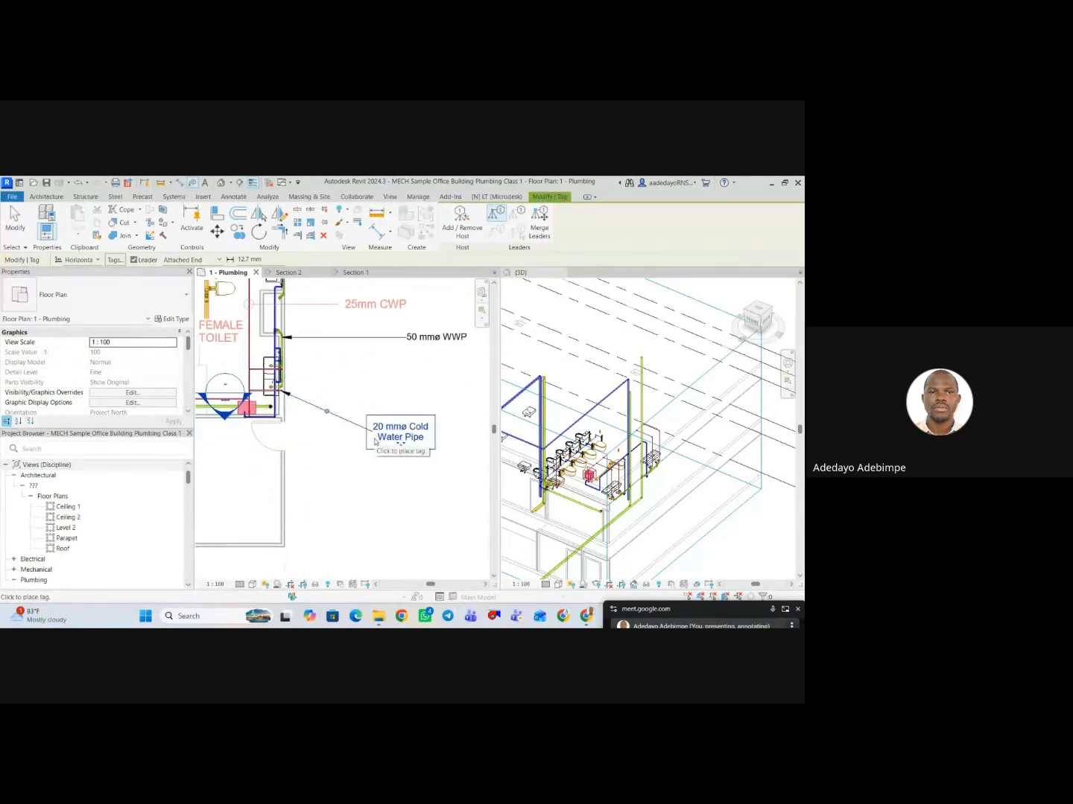
left_click(361, 476)
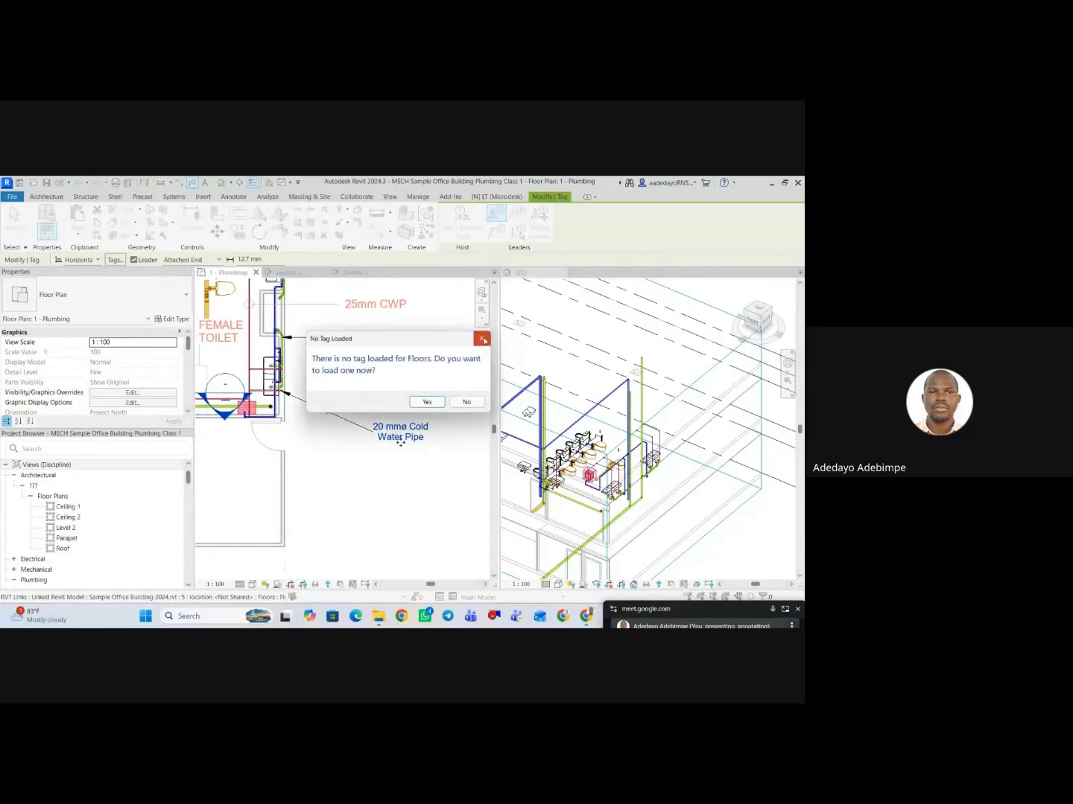
left_click(483, 340)
left_click(352, 426)
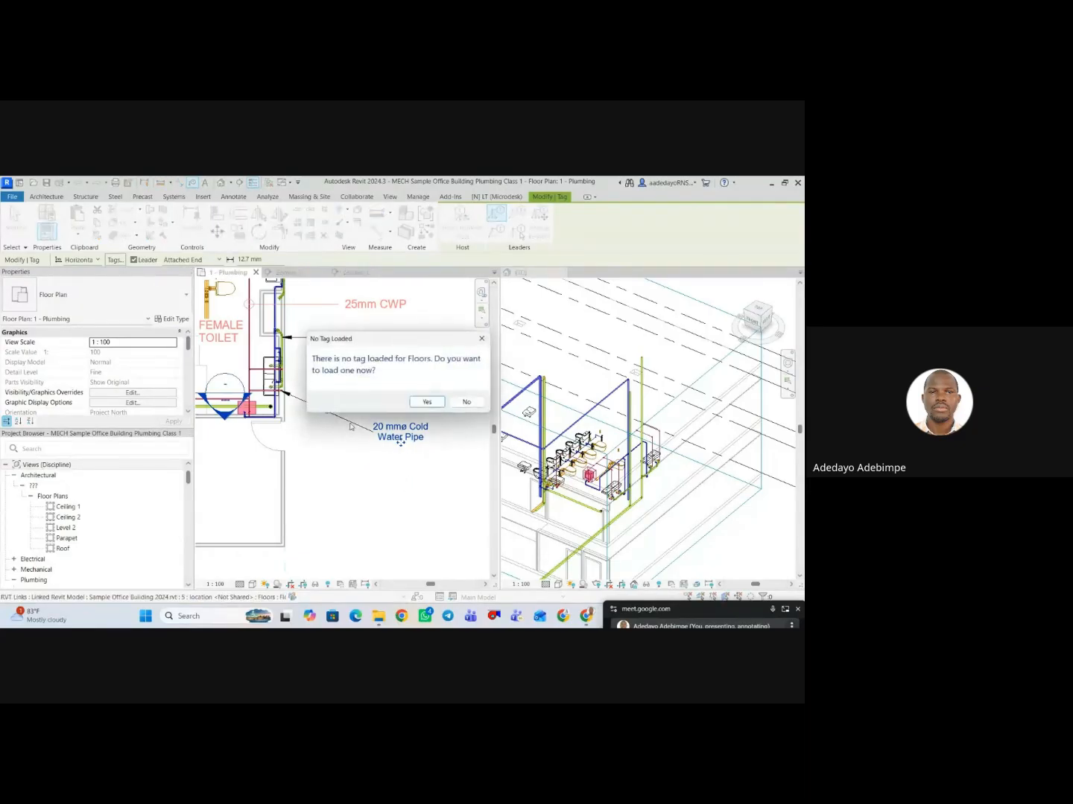
left_click(482, 339)
scroll(338, 461, "down", 2)
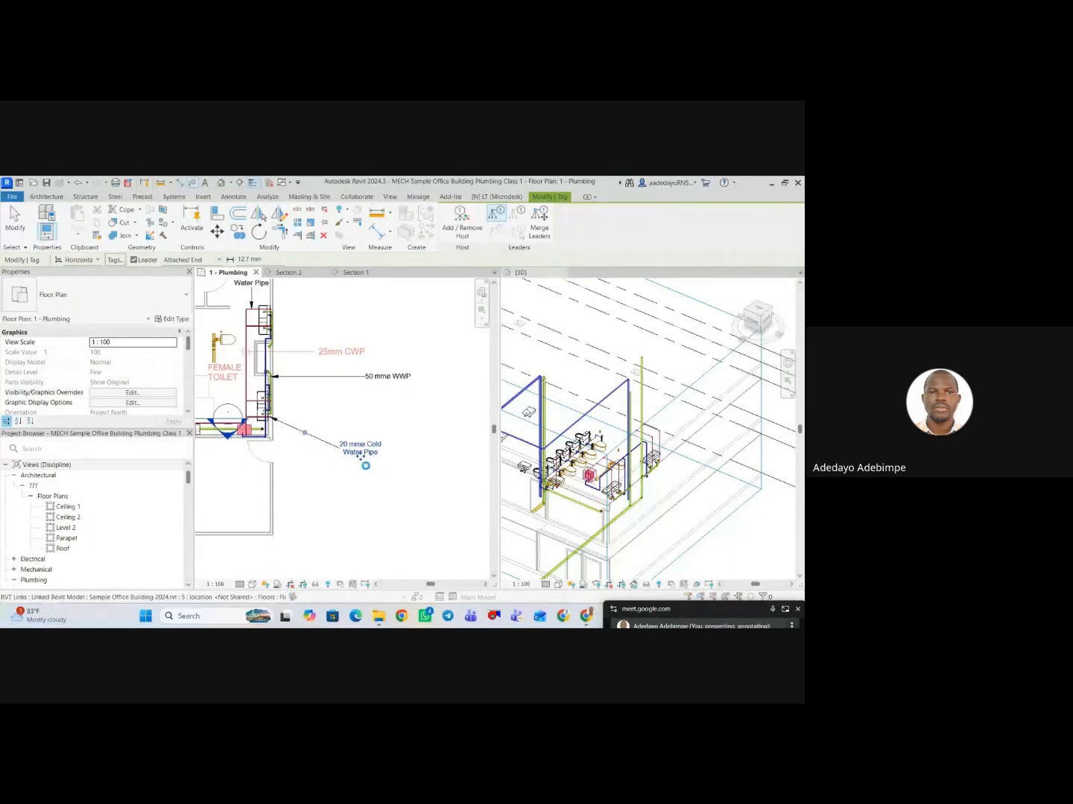
left_click(342, 473)
key("Escape")
key("Escape")
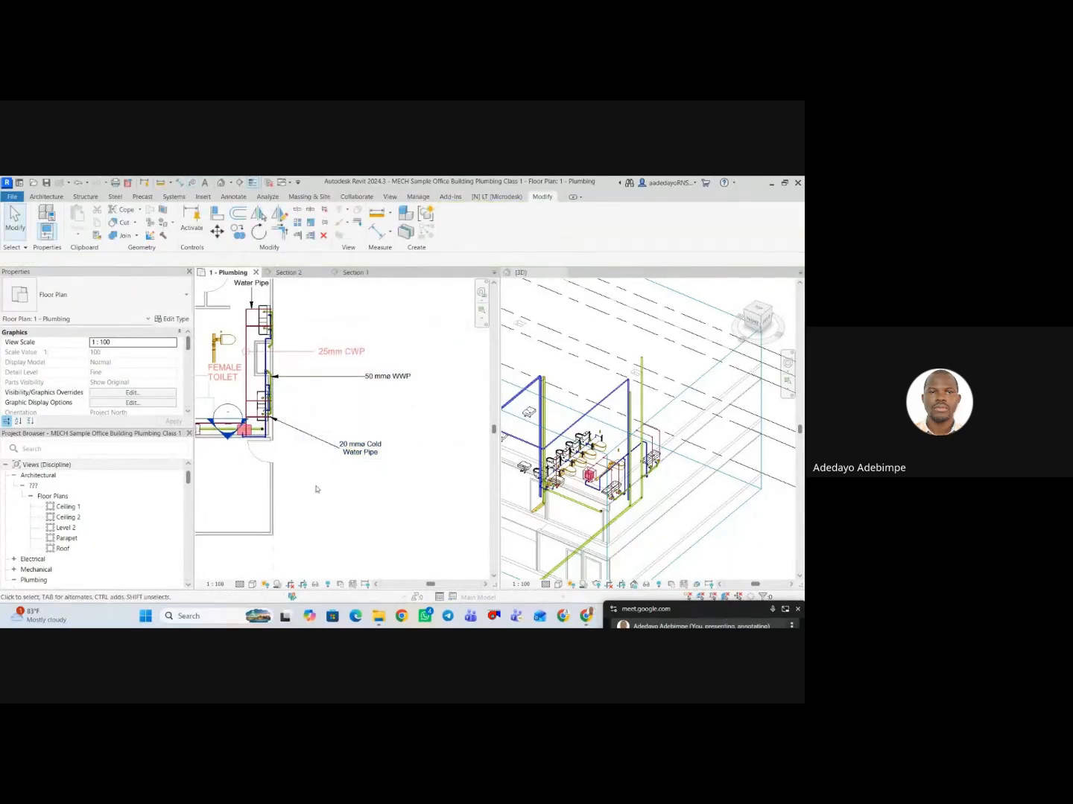
Change the Description of the PPR pipe type to CWP.
scroll(259, 422, "up", 3)
left_click(288, 450)
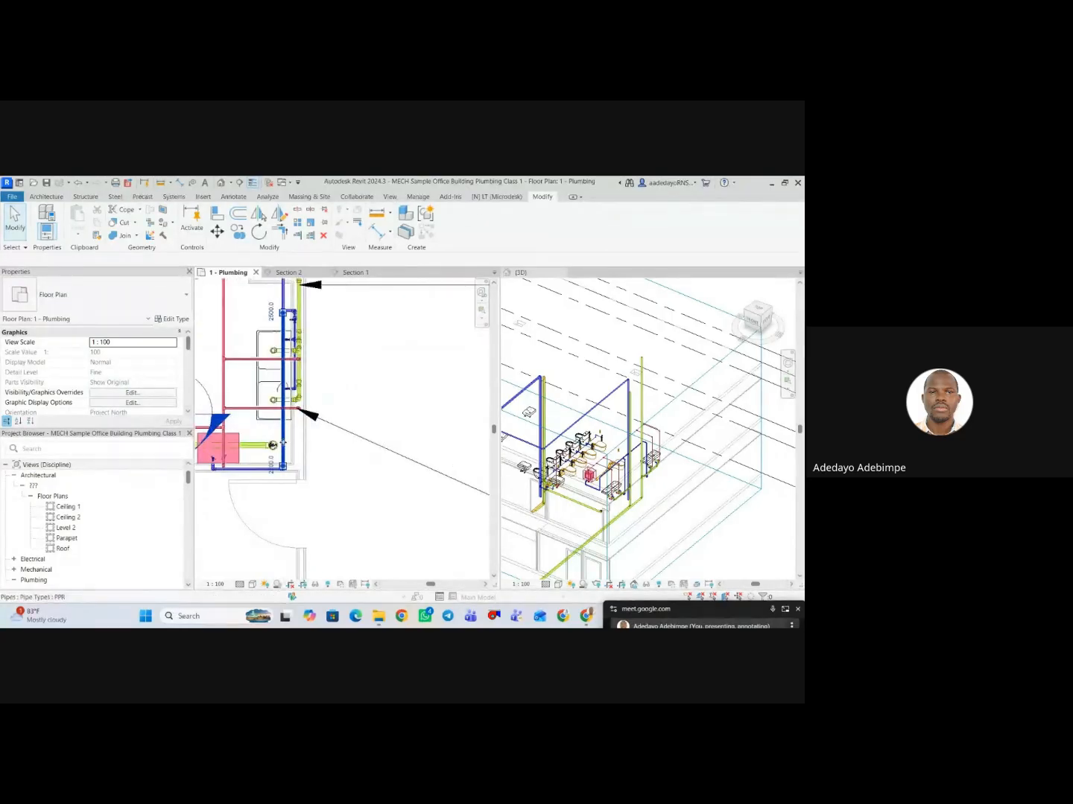
left_click(172, 319)
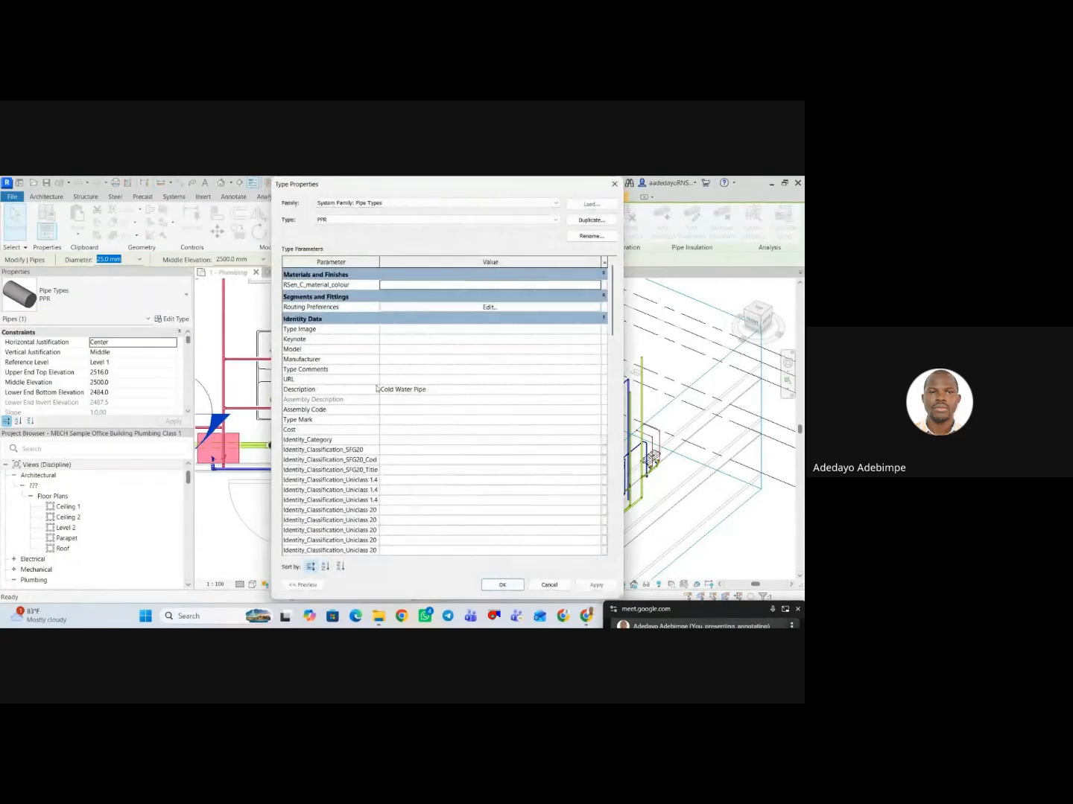
left_click(432, 391)
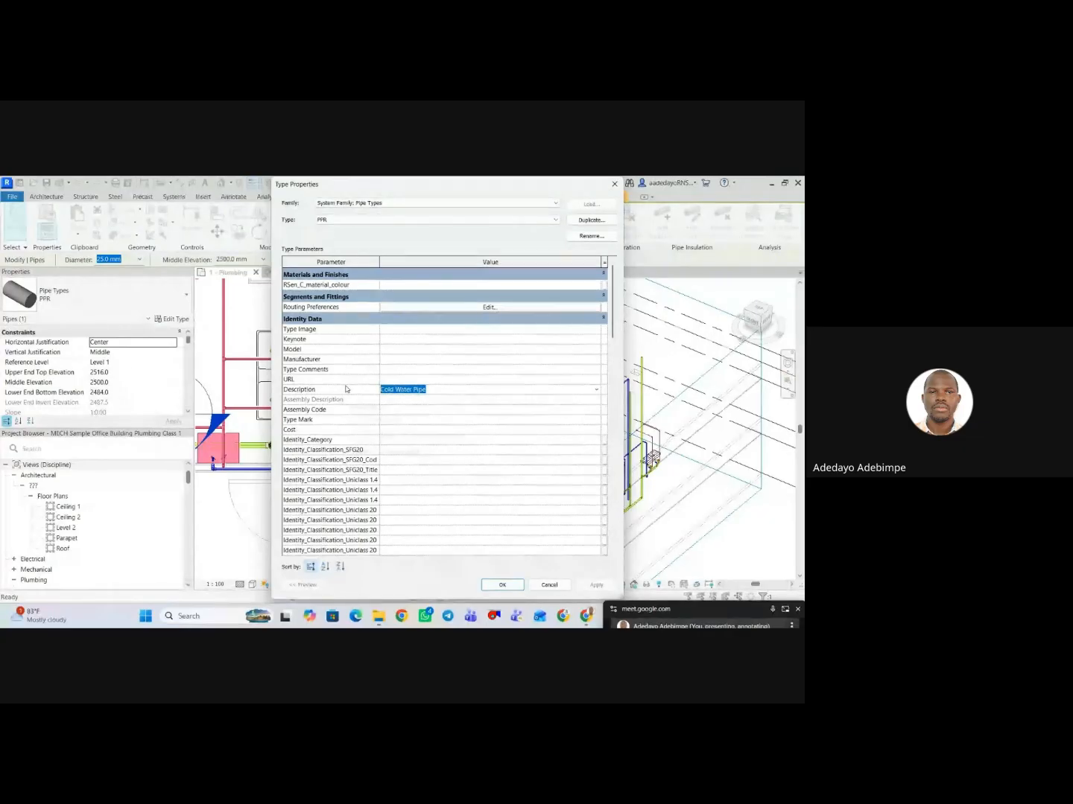
type("CWP")
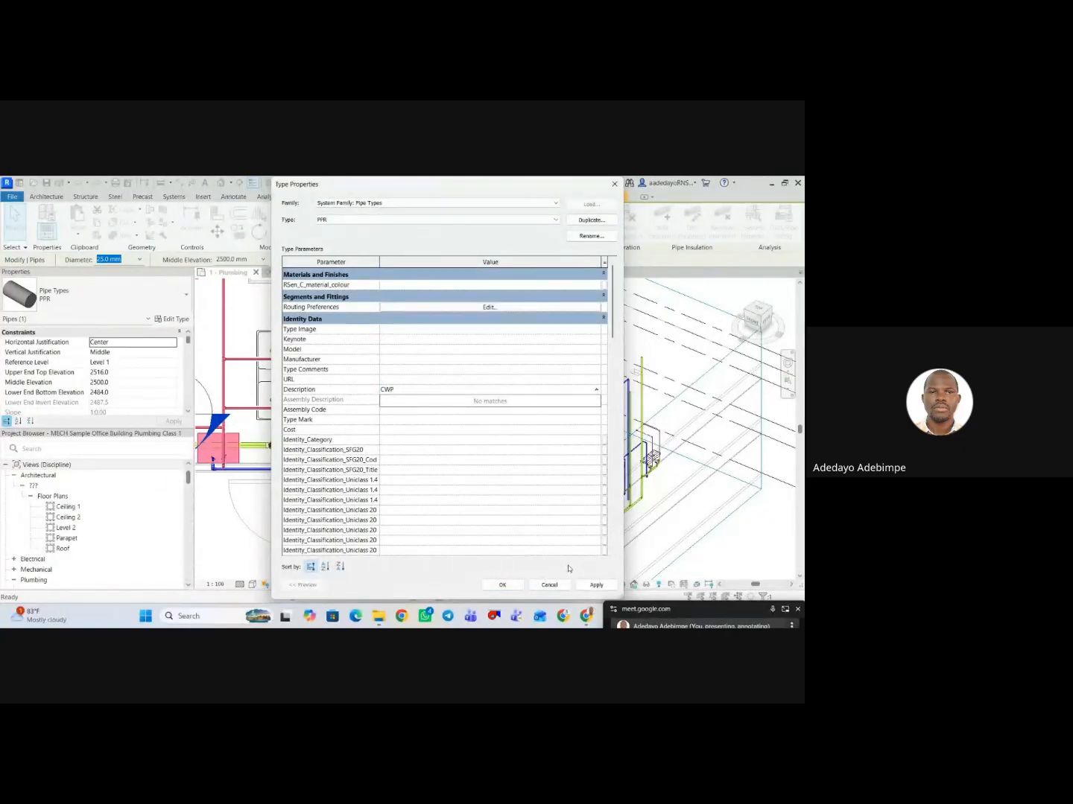
left_click(596, 586)
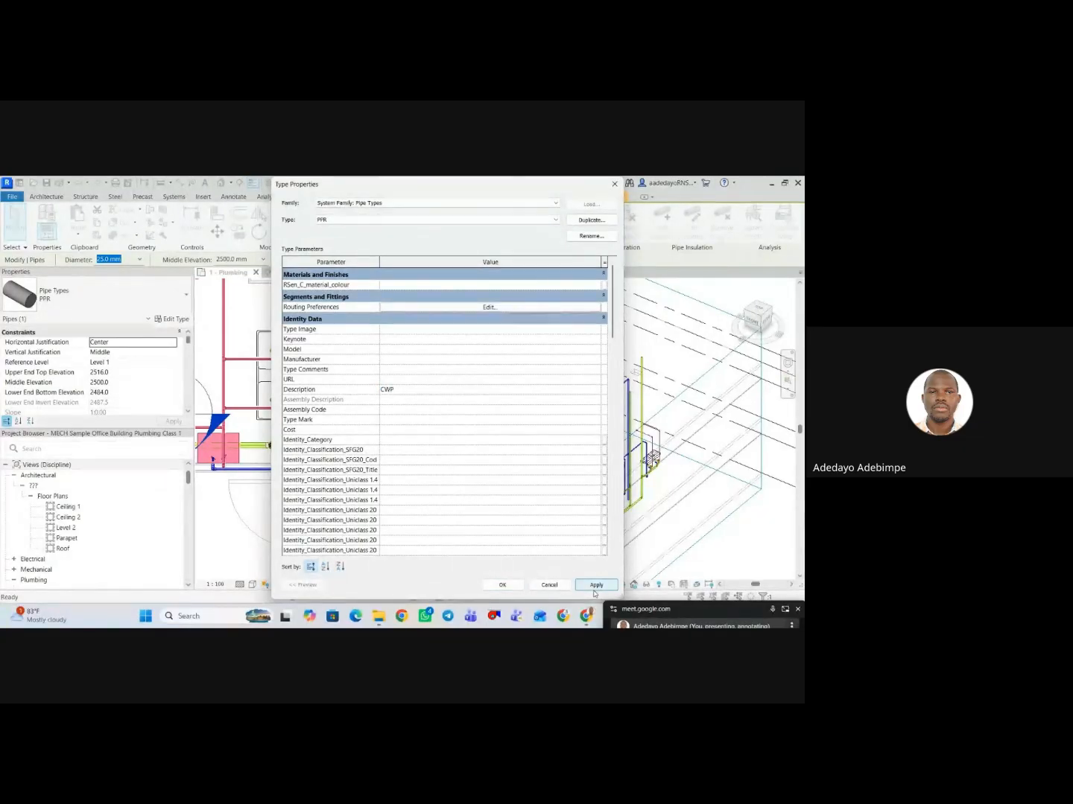
left_click(500, 585)
scroll(347, 490, "up", 5)
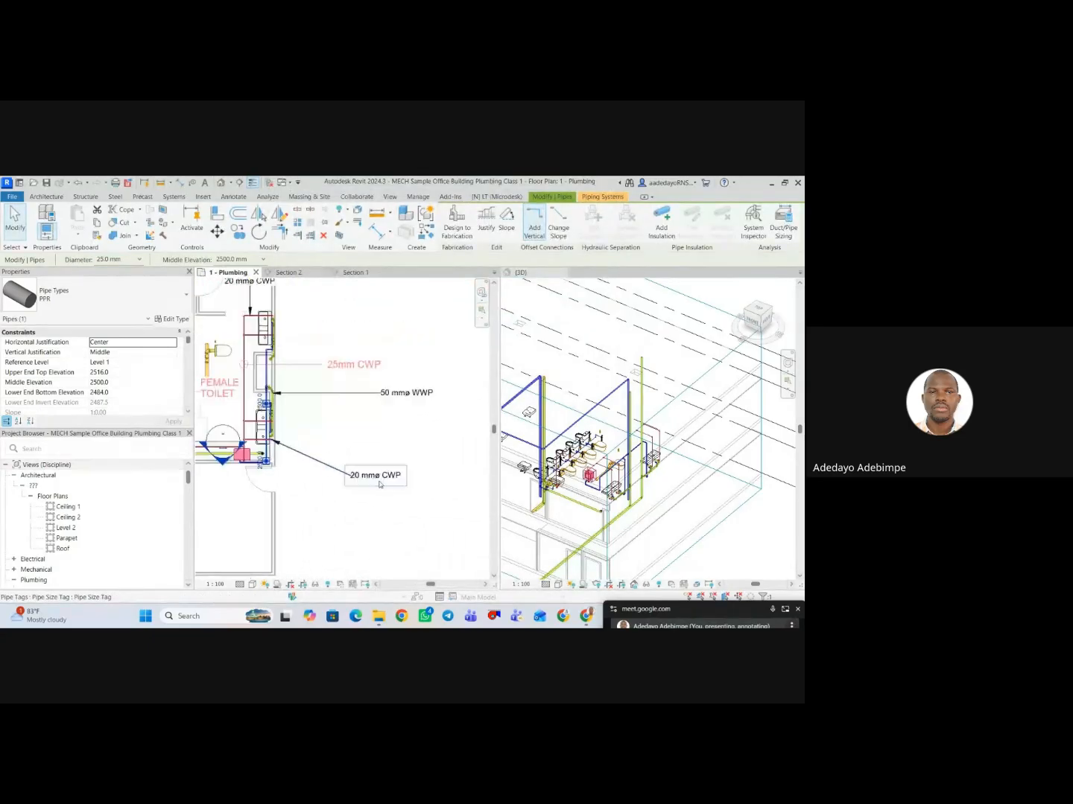
Shift the 20 mm CWP tag outside the wall further from it and bend its leader into a horizontal landing.
left_click_drag(379, 484, 398, 483)
mouse_move(326, 458)
left_mouse_down()
mouse_move(325, 480)
mouse_move(334, 476)
left_mouse_up()
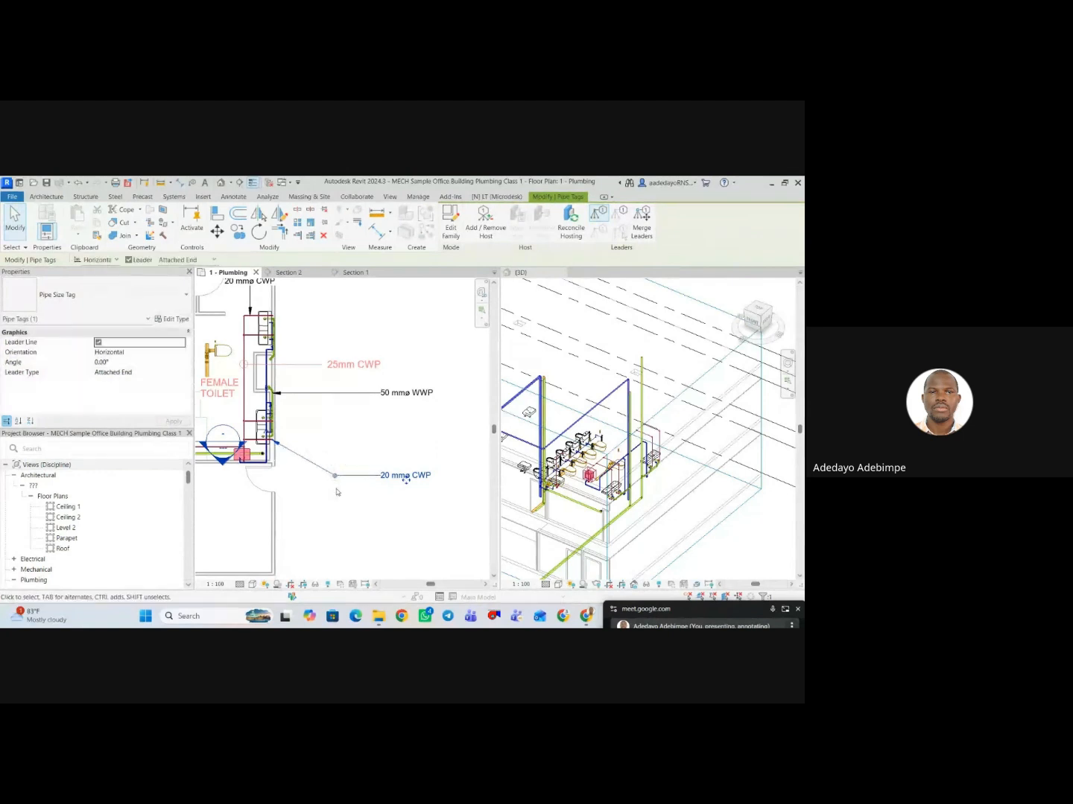
left_click(319, 481)
scroll(333, 489, "down", 3)
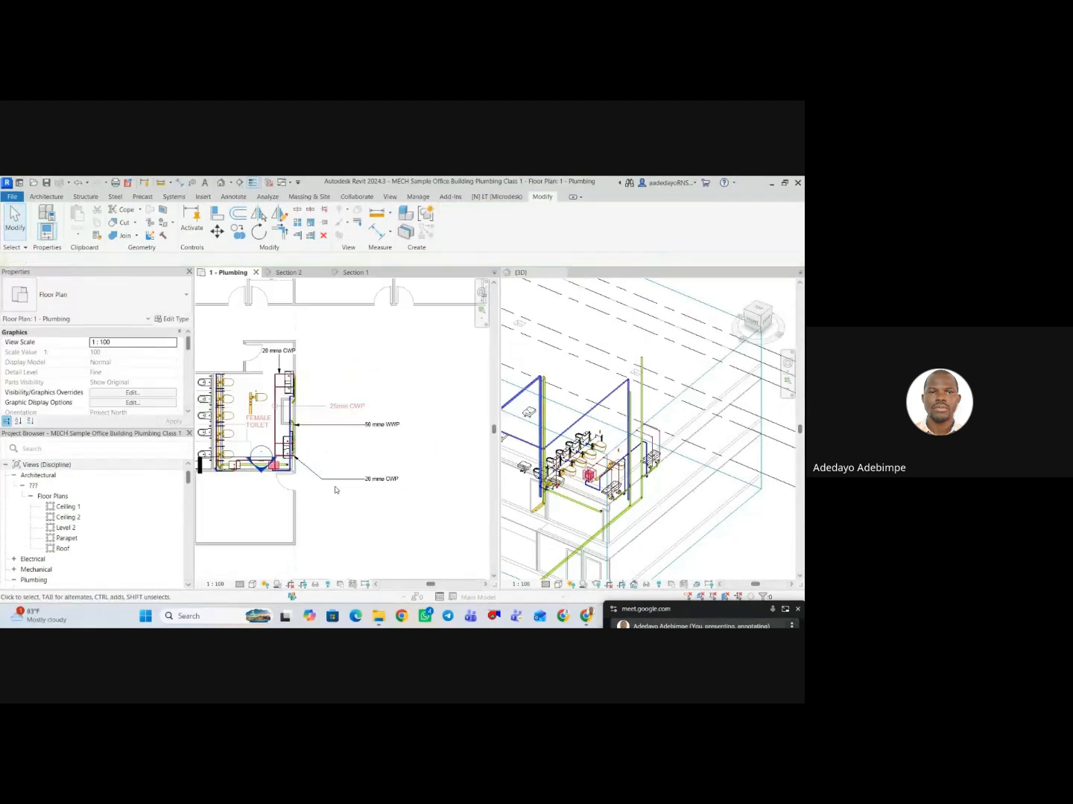
Move the 25mm CWP text note up and away from the wall, clear of the 50 mm WWP tag.
left_click(353, 409)
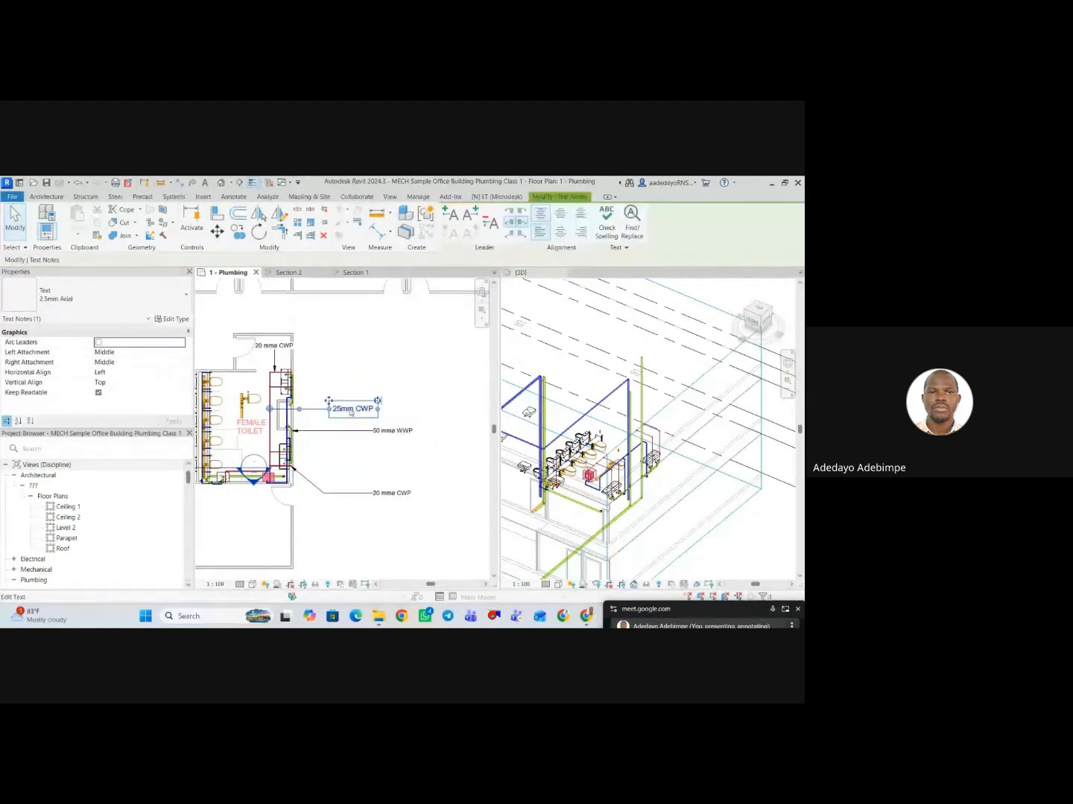
left_click_drag(329, 401, 373, 341)
left_click(388, 407)
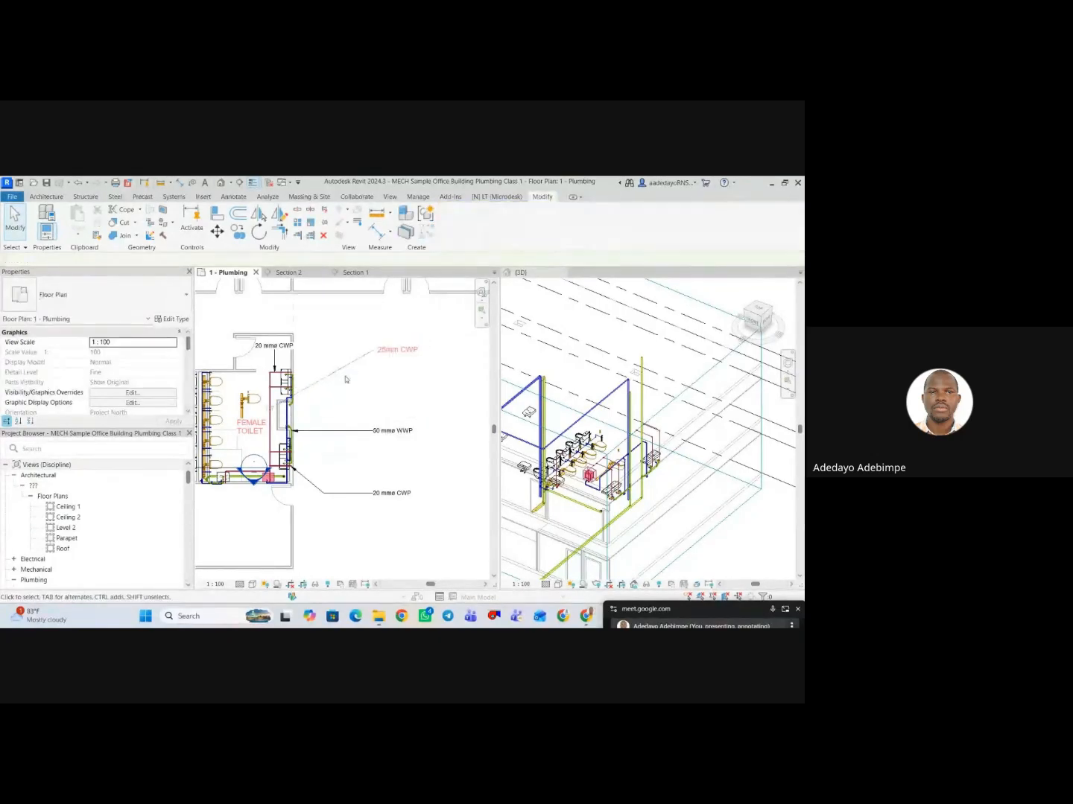
left_click(345, 371)
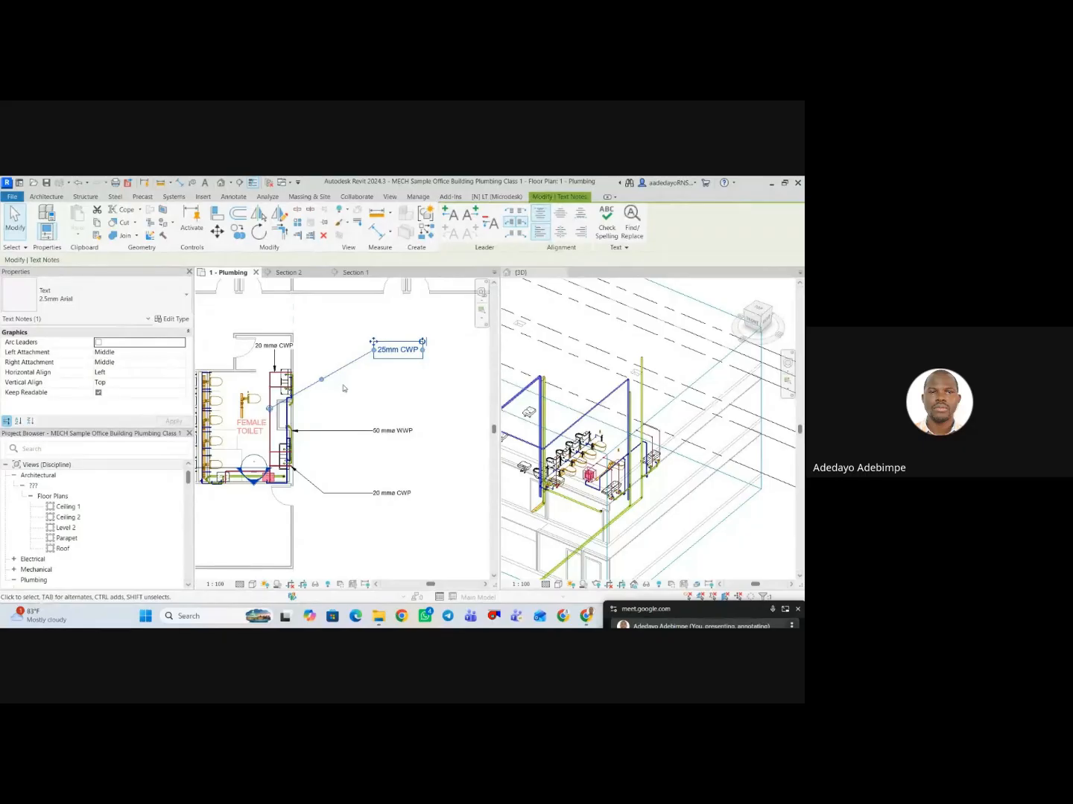
left_click(339, 431)
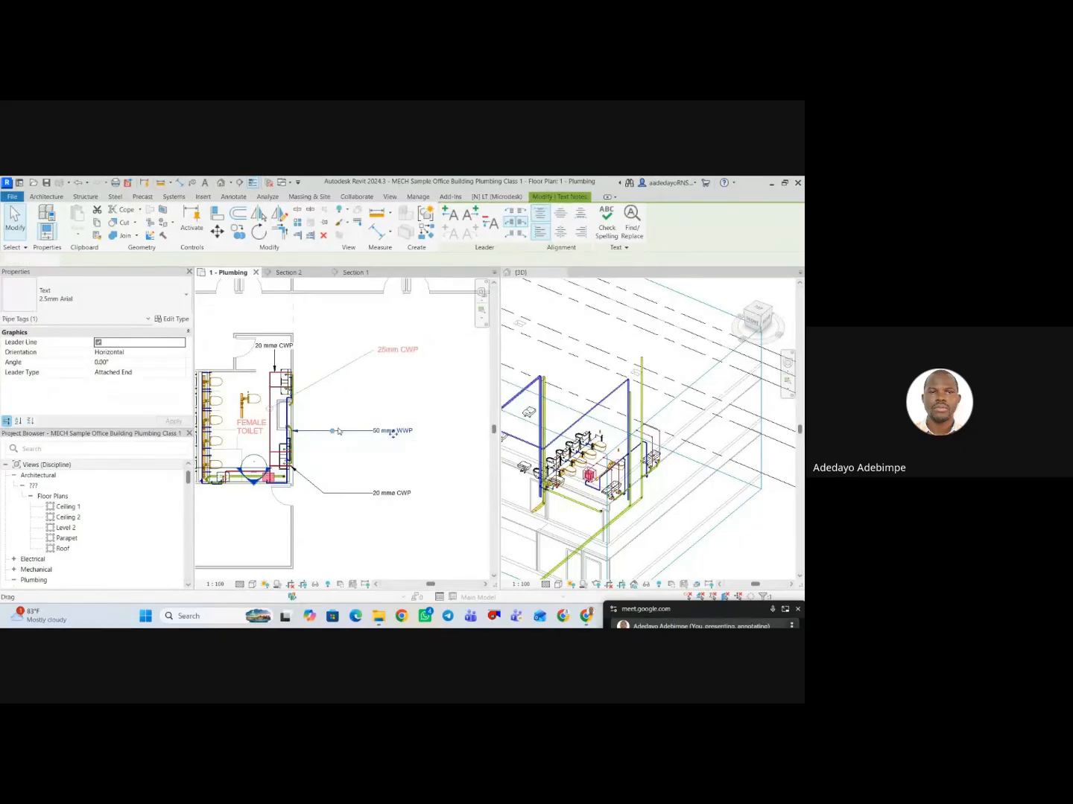
left_click(378, 568)
Try a 1:50 view scale on the plumbing floor plan and undo the scale change.
left_click(215, 584)
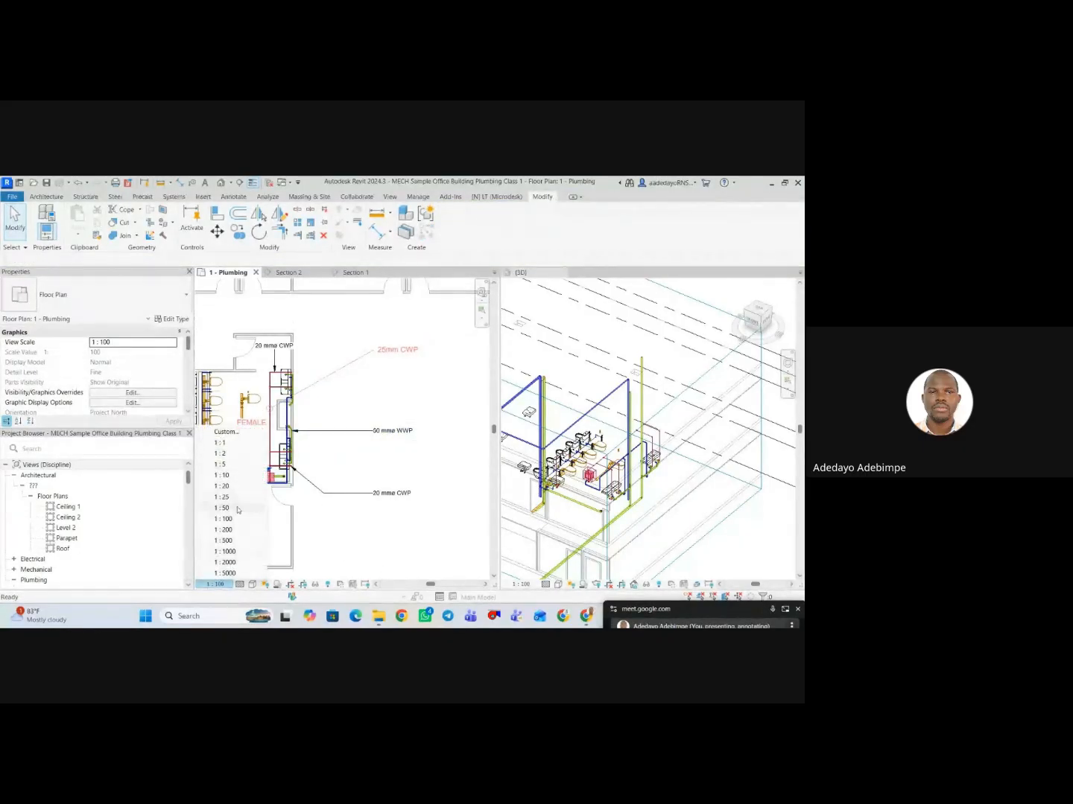
left_click(225, 507)
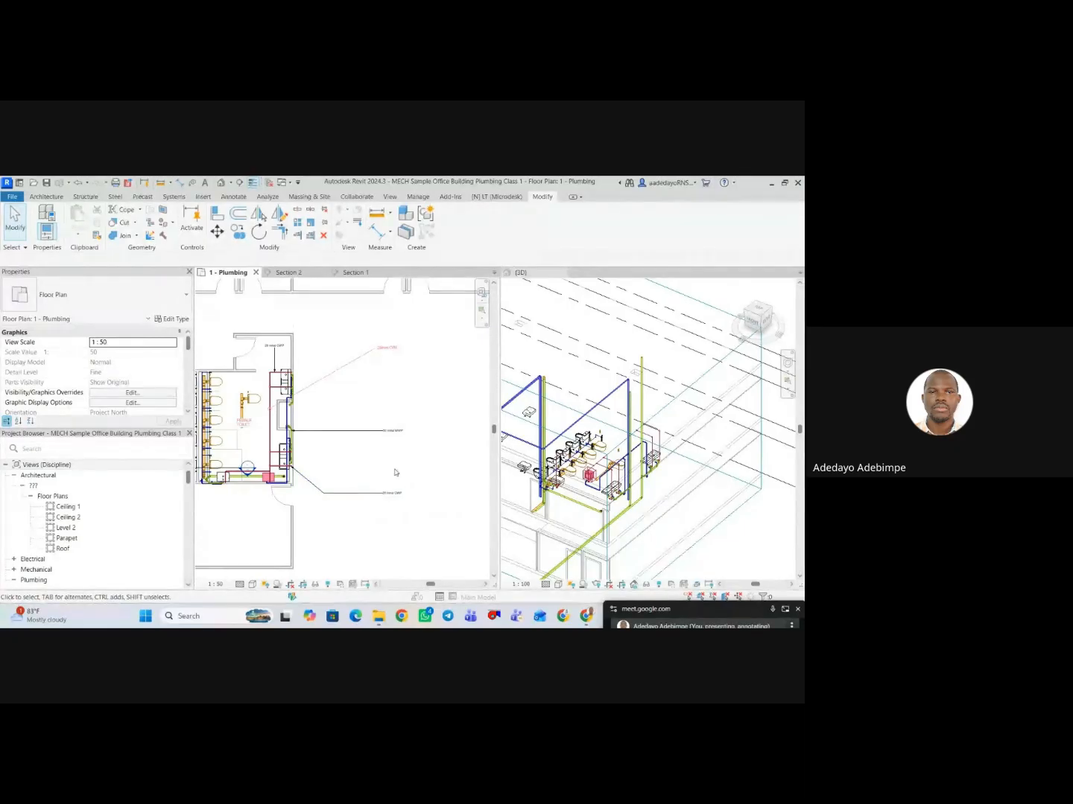
key("ctrl+z")
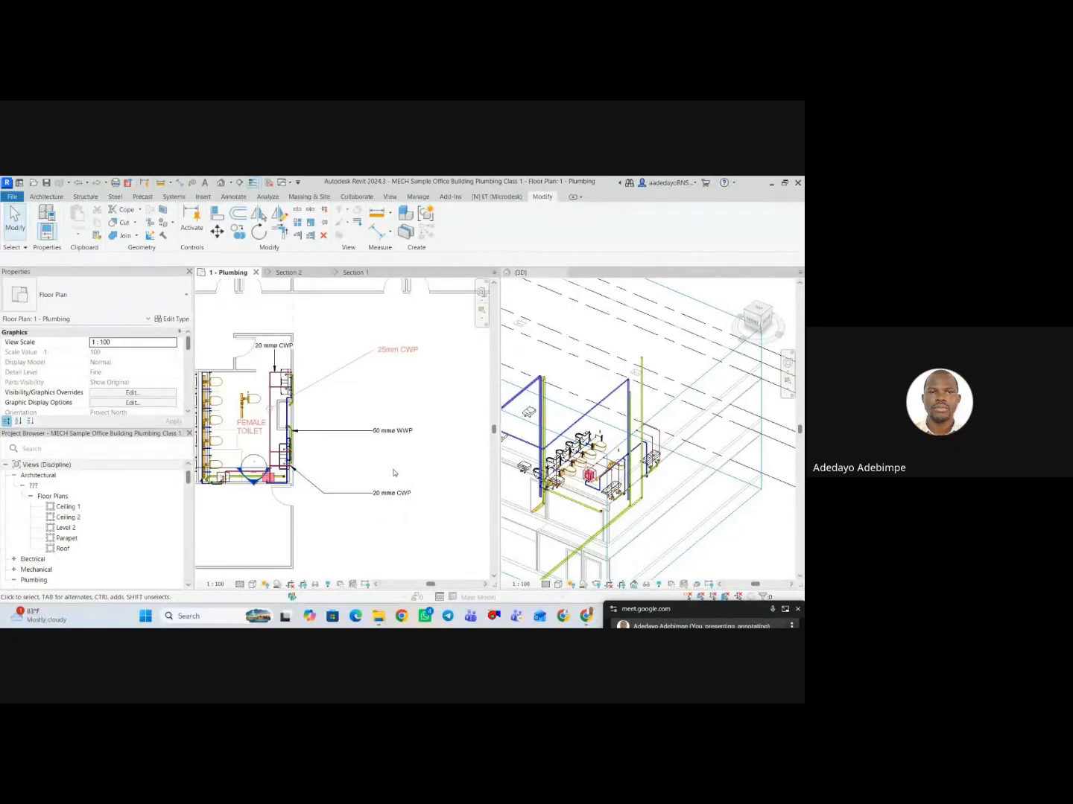
scroll(349, 446, "down", 2)
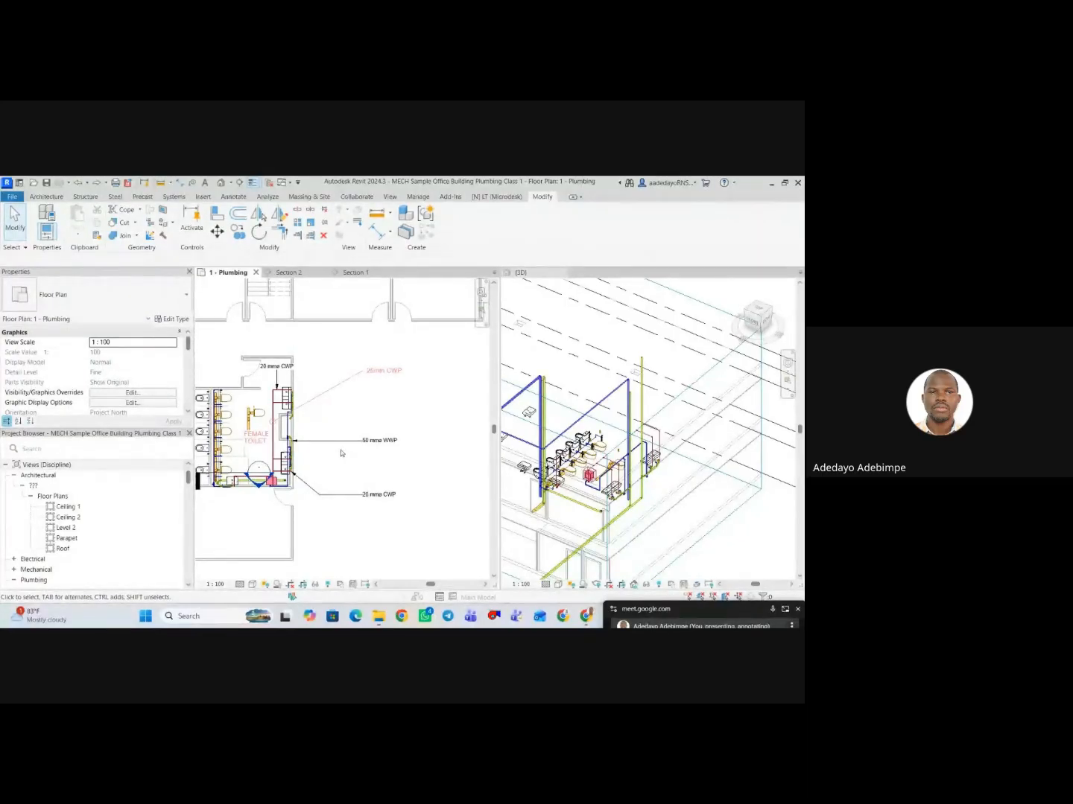
Move the 20 mm CWP tag above the female toilet outside the wall, with its leader bent toward a horizontal landing.
scroll(345, 448, "up", 3)
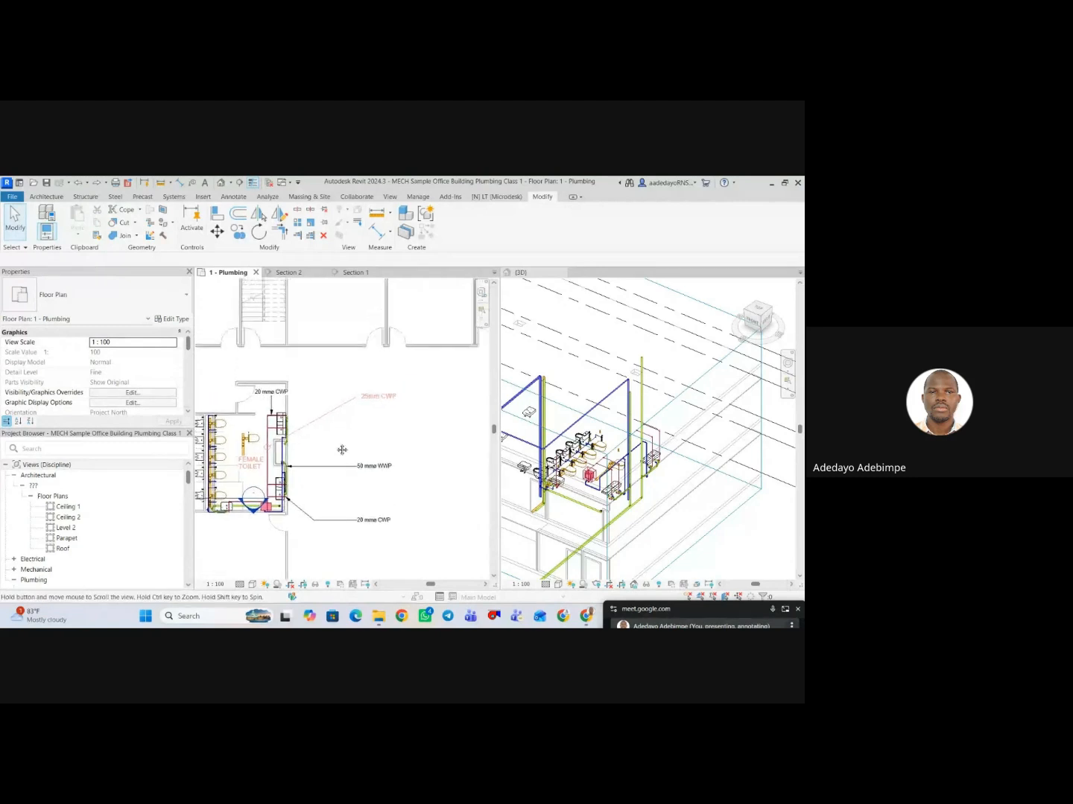
left_click(266, 393)
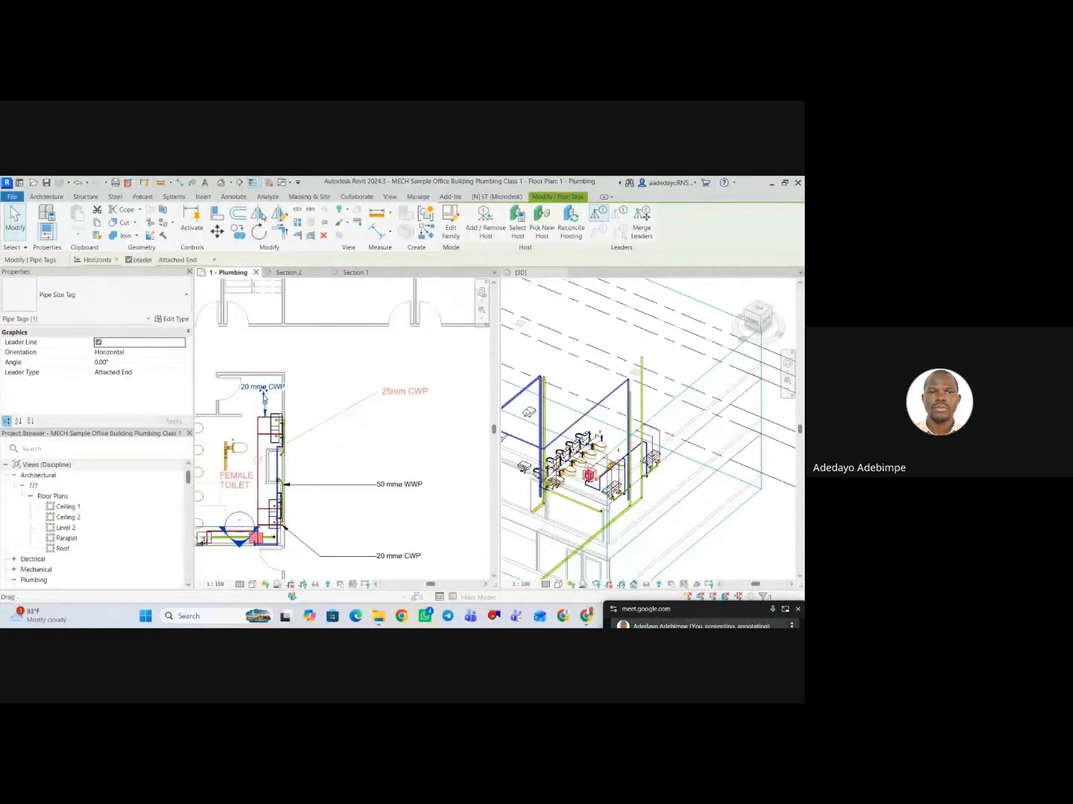
left_click_drag(264, 397, 377, 447)
Move the 25mm CWP text note down to just above the 50 mm WWP tag and change its text to 25mm HWP.
left_click(379, 387)
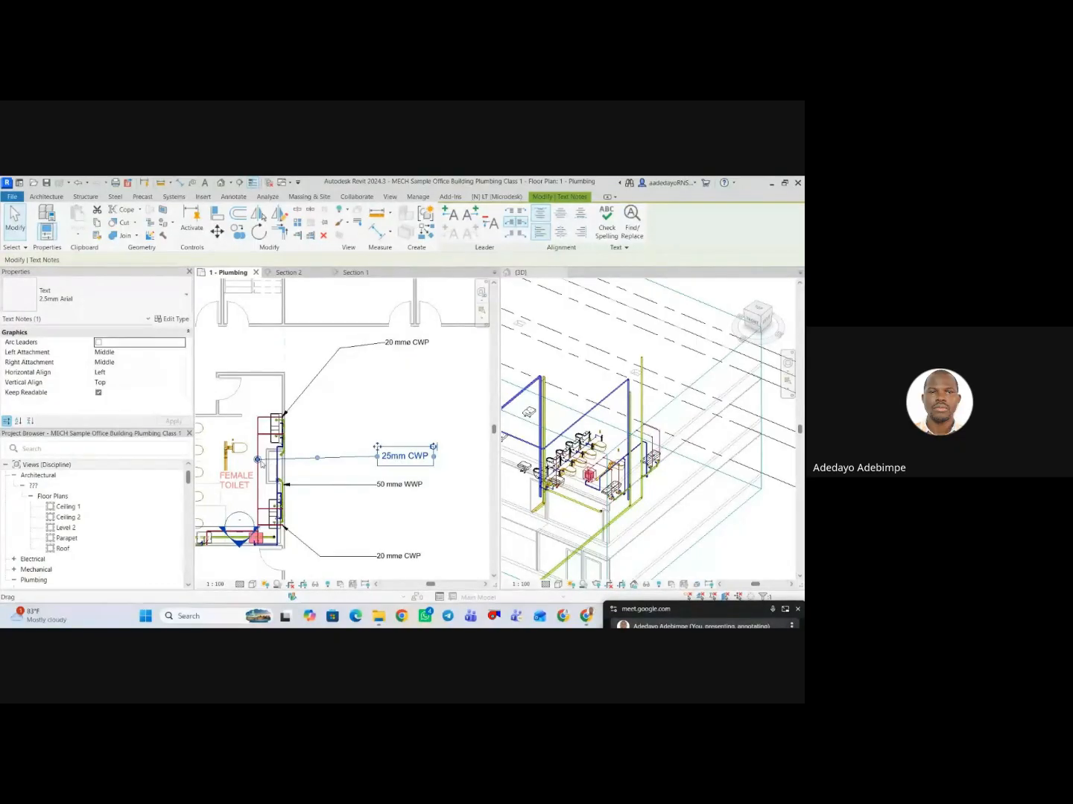
double_click(410, 458)
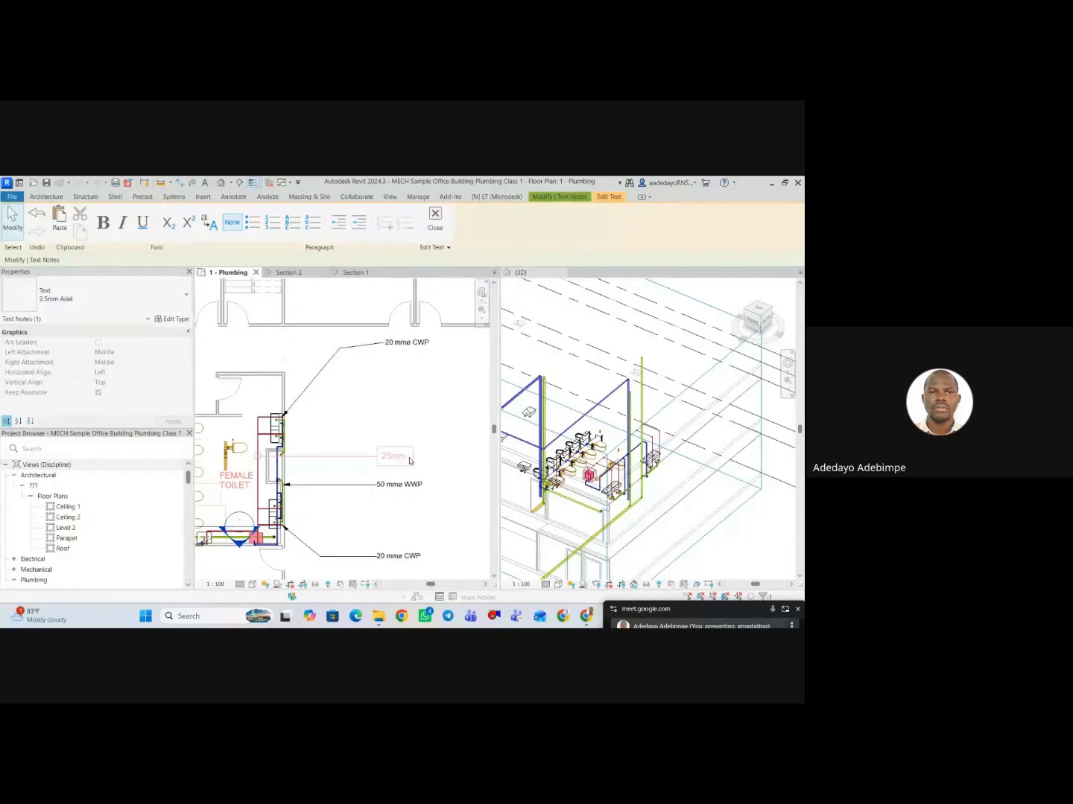
type("WW")
left_click(370, 399)
scroll(366, 394, "down", 3)
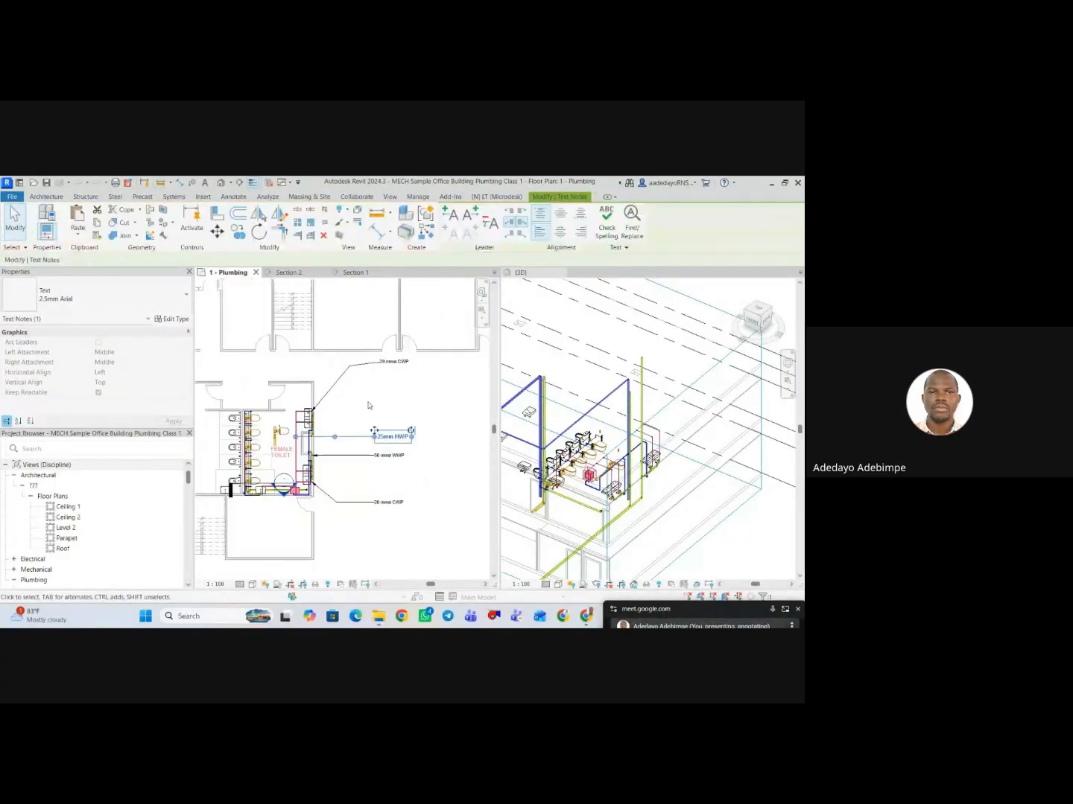
Lower the upper 20 mm CWP tag closer to the 25mm HWP note and realign its leader elbow with the tag.
left_click(359, 383)
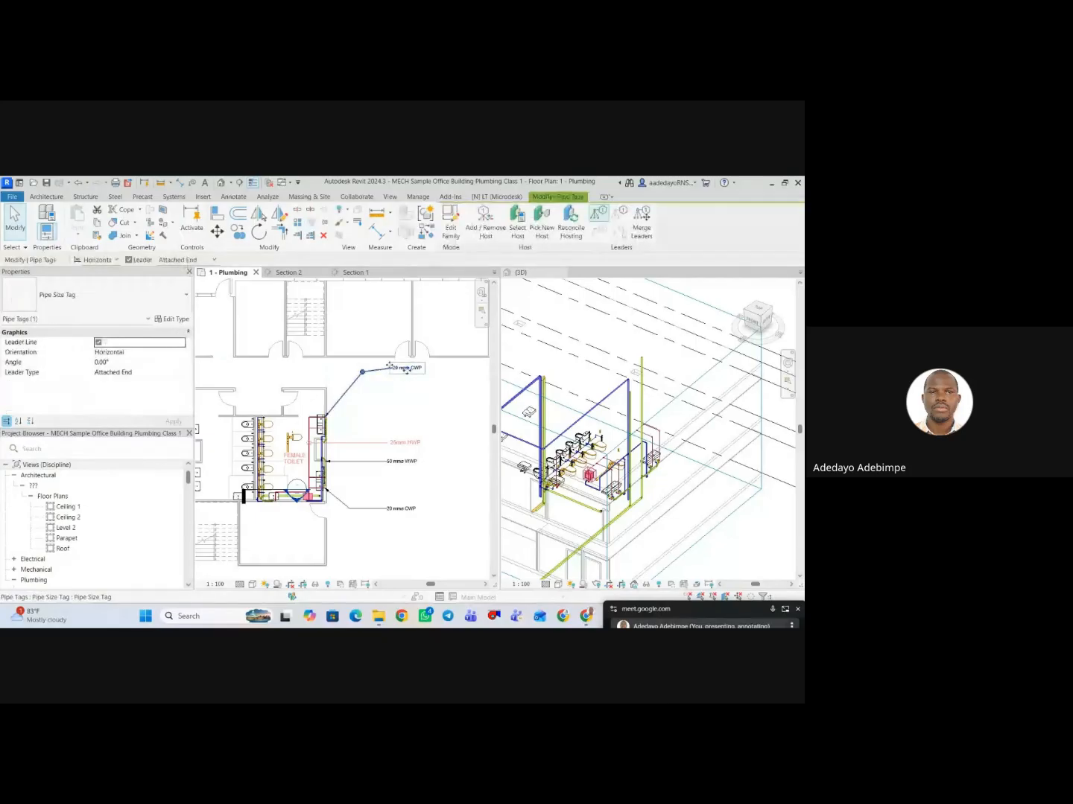
left_click_drag(407, 371, 402, 401)
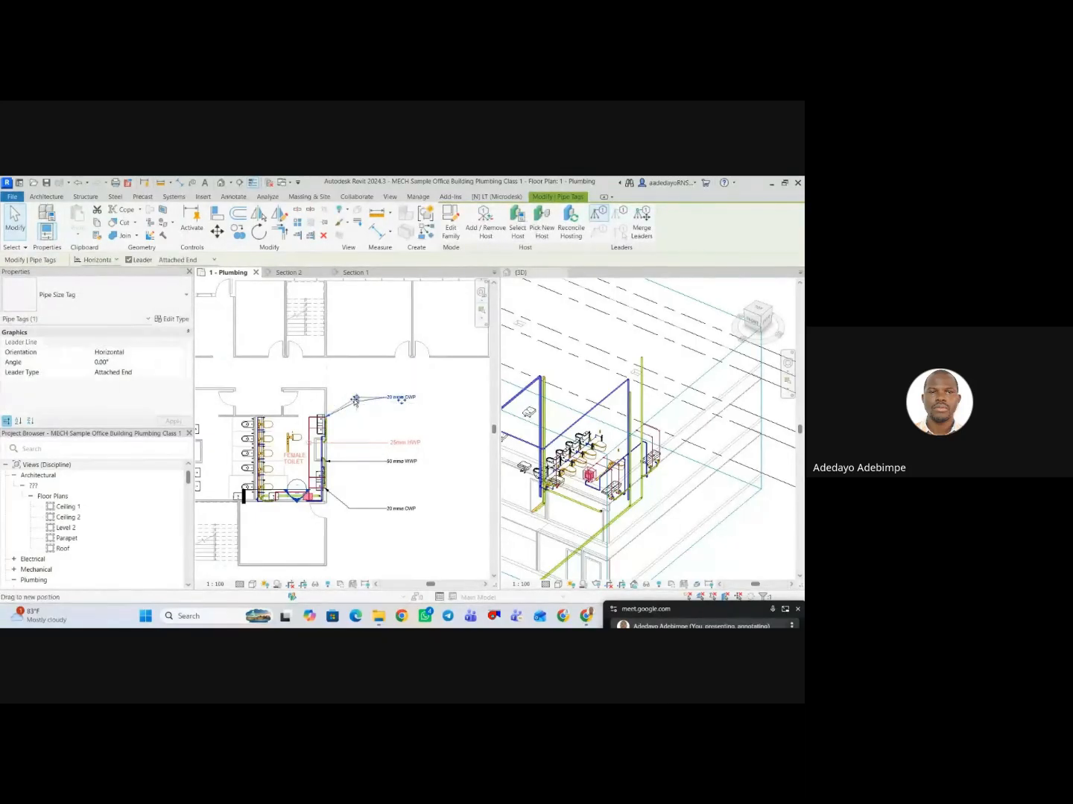
left_click(354, 403)
scroll(341, 395, "down", 2)
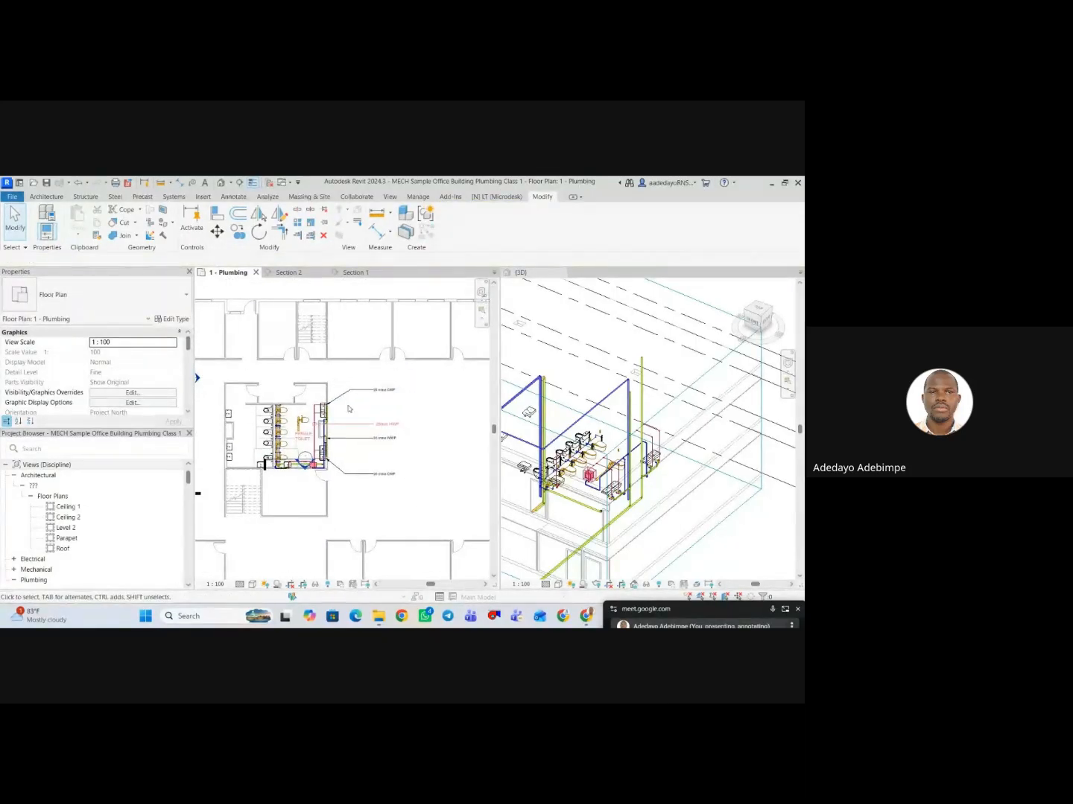
scroll(361, 436, "down", 2)
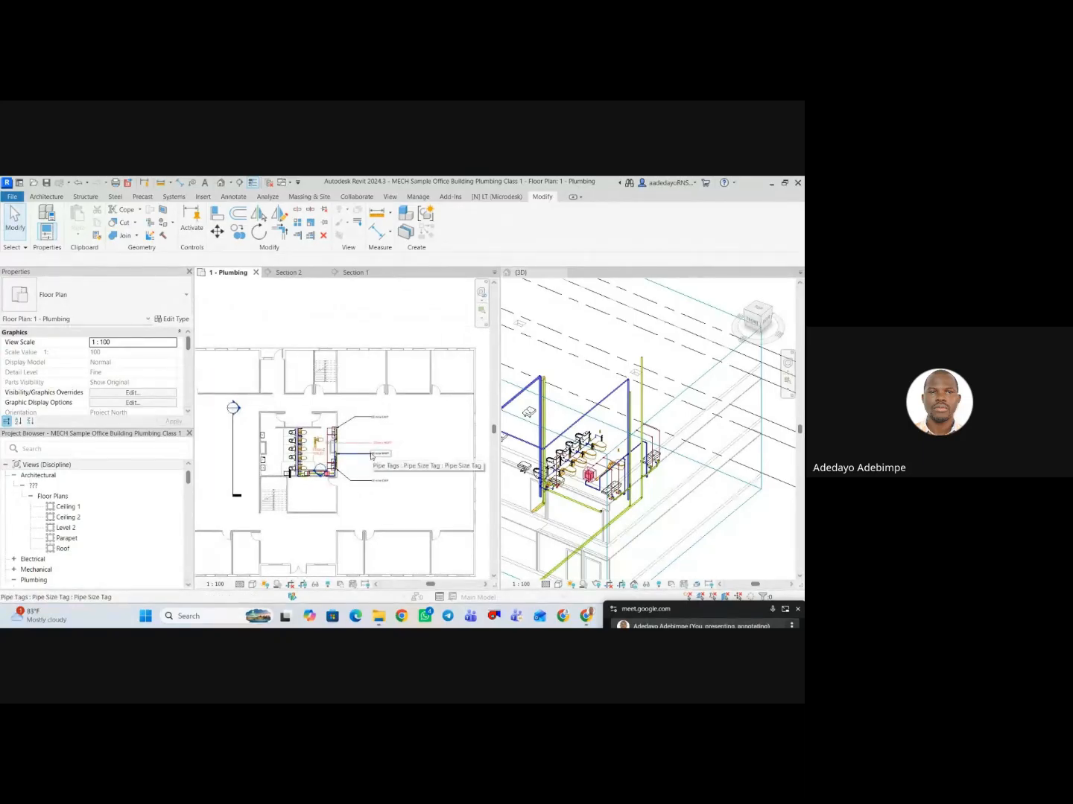
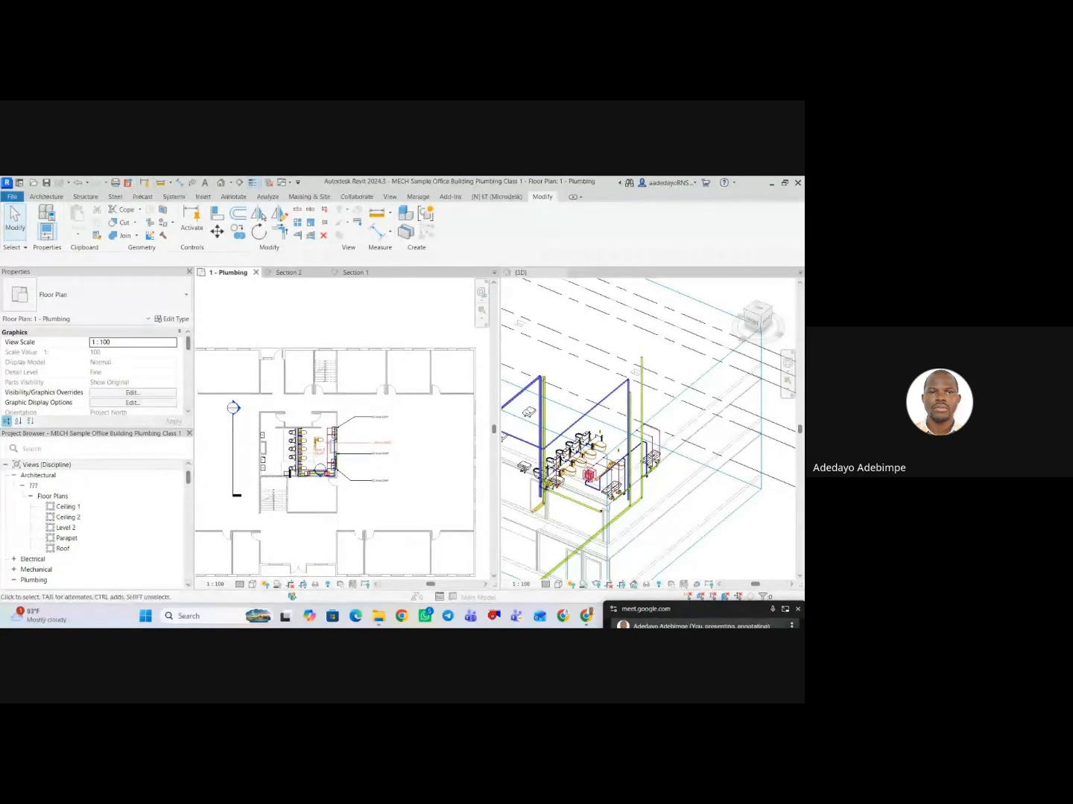
scroll(645, 486, "up", 3)
left_click(686, 458)
middle_click_drag(683, 461, 703, 470)
scroll(702, 470, "down", 1)
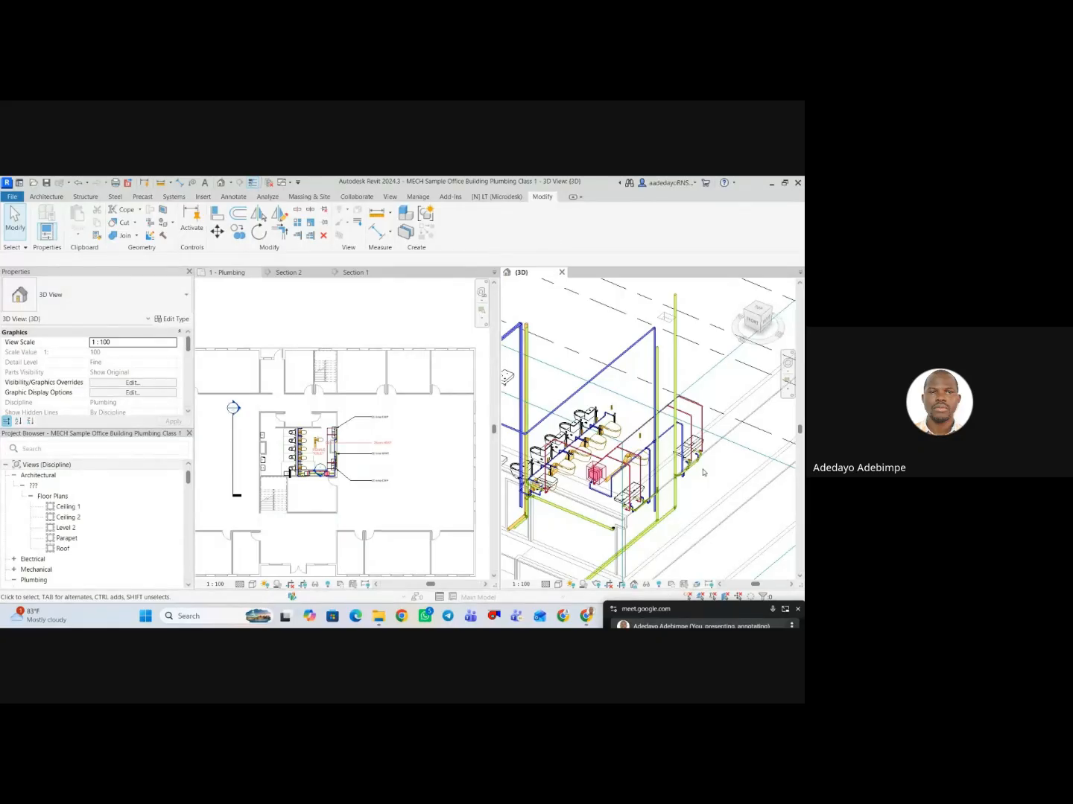
left_click(399, 396)
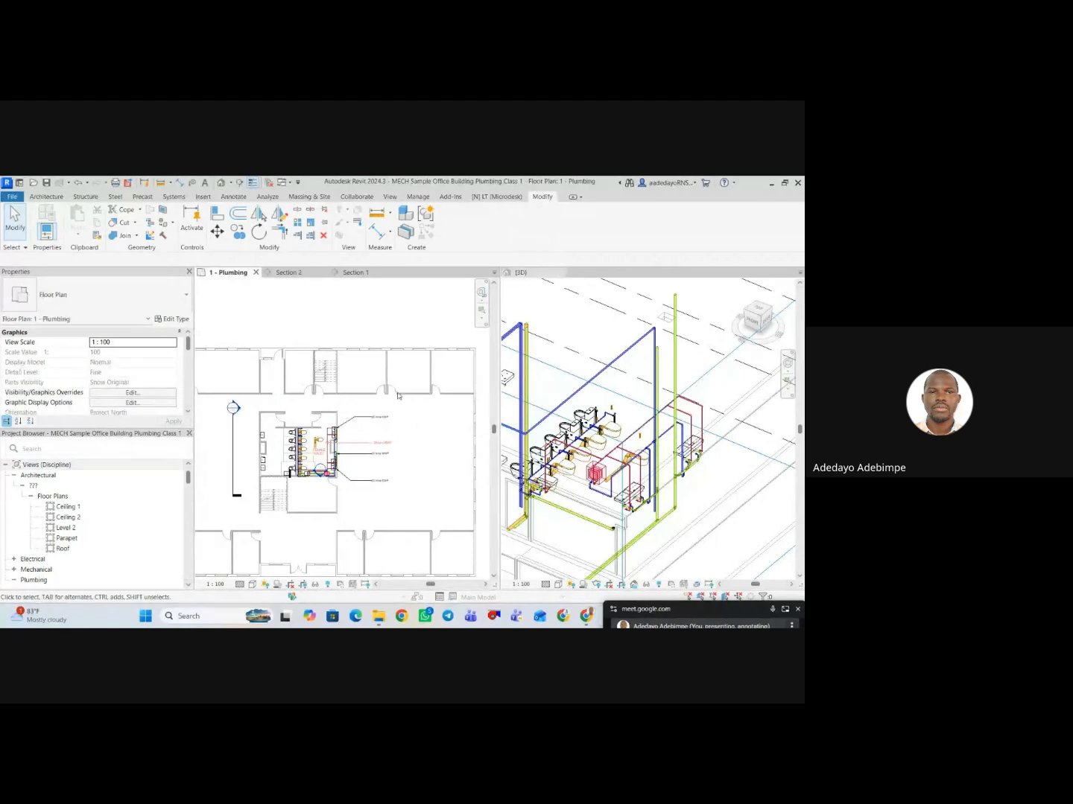
scroll(631, 426, "down", 2)
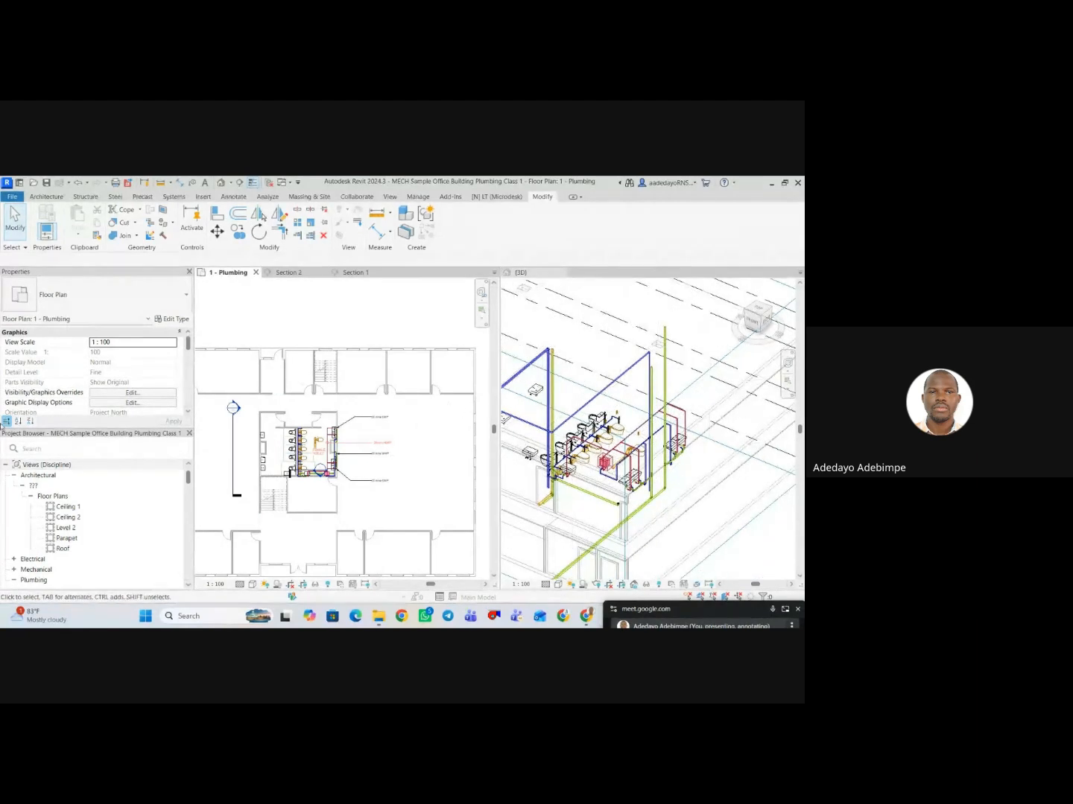
Dock the Project Browser beside the 3D view, collapse its Families branch and select Schedules/Quantities.
scroll(61, 508, "down", 7)
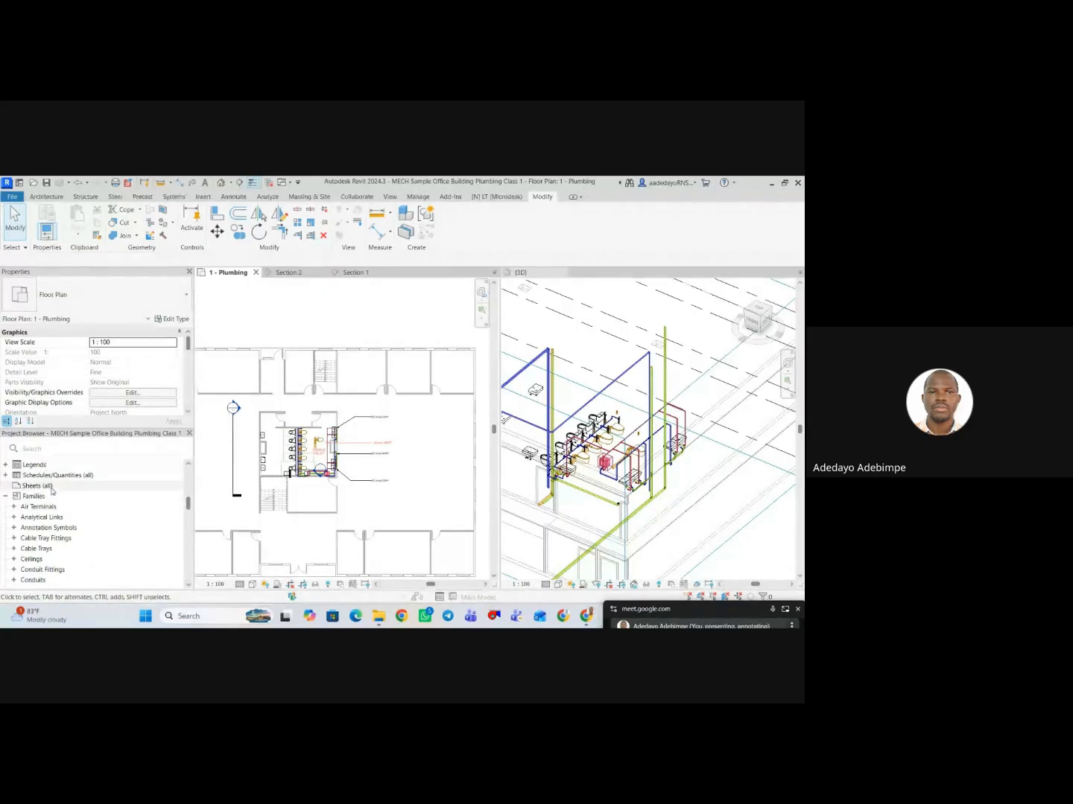
left_click_drag(79, 436, 794, 339)
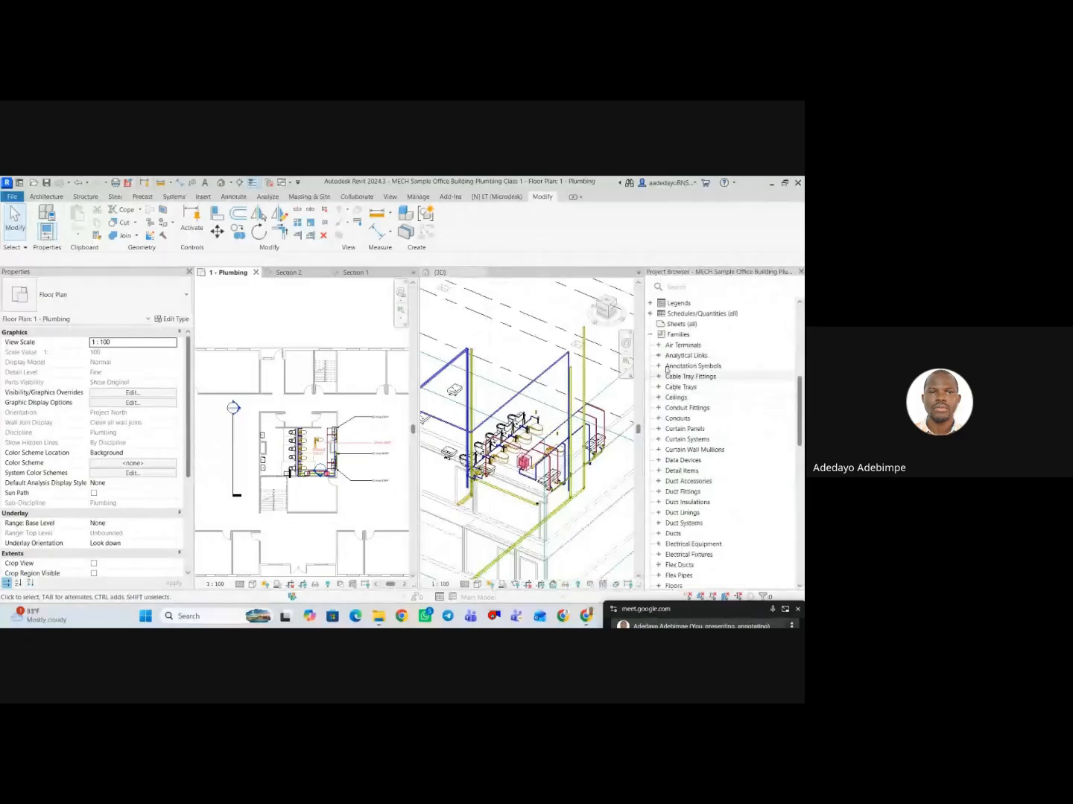
left_click(651, 335)
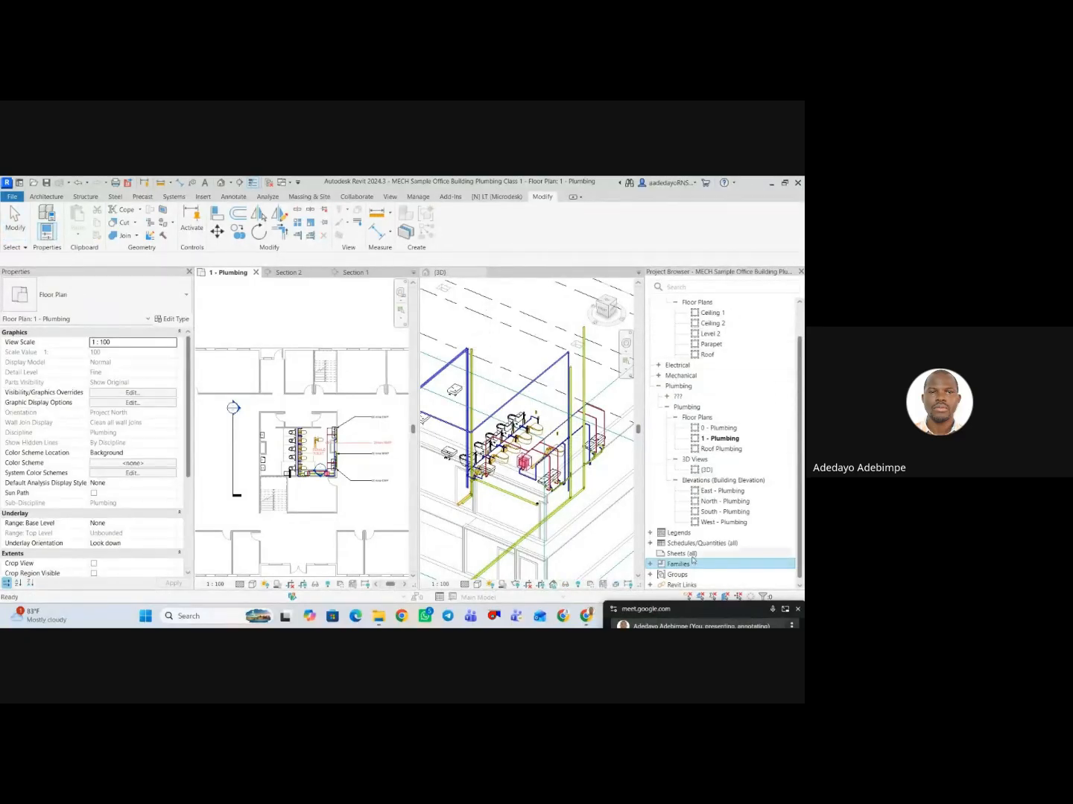
left_click(696, 543)
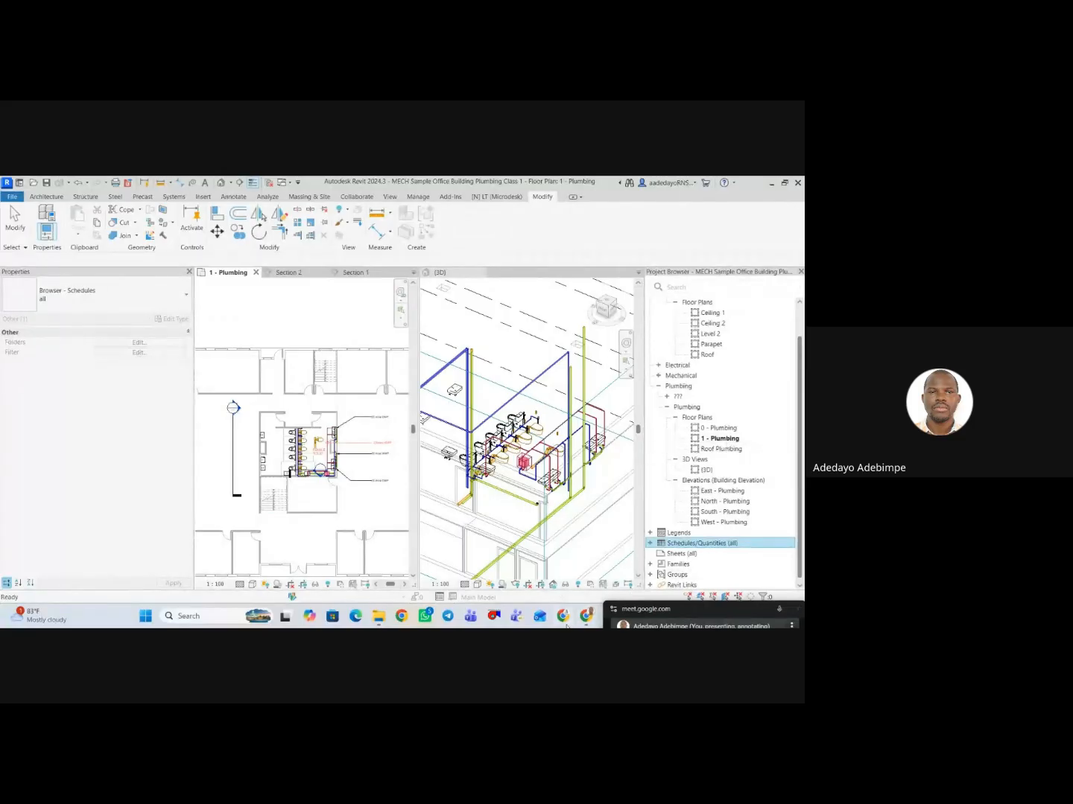
Switch to the Google Meet window to check the meeting chat, and return to Revit.
mouse_move(586, 616)
left_click(507, 564)
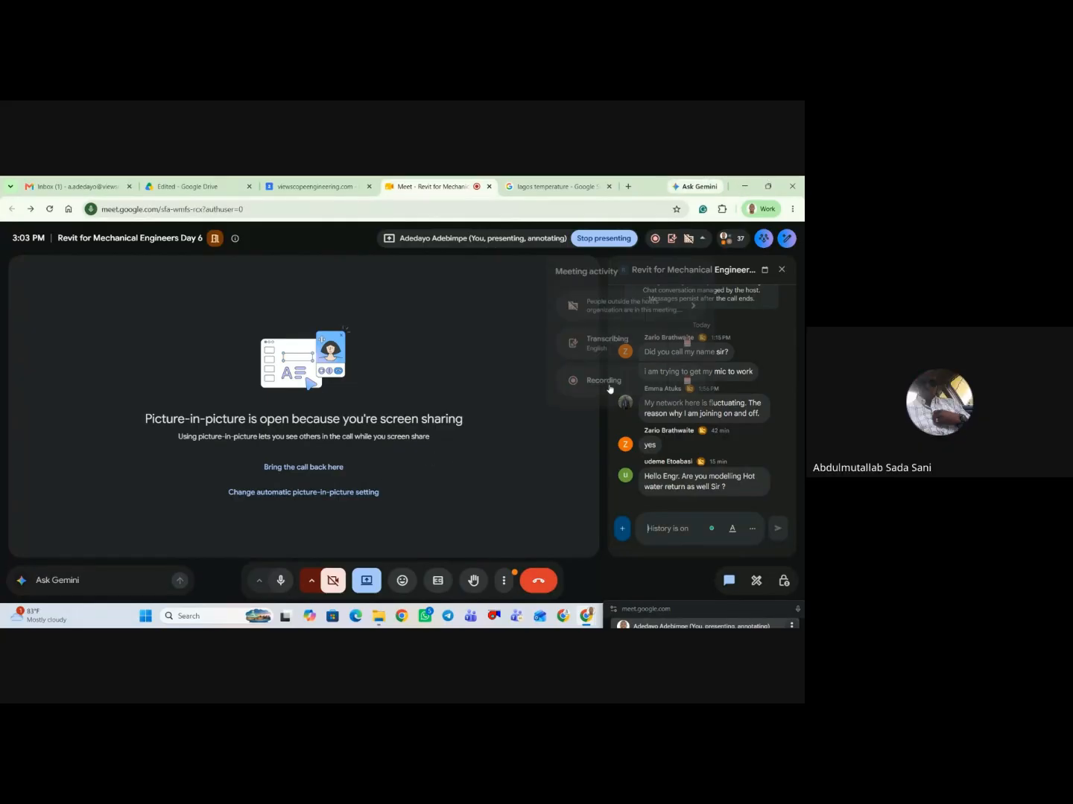
left_click(746, 186)
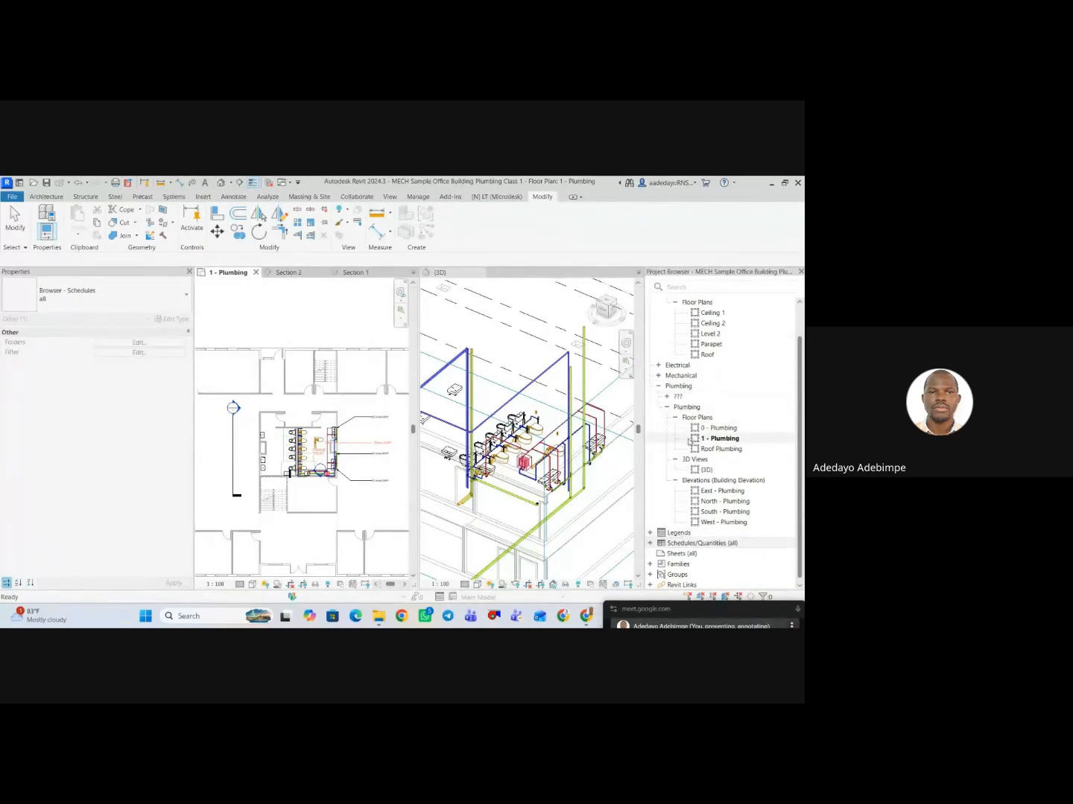
Create a new building-component schedule for the Pipes category, named Pipe Schedule, with the New Construction phase.
right_click(723, 544)
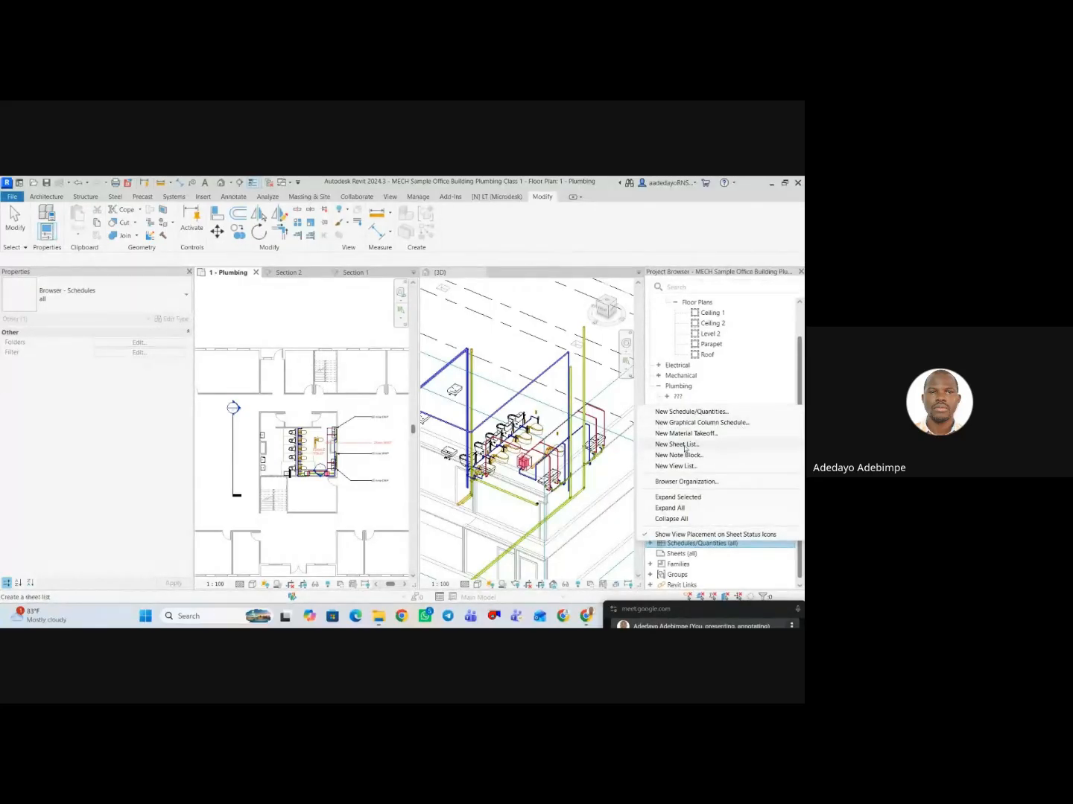
left_click(698, 415)
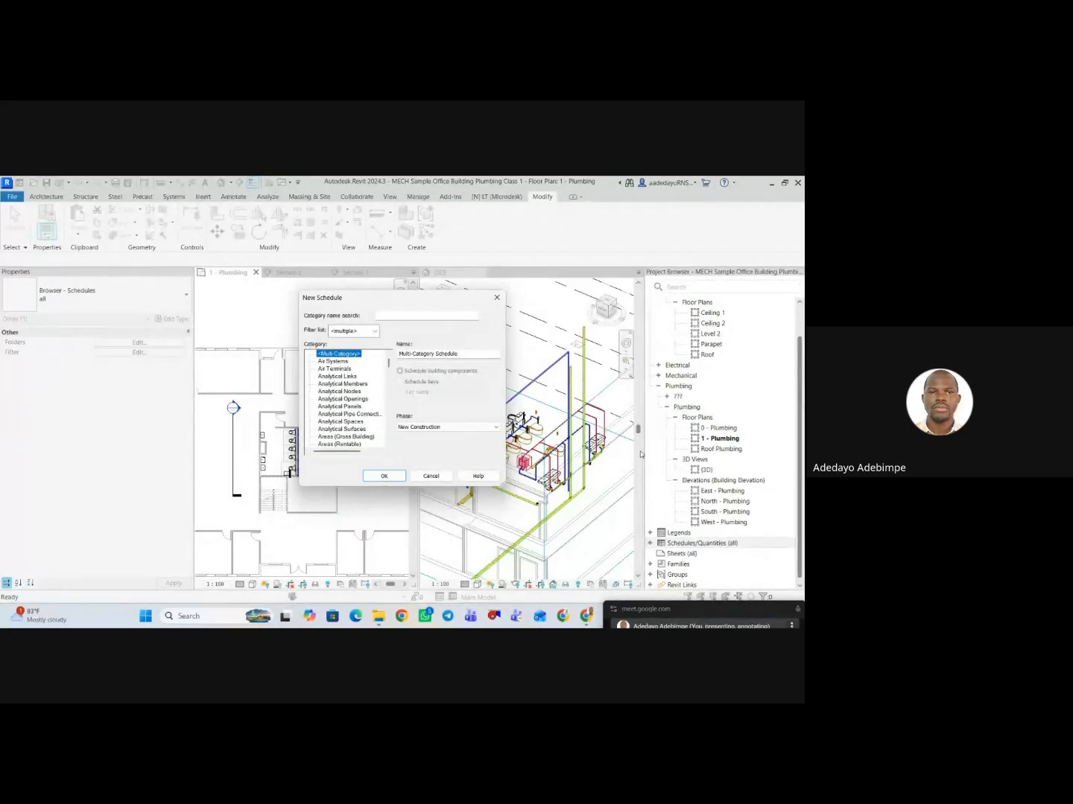
left_click_drag(396, 300, 625, 286)
left_click(561, 347)
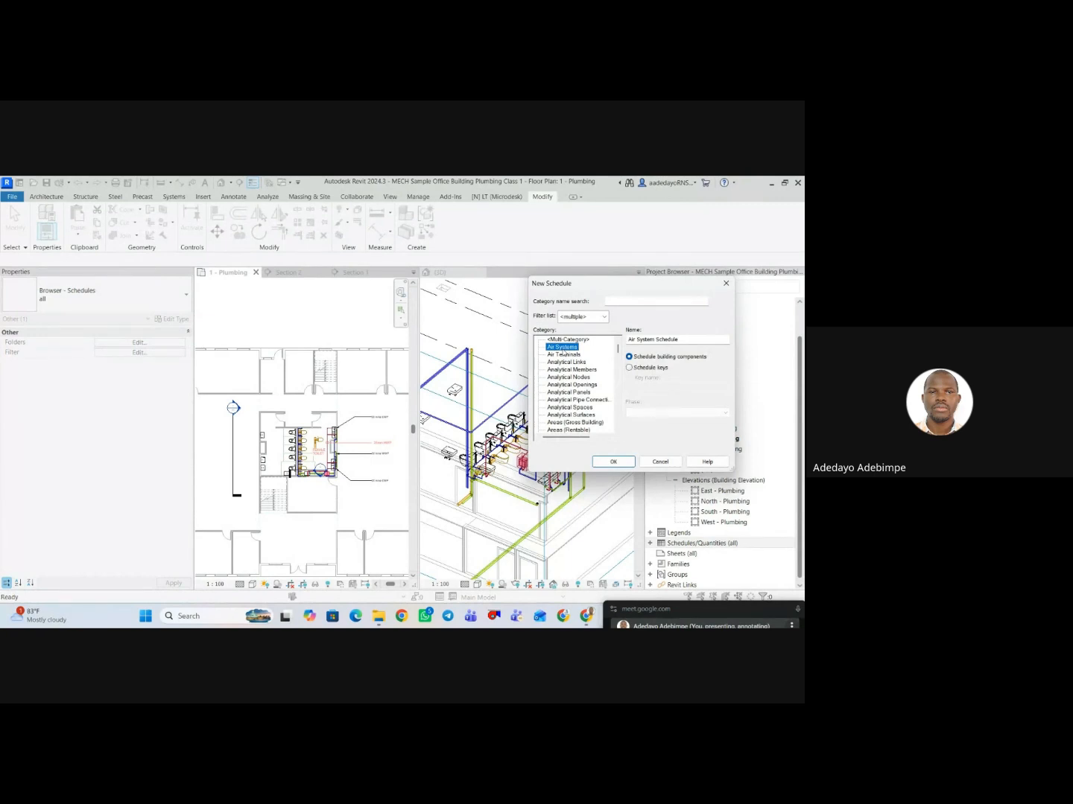
left_click(561, 369)
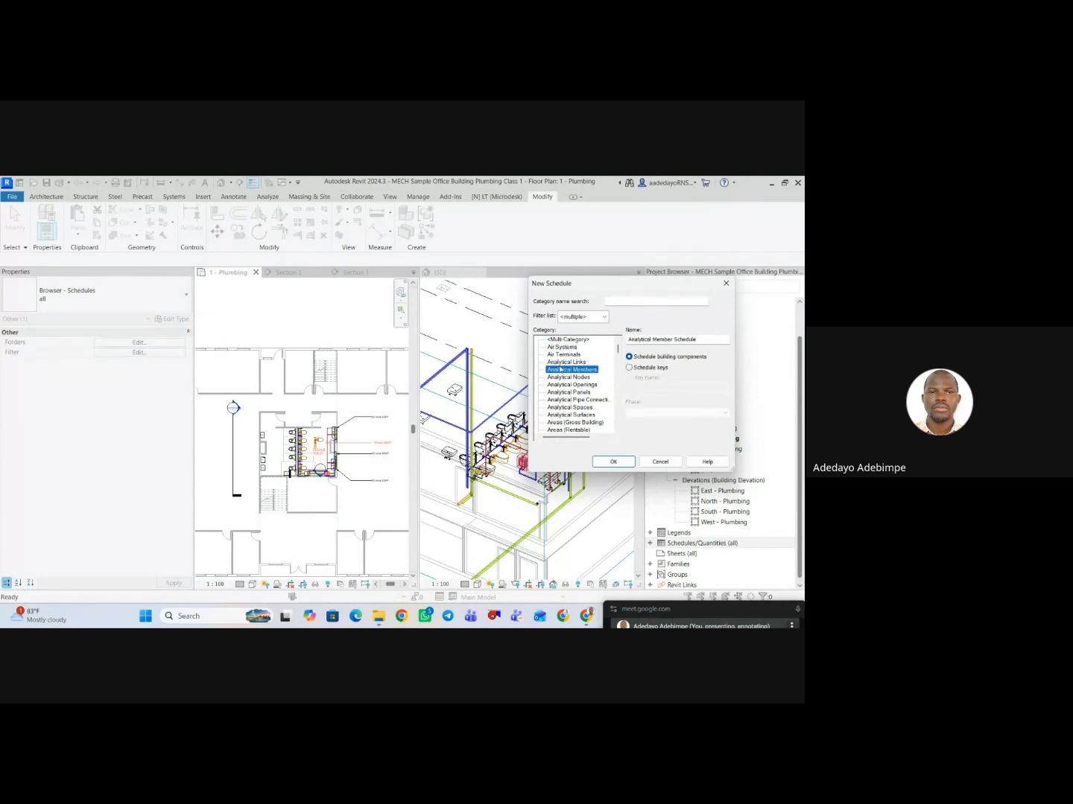
key("p")
scroll(561, 395, "down", 2)
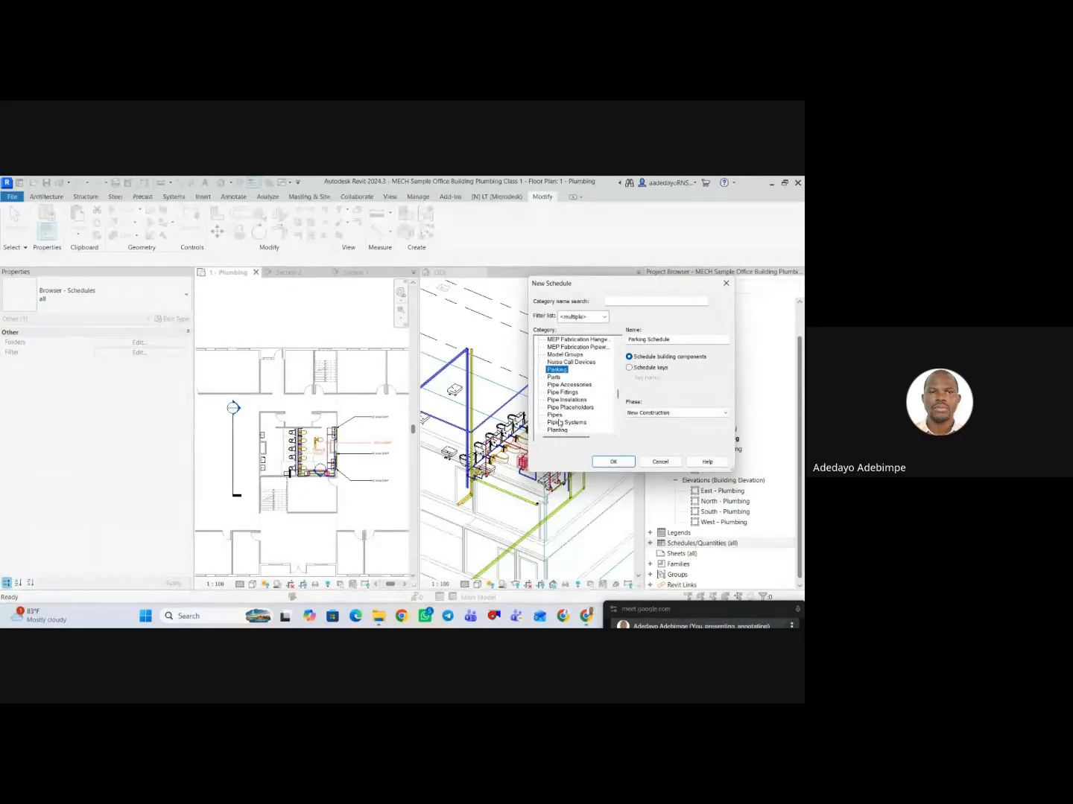
left_click(557, 415)
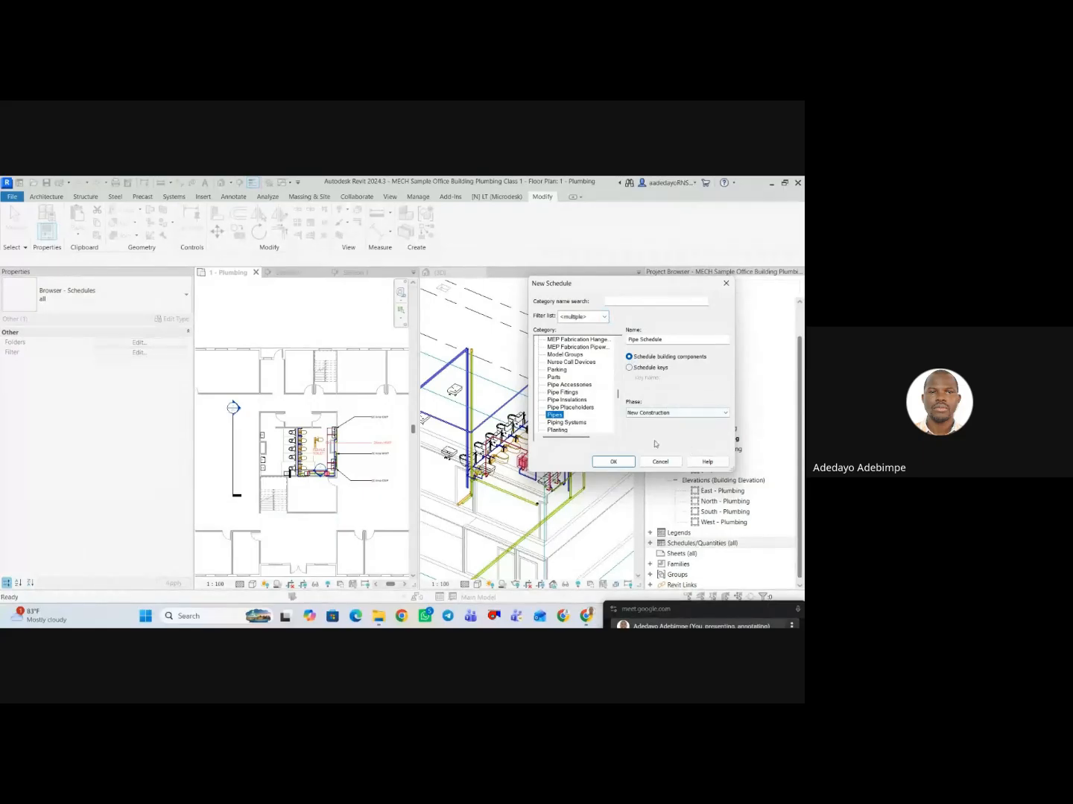
left_click(617, 463)
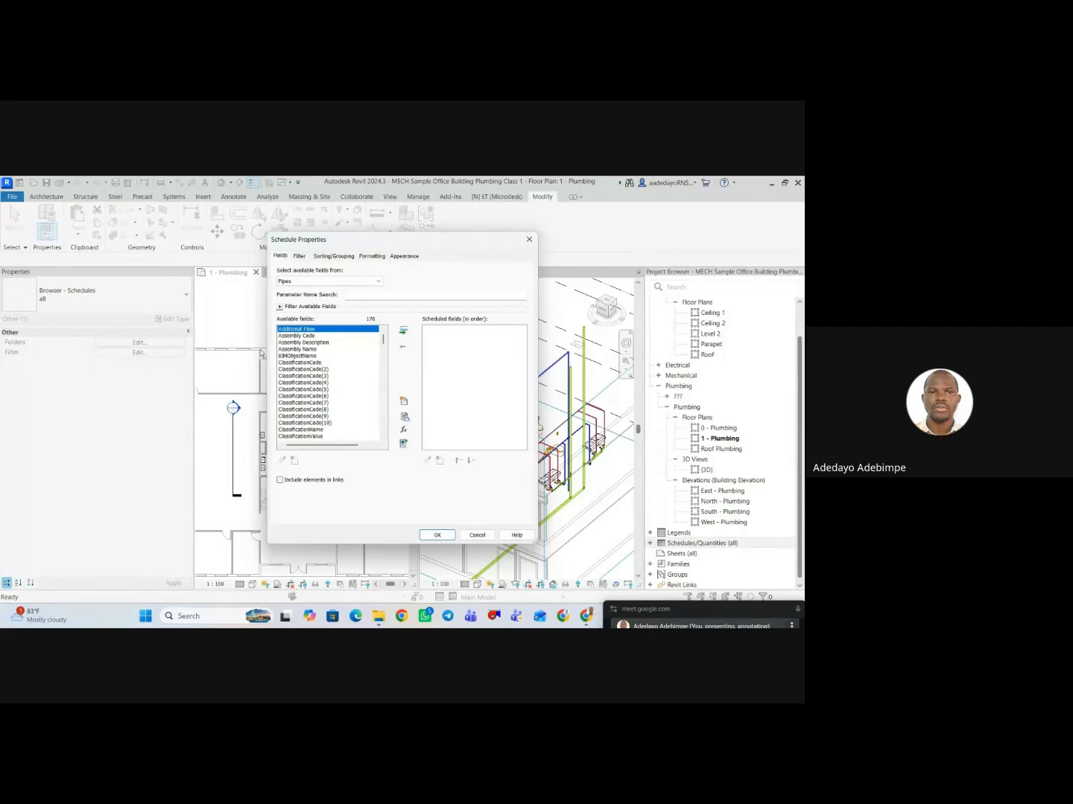
Find Upper End Top Elevation among the available pipe fields and add it as the first scheduled field.
left_click(305, 343)
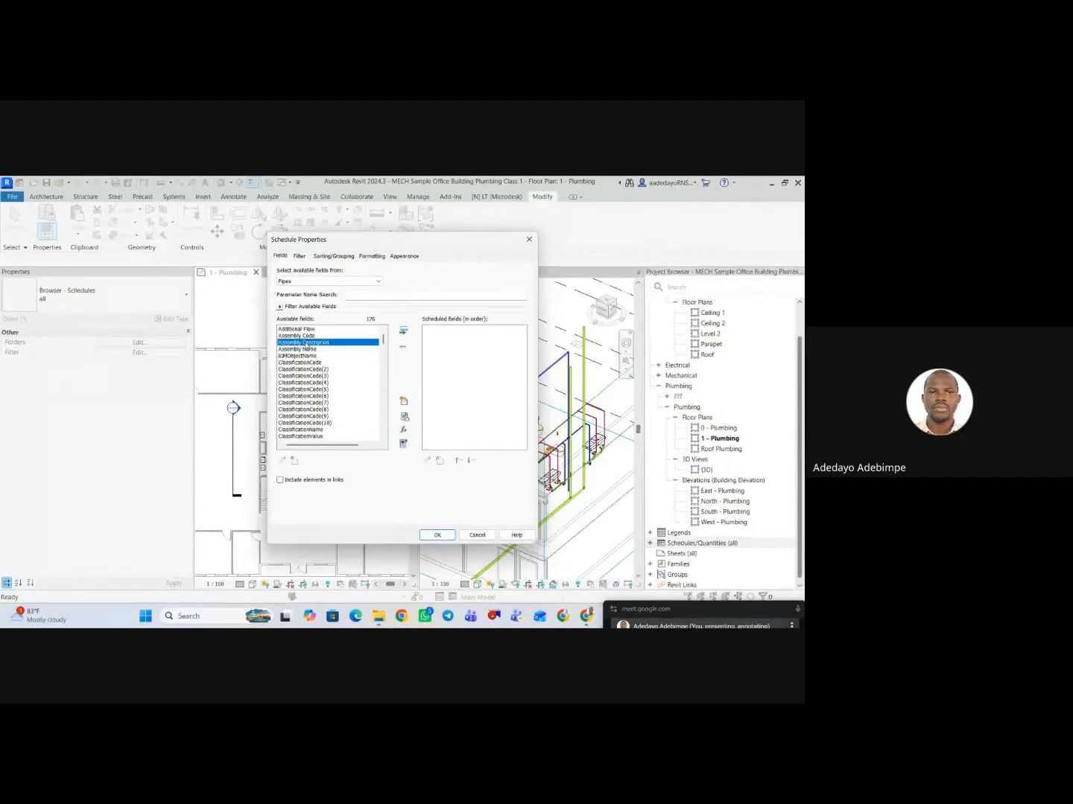
key("l")
scroll(312, 358, "down", 2)
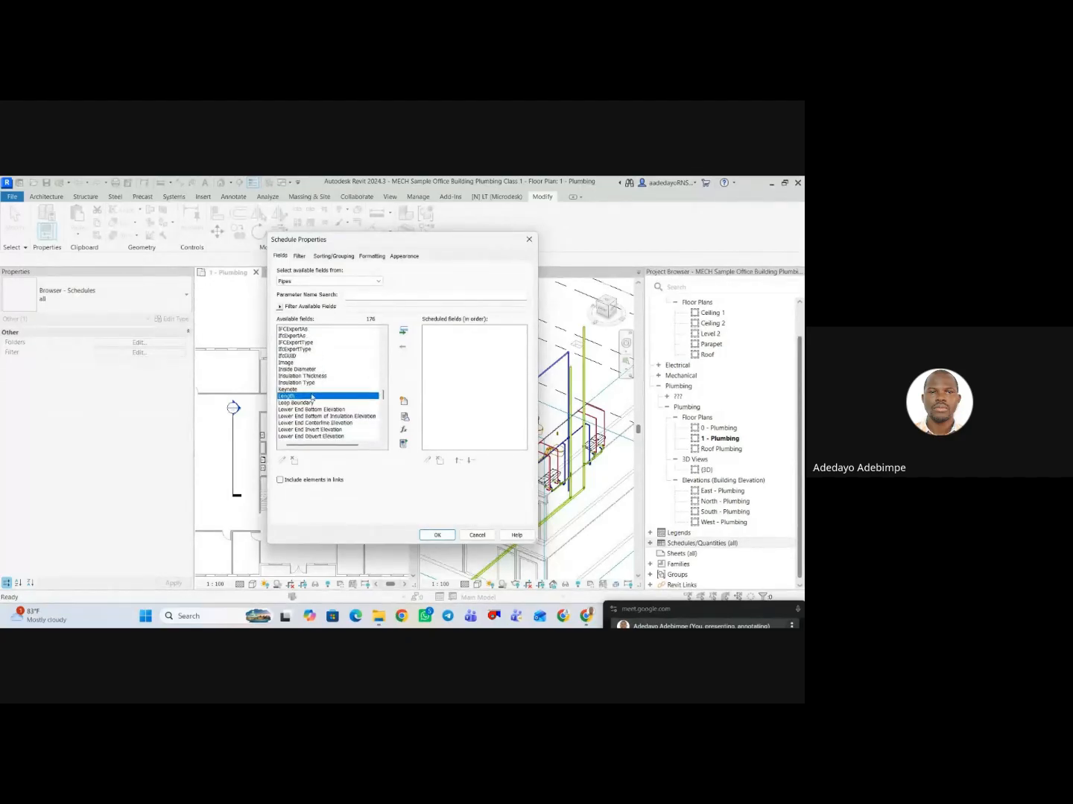
scroll(309, 395, "down", 1)
left_click(308, 396)
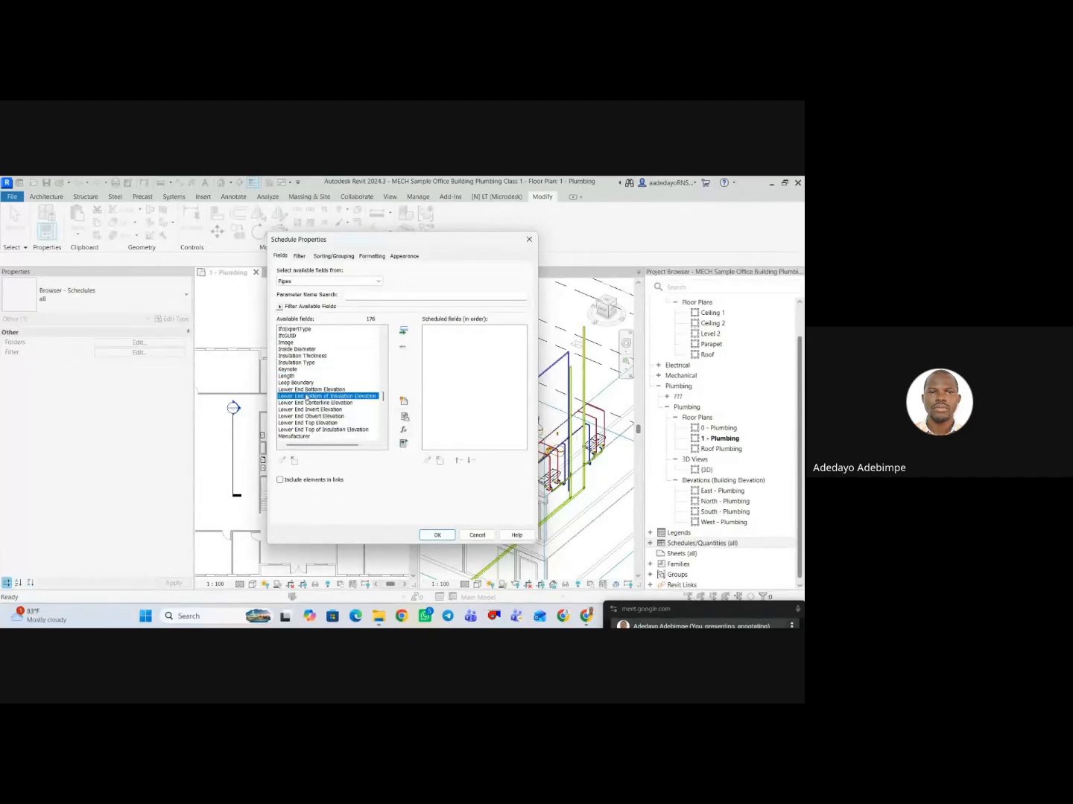
left_click(309, 383)
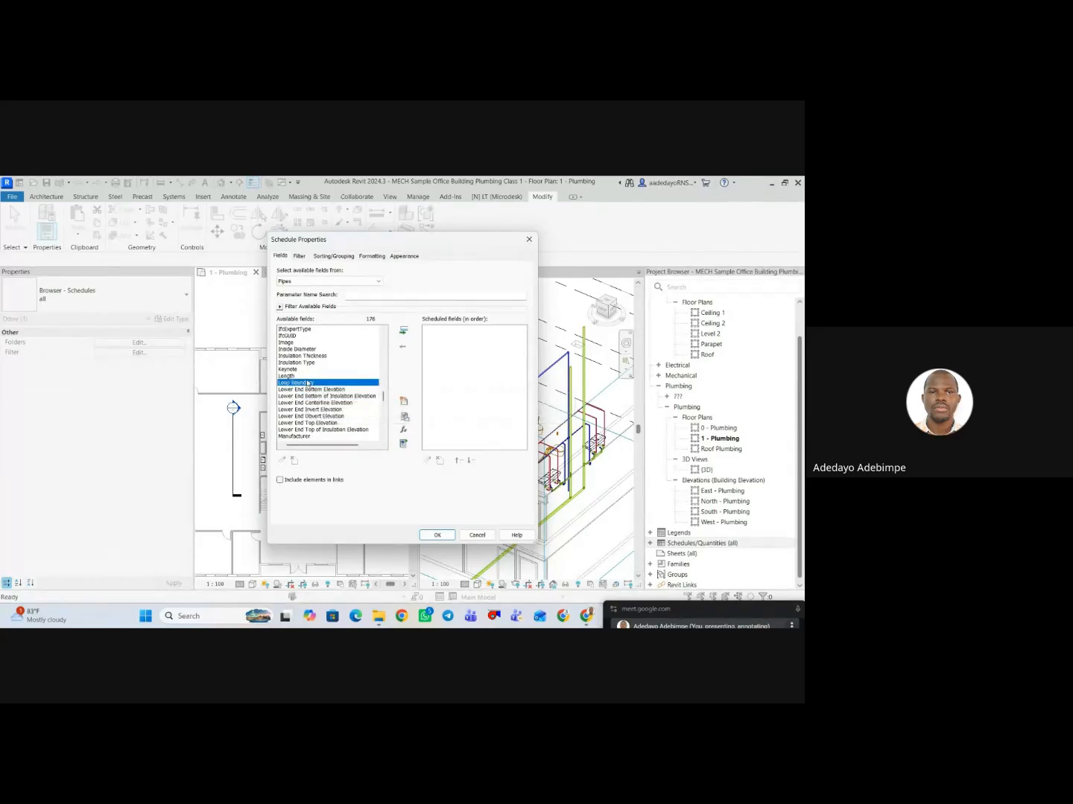
key("u")
scroll(311, 402, "down", 1)
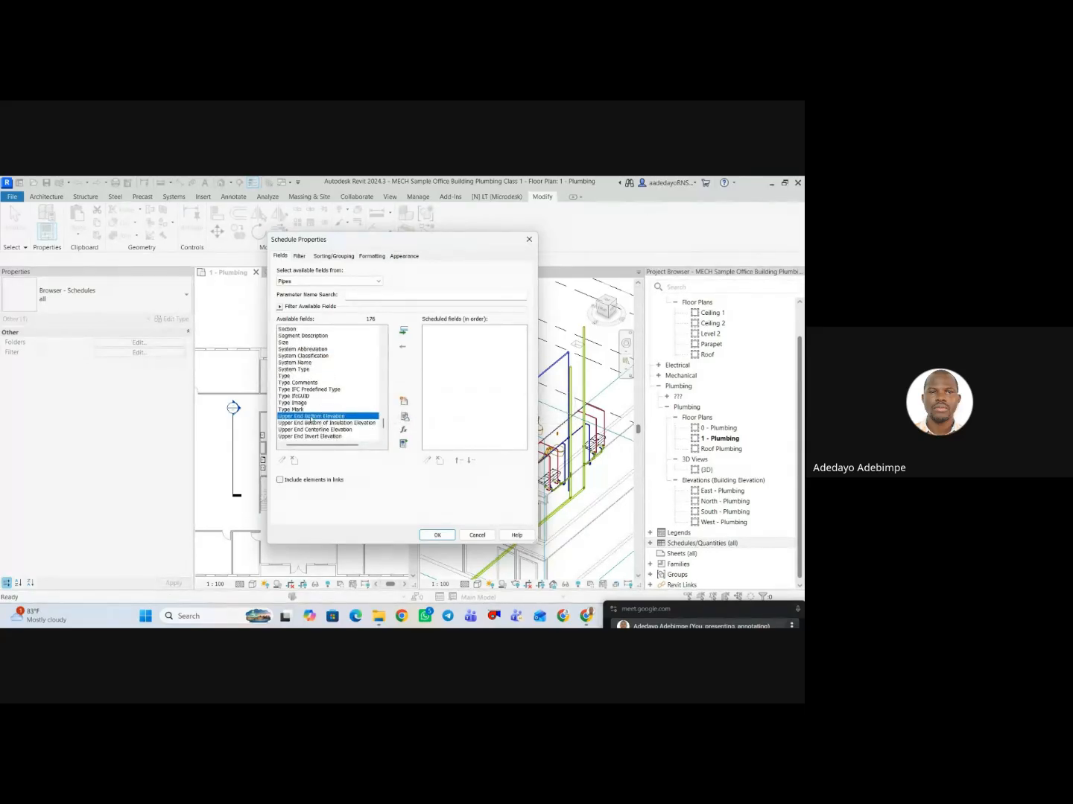
scroll(309, 428, "down", 2)
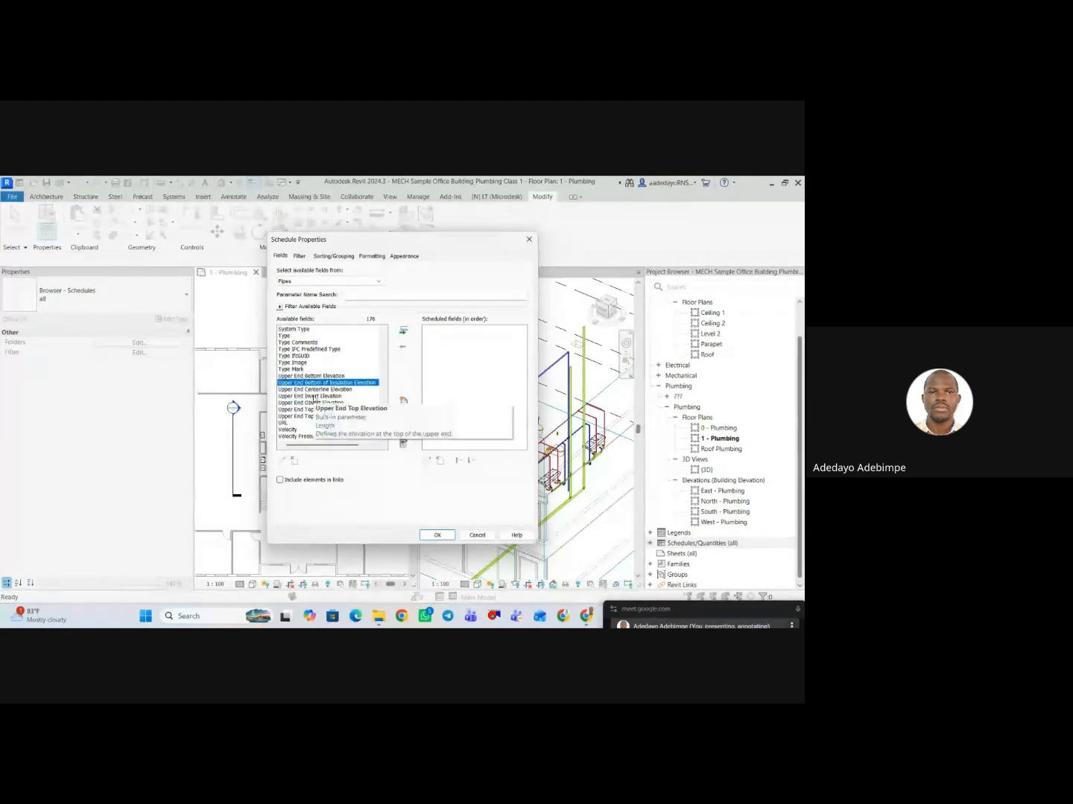
left_click(314, 377)
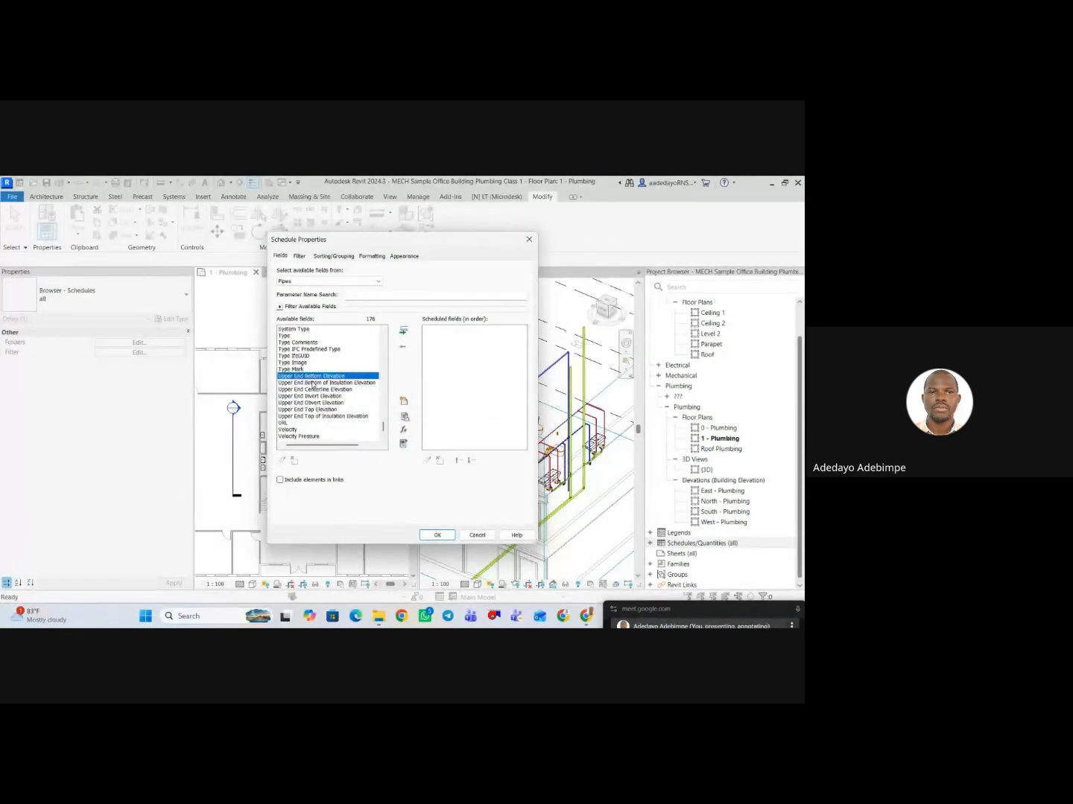
left_click(323, 390)
scroll(323, 393, "down", 1)
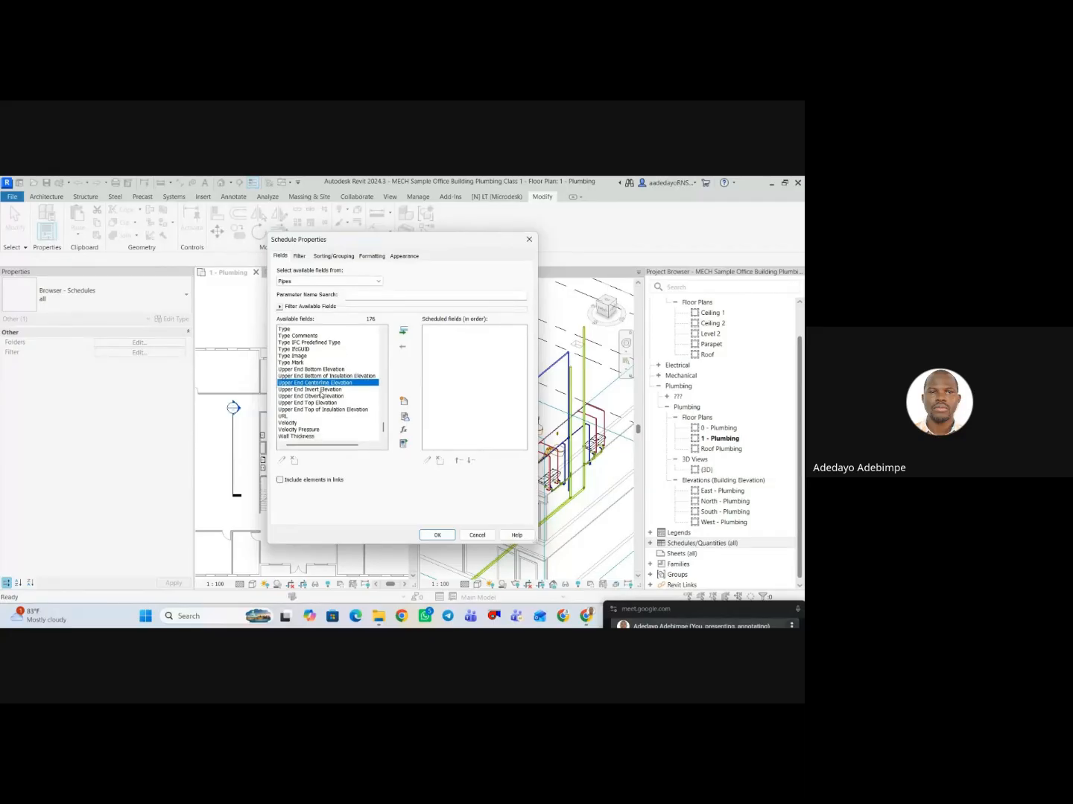
key("Down")
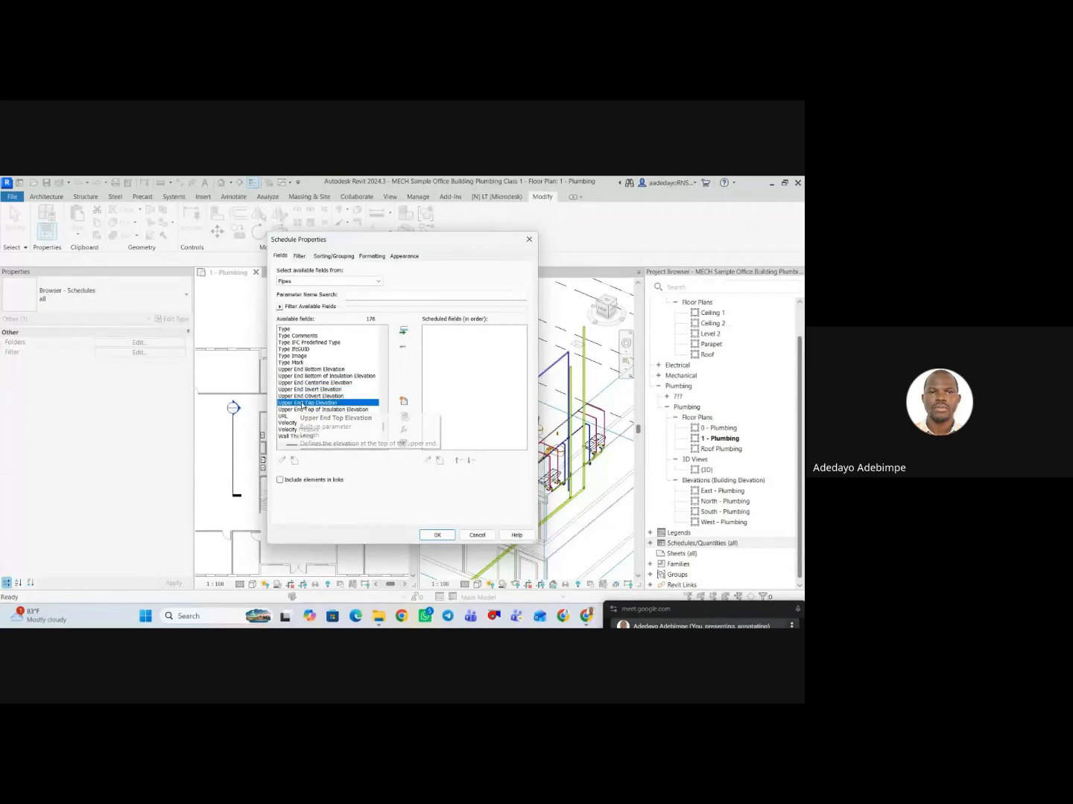
left_click(301, 403)
left_click(402, 333)
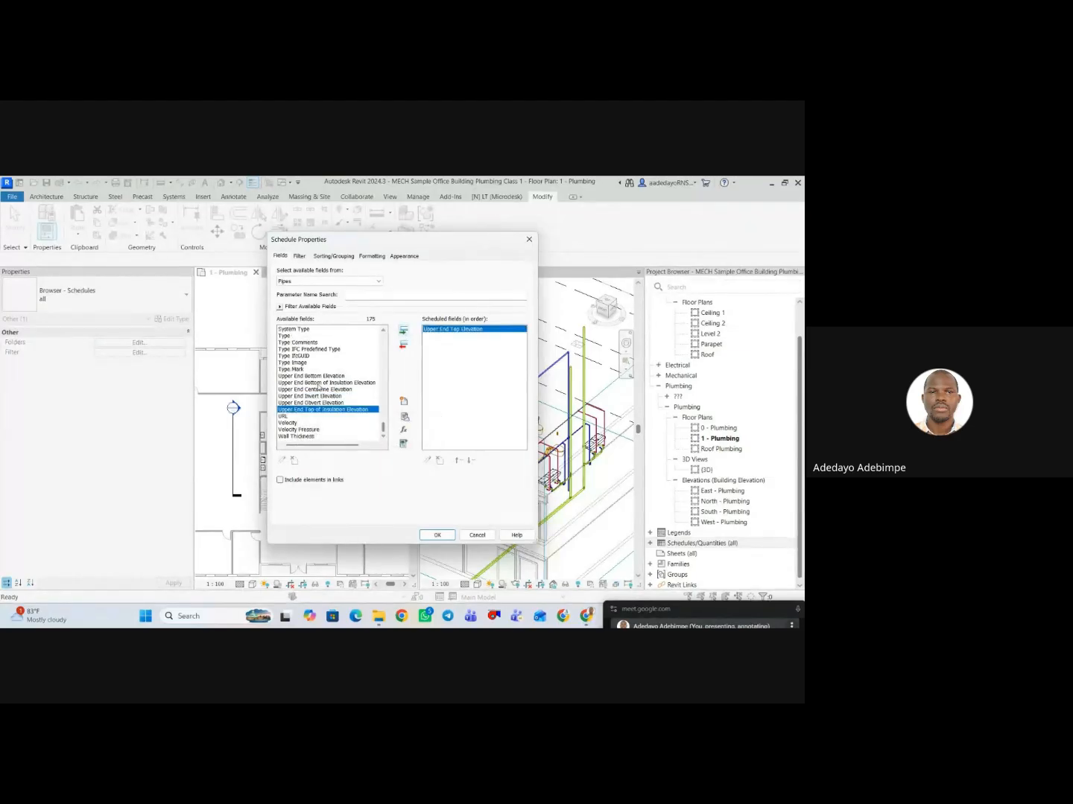
Add the Size and System Type fields to the pipe schedule.
scroll(310, 394, "up", 3)
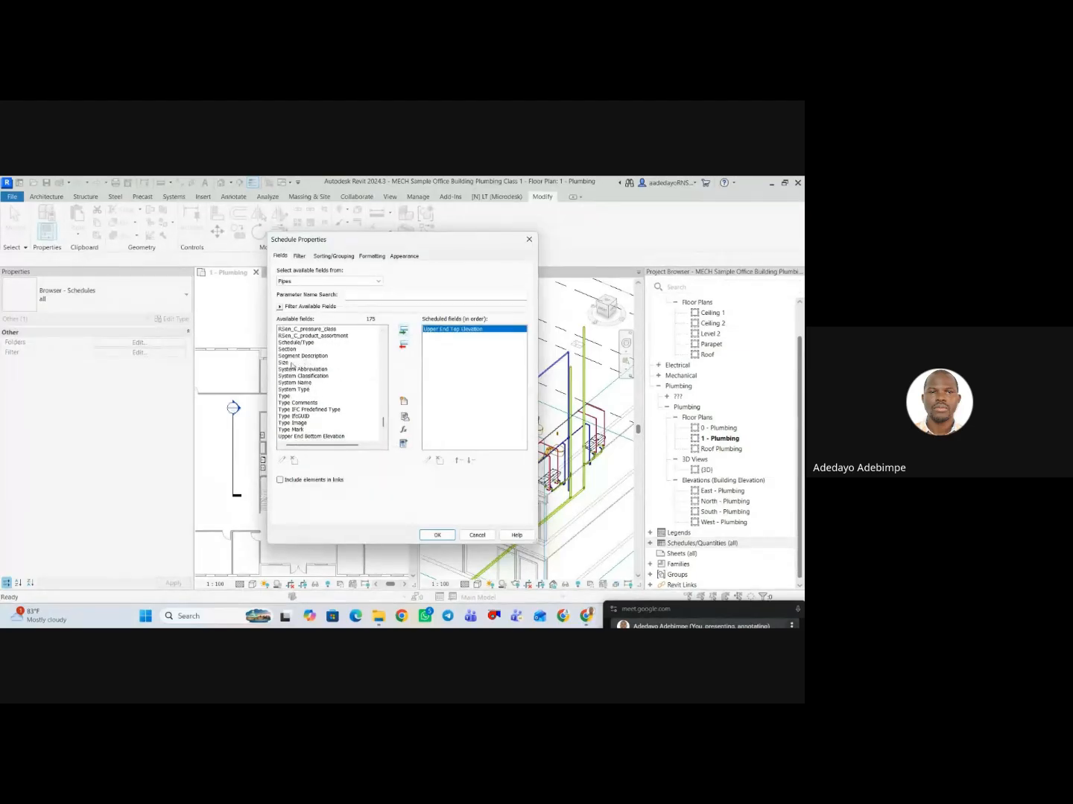
left_click(305, 363)
left_click(403, 333)
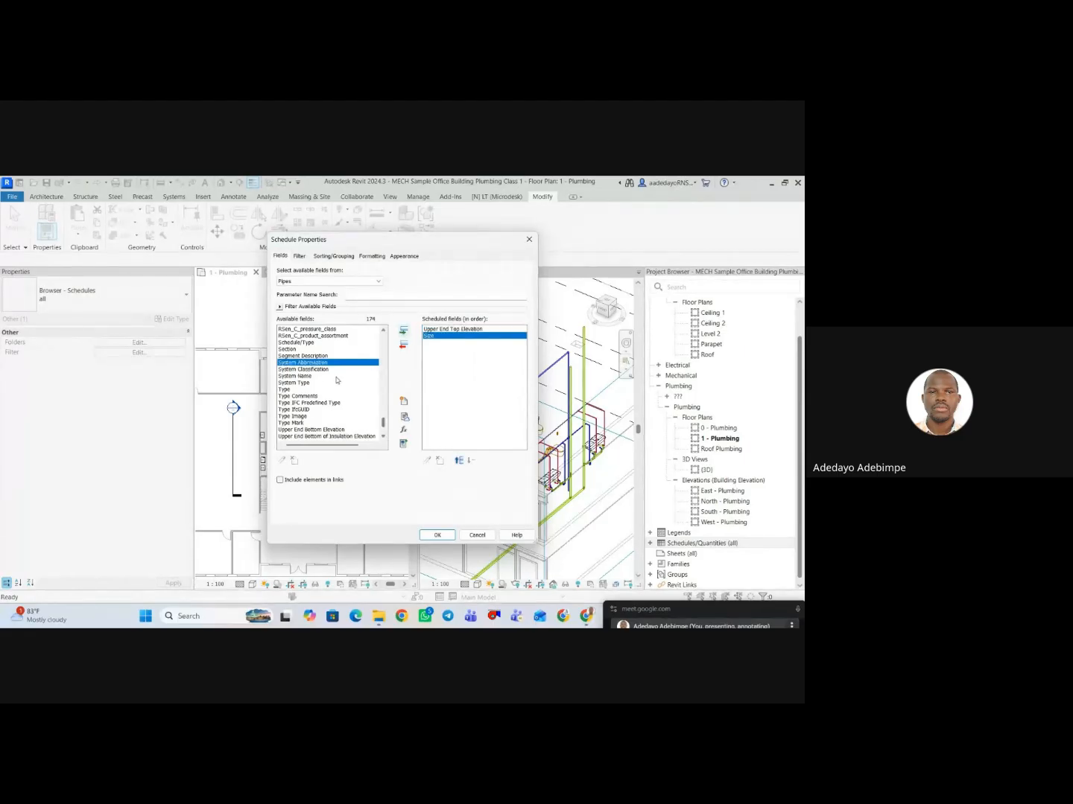
left_click(301, 383)
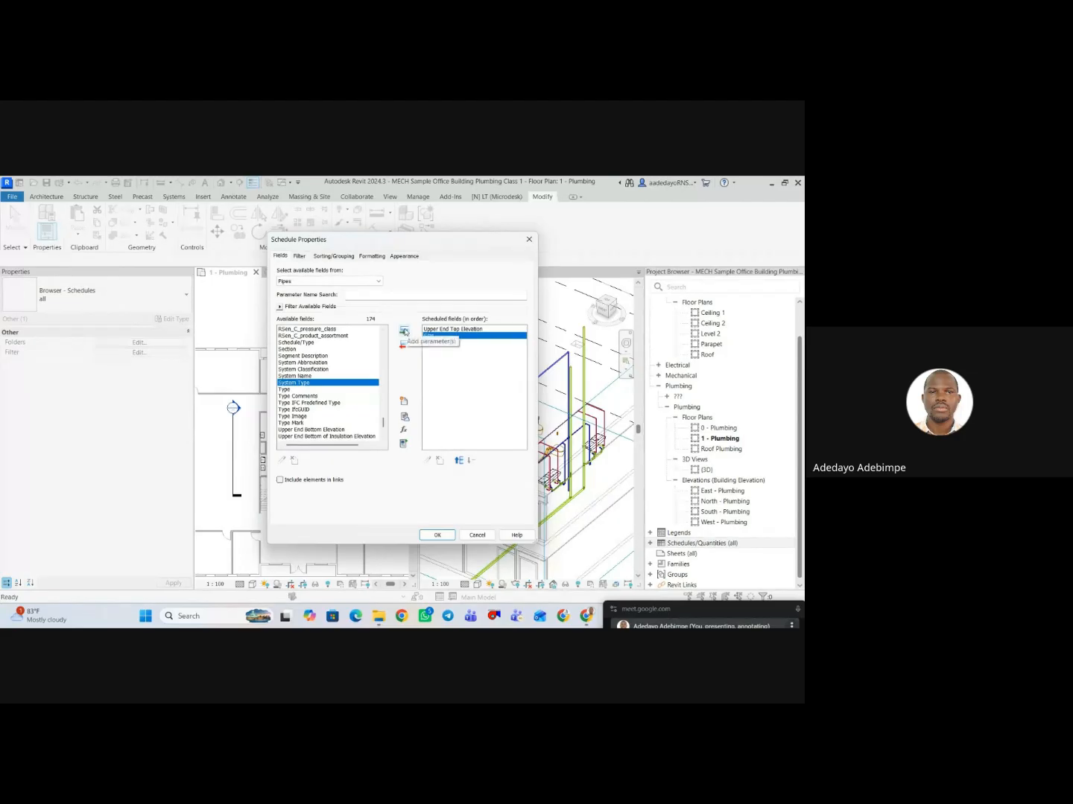
left_click(402, 332)
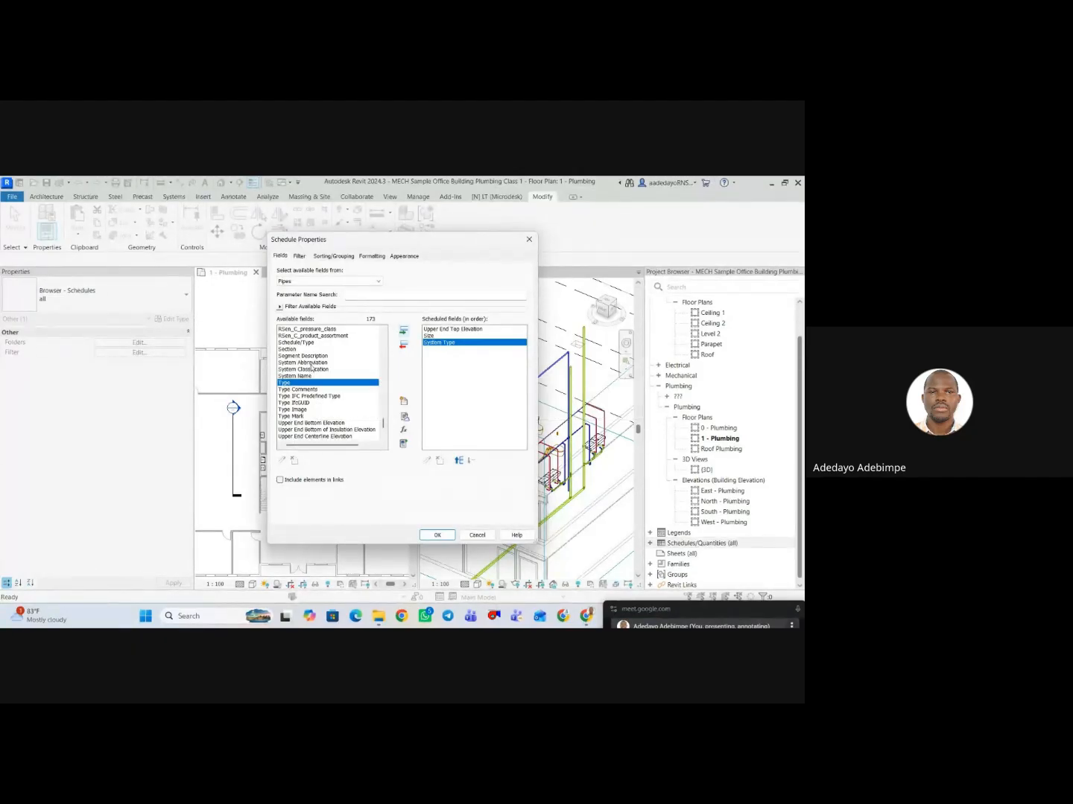
Add the Length field to the pipe schedule after System Type.
scroll(314, 368, "up", 1)
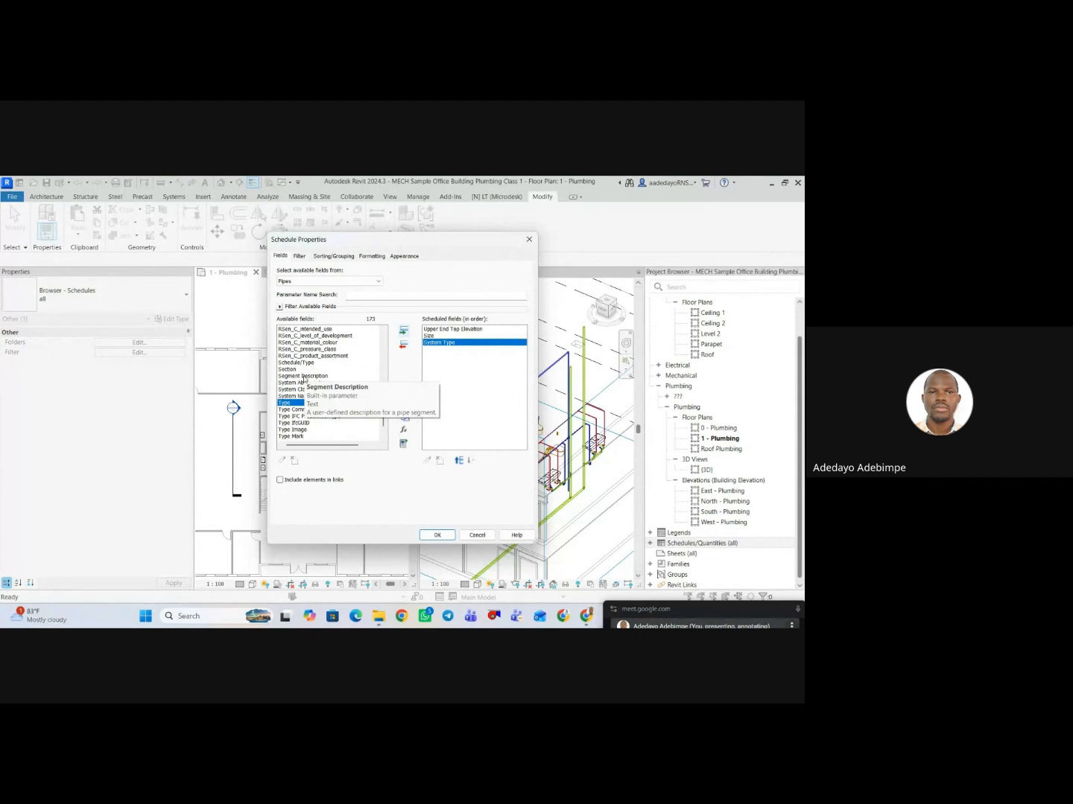
left_click(312, 376)
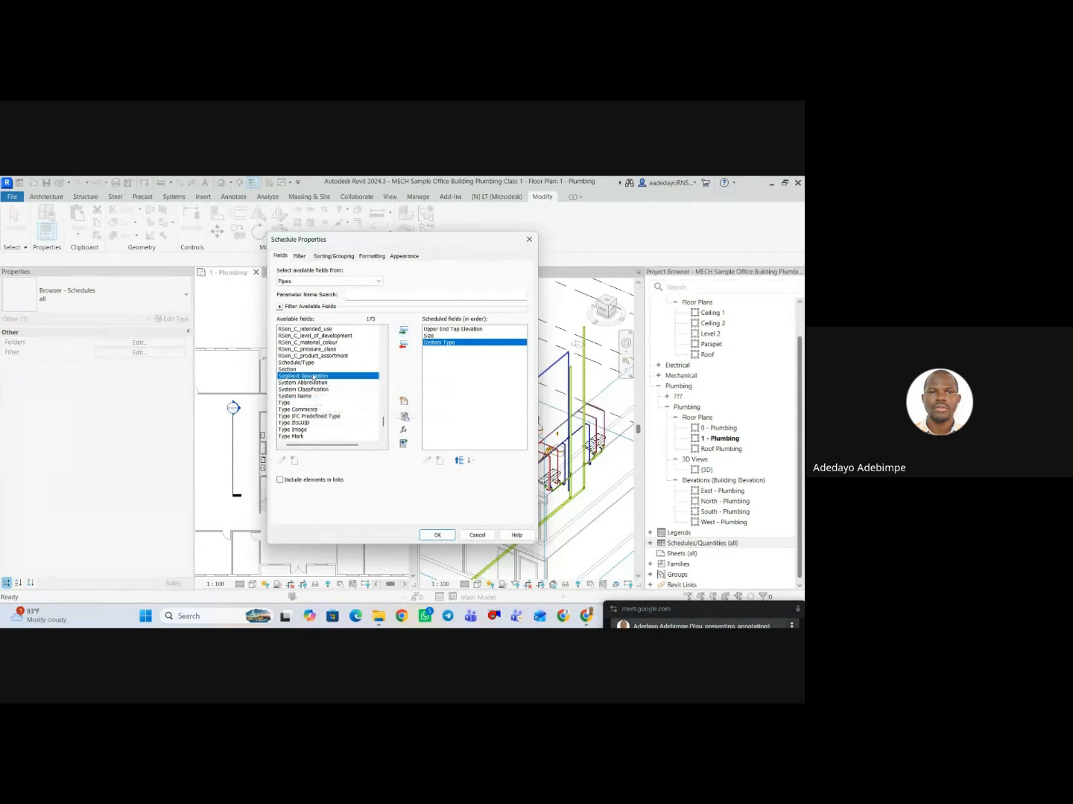
scroll(313, 376, "up", 8)
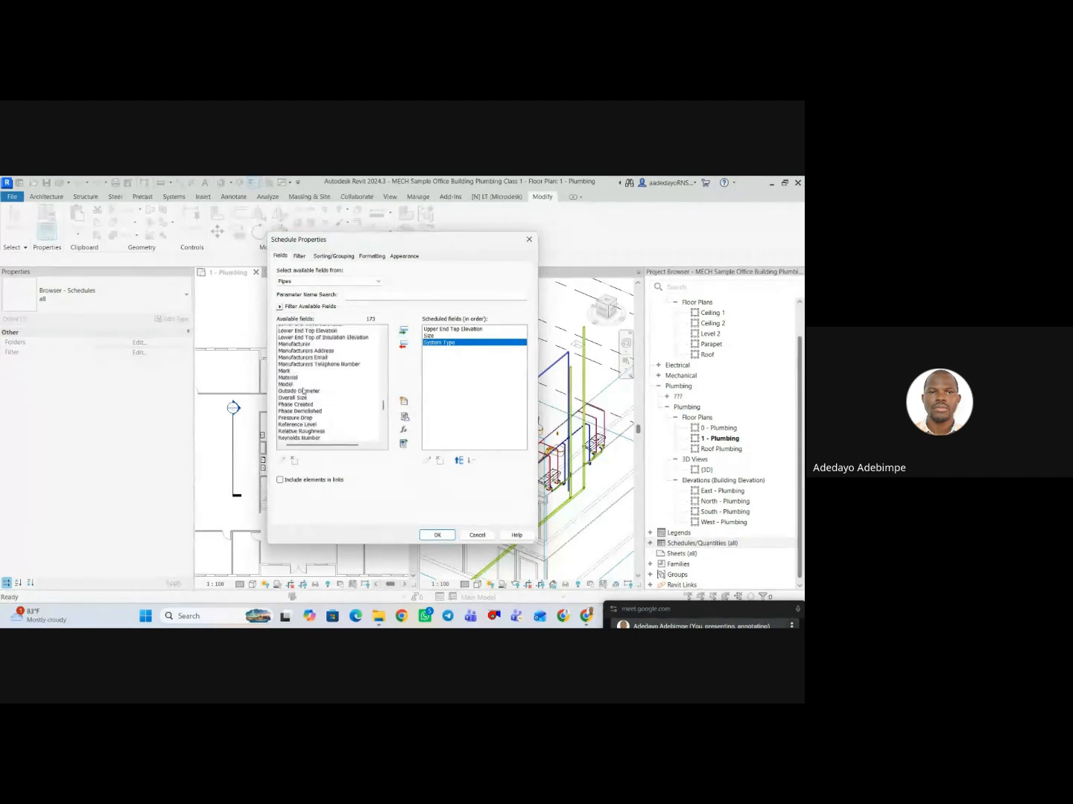
scroll(303, 390, "up", 4)
left_click(301, 370)
left_click(403, 331)
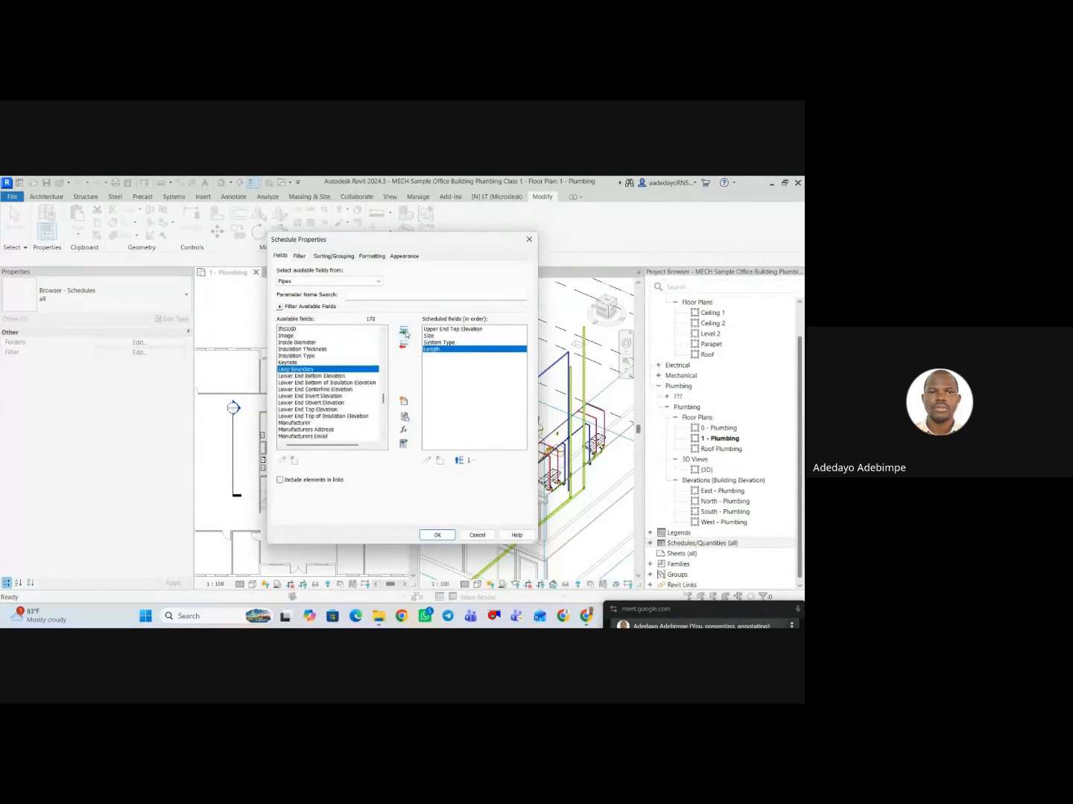
scroll(295, 406, "down", 3)
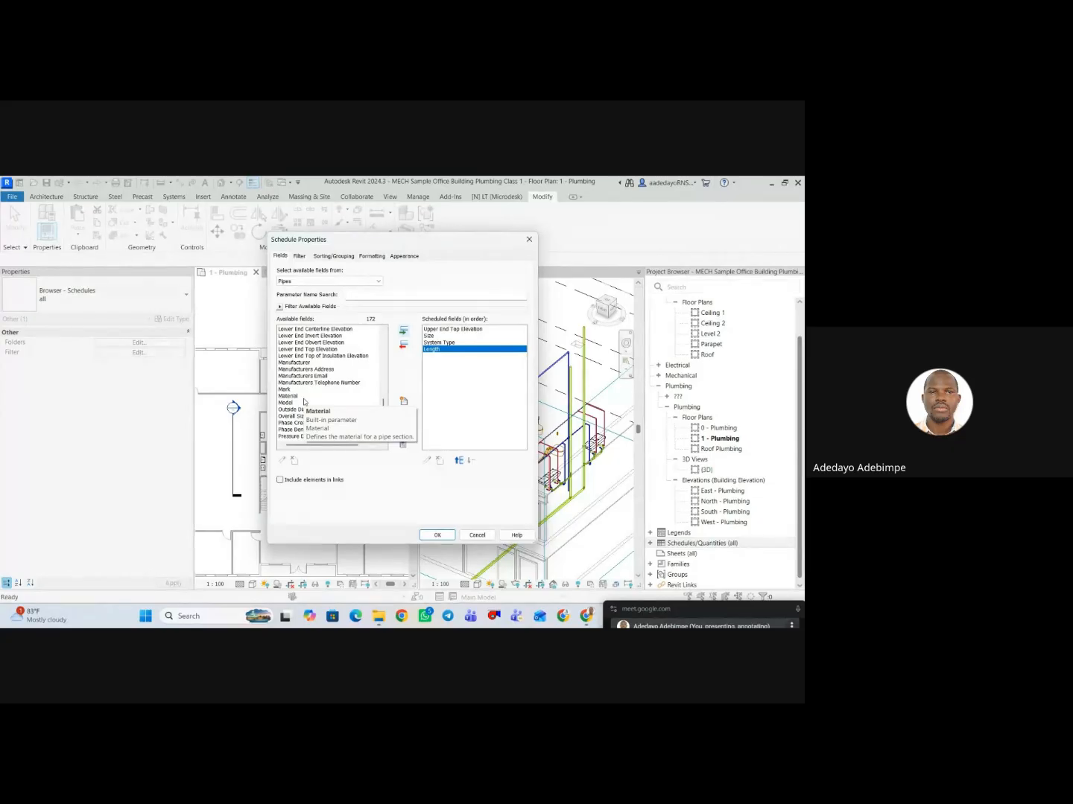
Find Family and Type among the available pipe fields and add it to the scheduled fields.
scroll(320, 387, "up", 10)
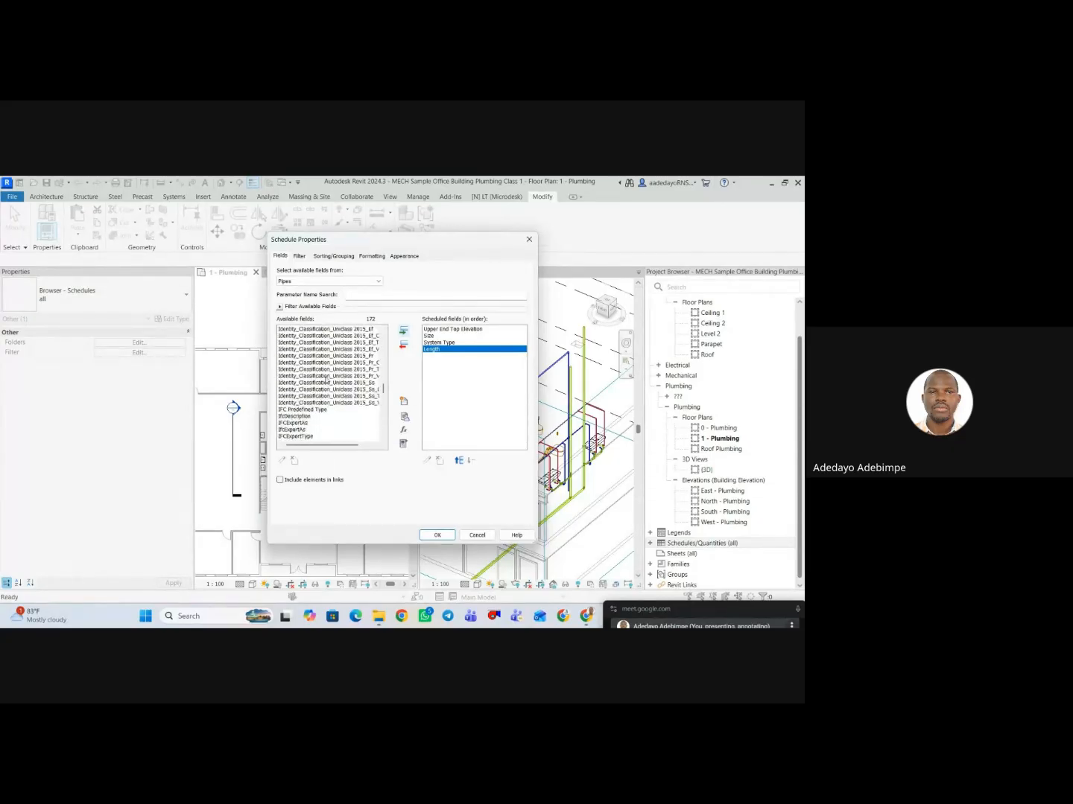
scroll(325, 380, "up", 5)
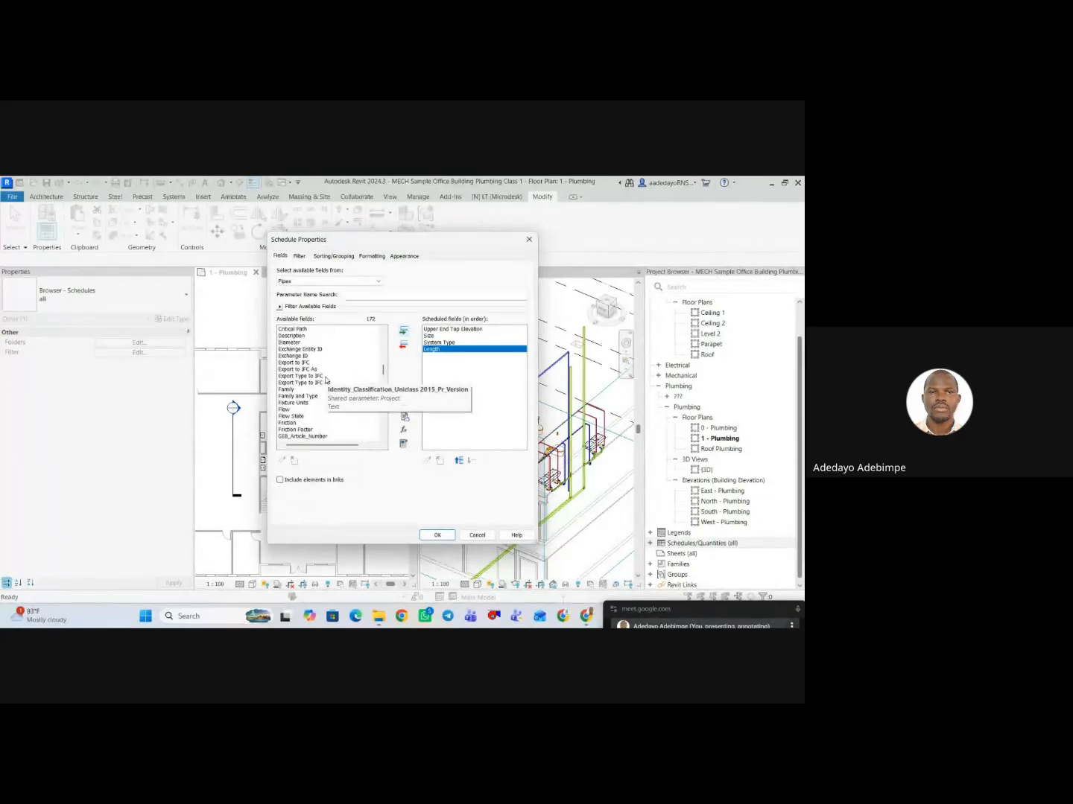
scroll(326, 380, "up", 4)
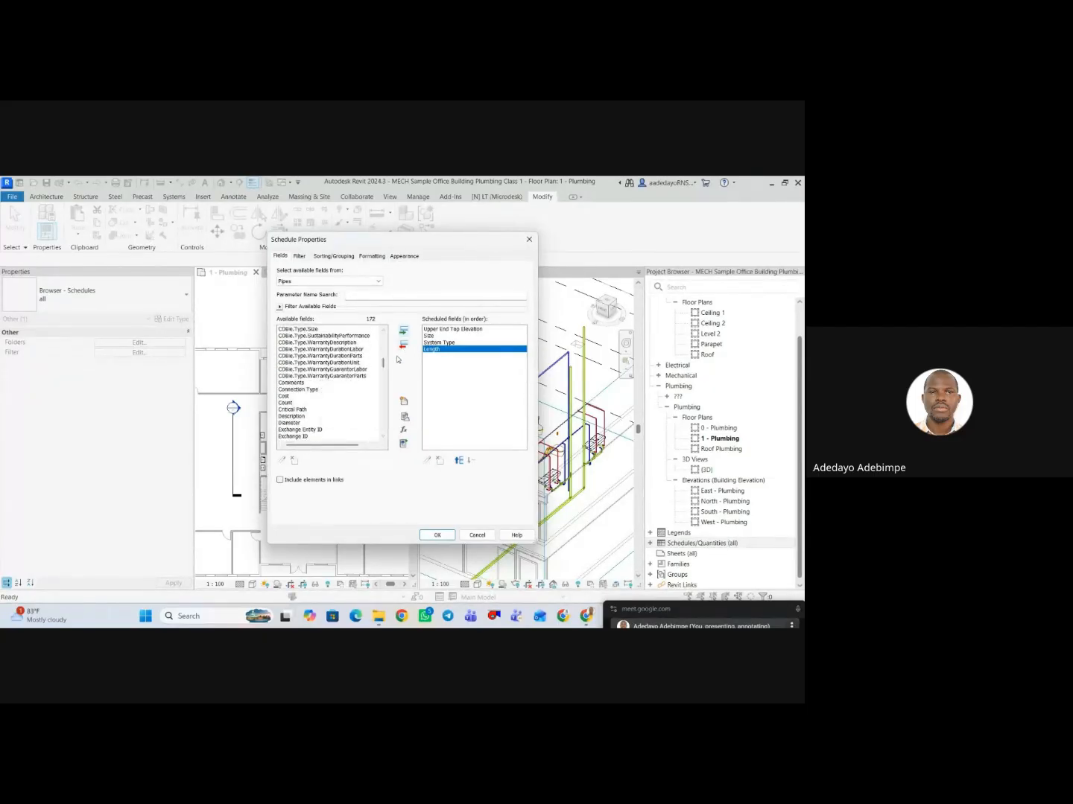
left_click(322, 390)
scroll(327, 394, "down", 1)
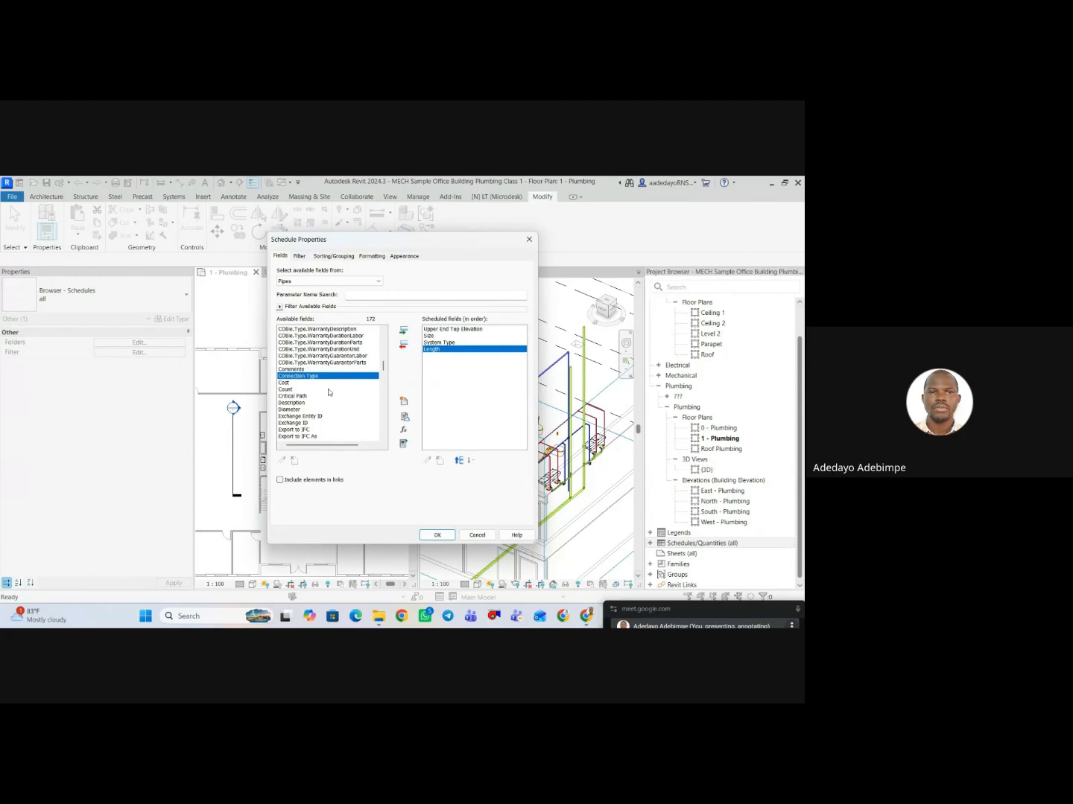
key("f")
scroll(327, 394, "down", 3)
scroll(328, 394, "down", 4)
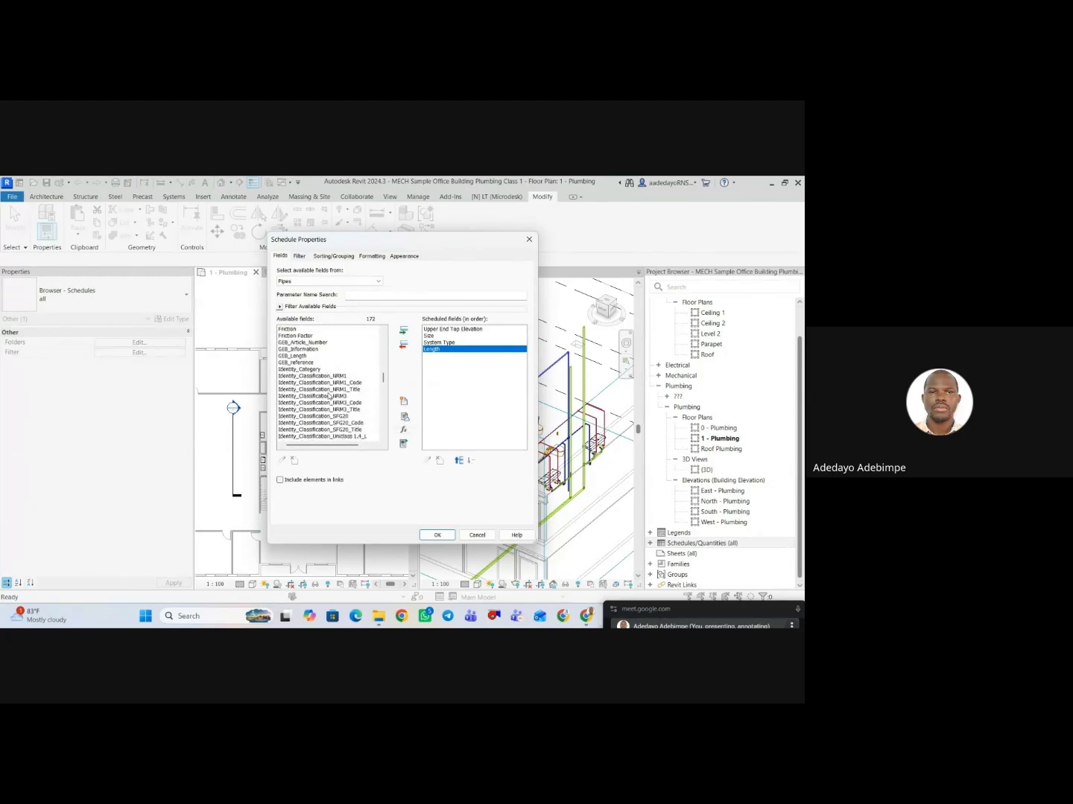
scroll(301, 356, "up", 2)
scroll(302, 355, "up", 1)
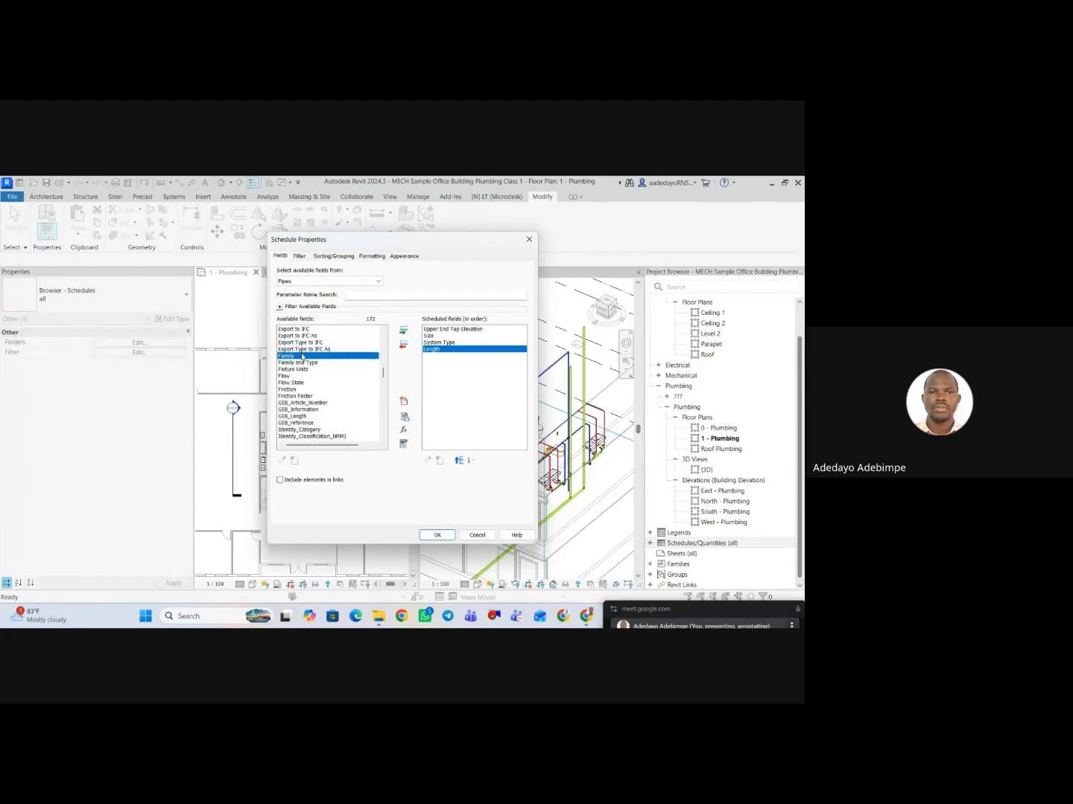
left_click(302, 362)
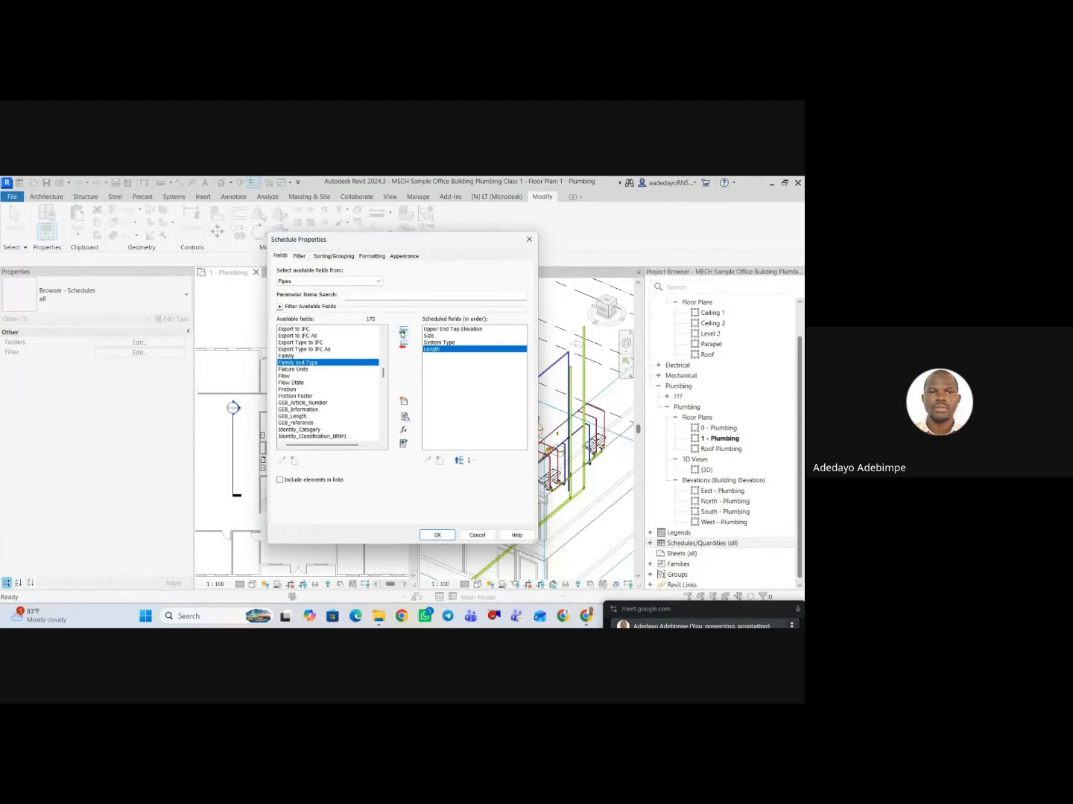
left_click(403, 331)
Move Upper End Top Elevation to the end of the scheduled fields, below Family and Type.
left_click(432, 330)
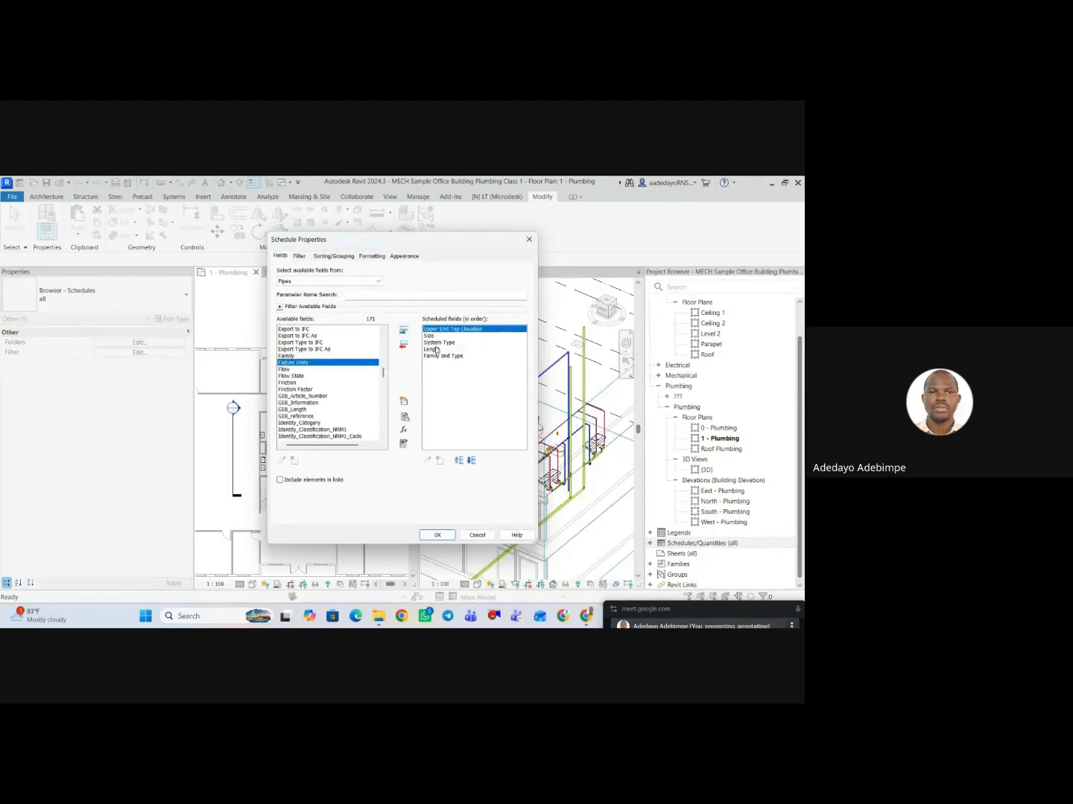
left_click(471, 461)
left_click(471, 460)
left_click(471, 461)
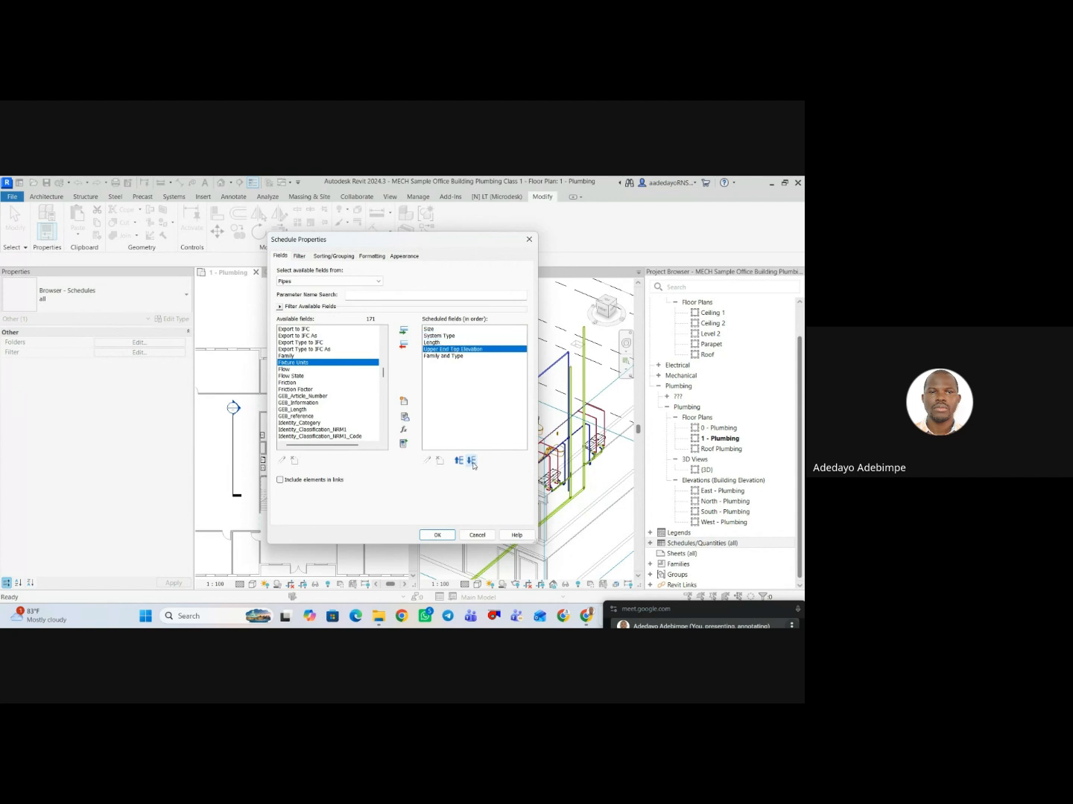
left_click(470, 460)
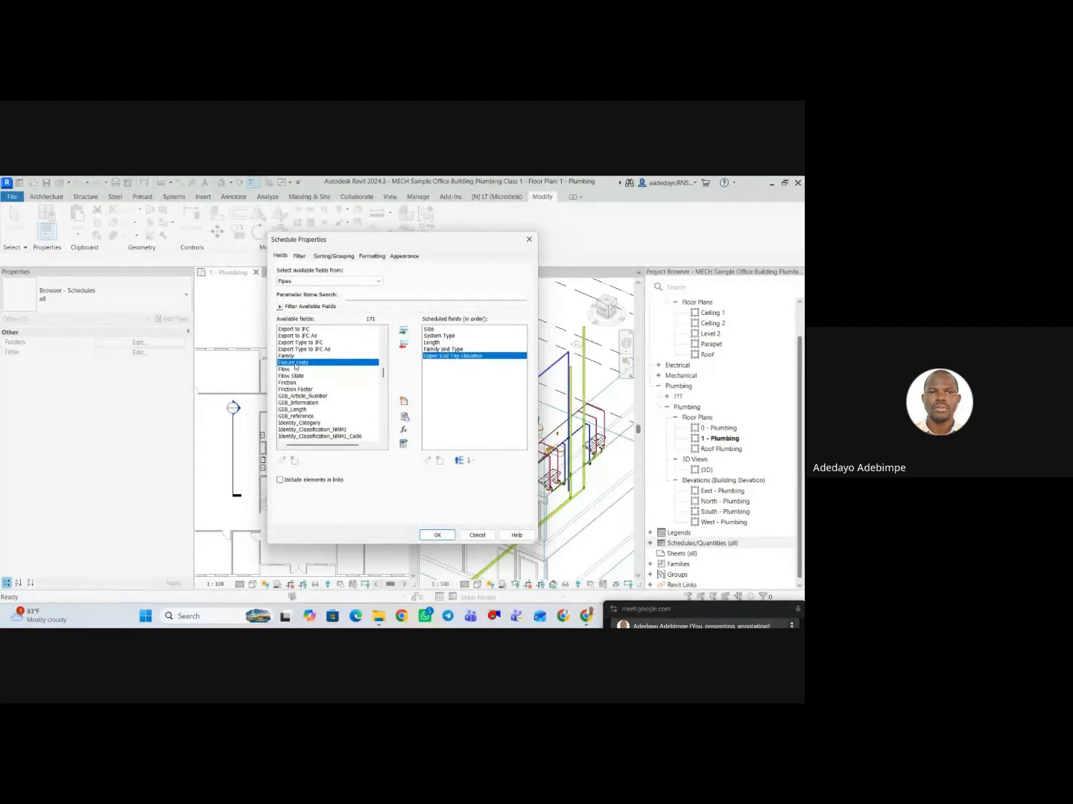
Add the Reference Level field to the schedule and remove Upper End Top Elevation from the scheduled fields.
scroll(297, 370, "down", 1)
scroll(298, 370, "down", 10)
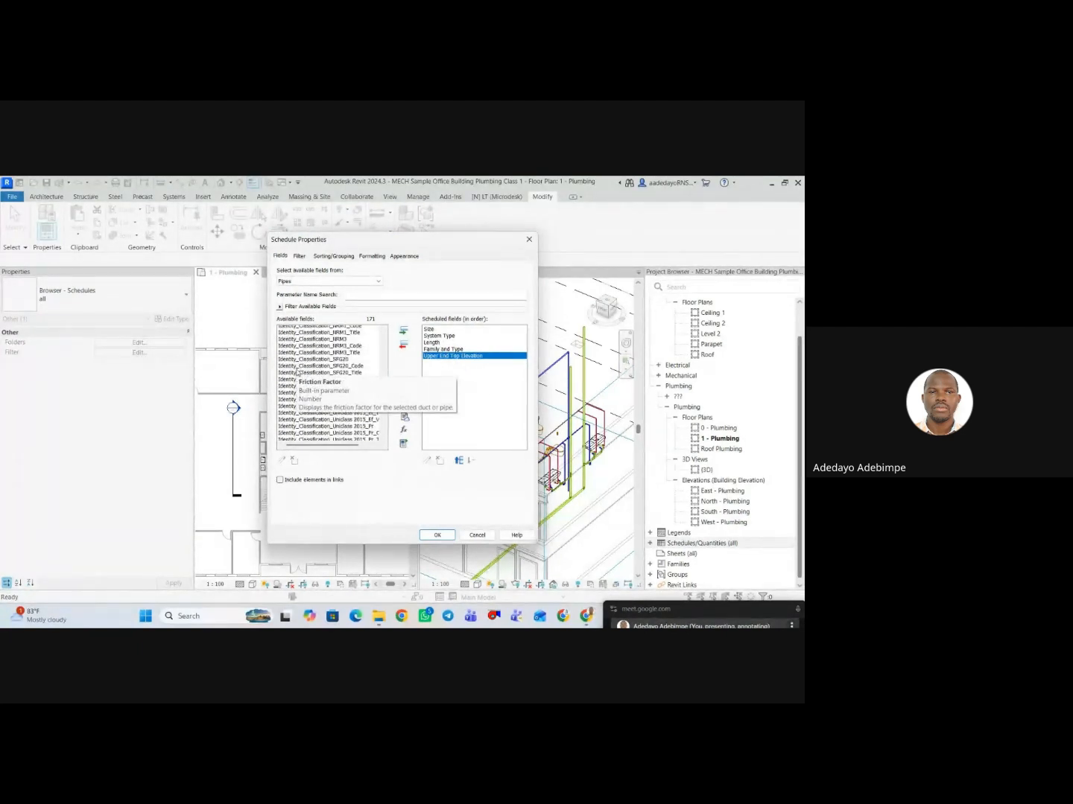
scroll(298, 374, "down", 6)
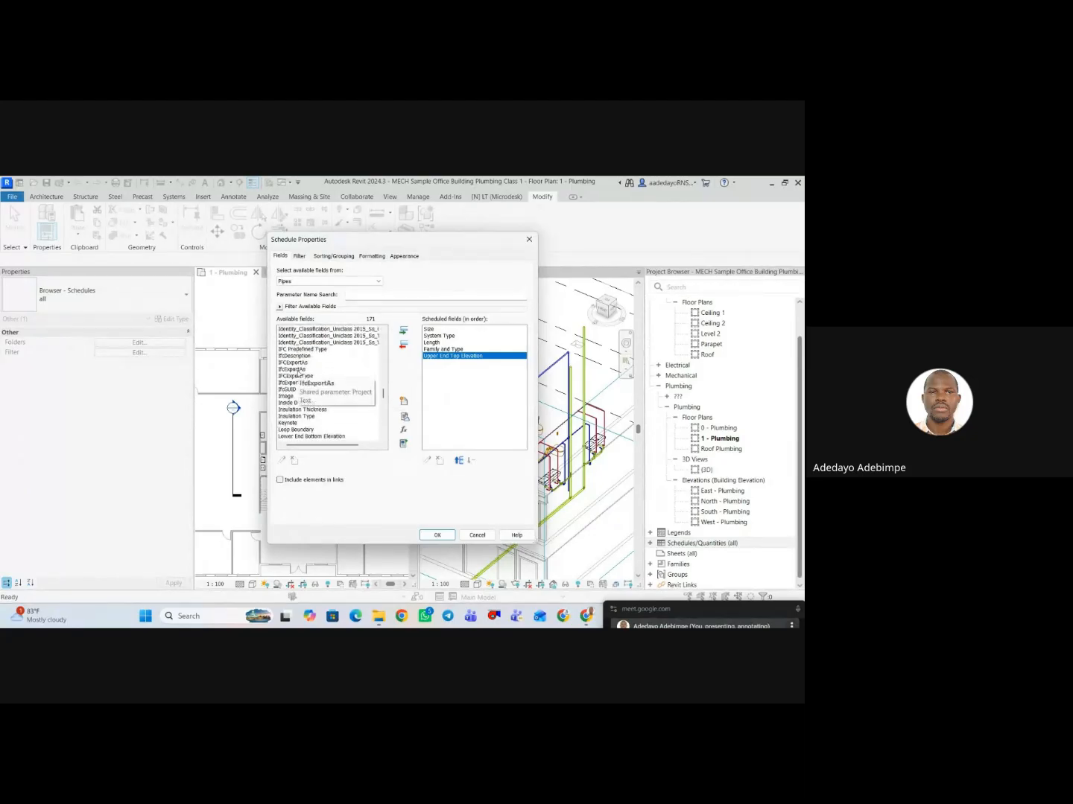
scroll(297, 376, "down", 4)
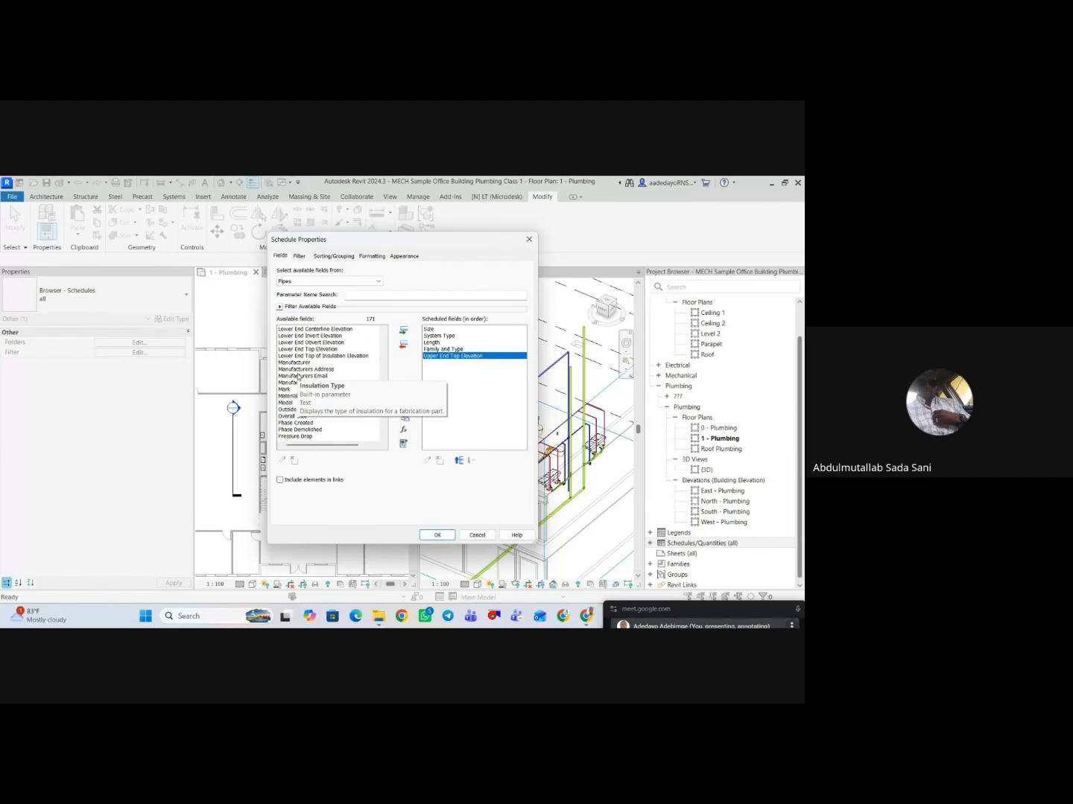
scroll(298, 373, "up", 2)
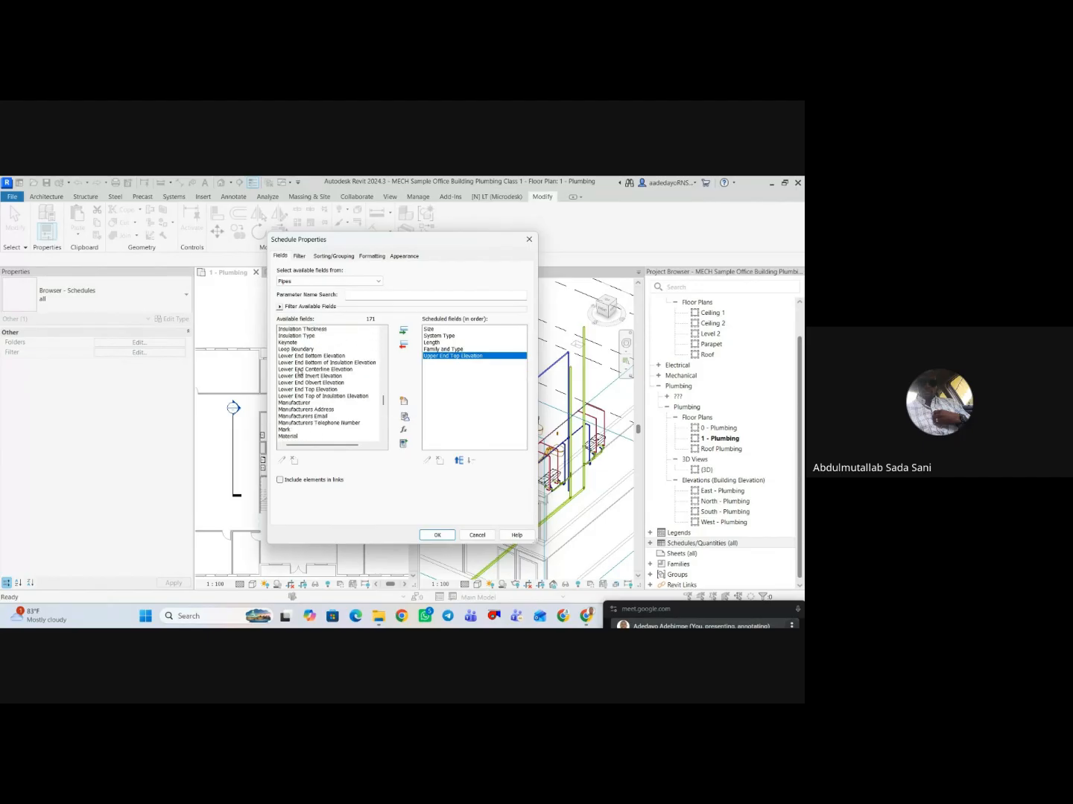
left_click(301, 357)
scroll(303, 362, "down", 1)
key("r")
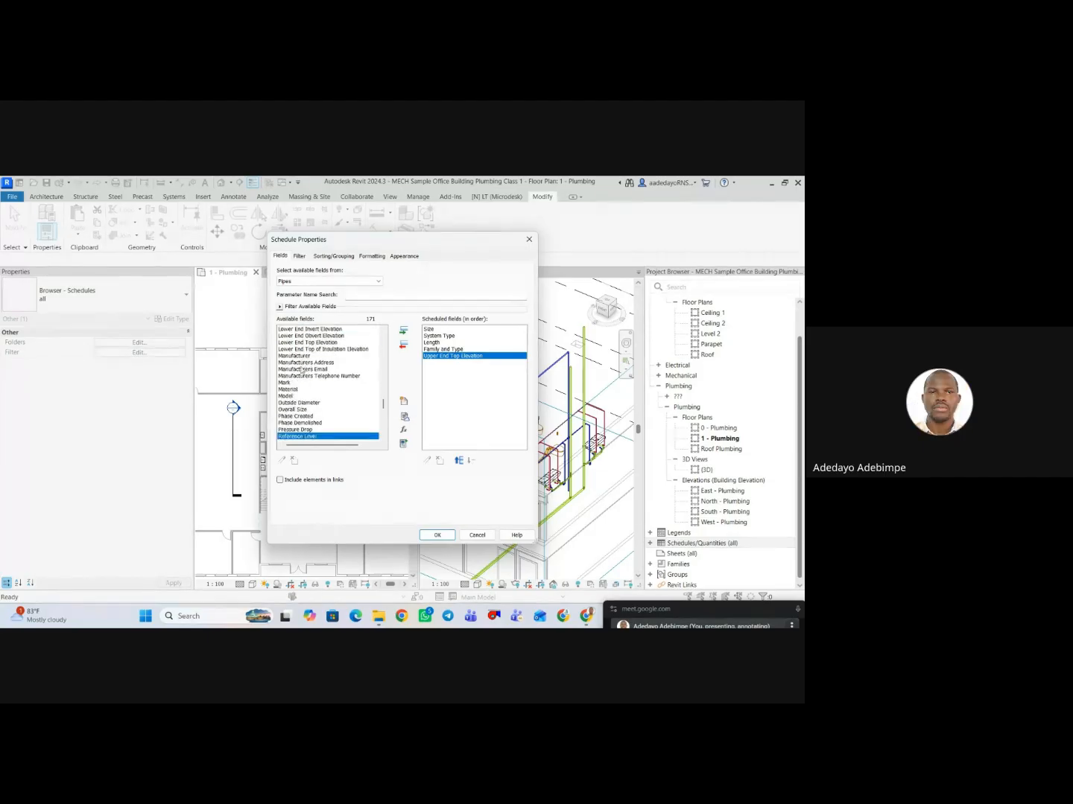
scroll(303, 369, "down", 1)
left_click(403, 330)
left_click(443, 356)
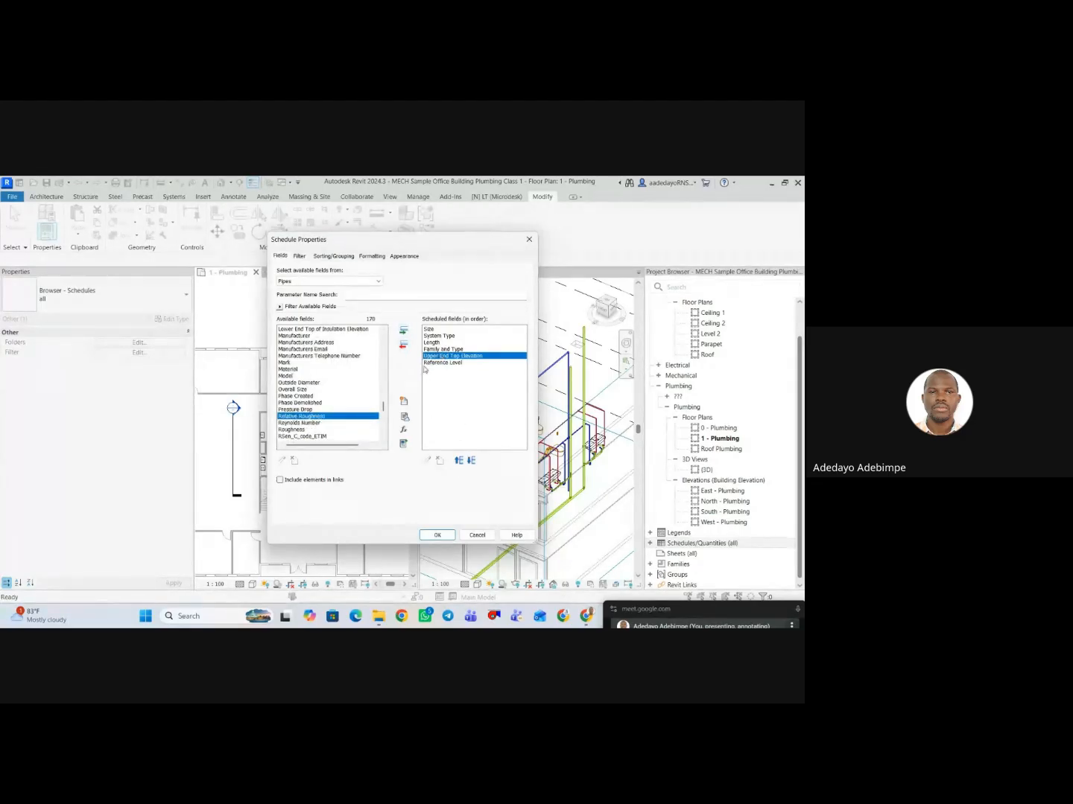
left_click(404, 345)
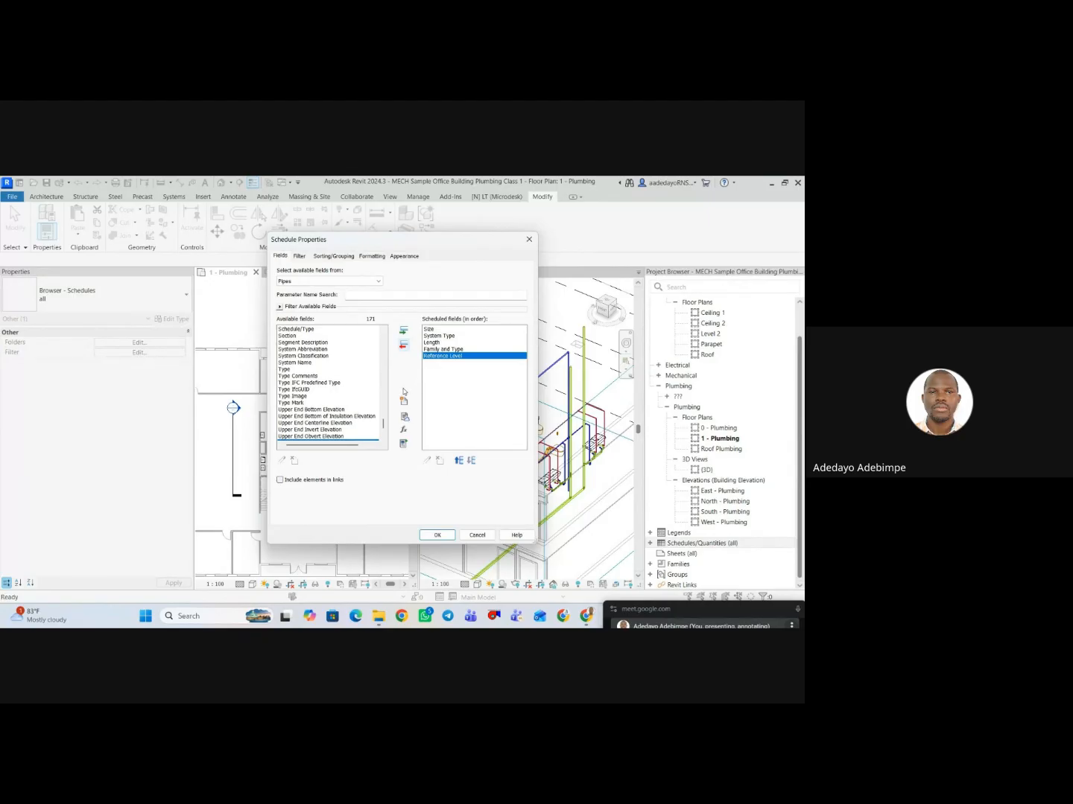
Try sorting the schedule by System Type and reset the sort criterion to (none).
left_click(301, 257)
left_click(328, 257)
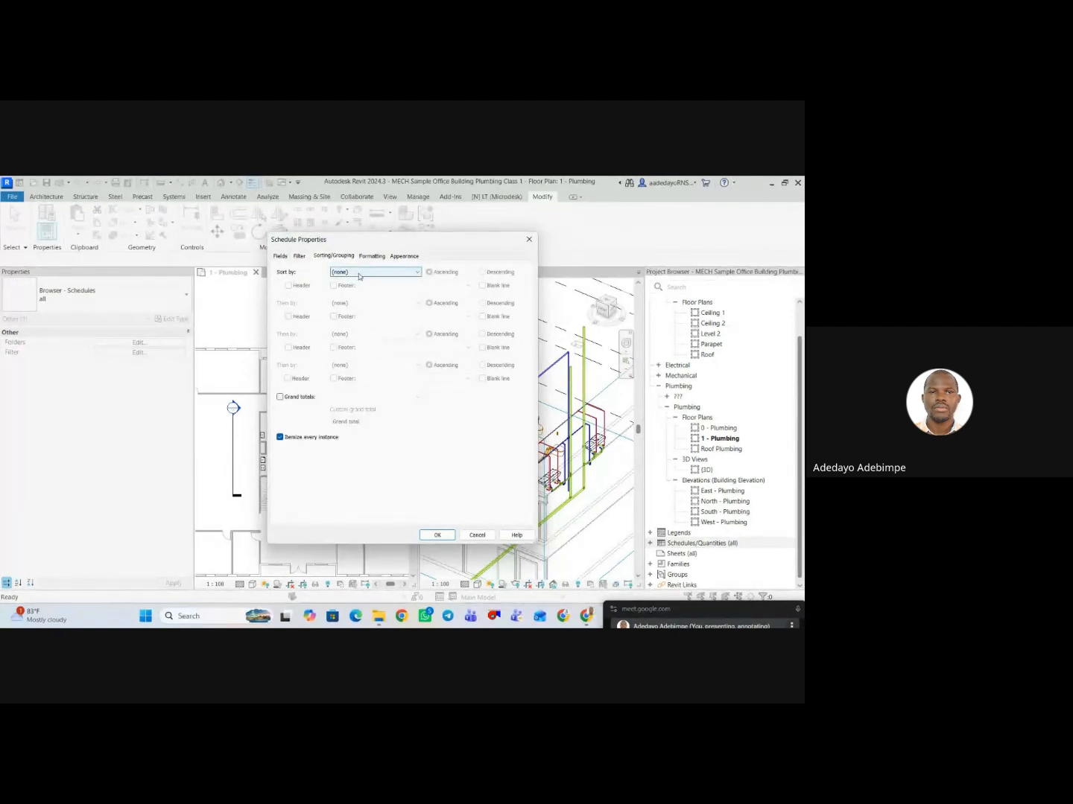
left_click(359, 272)
left_click(351, 298)
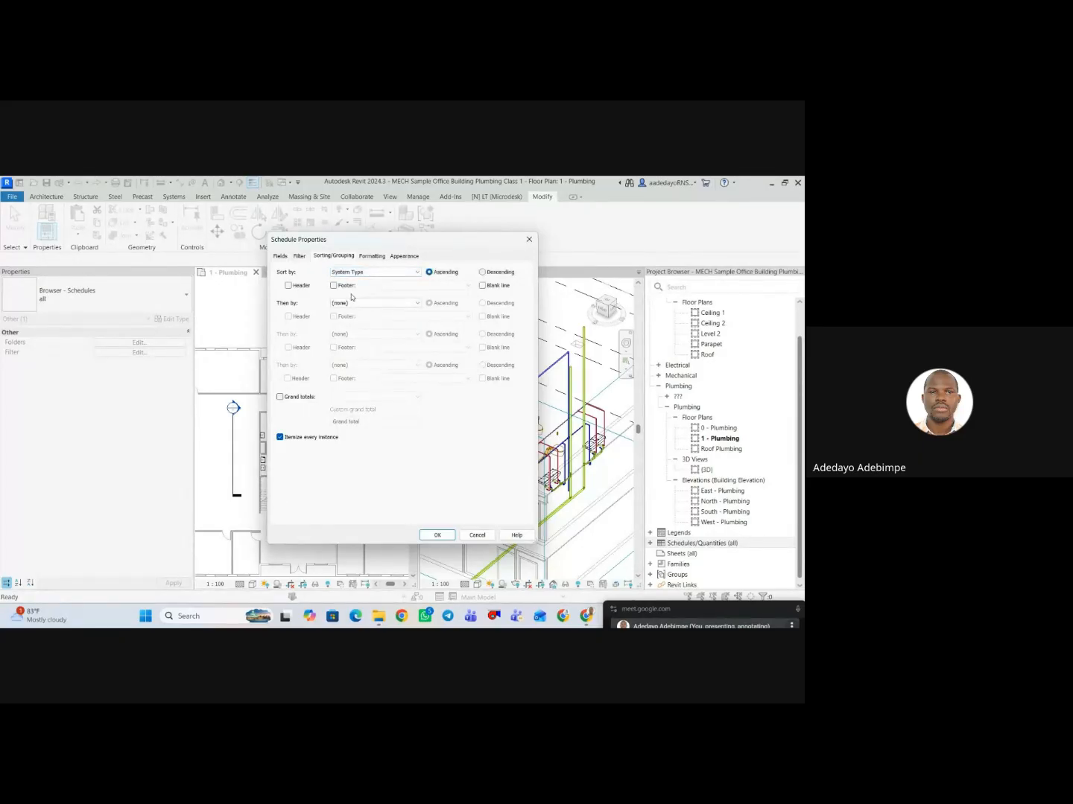
left_click(352, 272)
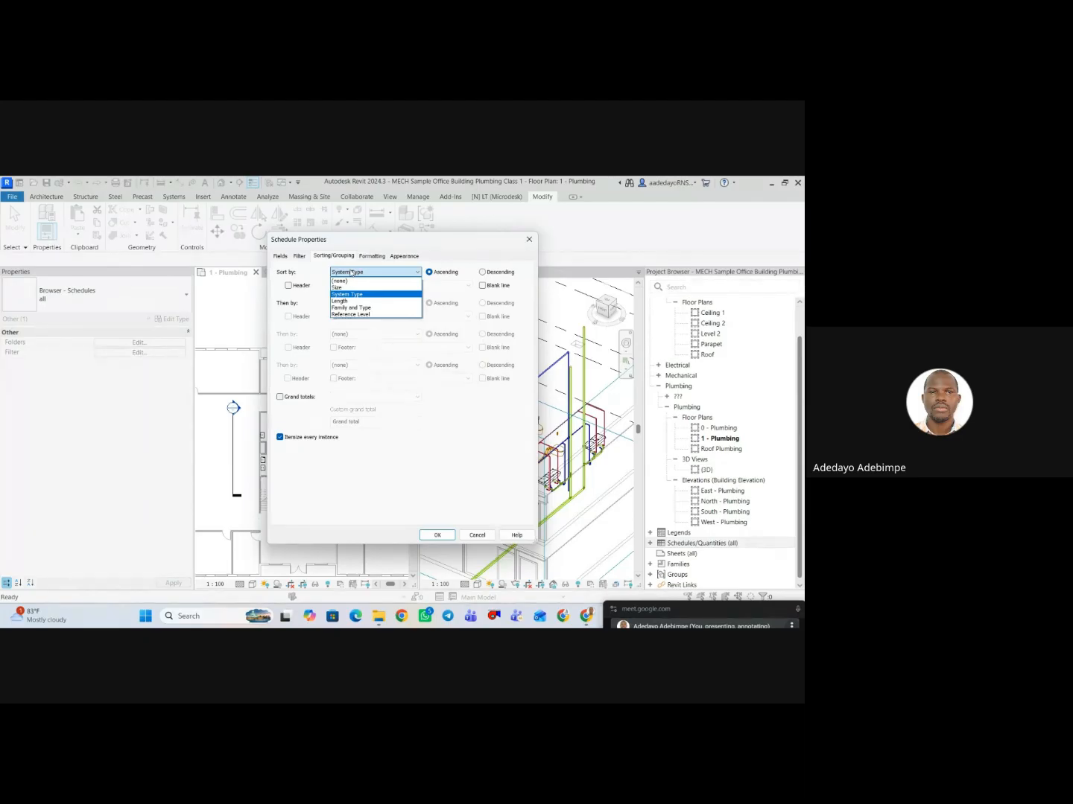
left_click(378, 276)
left_click(380, 276)
left_click(360, 282)
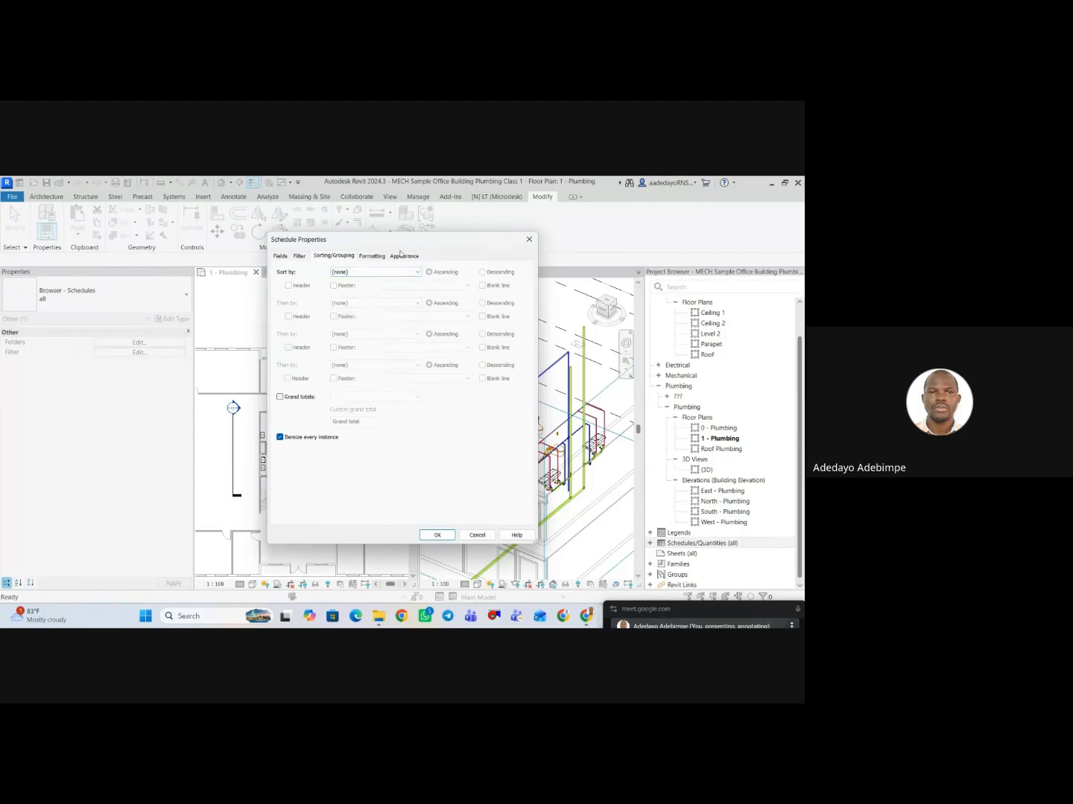
Create the pipe schedule with the existing appearance settings and combine the tiled views into one tabbed window.
left_click(399, 257)
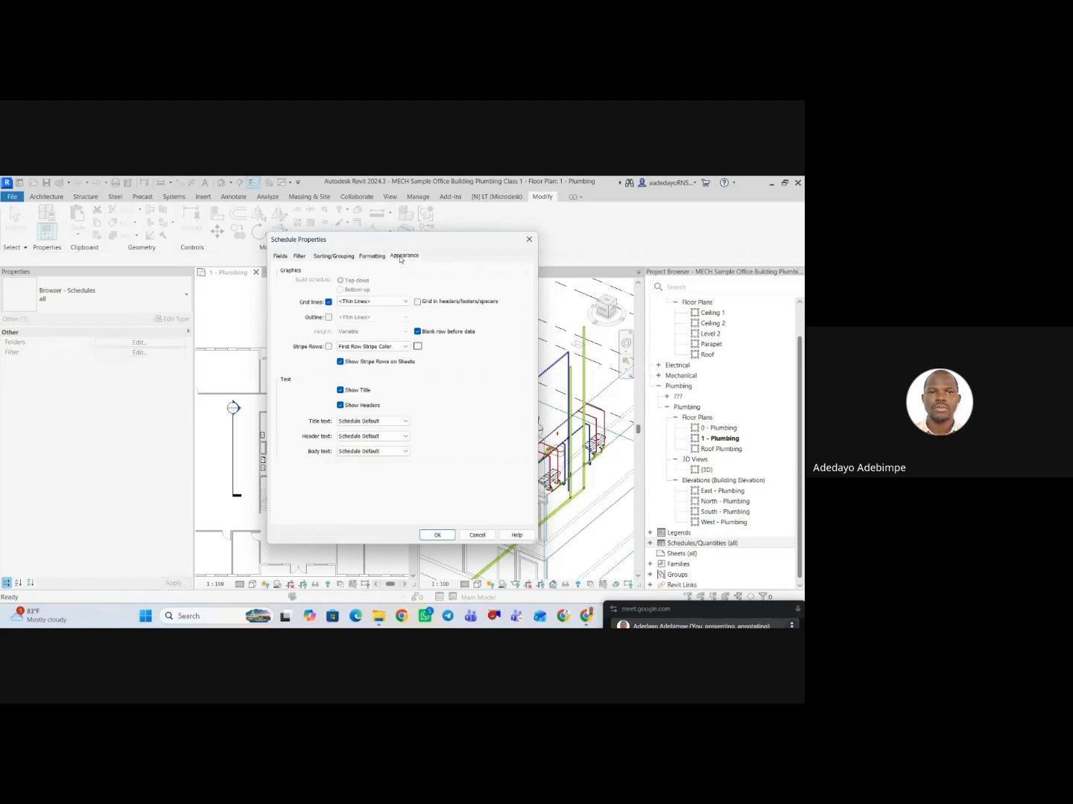
left_click(437, 535)
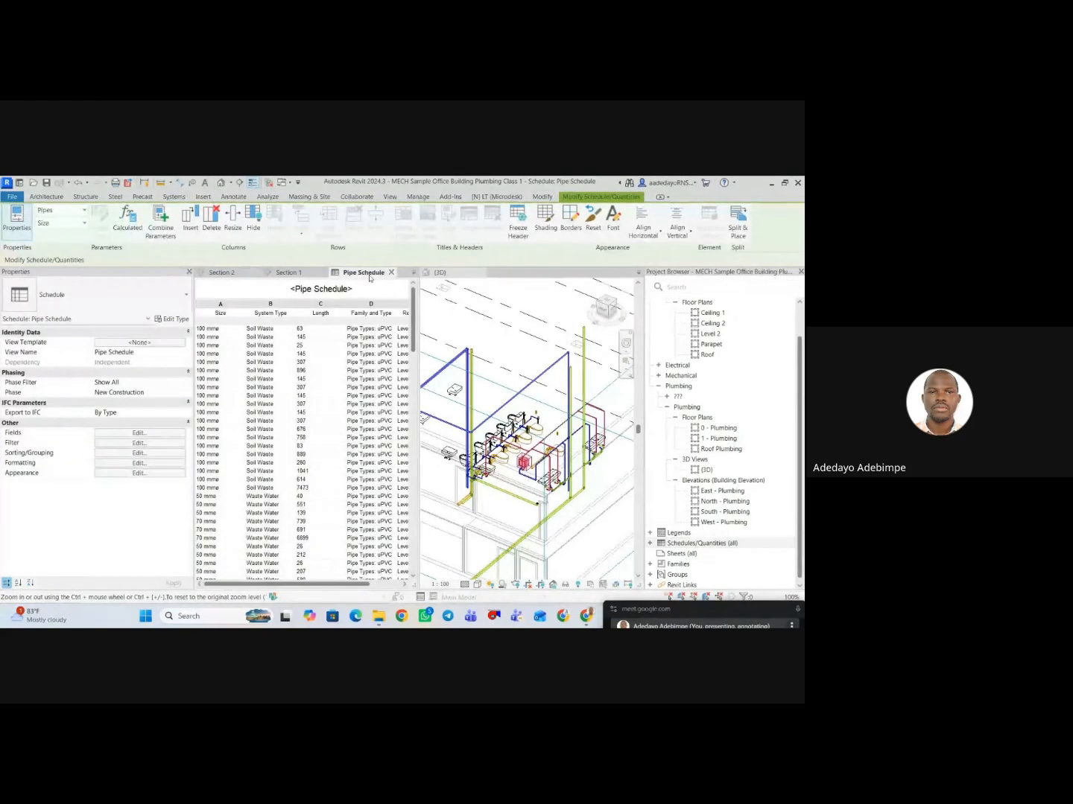
left_click(592, 281)
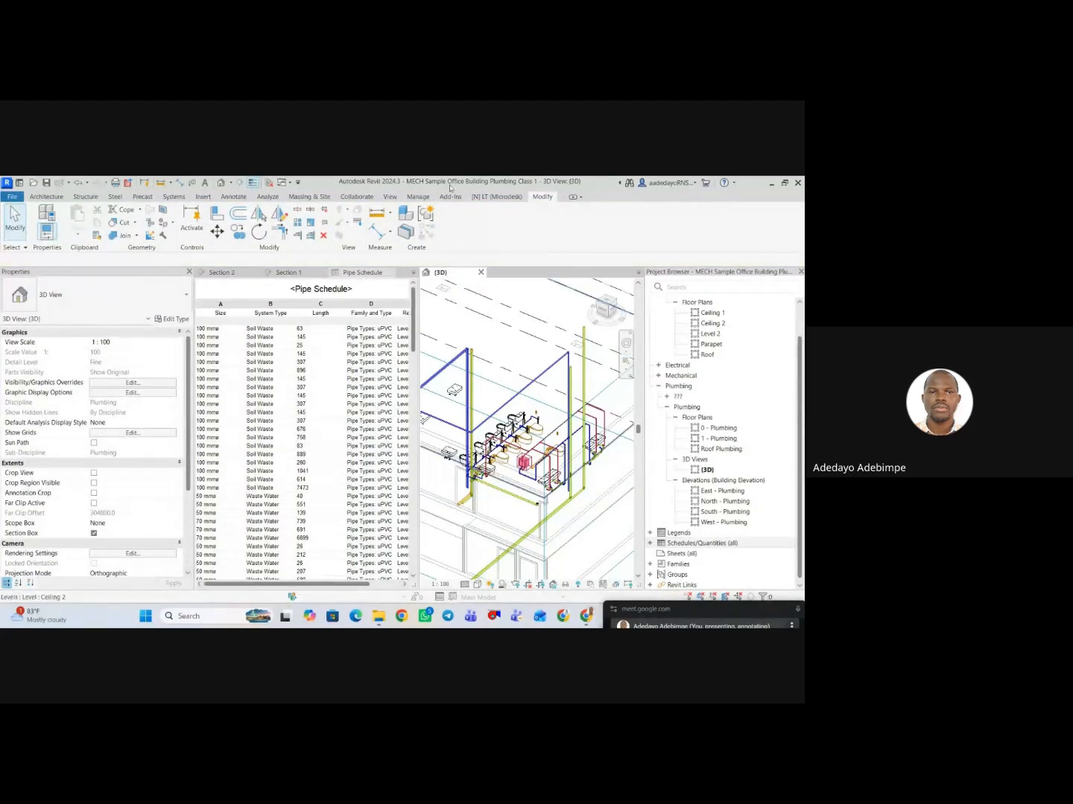
left_click(389, 196)
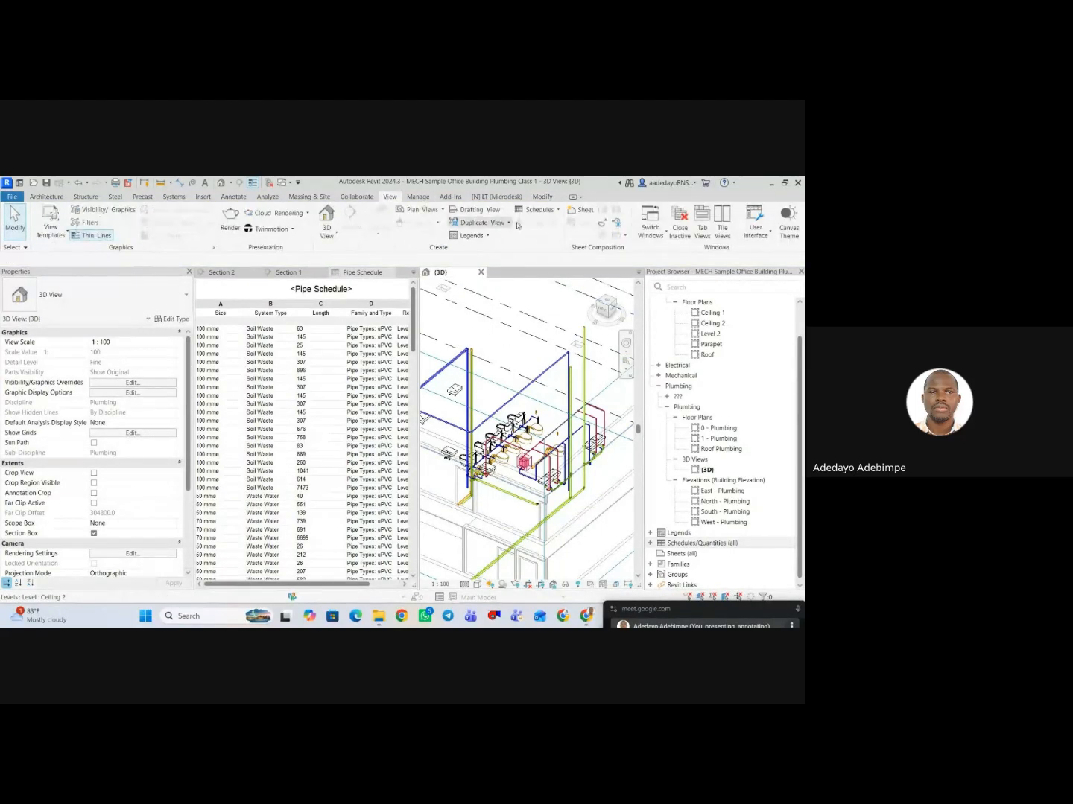
left_click(702, 219)
scroll(441, 476, "down", 2)
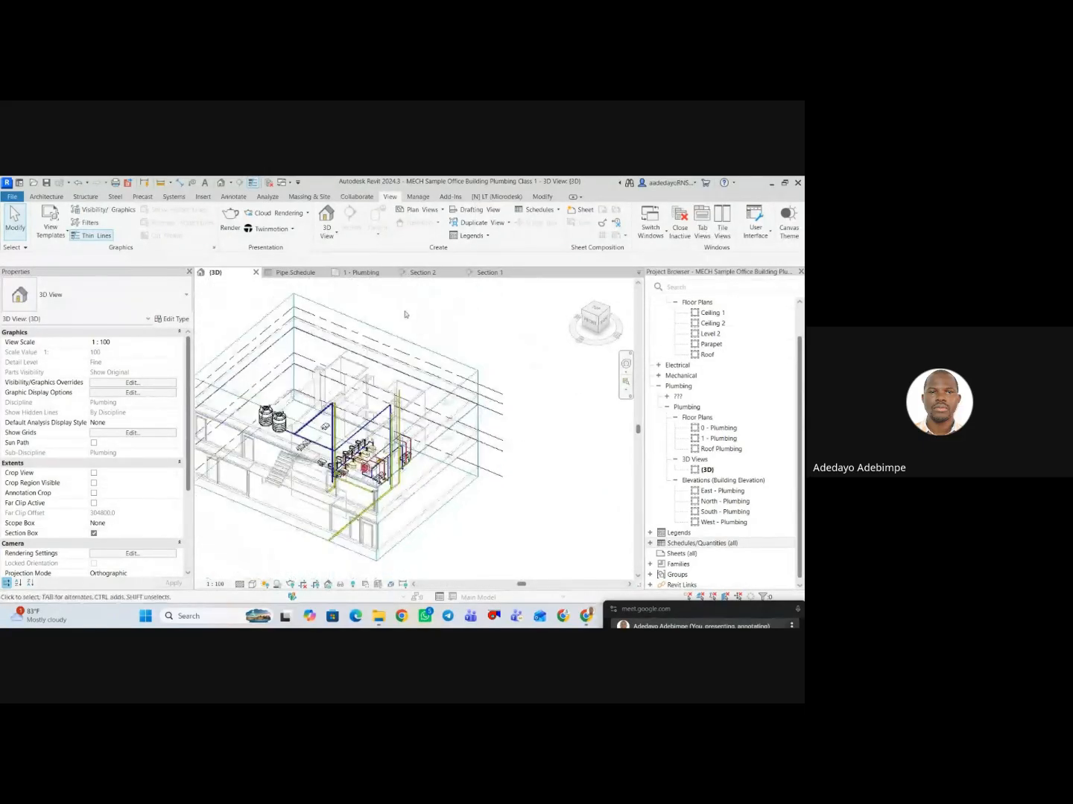
Bring up the Pipe Schedule view and look through its rows and columns.
left_click(276, 273)
scroll(476, 417, "down", 5)
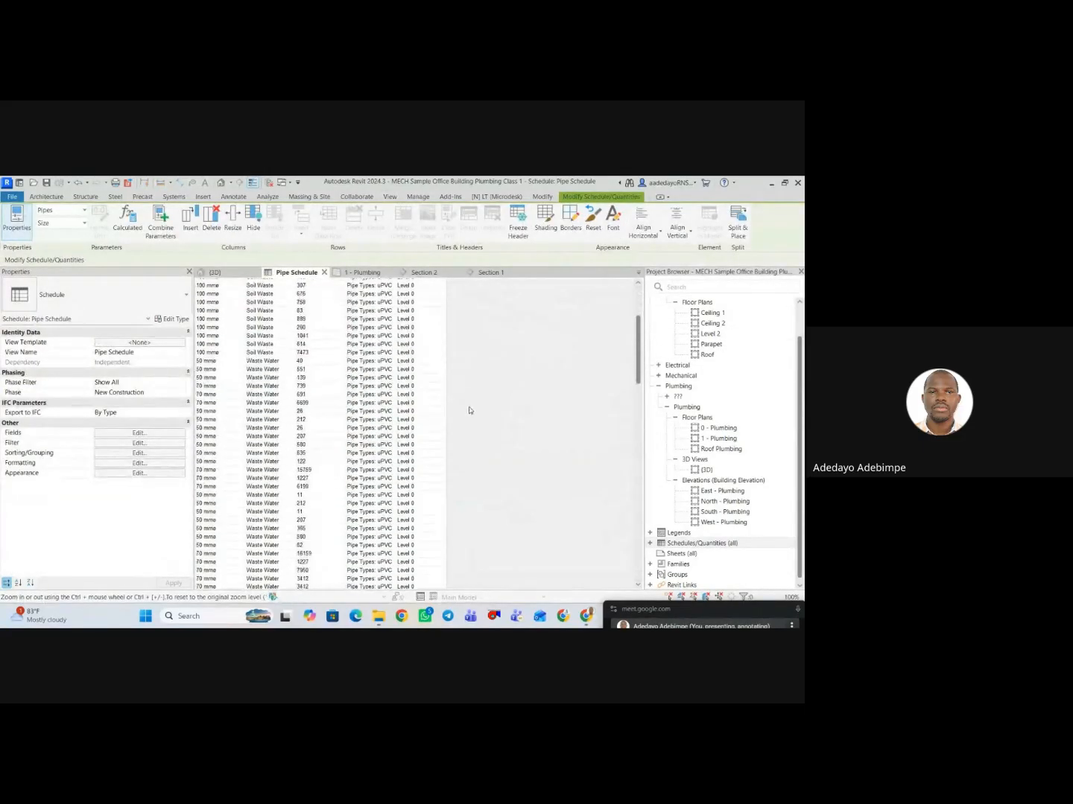
scroll(496, 460, "down", 2, "ctrl")
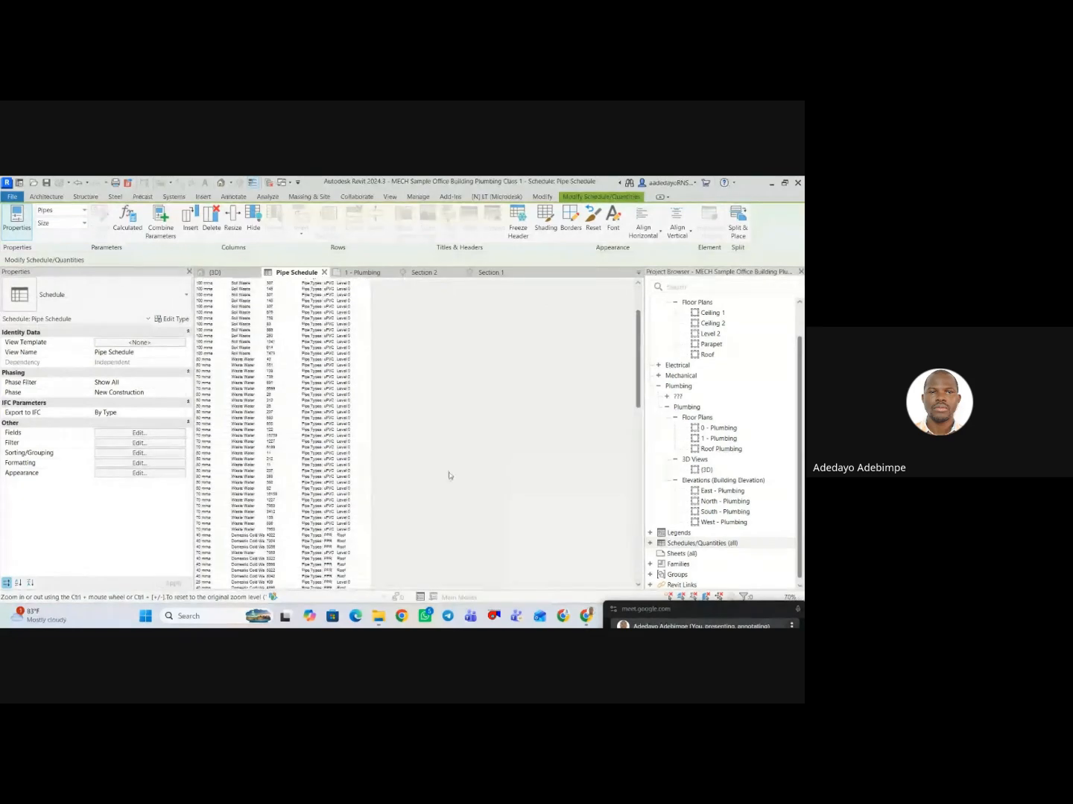
scroll(350, 476, "up", 5)
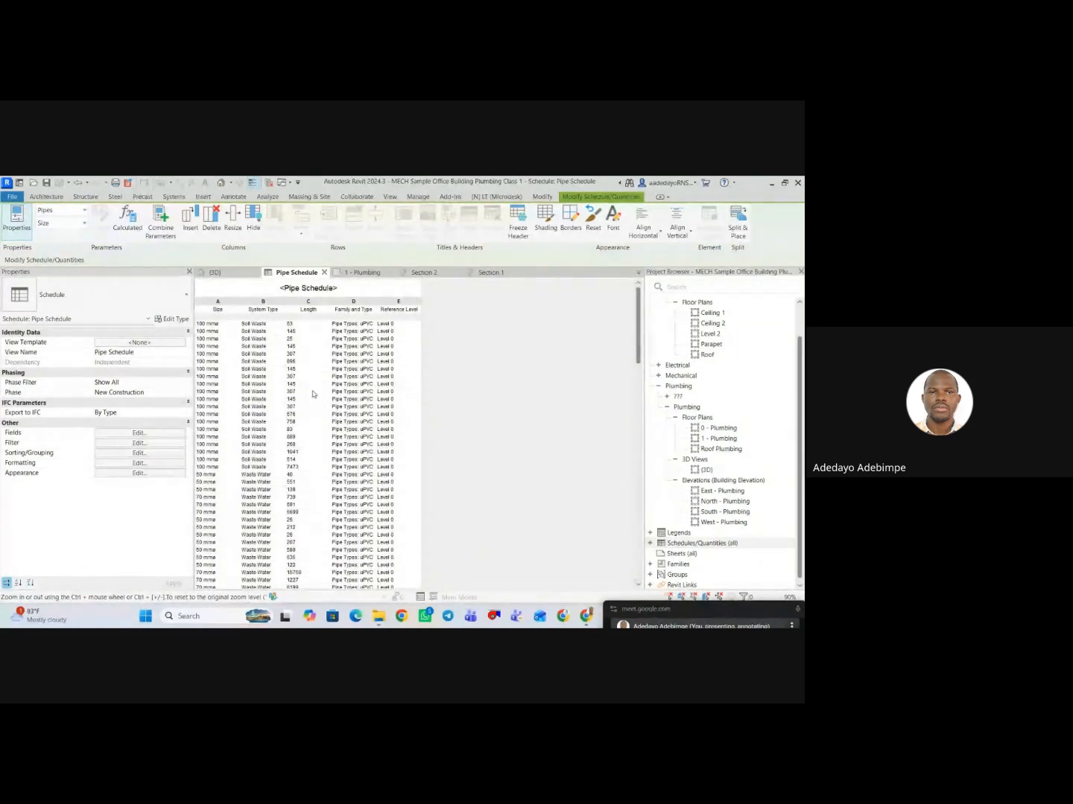
left_click(303, 326)
Review the schedule's filter, appearance and formatting settings, including the conditional format of the Size field.
left_click(136, 445)
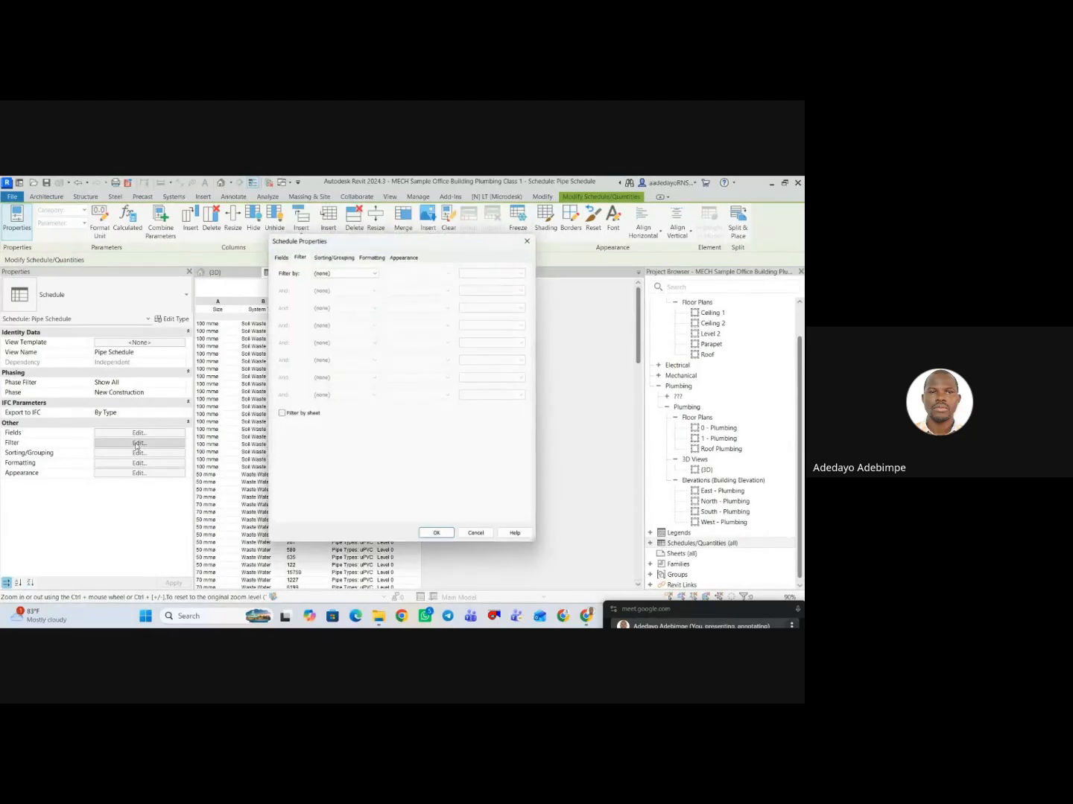
left_click(400, 257)
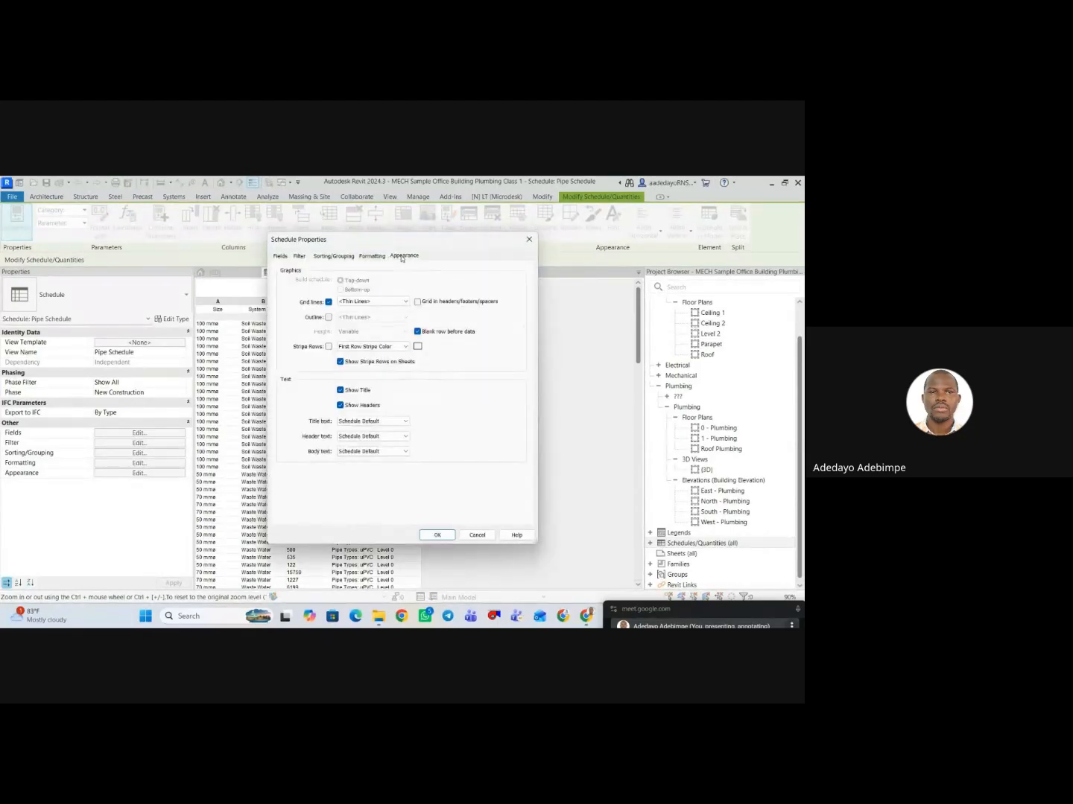
left_click(370, 257)
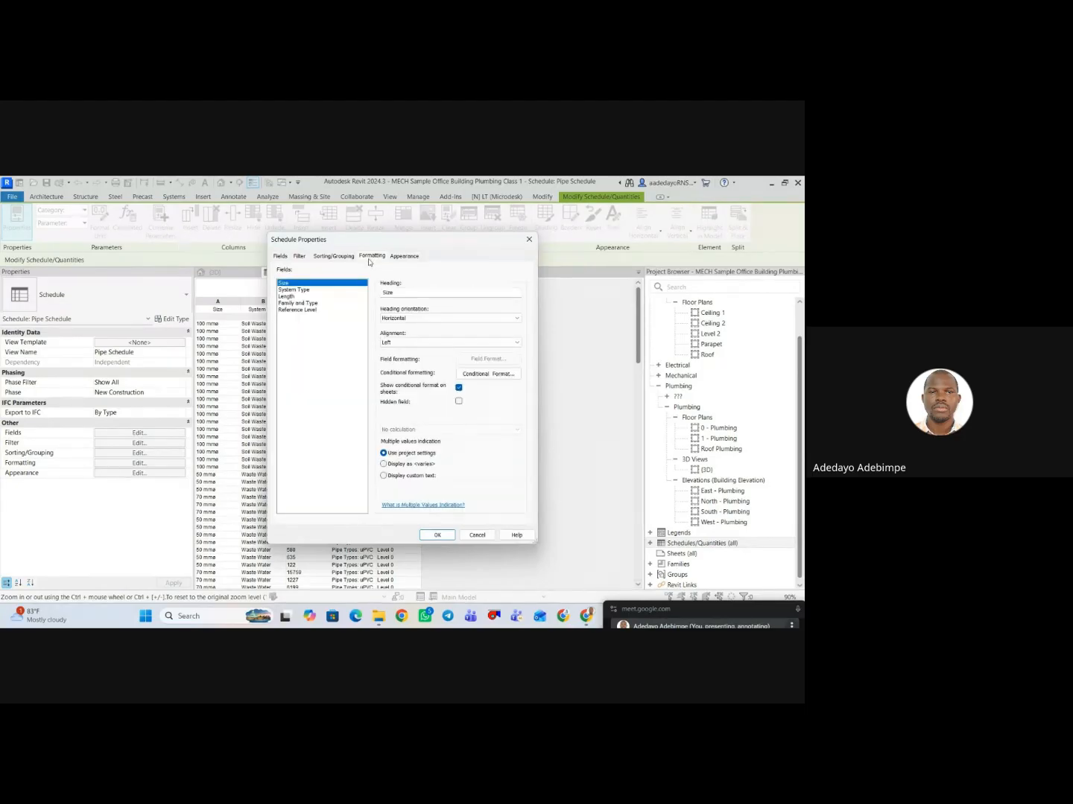
left_click(470, 375)
left_click(525, 318)
Set the schedule's Length field to calculate totals.
left_click(291, 297)
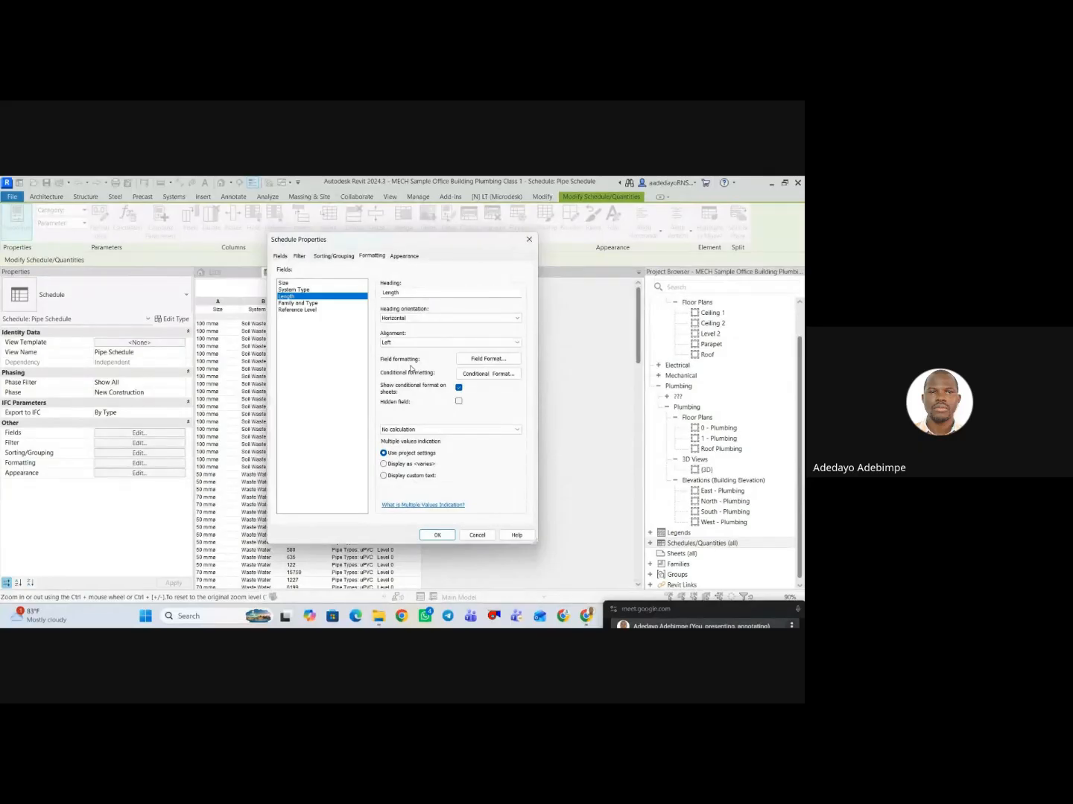
left_click(479, 431)
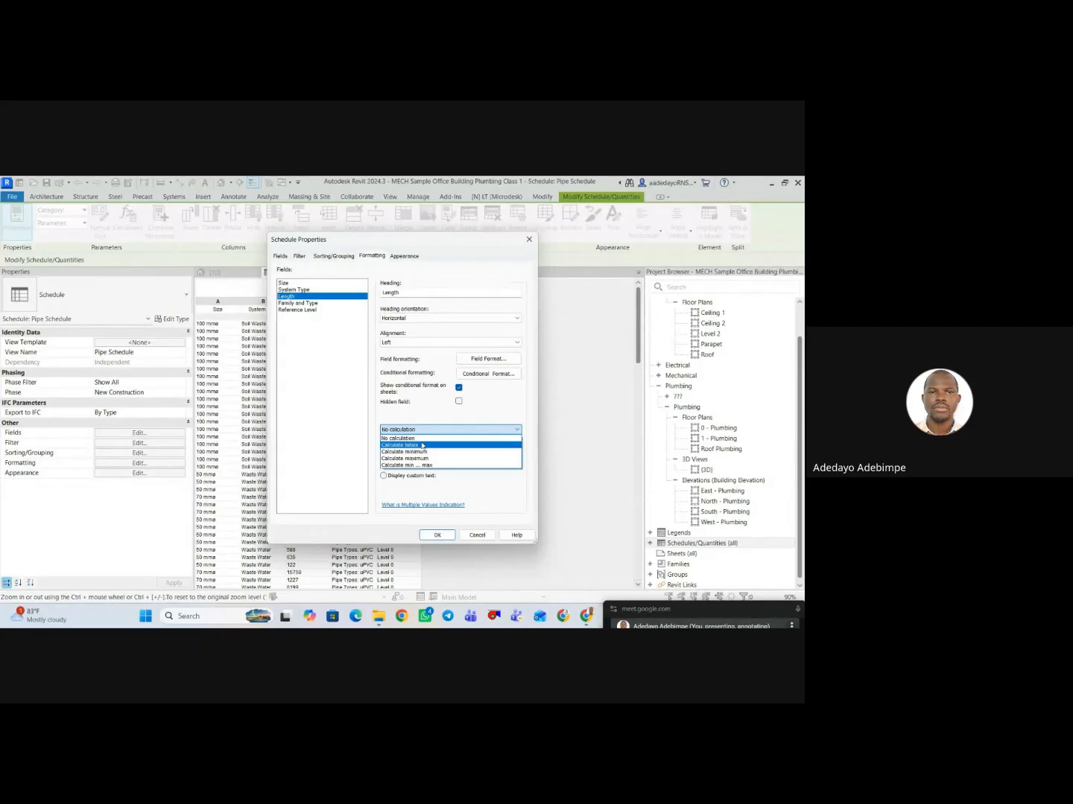
left_click(484, 415)
left_click(451, 429)
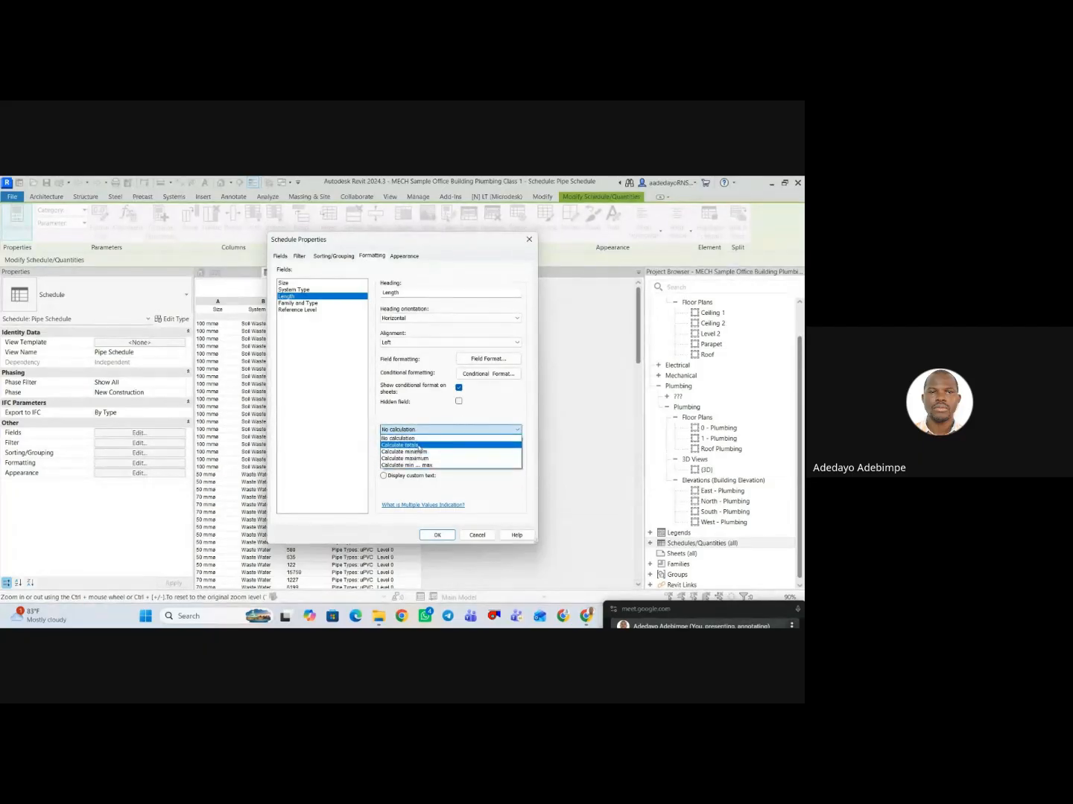
left_click(421, 447)
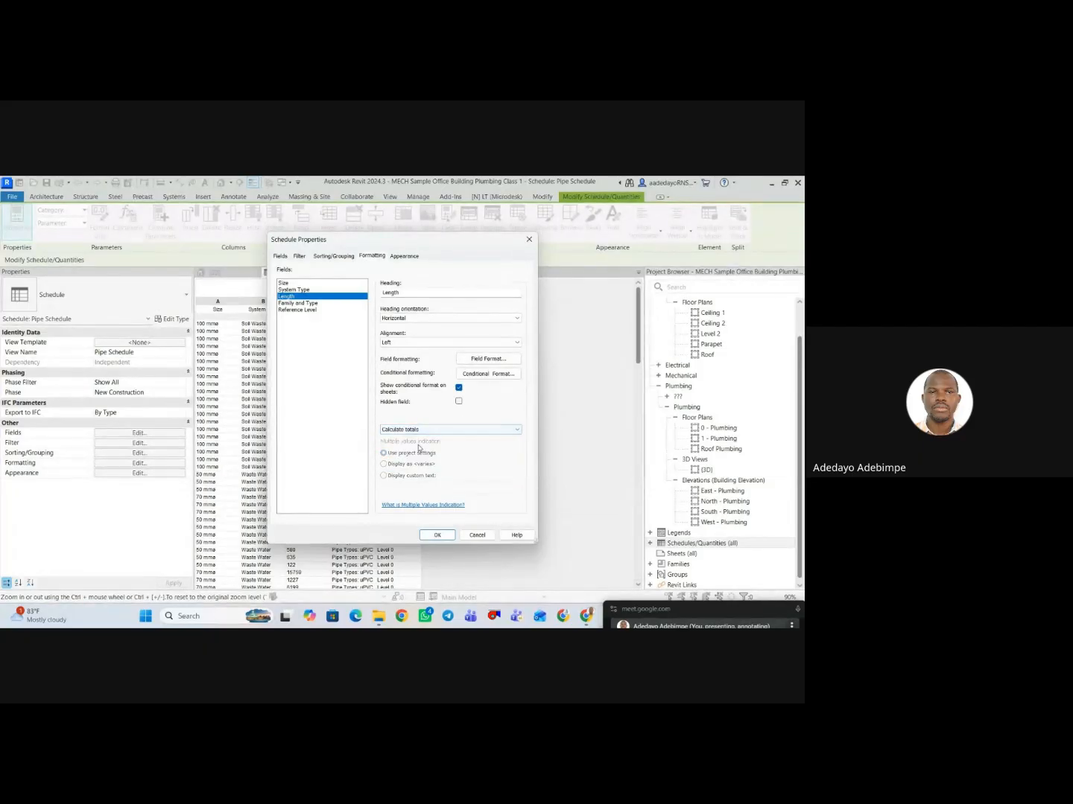
Override the project settings for the Length field's format, using meters with the m unit symbol.
left_click(488, 359)
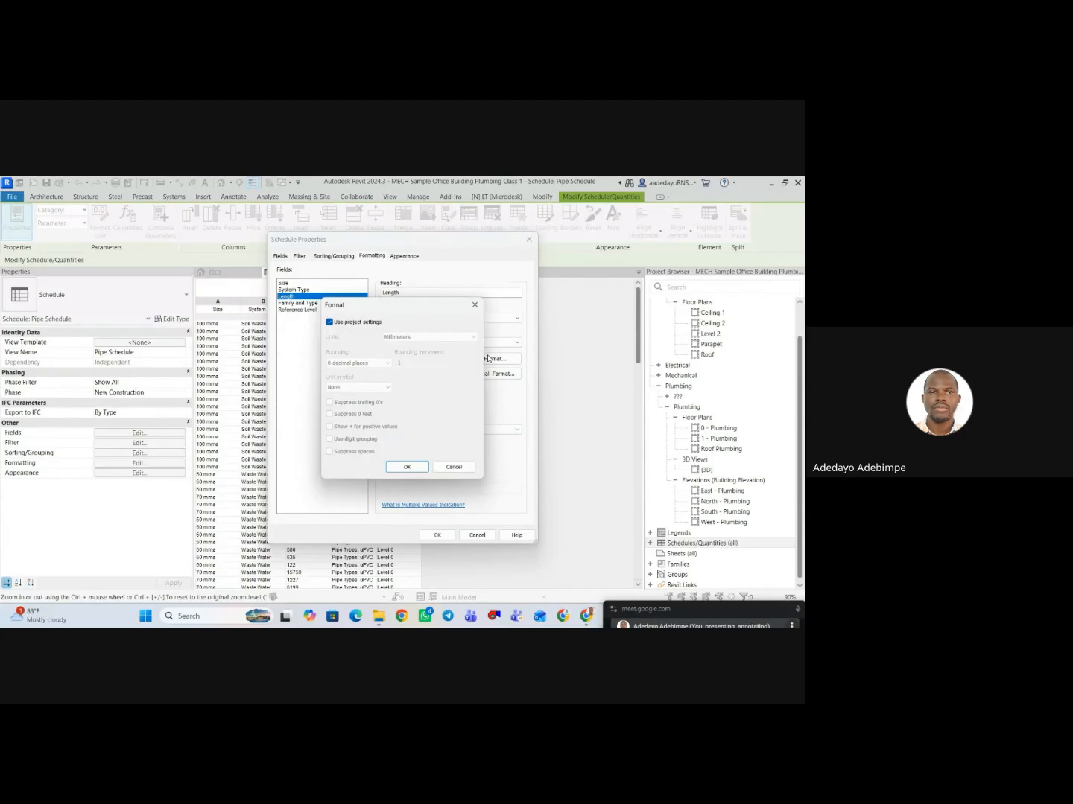
left_click(329, 322)
left_click(431, 336)
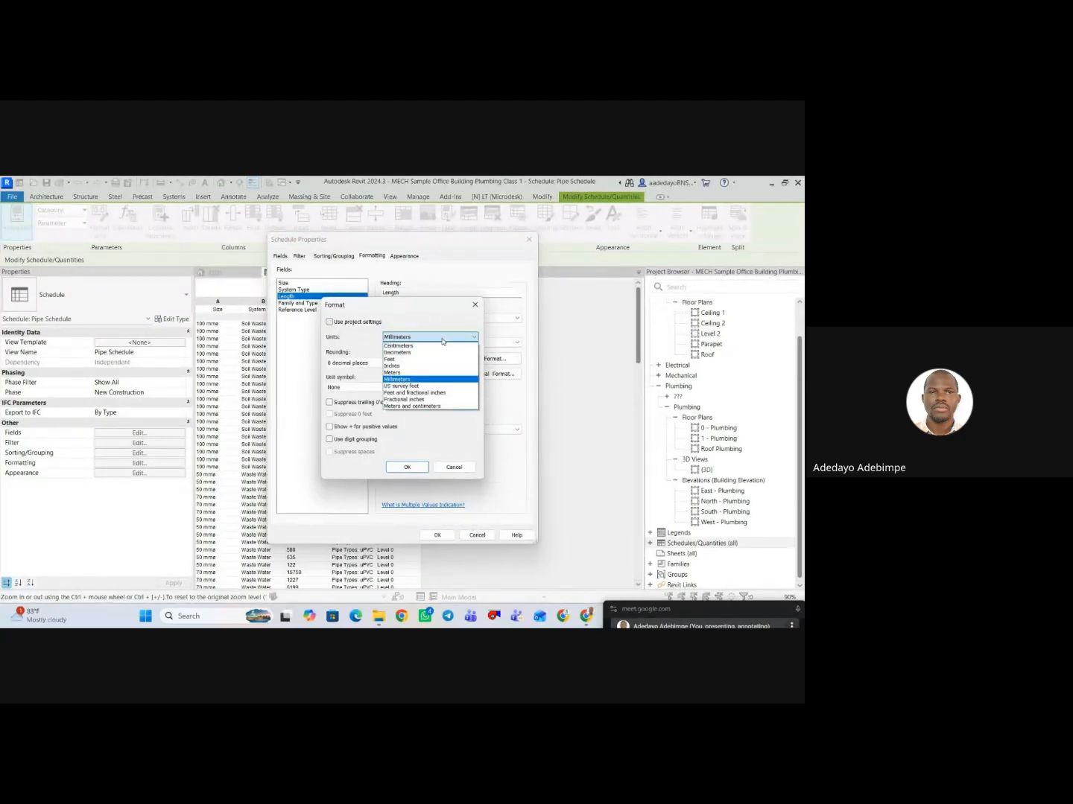
left_click(414, 377)
left_click(358, 387)
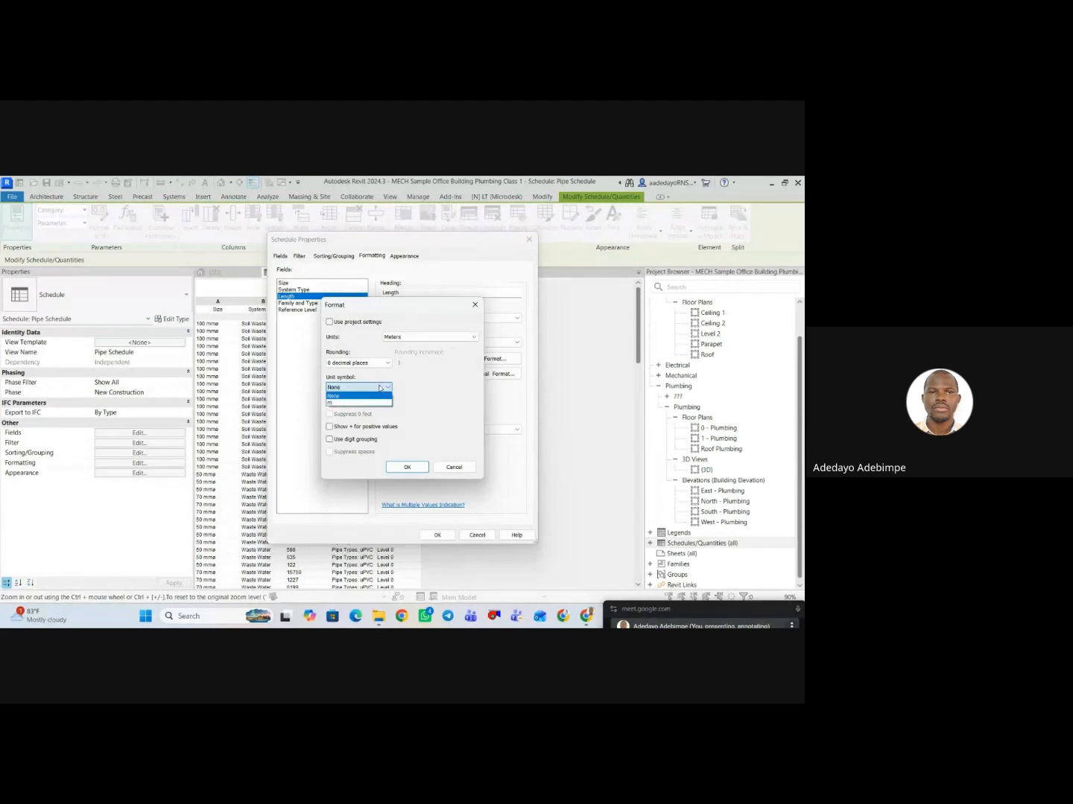
left_click(356, 403)
left_click(409, 467)
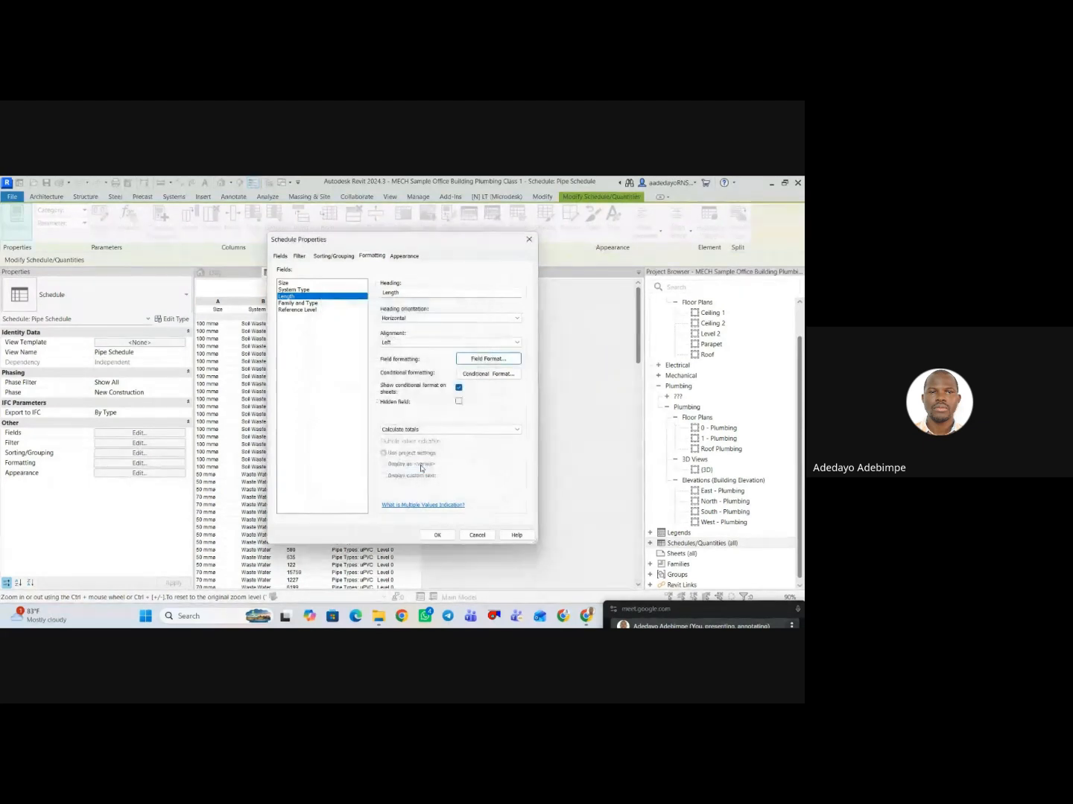
Check the formatting of the Size, System Type, Length and Reference Level fields and apply the schedule's formatting changes.
left_click(293, 284)
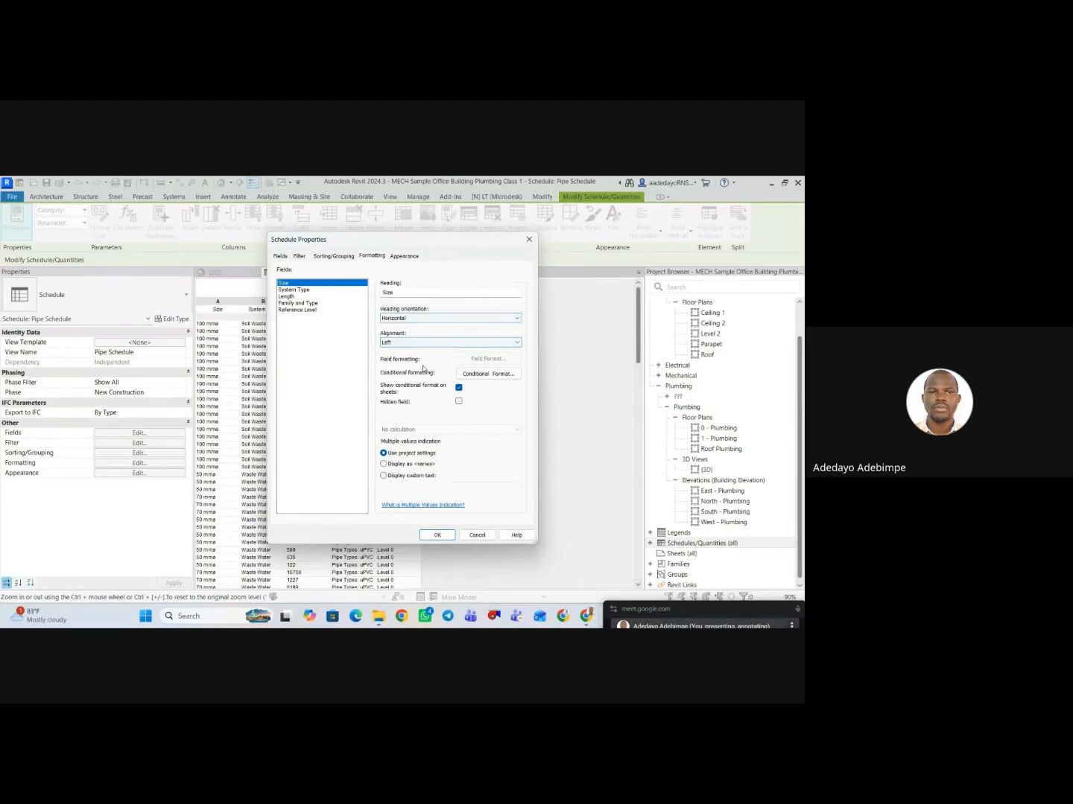
left_click(298, 290)
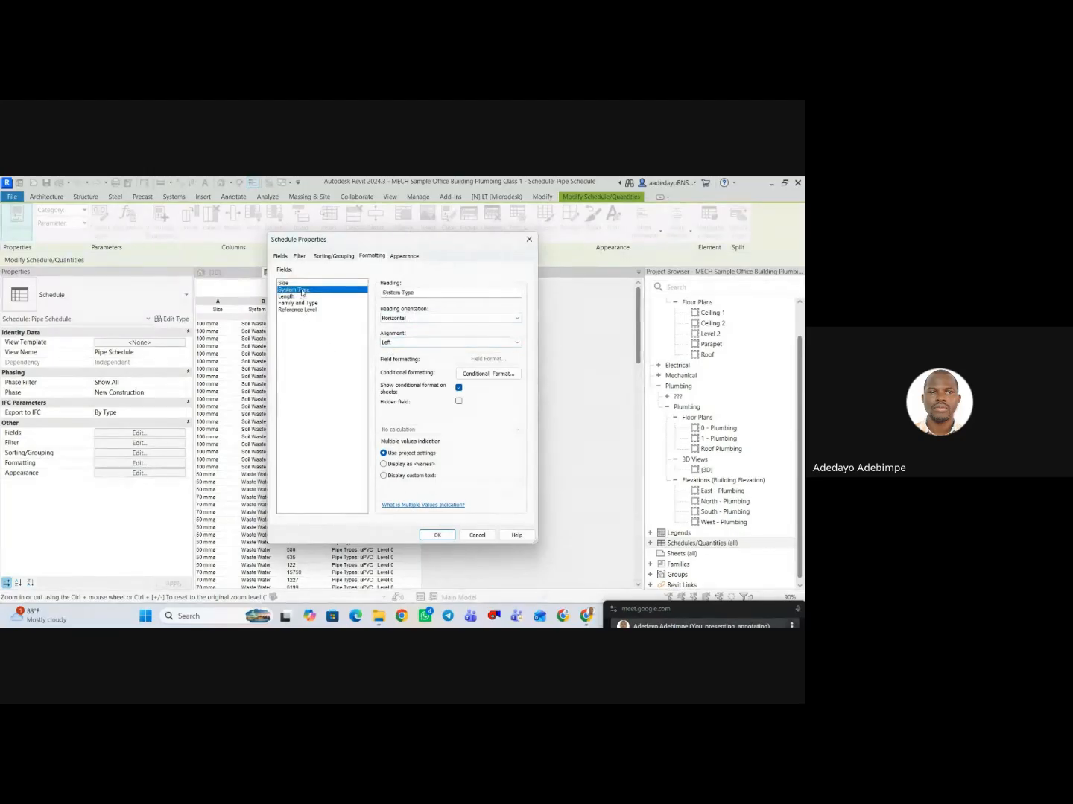
left_click(290, 297)
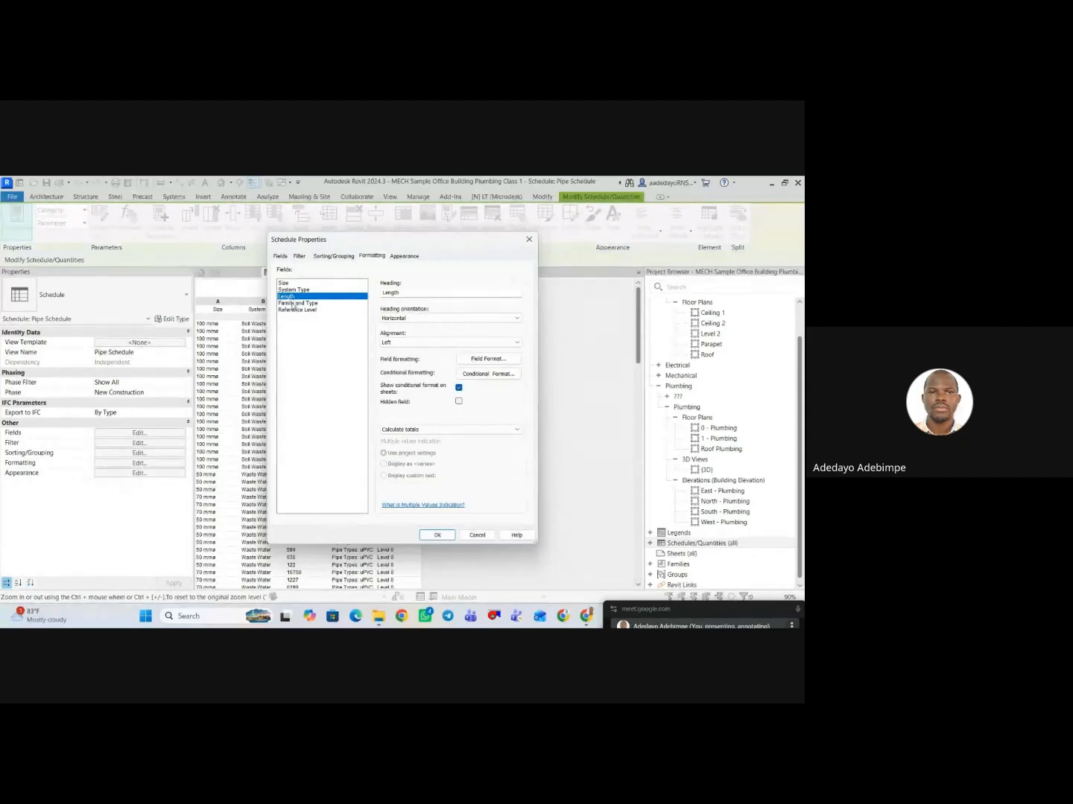
mouse_move(379, 240)
left_mouse_down()
mouse_move(506, 244)
mouse_move(364, 242)
left_mouse_up()
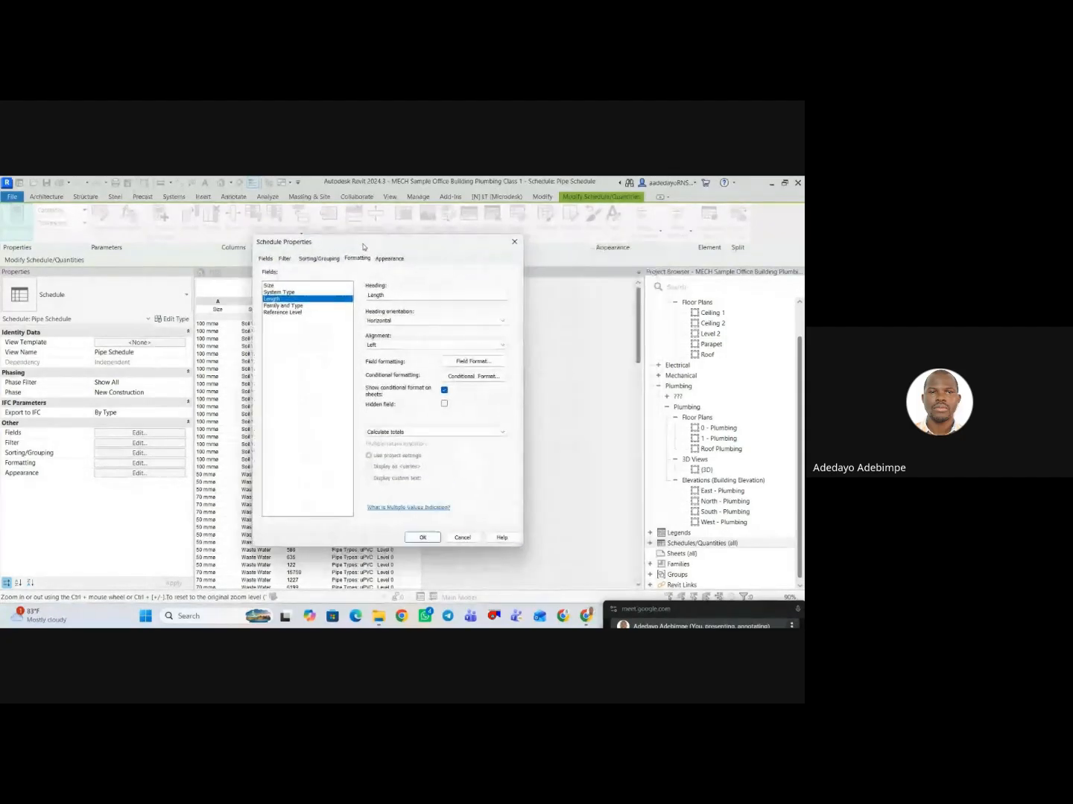
left_click(295, 306)
left_click(296, 312)
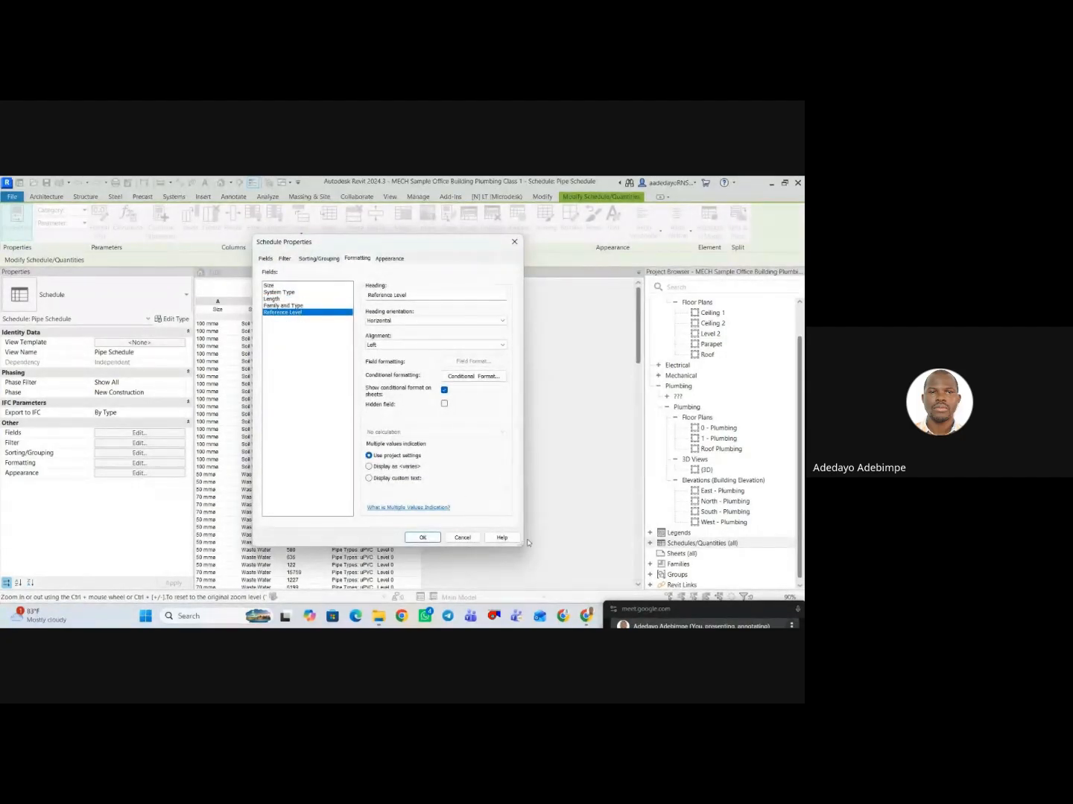
left_click(422, 538)
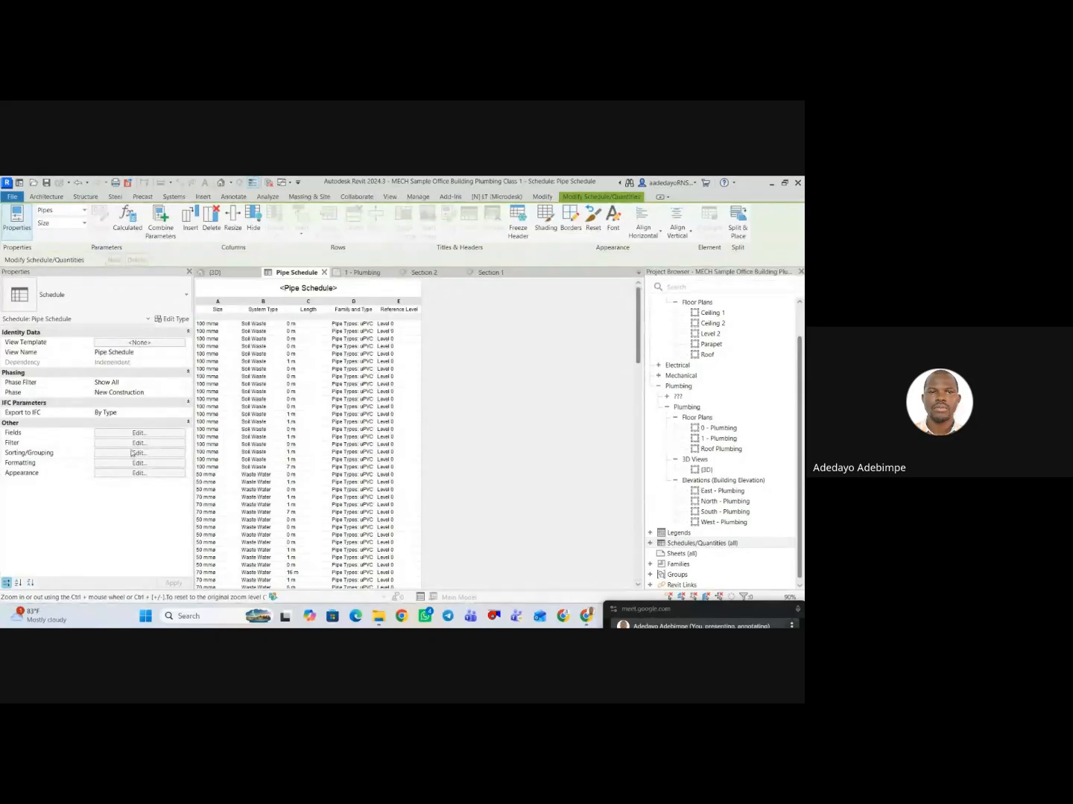
left_click(139, 443)
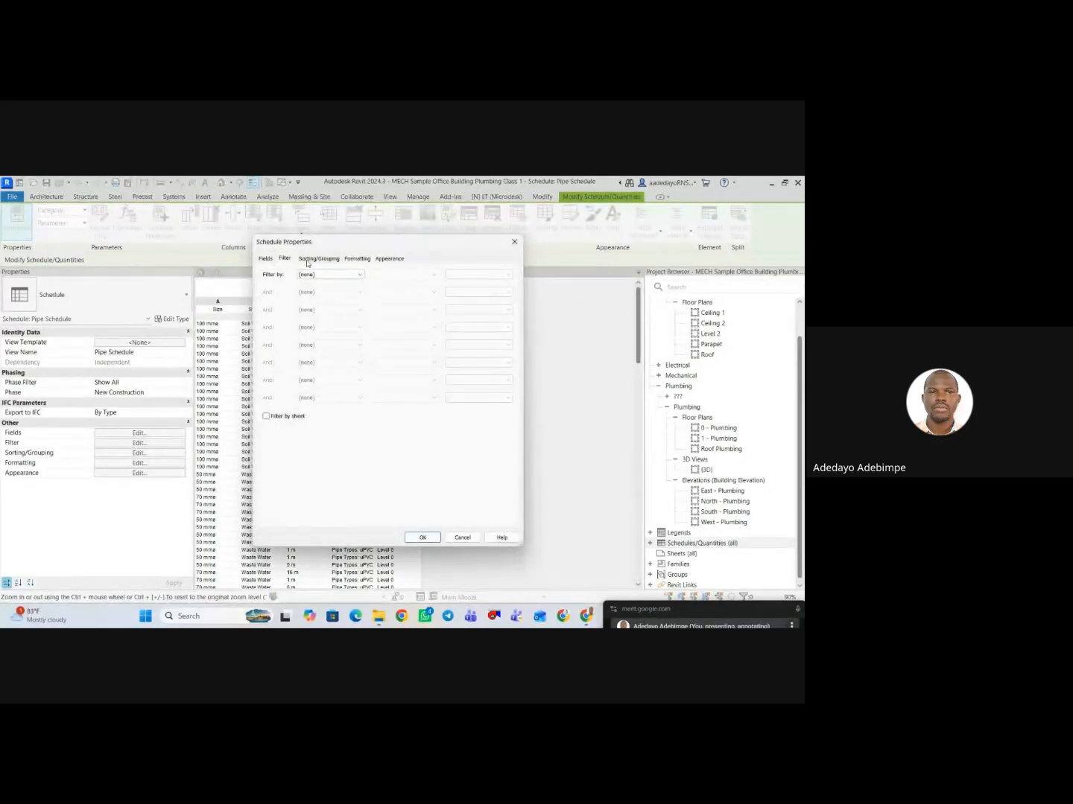
left_click(308, 259)
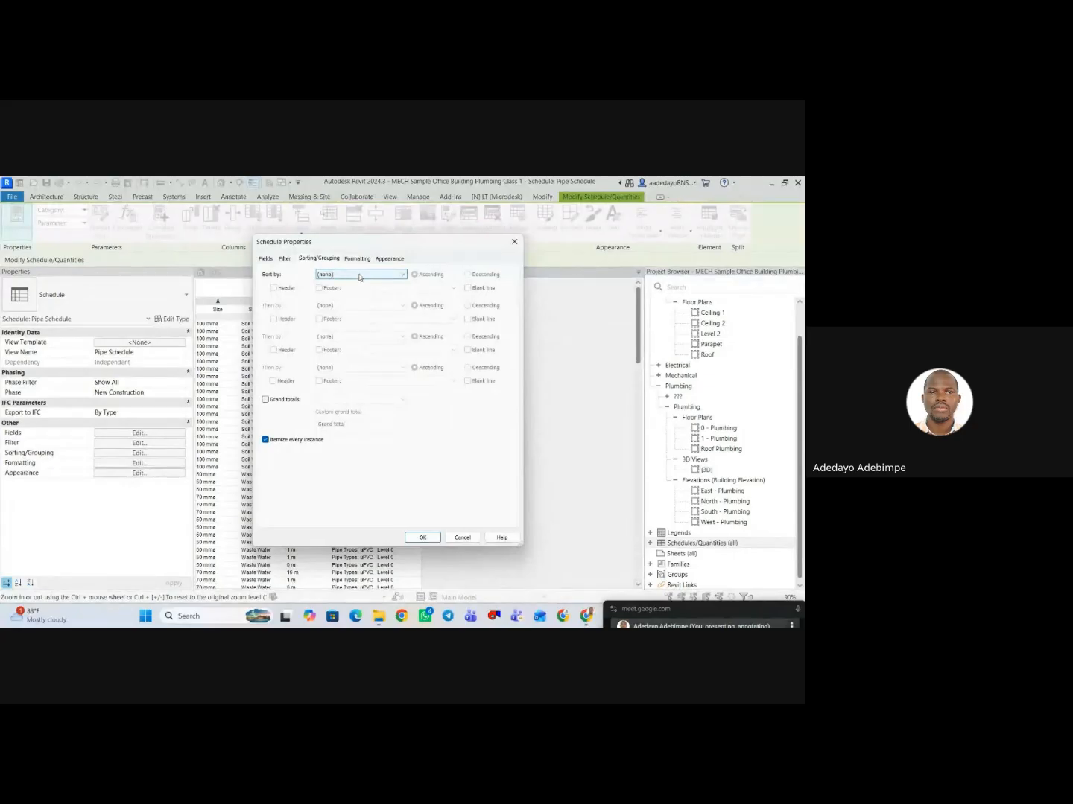
left_click(333, 274)
left_click(344, 312)
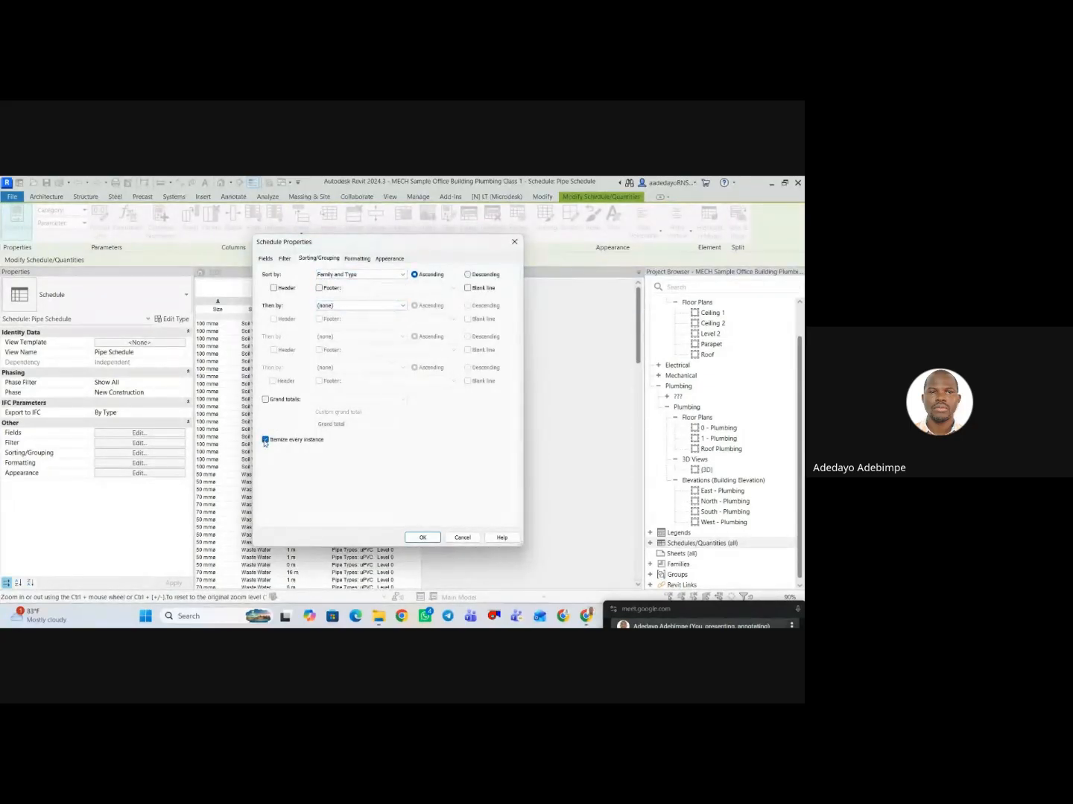
left_click(514, 242)
Sort the pipe schedule by Family and Type without itemizing every instance, and widen the Family and Type column.
scroll(521, 381, "down", 20)
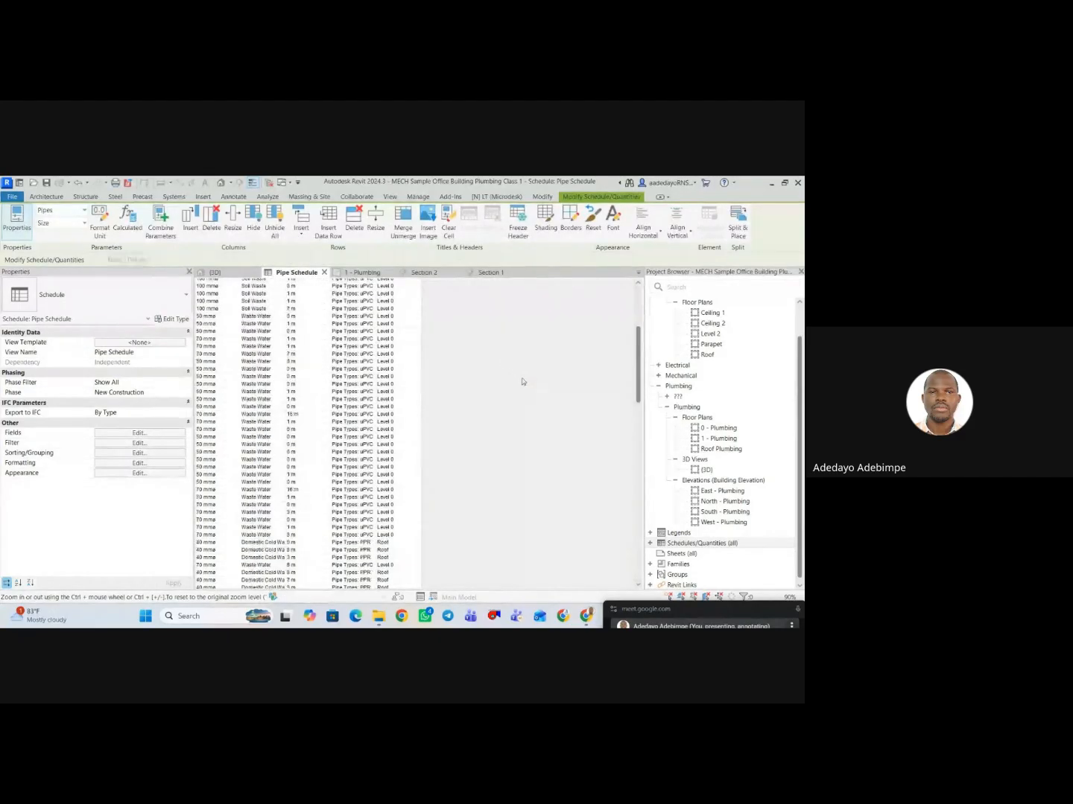
scroll(512, 404, "down", 10)
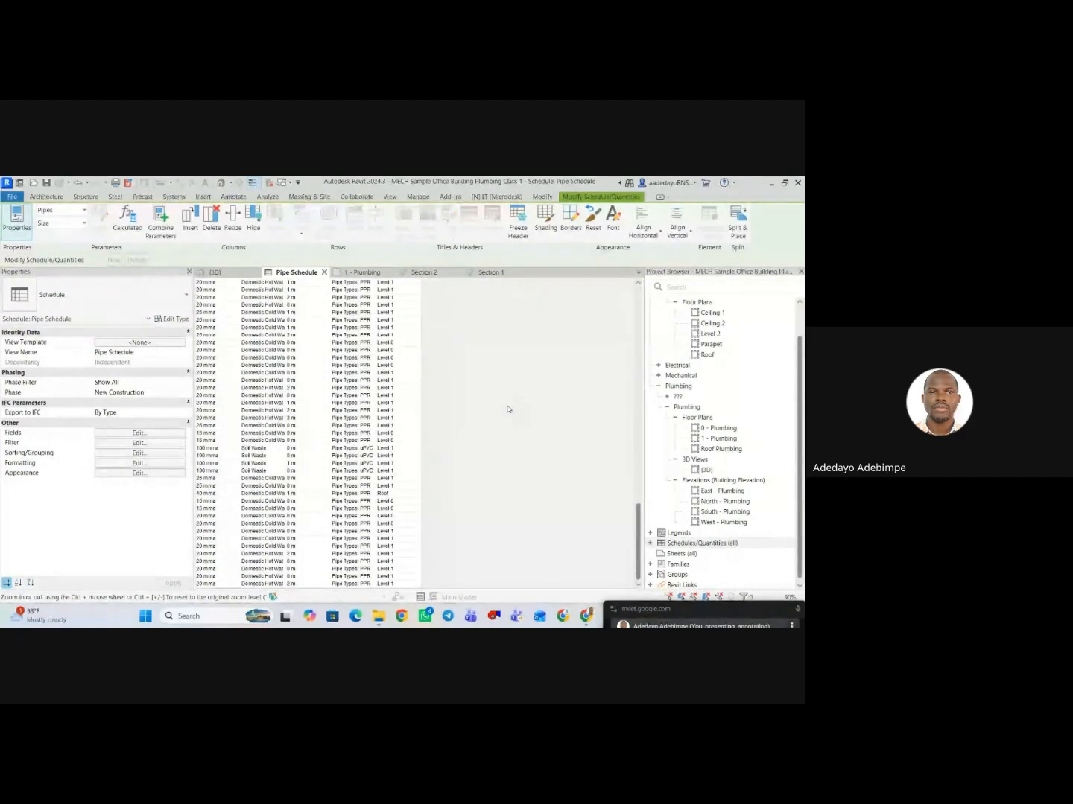
scroll(497, 413, "up", 15)
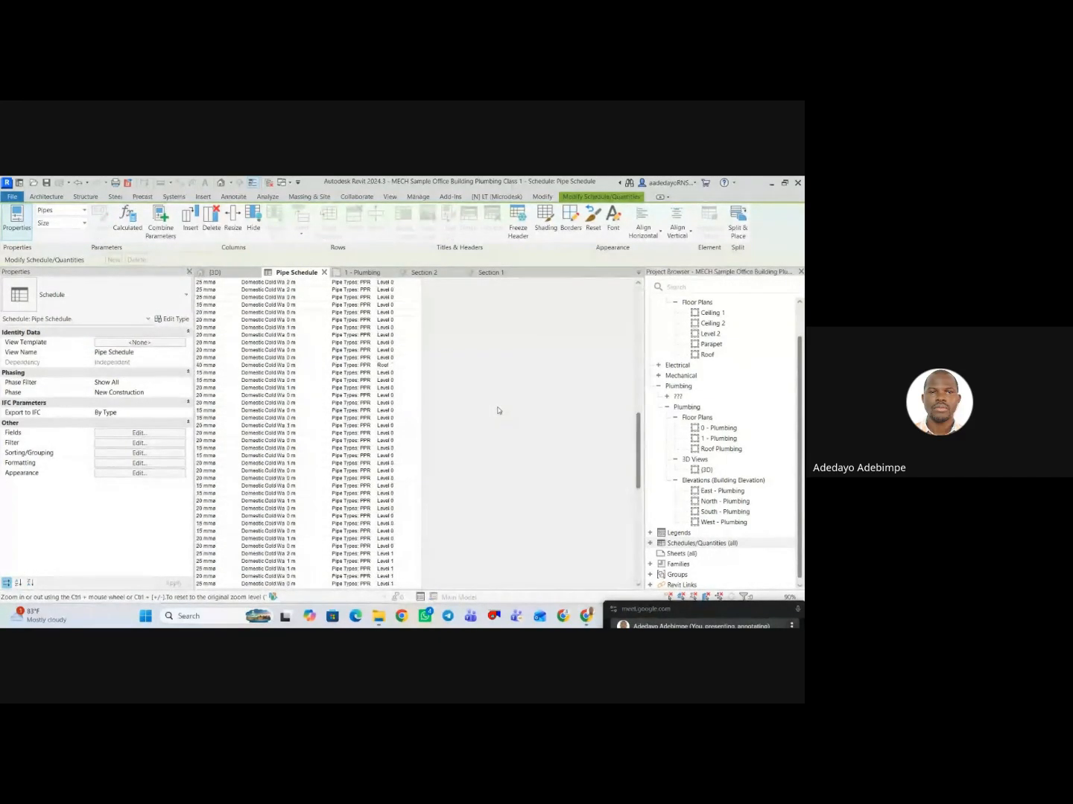
left_click(149, 445)
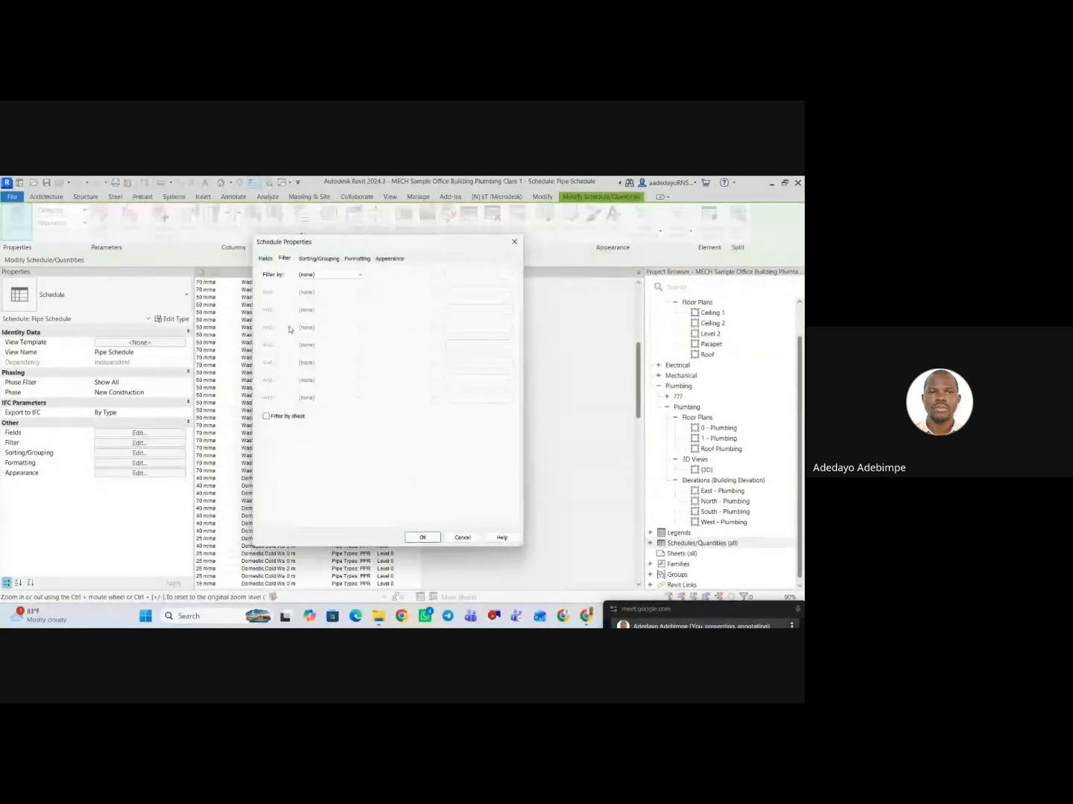
left_click(319, 258)
left_click(350, 275)
left_click(350, 308)
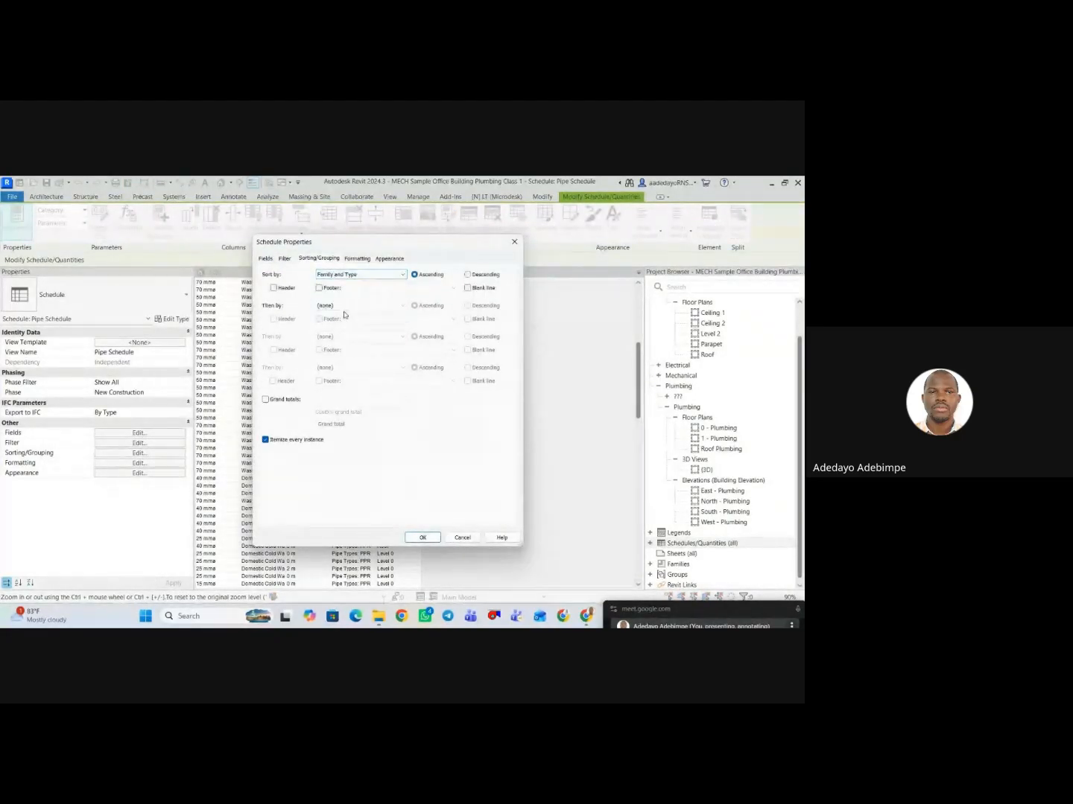
left_click(358, 275)
left_click(341, 308)
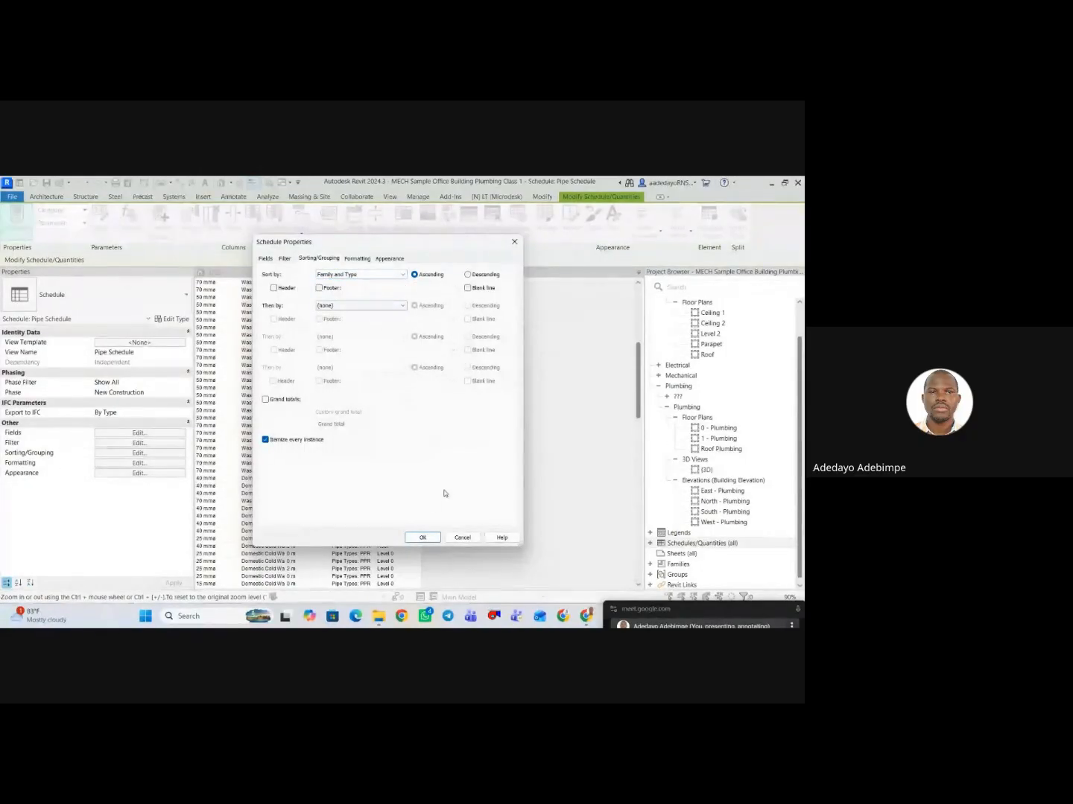
left_click(266, 440)
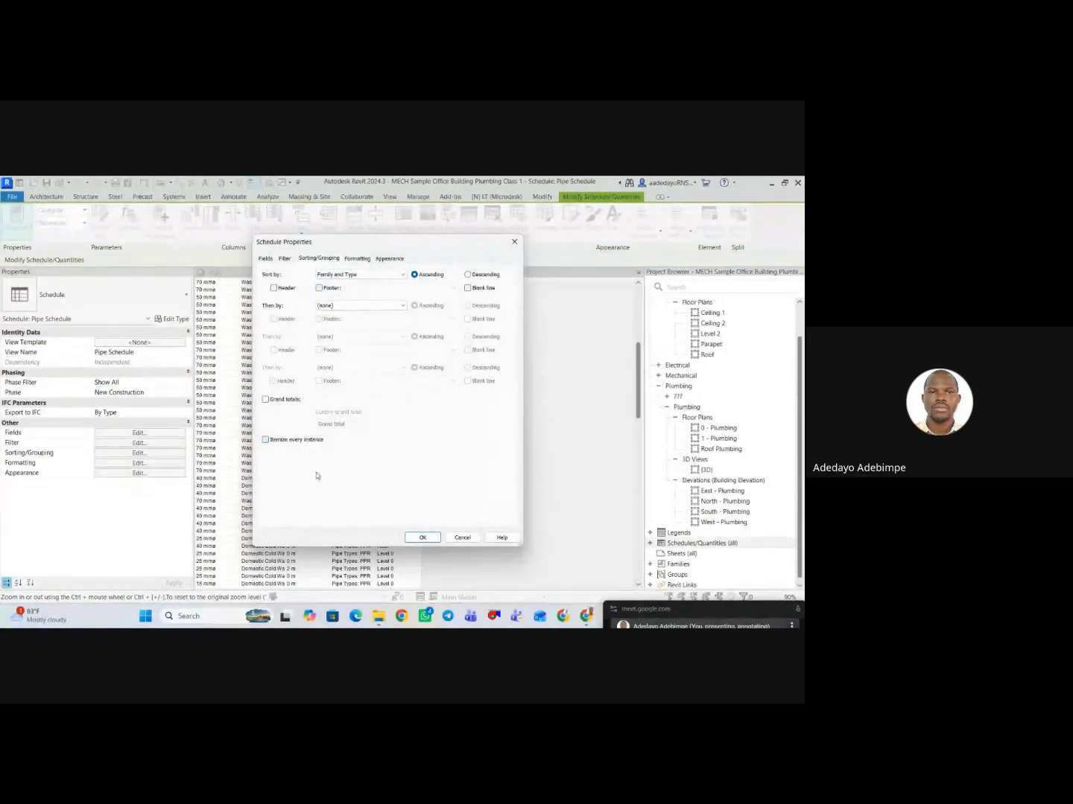
left_click(422, 537)
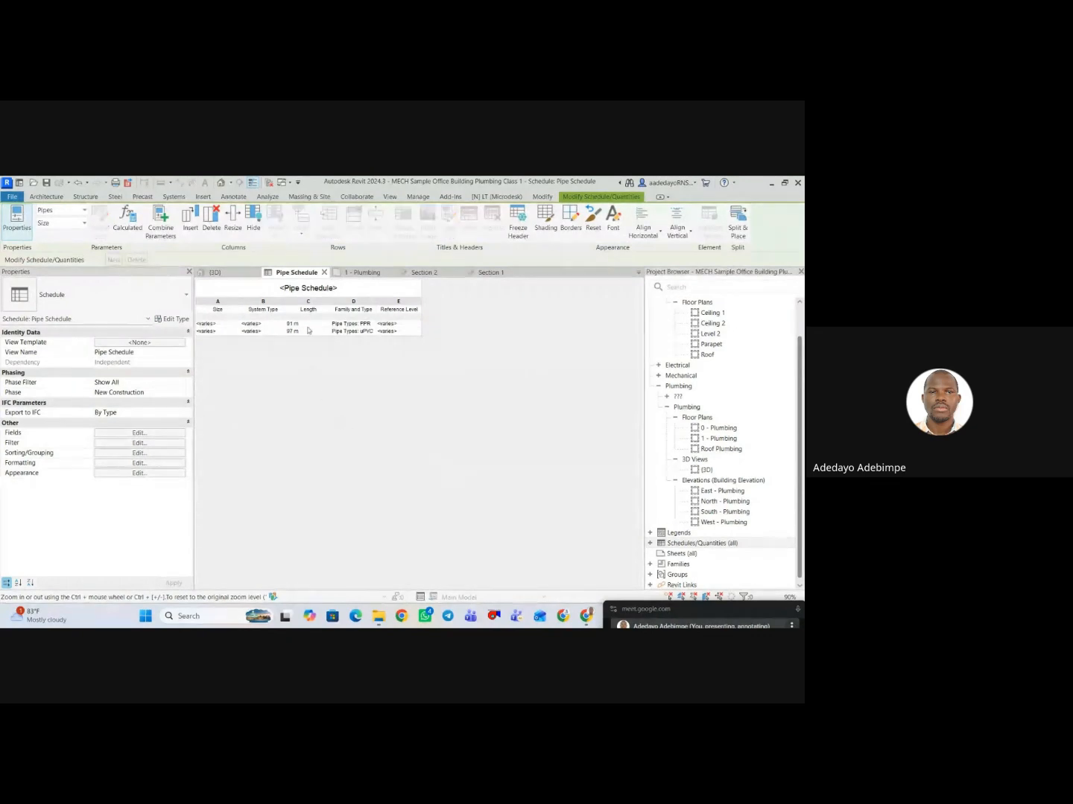
left_click_drag(377, 303, 402, 304)
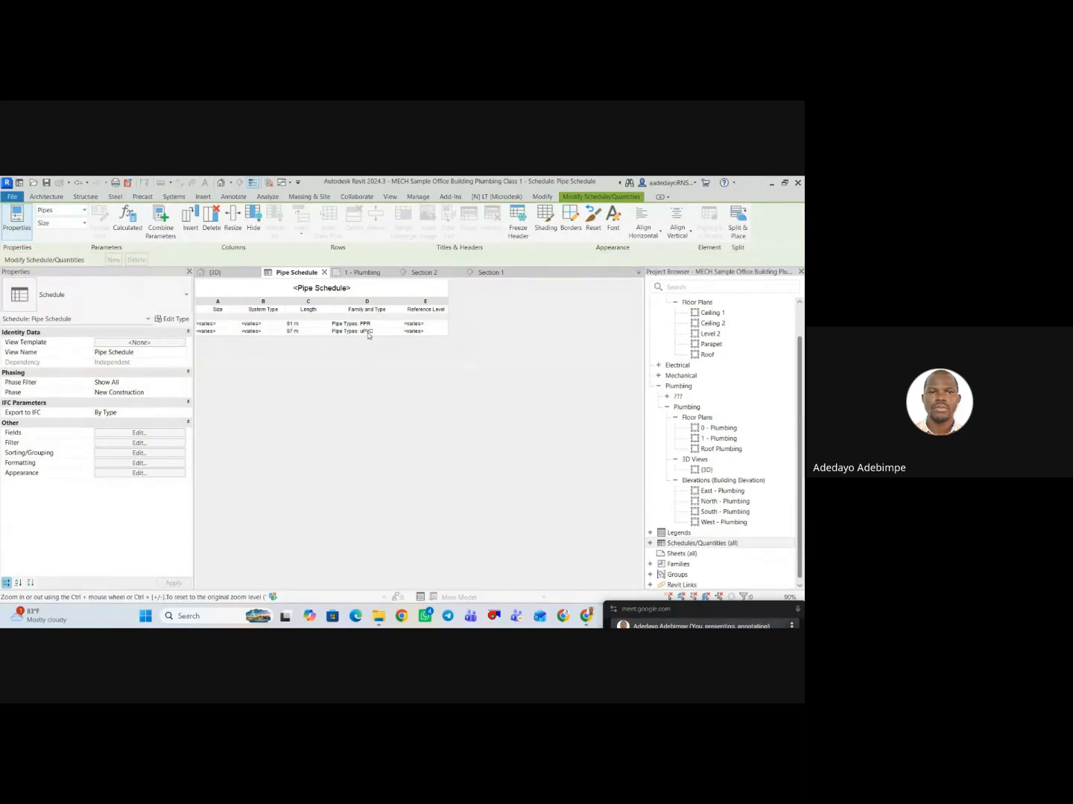
Change the pipe schedule's sort criterion to System Type.
left_click(155, 444)
left_click(318, 258)
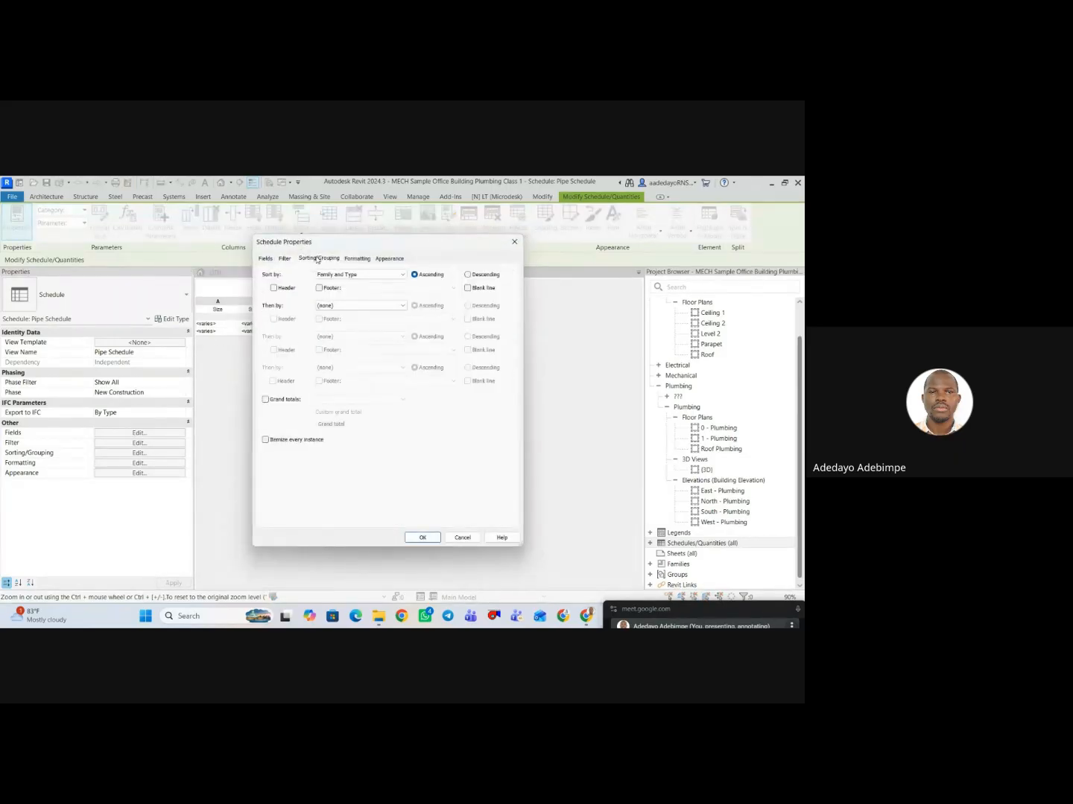
left_click(359, 275)
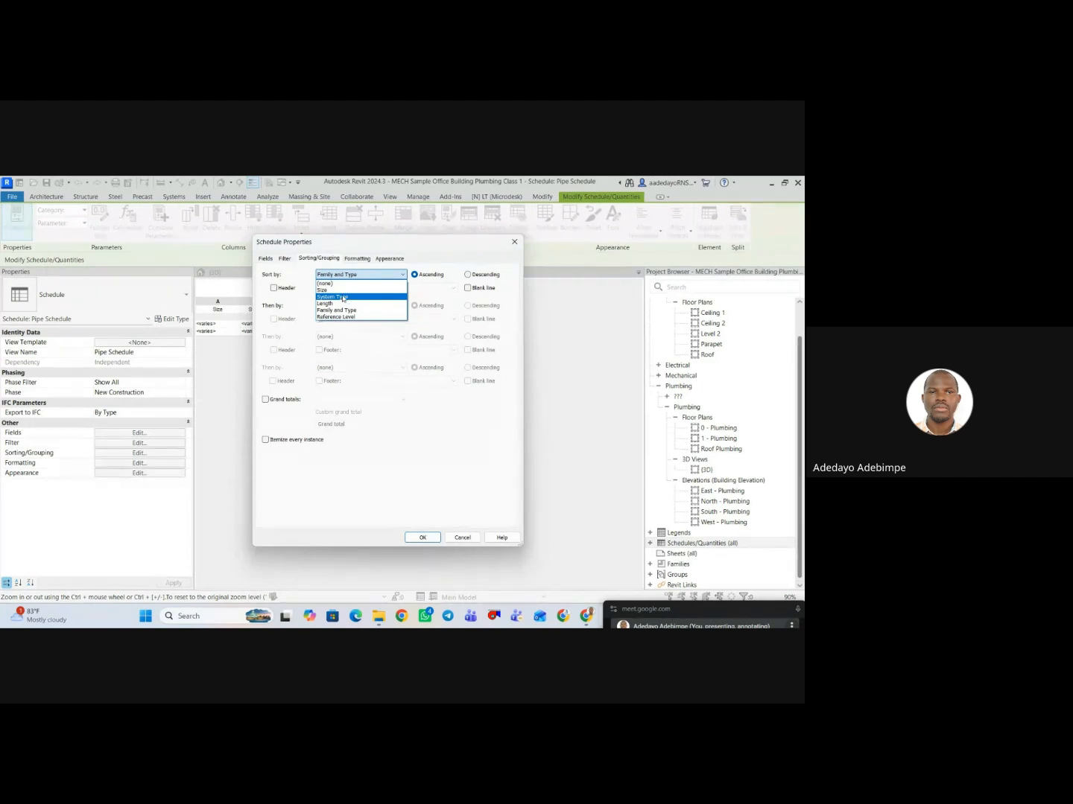
left_click(344, 298)
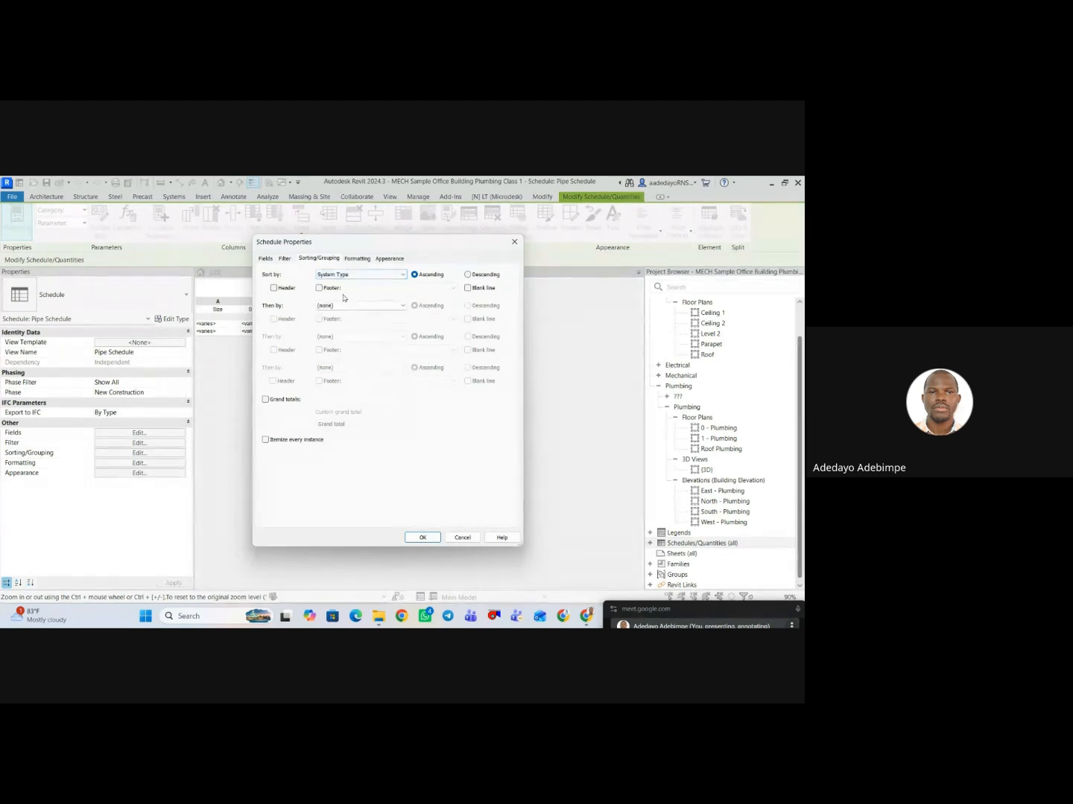
left_click(421, 537)
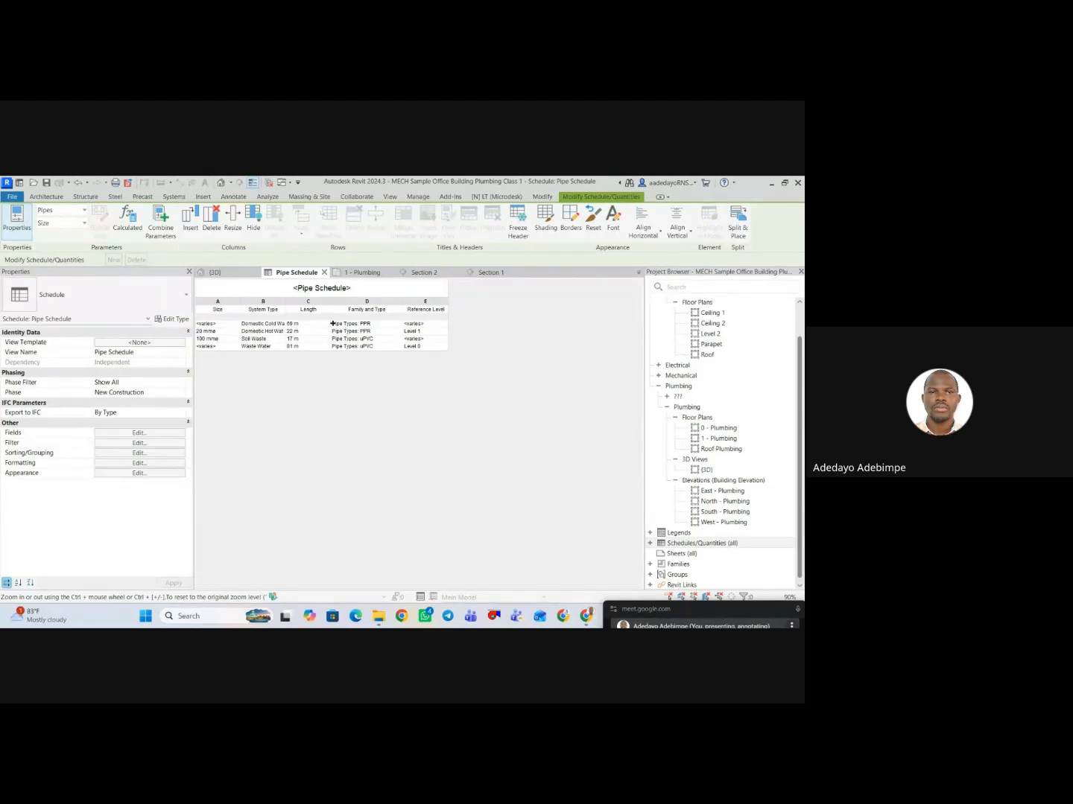
Widen the System Type column to fit the full system names and sort the pipe schedule by Size.
left_click_drag(286, 302, 312, 306)
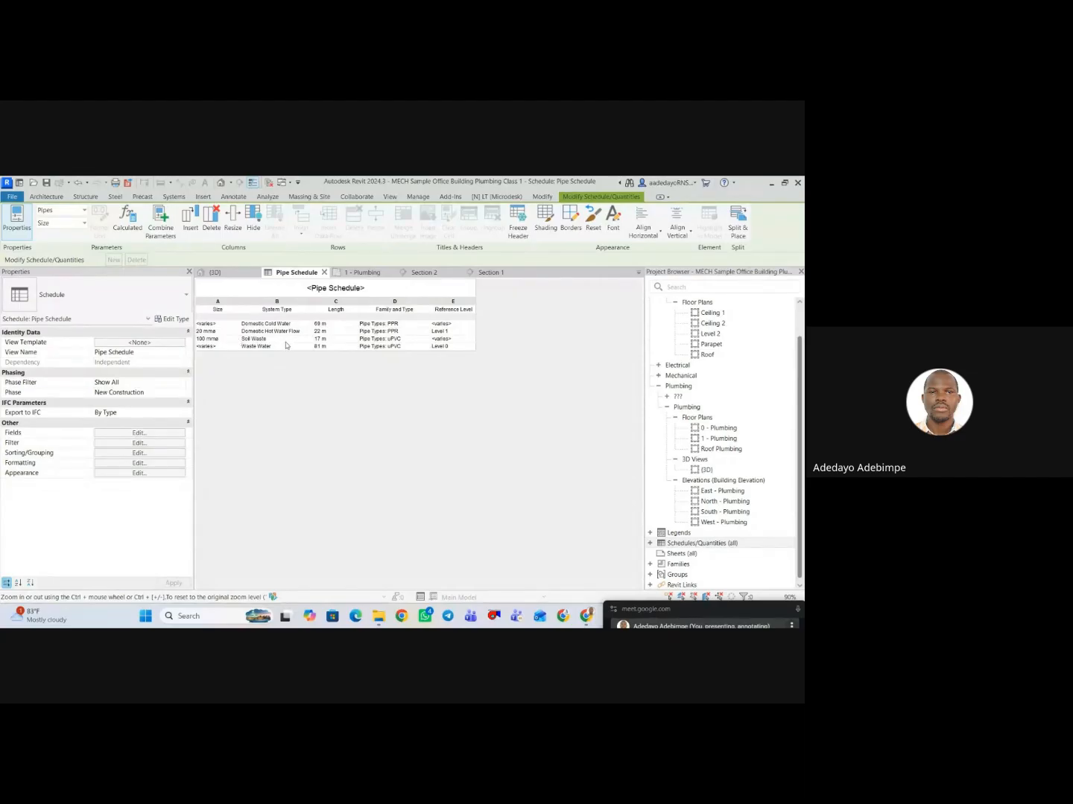
left_click(149, 444)
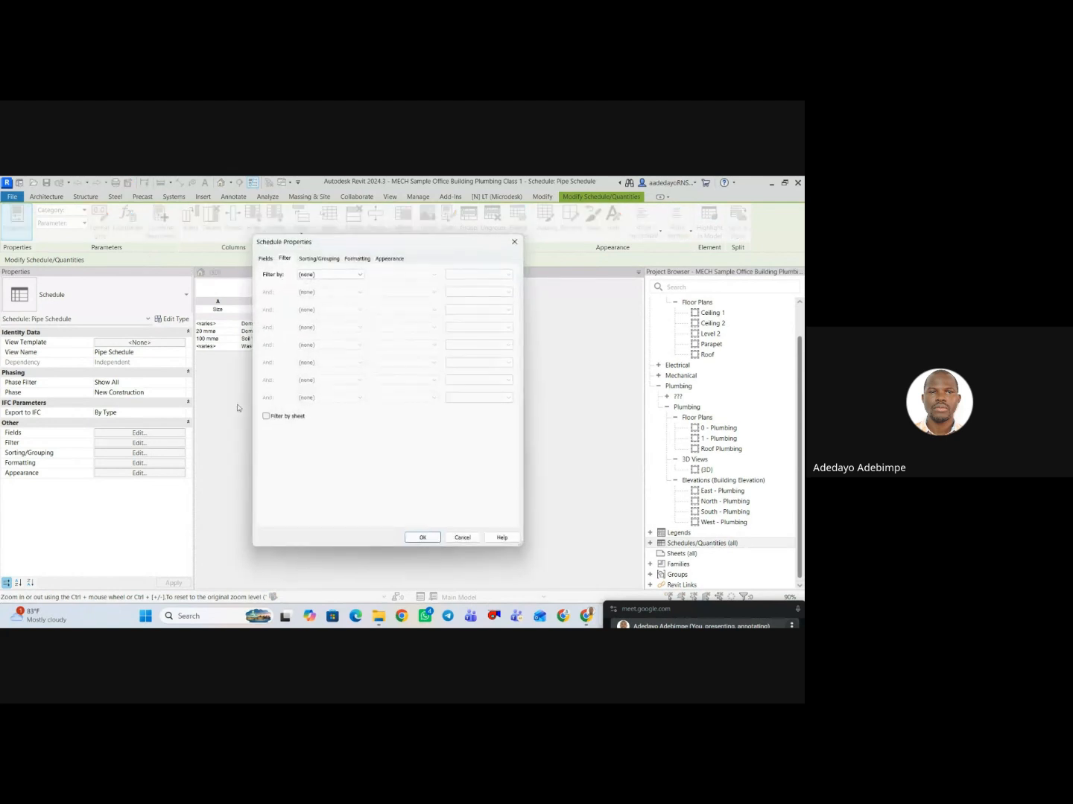
left_click(318, 260)
left_click(345, 275)
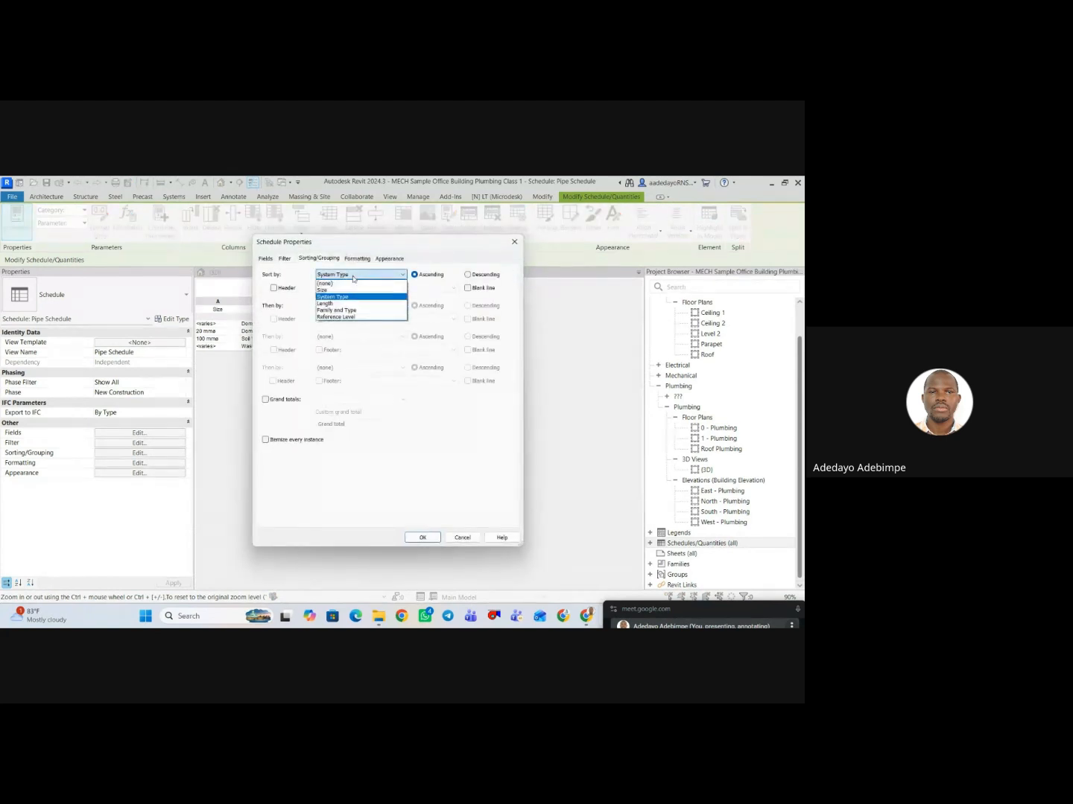
left_click(339, 291)
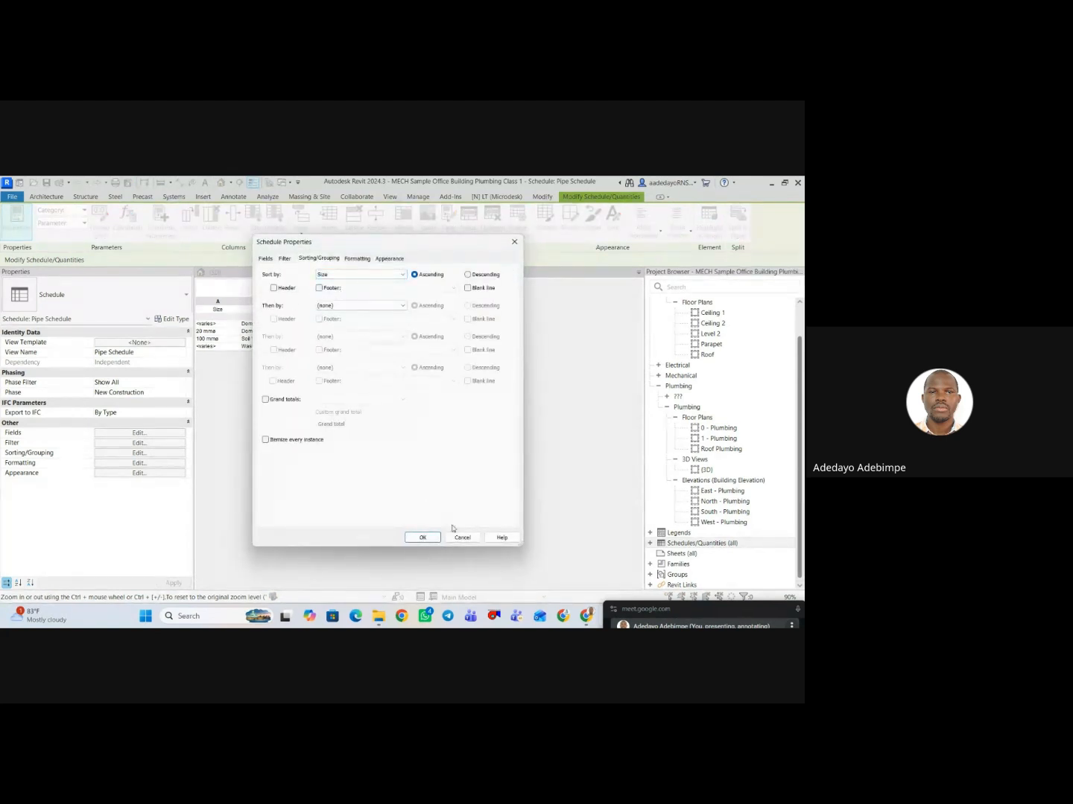
left_click(422, 537)
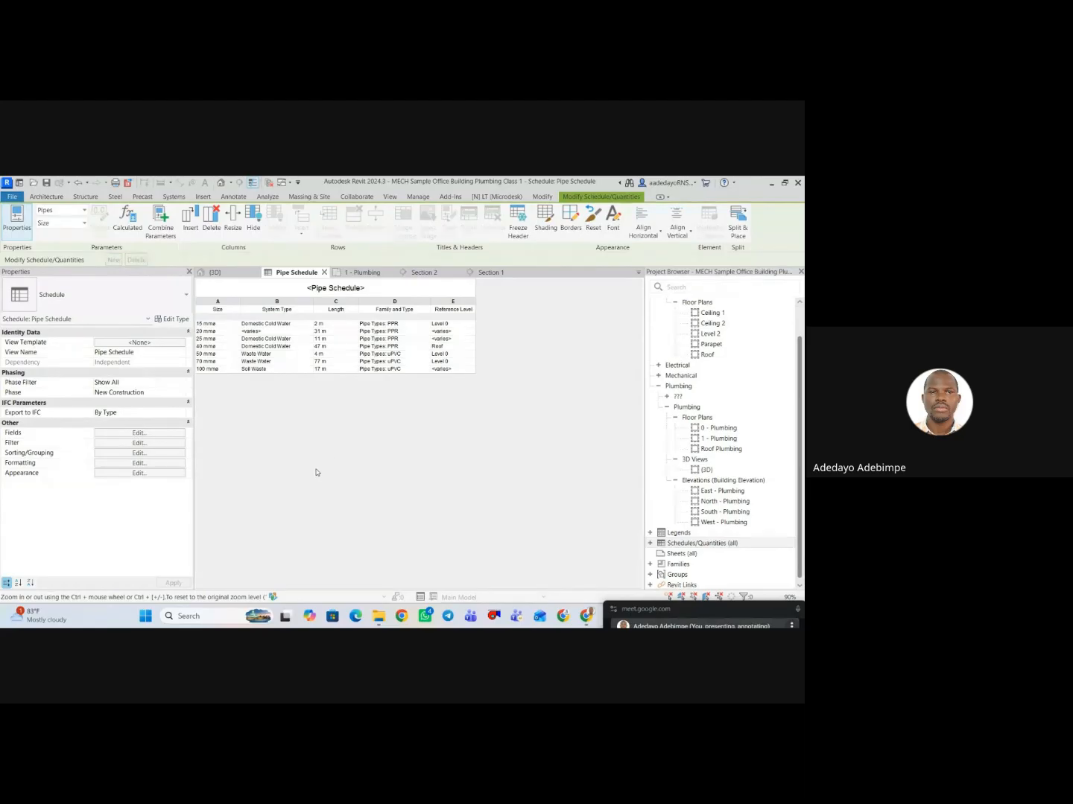
Set the pipe schedule's primary sort criterion to Family and Type.
left_click(157, 445)
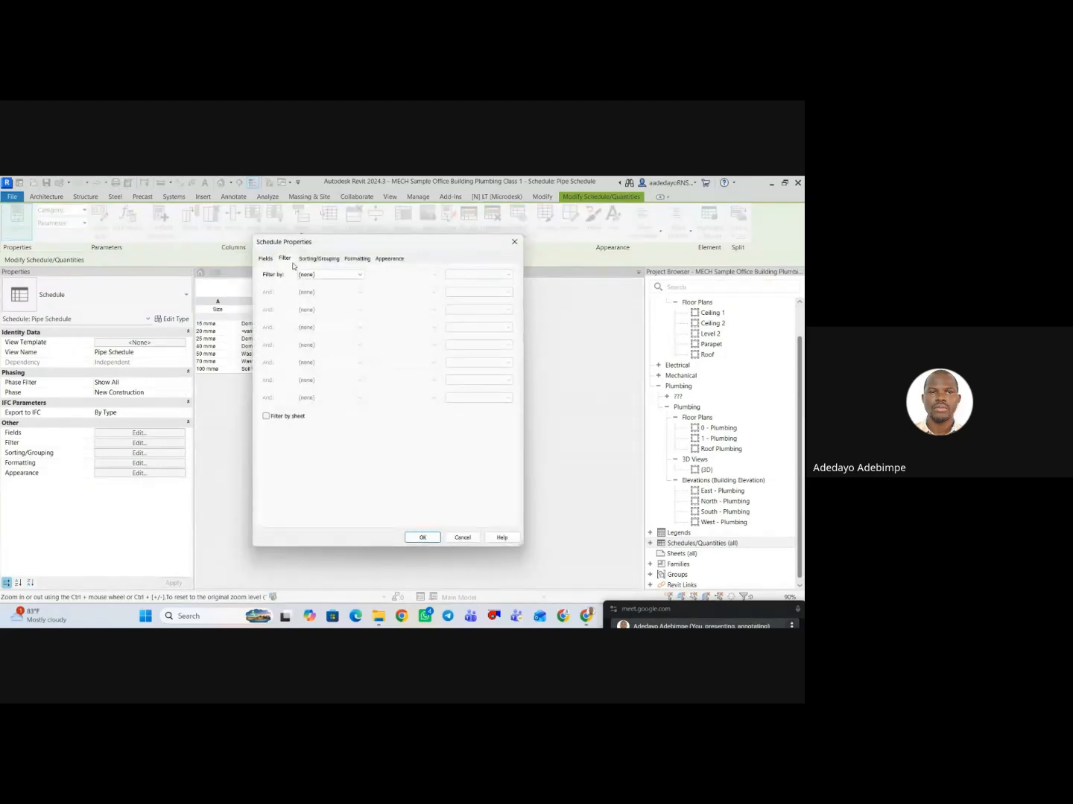
left_click(321, 259)
left_click(349, 275)
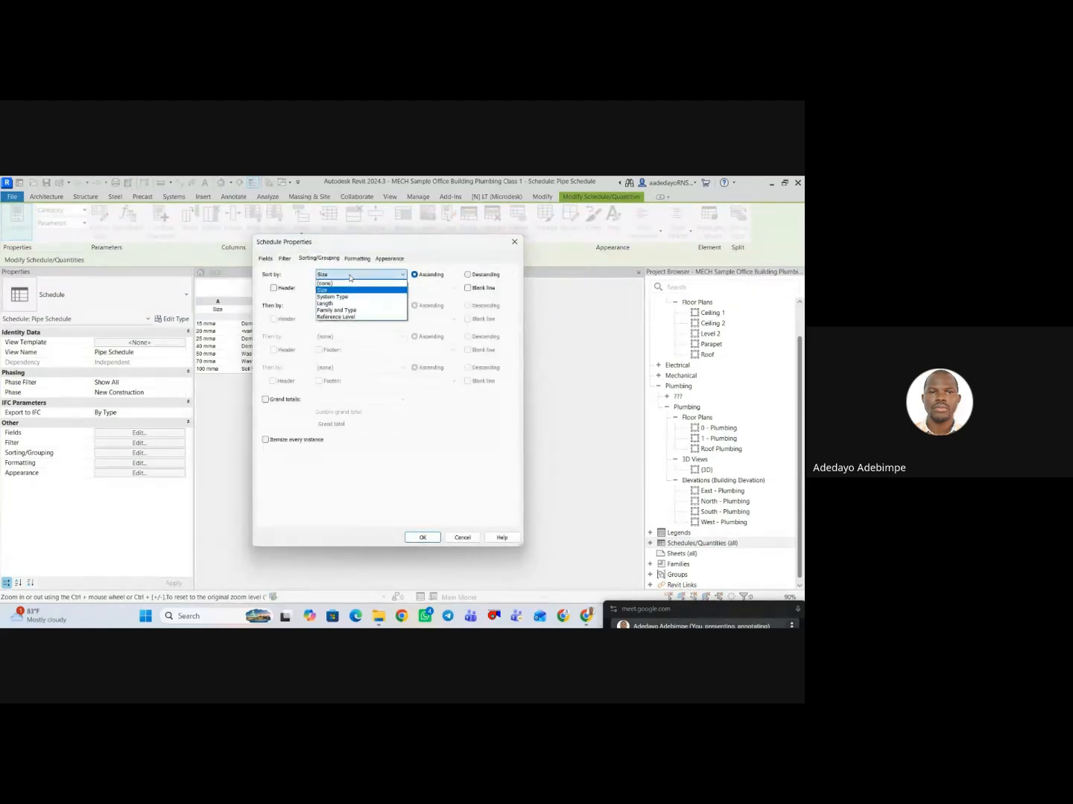
left_click(350, 274)
left_click(350, 275)
left_click(361, 276)
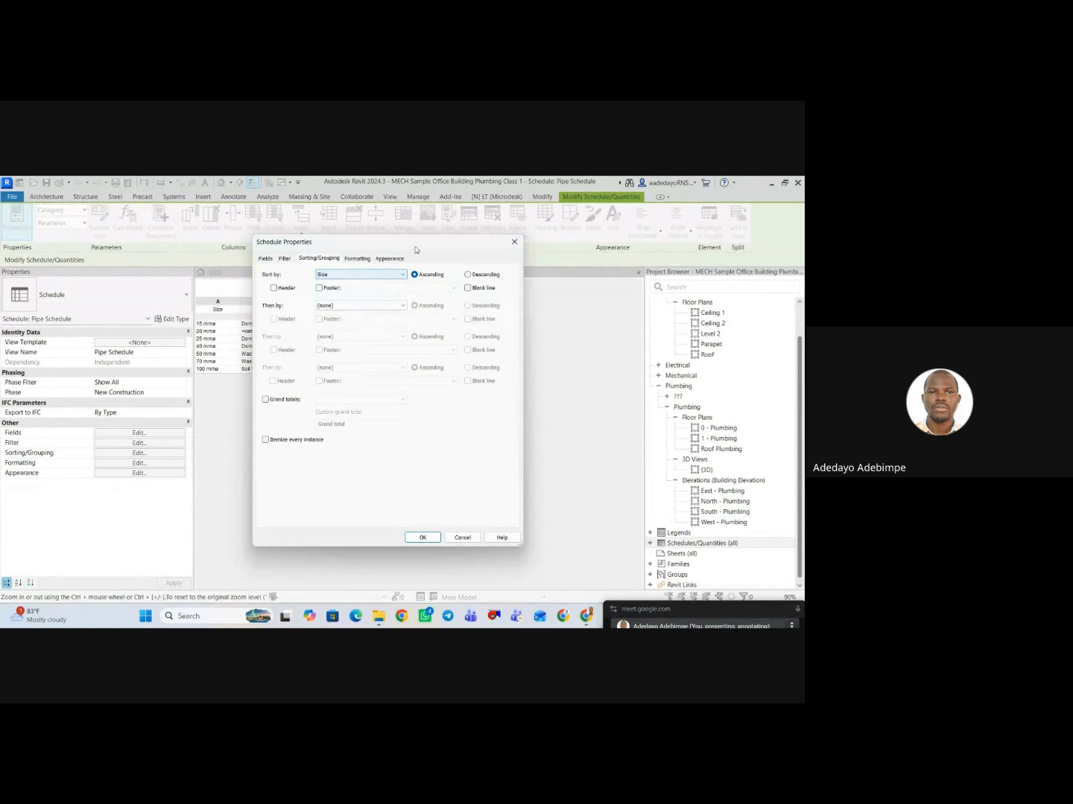
left_click(380, 276)
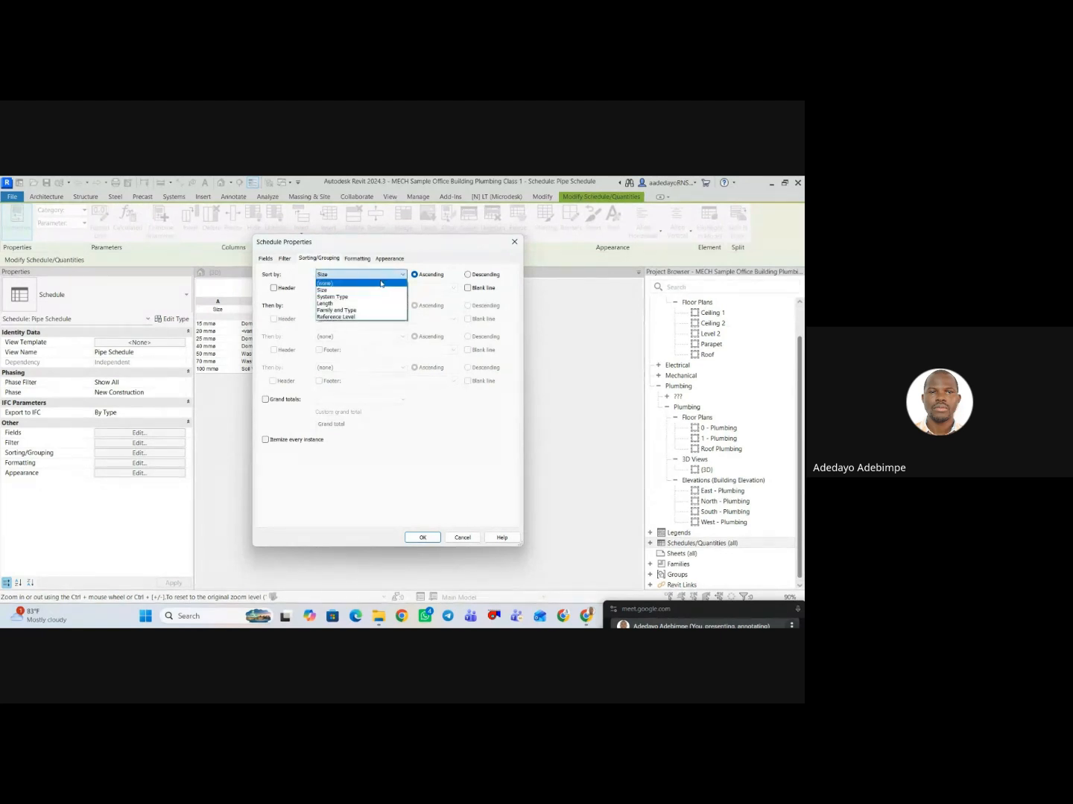
left_click(334, 290)
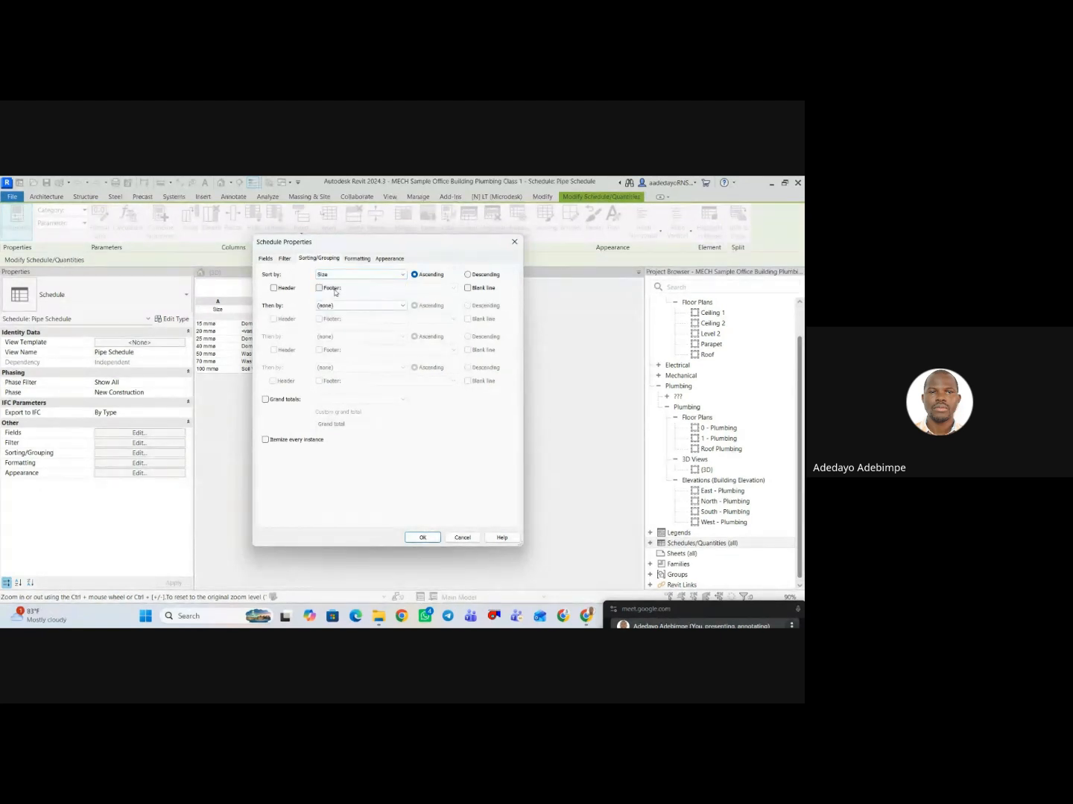
left_click(359, 275)
left_click(332, 310)
Sort the pipe schedule by System Type at the second level and Size at the third, and apply the sorting.
left_click(350, 304)
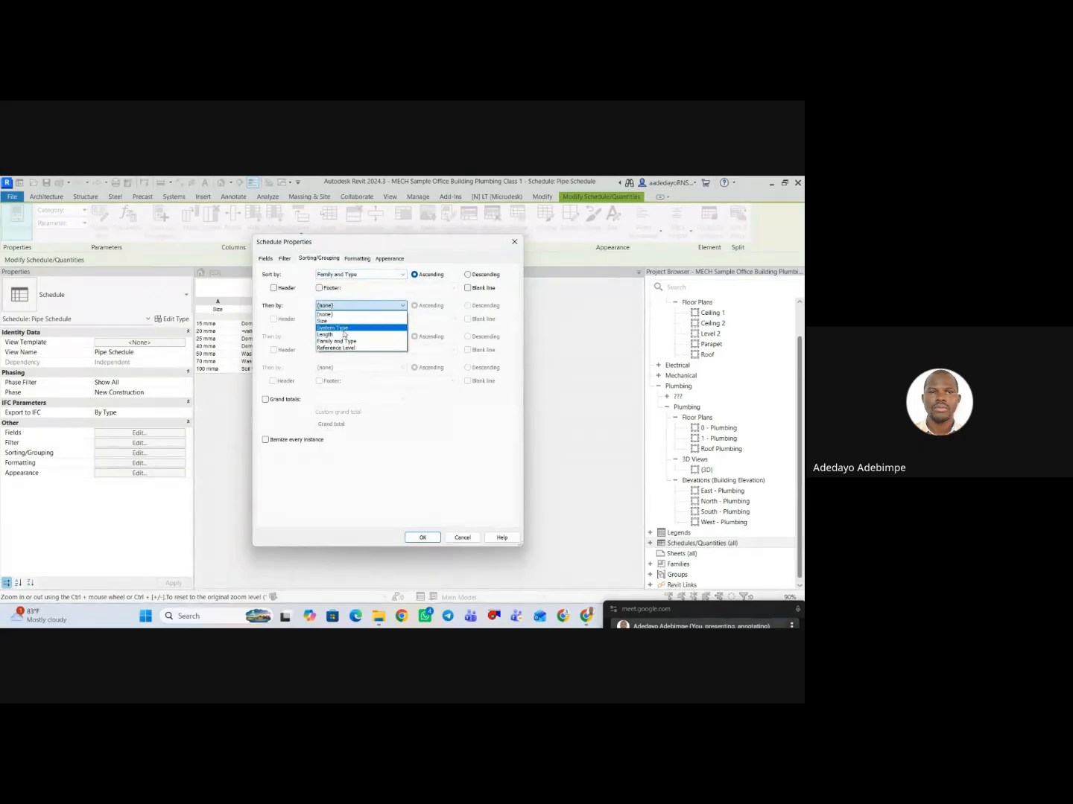
left_click(345, 327)
left_click(362, 309)
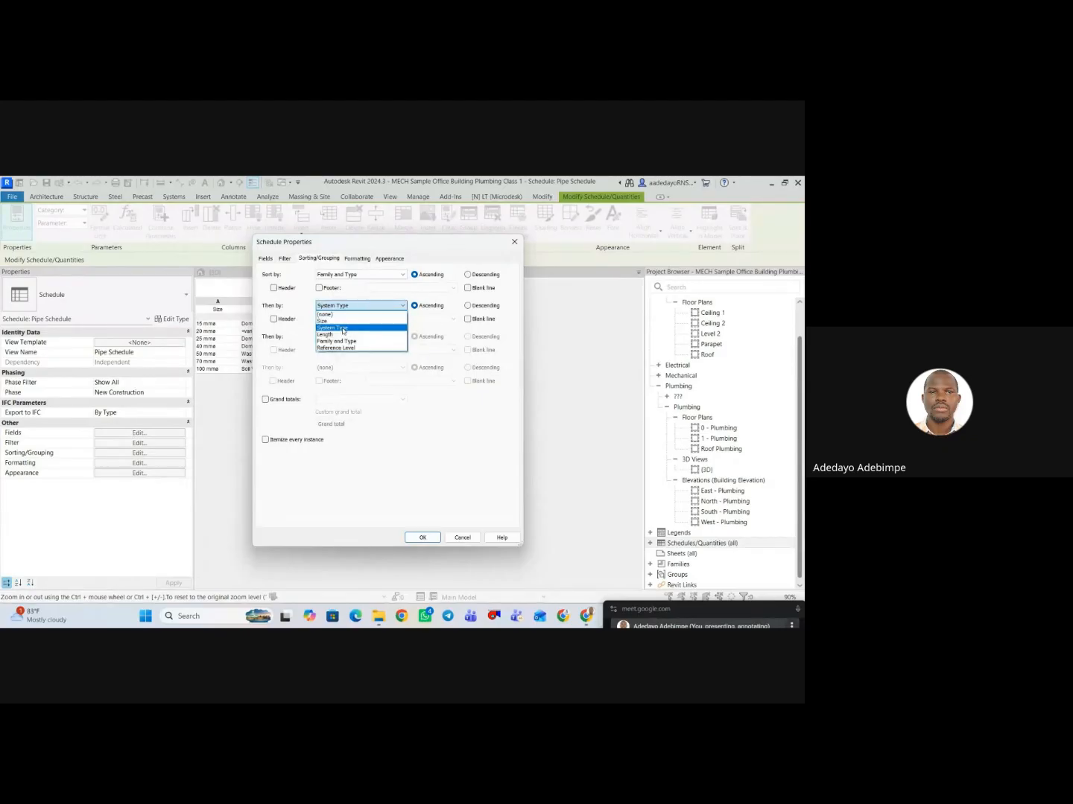
left_click(336, 321)
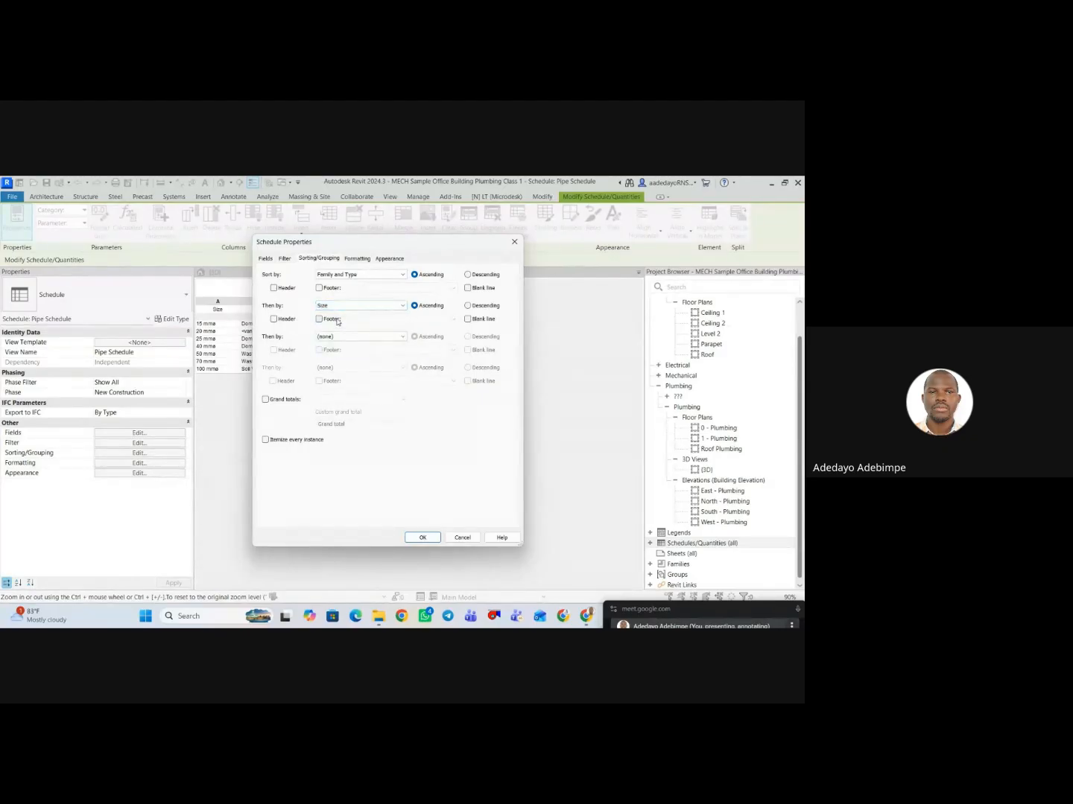
left_click(349, 309)
left_click(334, 329)
left_click(342, 336)
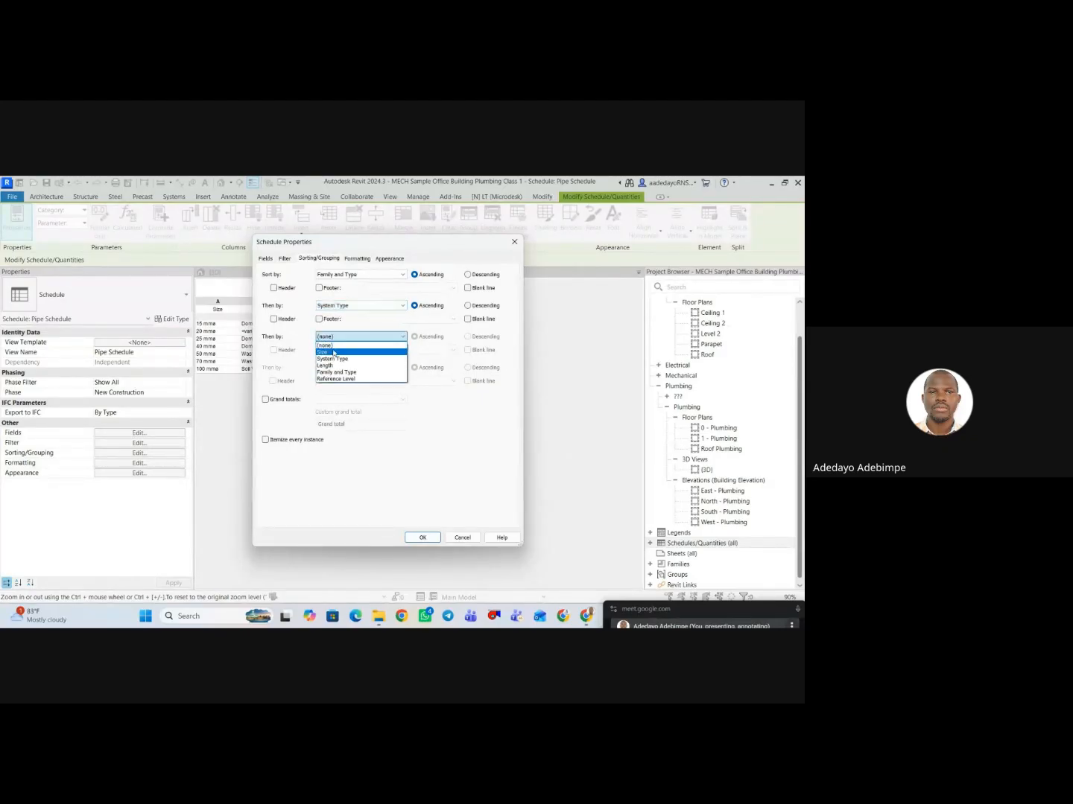
left_click(339, 353)
left_click(423, 537)
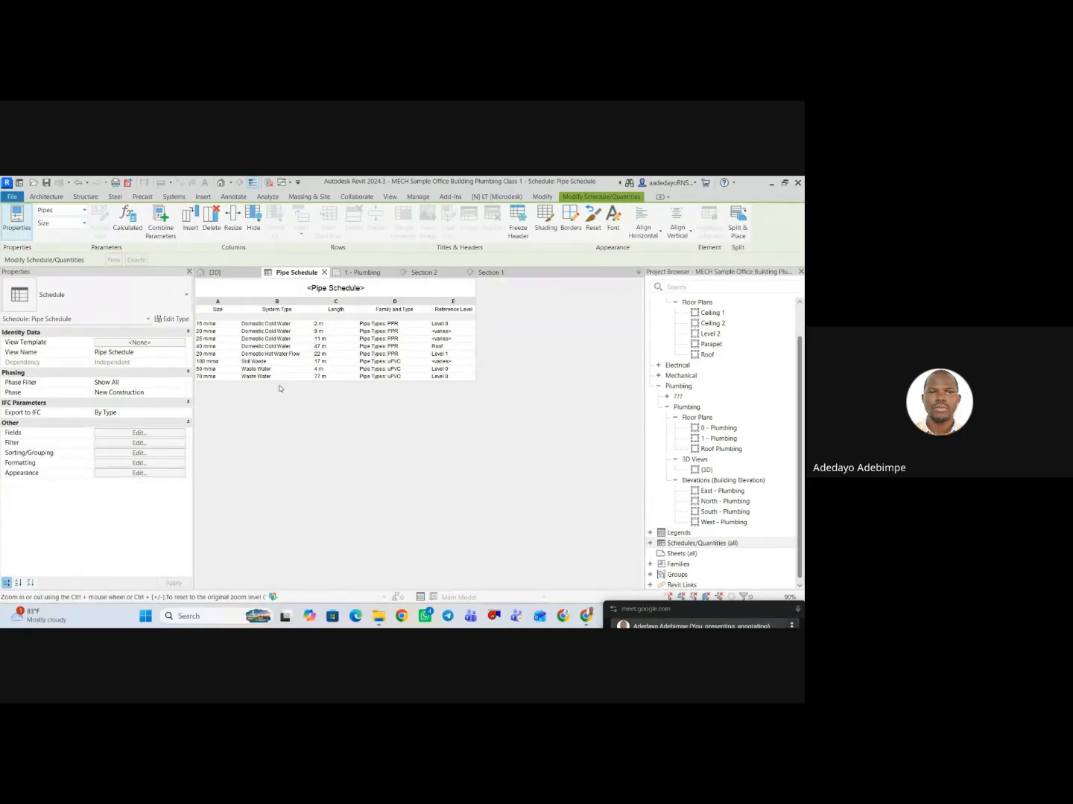
Start a calculated parameter in the pipe schedule's fields and name it 20% Additional.
left_click(132, 443)
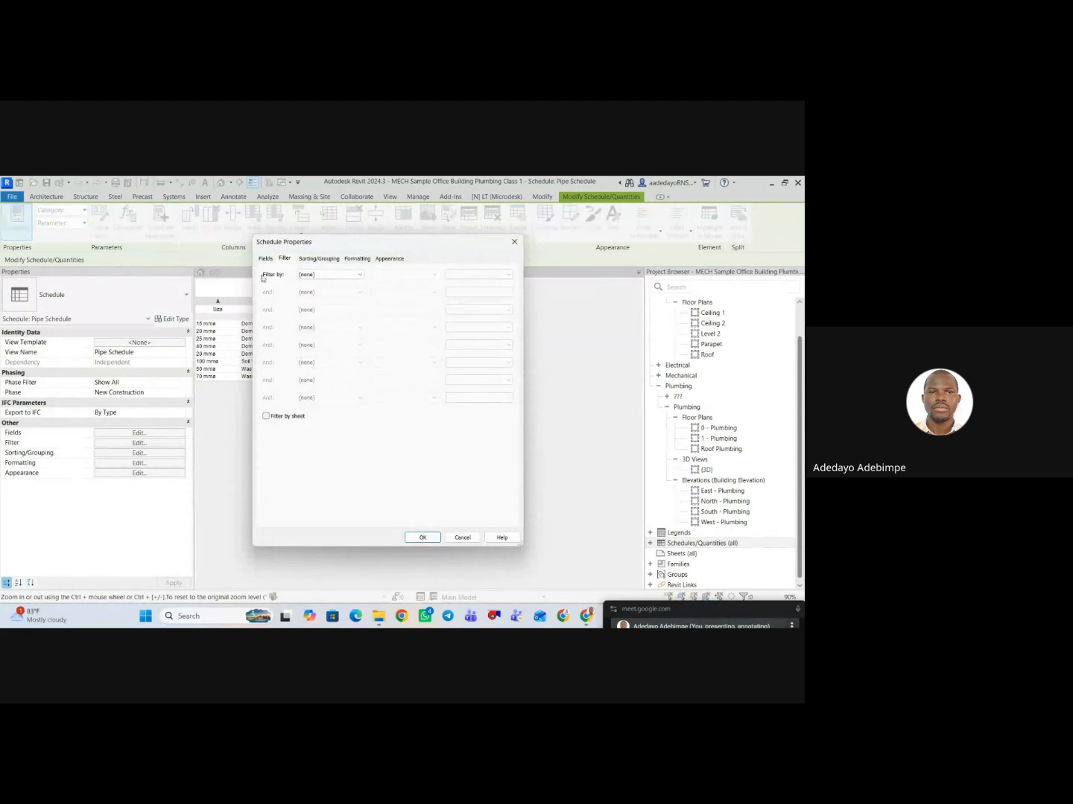
left_click(265, 259)
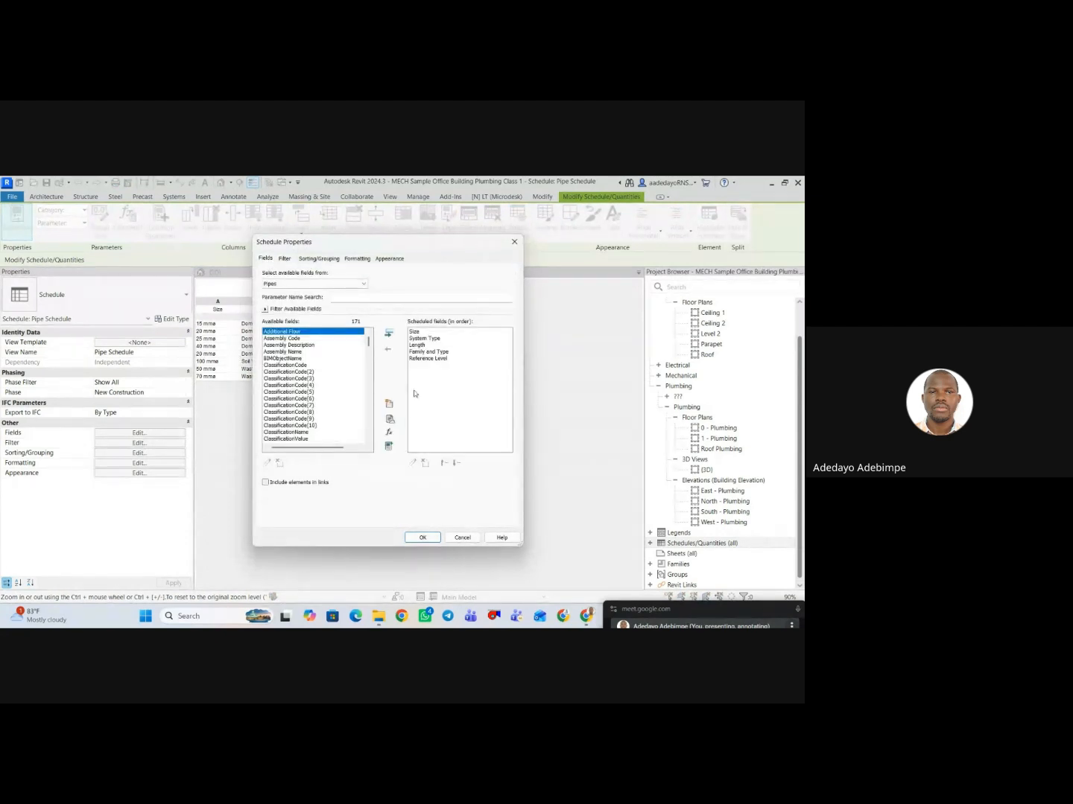
left_click(388, 434)
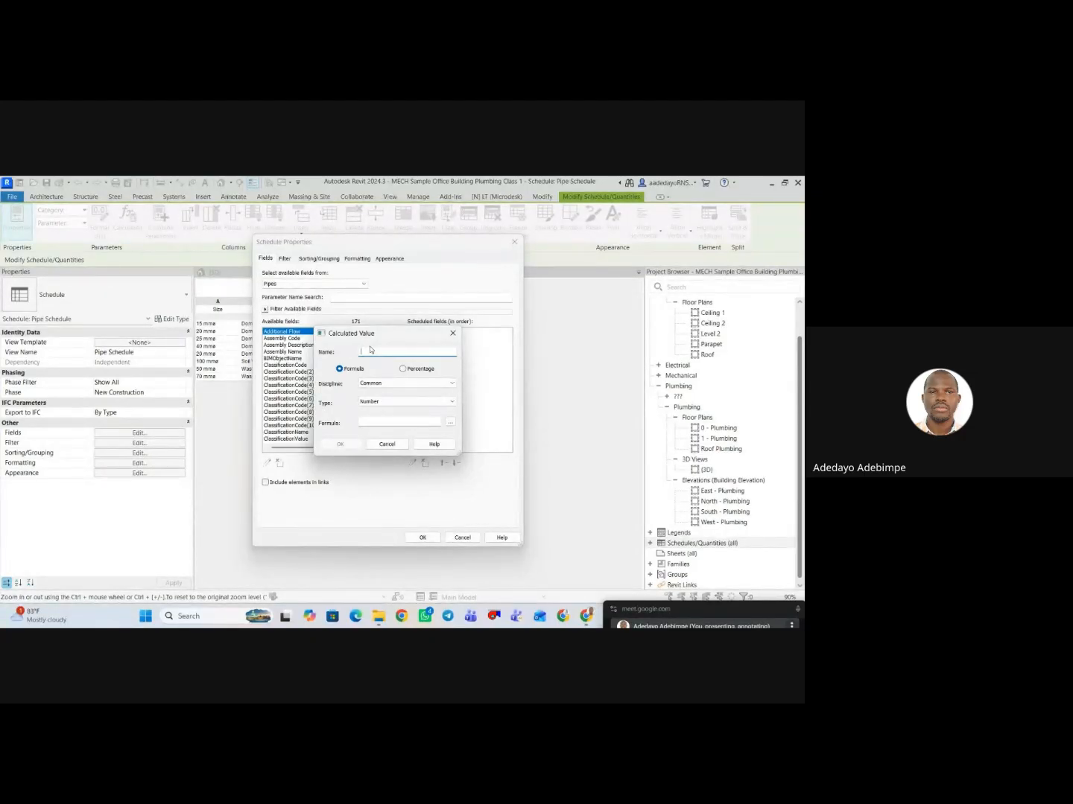
type("20% Additional")
Set the calculated value's discipline to Common and its type to Length.
left_click(385, 383)
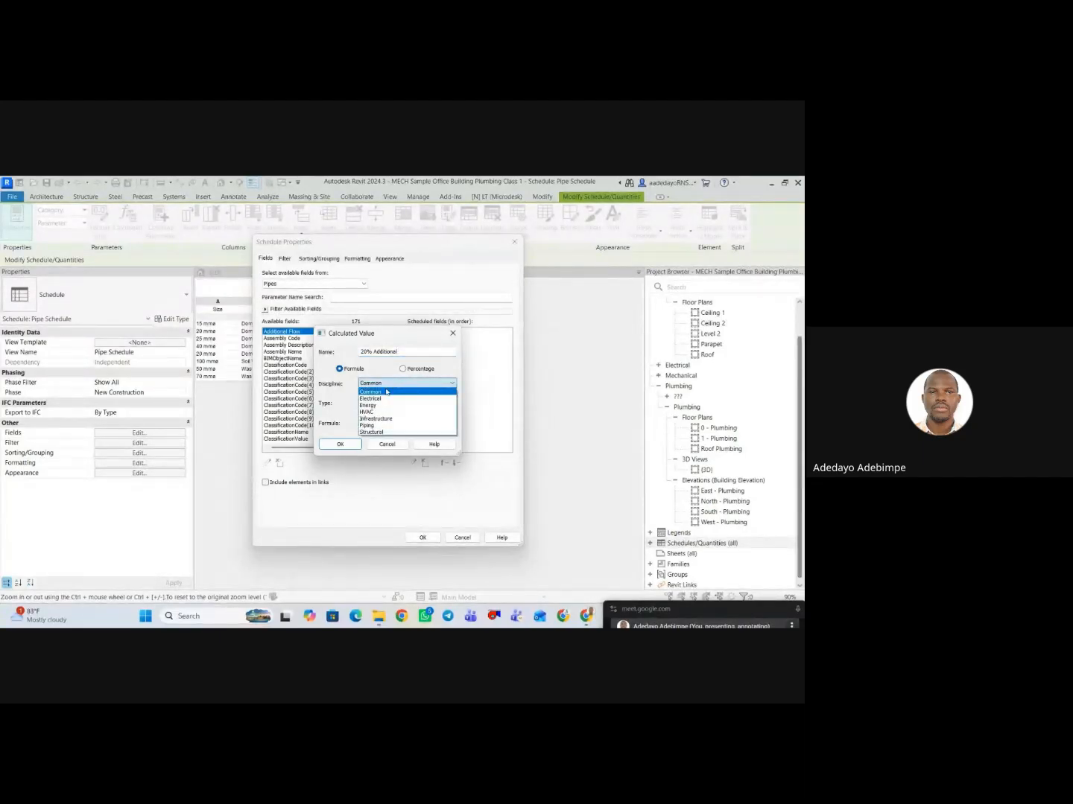
left_click(387, 425)
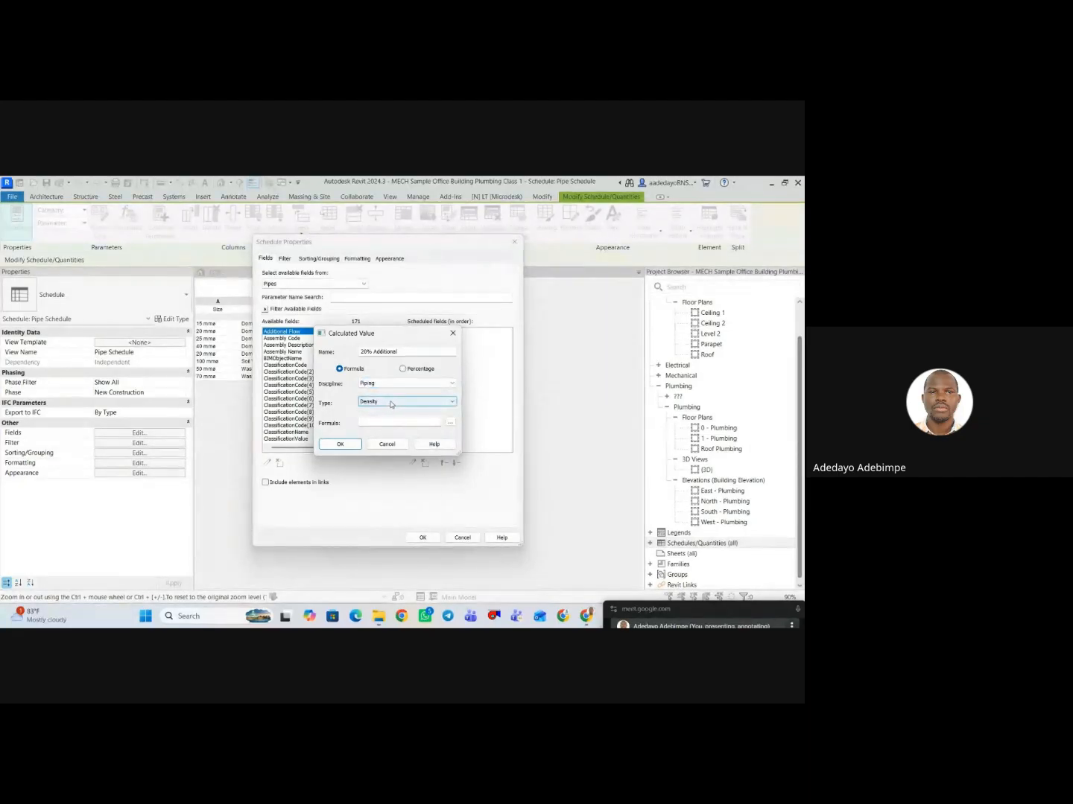
left_click(391, 383)
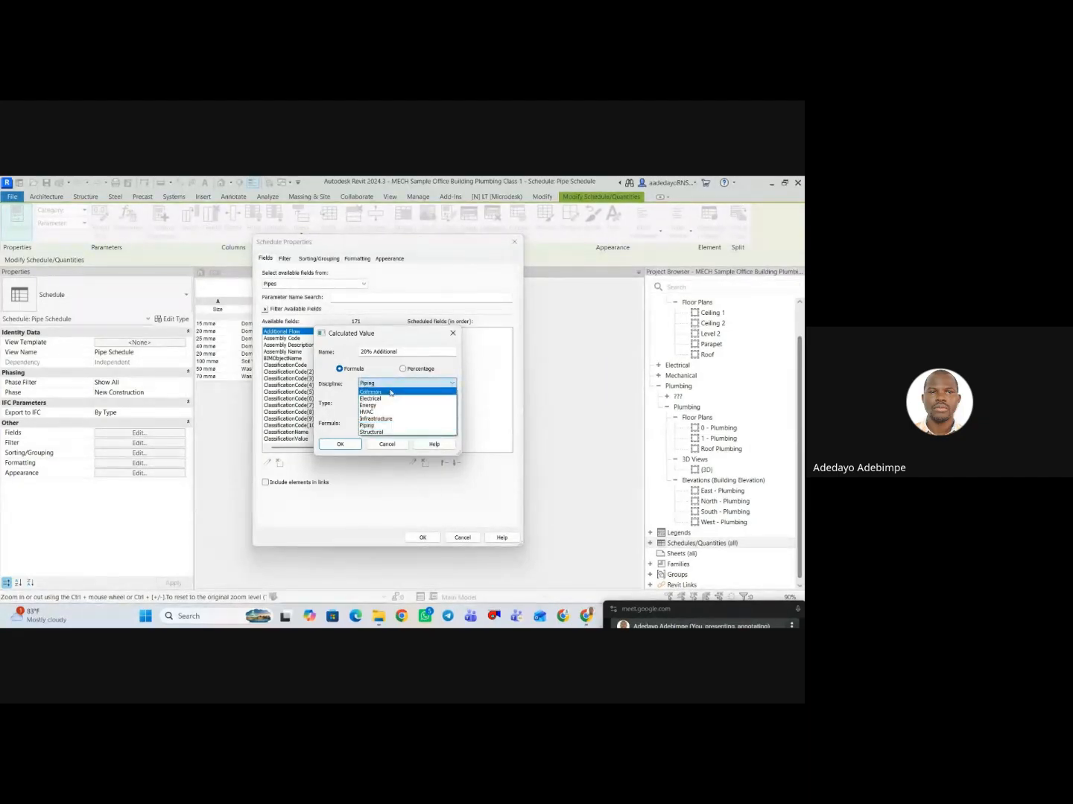
left_click(390, 393)
left_click(387, 403)
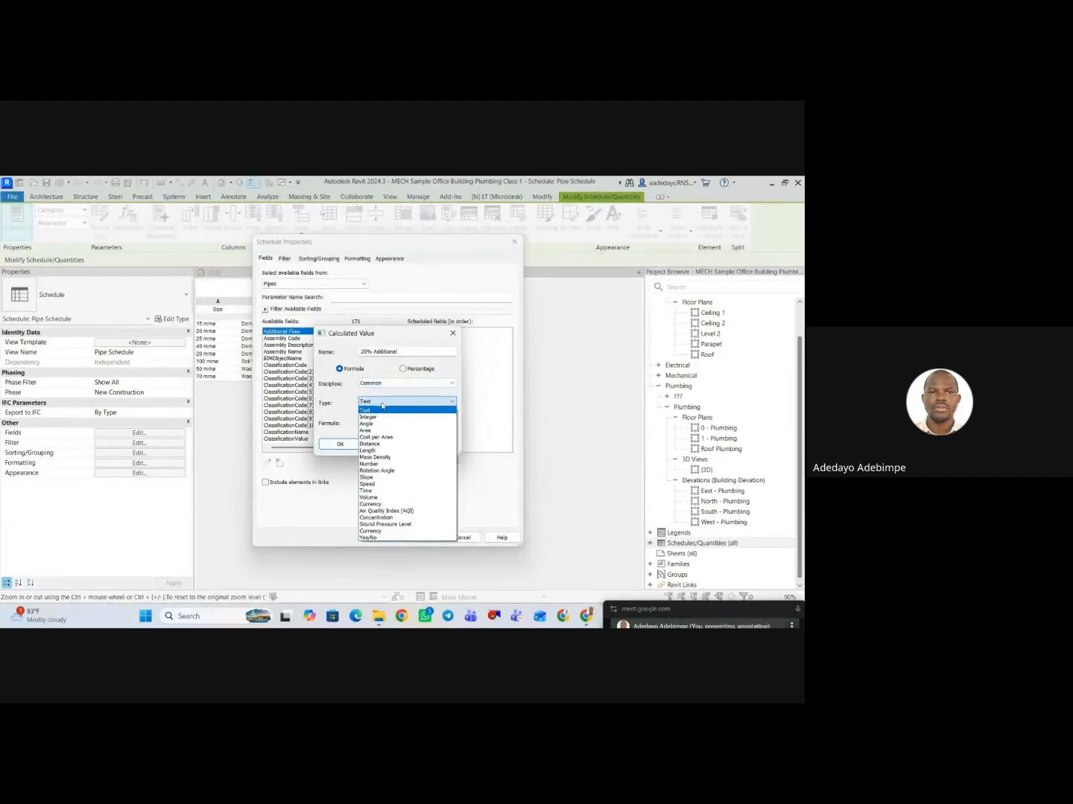
left_click(372, 451)
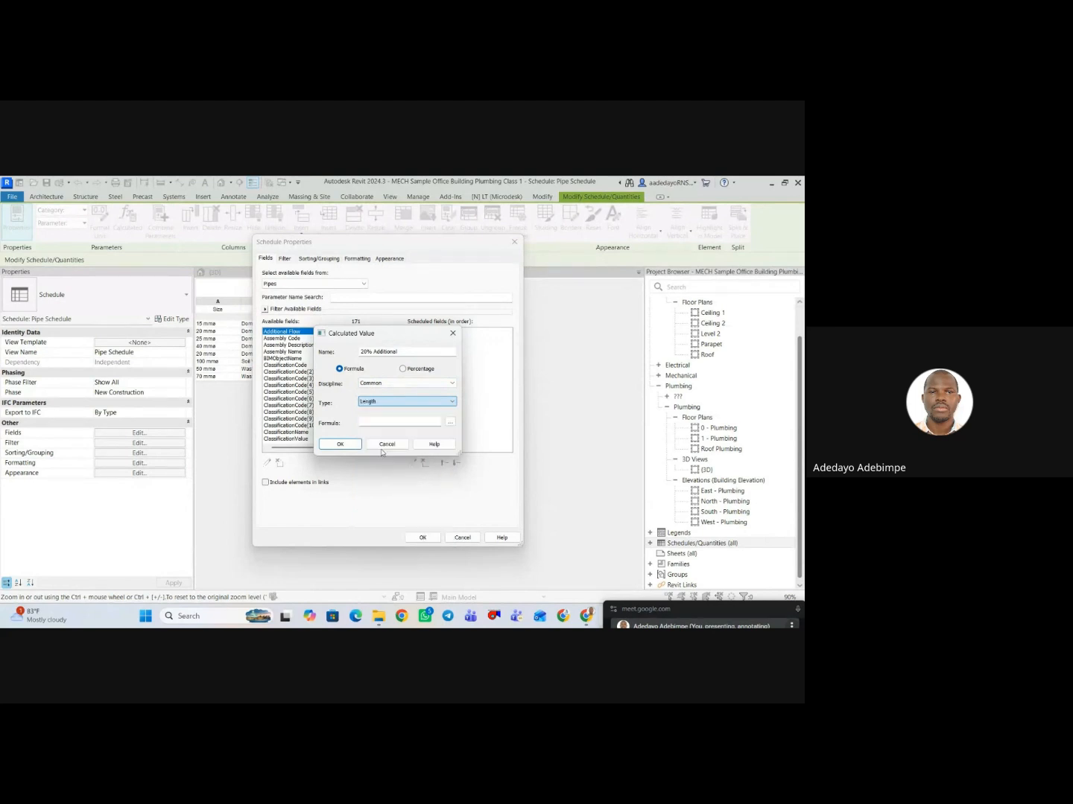
Set the calculated value's formula to Length*1.2 and add the field to the pipe schedule.
left_click(451, 423)
left_click(335, 357)
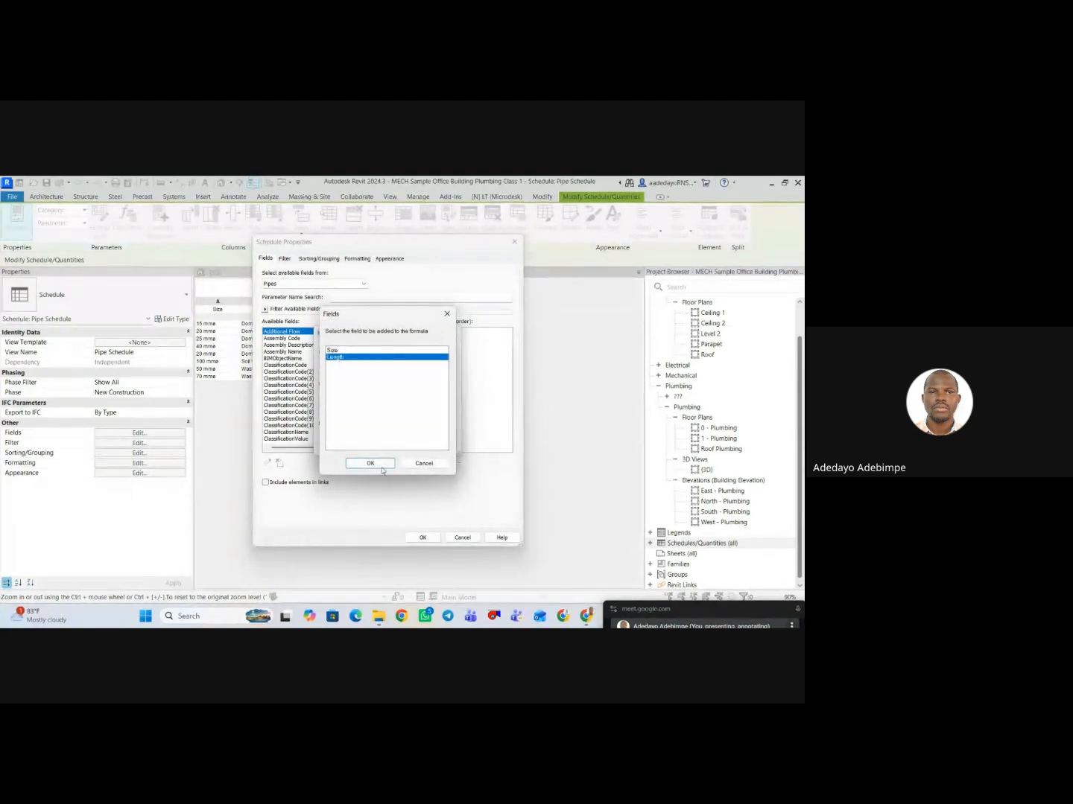
left_click(382, 468)
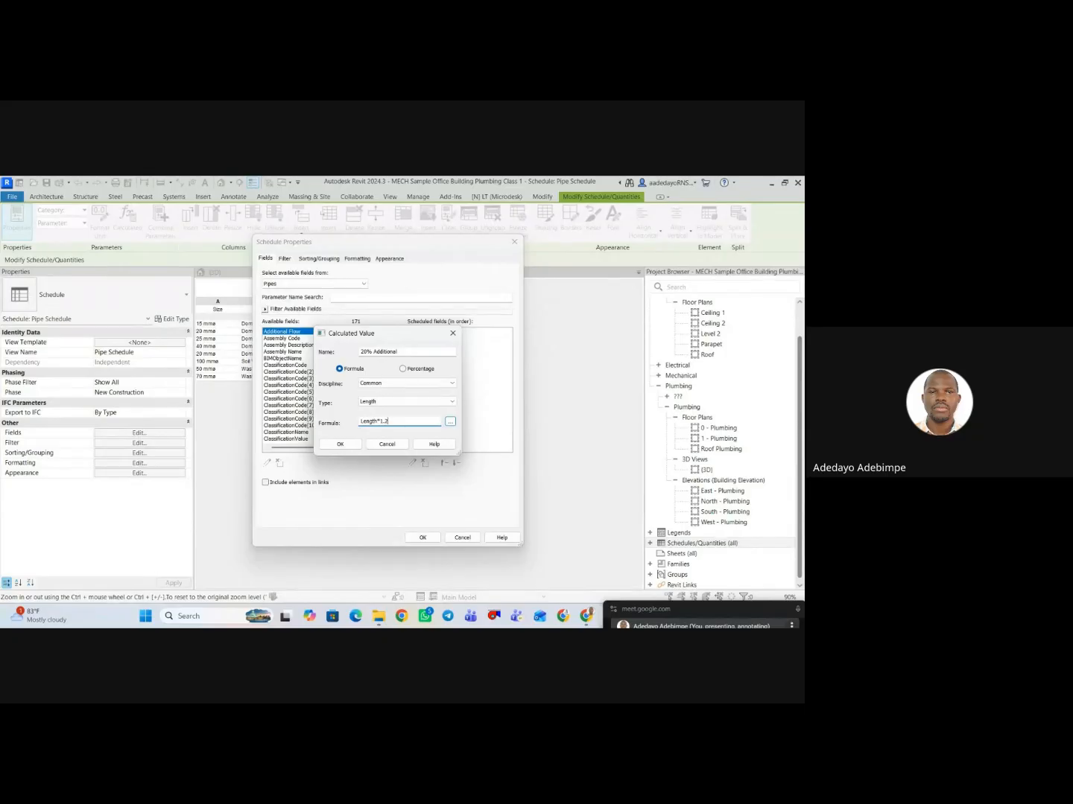
left_click(341, 445)
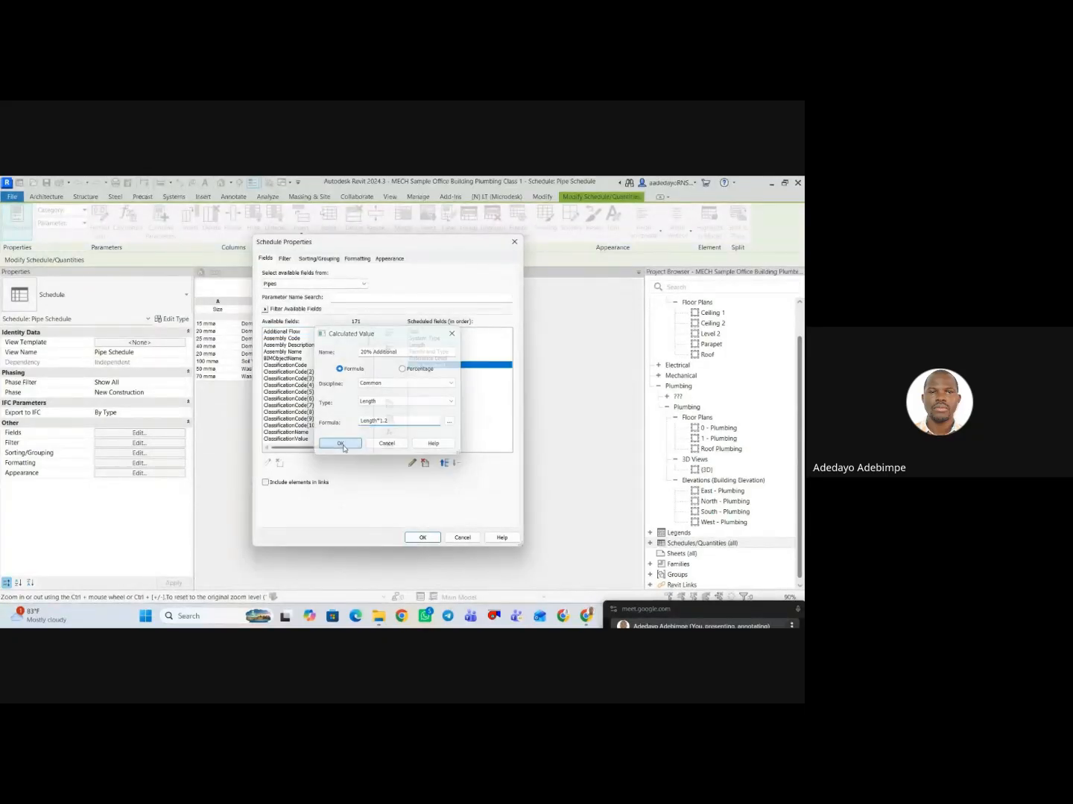
left_click(408, 539)
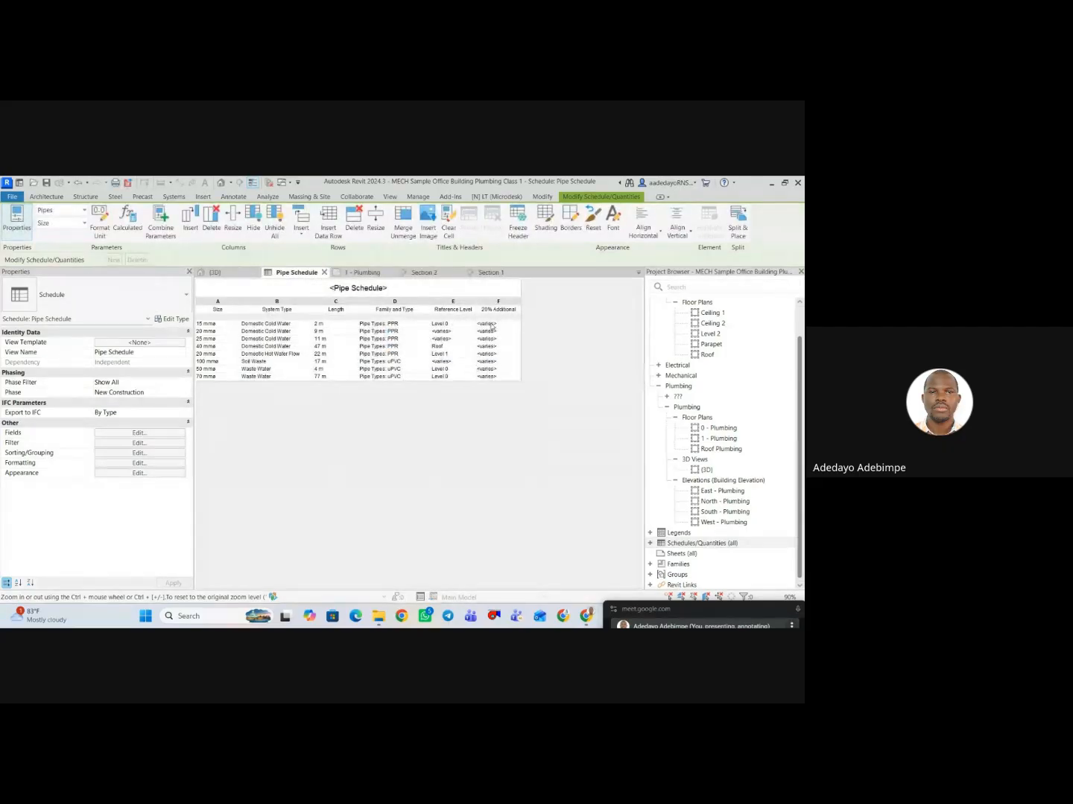
Set the 20% Additional field to calculate totals and apply it to the pipe schedule.
left_click(493, 325)
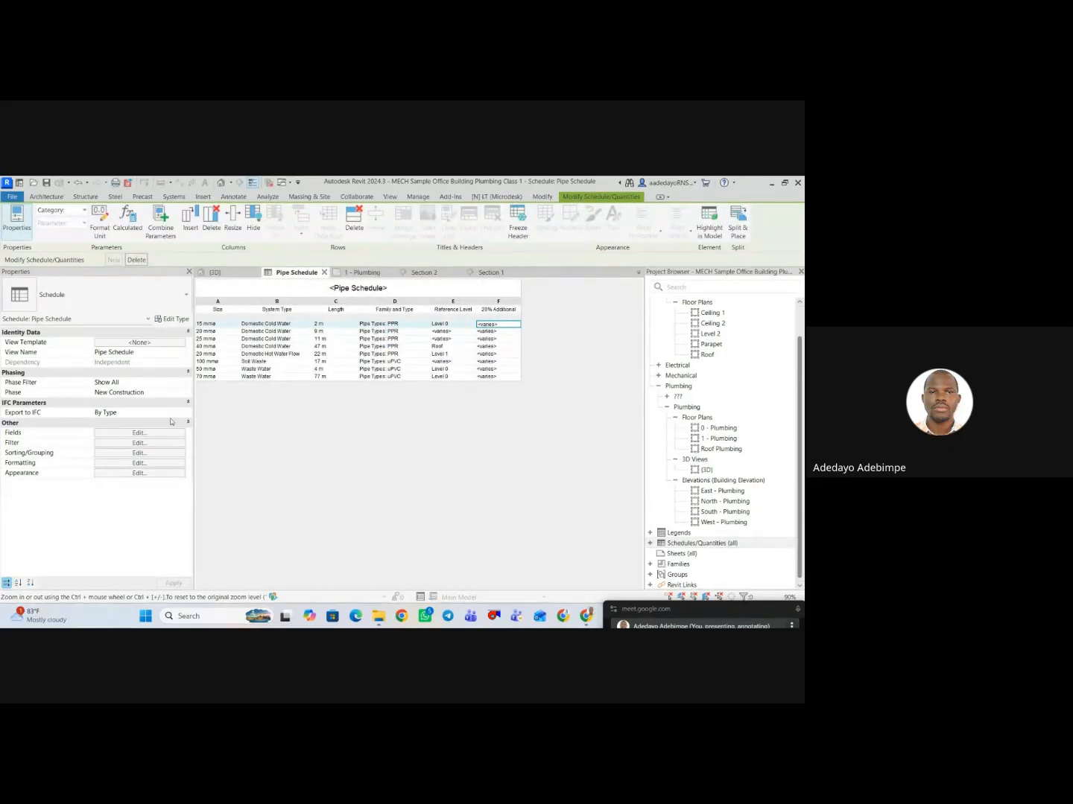
left_click(135, 444)
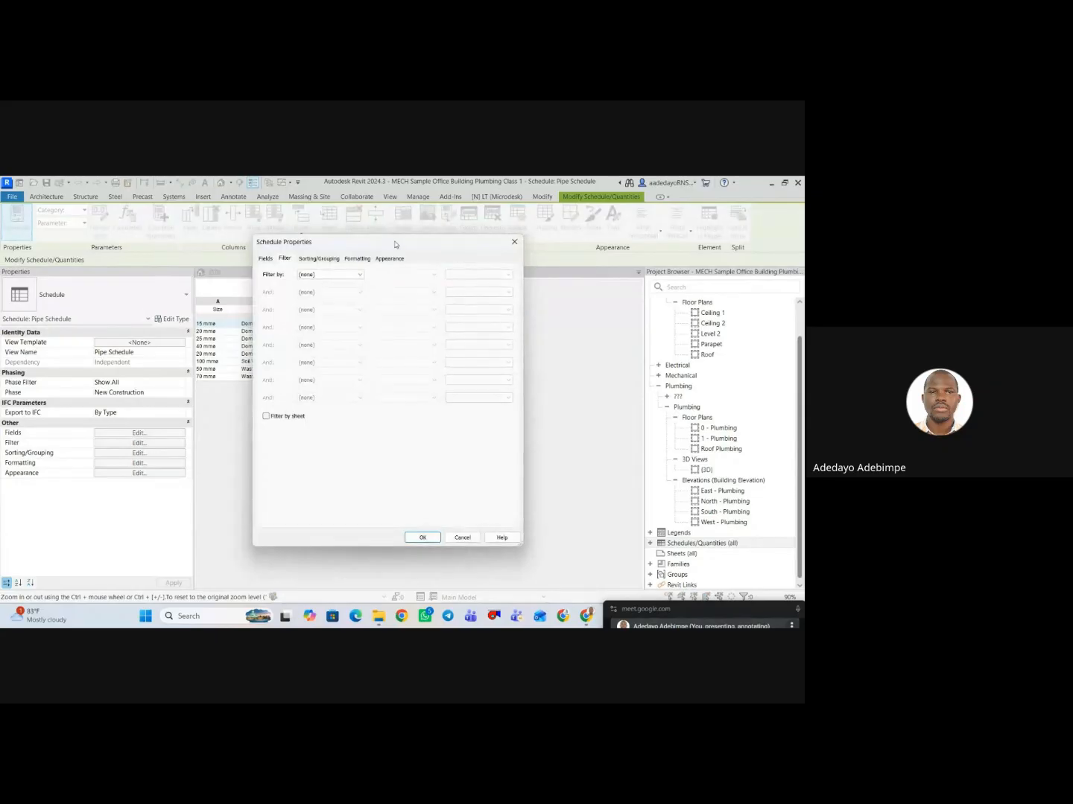
left_click(357, 259)
left_click(281, 319)
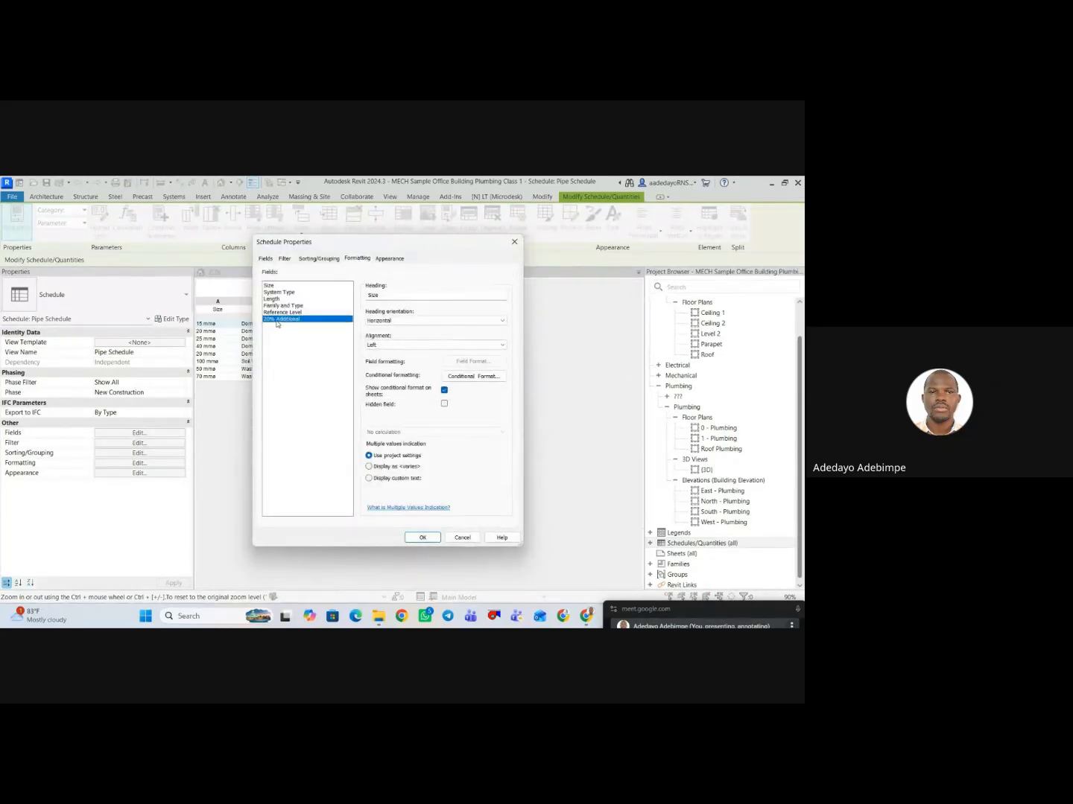
left_click(436, 433)
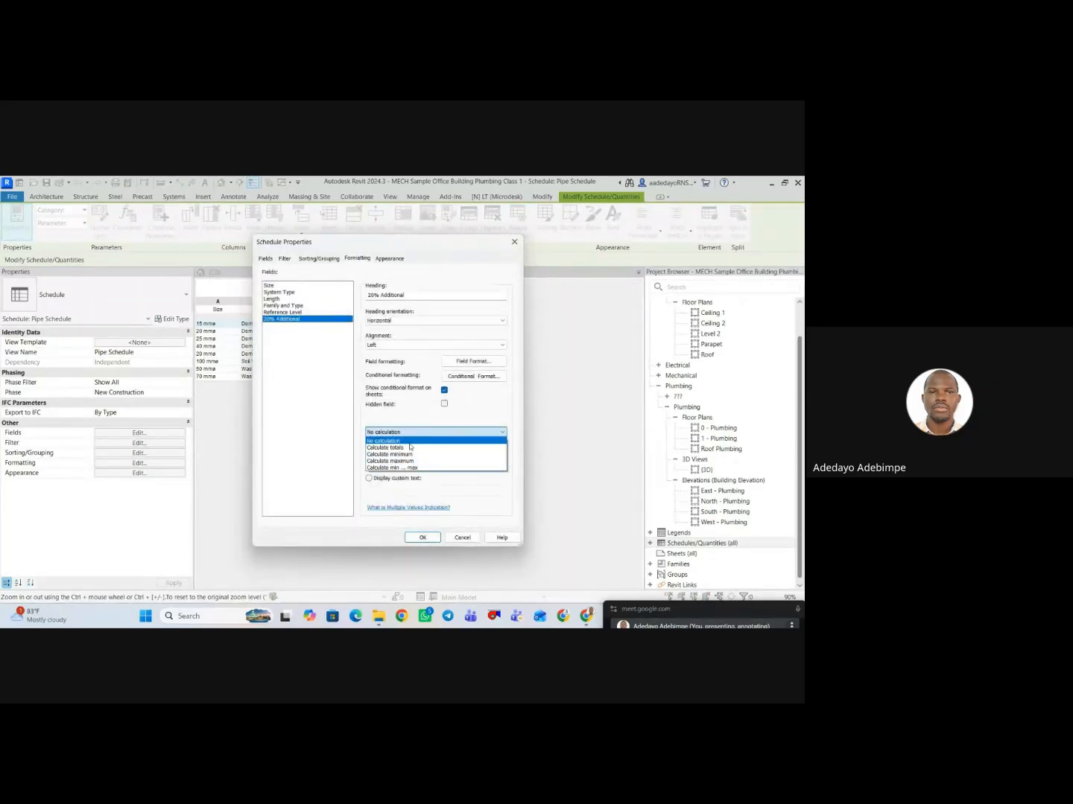
left_click(435, 440)
left_click(422, 538)
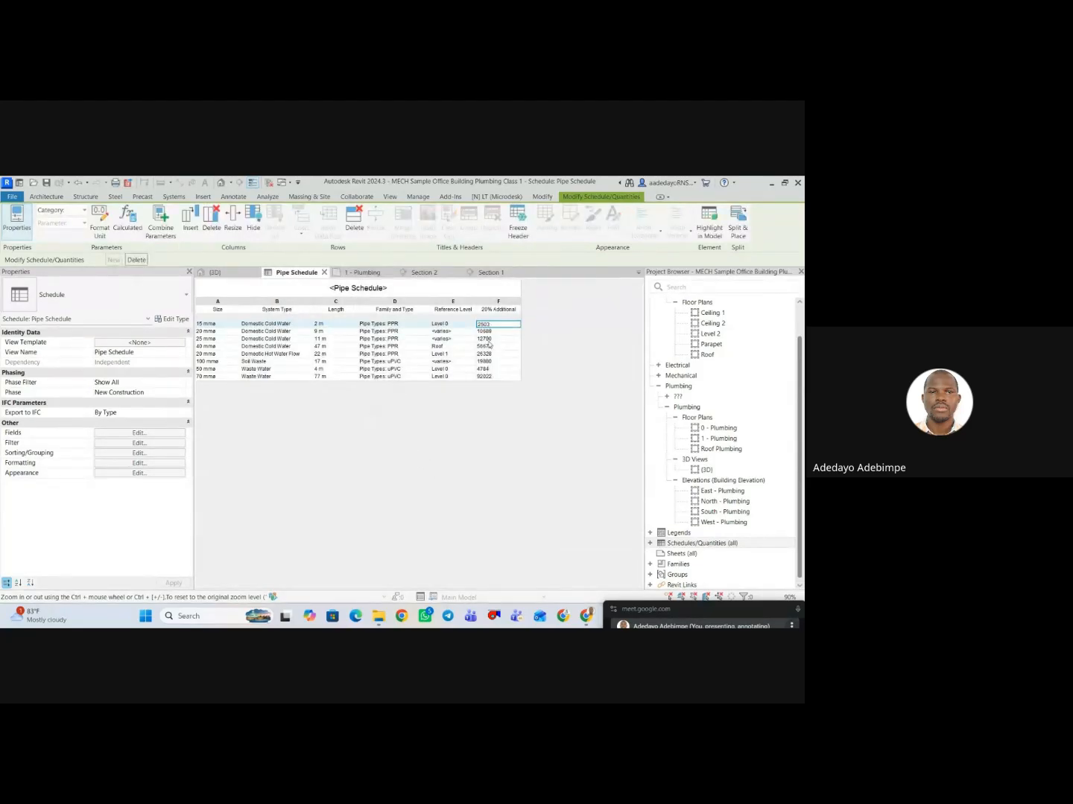
Open the pipe schedule's field formatting settings and check the Size field's conditional formatting.
left_click(145, 445)
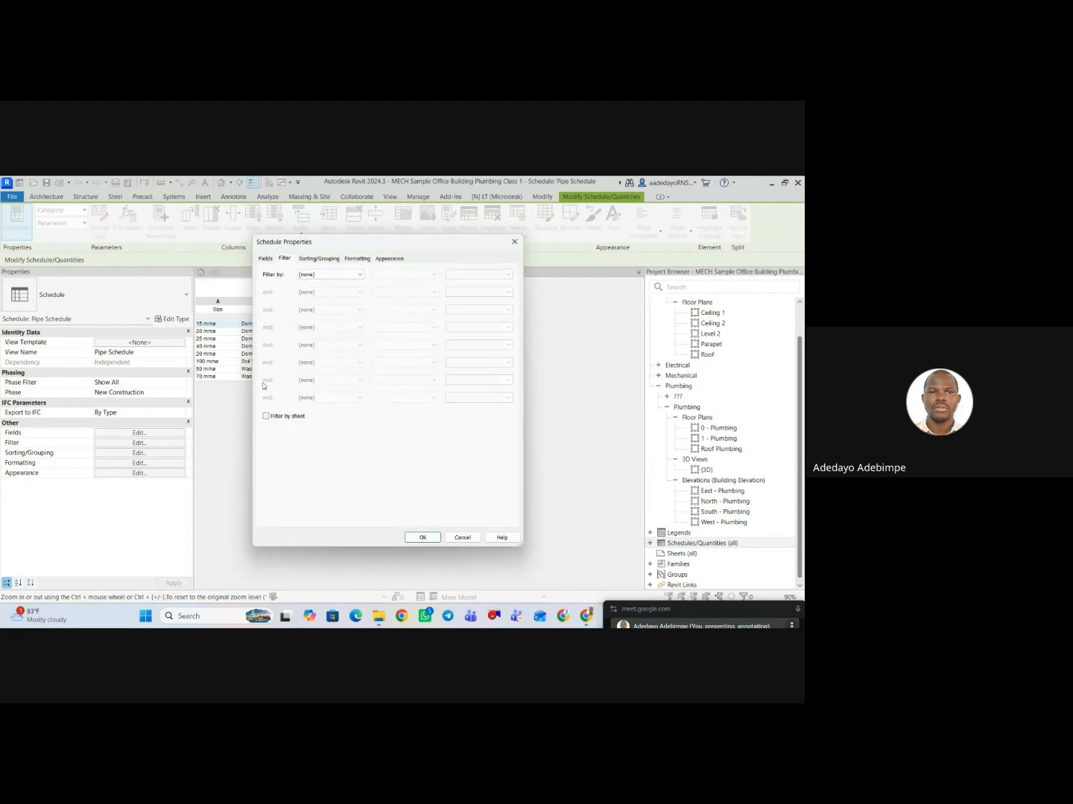
left_click(266, 258)
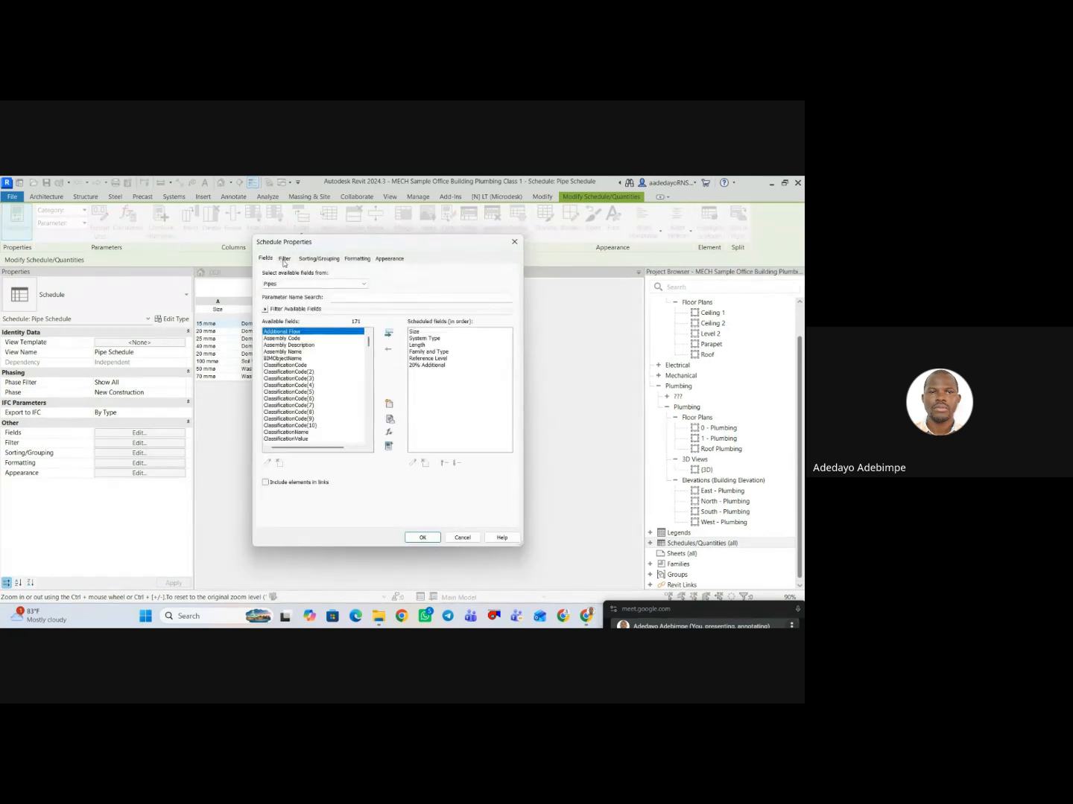
left_click(284, 260)
left_click(265, 260)
left_click(350, 260)
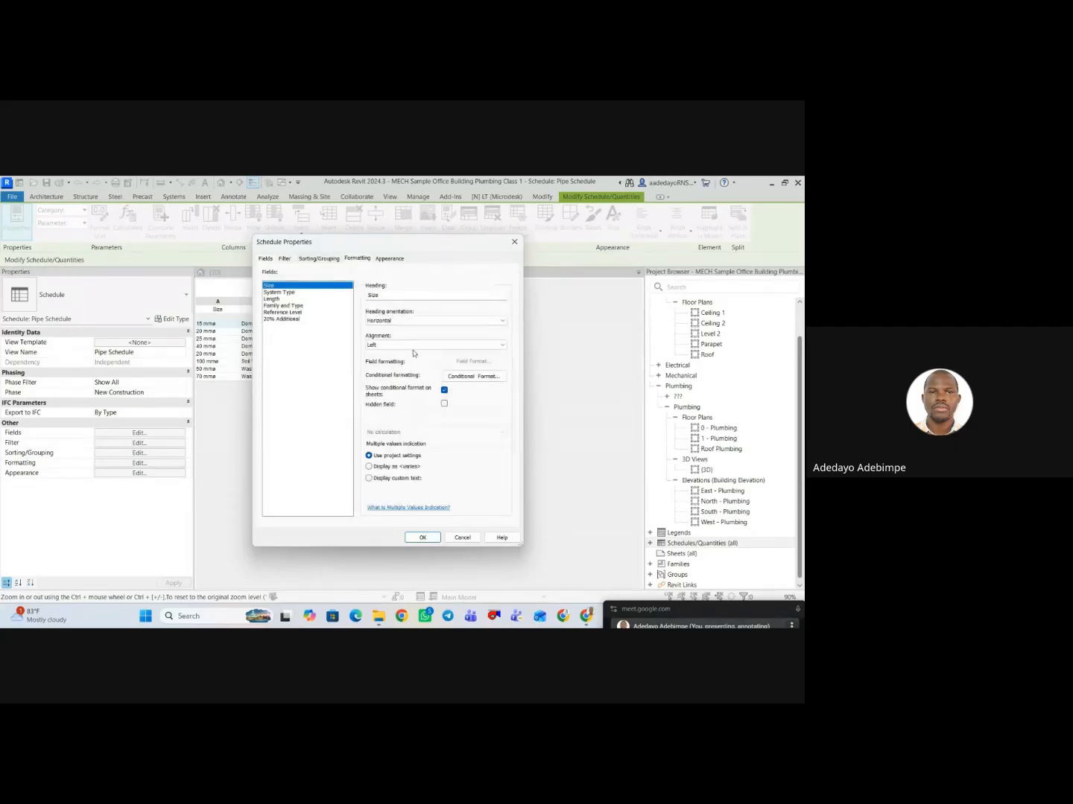
left_click(482, 380)
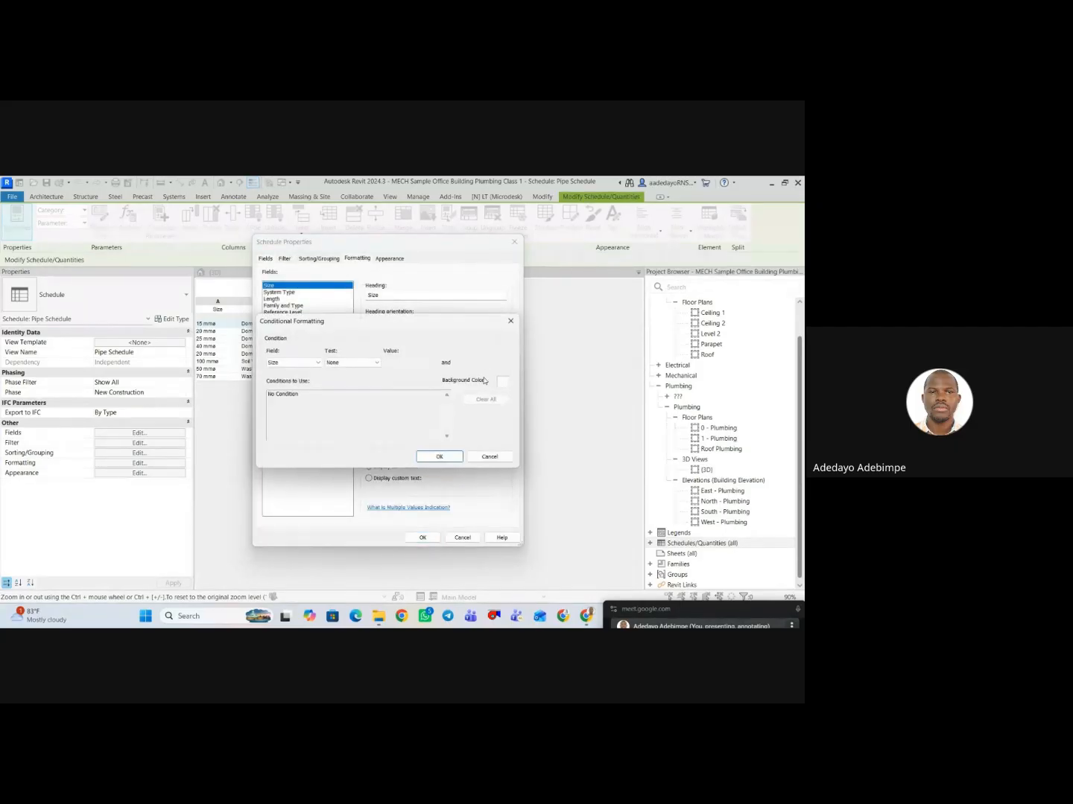
left_click(510, 321)
Override the project units for the 20% Additional field with meters and the unit symbol m, and apply the format.
left_click(282, 319)
left_click(484, 363)
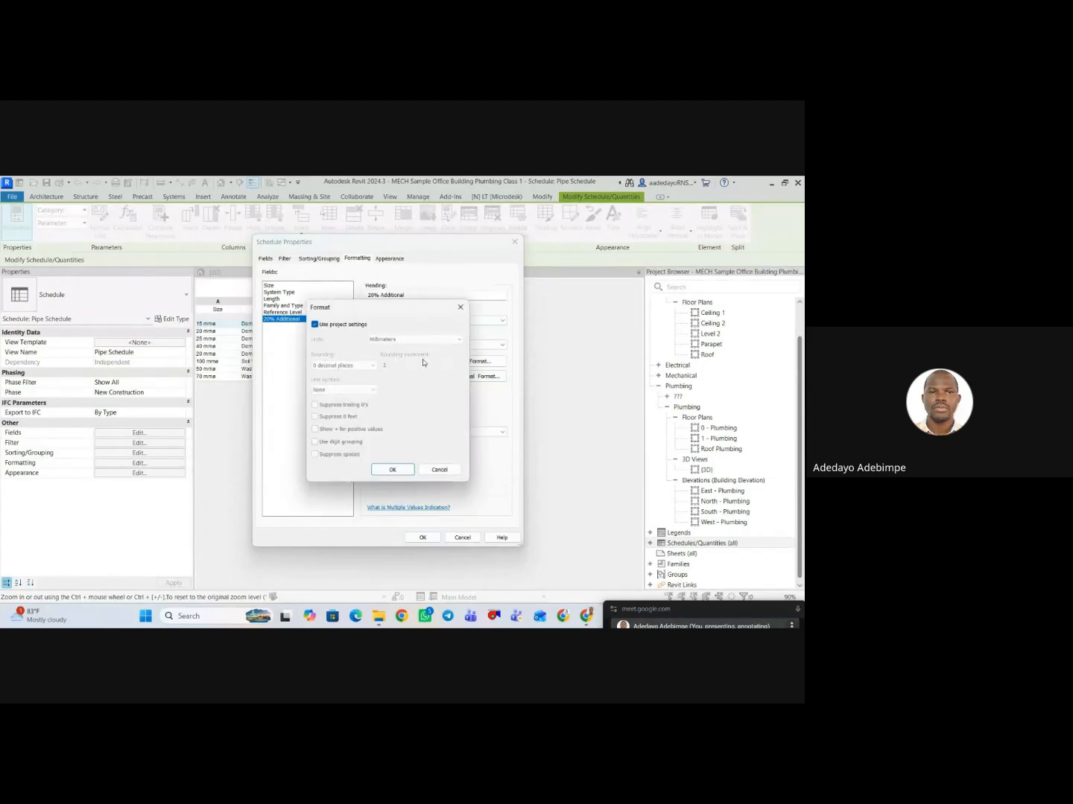
left_click(315, 324)
left_click(384, 339)
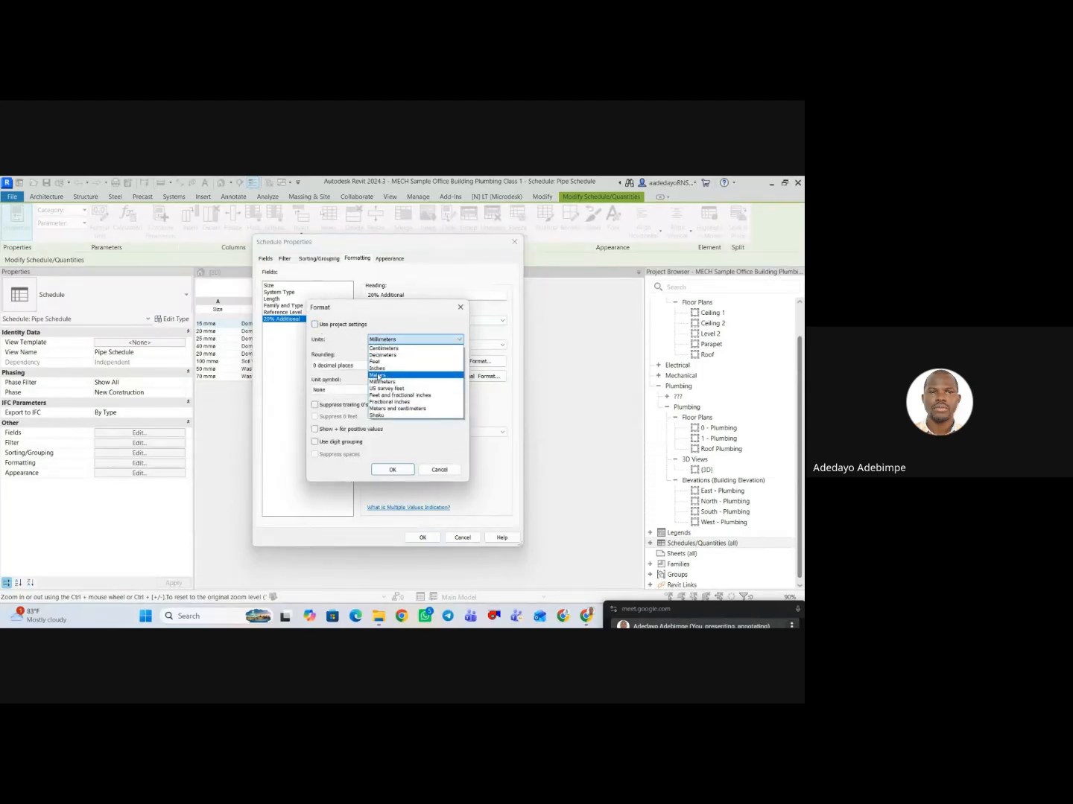
left_click(378, 375)
left_click(344, 389)
left_click(335, 408)
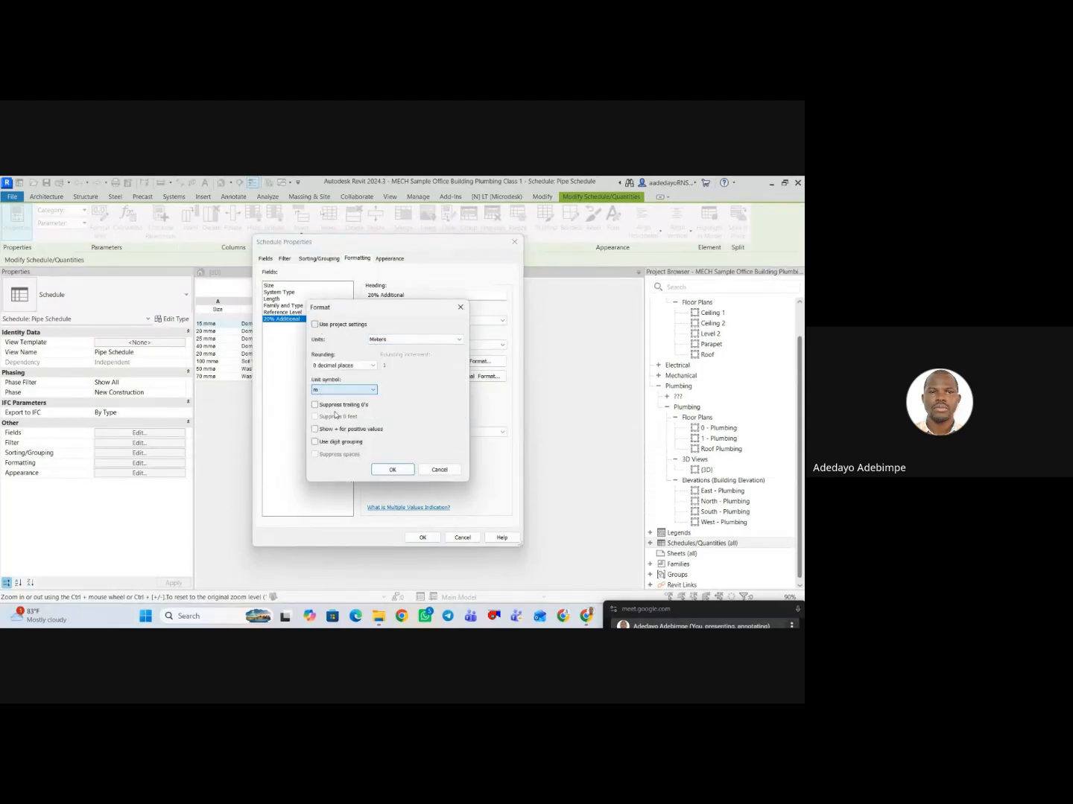
left_click(392, 469)
left_click(422, 537)
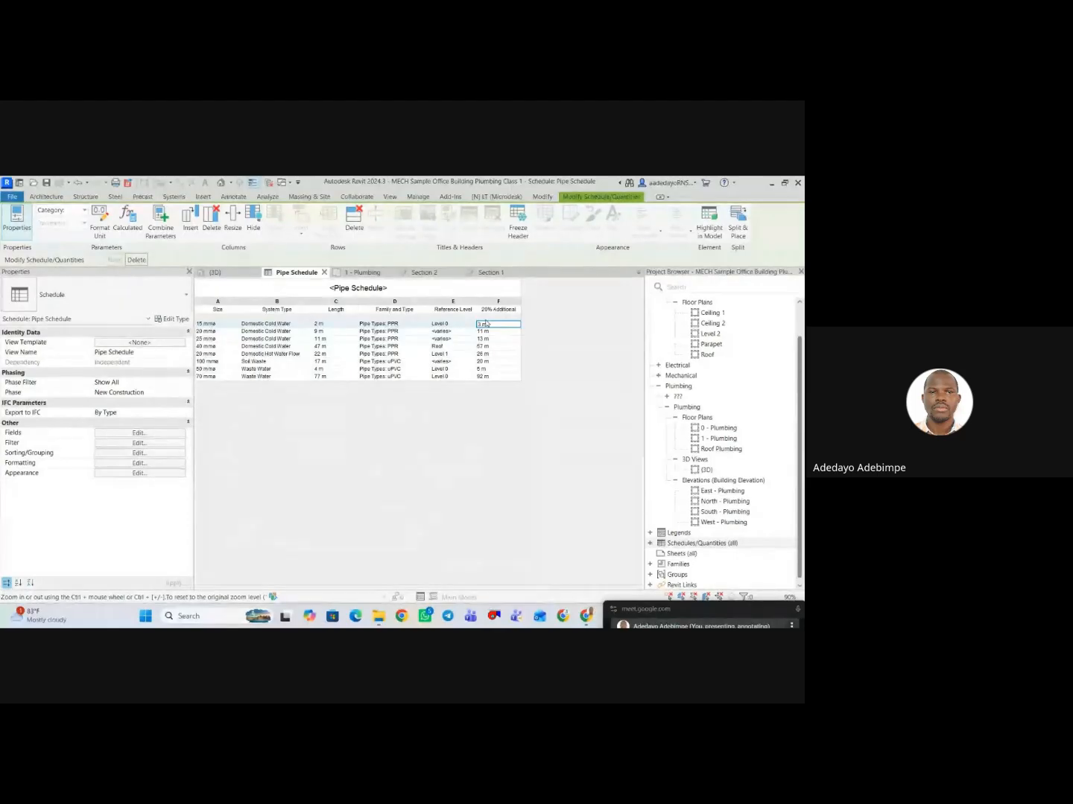
Set the rounding of the 20% Additional field to 2 decimal places and apply it to the pipe schedule.
left_click(135, 434)
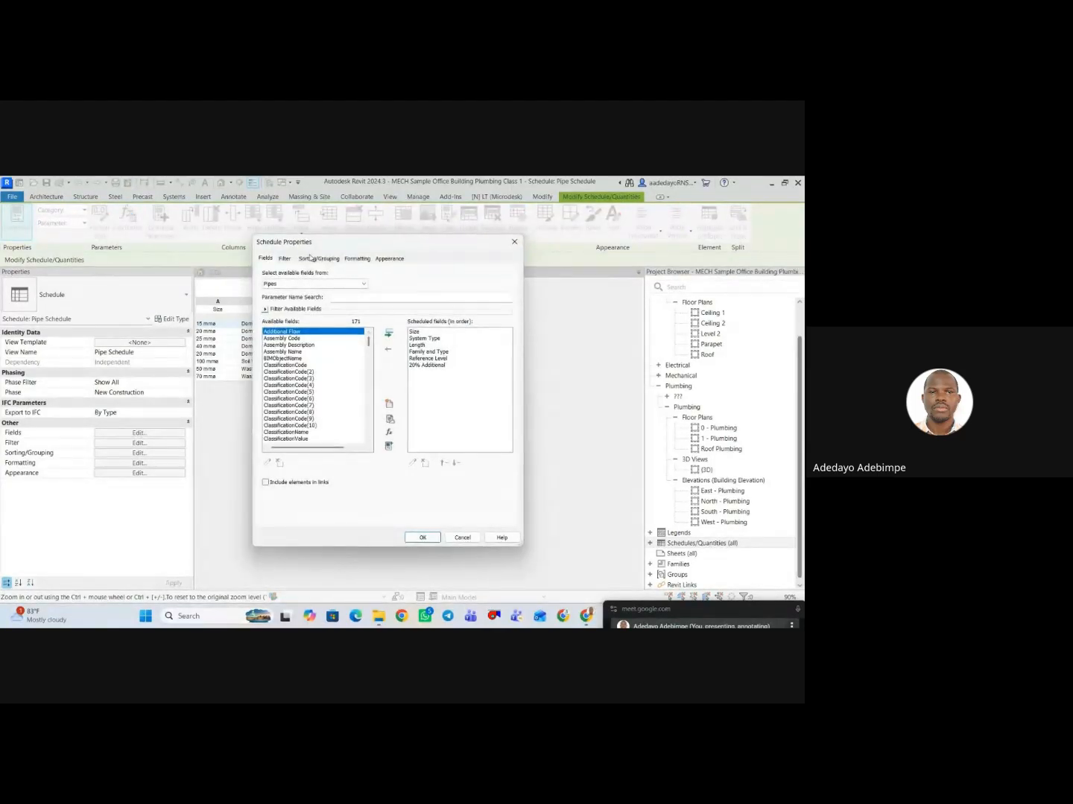
left_click(348, 260)
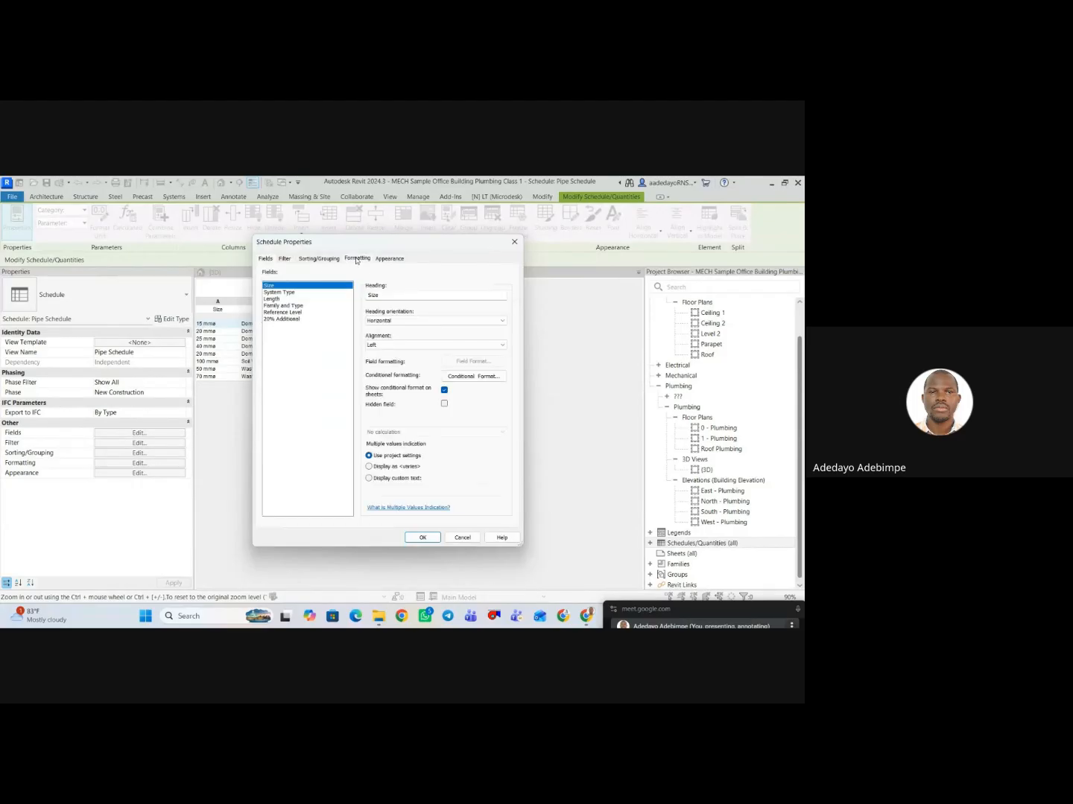
left_click(283, 318)
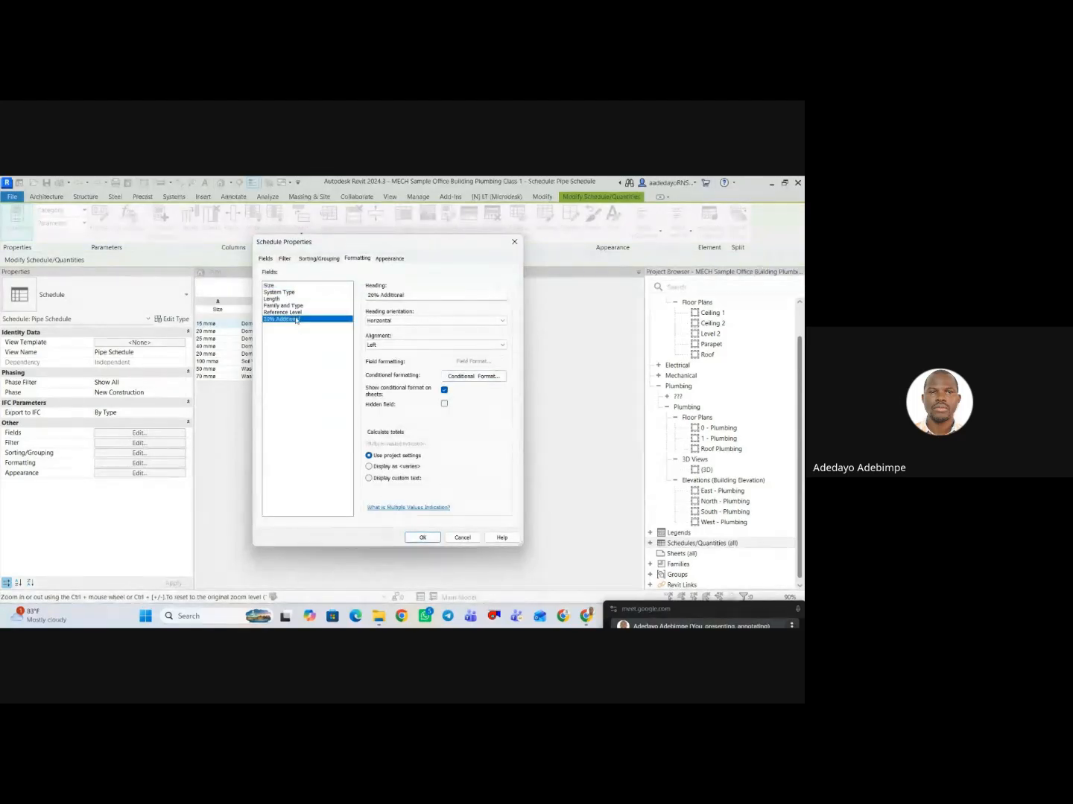
left_click(469, 362)
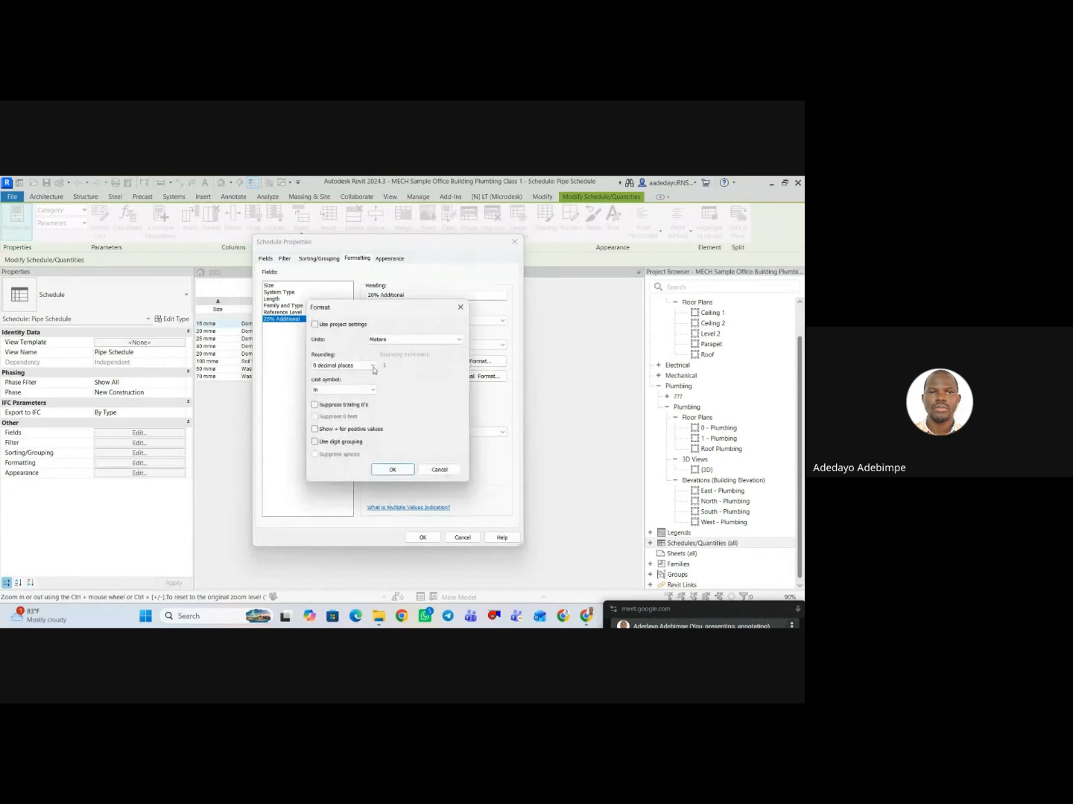
left_click(336, 365)
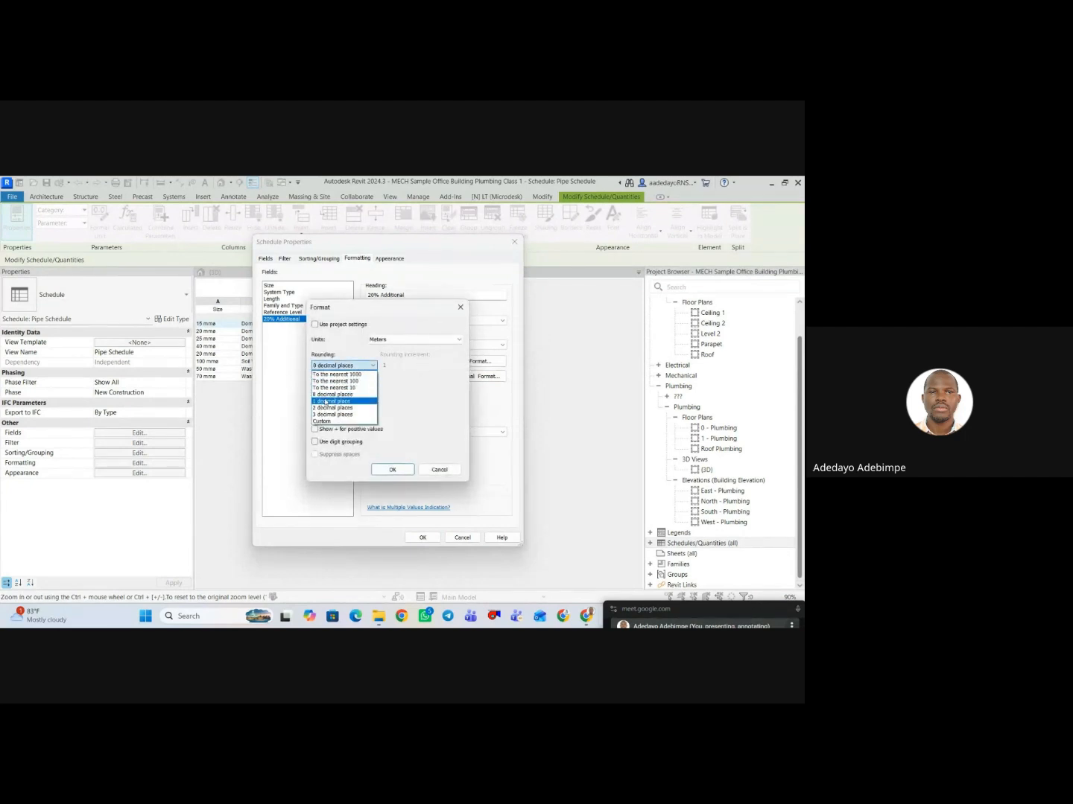
left_click(326, 408)
left_click(405, 470)
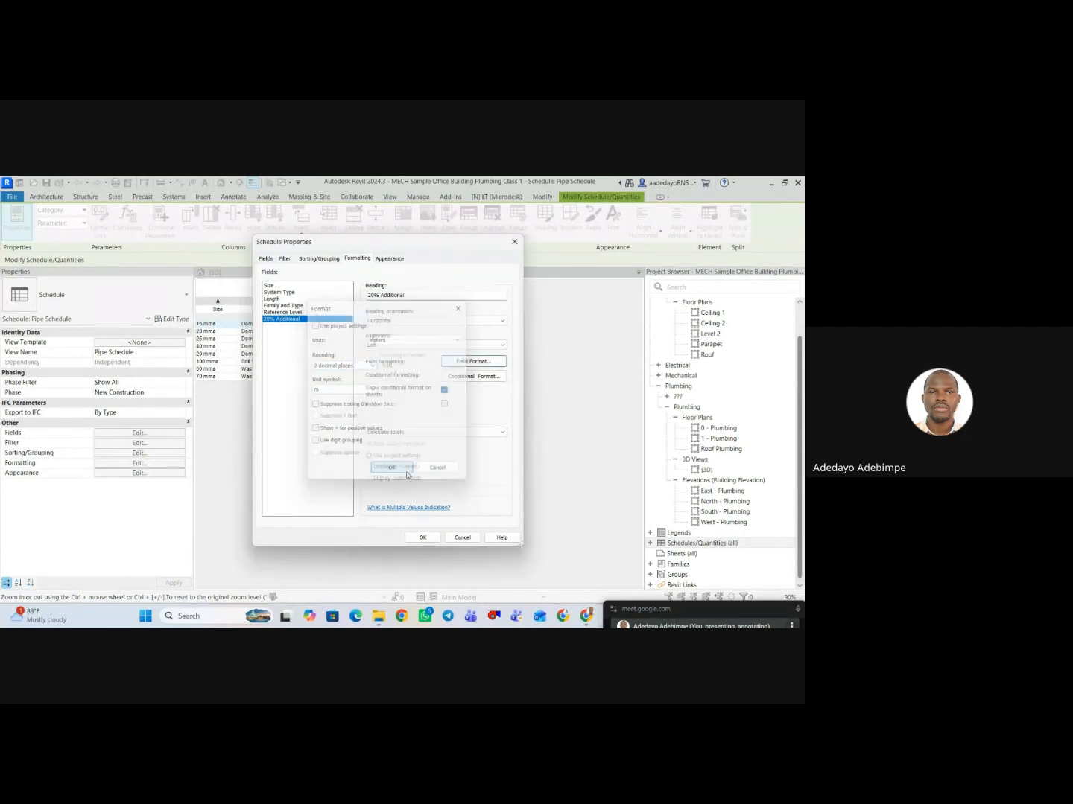
left_click(422, 537)
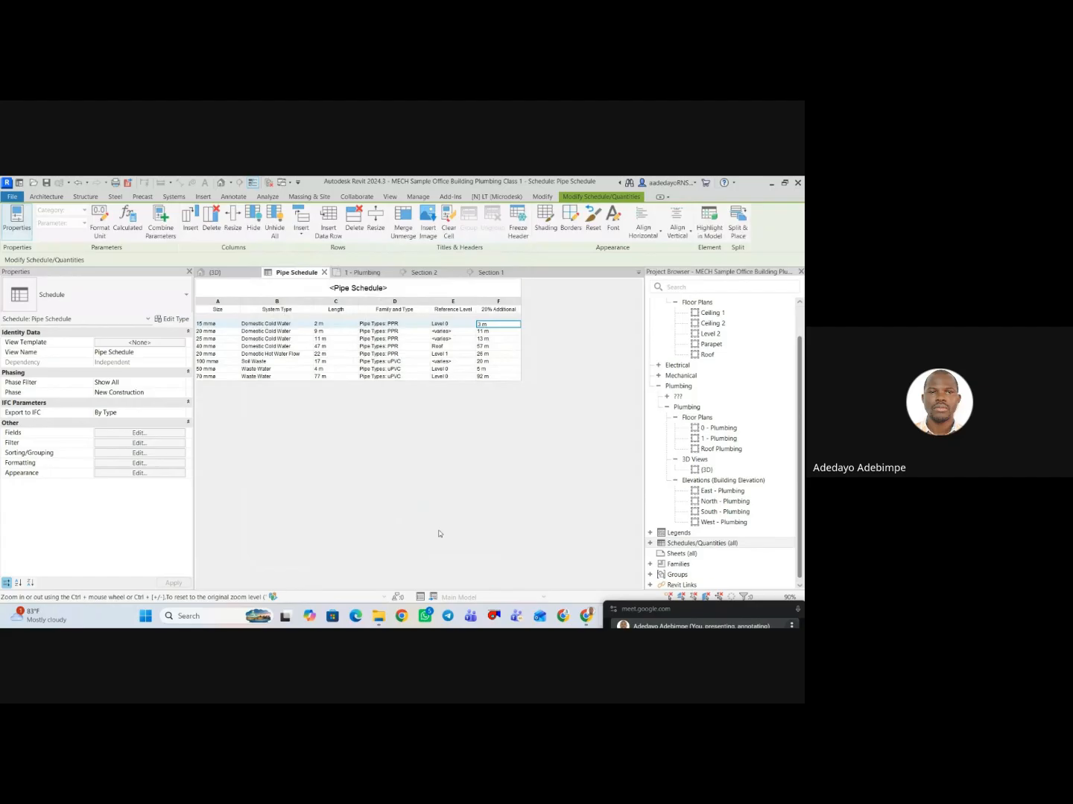
Set the Length field's rounding to 2 decimal places and apply the format to the pipe schedule.
left_click(328, 325)
left_click(158, 445)
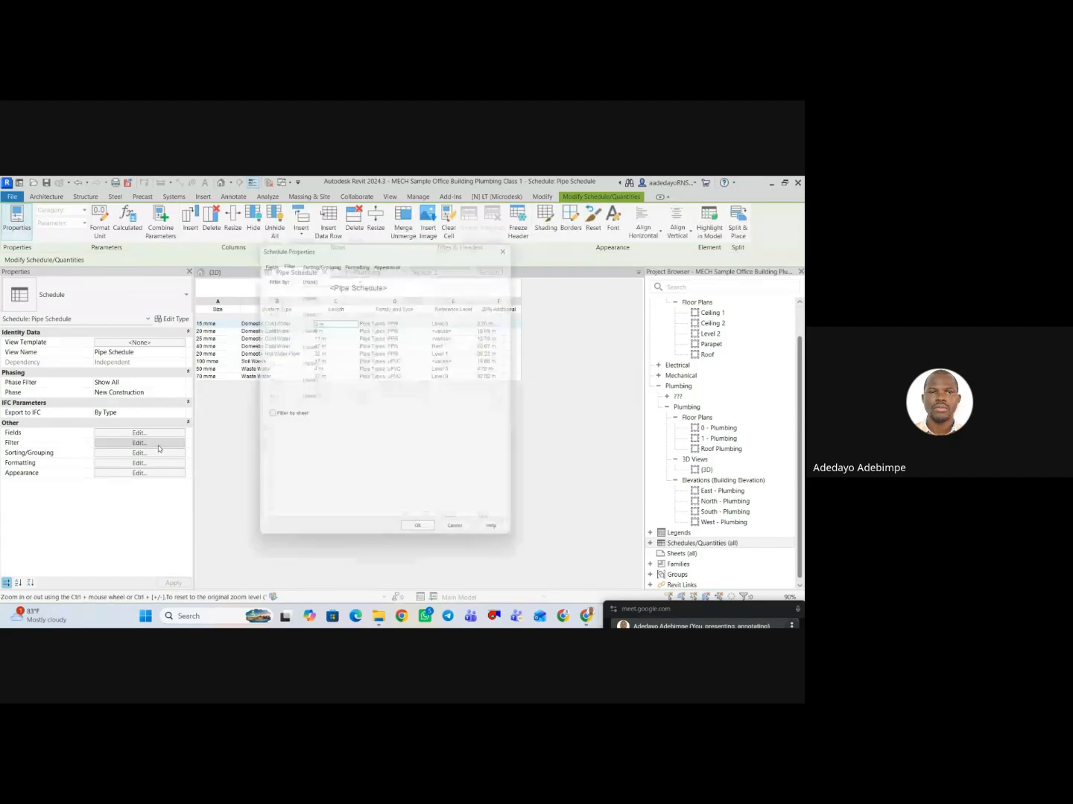
left_click(358, 258)
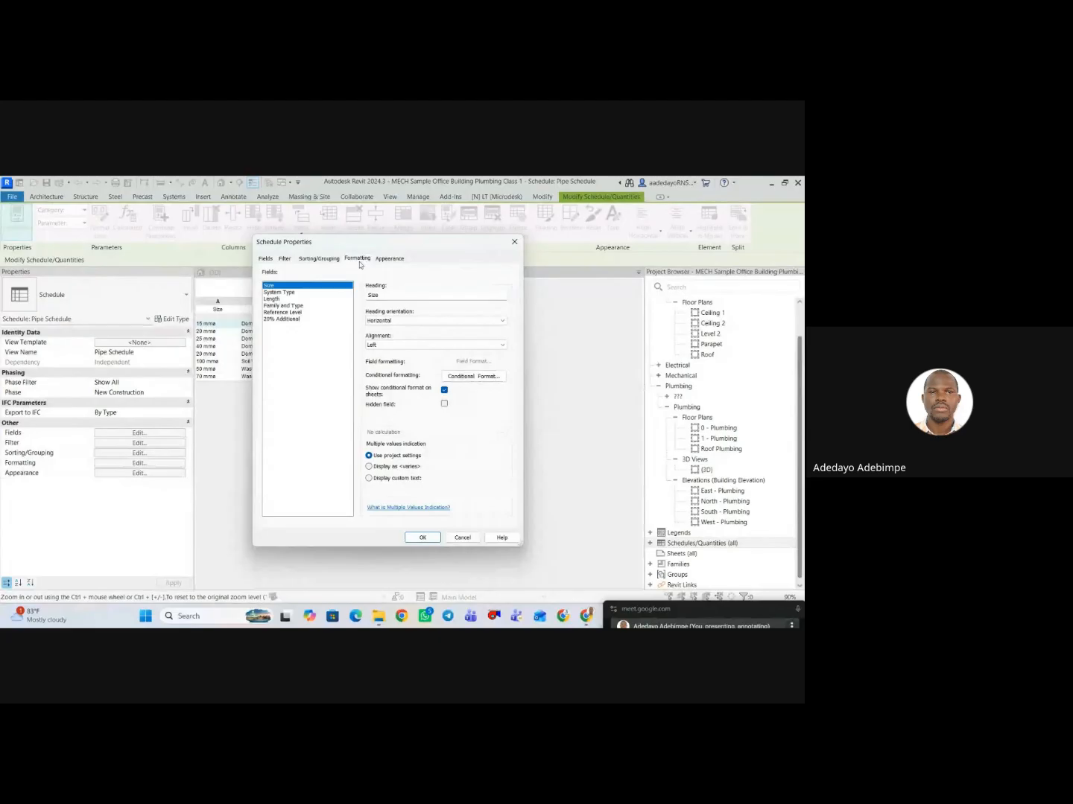
left_click(272, 299)
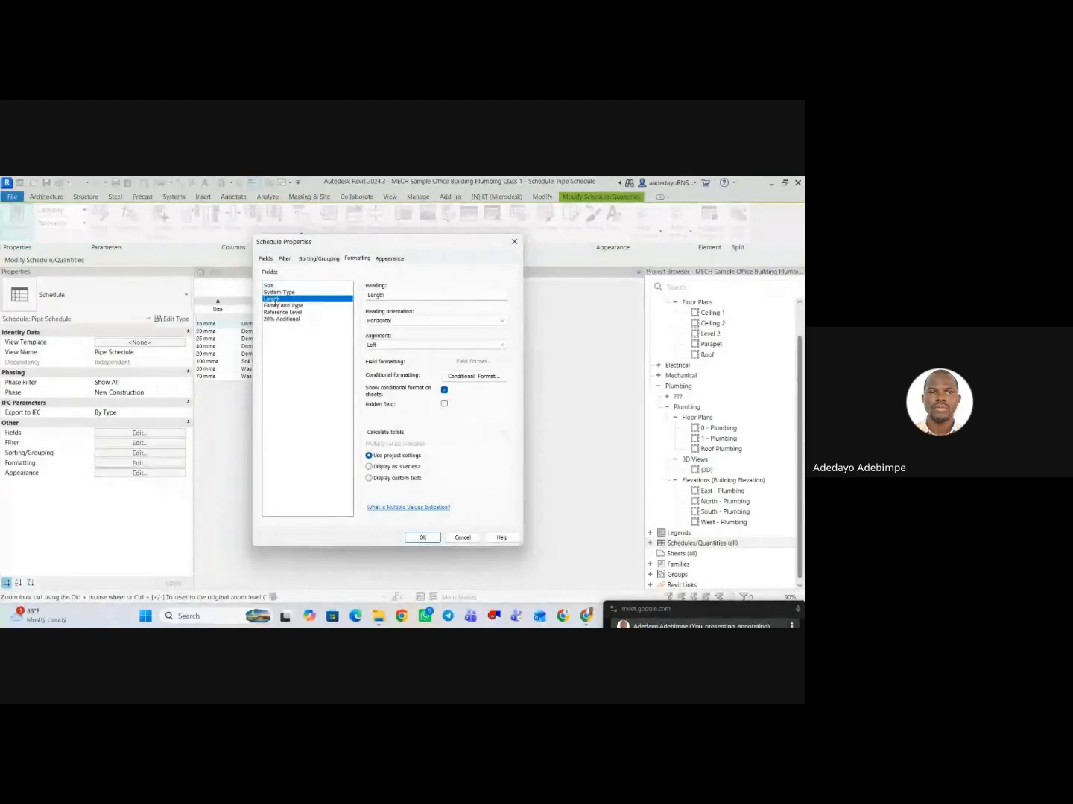
left_click(436, 432)
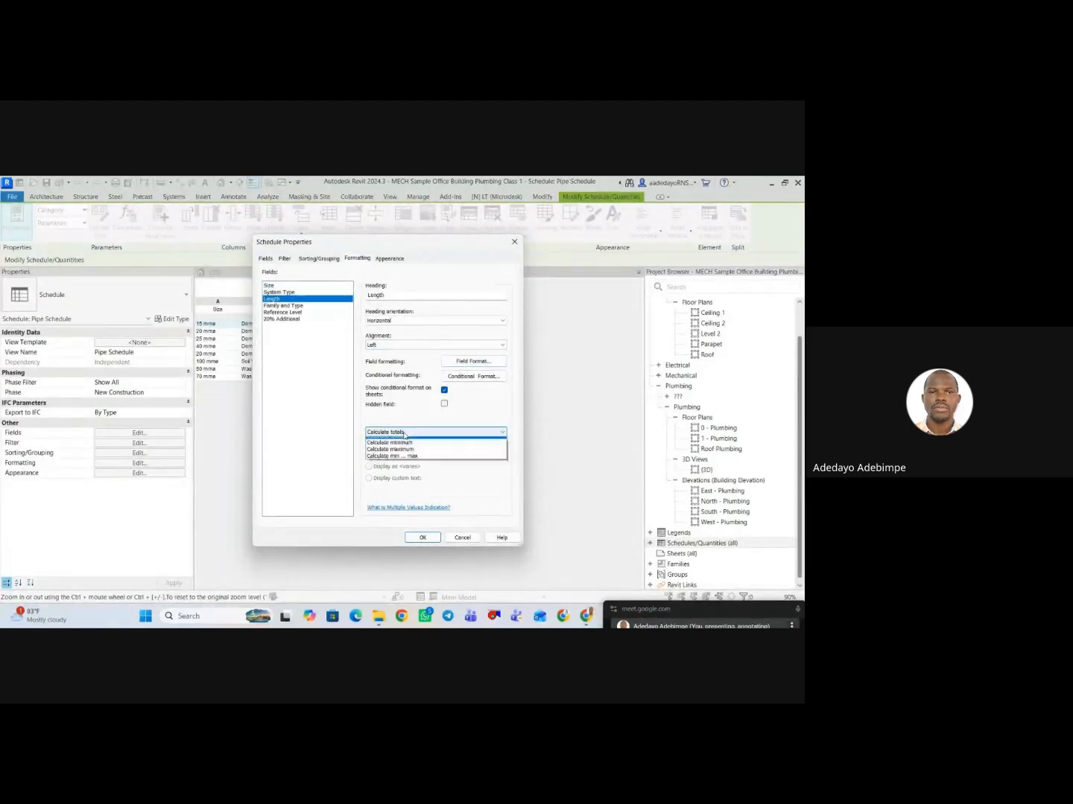
left_click(406, 440)
left_click(475, 361)
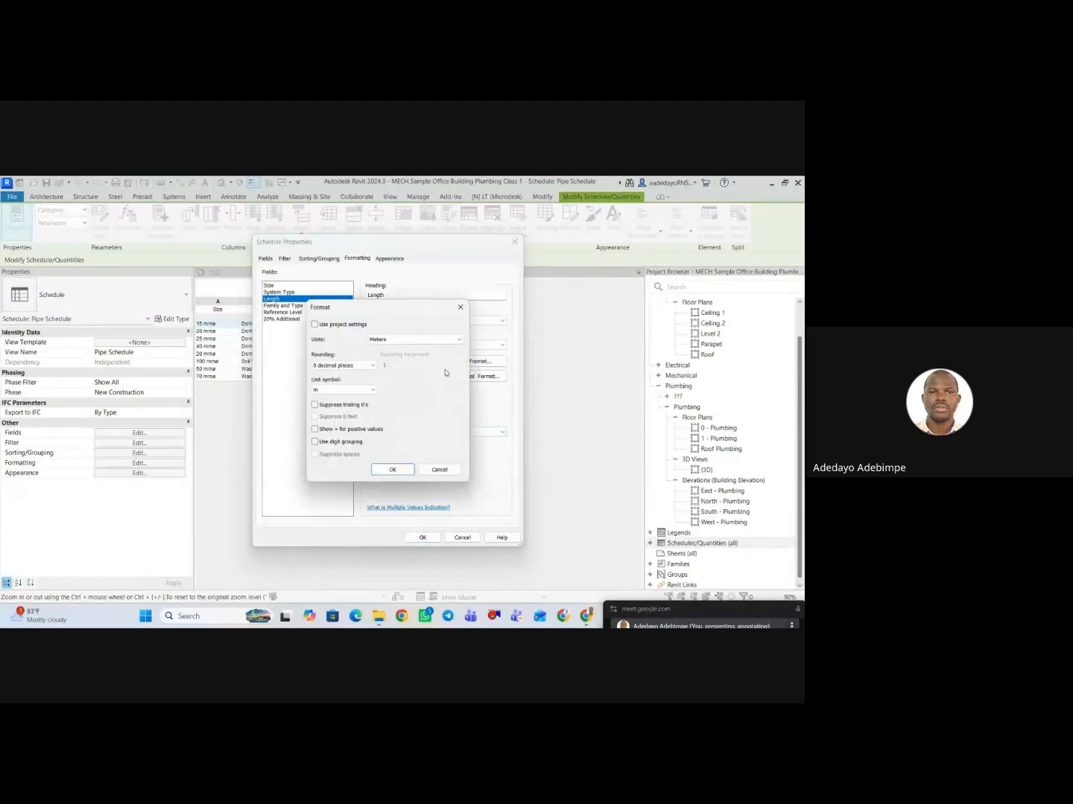
left_click(343, 365)
left_click(326, 408)
left_click(393, 469)
left_click(422, 536)
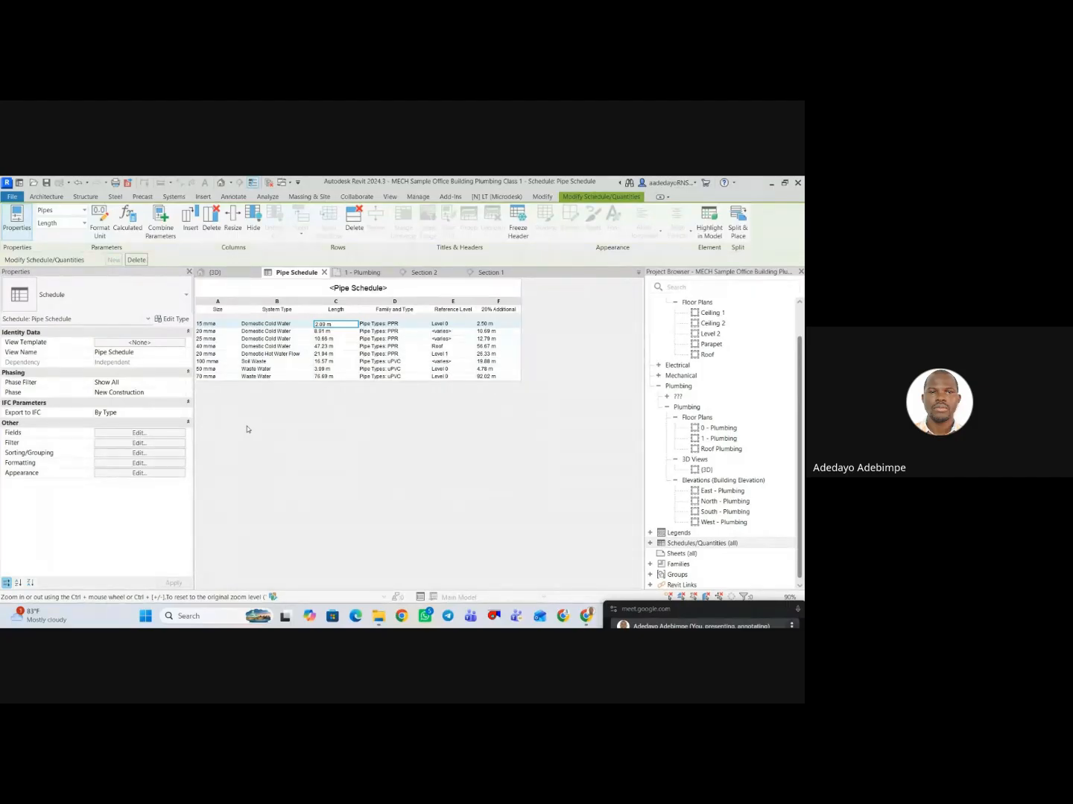
Filter the pipe schedule to elements whose Reference Level equals Level 0.
left_click(133, 433)
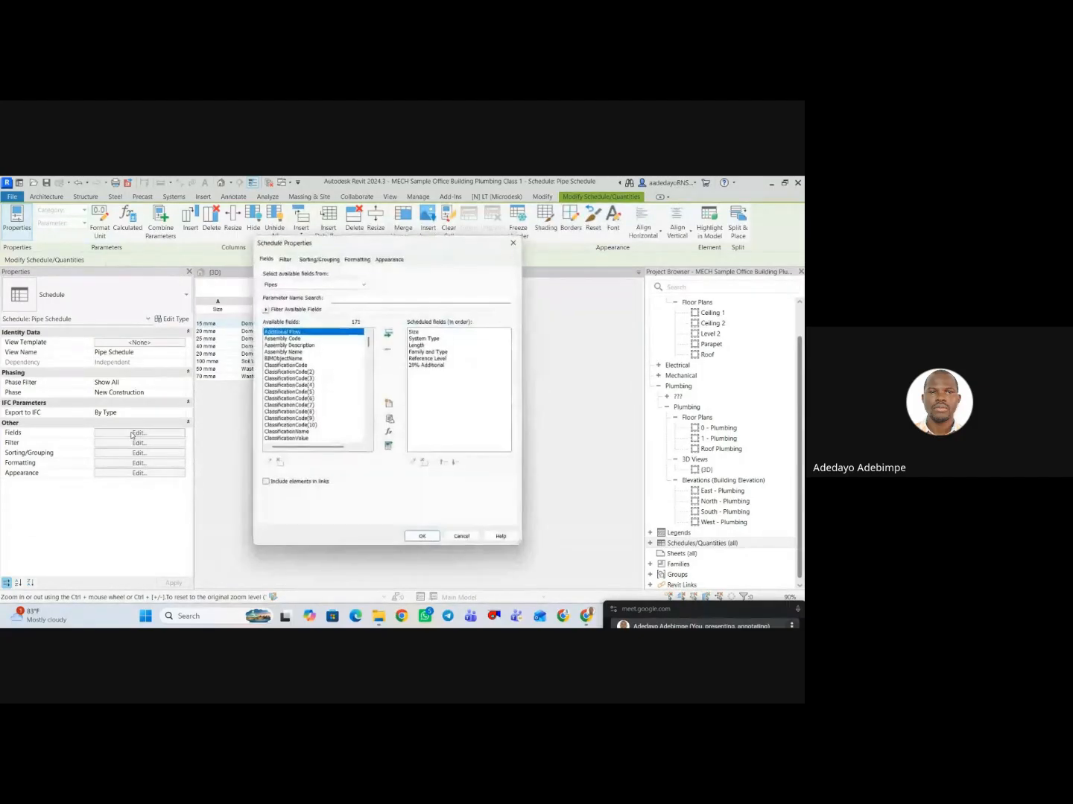
left_click(285, 259)
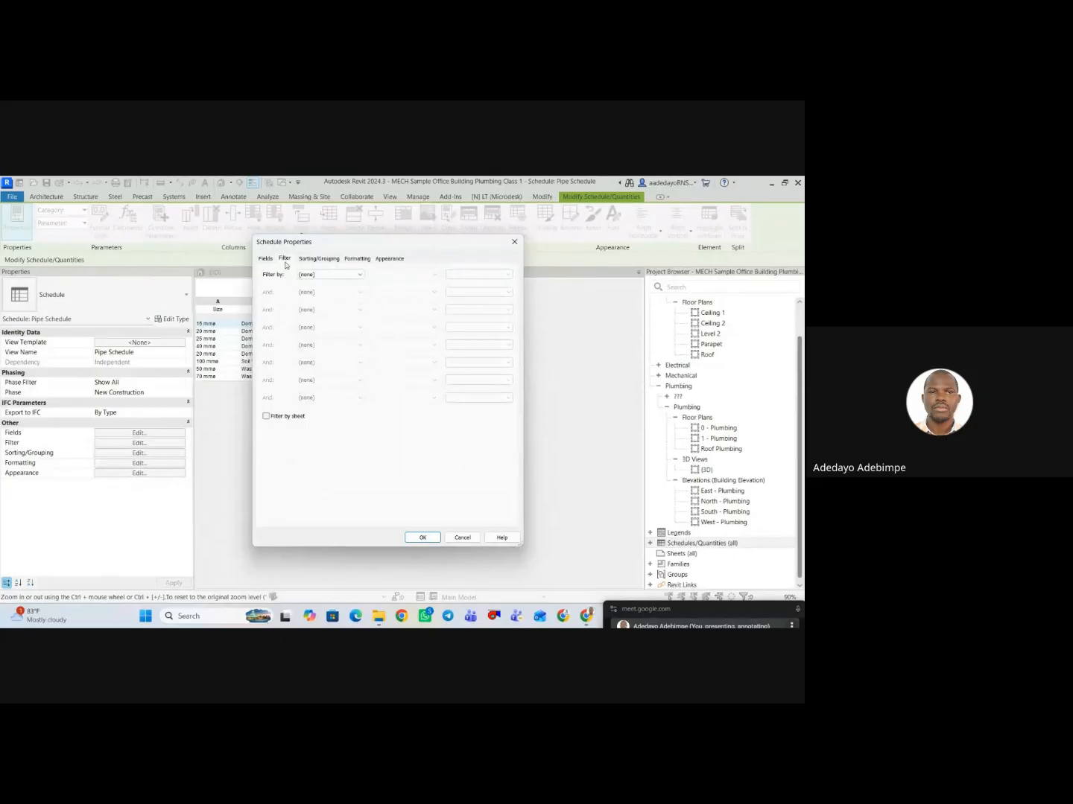
left_click(345, 276)
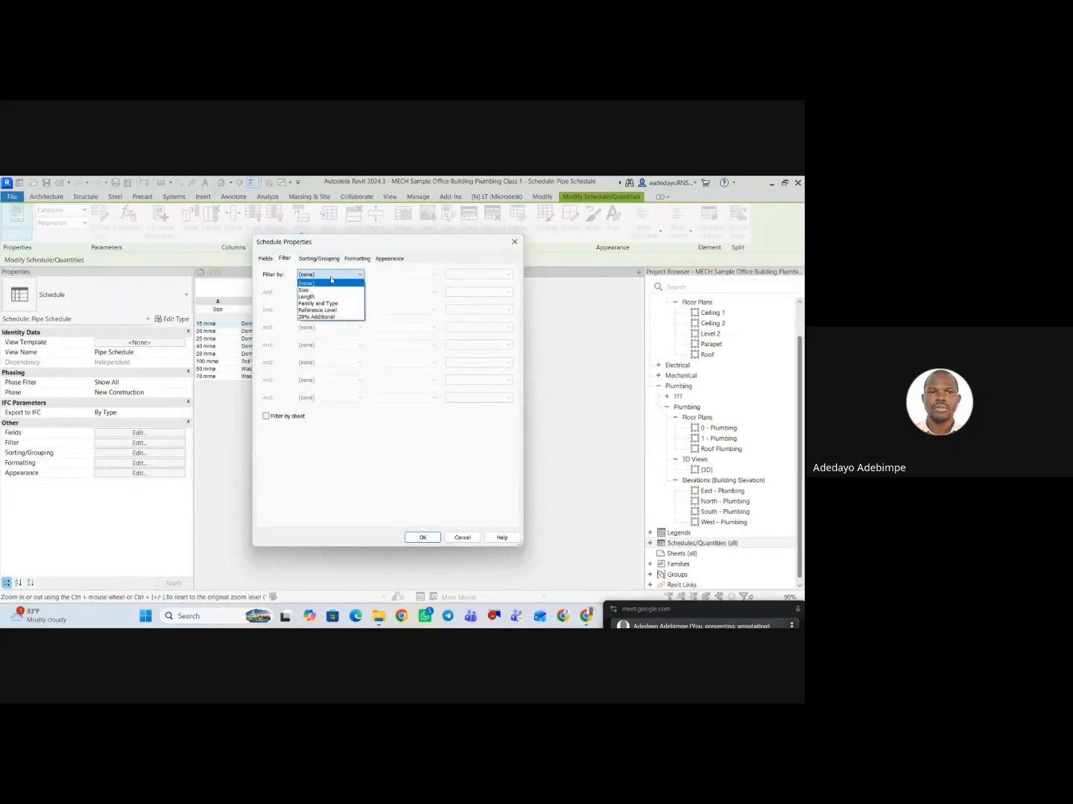
left_click(328, 310)
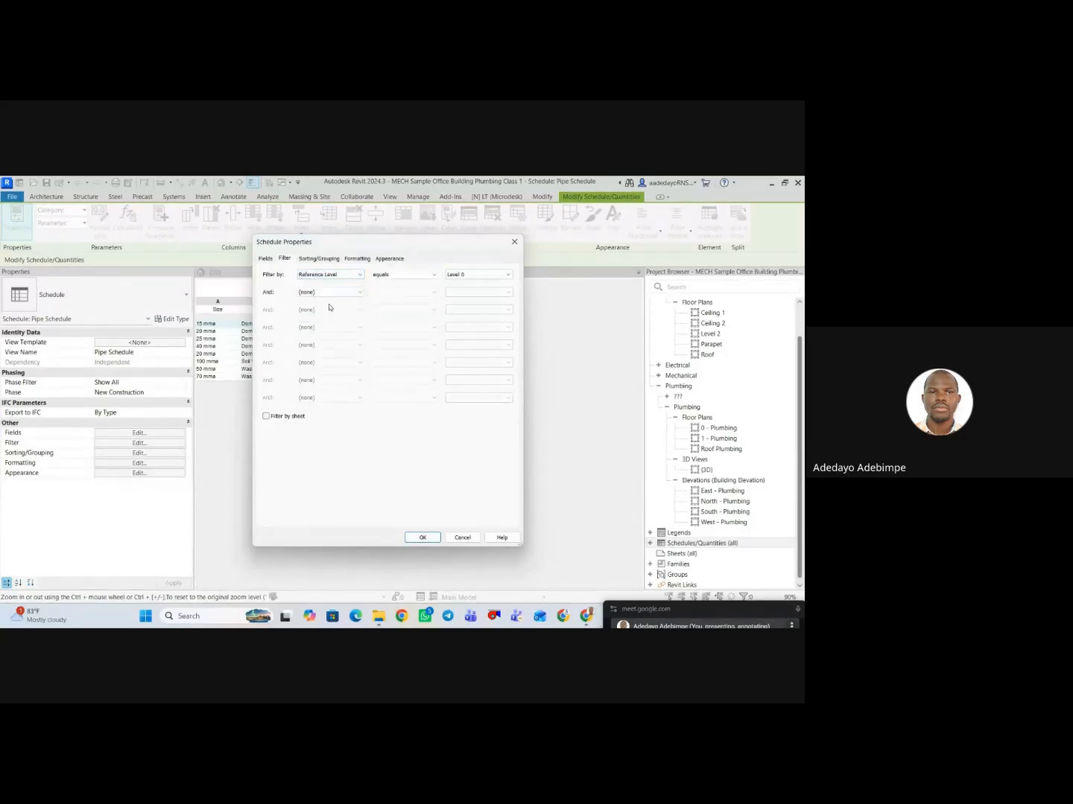
left_click(484, 280)
left_click(483, 283)
left_click(422, 538)
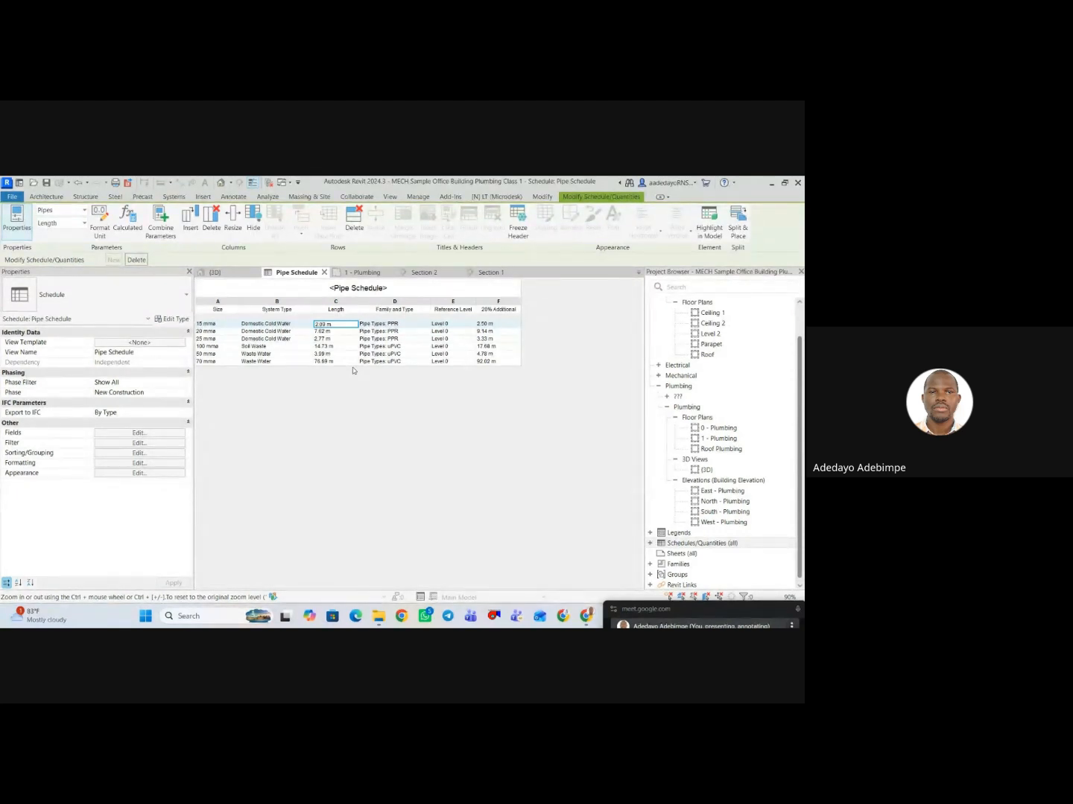
Export the schedule as a CSV report named Pipe Schedule to the VIEW SCOPE REVIT TRAINING folder with the default export options.
left_click(12, 196)
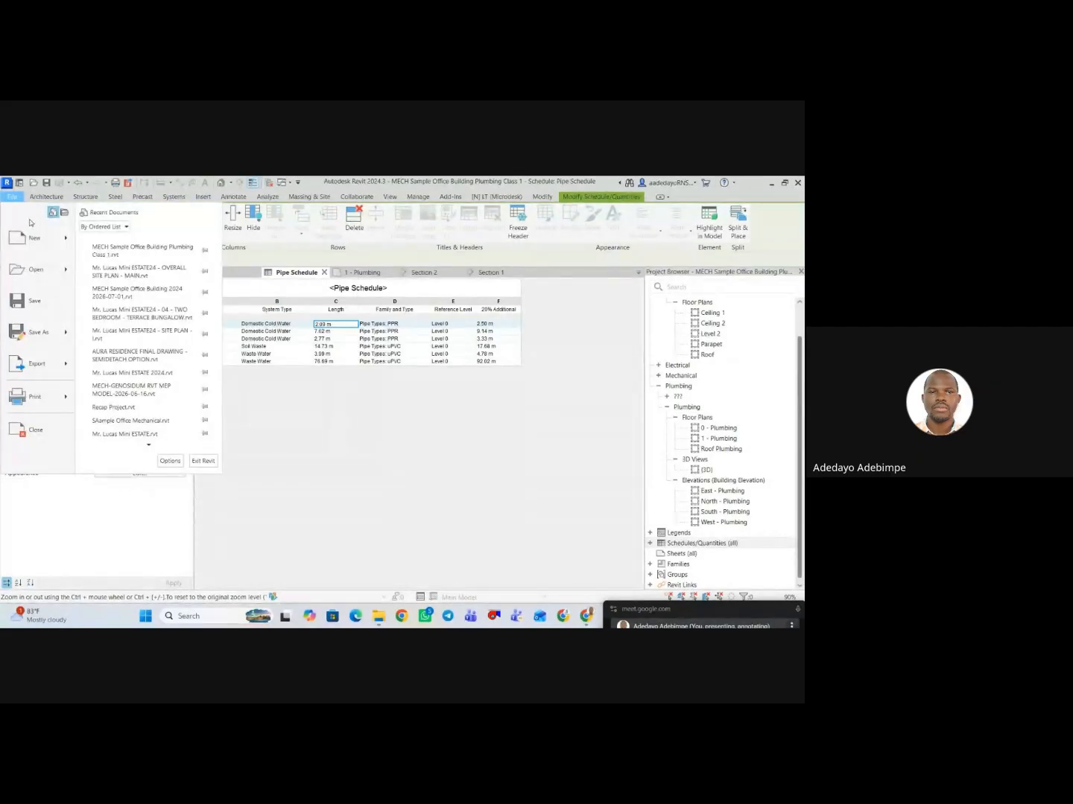
mouse_move(67, 364)
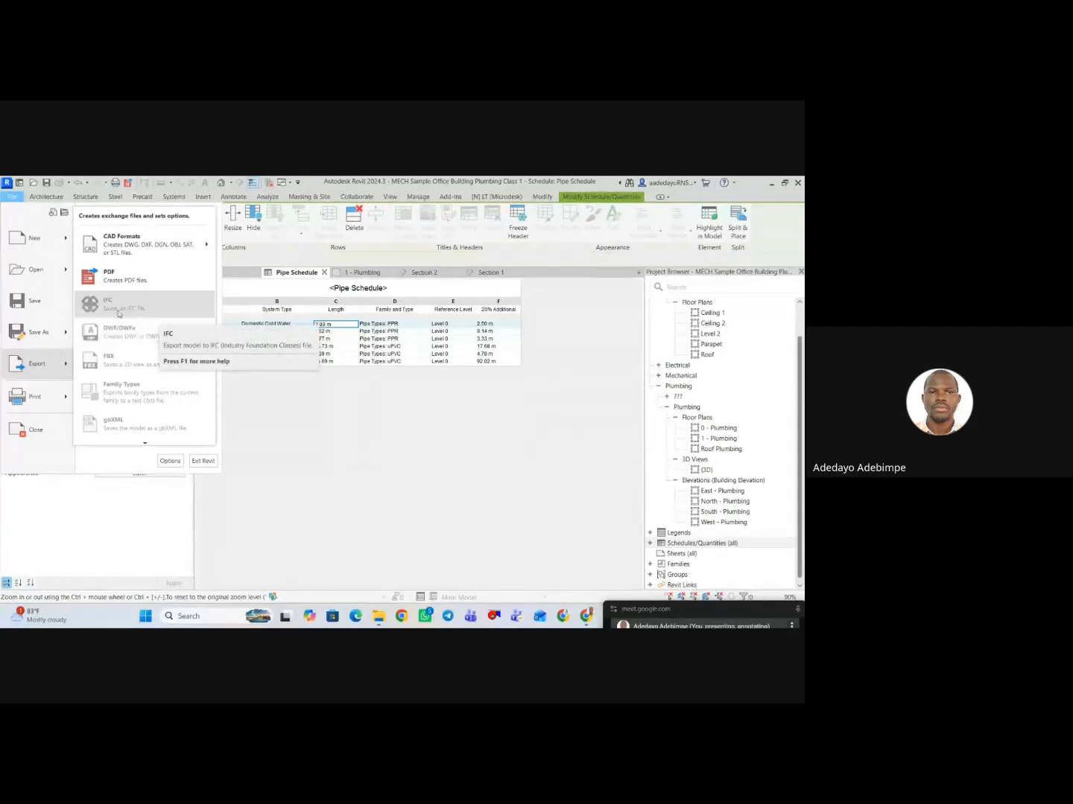
mouse_move(144, 444)
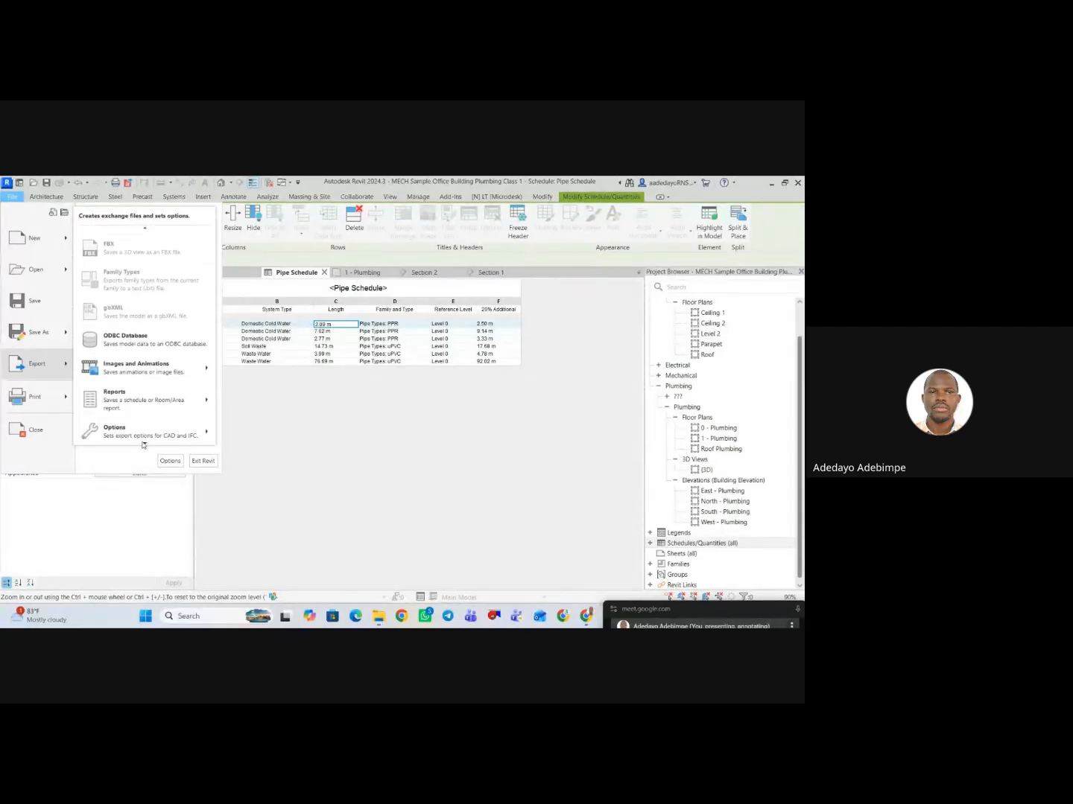
mouse_move(204, 400)
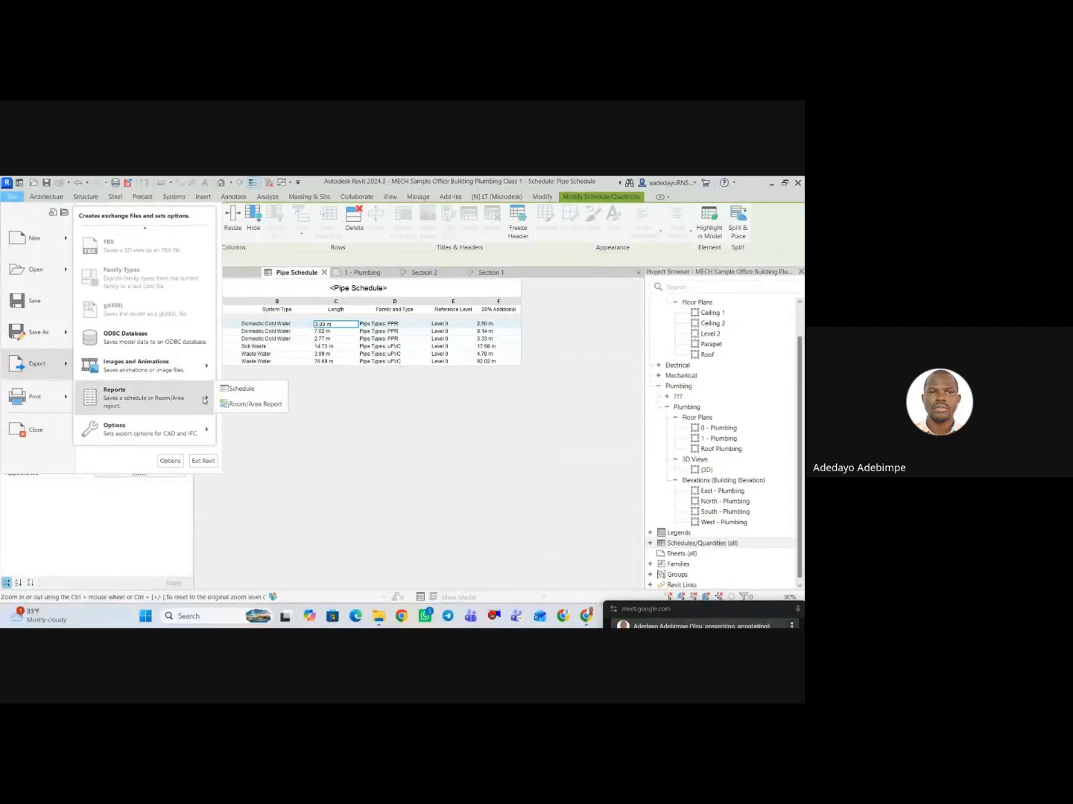
left_click(241, 389)
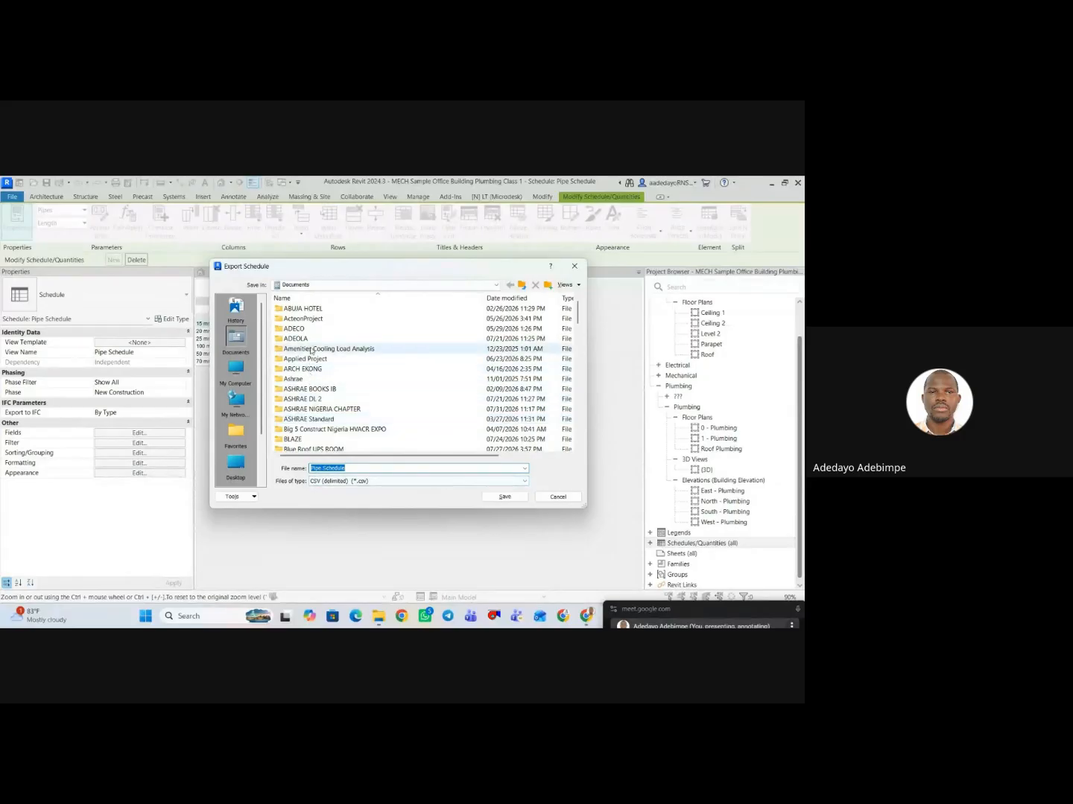
scroll(332, 447, "down", 1)
scroll(331, 440, "down", 4)
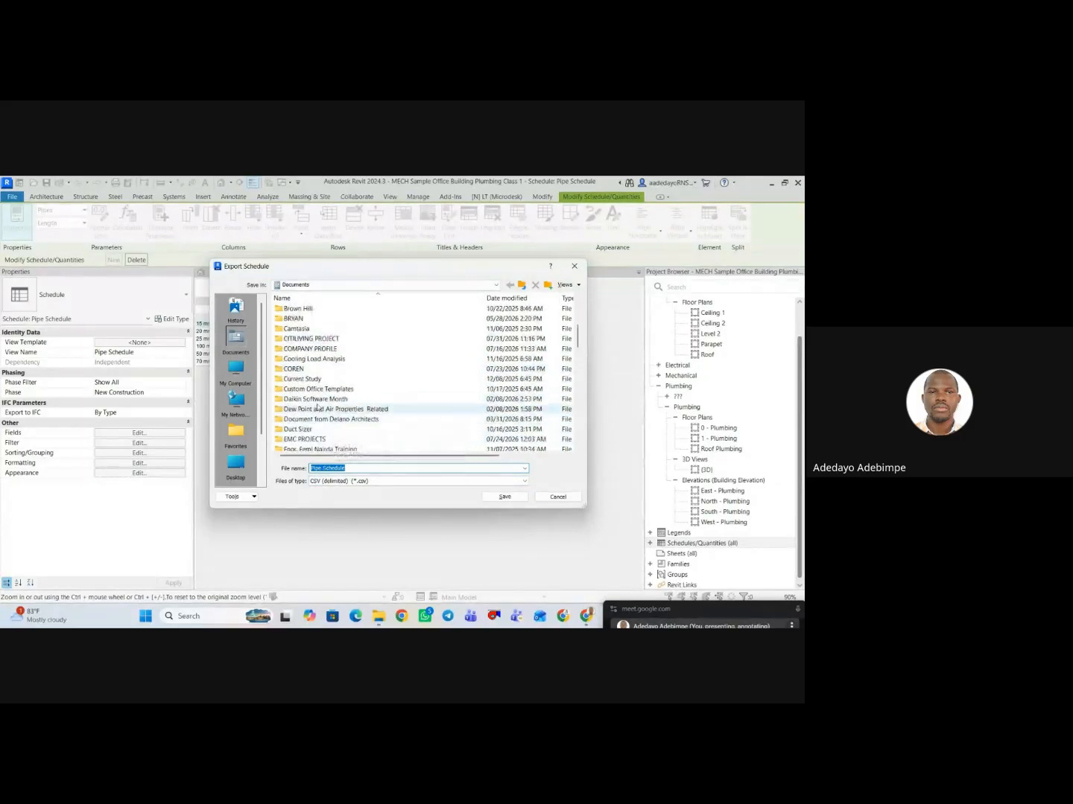
left_click(315, 398)
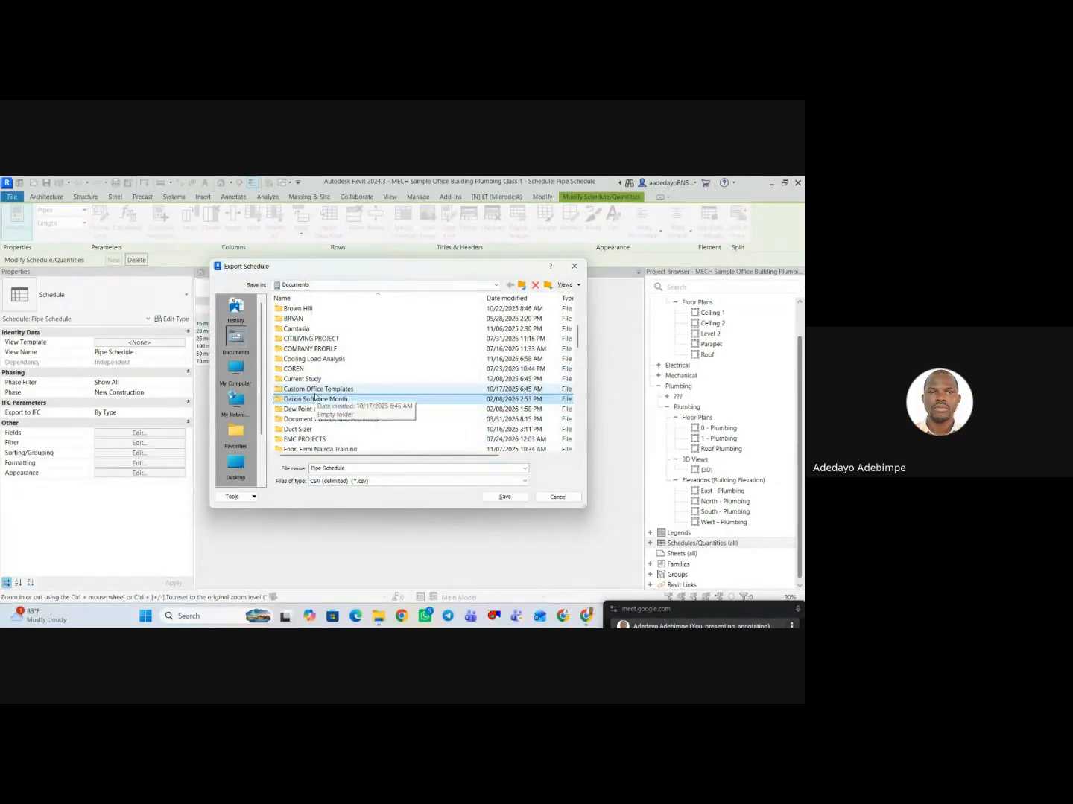
left_click(319, 393)
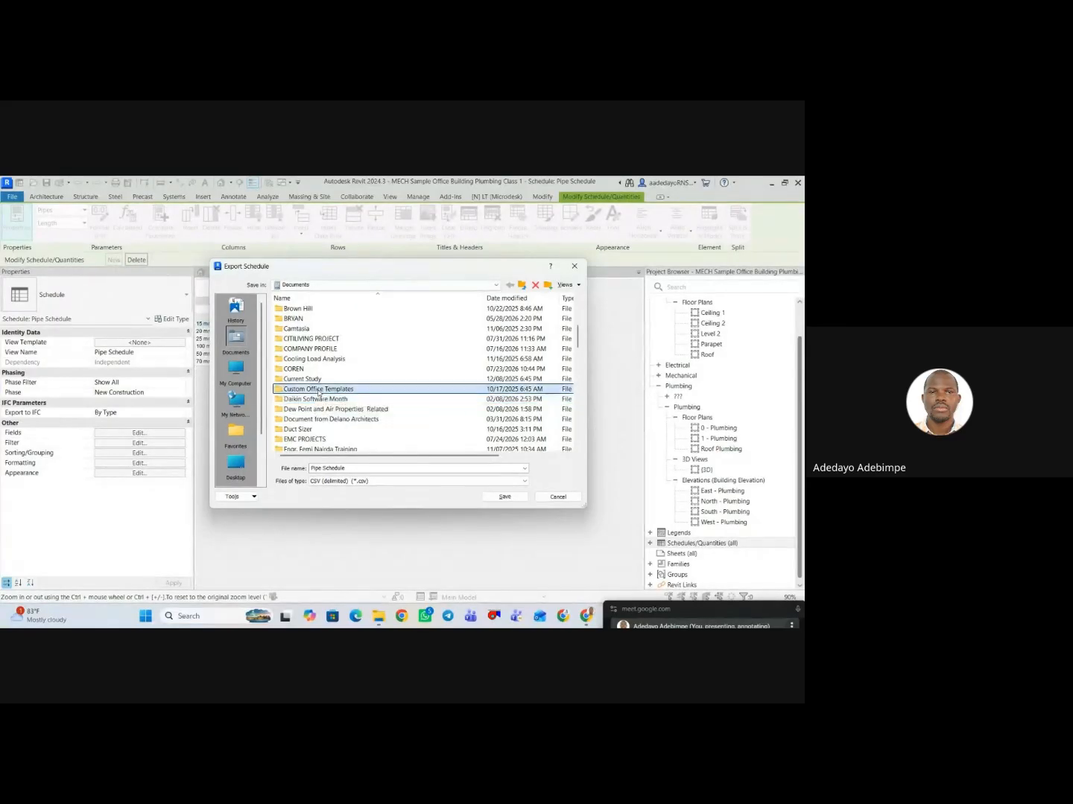
key("v")
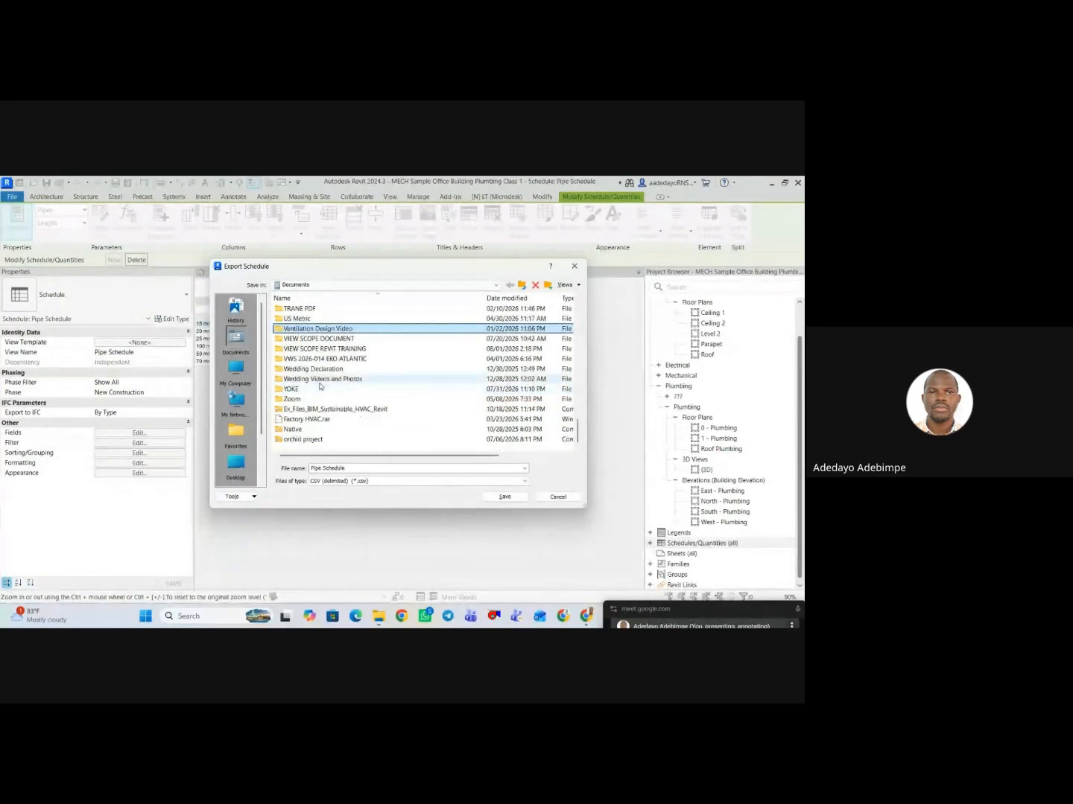
double_click(335, 349)
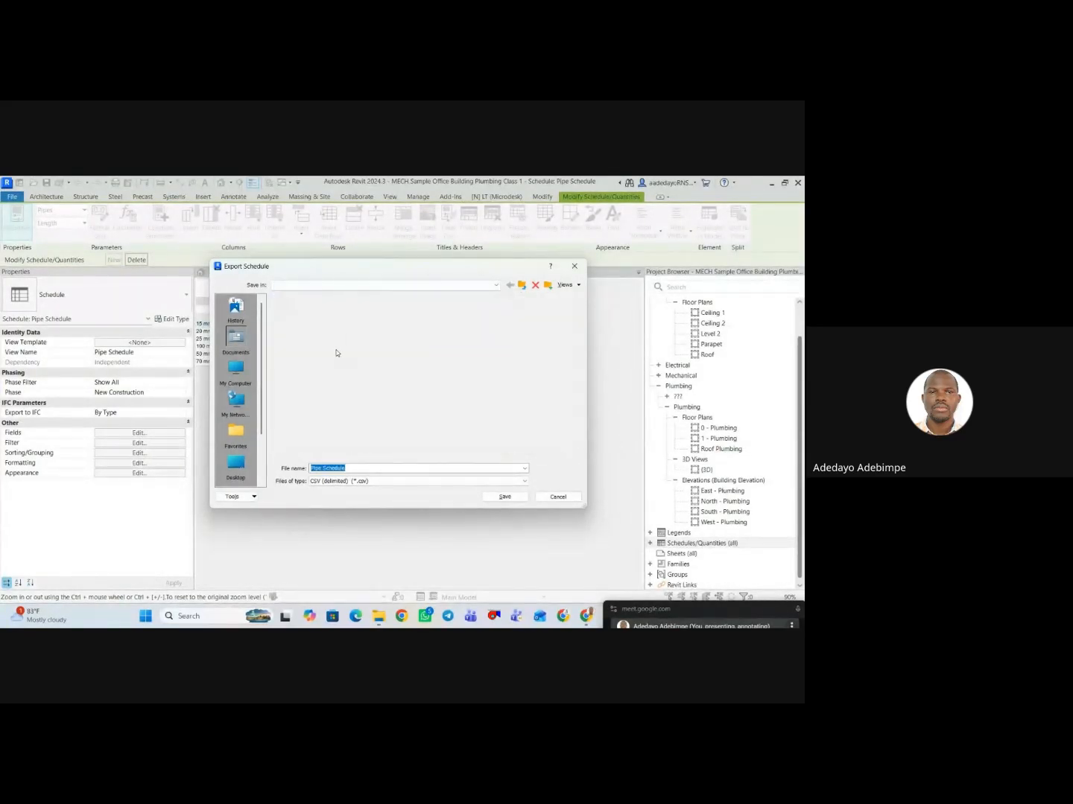
left_click(486, 495)
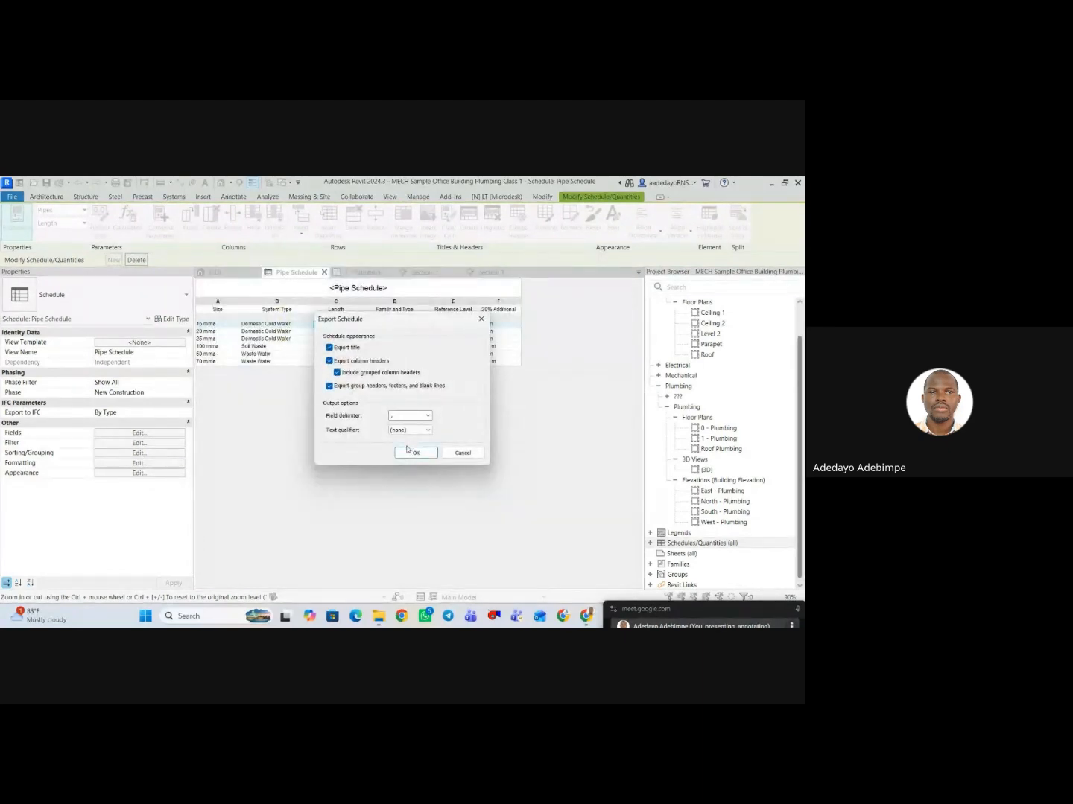
left_click(408, 450)
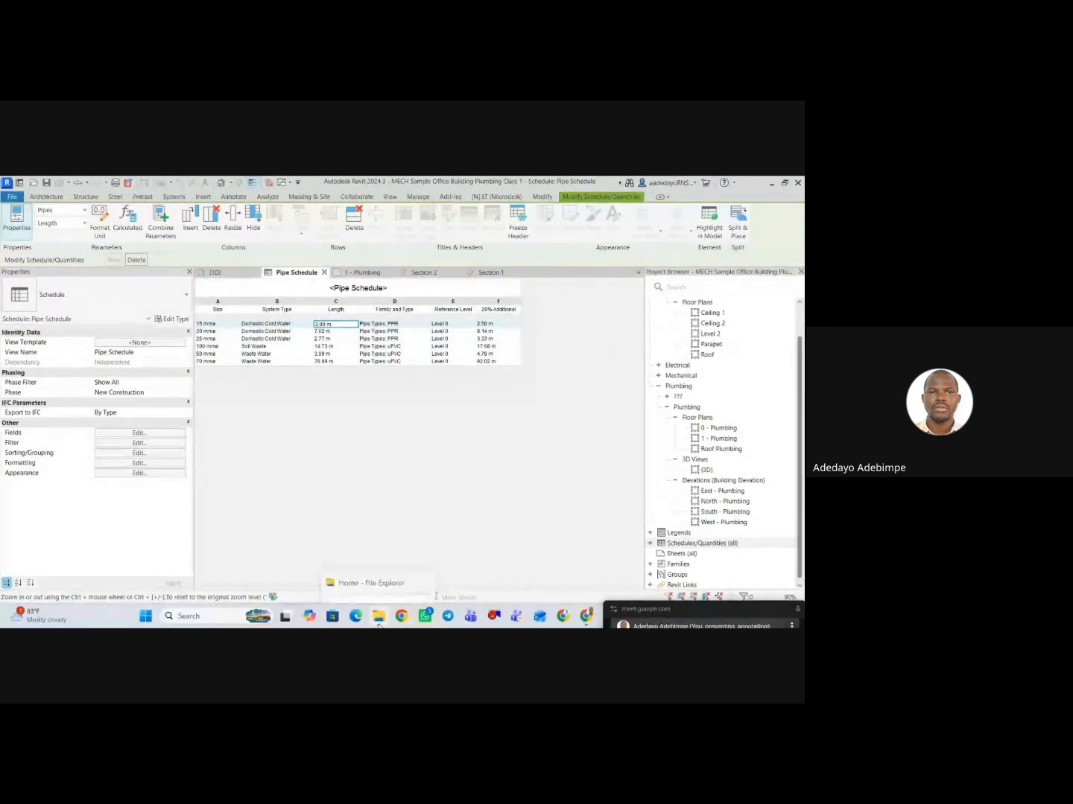
Switch to File Explorer, open the exported Pipe Schedule file from VIEW SCOPE REVIT TRAINING in Excel, and widen columns A to E.
left_click(377, 587)
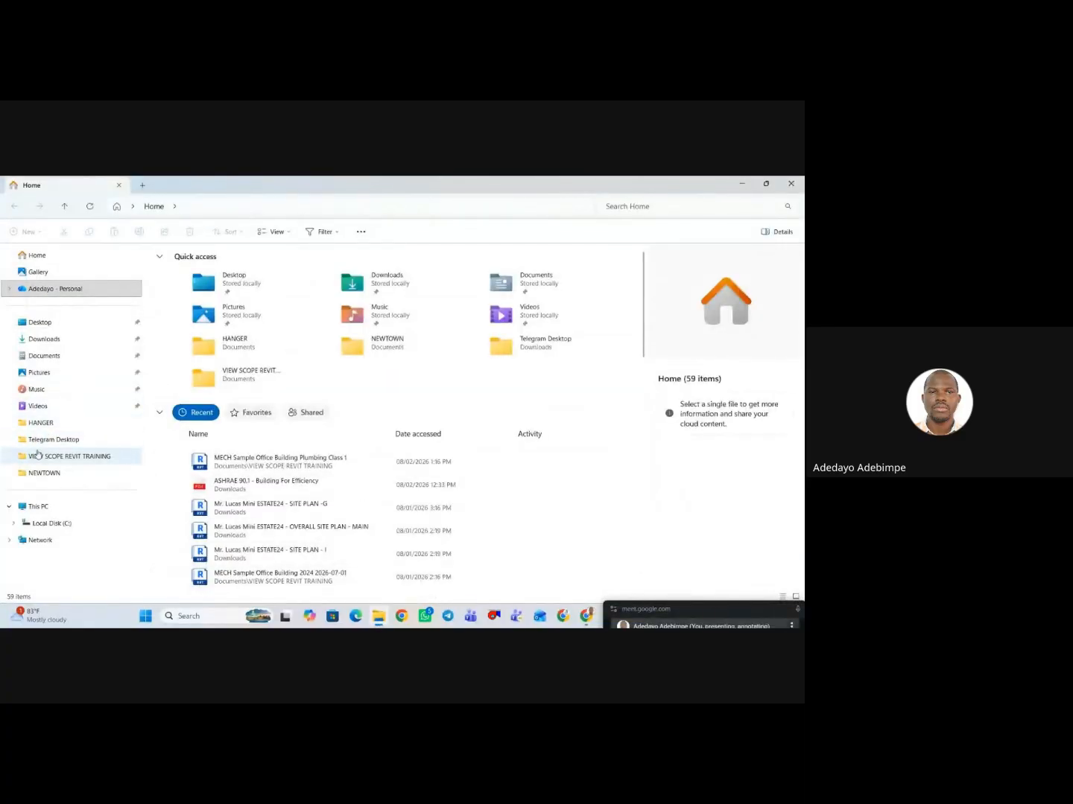
left_click(69, 456)
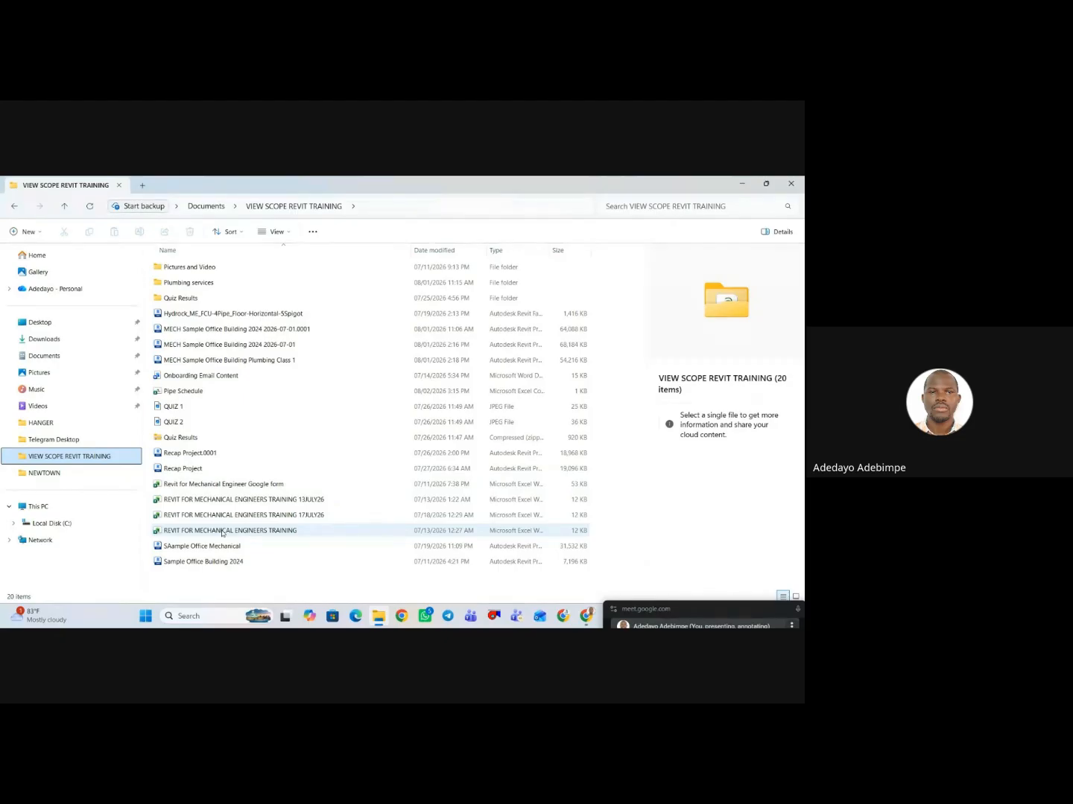
left_click(227, 393)
double_click(227, 392)
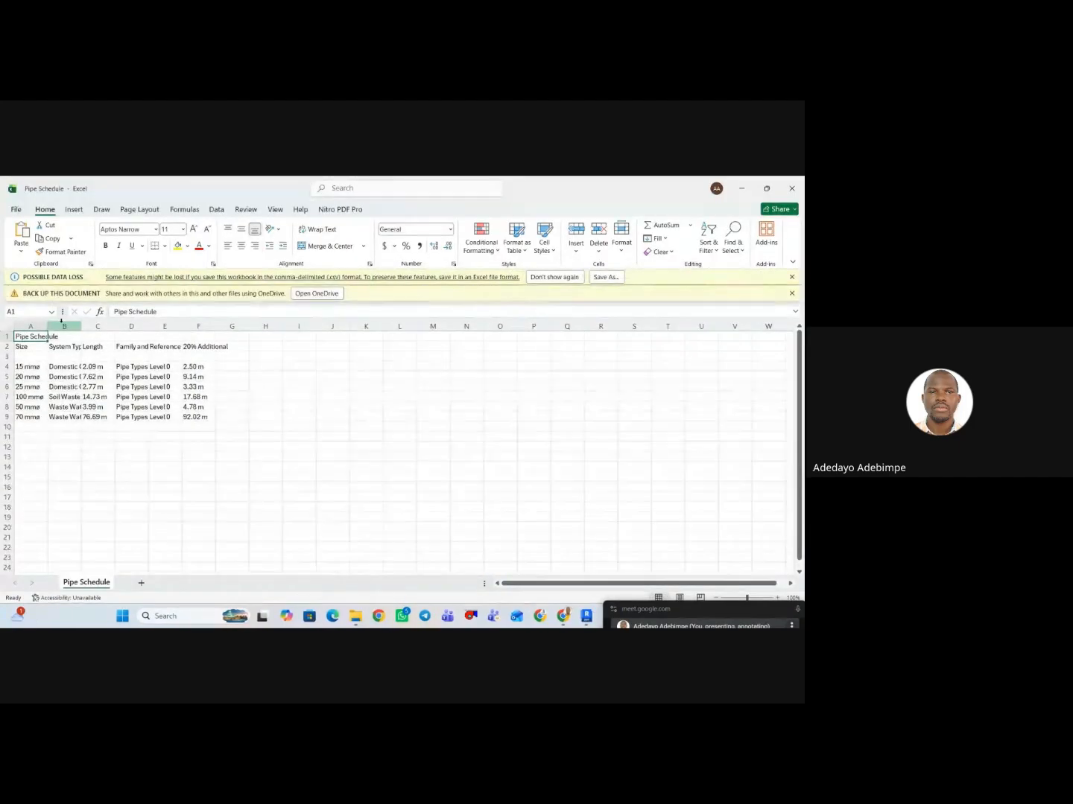
left_click_drag(46, 327, 376, 327)
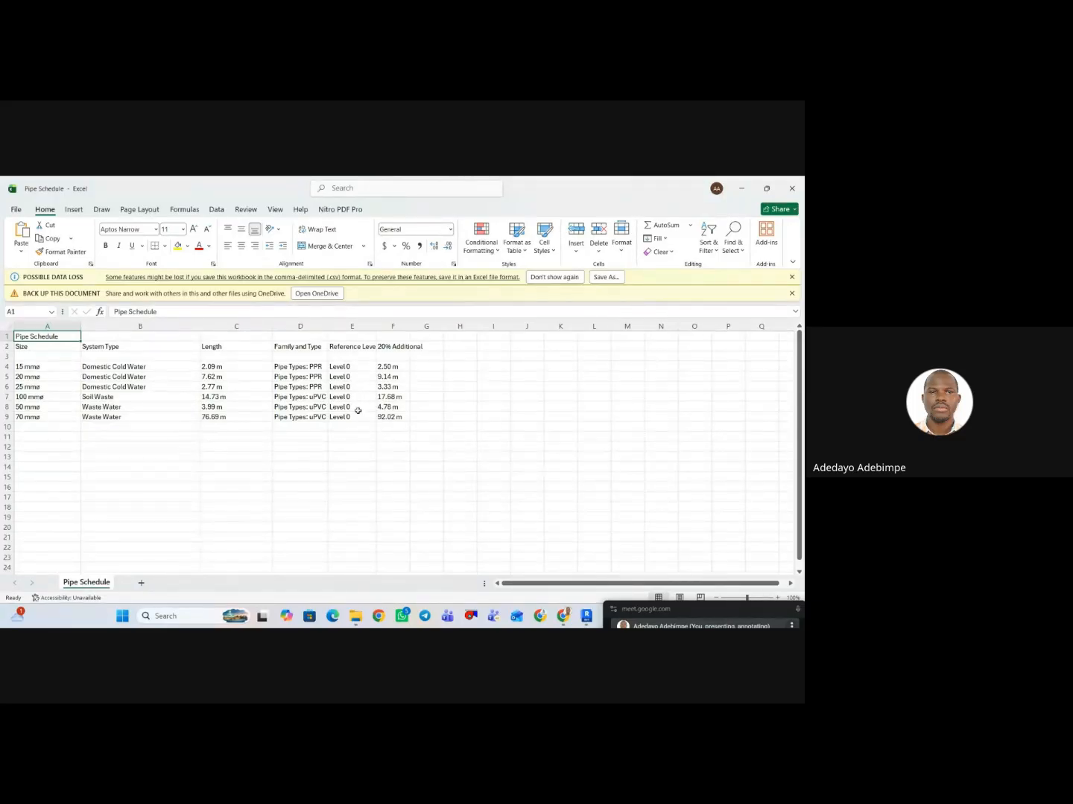
Switch from Excel and File Explorer back to the pipe schedule in Revit, moving the meeting window out of the way.
left_click(742, 189)
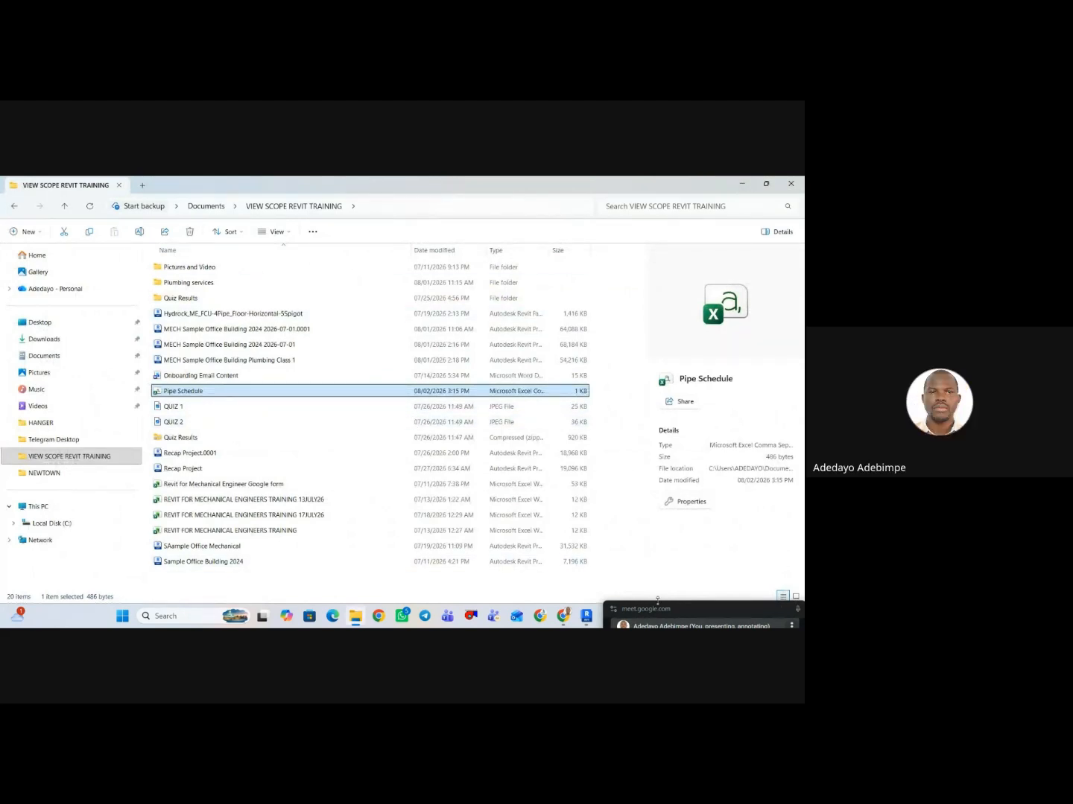
left_click(633, 609)
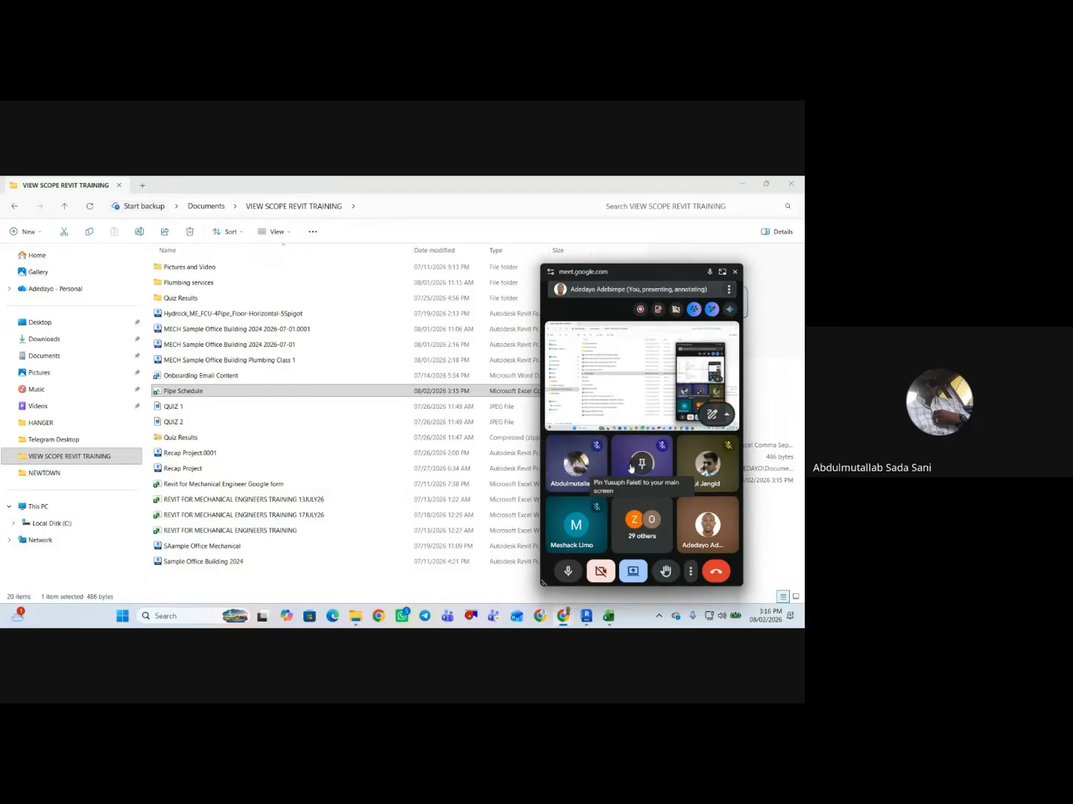
left_click_drag(646, 274, 686, 266)
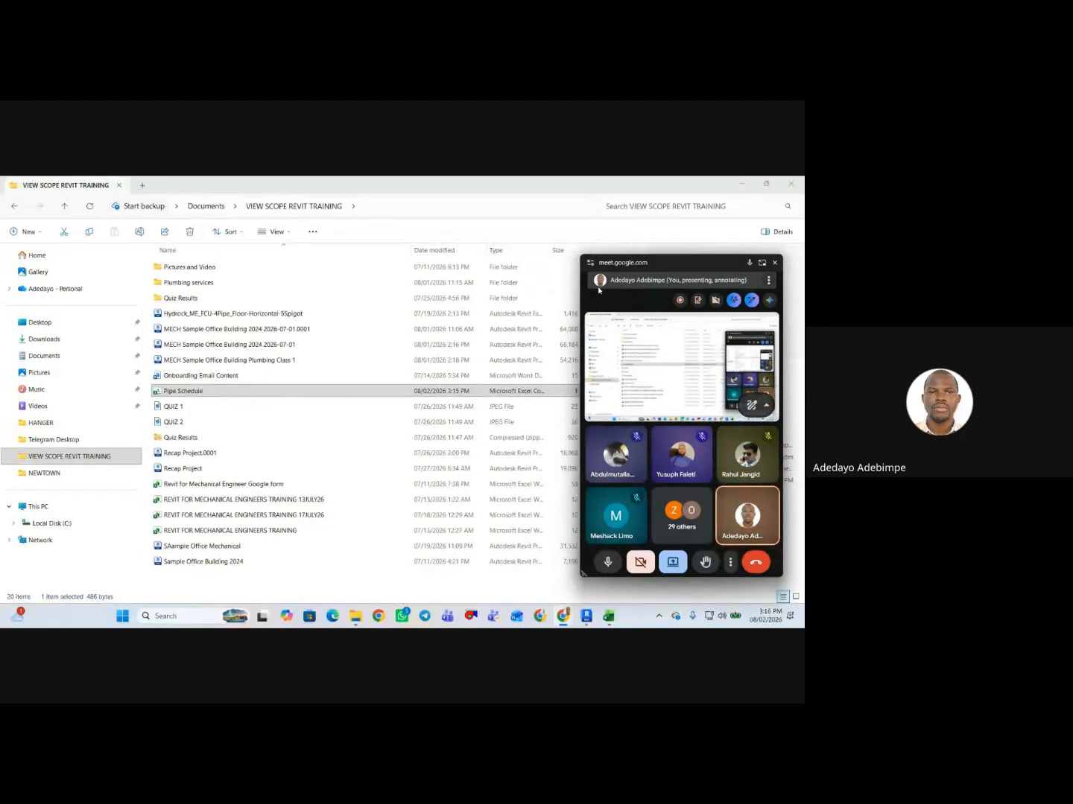
left_click(741, 183)
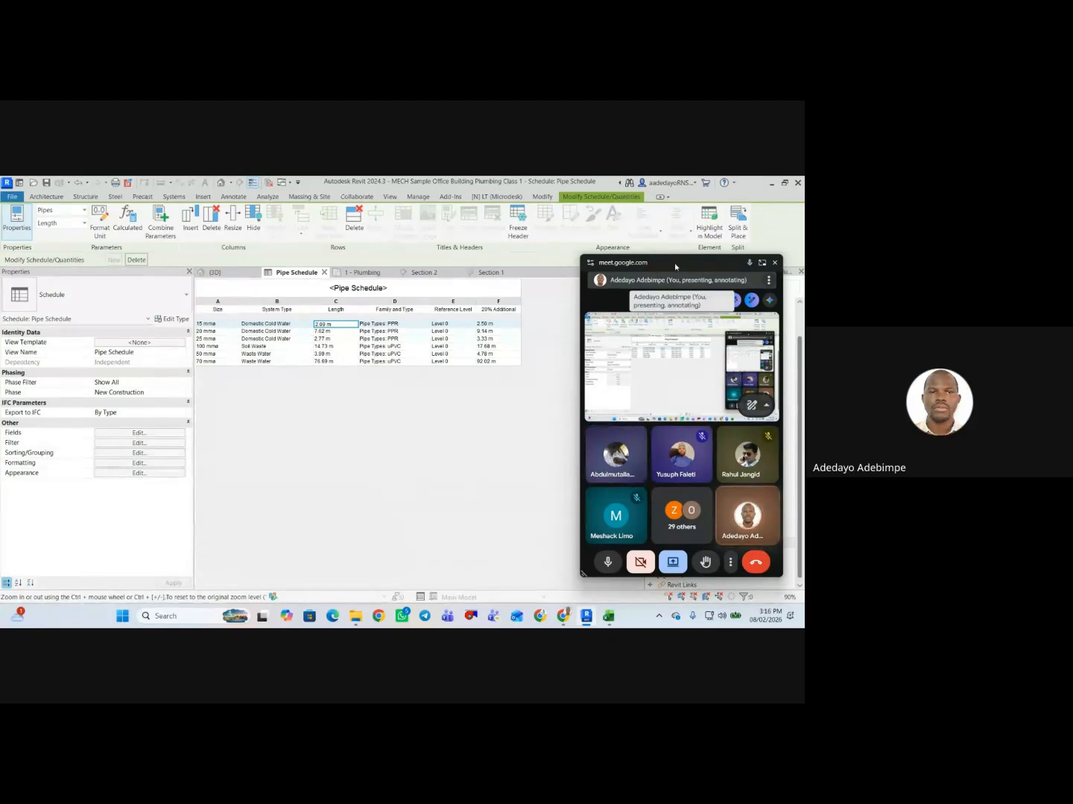
left_click_drag(677, 264, 697, 609)
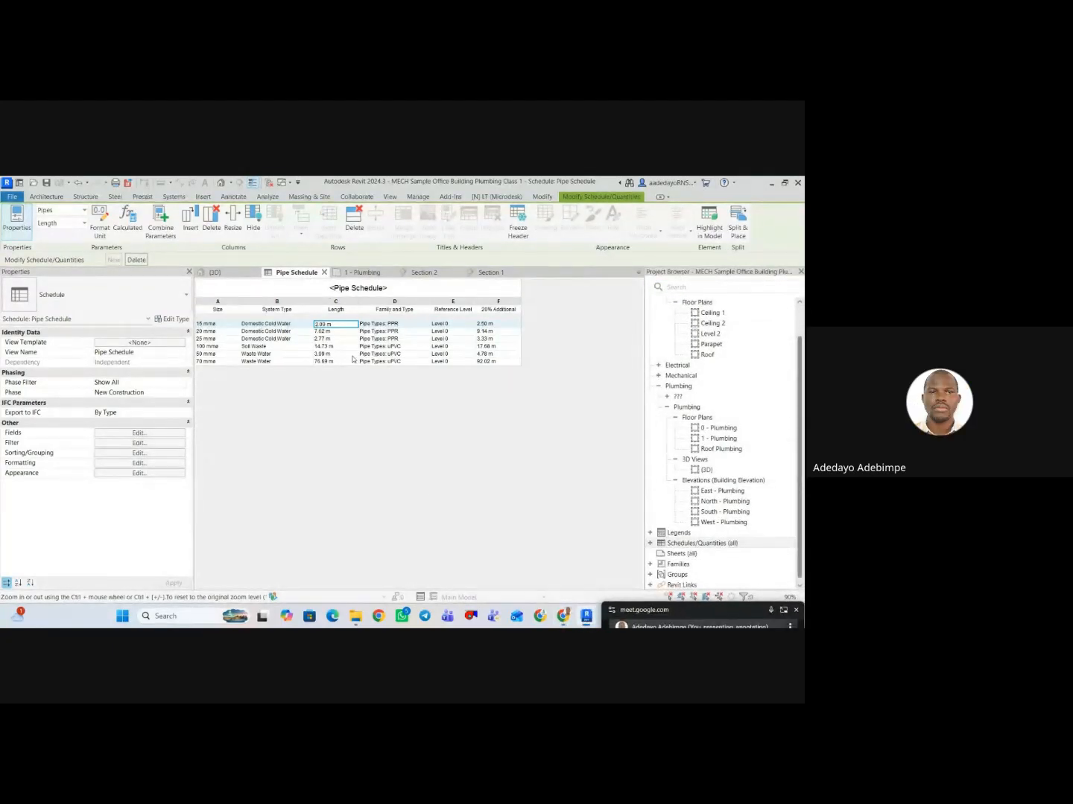
Undo the schedule's level filter, the decimal rounding and the added 20% Additional field.
key("ctrl+z")
key("ctrl+z")
key("ctrl+z")
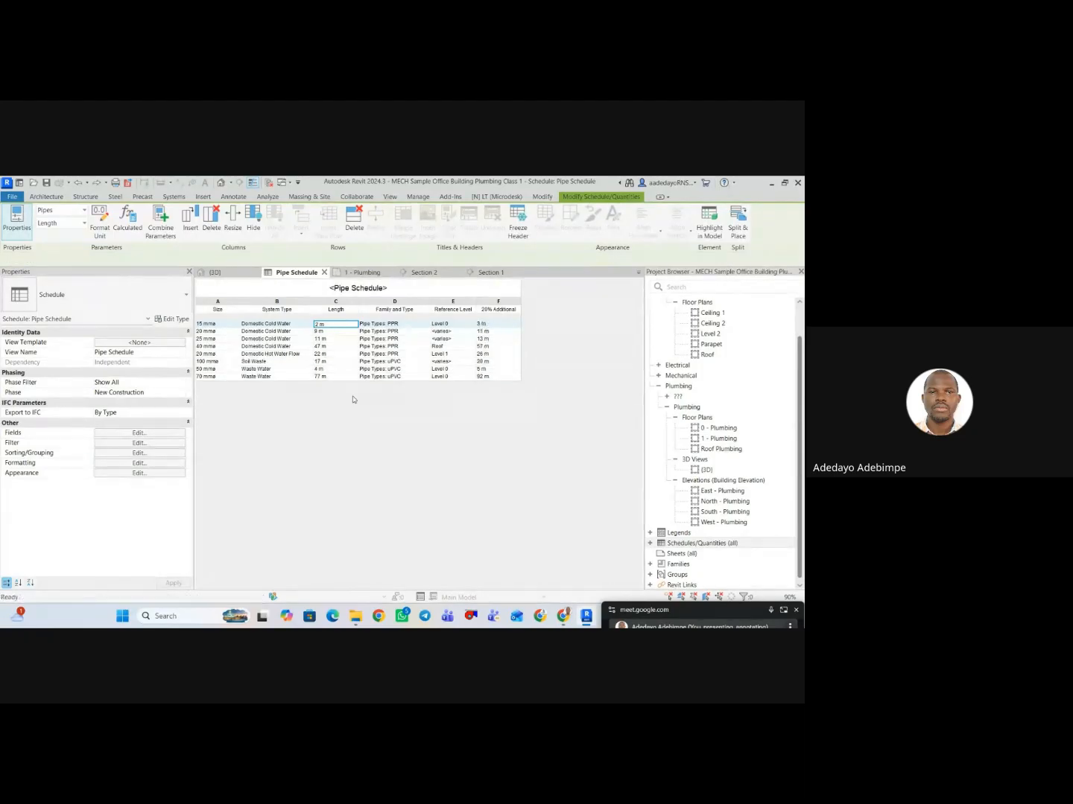
key("ctrl+z")
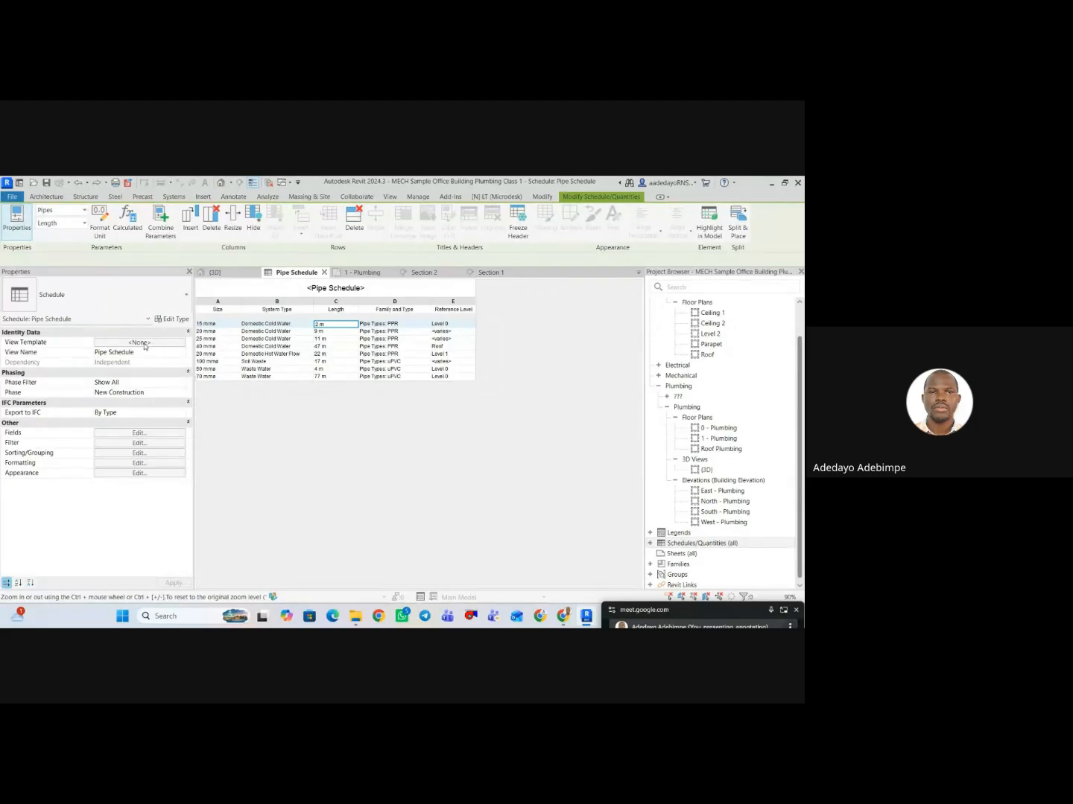
Create a calculated value named 20% Additional Sum for the pipe schedule, using a formula with discipline Common and type Length.
left_click(139, 433)
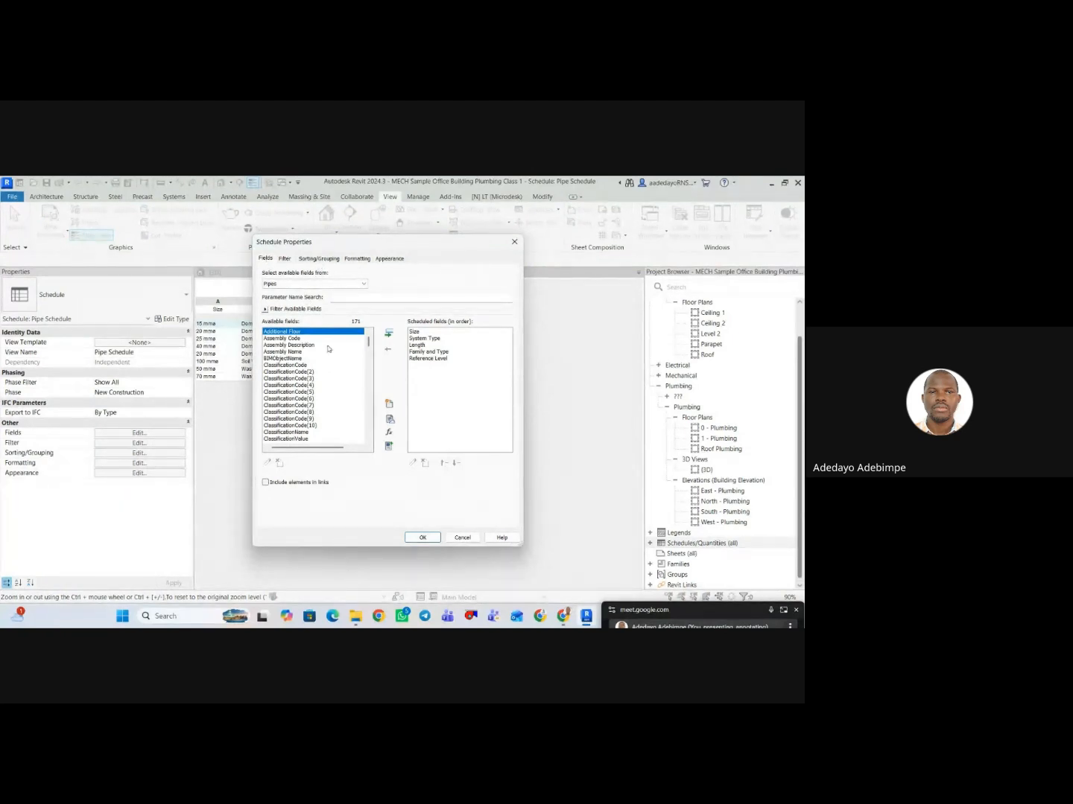
left_click(389, 433)
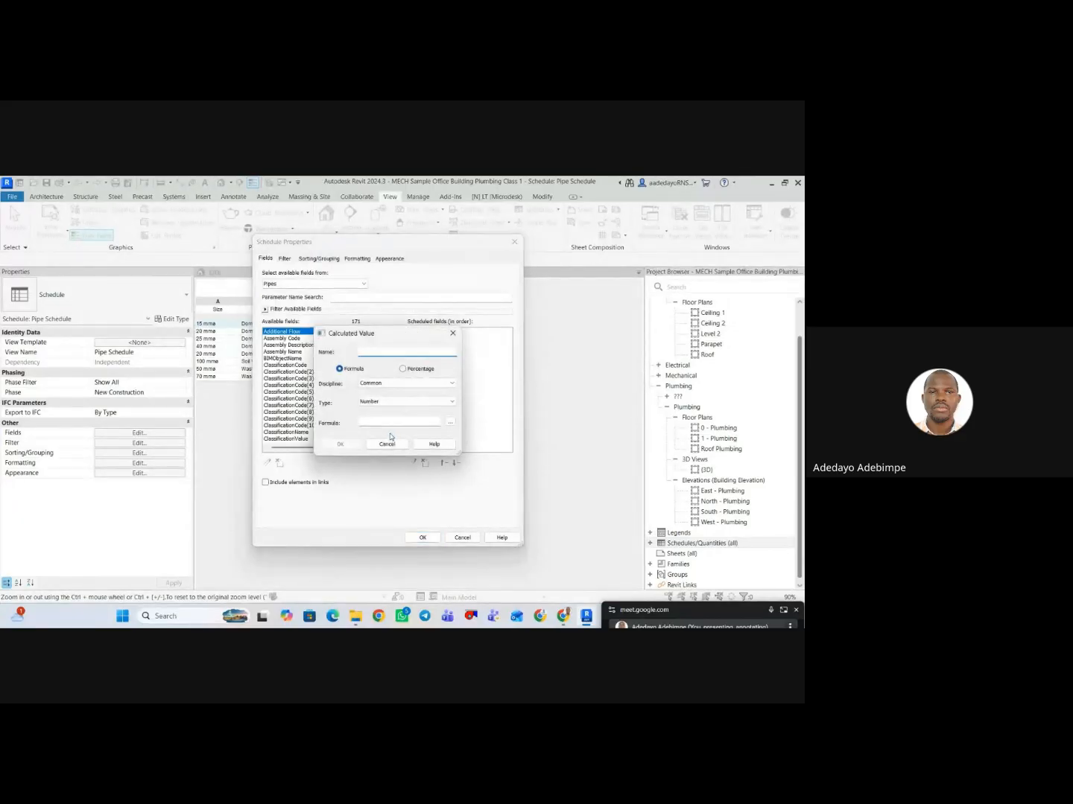
type("20% Additional Sum")
left_click(402, 369)
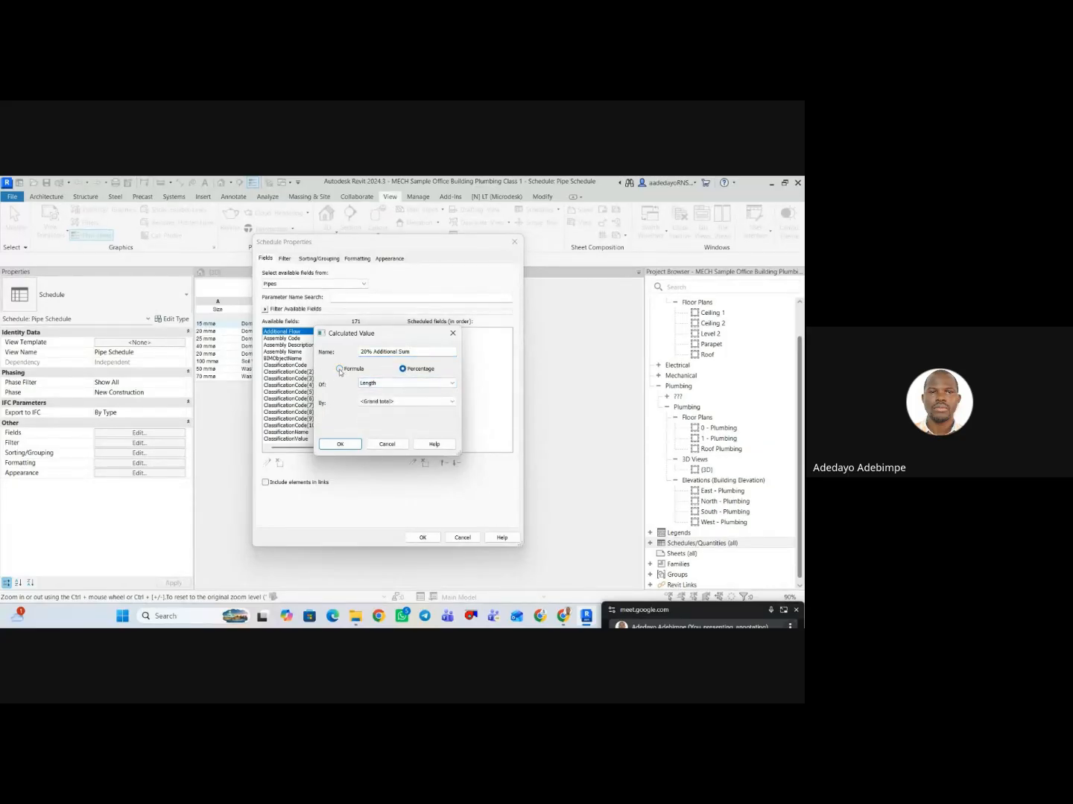
left_click(339, 369)
left_click(389, 384)
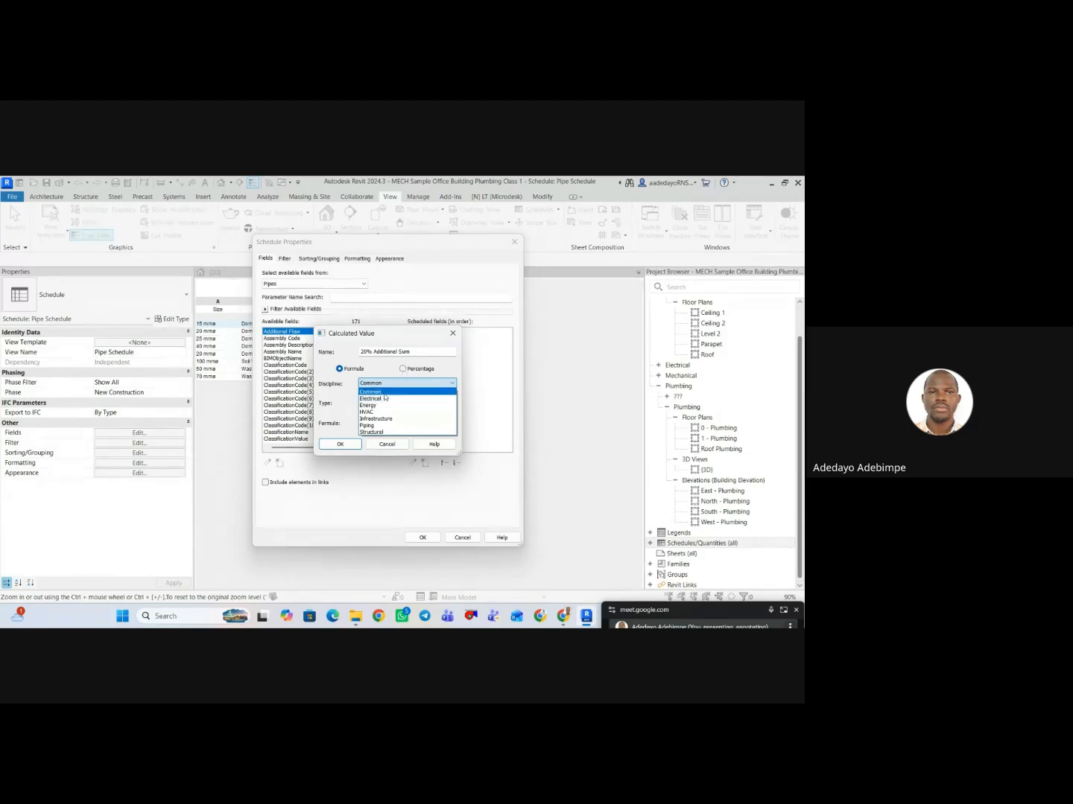
left_click(385, 393)
left_click(381, 402)
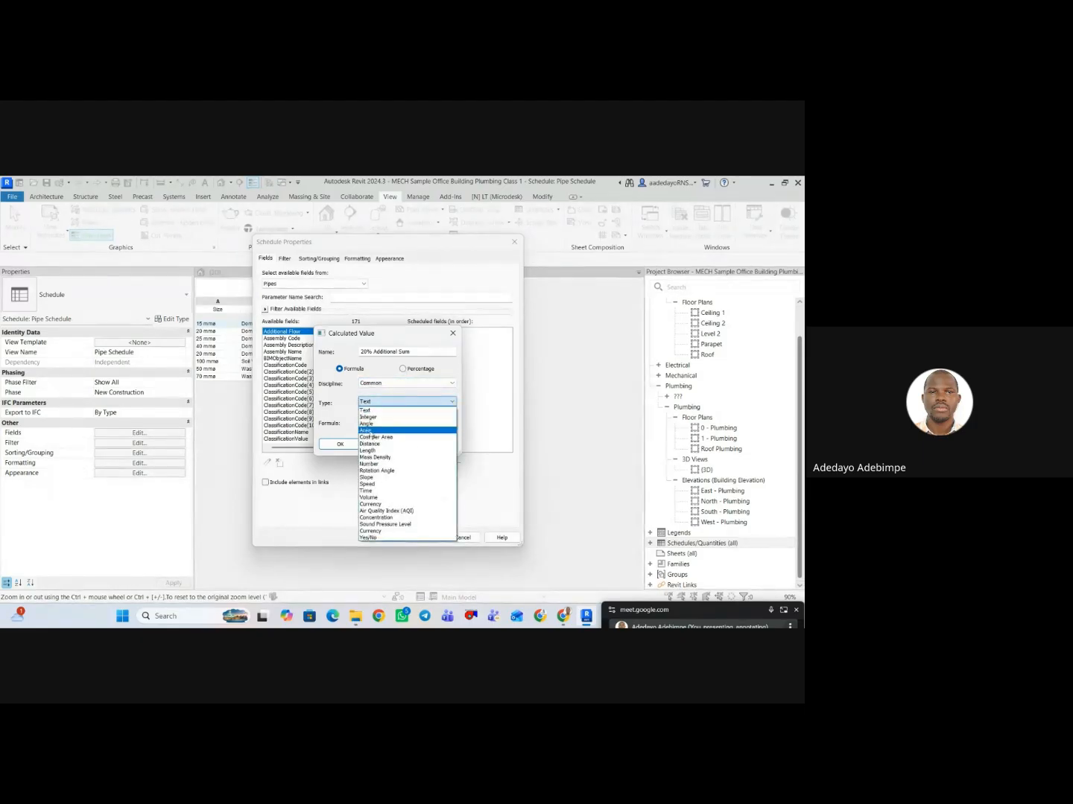
left_click(370, 451)
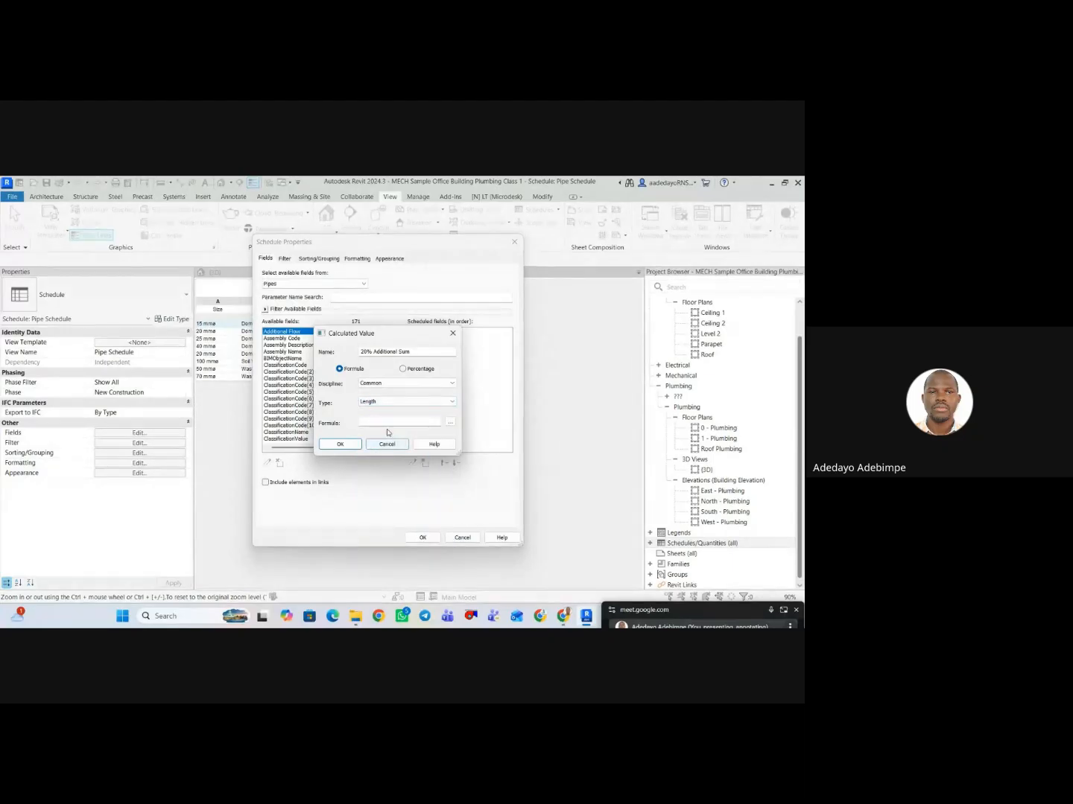
Set the calculated value's formula to Length*1.2 and add it to the scheduled fields.
left_click(389, 422)
left_click(450, 422)
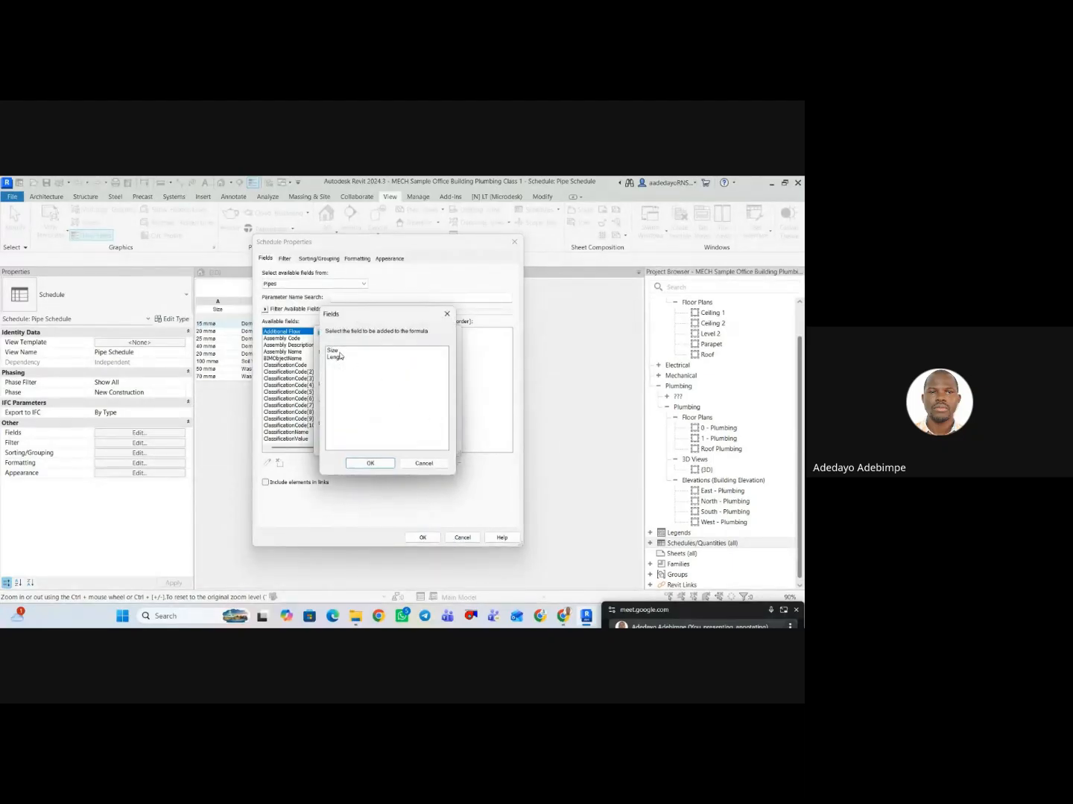
left_click(339, 357)
left_click(387, 464)
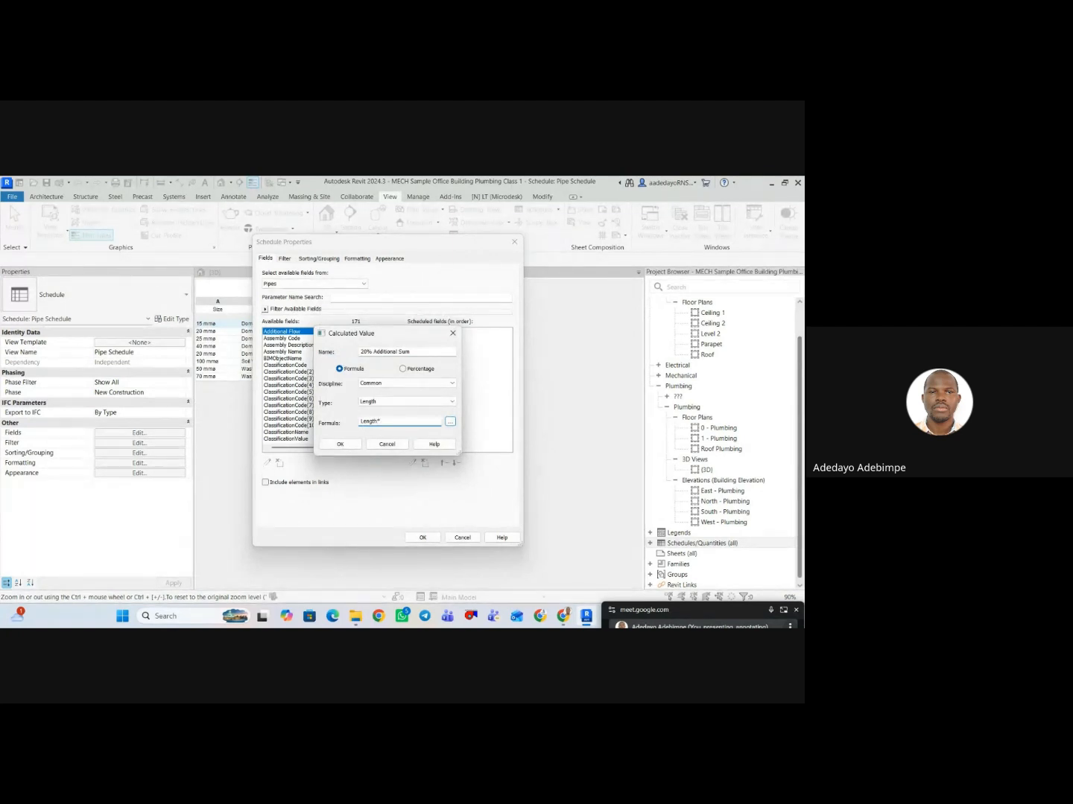
type("*1.2")
left_click(340, 445)
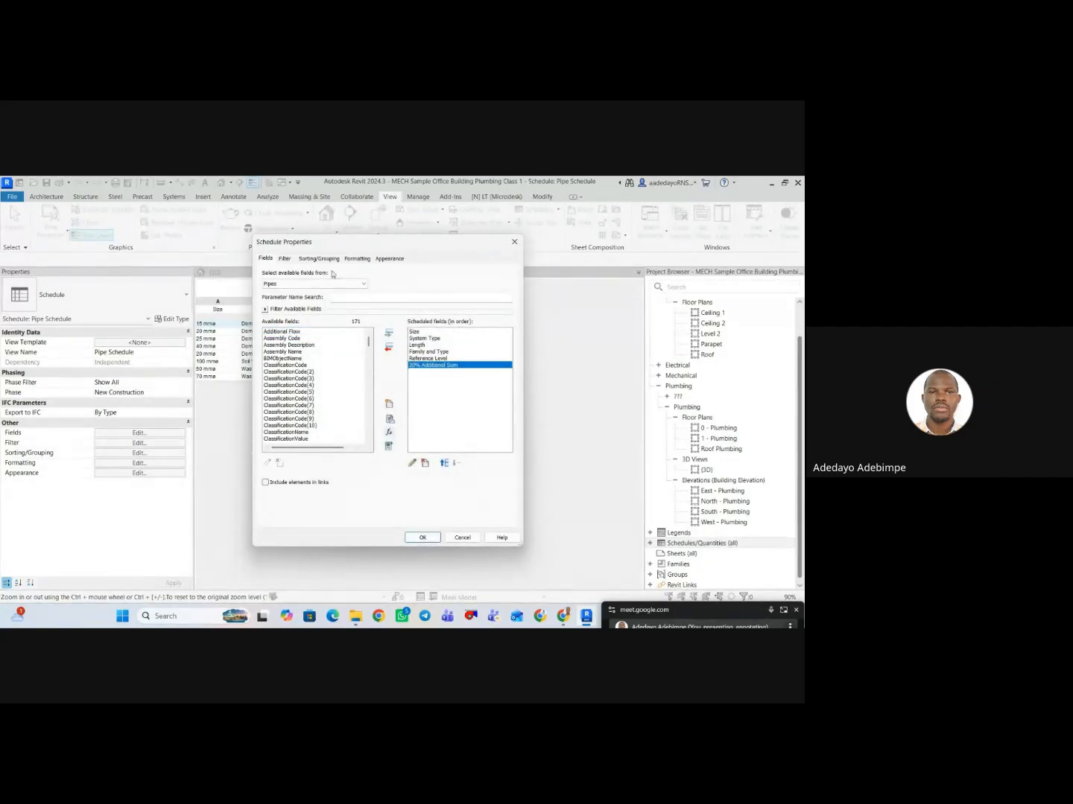
Set the 20% Additional Sum field to Calculate totals in the schedule formatting.
left_click(311, 259)
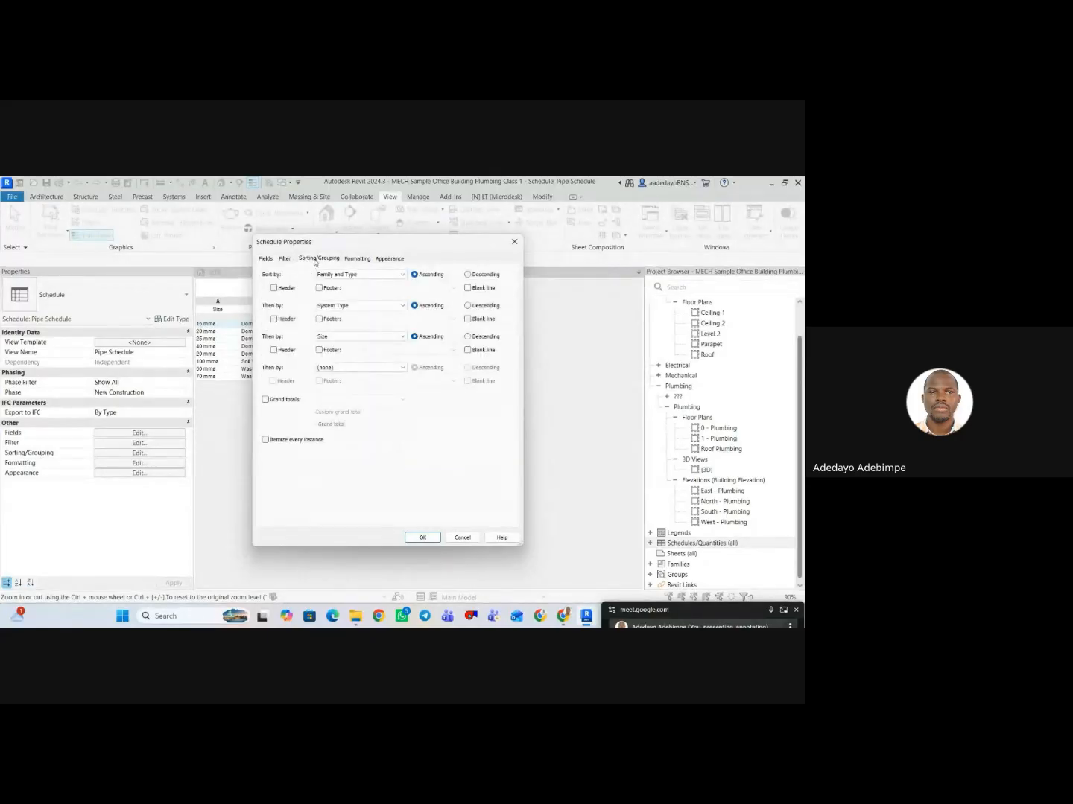
left_click(362, 259)
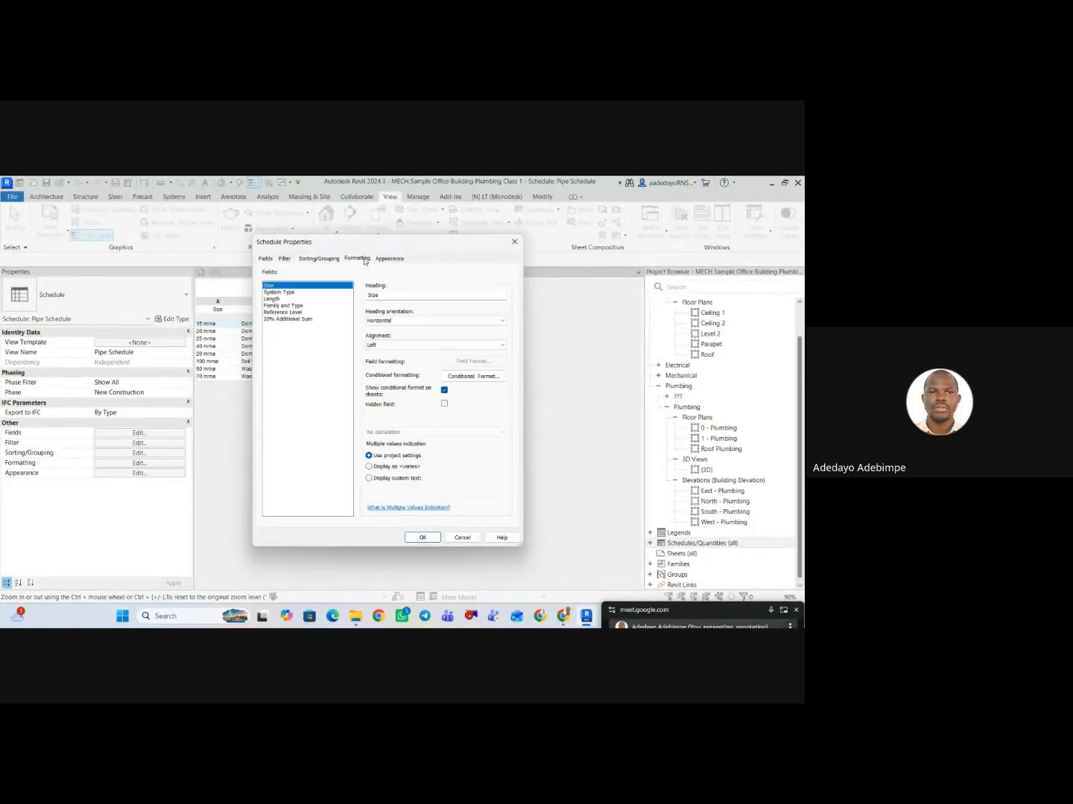
left_click(302, 319)
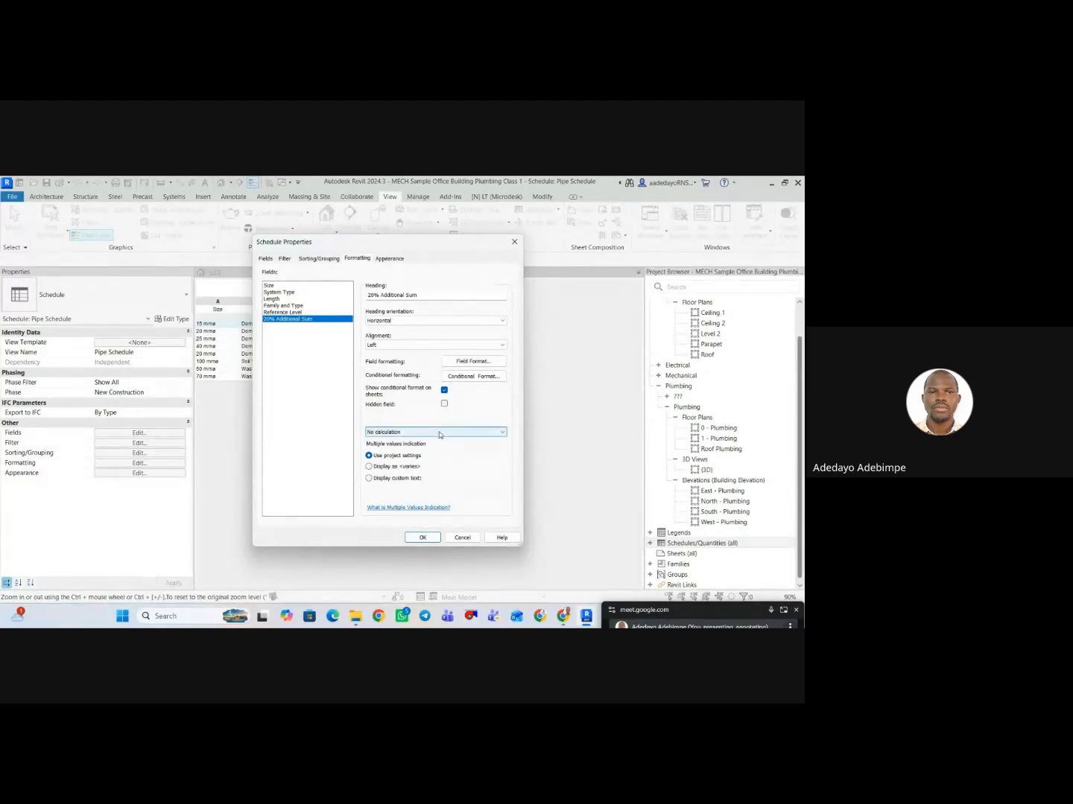
left_click(438, 433)
left_click(391, 445)
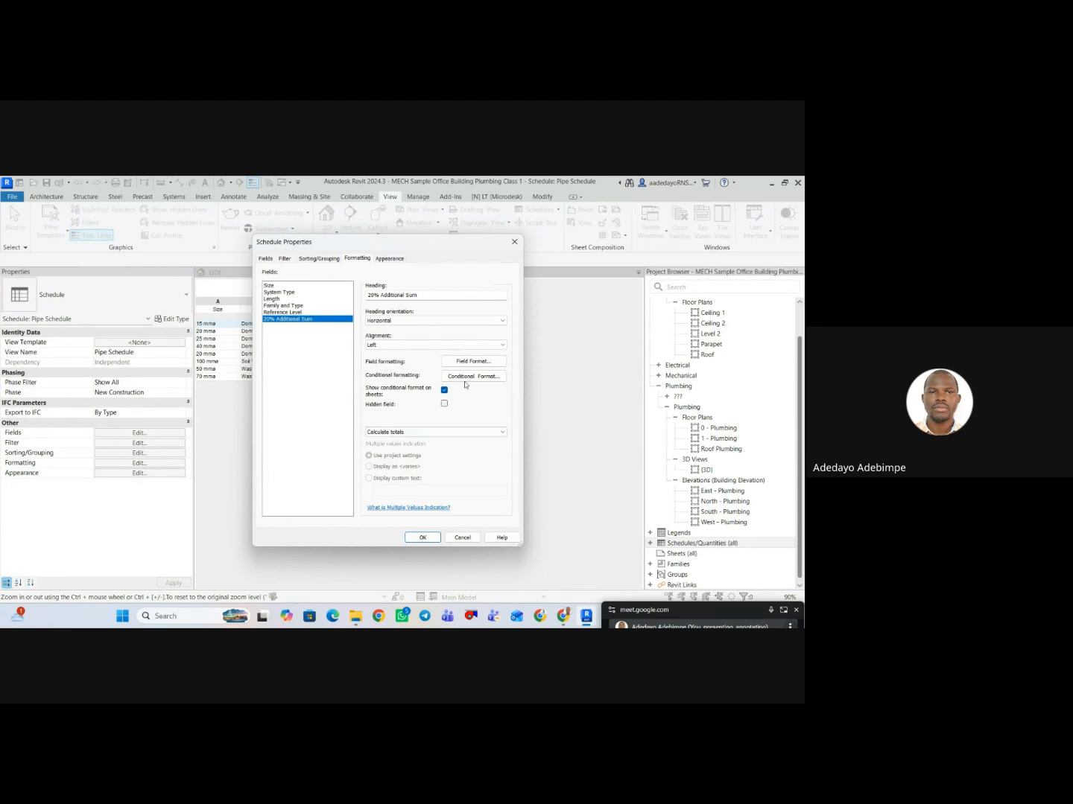
Override the project units for the 20% Additional Sum field with Meters and the unit symbol m.
left_click(461, 361)
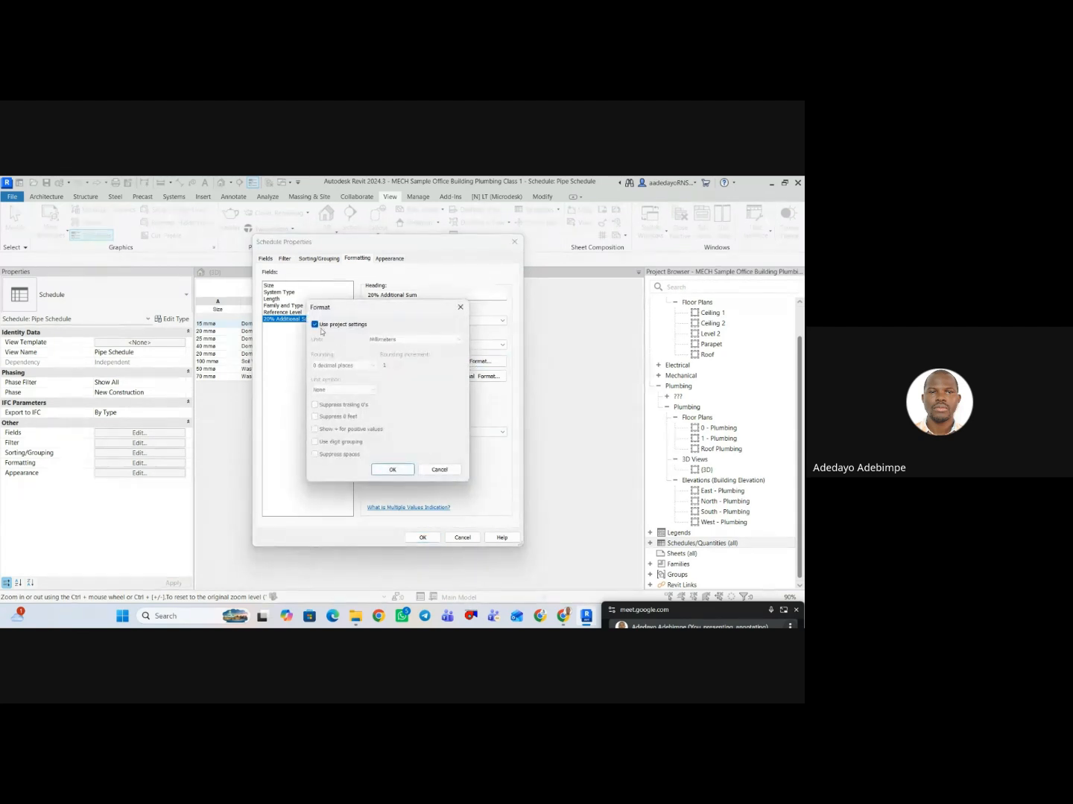
left_click(314, 324)
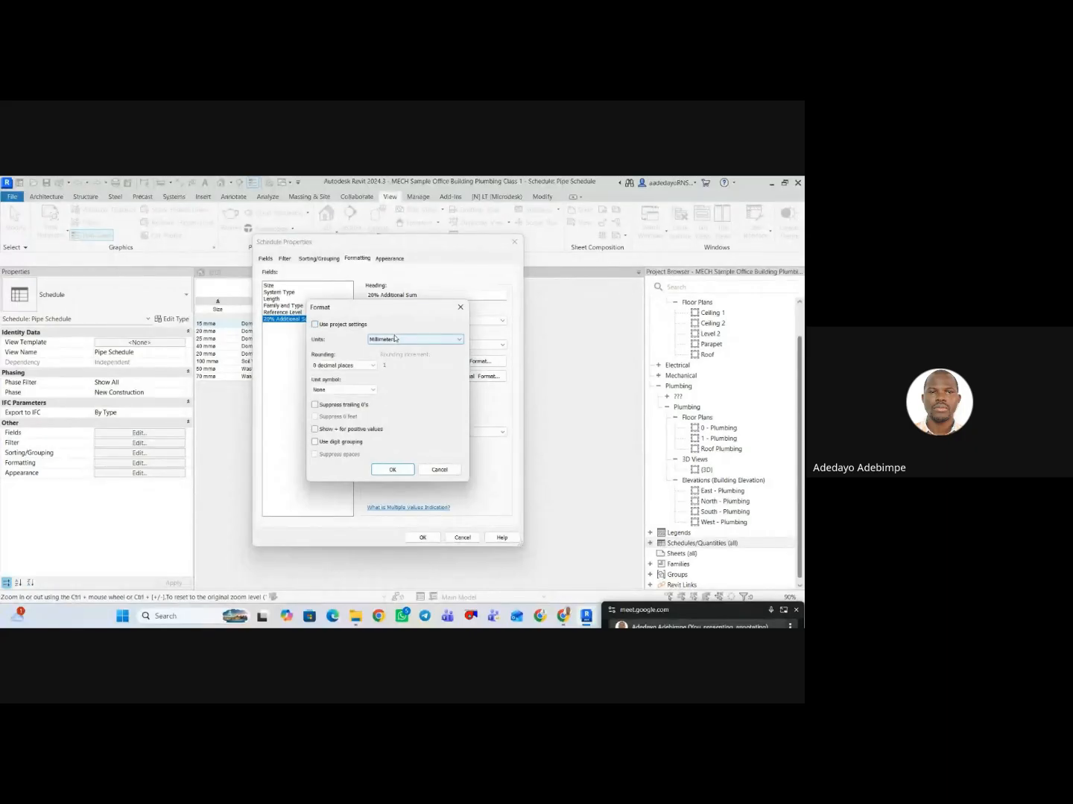
left_click(395, 340)
left_click(379, 375)
left_click(357, 389)
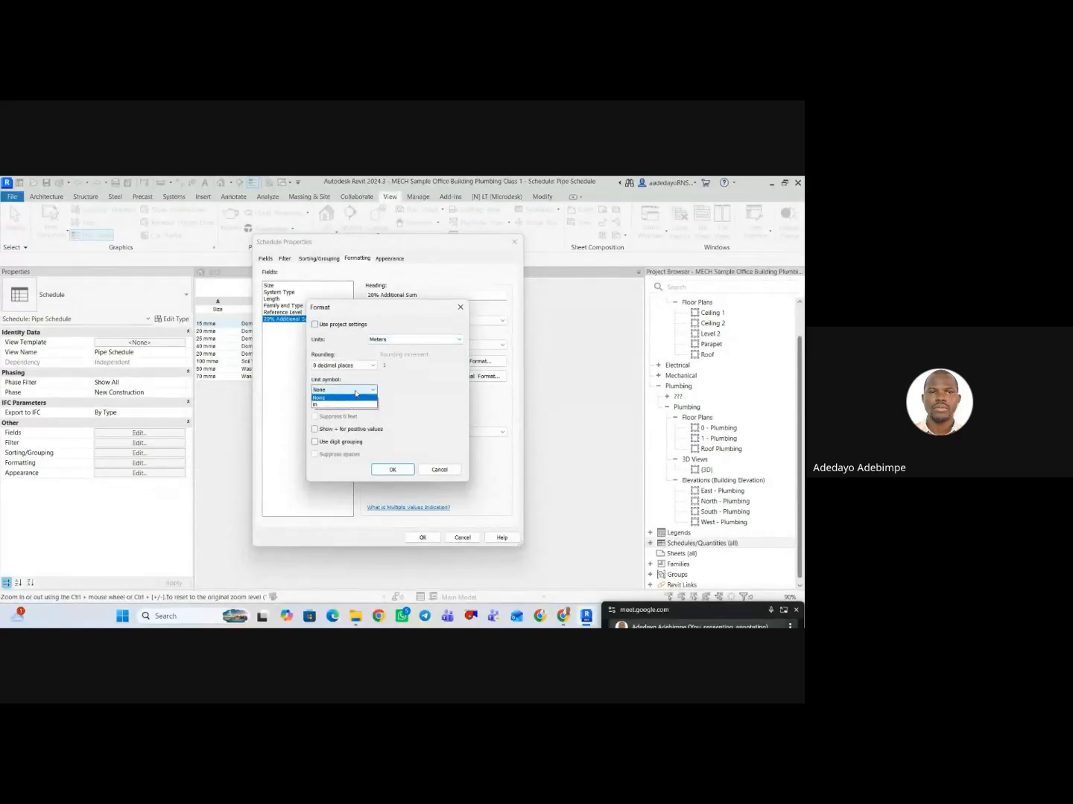
left_click(319, 406)
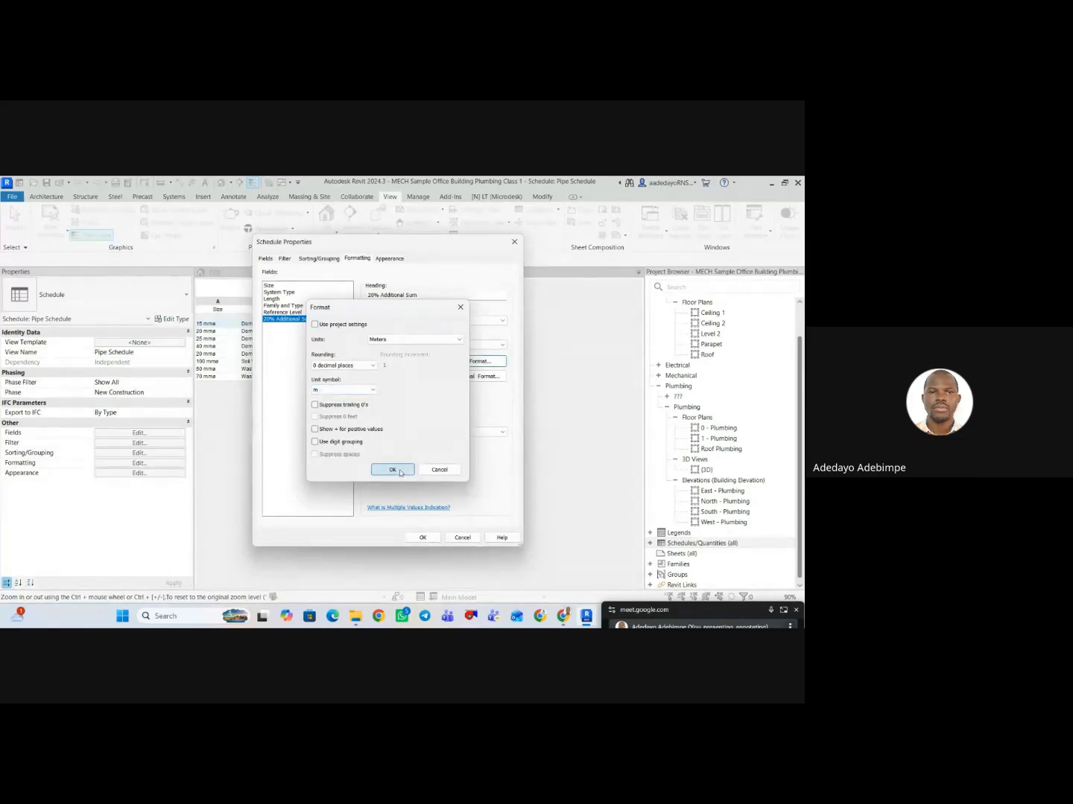
left_click(393, 469)
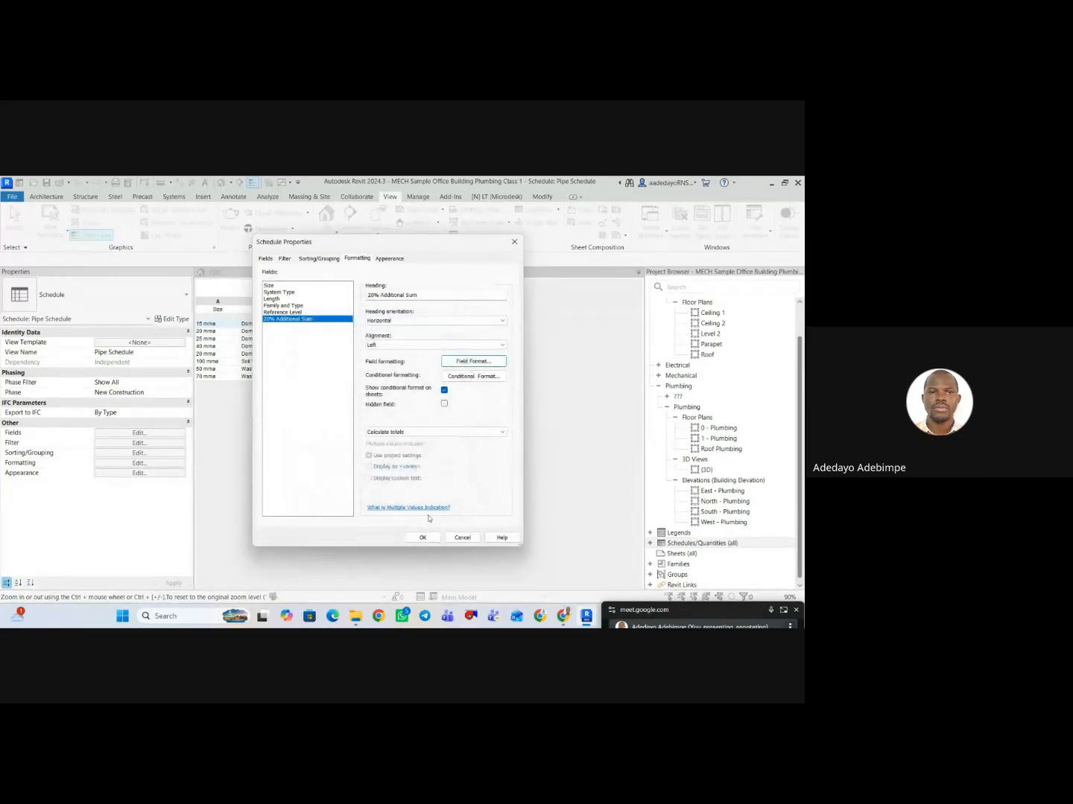
Set the 20% Additional Sum field's rounding to 2 decimal places.
left_click(473, 361)
left_click(353, 366)
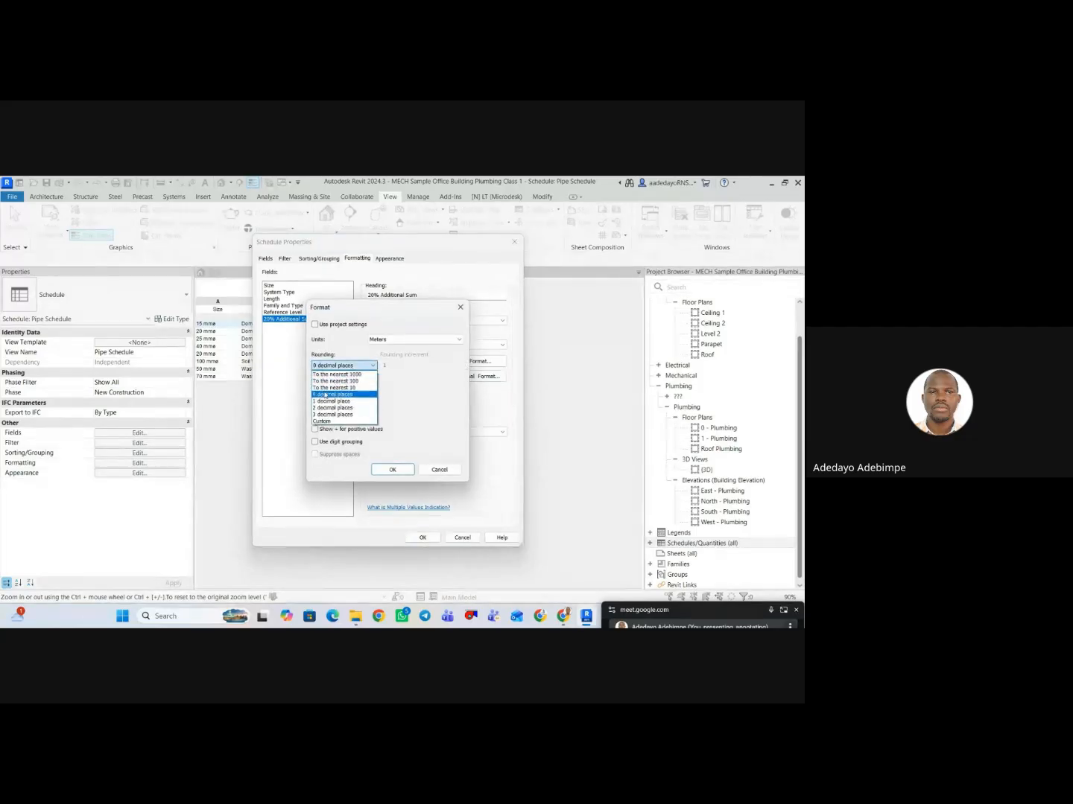
left_click(332, 387)
left_click(350, 366)
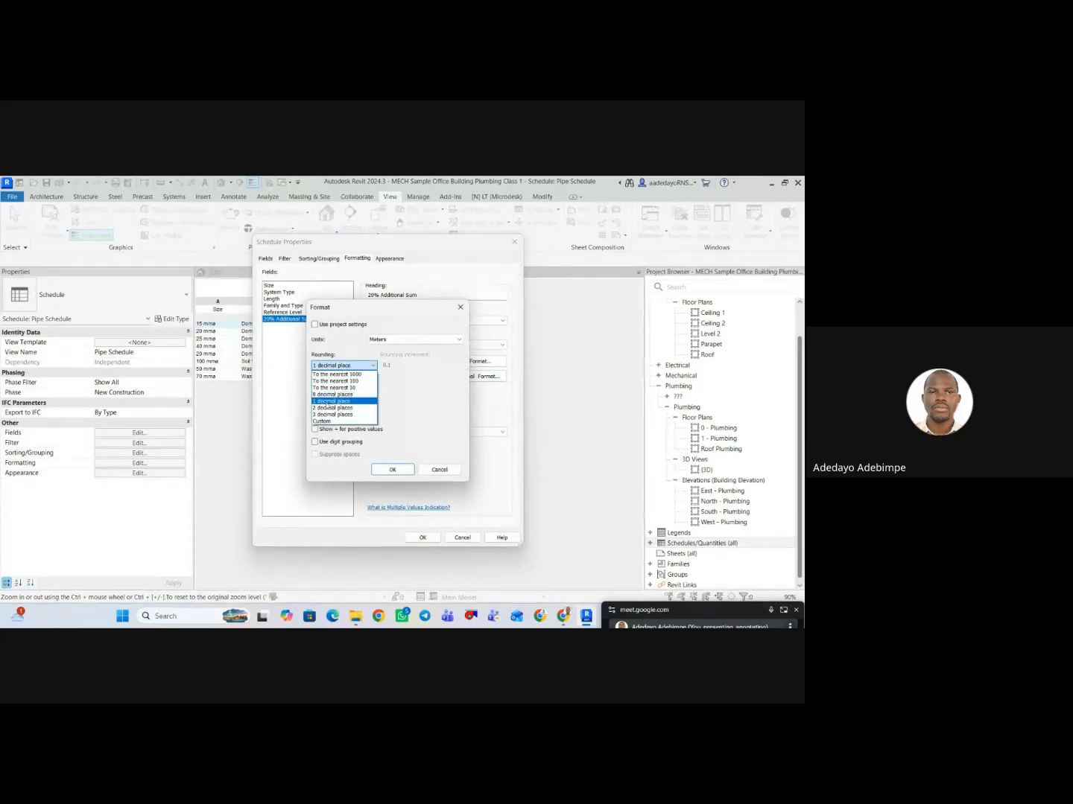
left_click(343, 414)
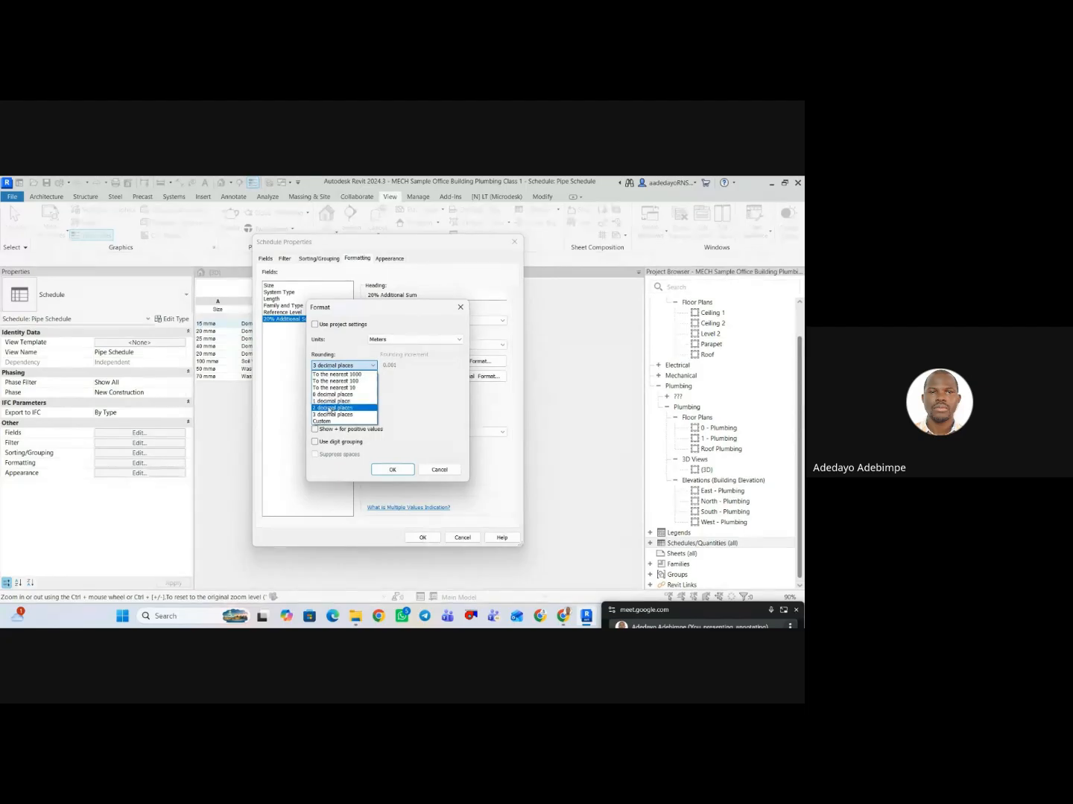
left_click(332, 408)
left_click(392, 469)
Set the Length field's rounding to 2 decimal places and apply the schedule properties.
left_click(290, 299)
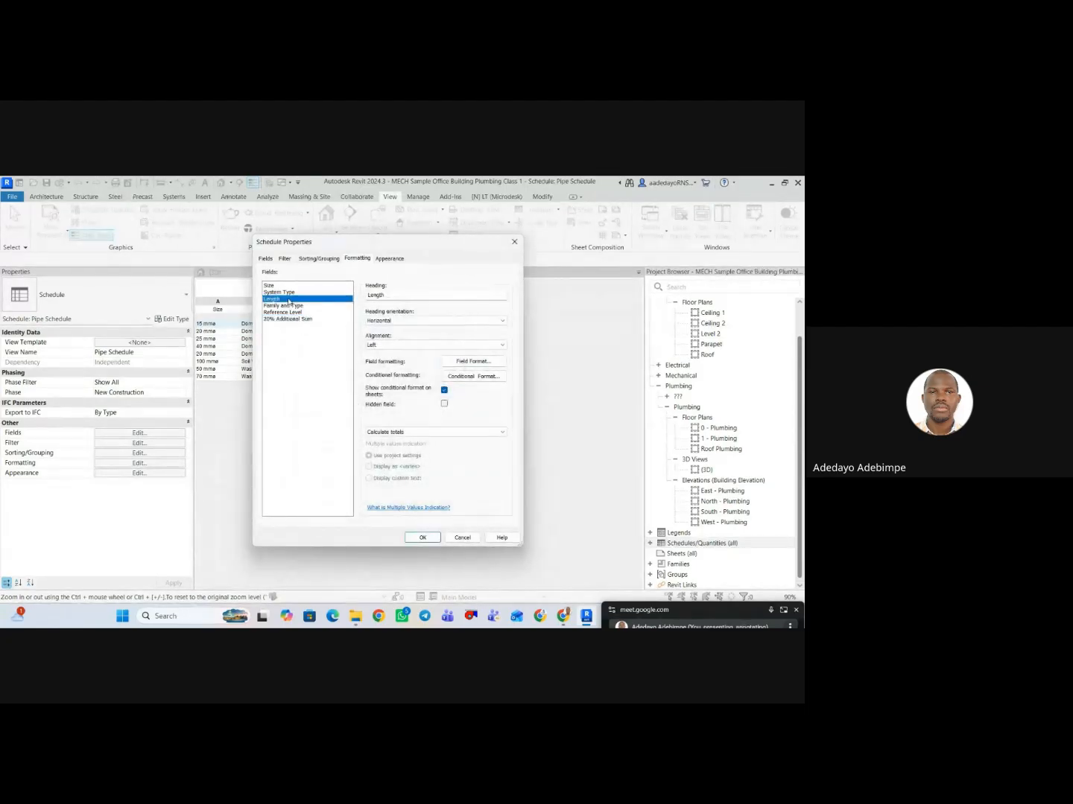
left_click(473, 363)
left_click(343, 365)
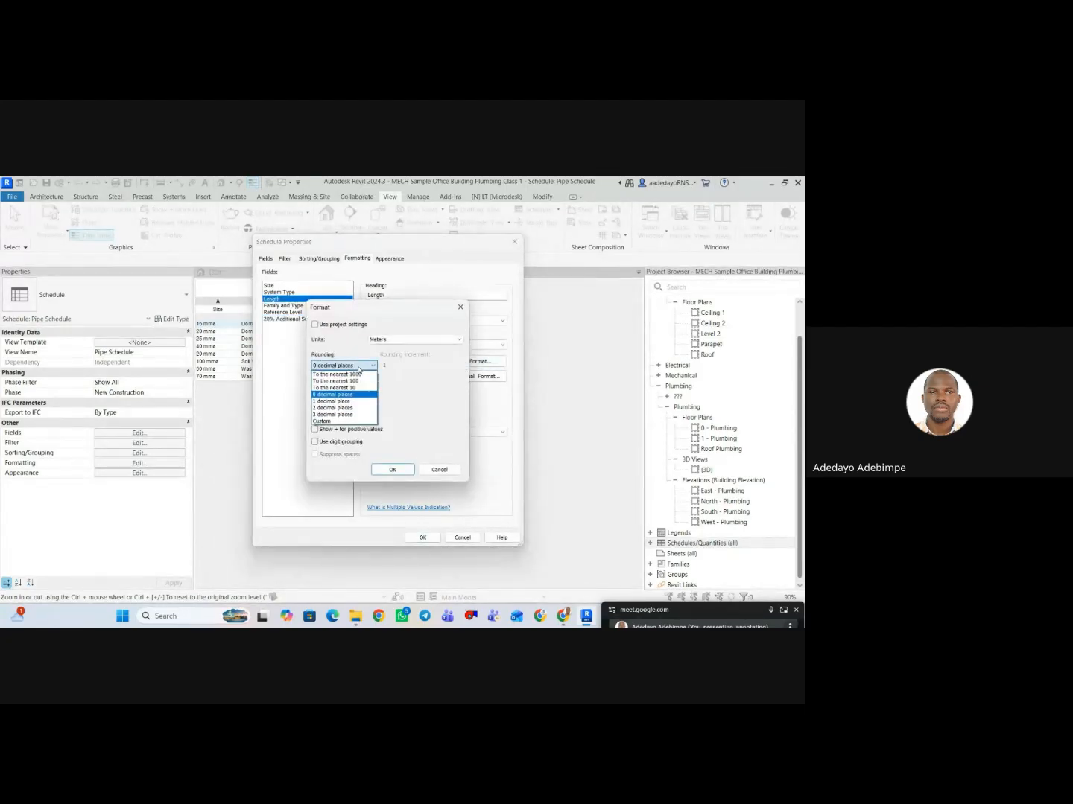
left_click(336, 389)
left_click(411, 470)
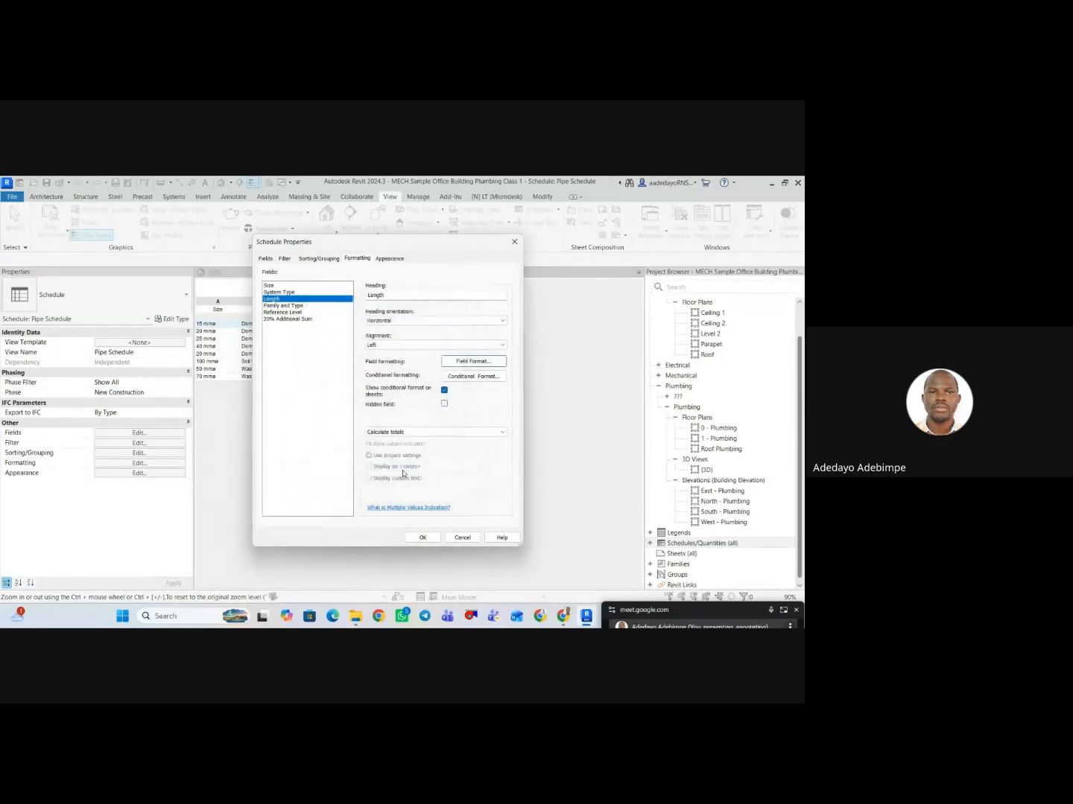
left_click(430, 539)
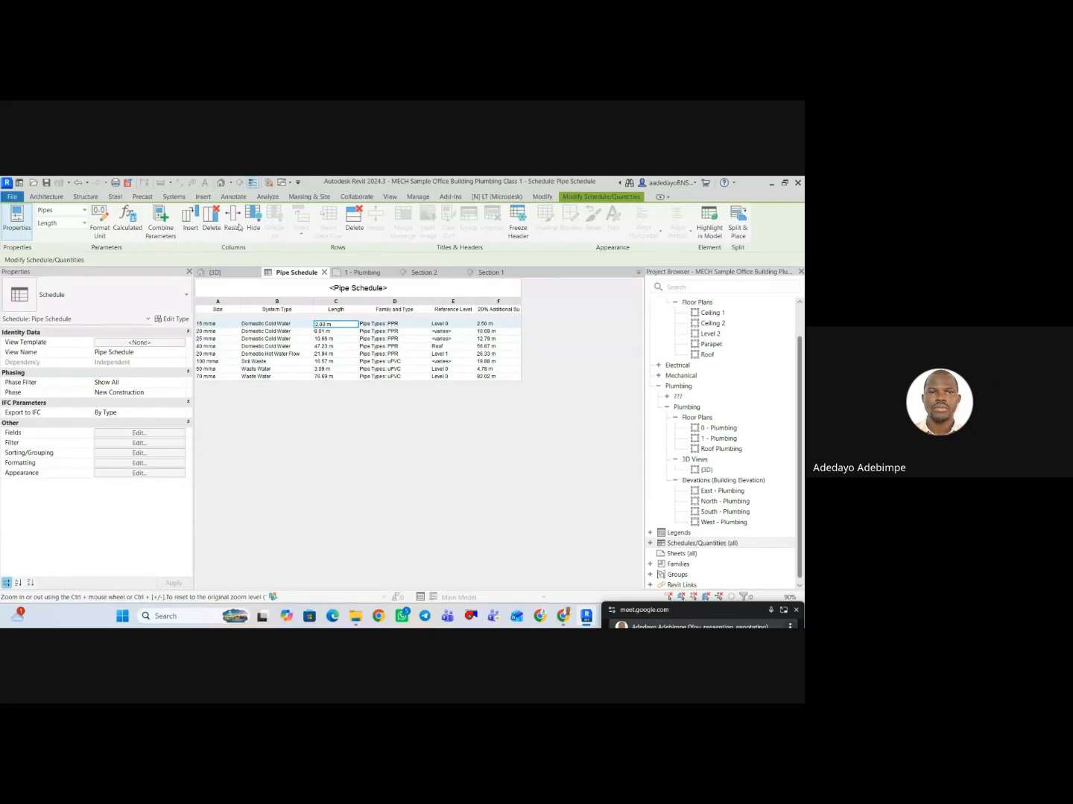
Try to export the pipe schedule report as a CSV file named Pipe Schedule in the VIEW SCOPE REVIT TRAINING folder.
left_click(12, 198)
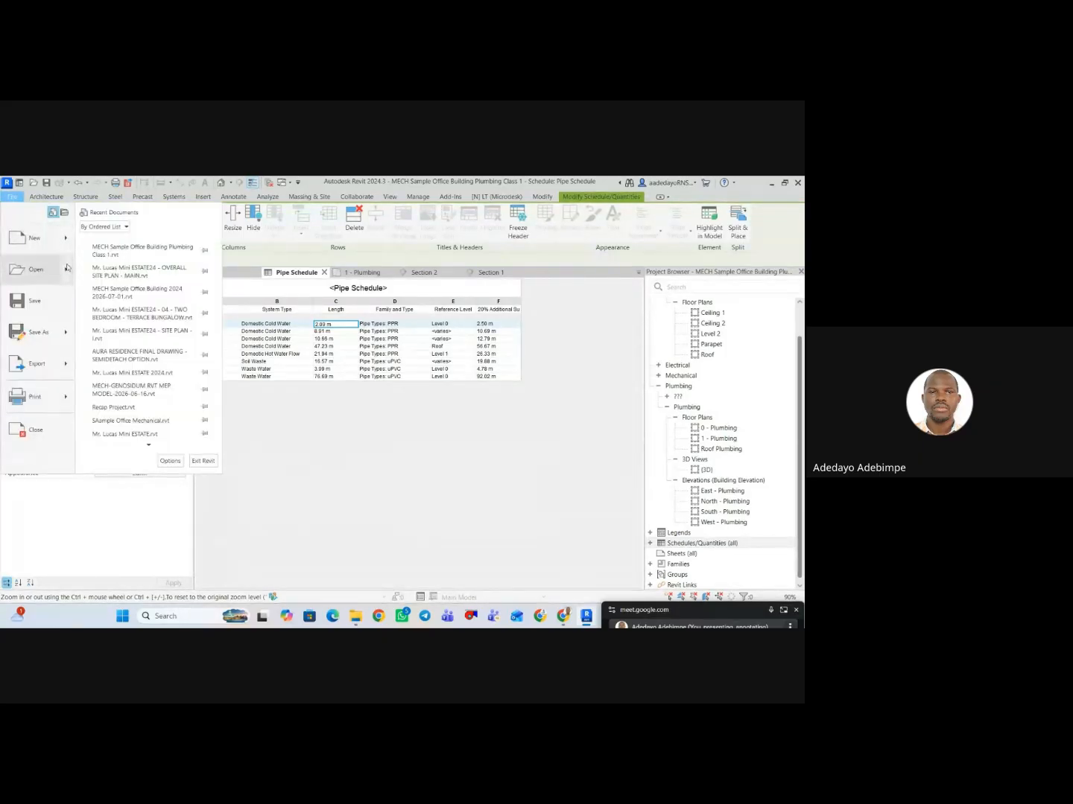
left_click(65, 365)
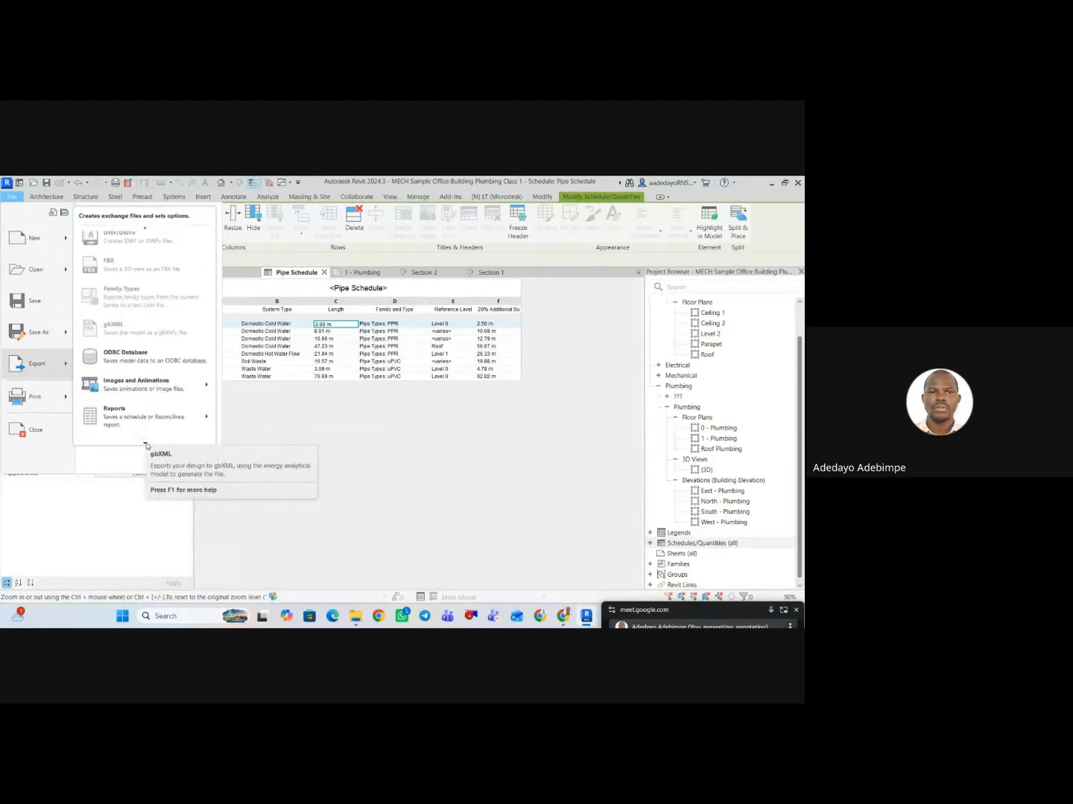
mouse_move(146, 447)
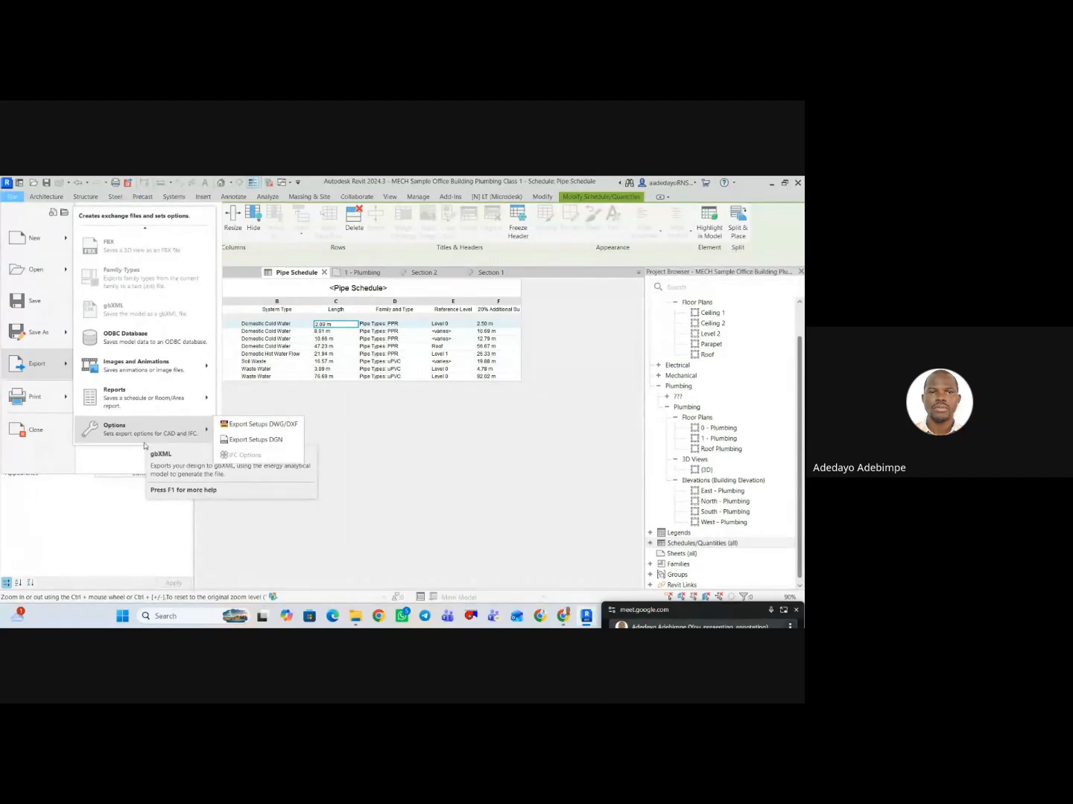
mouse_move(154, 399)
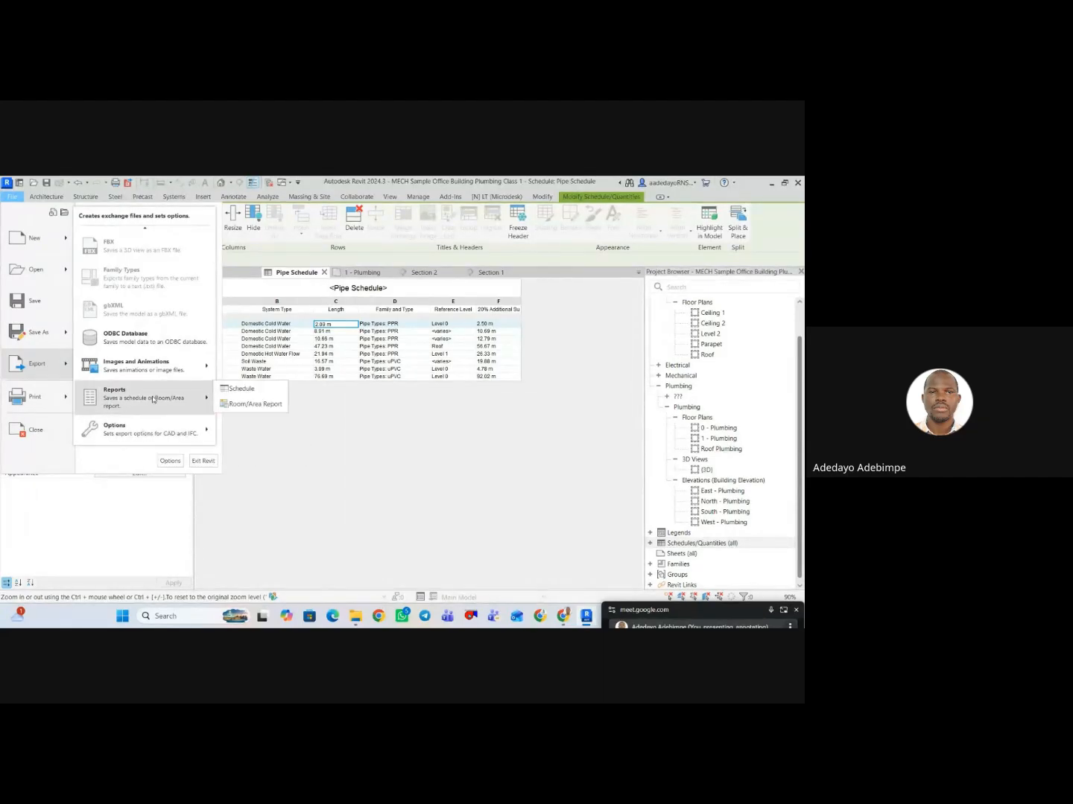
left_click(237, 390)
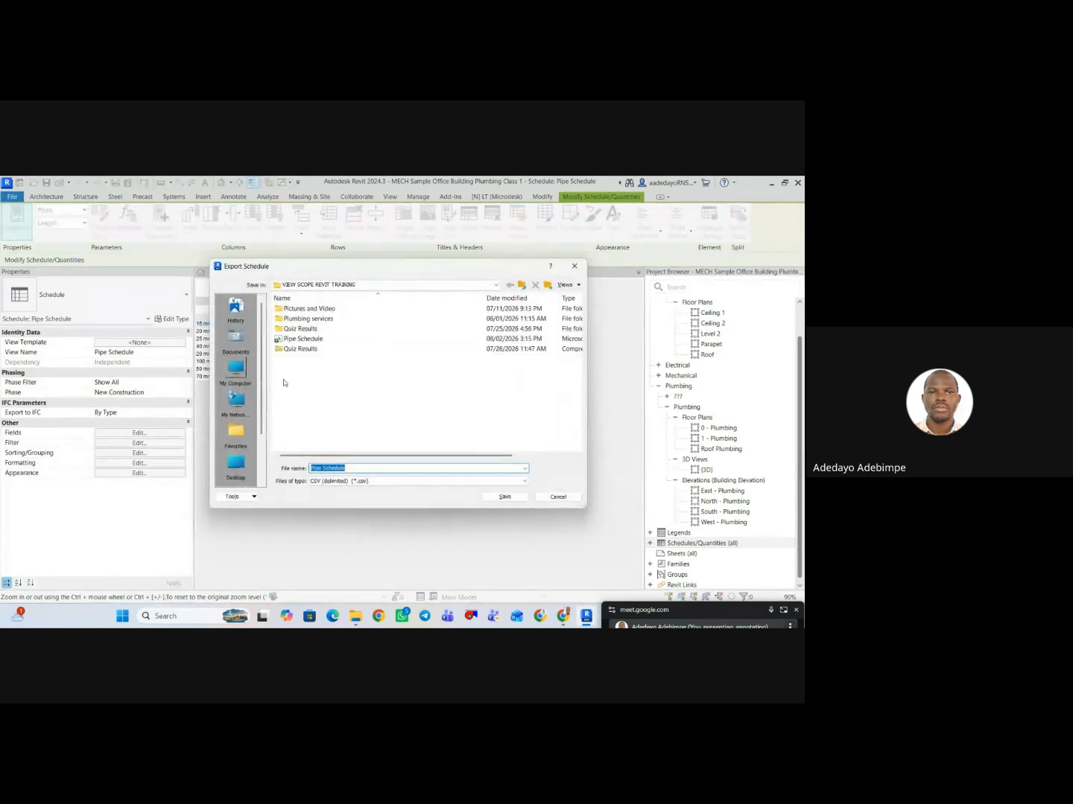
left_click(353, 482)
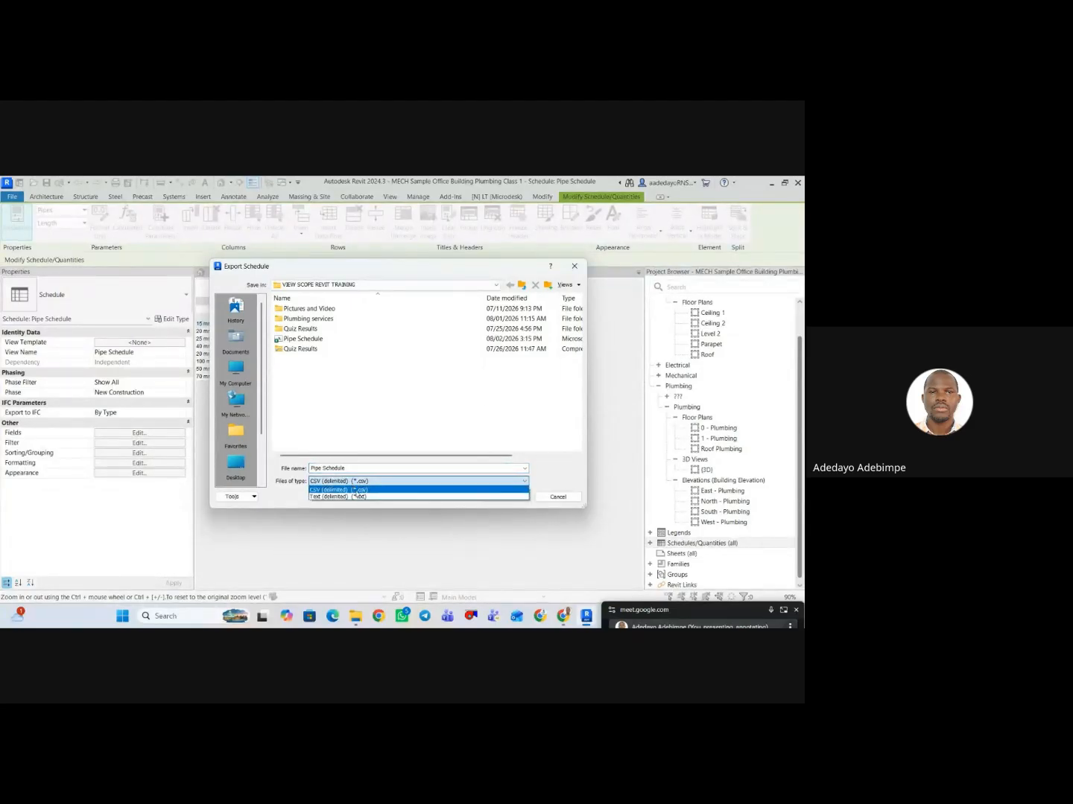
left_click(385, 410)
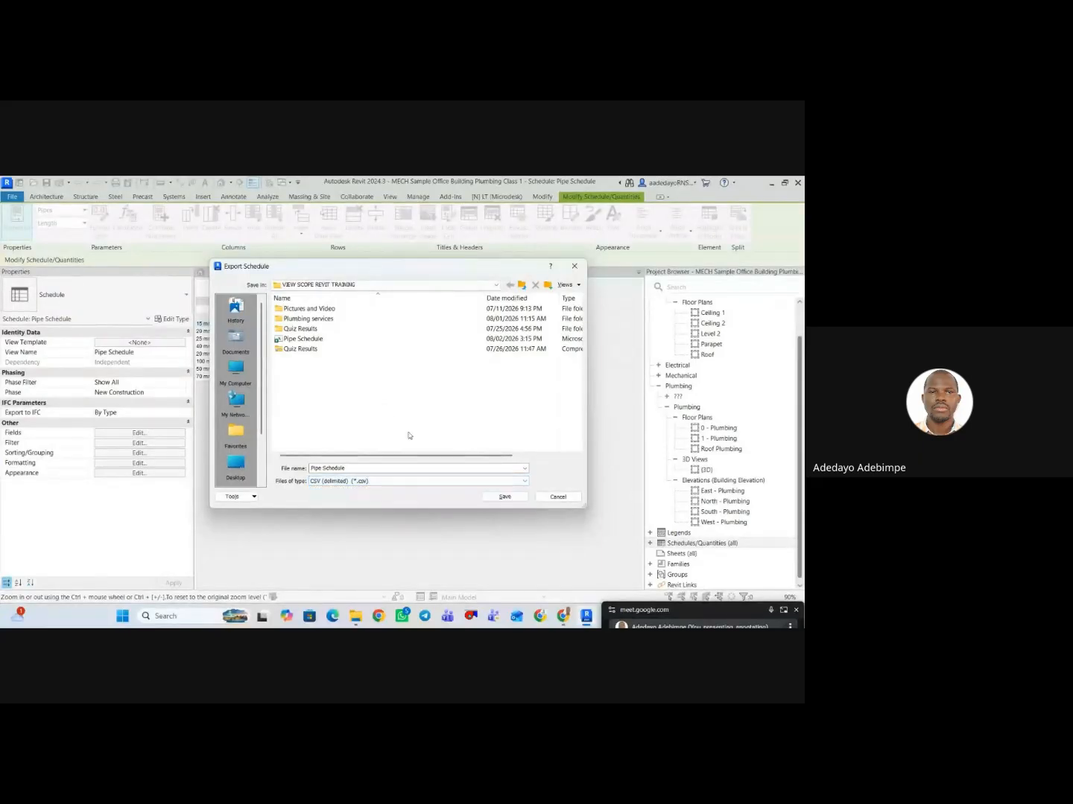
left_click(504, 496)
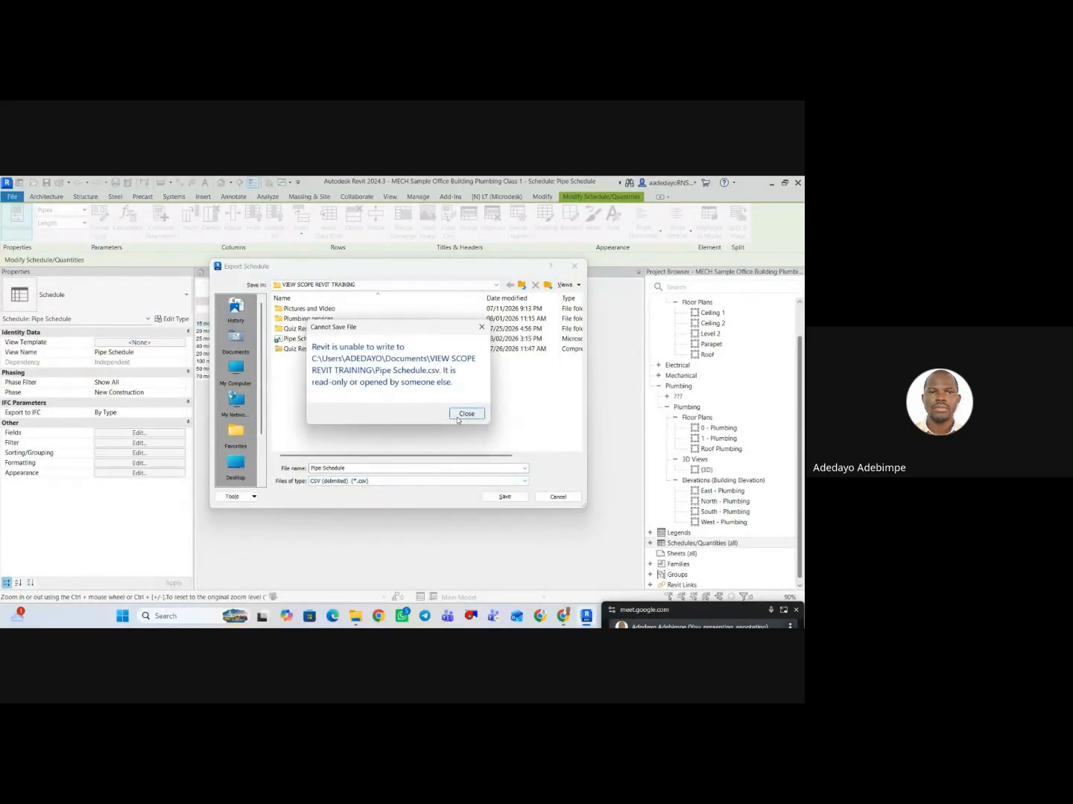
left_click(481, 327)
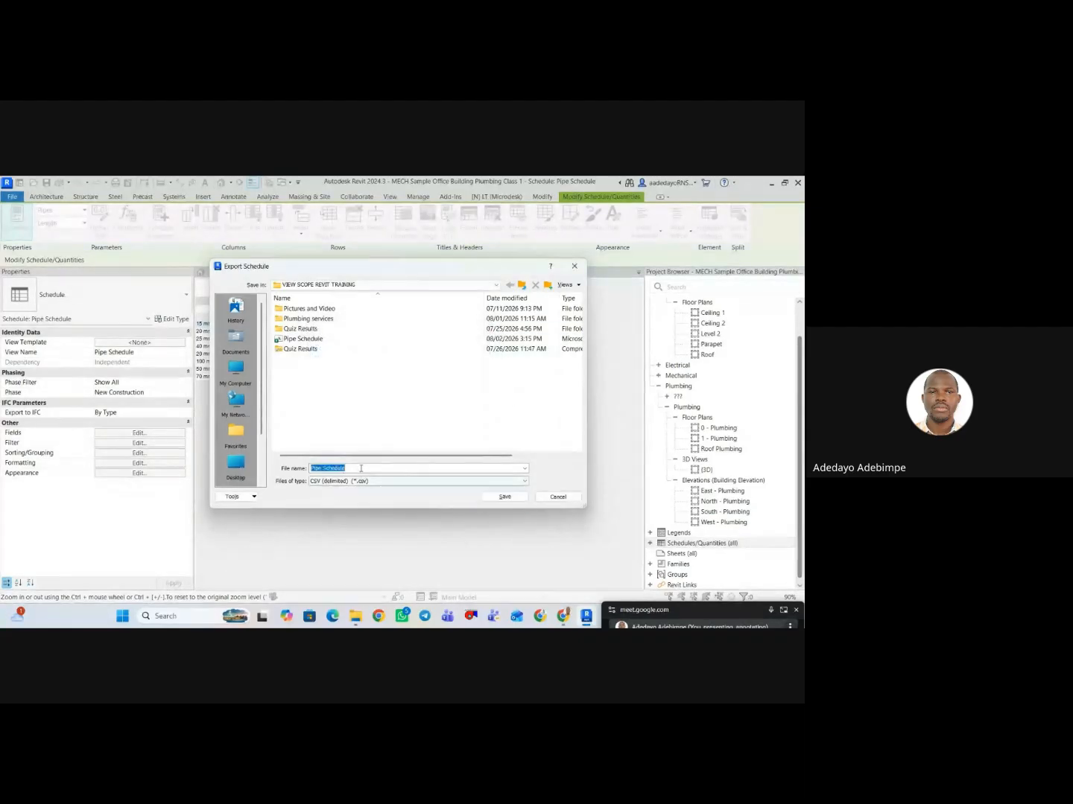
Export the schedule as a CSV file named Pipe Schedule rv2, keeping the default export appearance and output options.
left_click(358, 469)
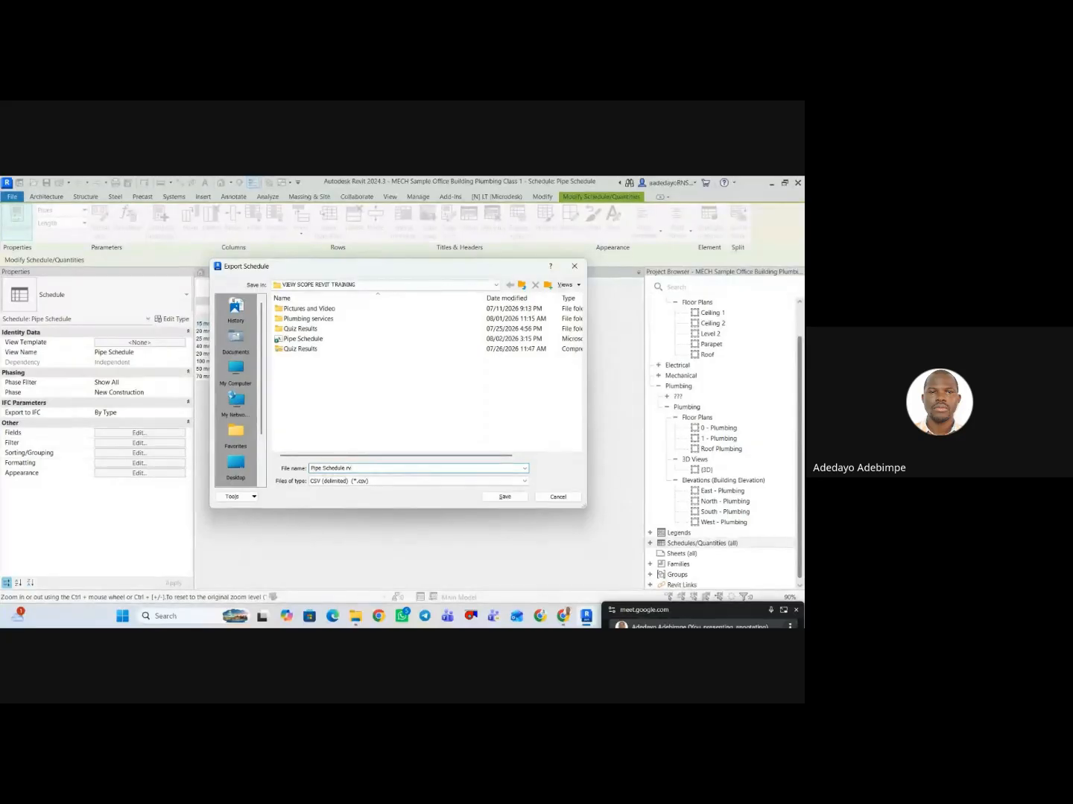
left_click(505, 497)
left_click(505, 496)
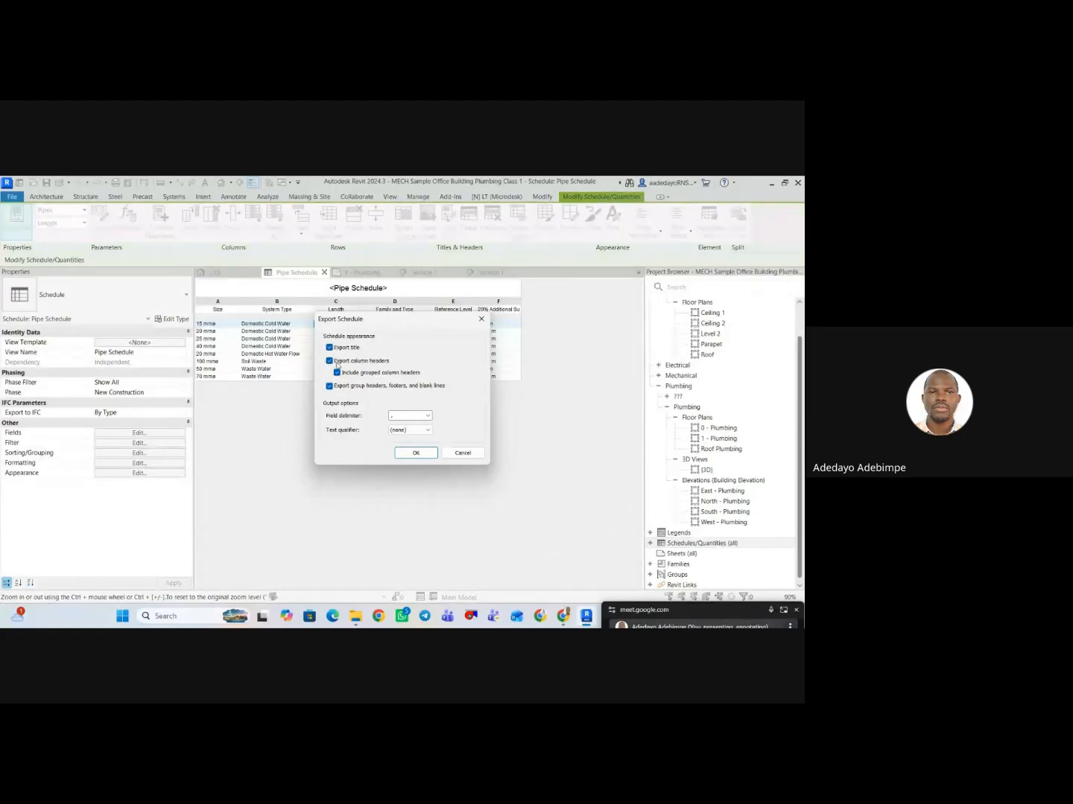
left_click(415, 454)
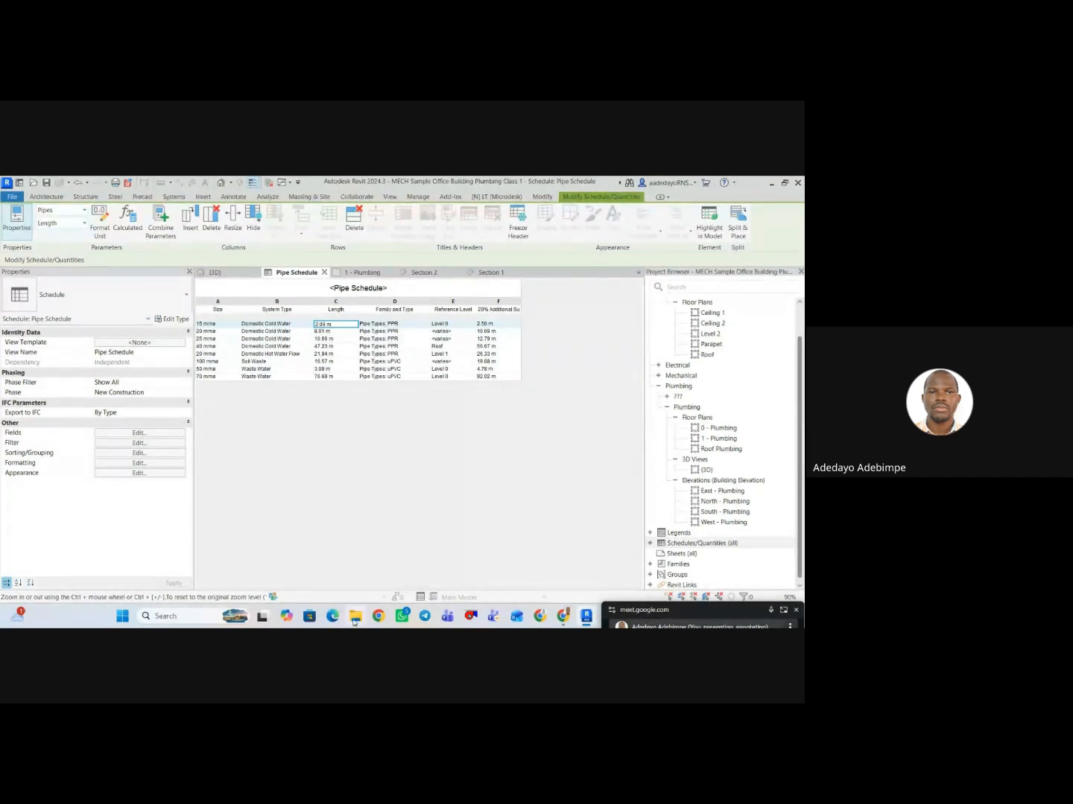
Open the exported Pipe Schedule rv2 file from its folder in Excel.
mouse_move(356, 617)
left_click(365, 574)
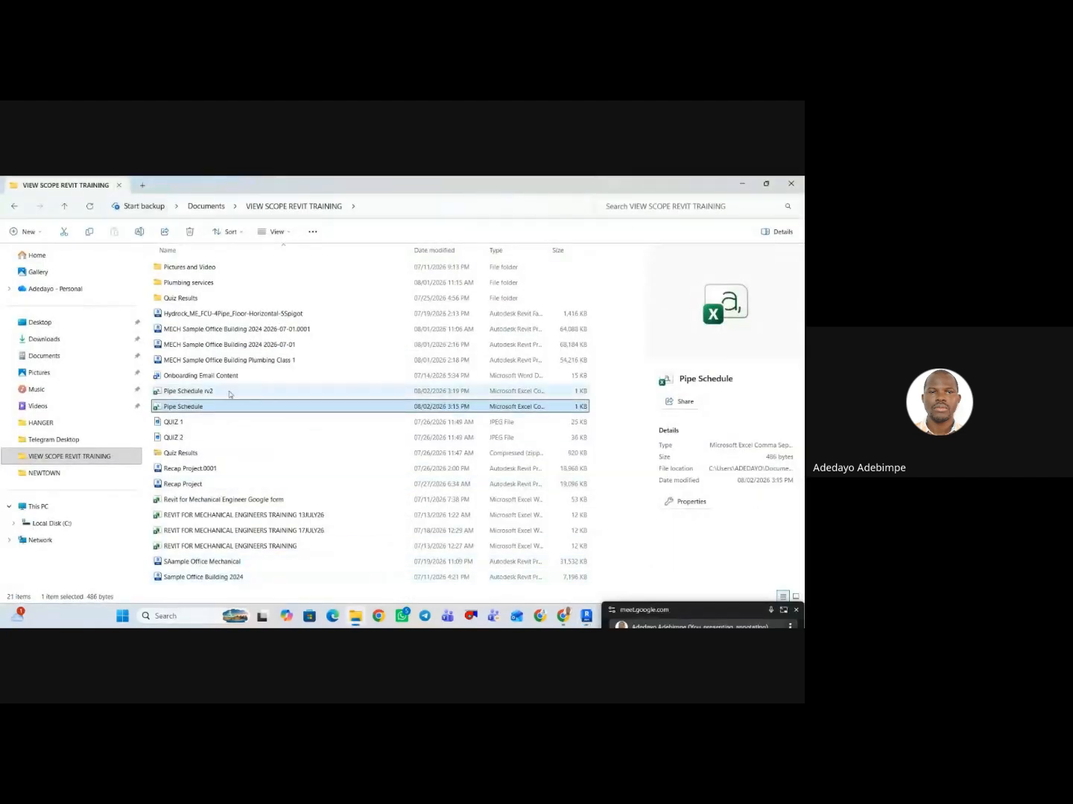
left_click(237, 393)
double_click(237, 393)
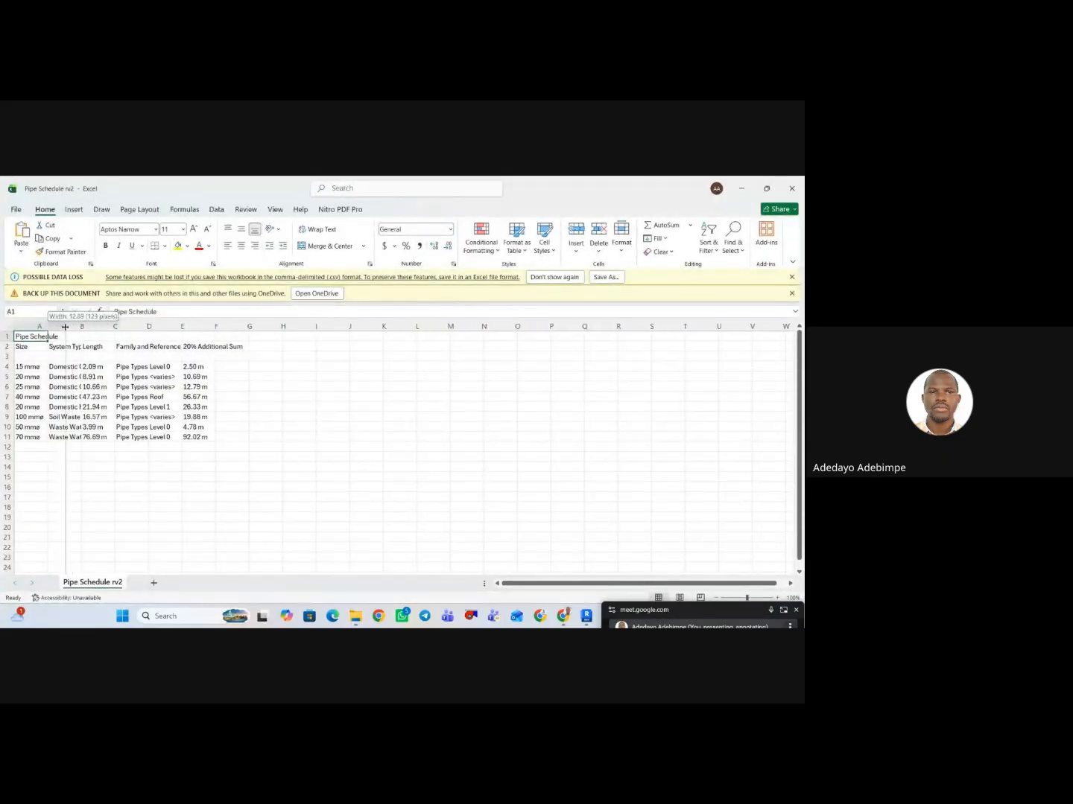
Widen columns A through E of the exported schedule so their contents are readable.
double_click(51, 329)
double_click(115, 328)
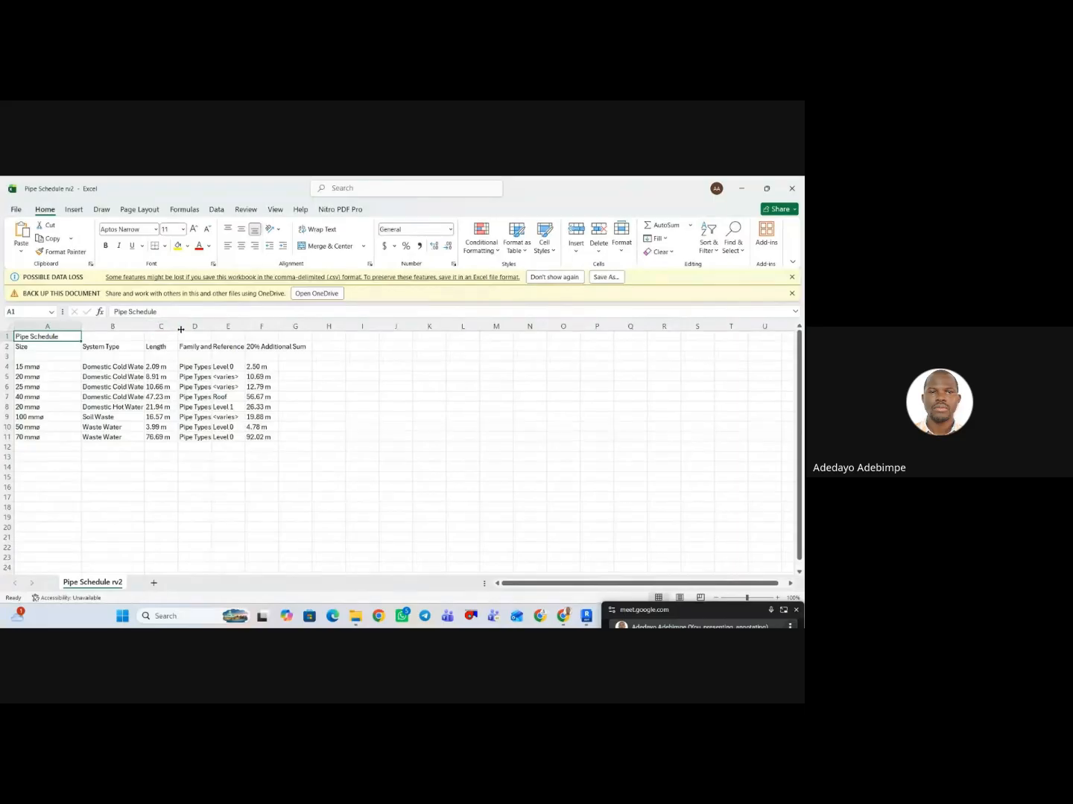
left_click_drag(178, 329, 208, 328)
double_click(243, 328)
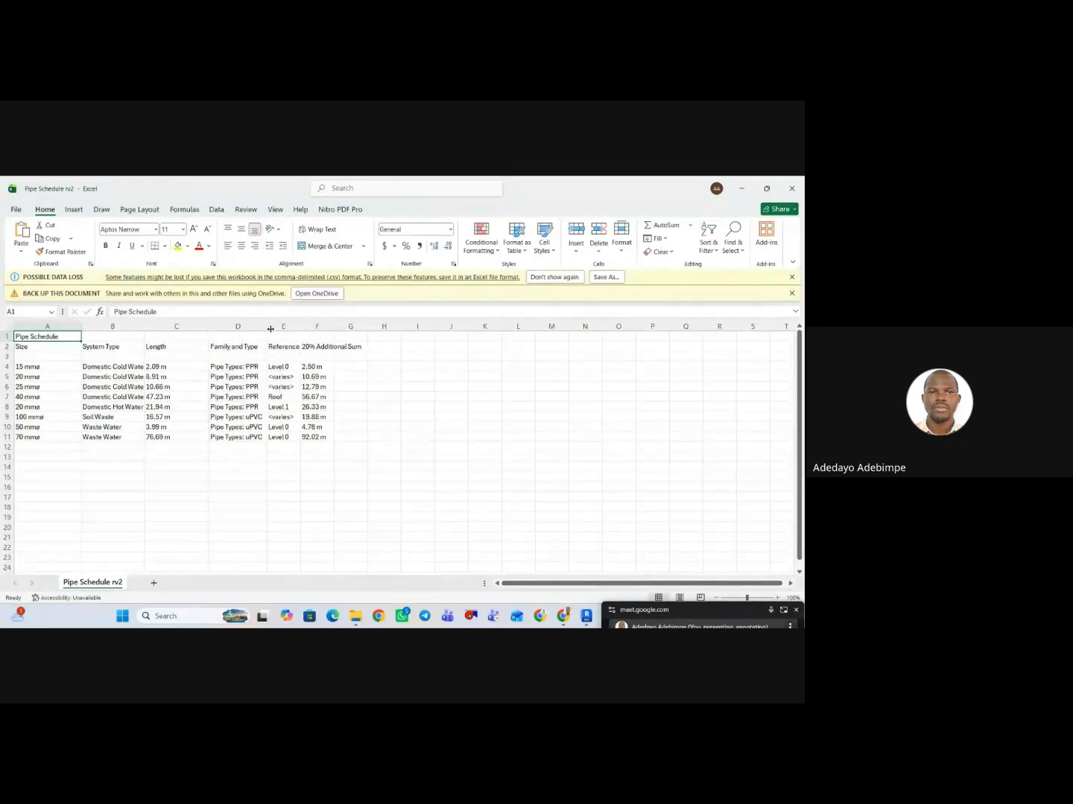
double_click(300, 327)
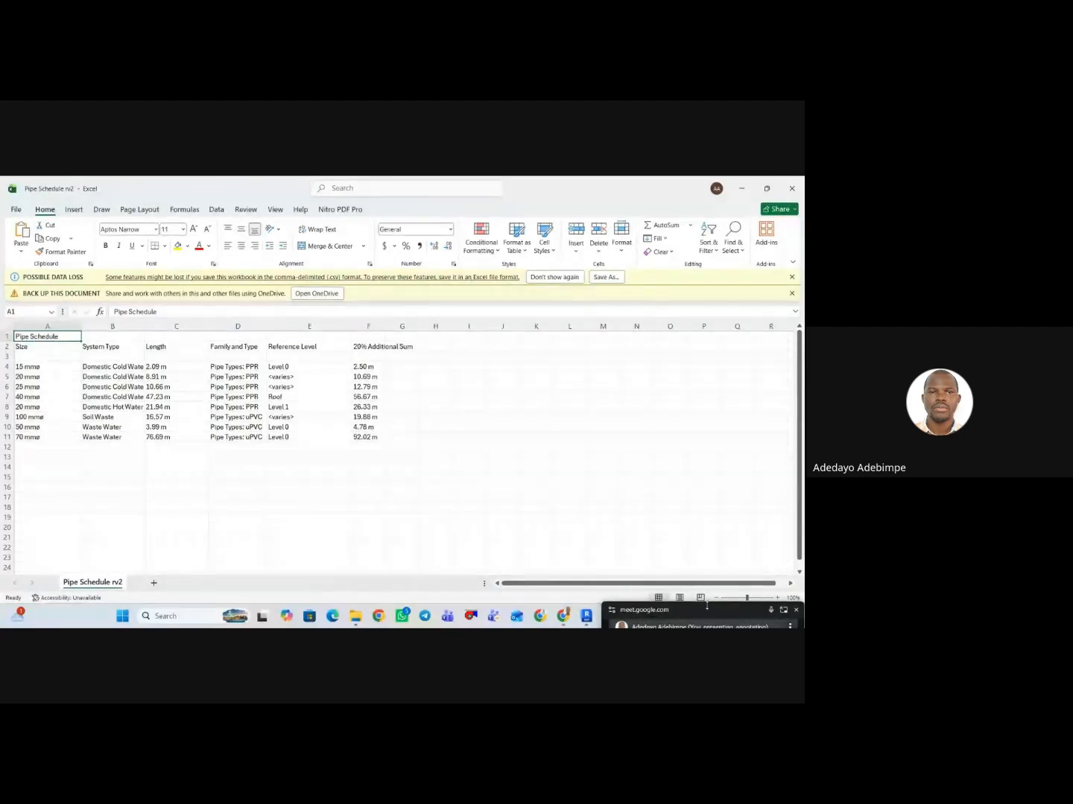
Switch back to Revit and open the 0 - Plumbing floor plan.
key("alt+Tab")
scroll(706, 471, "up", 2)
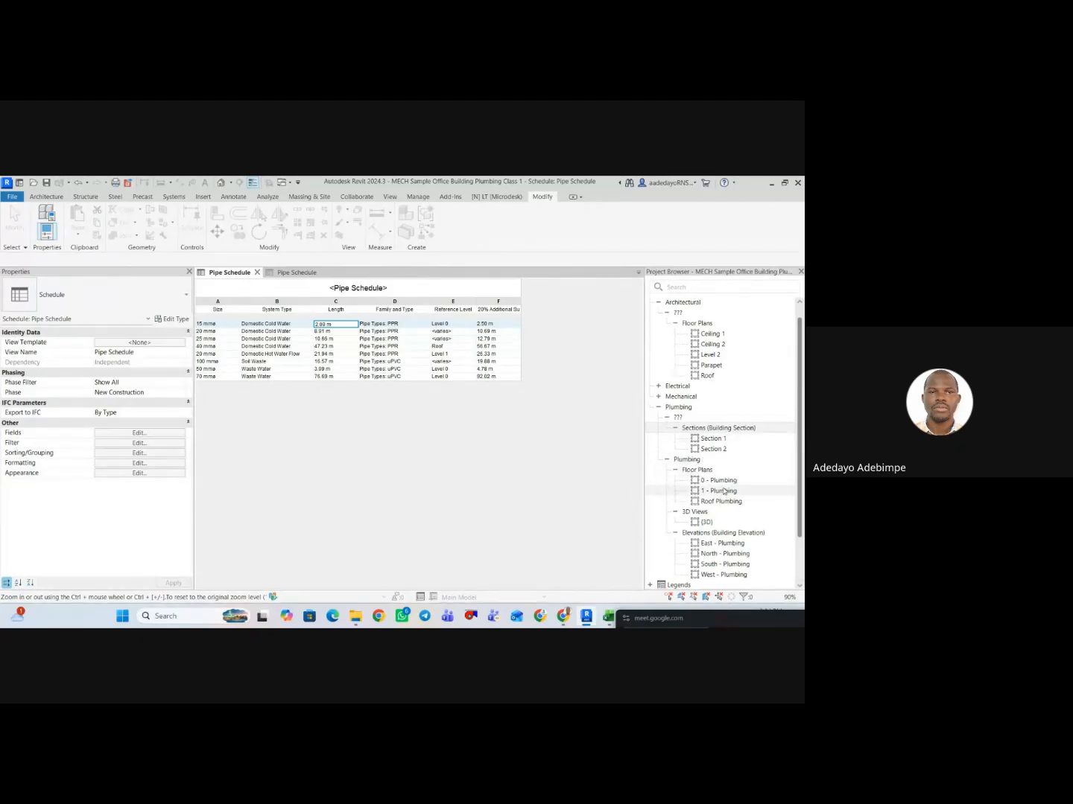
left_click(727, 482)
double_click(727, 483)
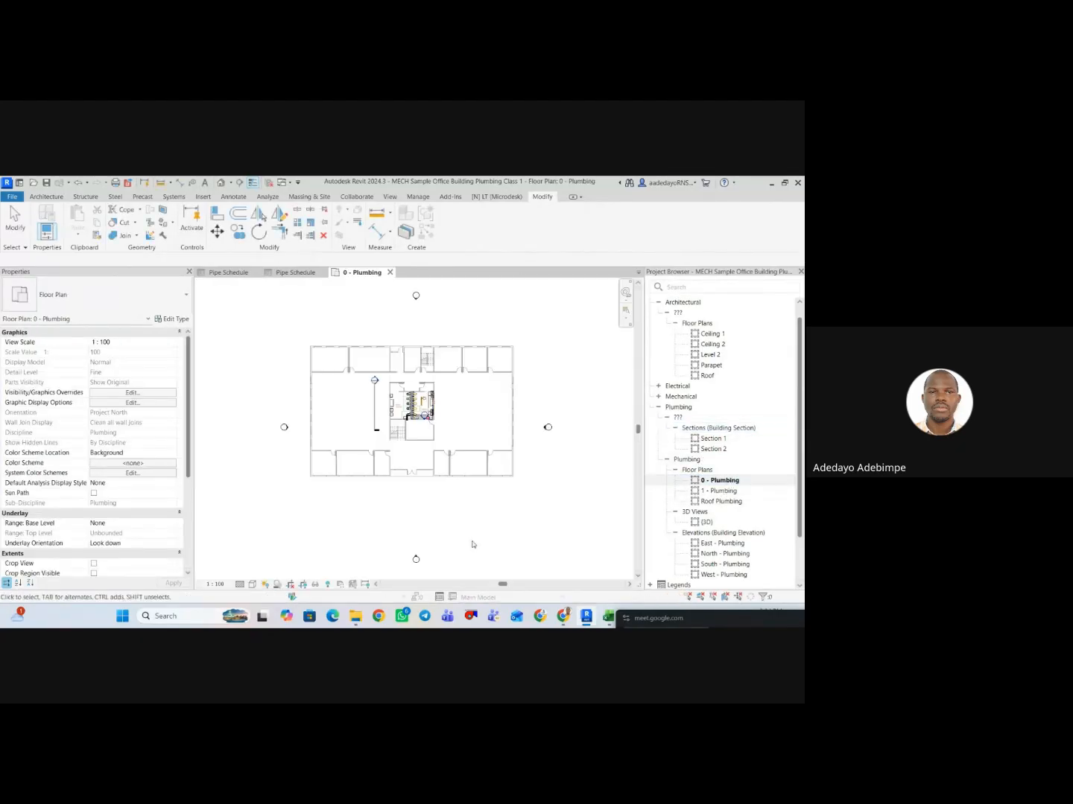
Draw a vertical 100 mm uPVC soil waste pipe about 1700 mm long above the toilets, using Create Similar on the existing pipe.
scroll(444, 428, "up", 4)
scroll(444, 429, "up", 2)
middle_click_drag(444, 429, 392, 395)
scroll(396, 369, "up", 3)
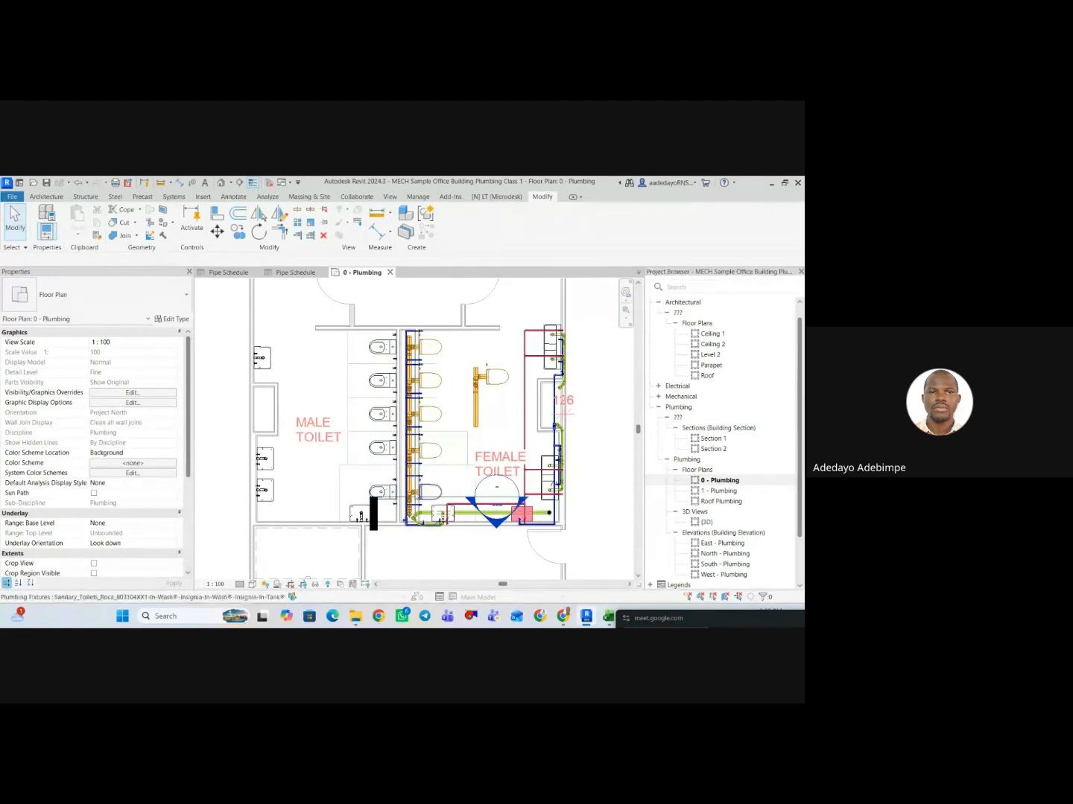
scroll(354, 566, "down", 2)
scroll(433, 354, "up", 3)
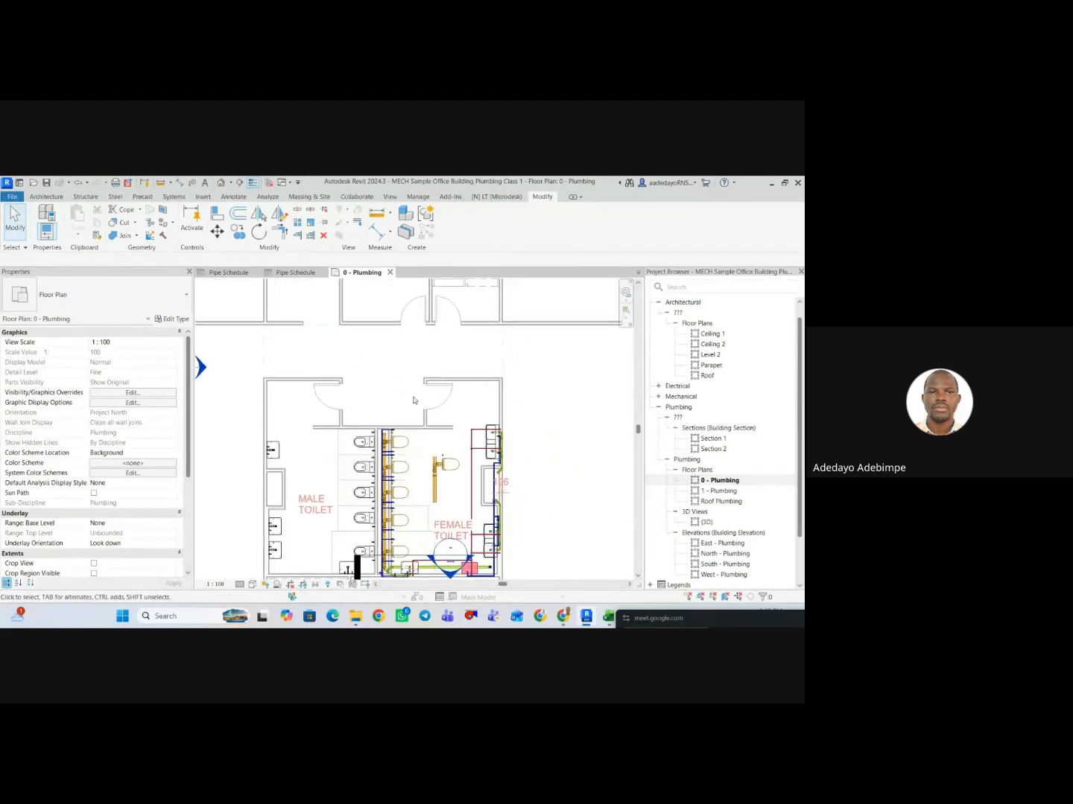
left_click(460, 503)
right_click(459, 505)
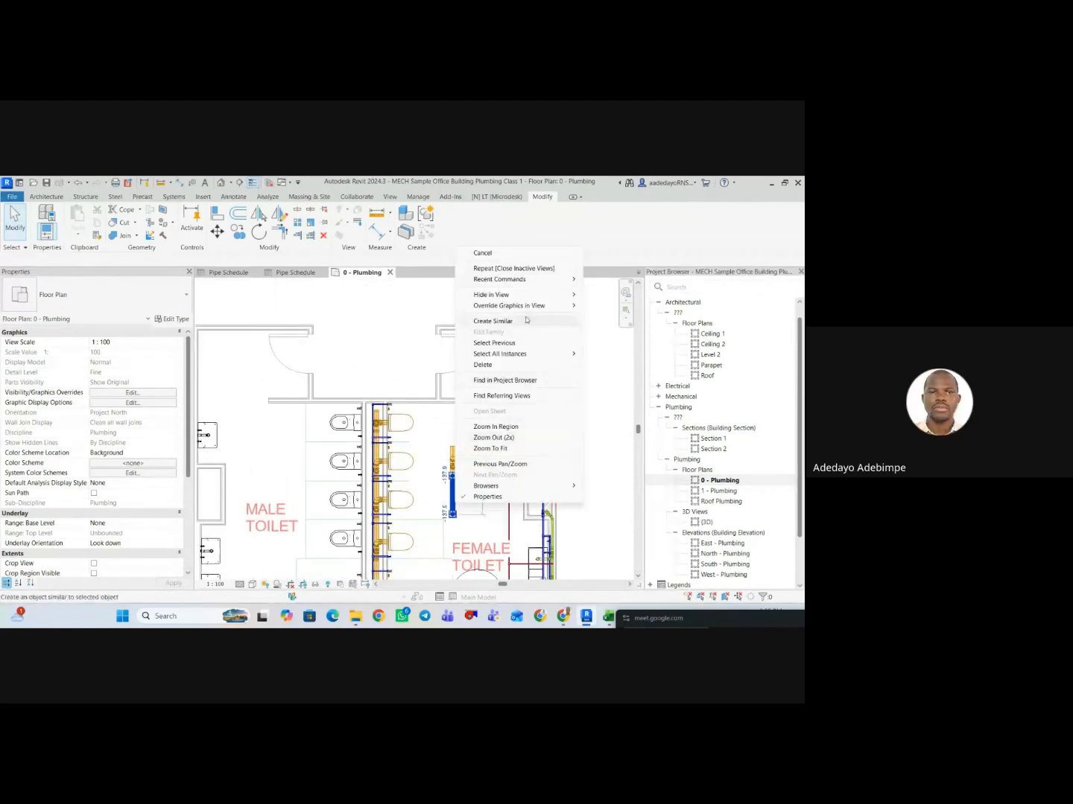
left_click(386, 322)
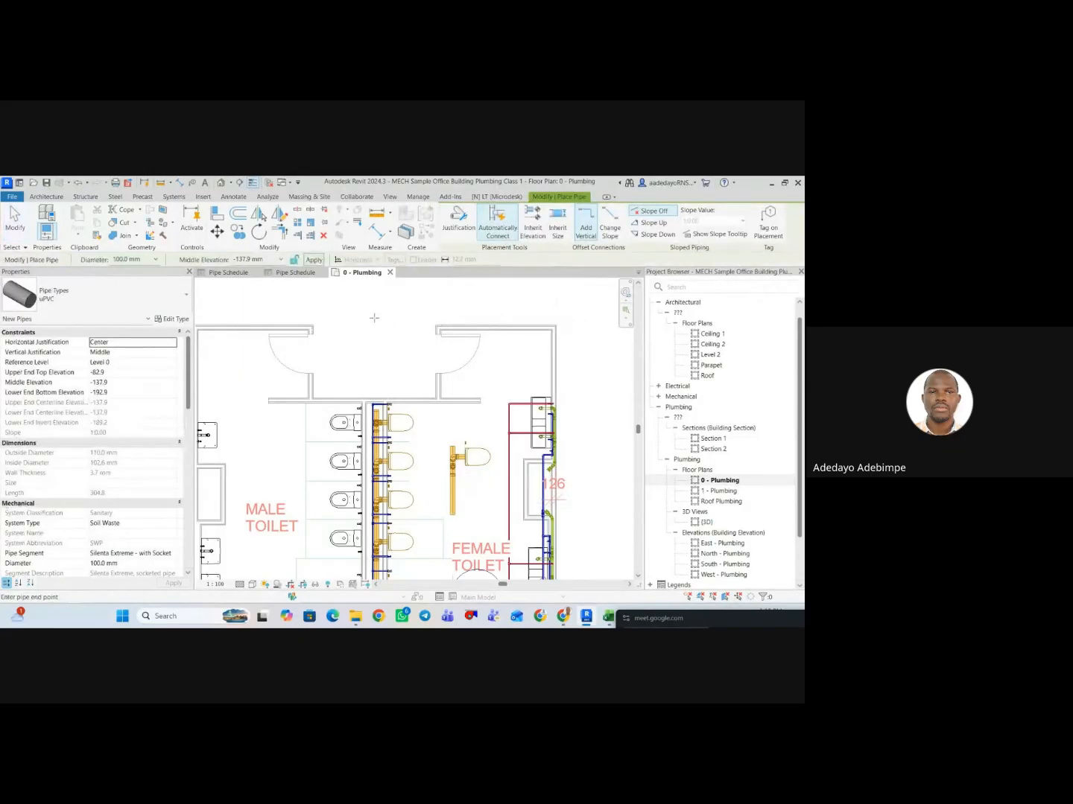
left_click(373, 315)
left_click(373, 387)
key("Escape")
key("Escape")
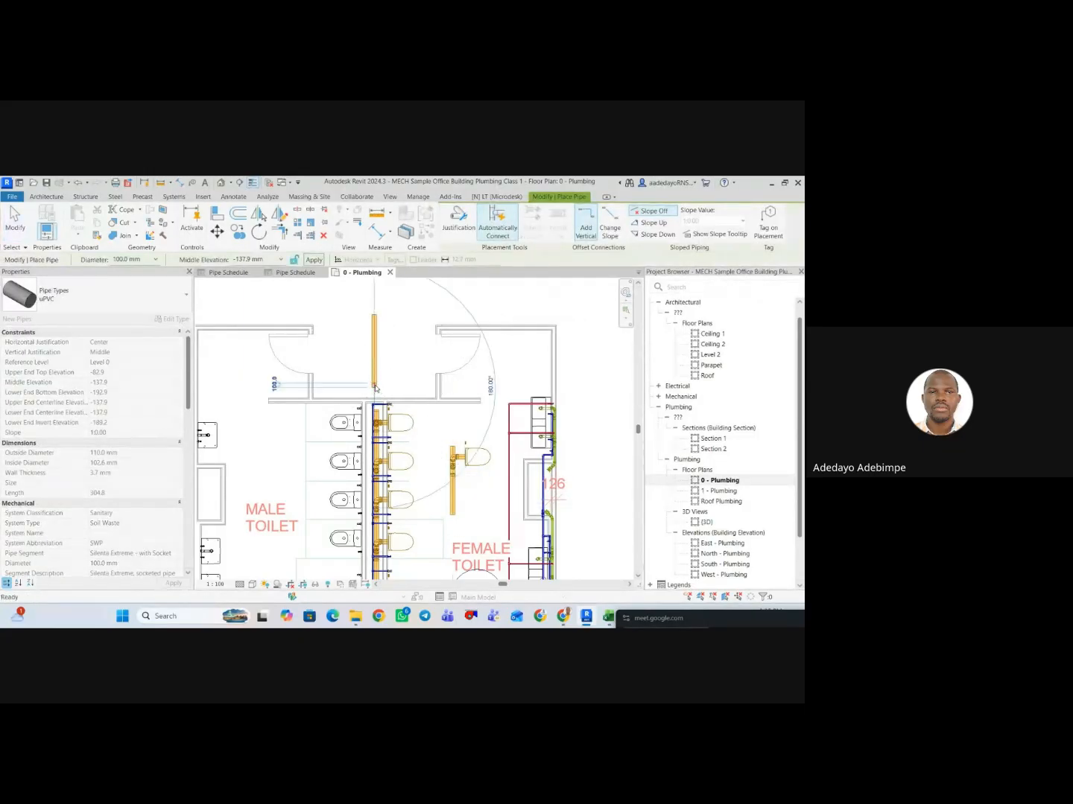
Draw a similar 100 mm branch pipe from the middle of the new vertical pipe, running up and to the right at 45 degrees.
scroll(377, 352, "up", 3)
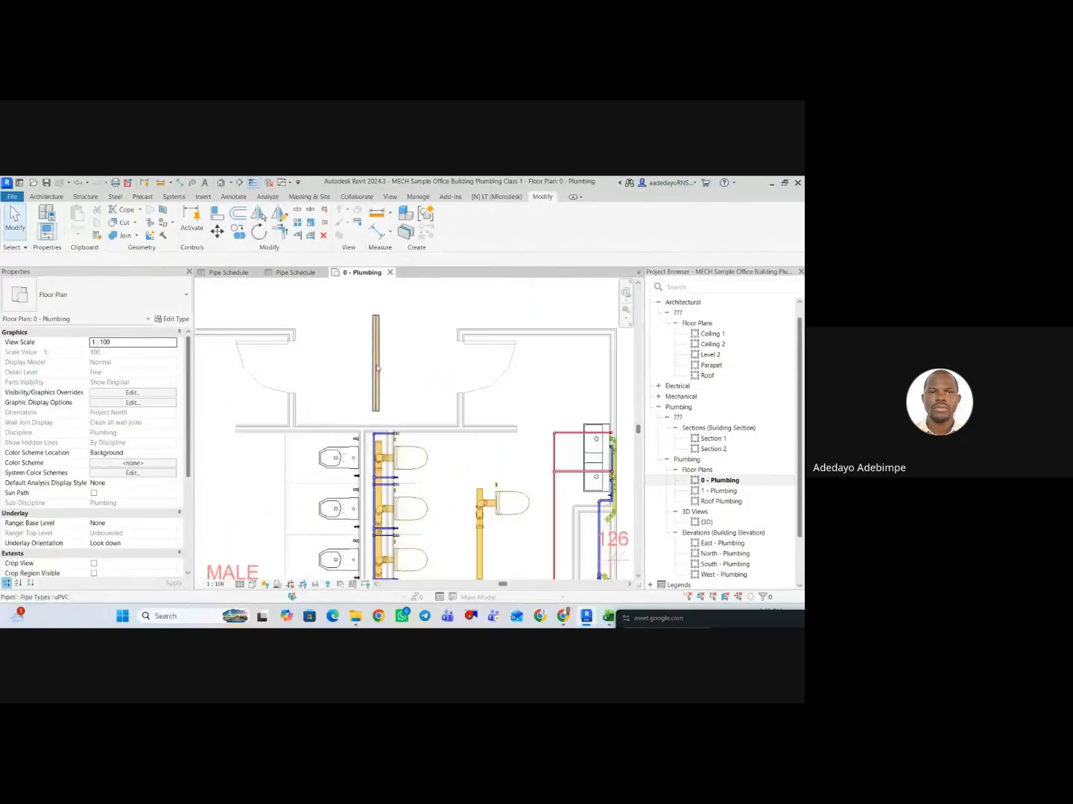
left_click(375, 358)
right_click(391, 346)
left_click(414, 421)
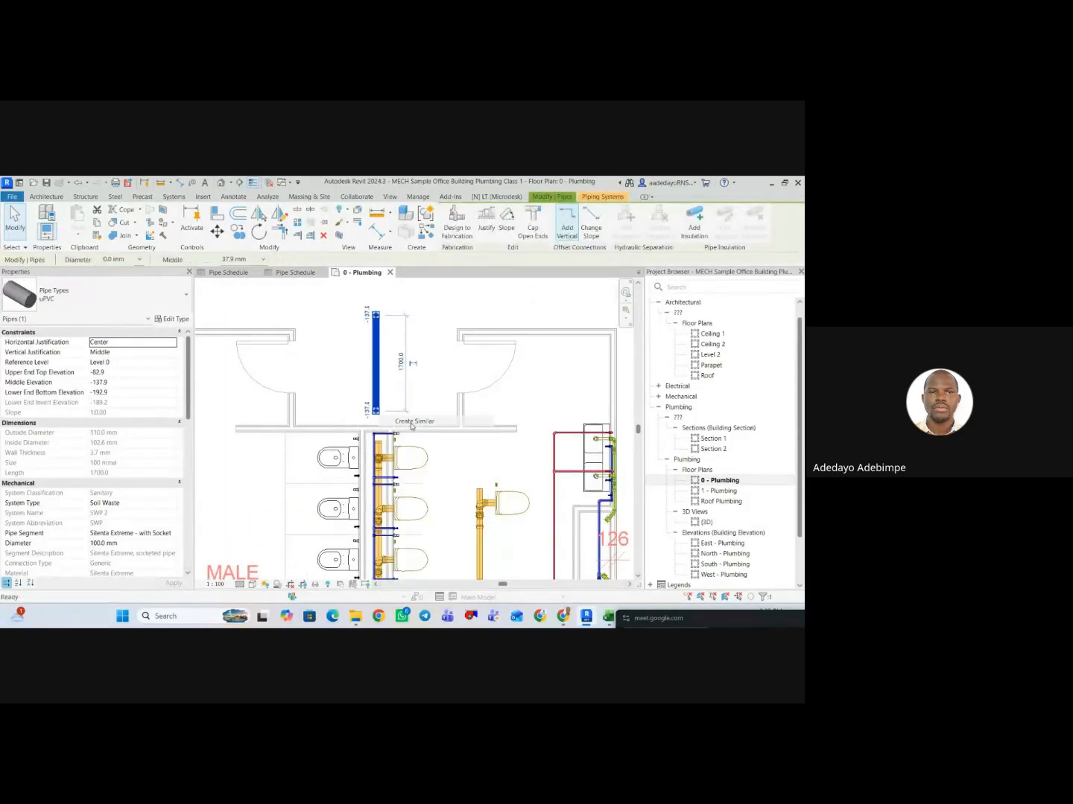
scroll(377, 380, "up", 2)
left_click(380, 372)
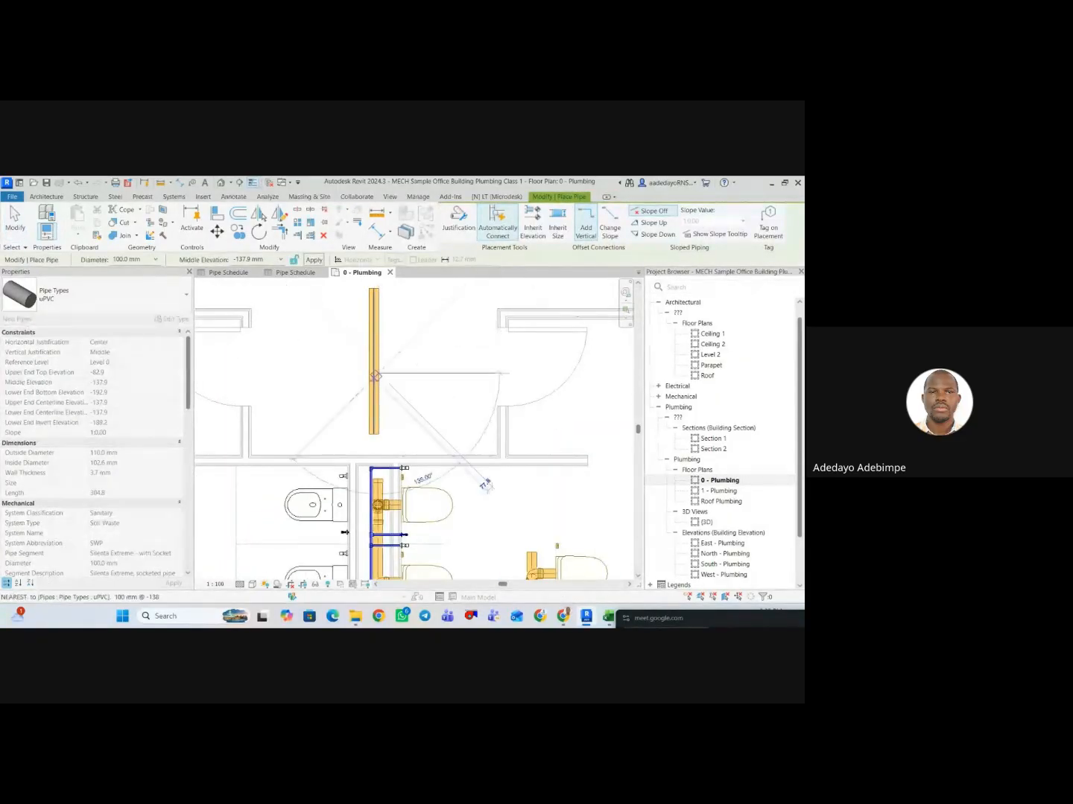
left_click(410, 345)
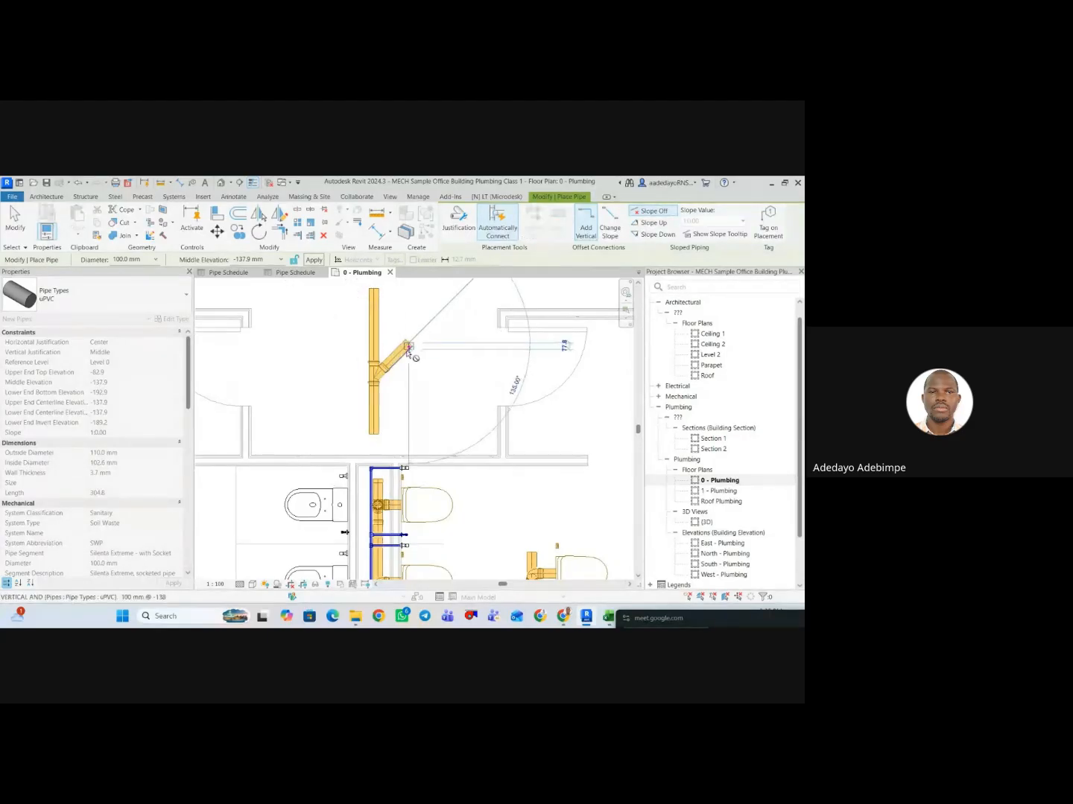
Draw a second 45-degree branch about 340 mm long, up and to the left from the vertical pipe above the first branch.
left_click(375, 354)
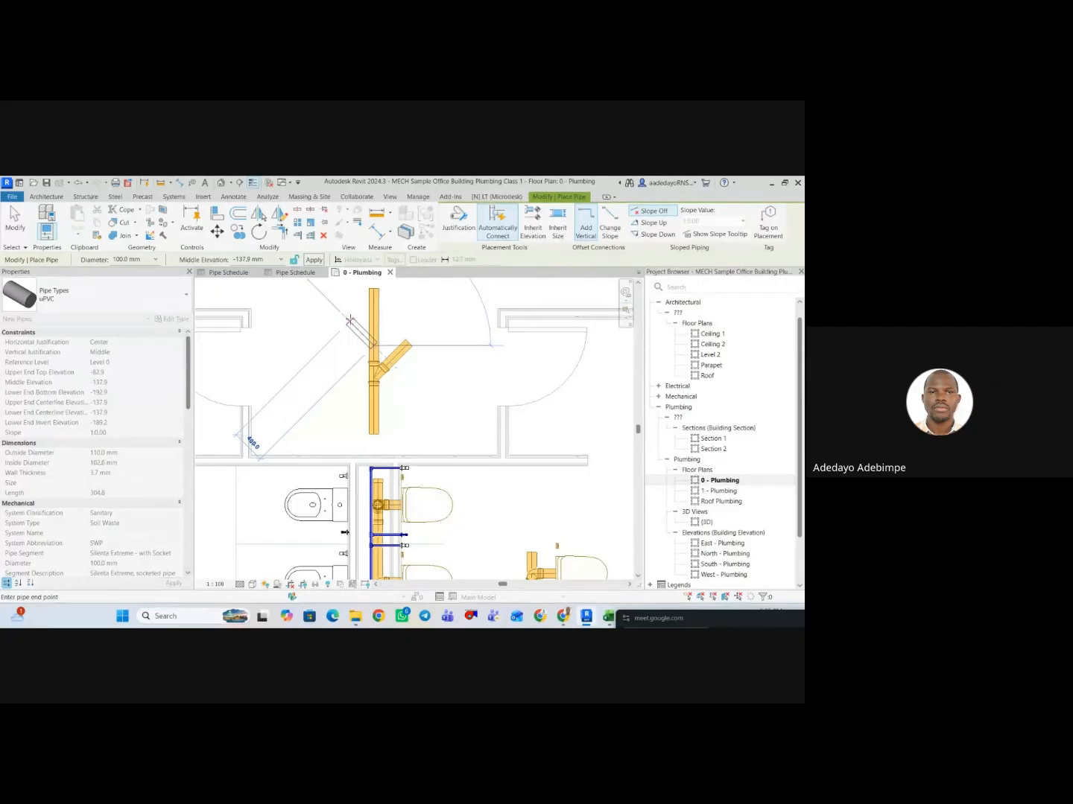
middle_click_drag(350, 320, 353, 395)
left_click(353, 394)
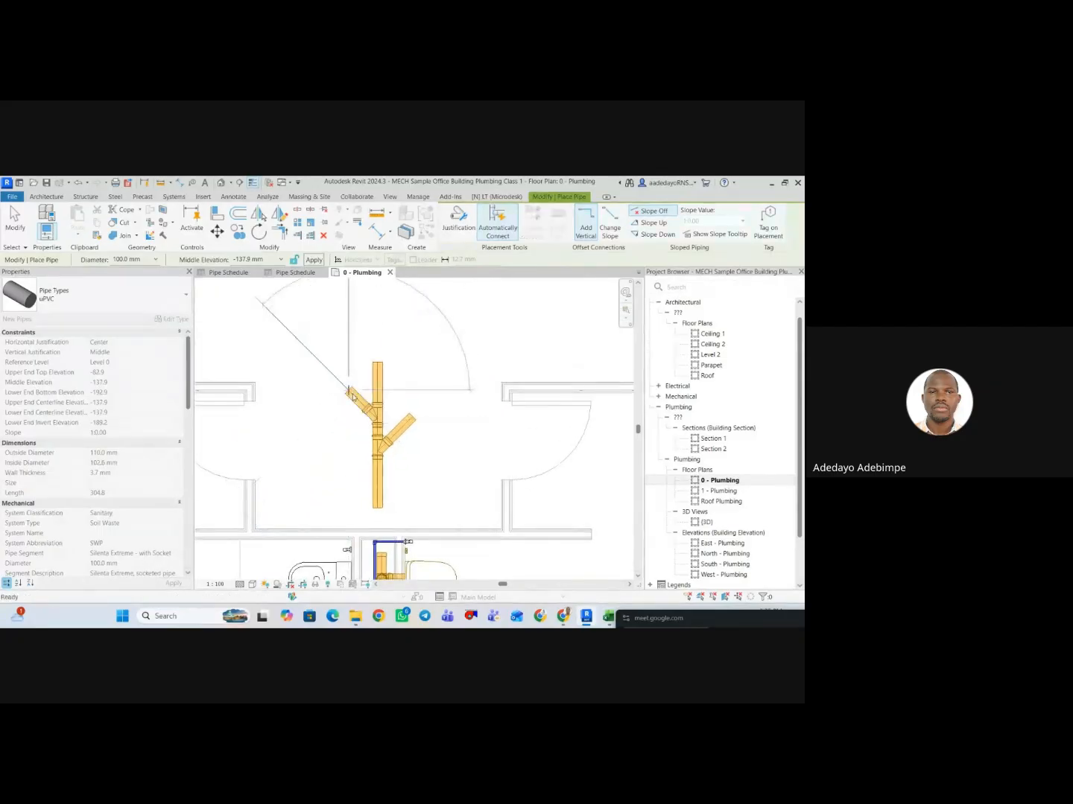
key("Escape")
key("Escape")
Extend the upper-left branch with a short horizontal pipe running left from its open end.
scroll(359, 396, "down", 1)
left_click(359, 399)
right_click(349, 393)
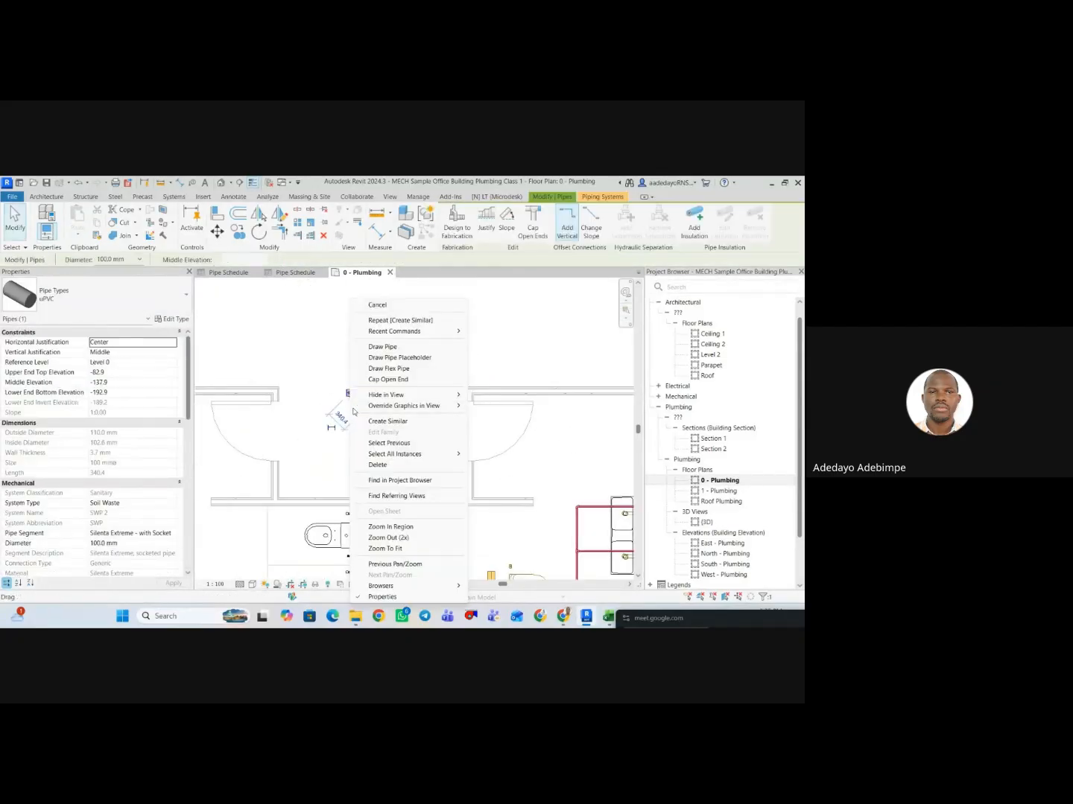
left_click(384, 347)
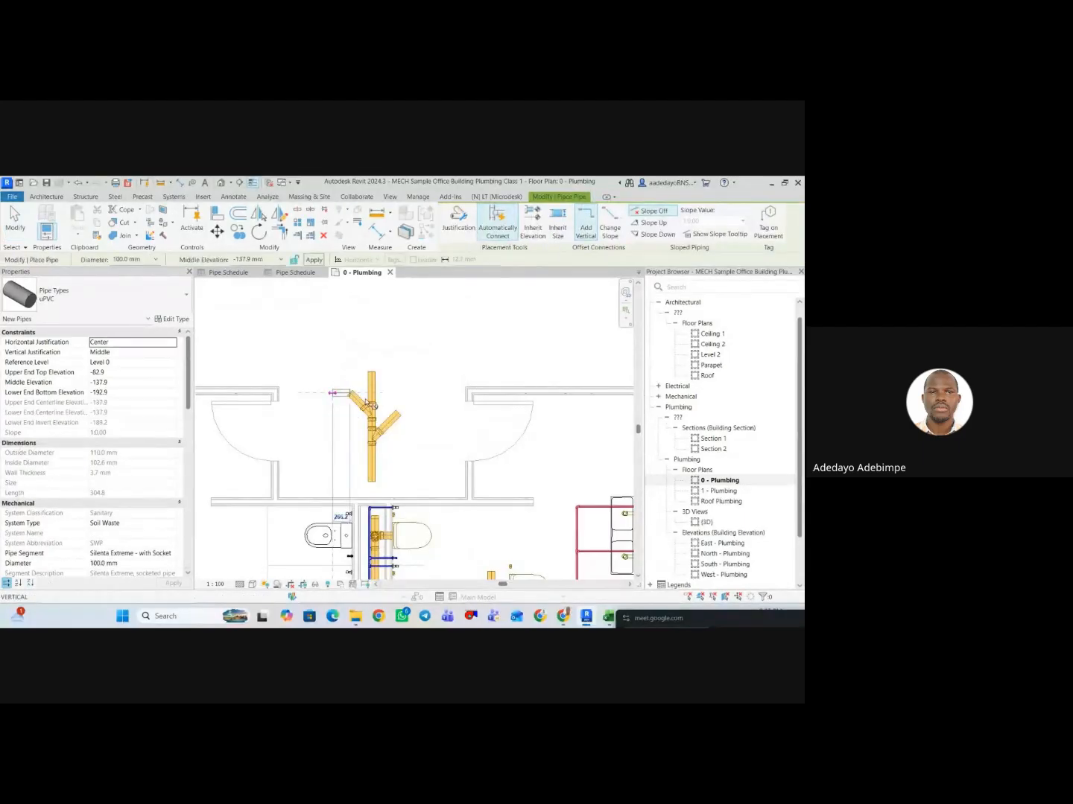
left_click(366, 403)
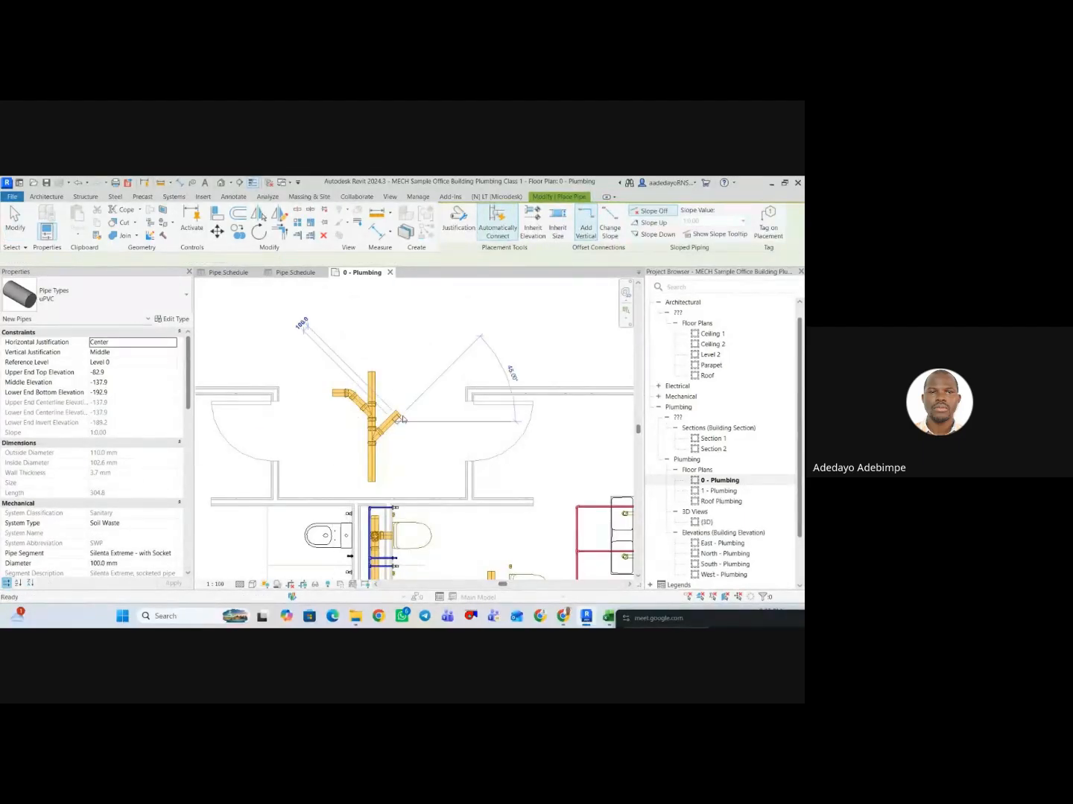
key("Escape")
key("Escape")
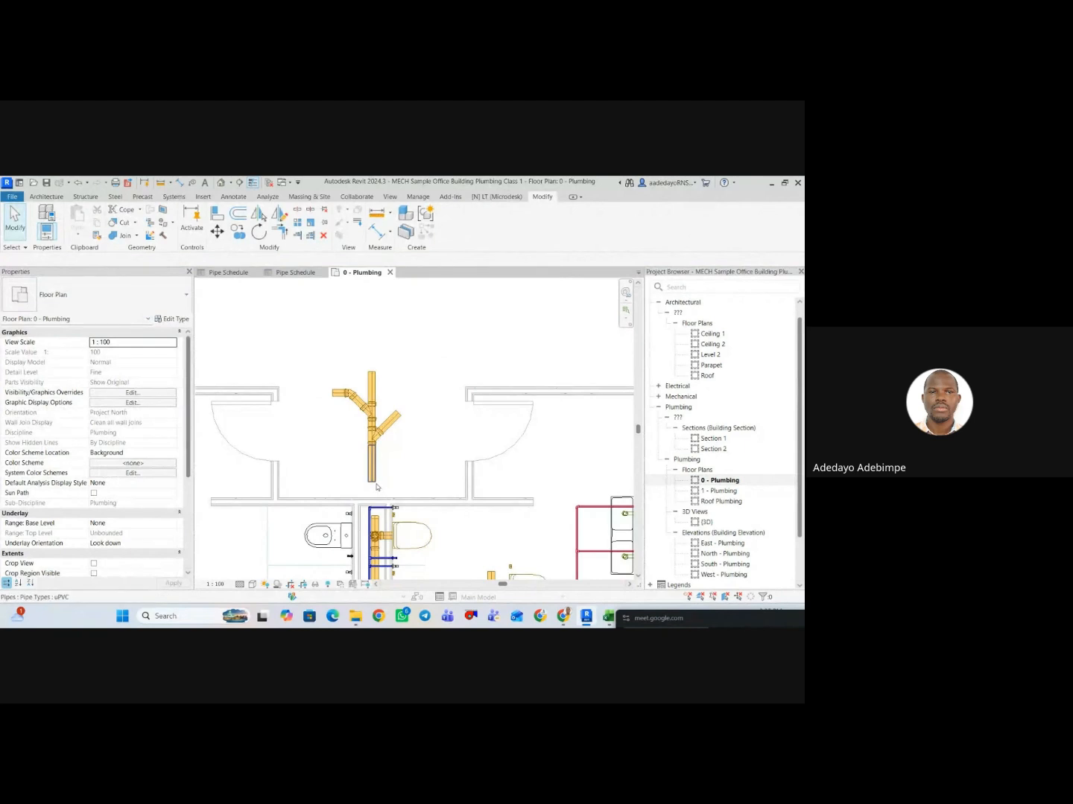
Add a 100 mm uPVC drop from the lower end of the main soil waste pipe to a middle elevation of -1000 mm.
left_click(372, 481)
right_click(372, 482)
left_click(408, 227)
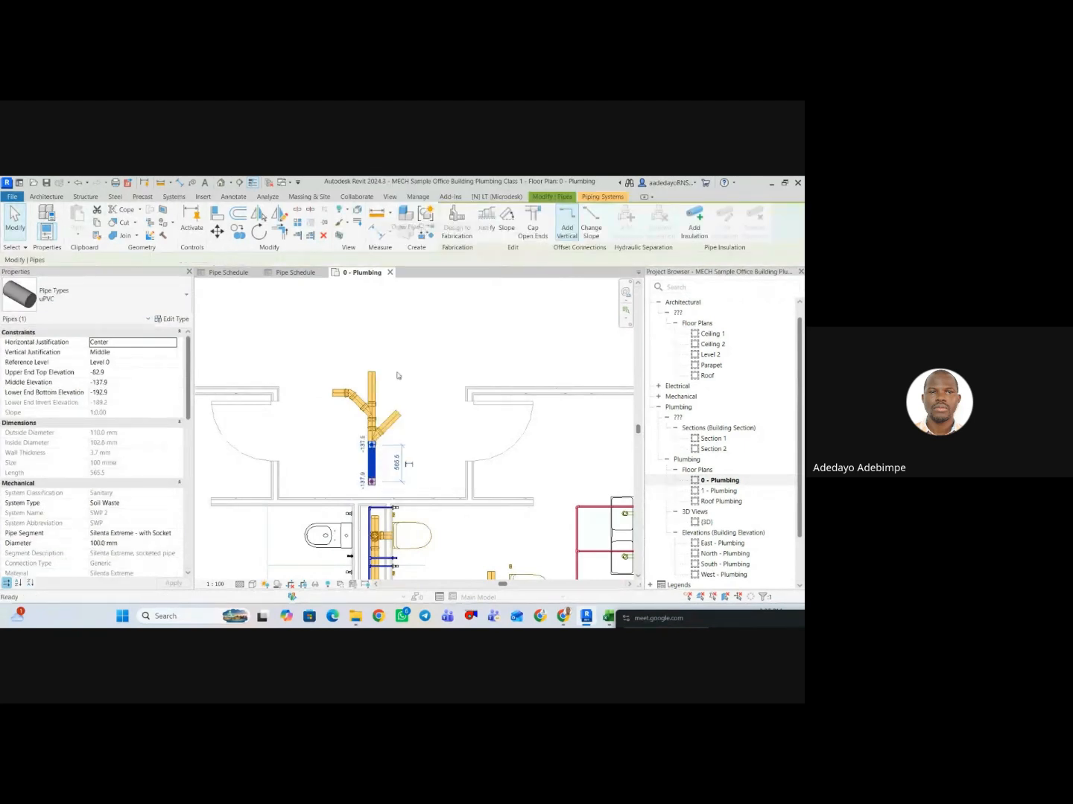
left_click(267, 260)
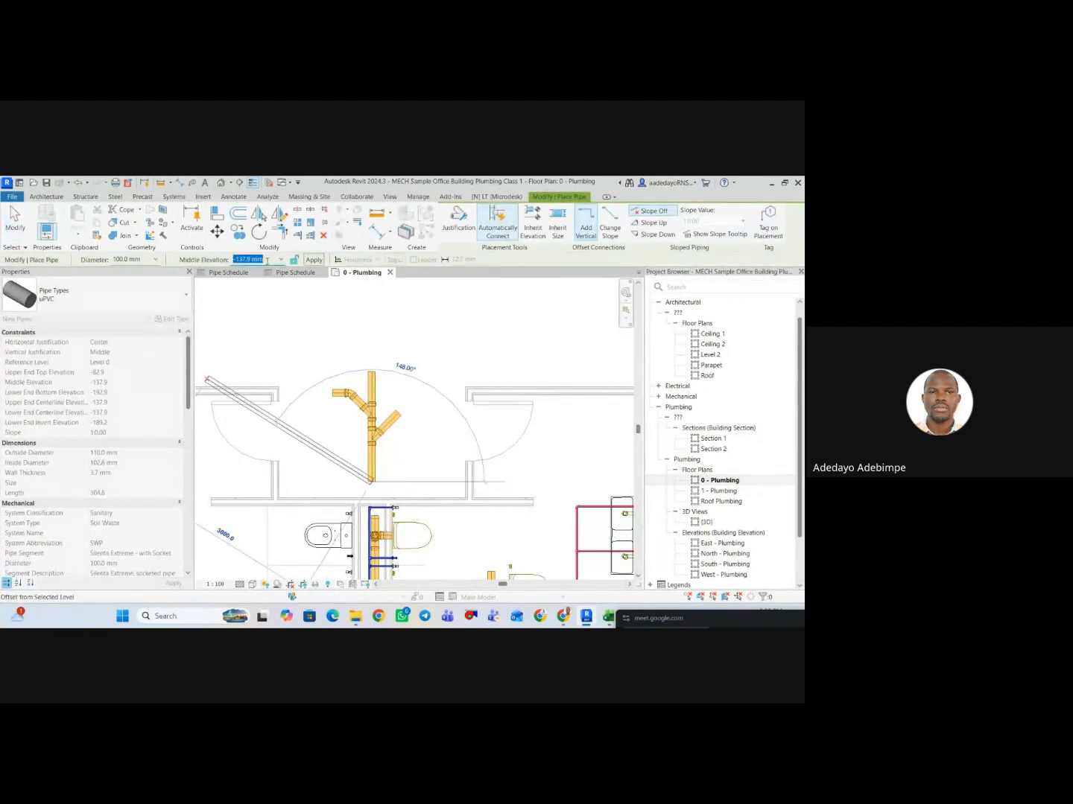
type("-1000")
key("Return")
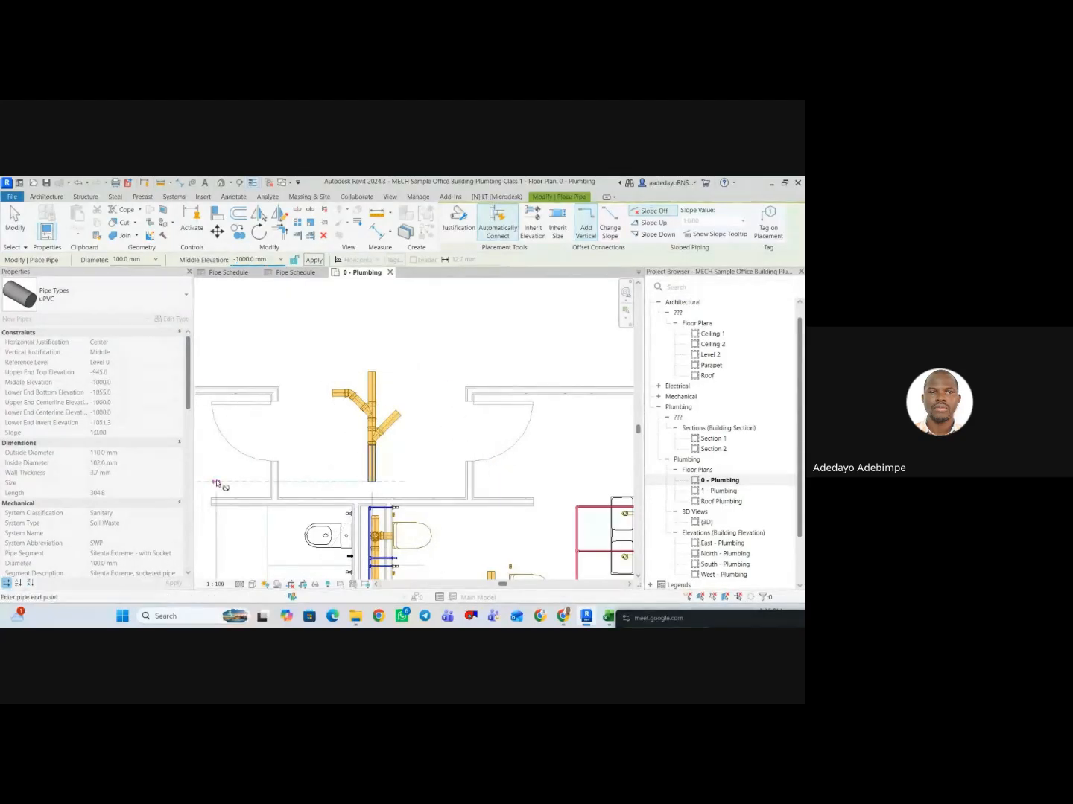
left_click(216, 482)
key("Escape")
key("Escape")
scroll(321, 493, "down", 2)
scroll(357, 430, "up", 3)
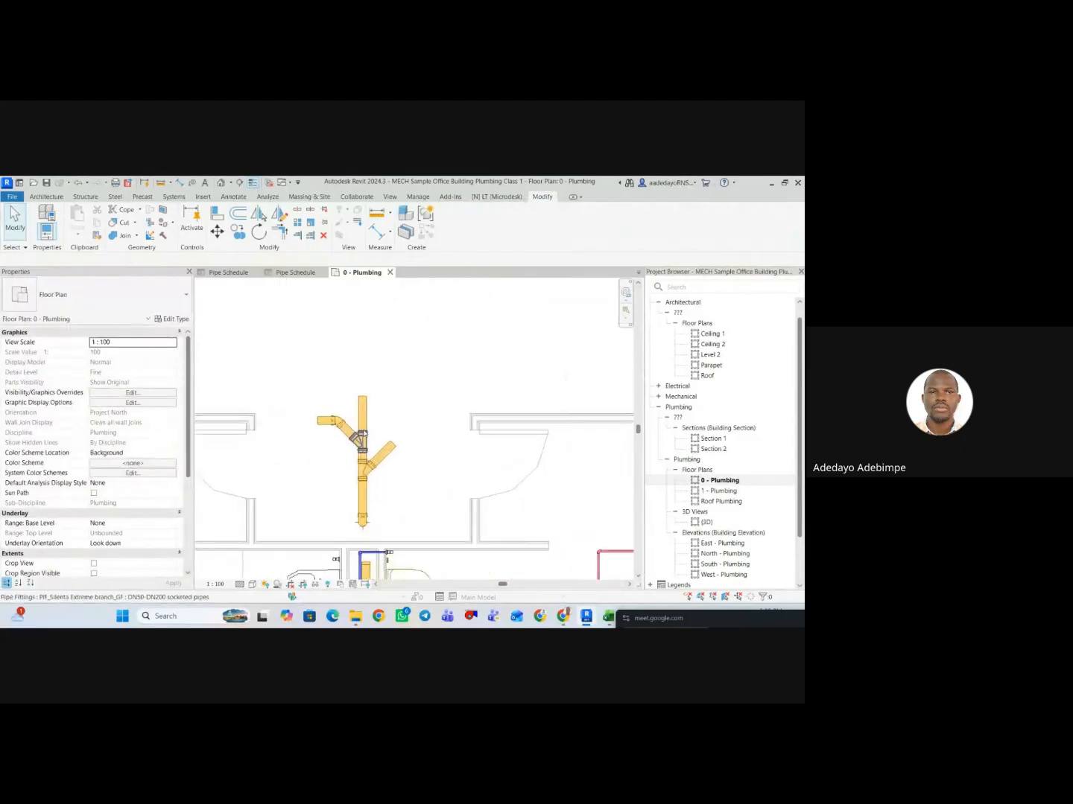
scroll(362, 432, "up", 1)
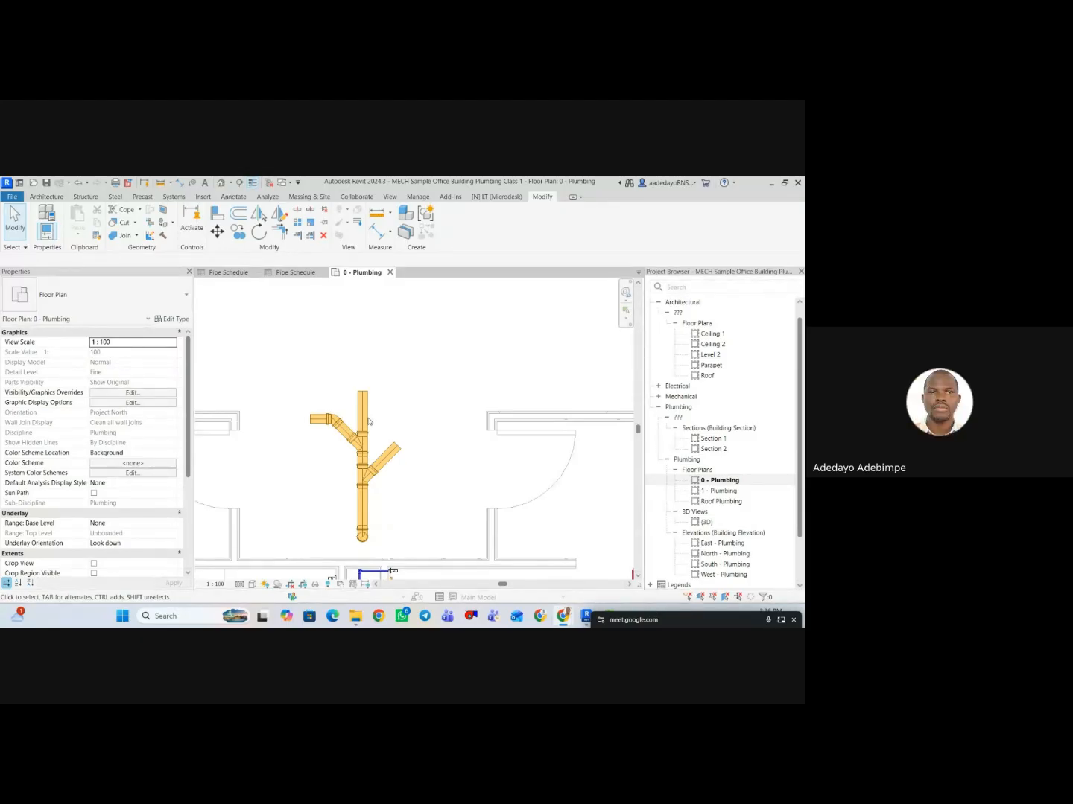
Dismiss the attention notice in the floating Google Meet window and move the window back clear of the floor plan.
left_click_drag(672, 625, 544, 316)
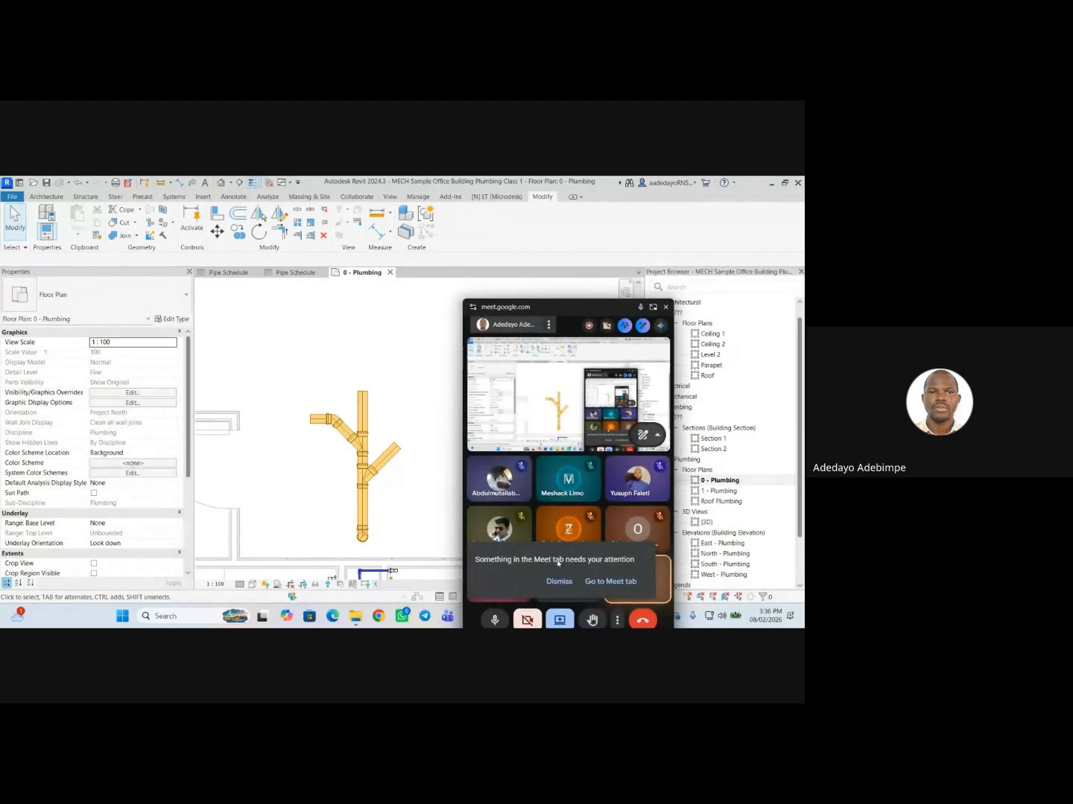
left_click(561, 583)
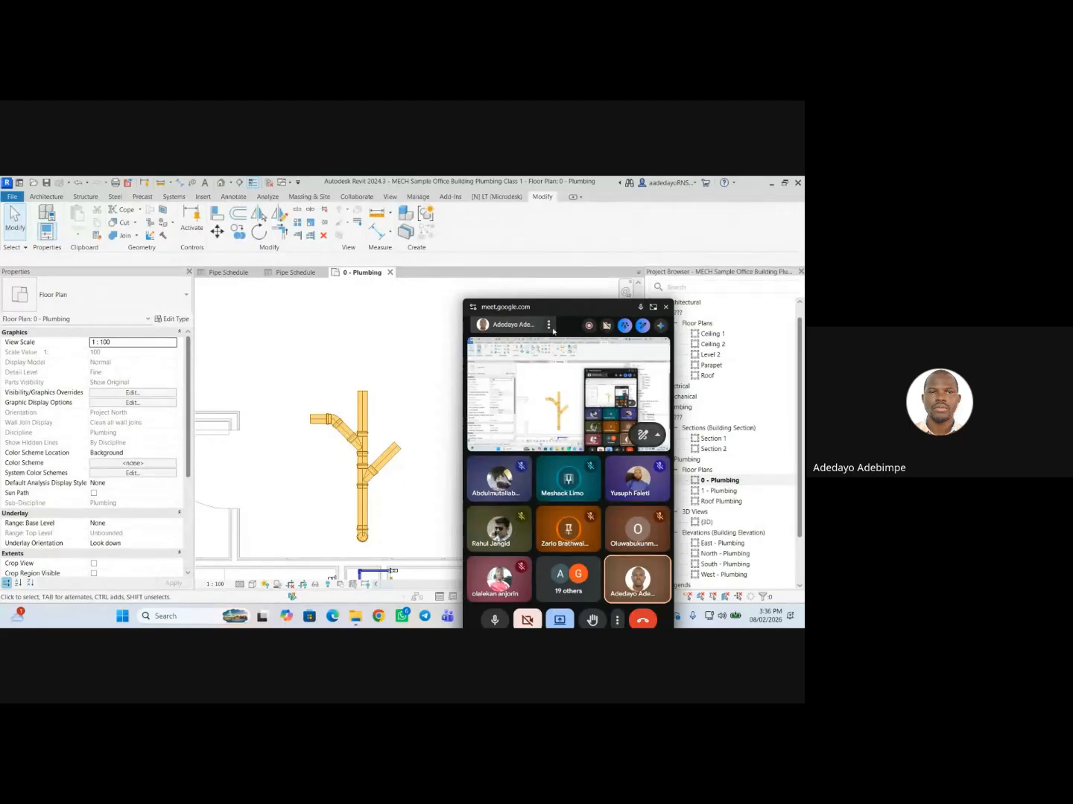
left_click_drag(565, 313, 589, 263)
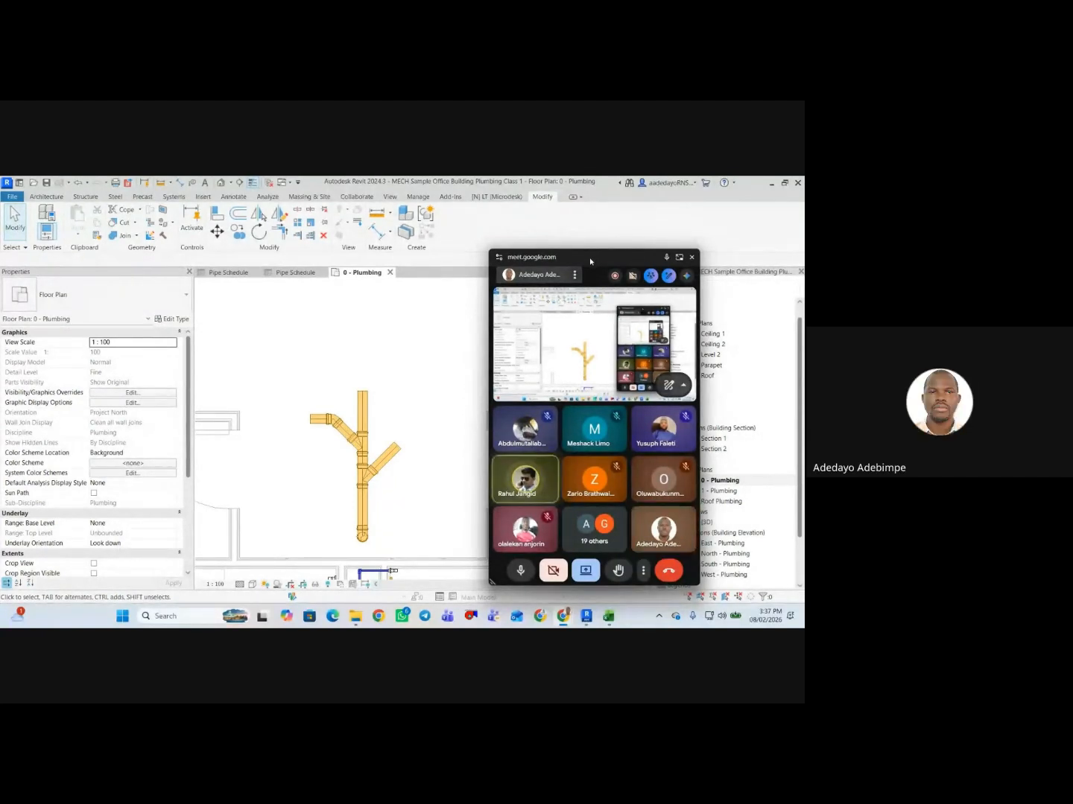
left_click_drag(590, 259, 678, 614)
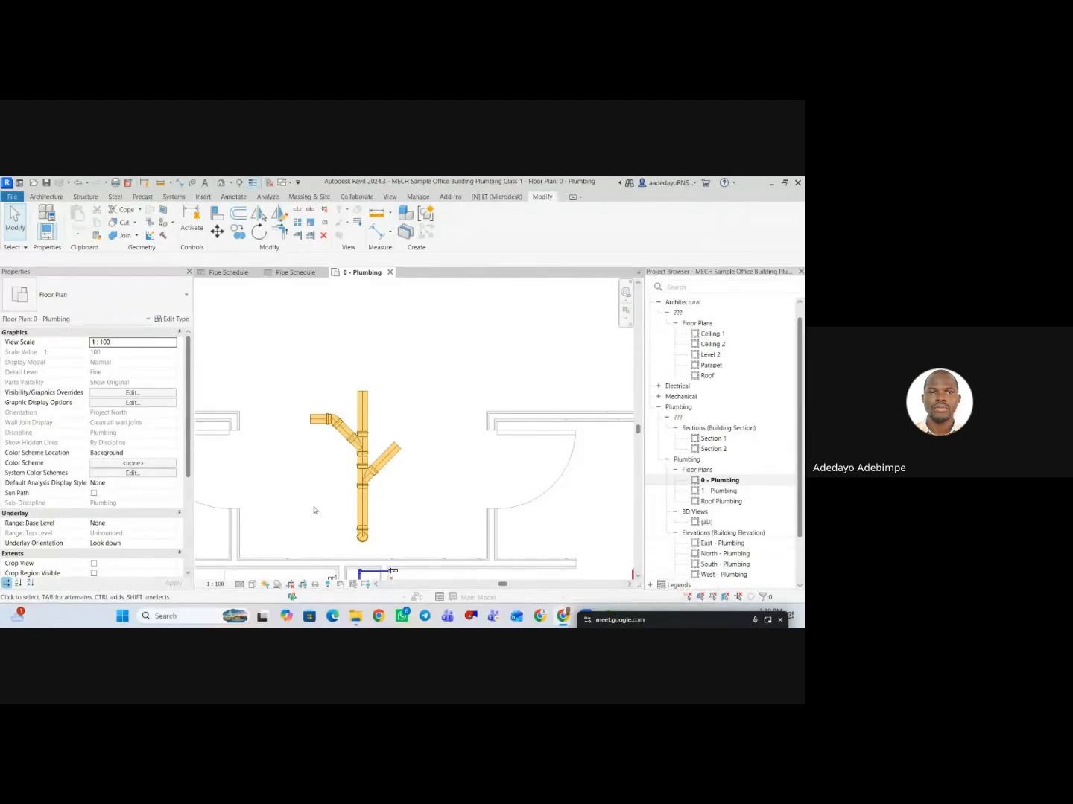
Go from the toilet area of the floor plan to the Pipe Schedule of the MECH Sample Office Building Plumbing model.
scroll(434, 401, "down", 2)
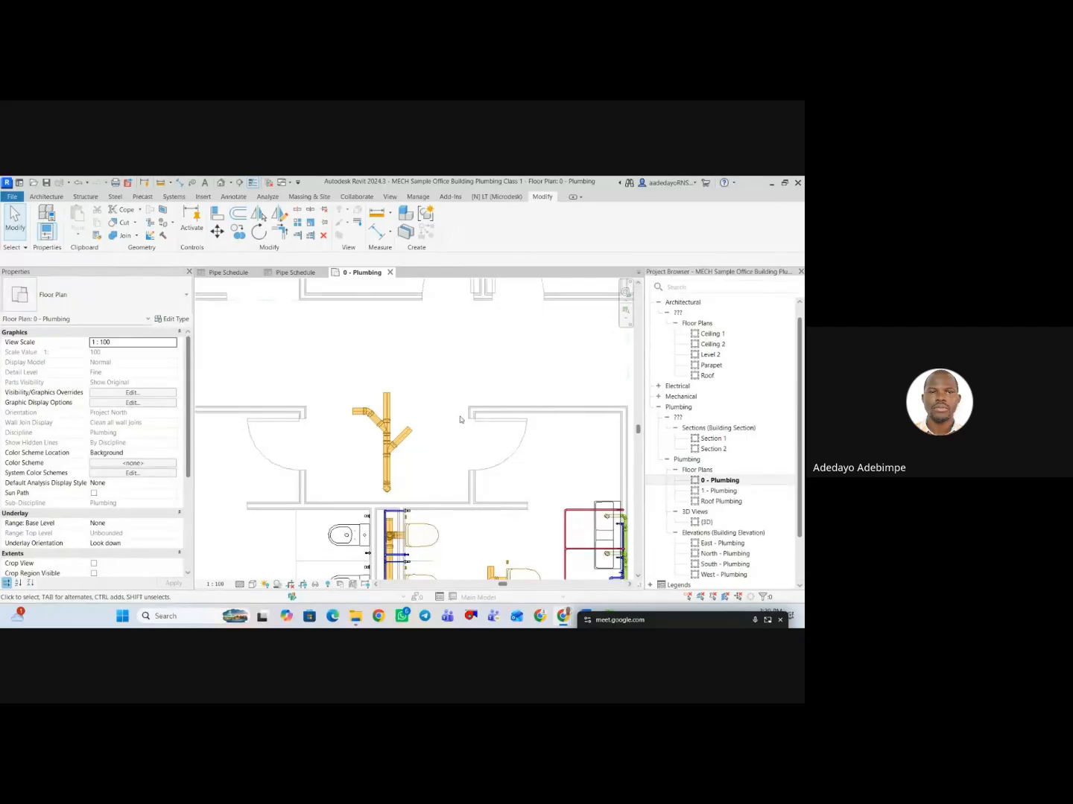
scroll(447, 414, "down", 3)
middle_click_drag(447, 444, 383, 371)
scroll(400, 395, "down", 2)
scroll(402, 474, "up", 2)
scroll(401, 473, "up", 1)
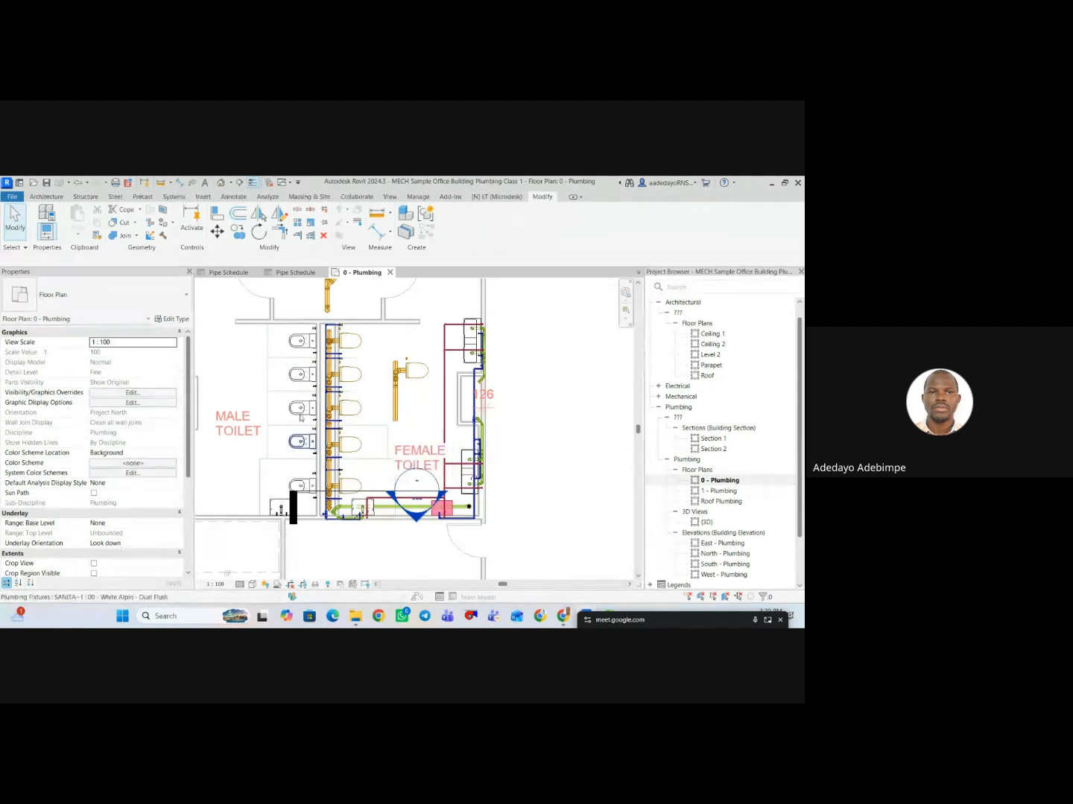
left_click(288, 273)
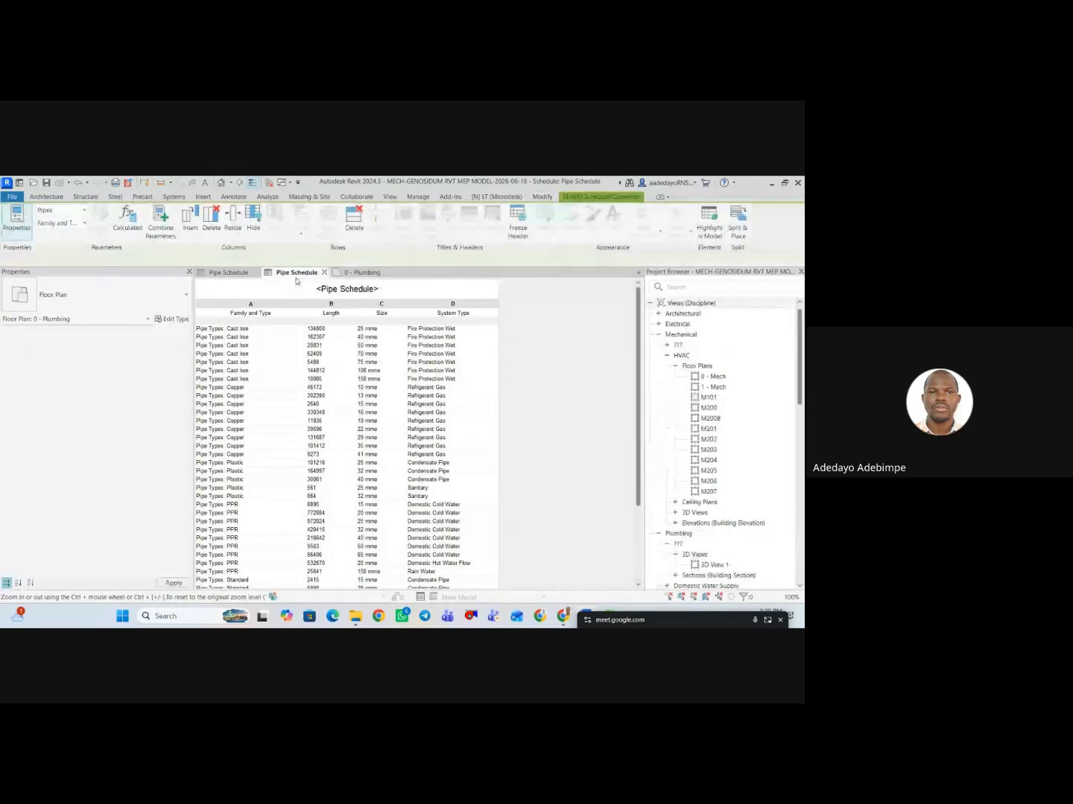
left_click(235, 274)
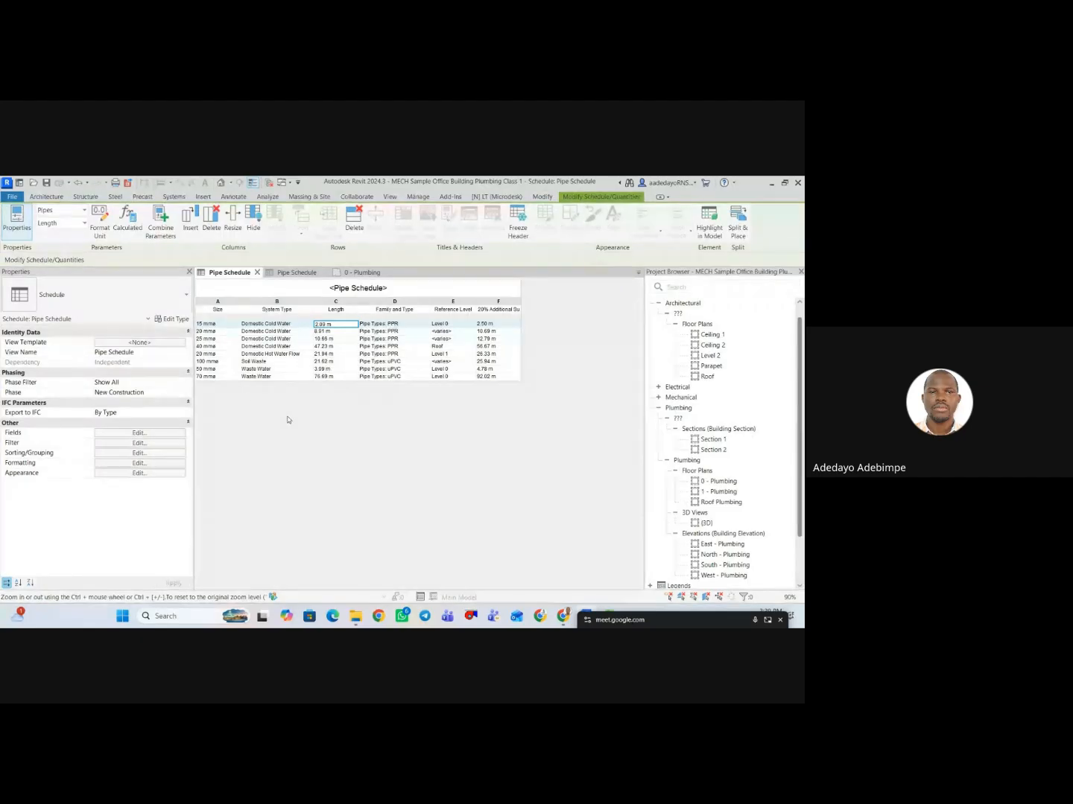
Filter the pipe schedule so that Family and Type equals Pipe Types: PPR.
left_click(149, 446)
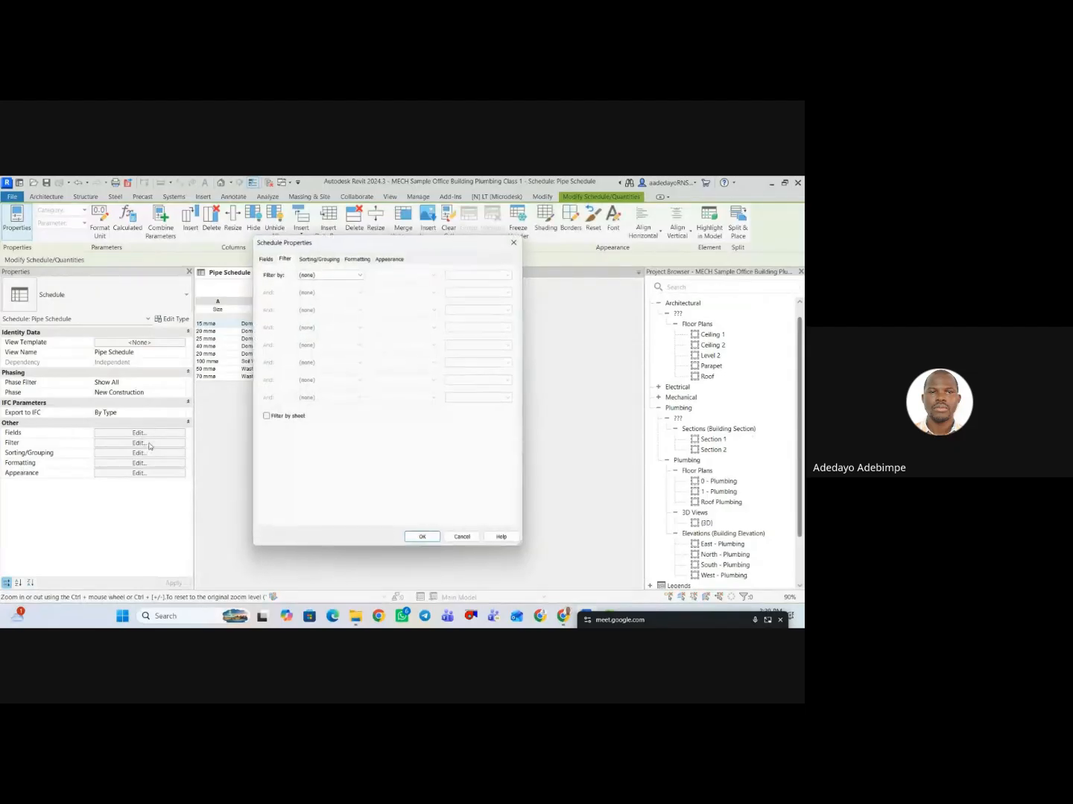
left_click(326, 275)
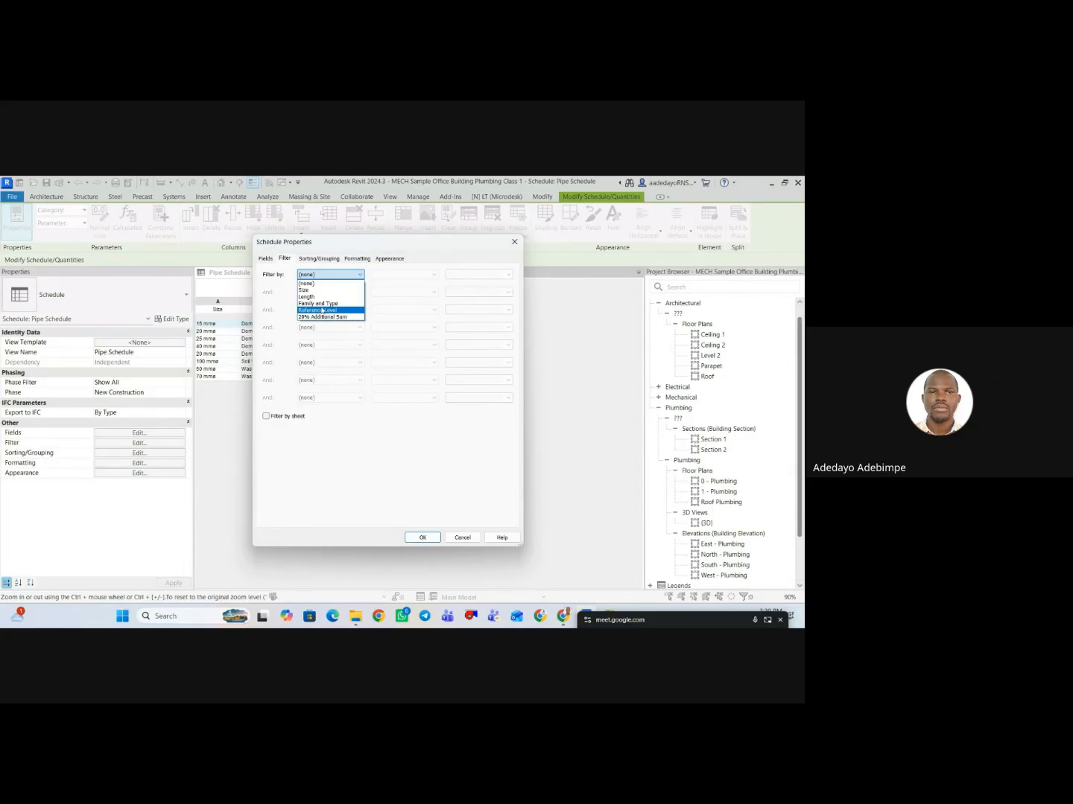
left_click(328, 303)
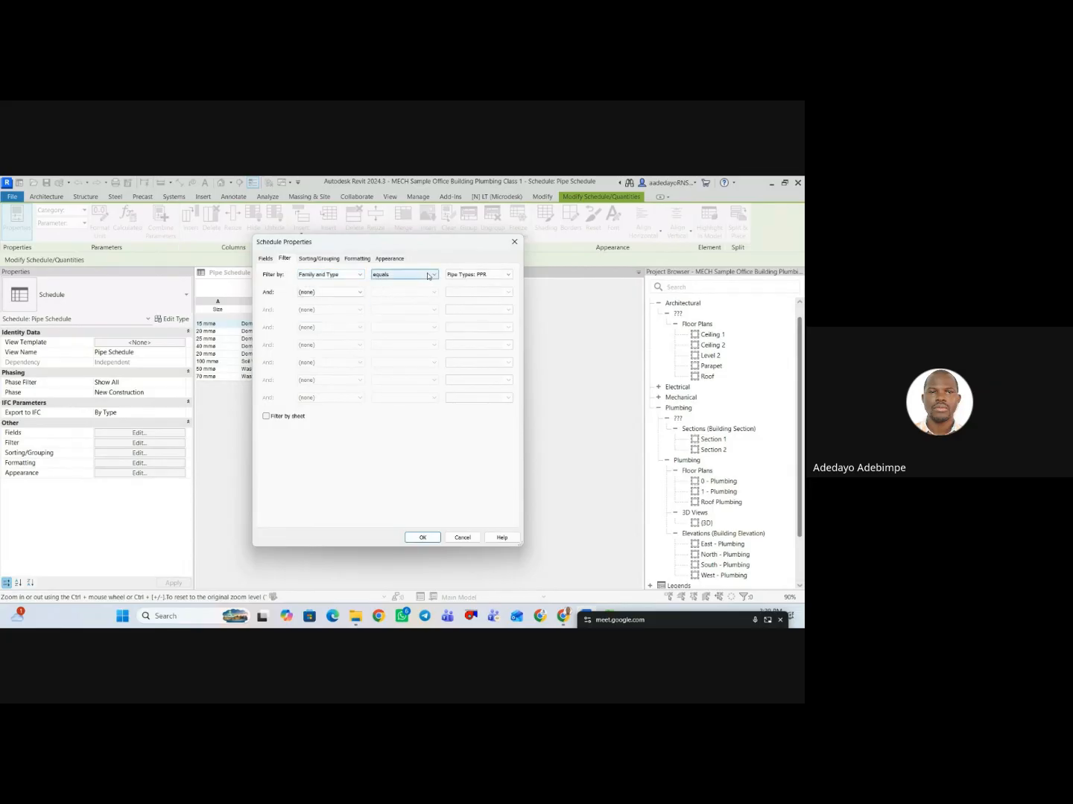
left_click(475, 277)
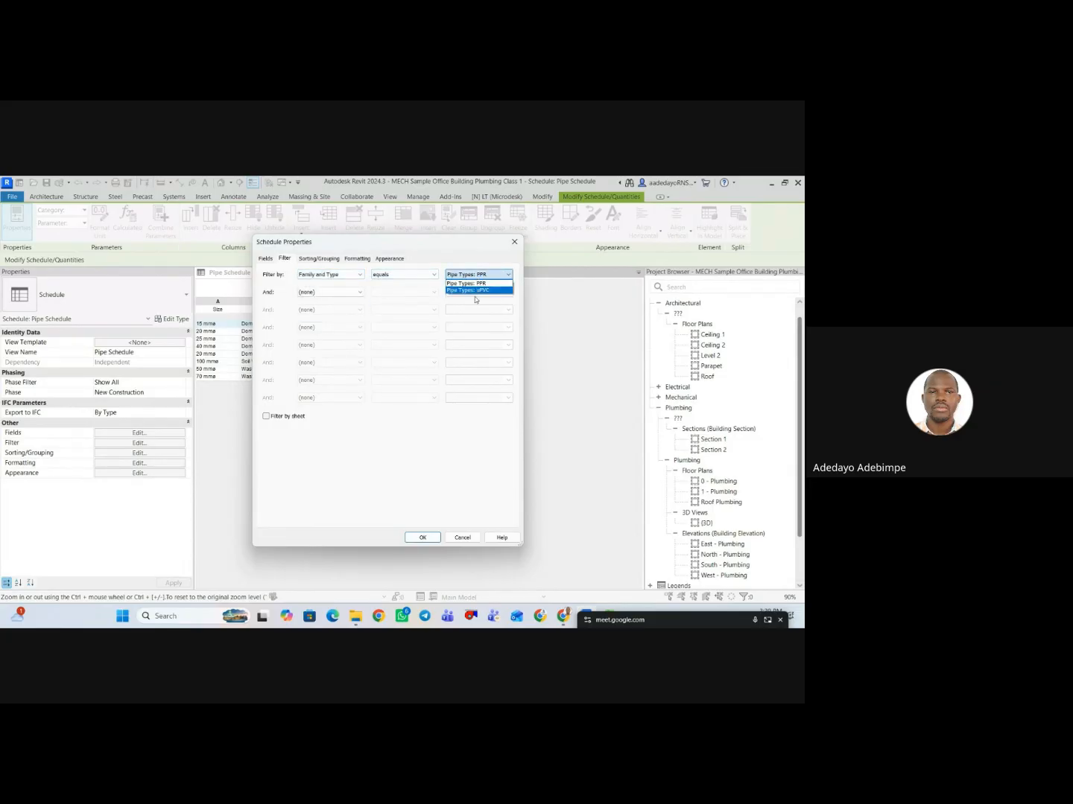
left_click(425, 540)
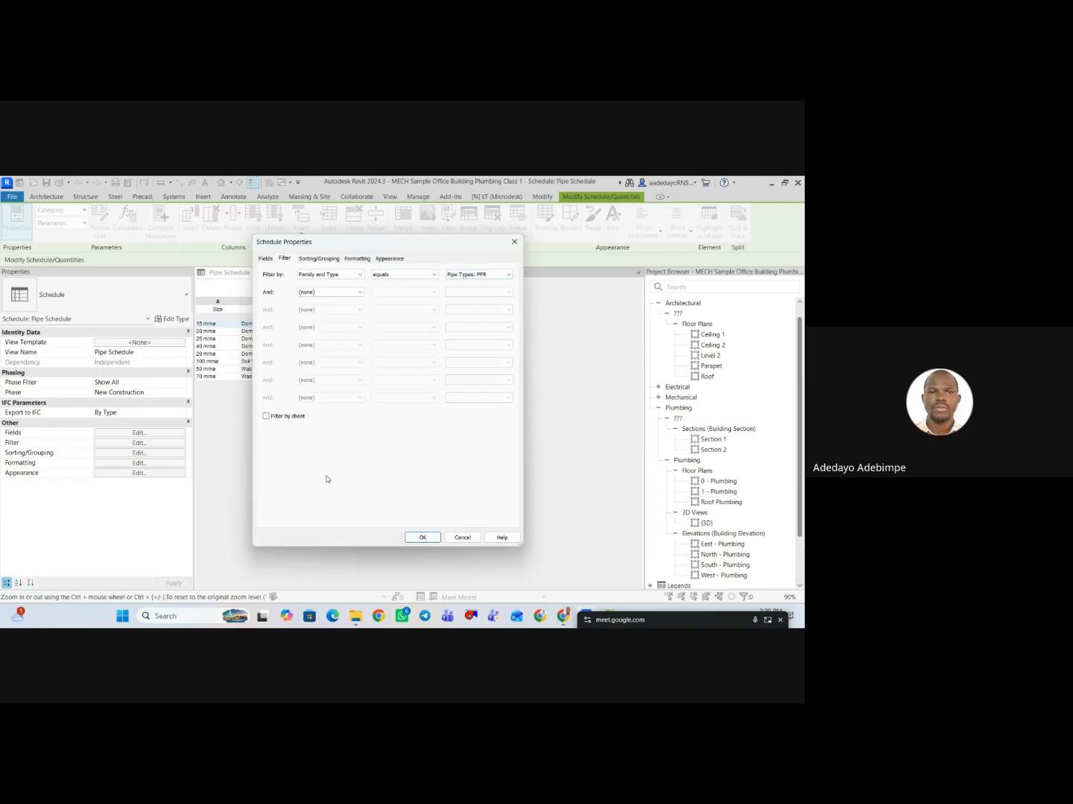
left_click(420, 540)
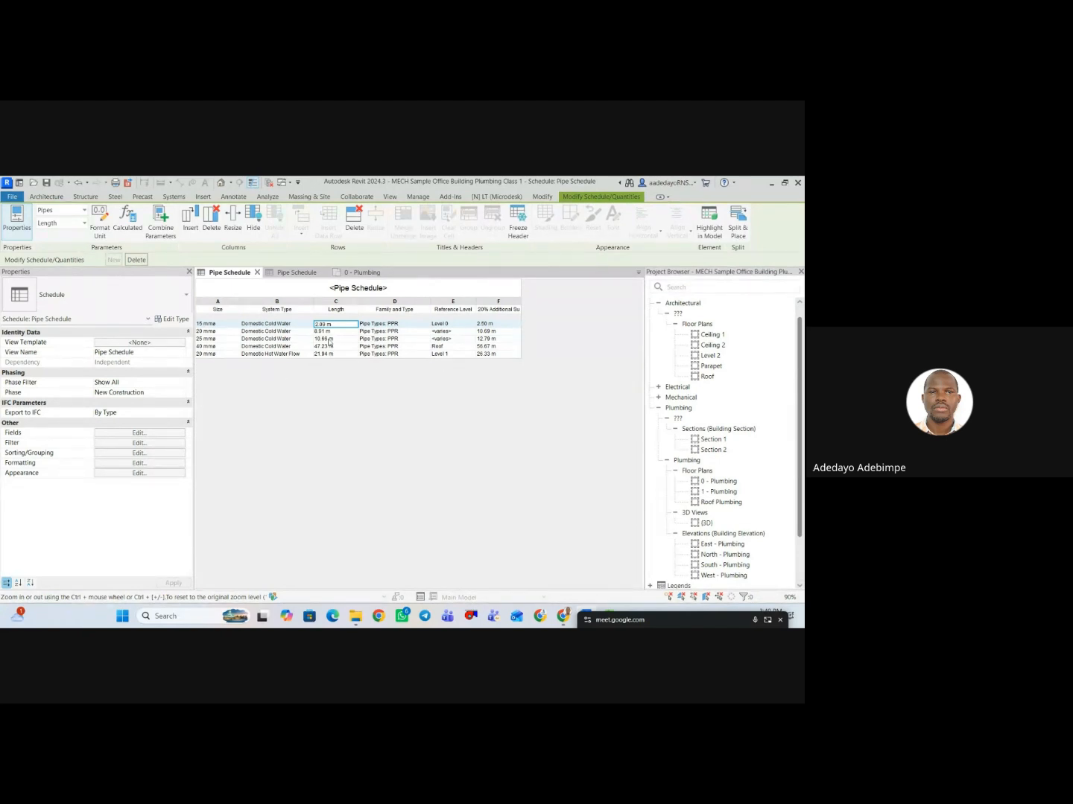
left_click(141, 453)
left_click(284, 259)
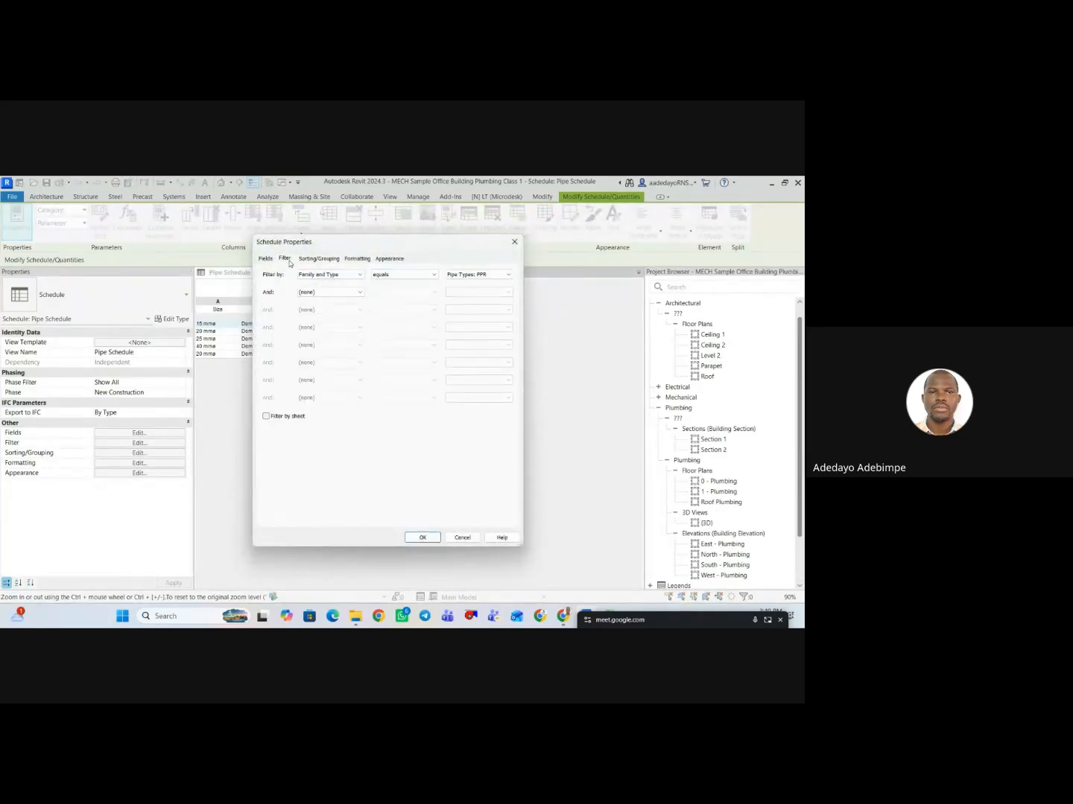
left_click(328, 274)
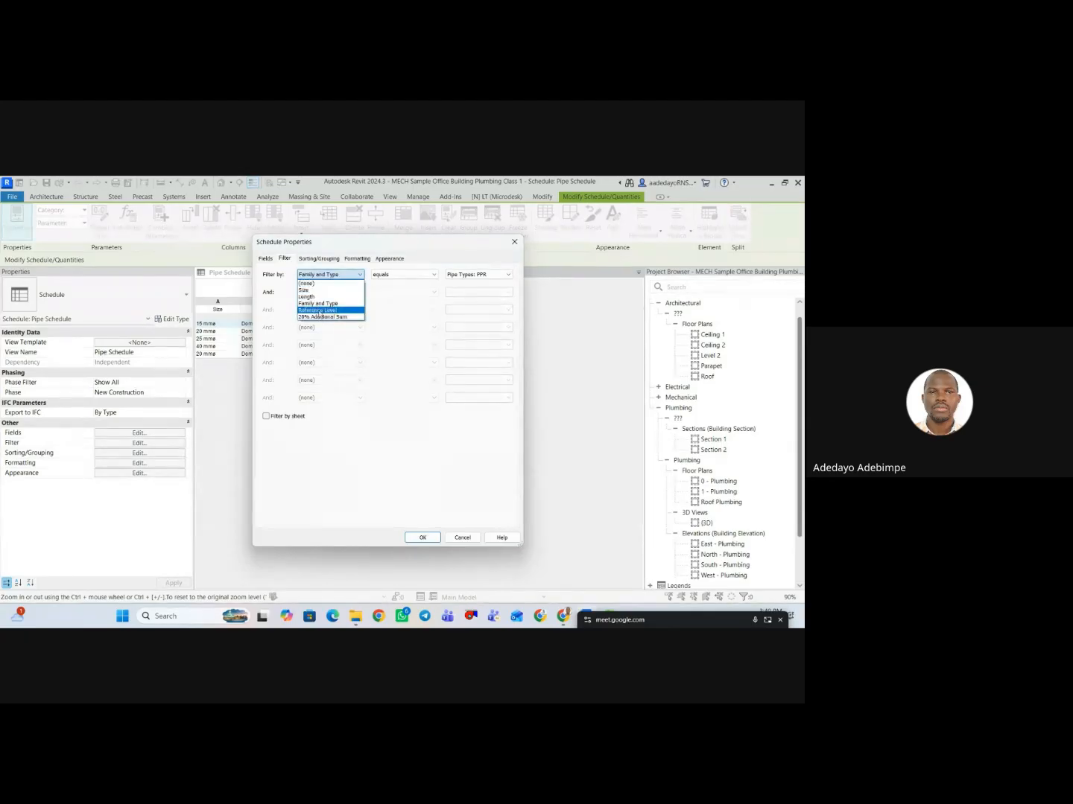
left_click(514, 245)
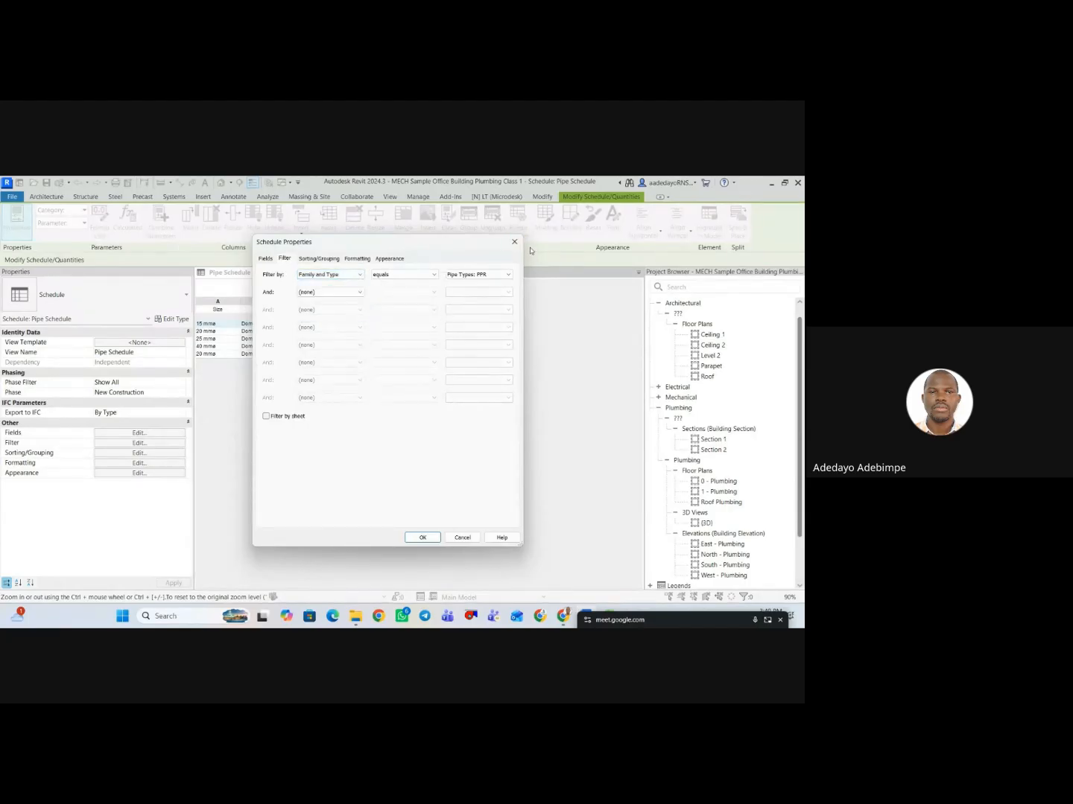
left_click(513, 244)
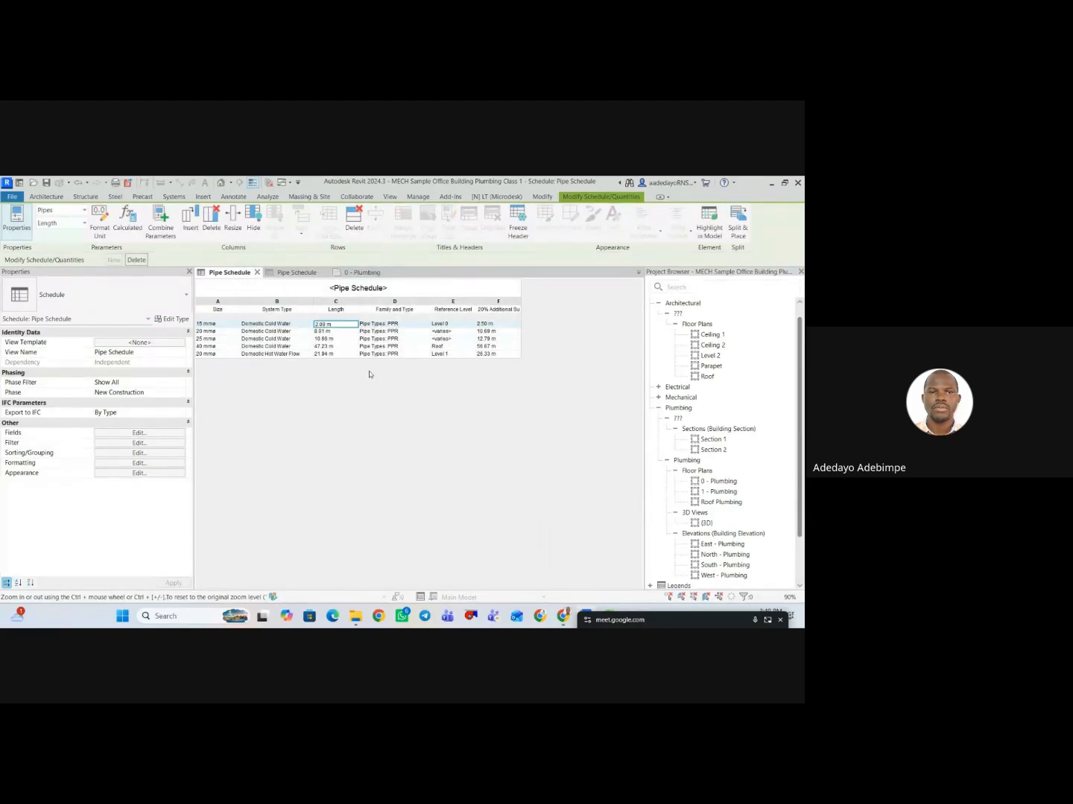
Add a footer to the System Type grouping level of the pipe schedule.
left_click(125, 444)
left_click(319, 258)
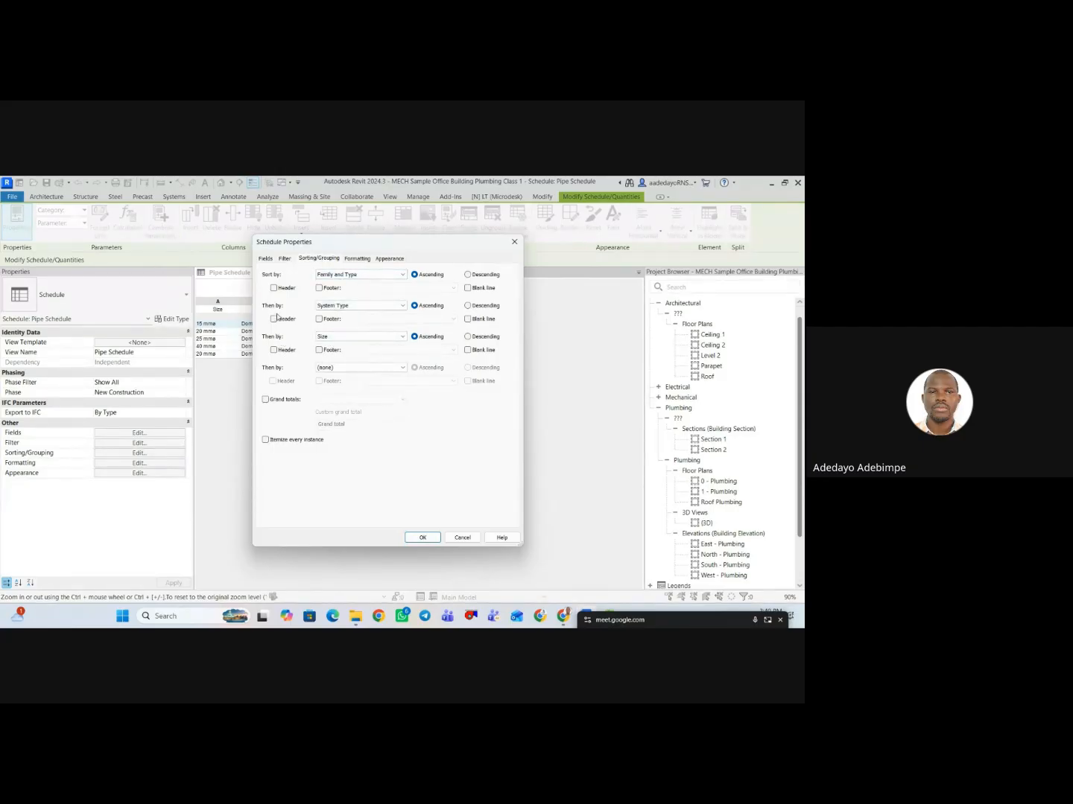
left_click(318, 319)
left_click(422, 538)
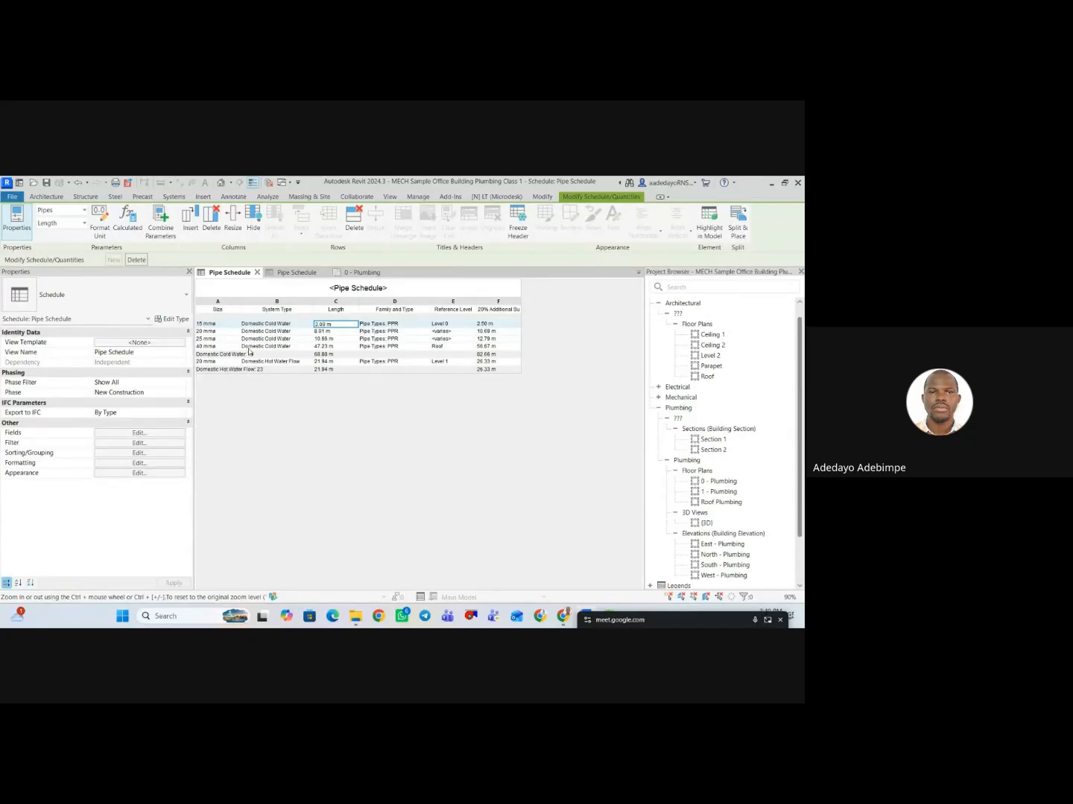
Remove the Family and Type filter from the pipe schedule by setting its filter field to (none).
left_click(139, 452)
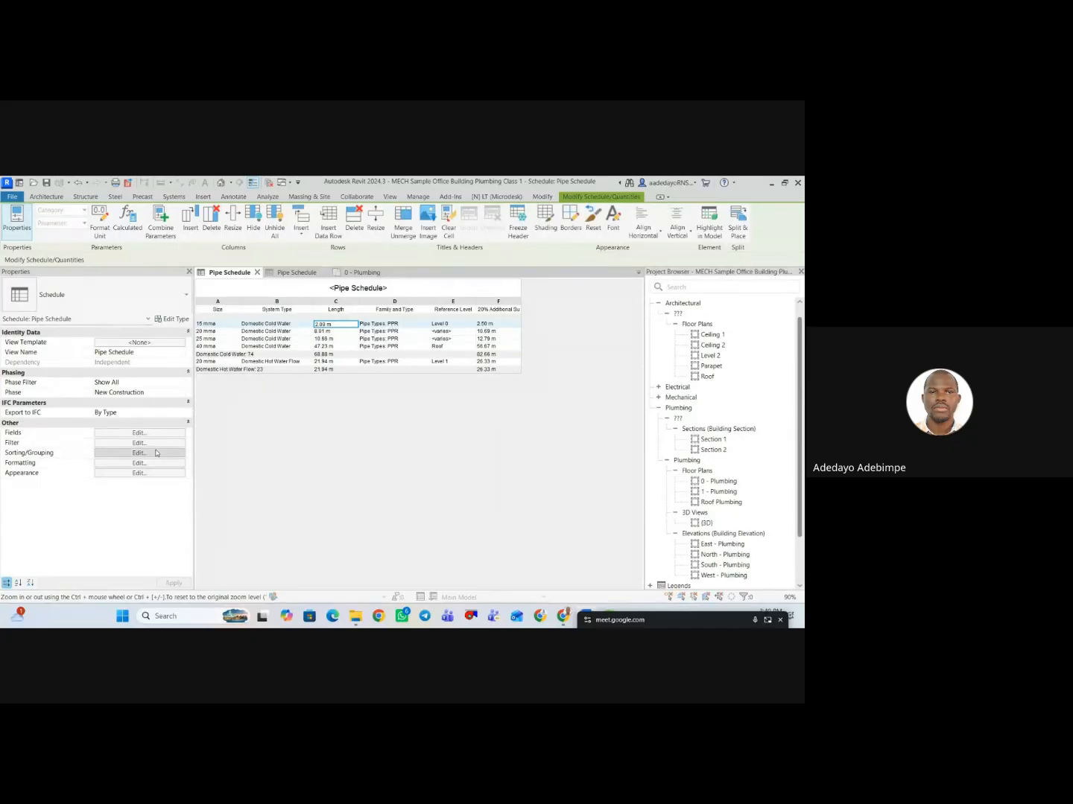
left_click(284, 258)
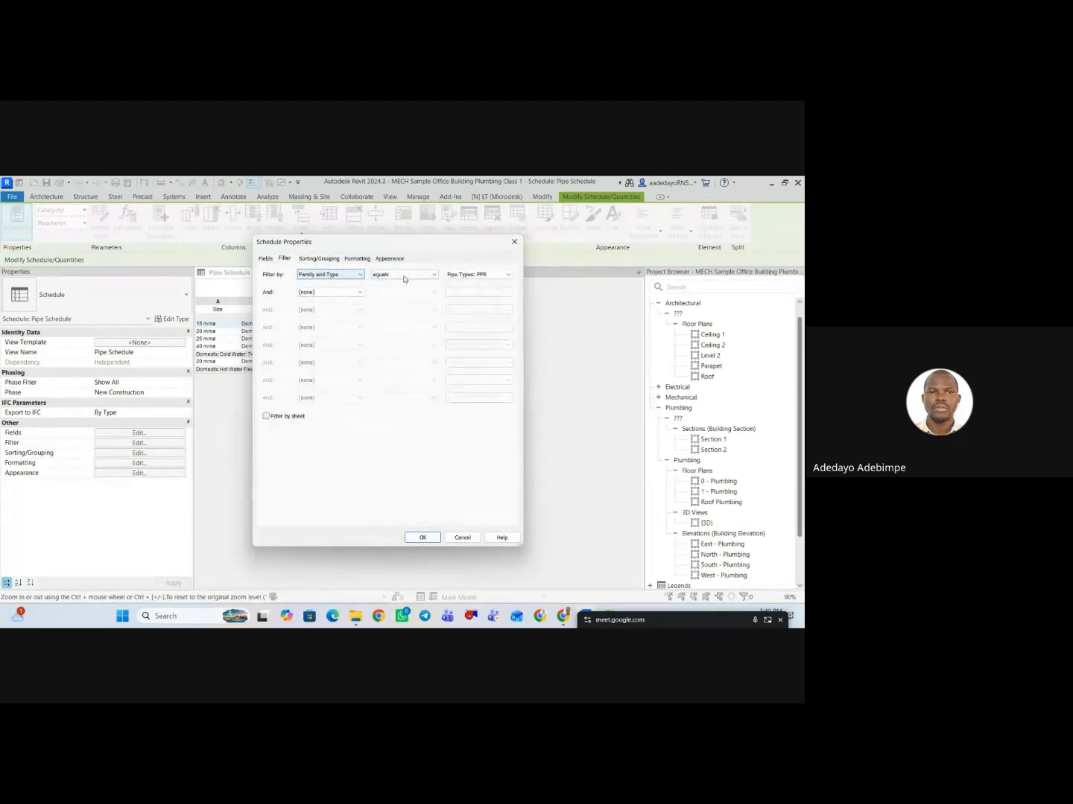
left_click(431, 275)
left_click(342, 278)
left_click(351, 275)
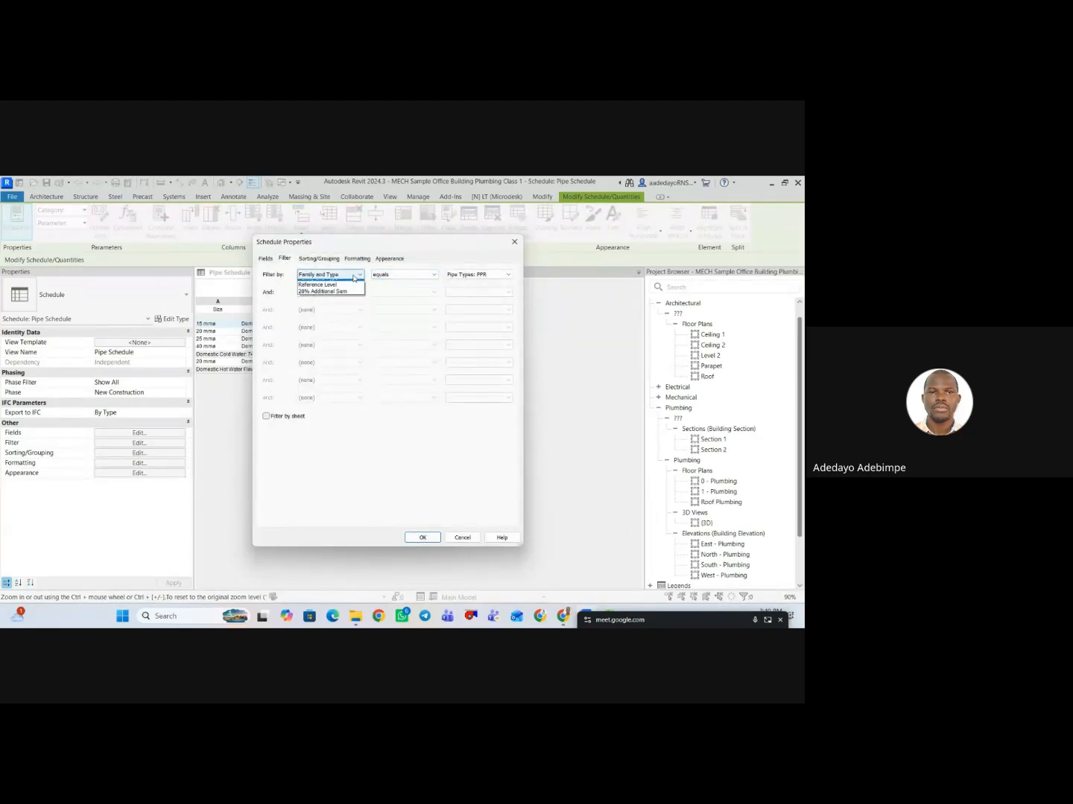
left_click(328, 289)
left_click(335, 278)
left_click(333, 299)
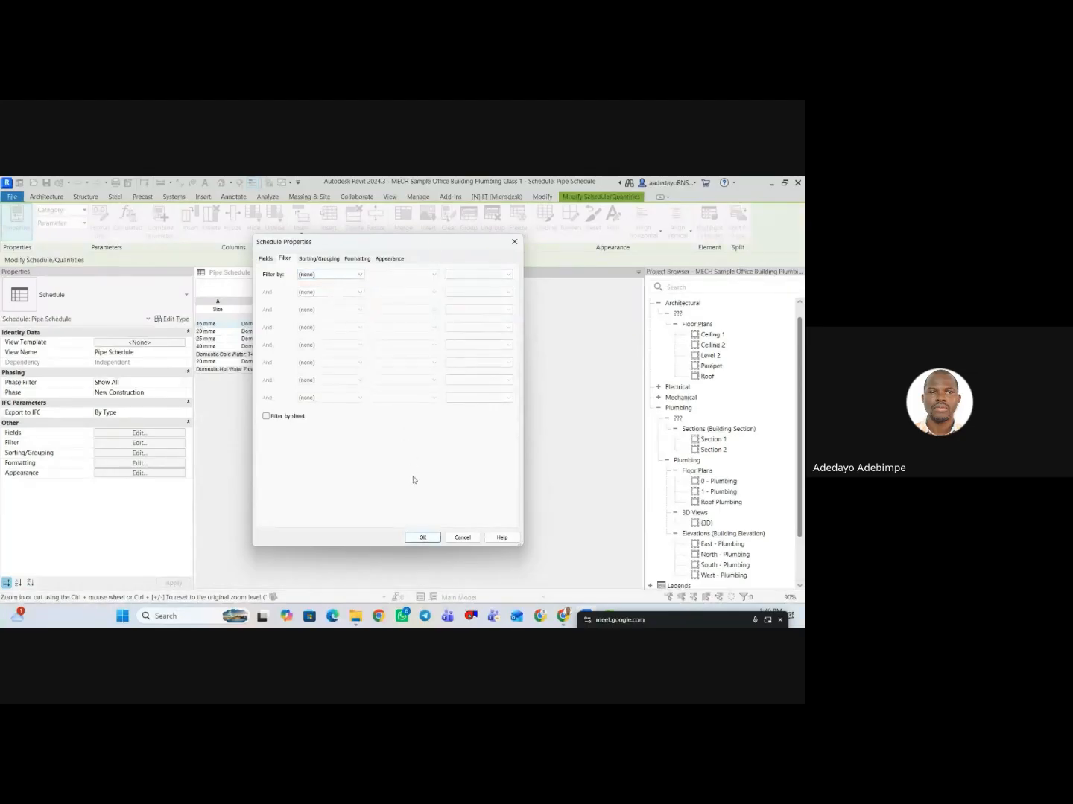
left_click(422, 537)
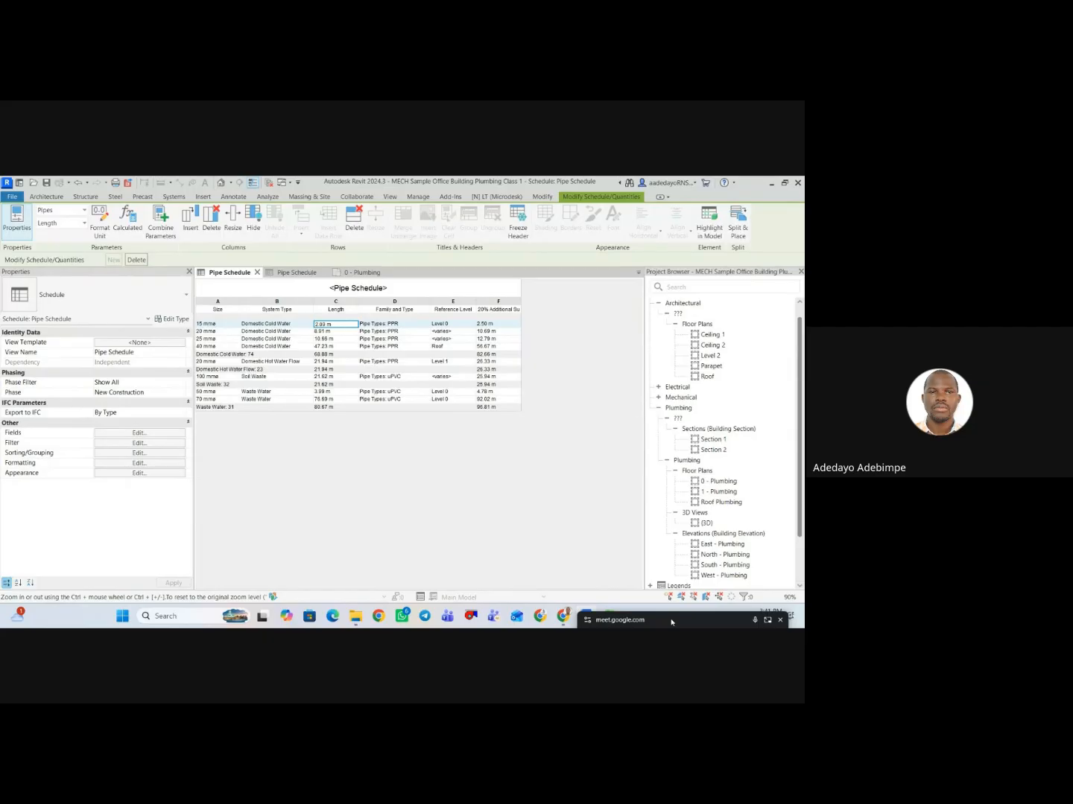
Switch to the Google Meet call in the browser from its floating window.
left_click_drag(673, 624, 677, 625)
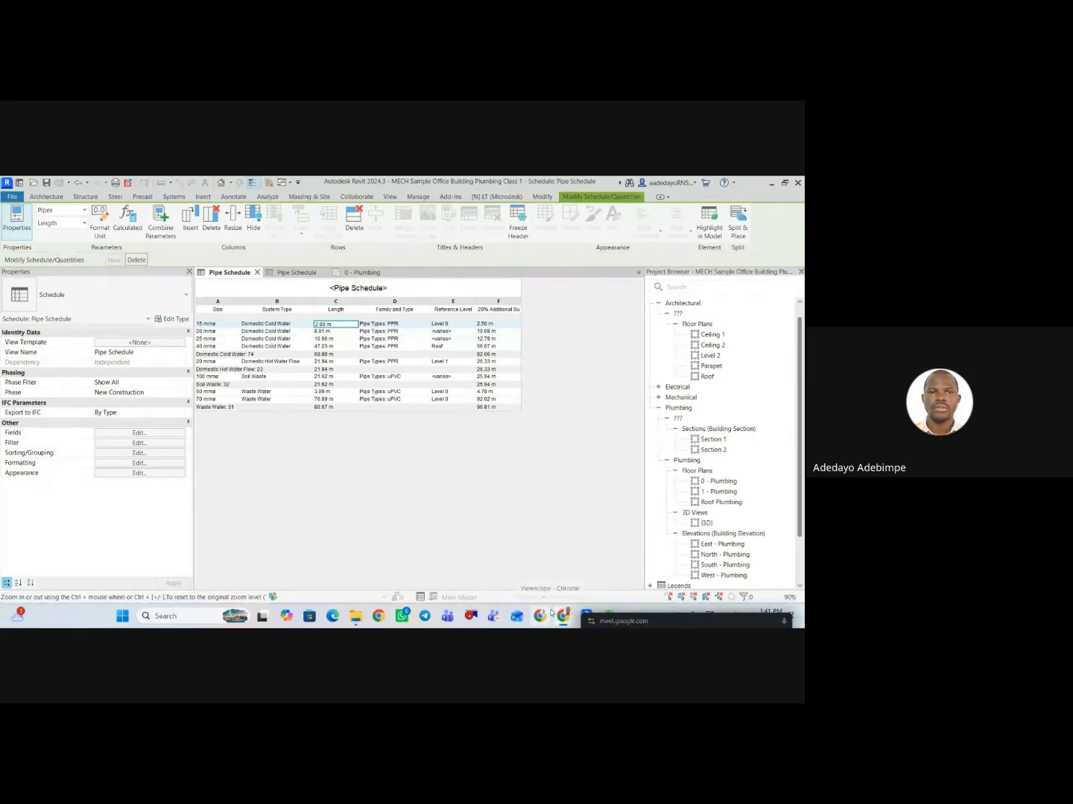
mouse_move(552, 614)
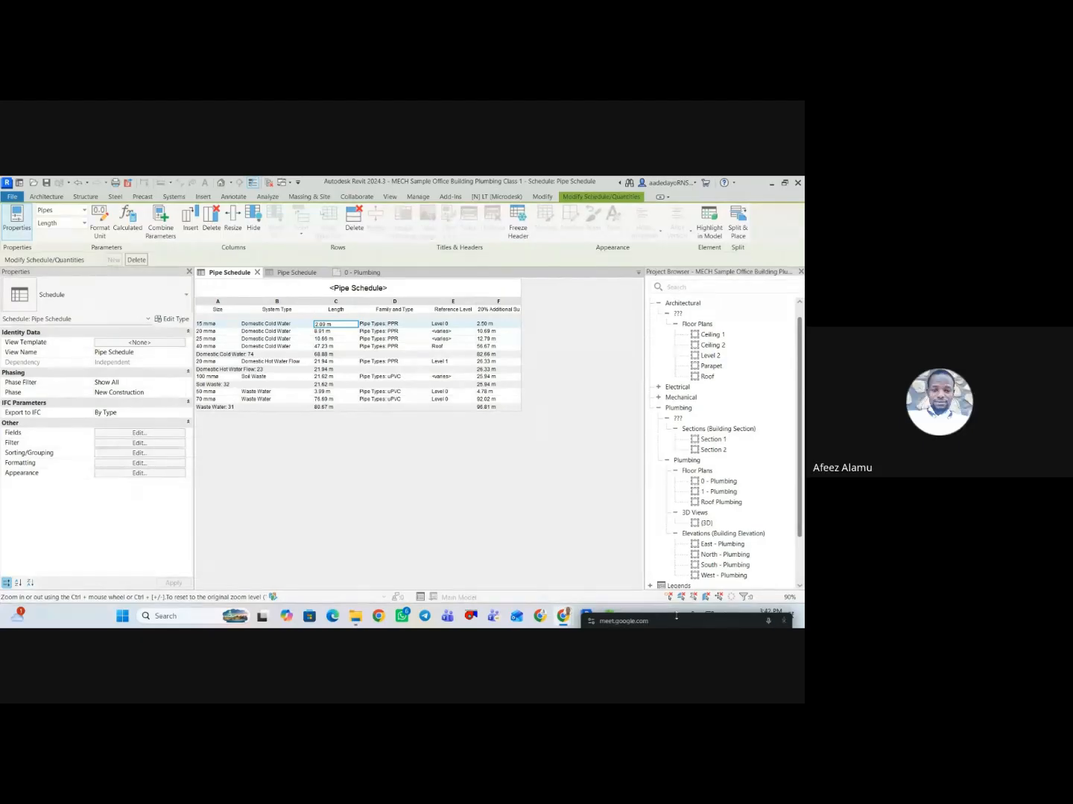
left_click(771, 621)
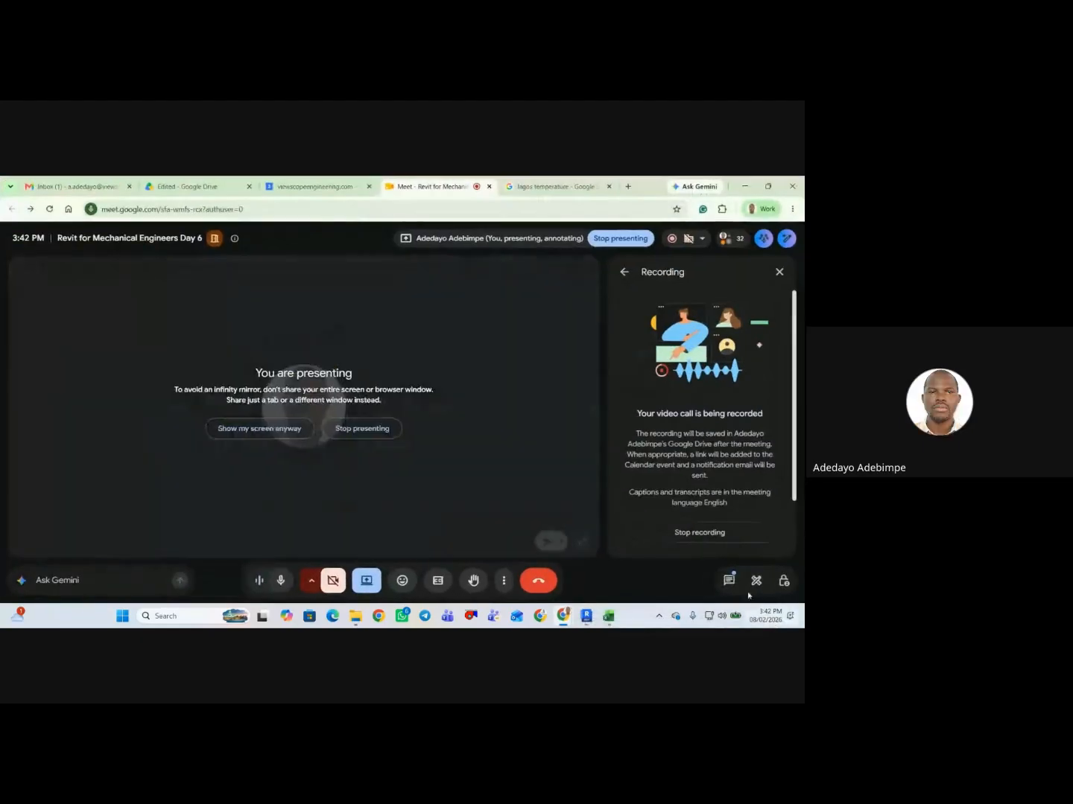
Show the presented screen anyway in the call, and close the Recording details and the audio echo notice.
left_click(218, 432)
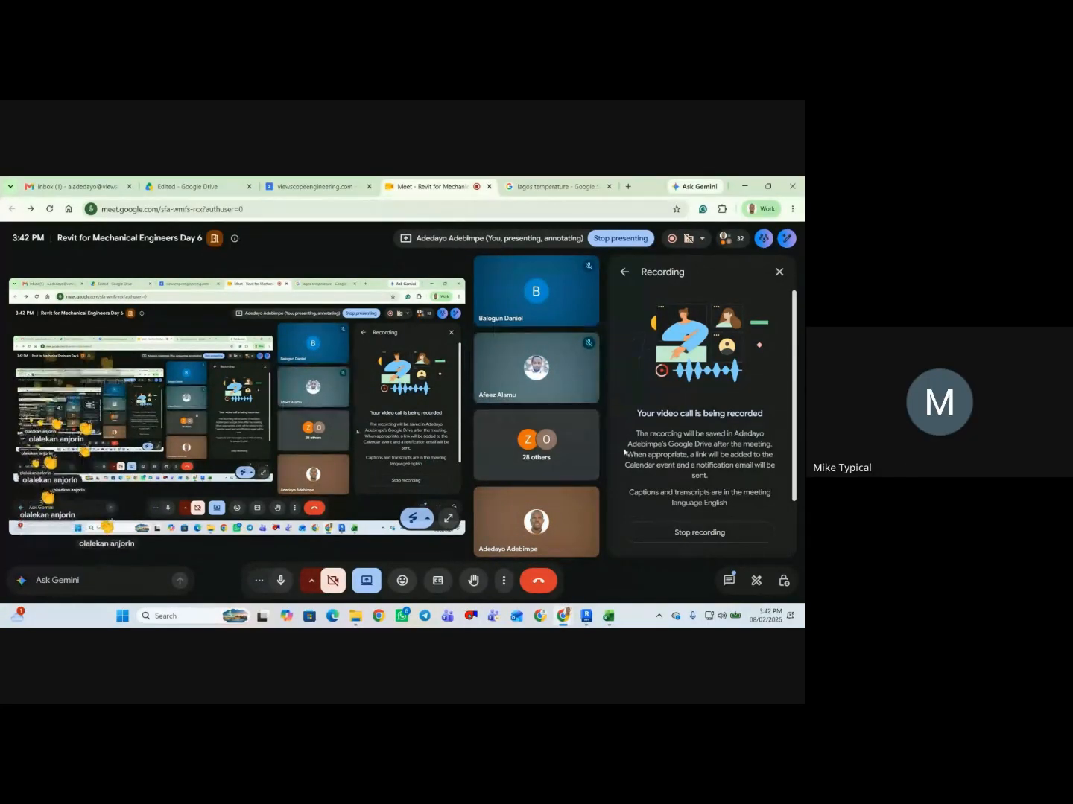
left_click(780, 273)
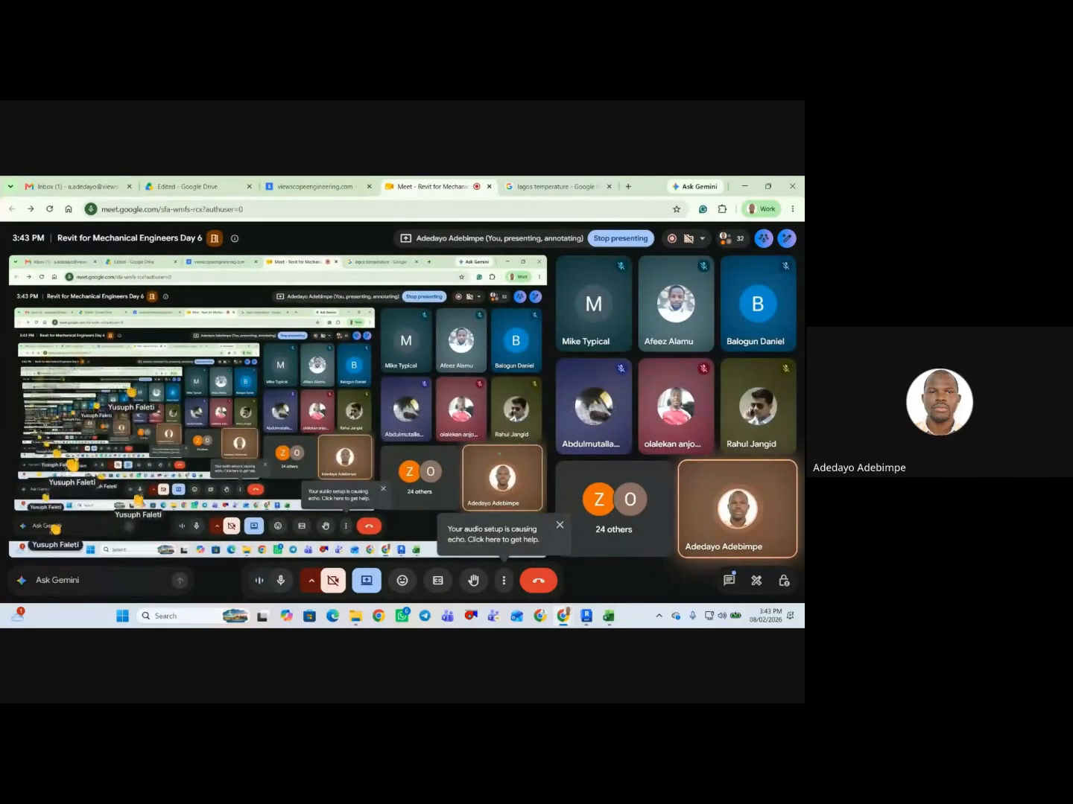
left_click(560, 526)
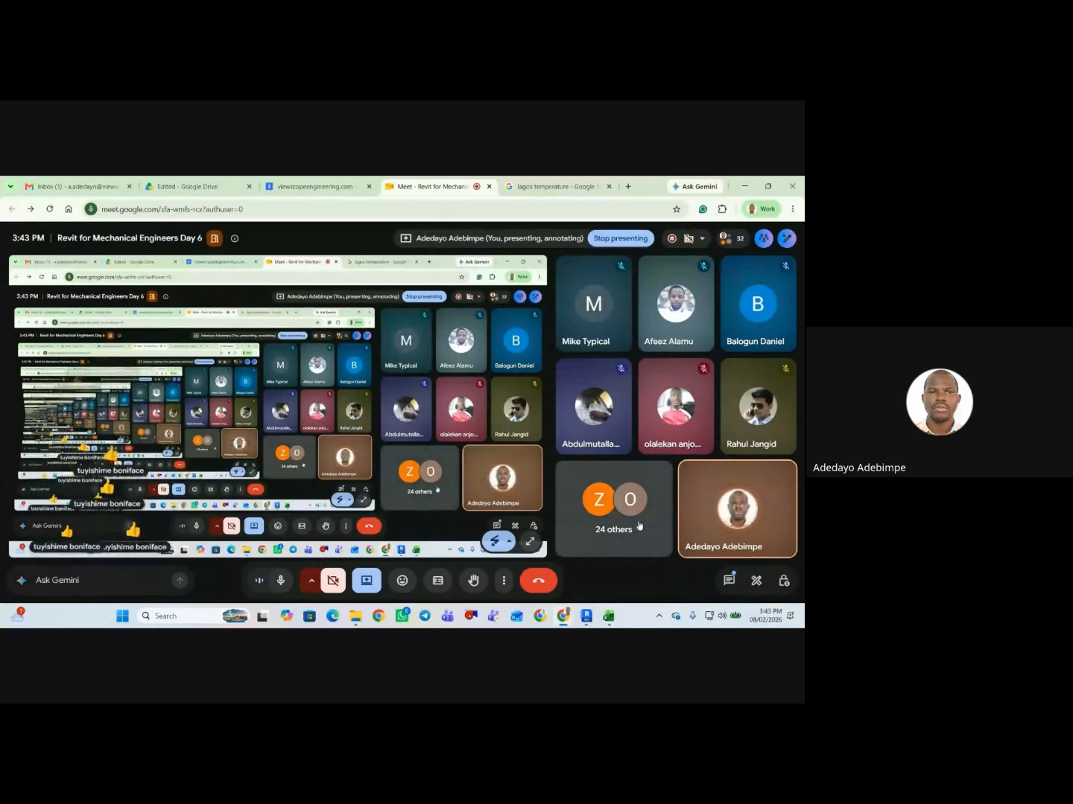
Open the meeting's participant list and look through all the contributors.
left_click(728, 239)
left_click(660, 412)
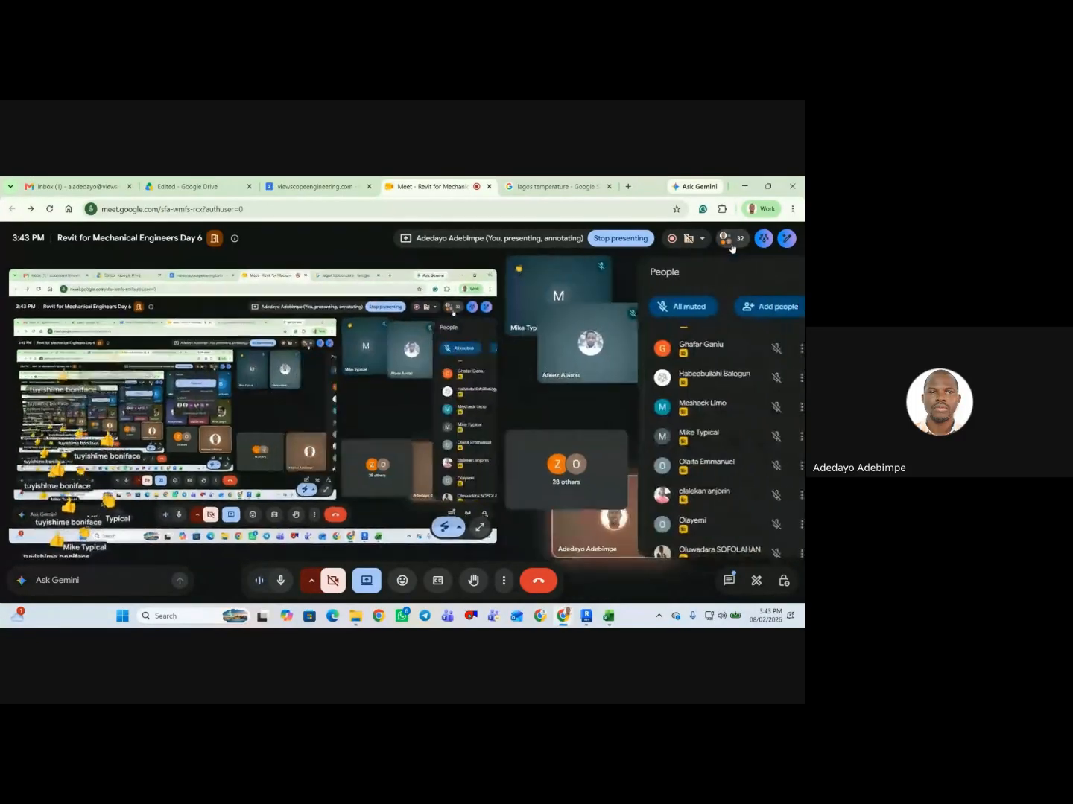
scroll(683, 415, "down", 8)
scroll(682, 415, "down", 5)
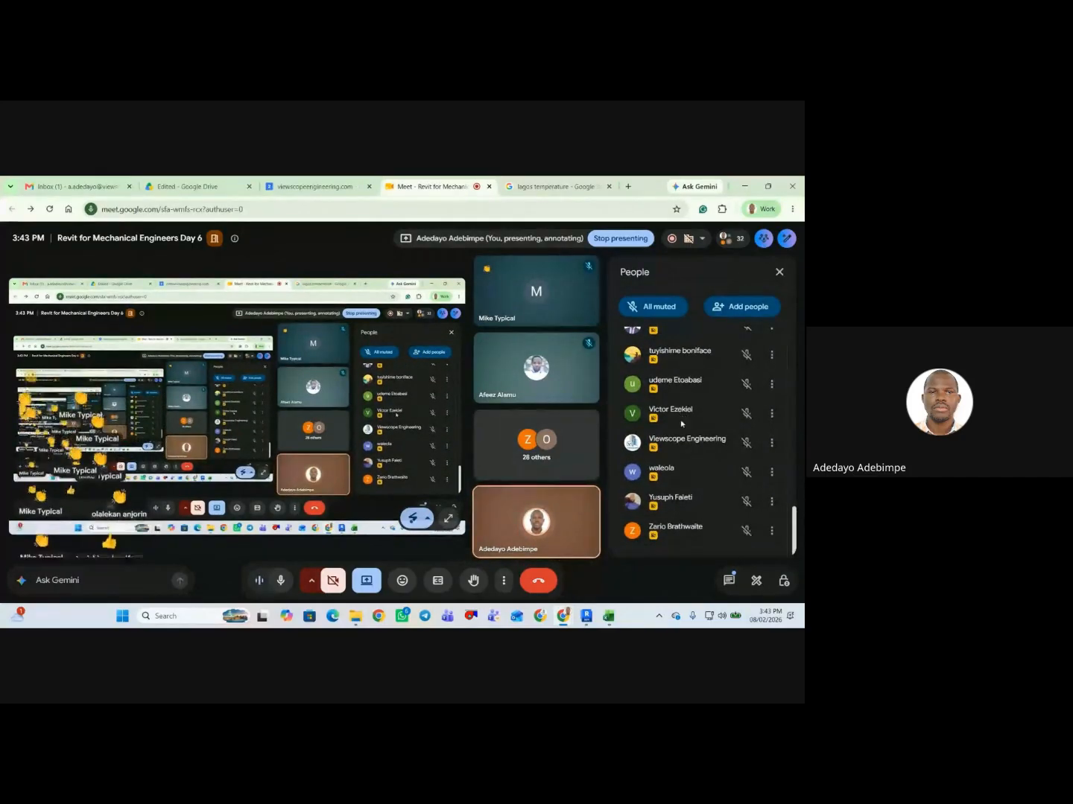
scroll(688, 477, "up", 8)
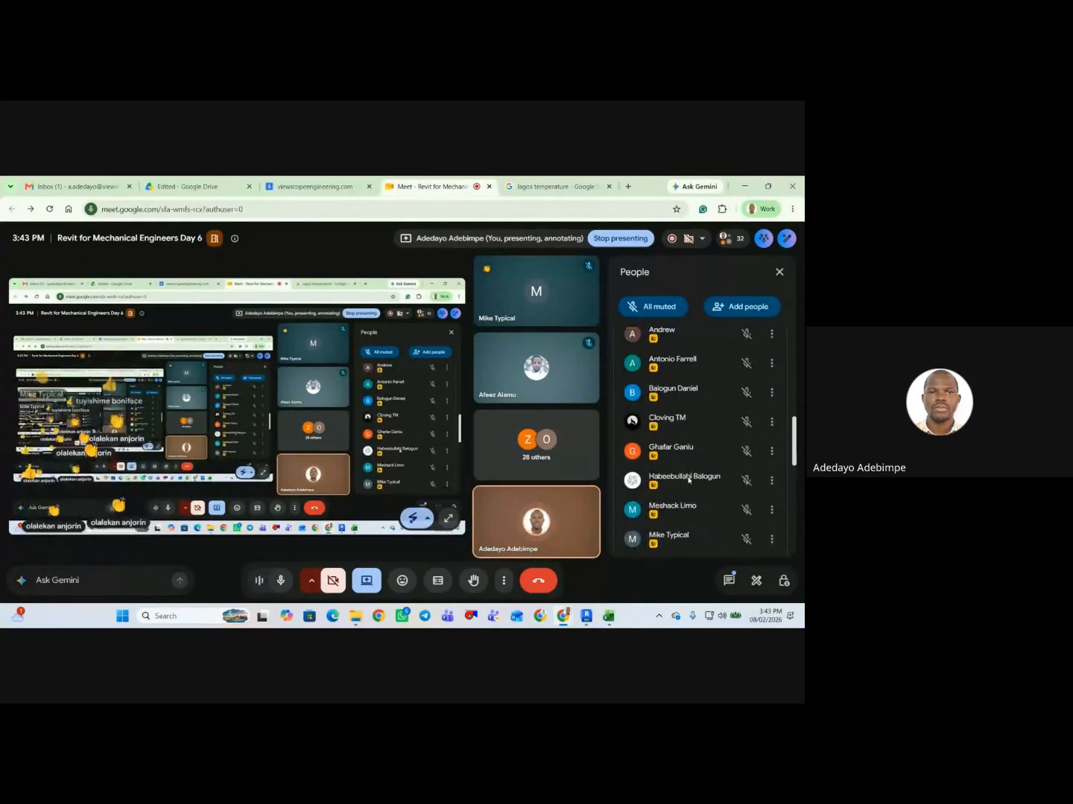
scroll(689, 469, "up", 6)
scroll(692, 432, "up", 1)
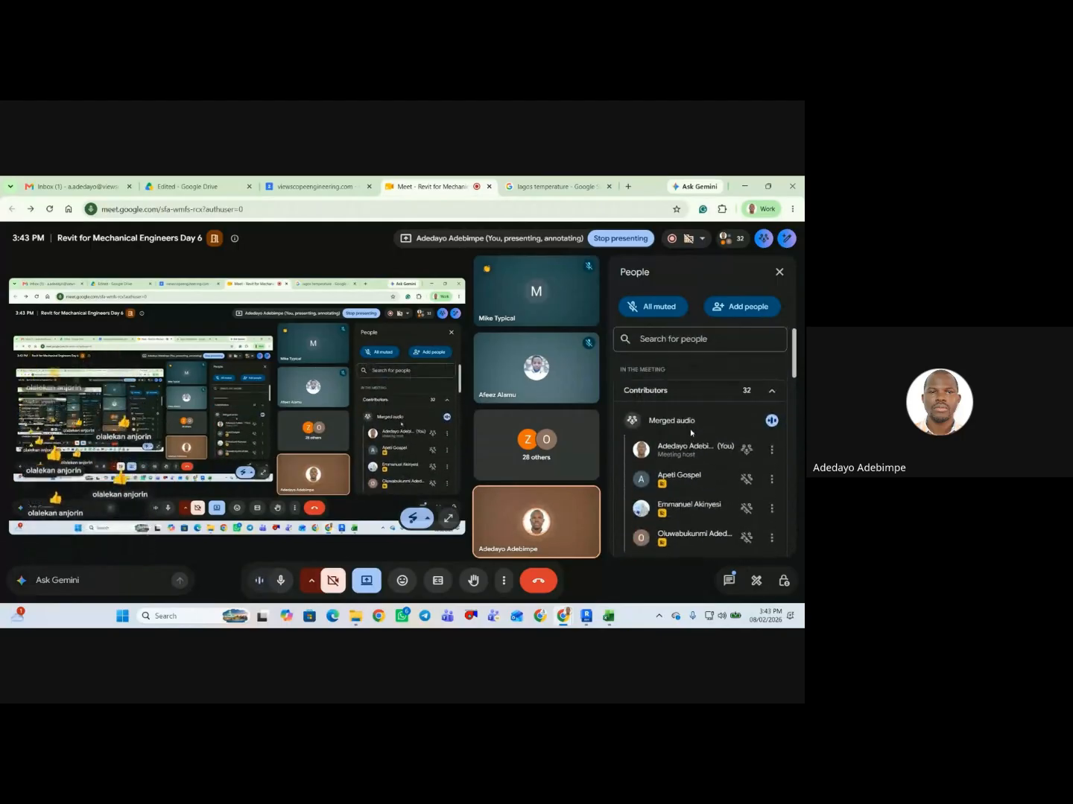
scroll(690, 434, "down", 3)
scroll(689, 435, "down", 8)
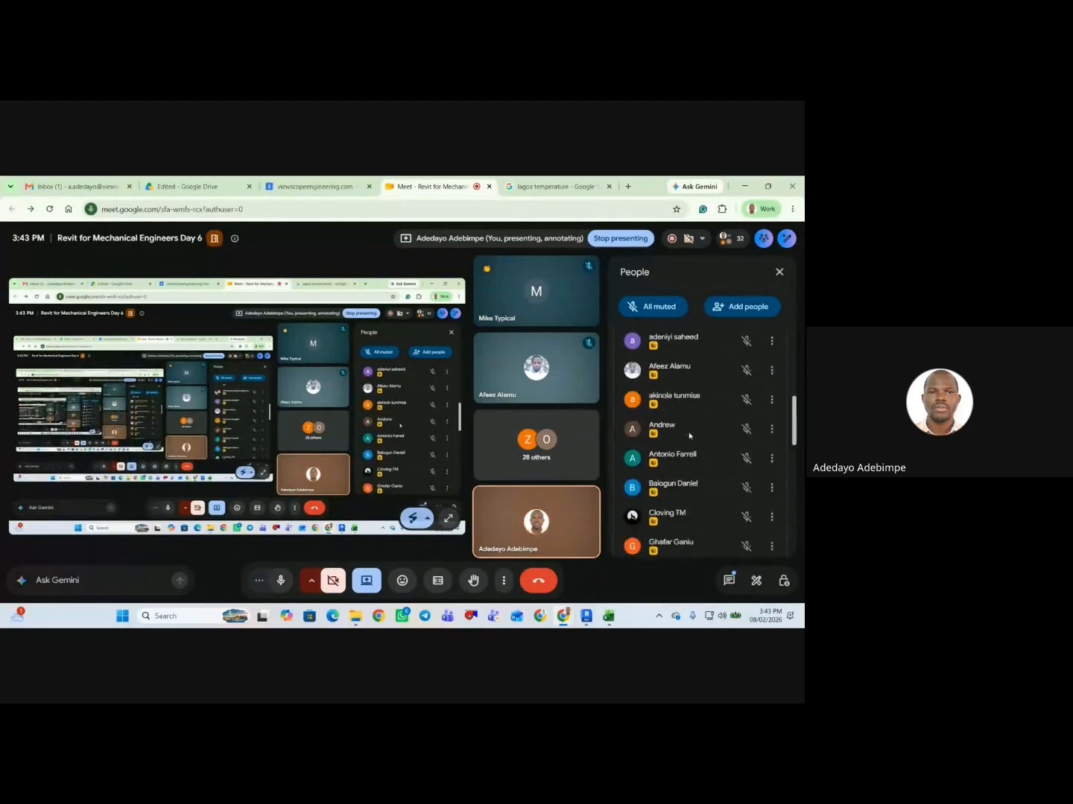
scroll(689, 437, "down", 3)
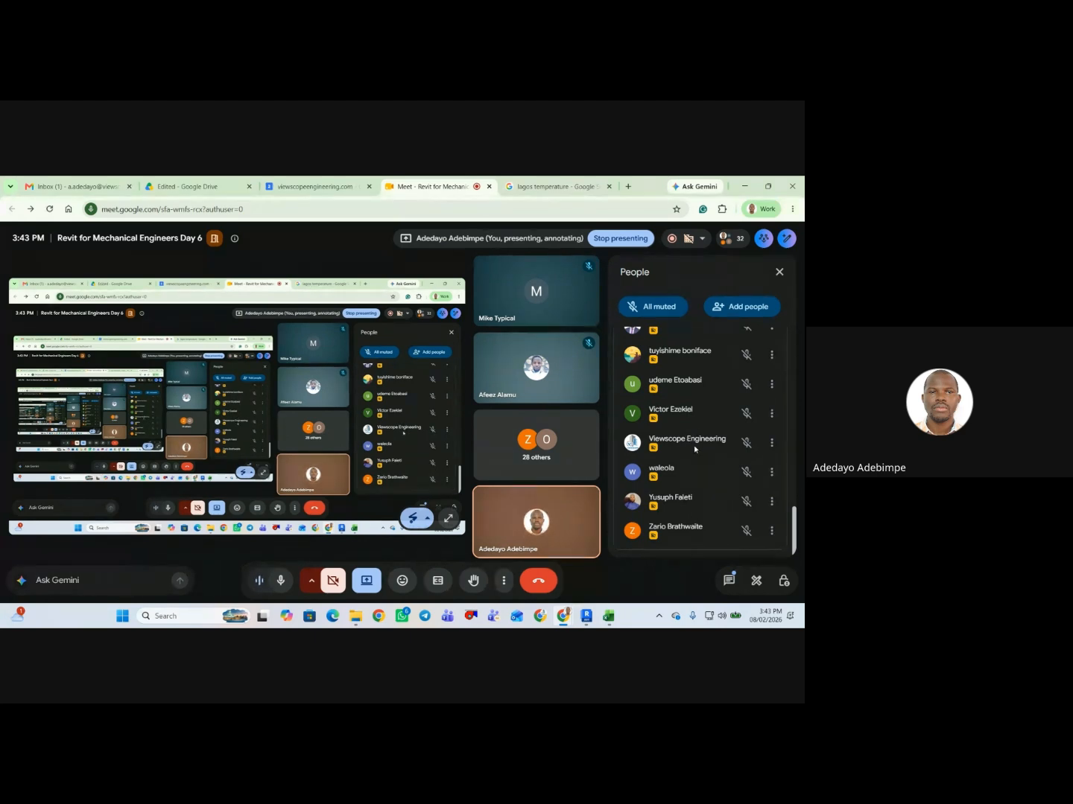
scroll(694, 449, "up", 5)
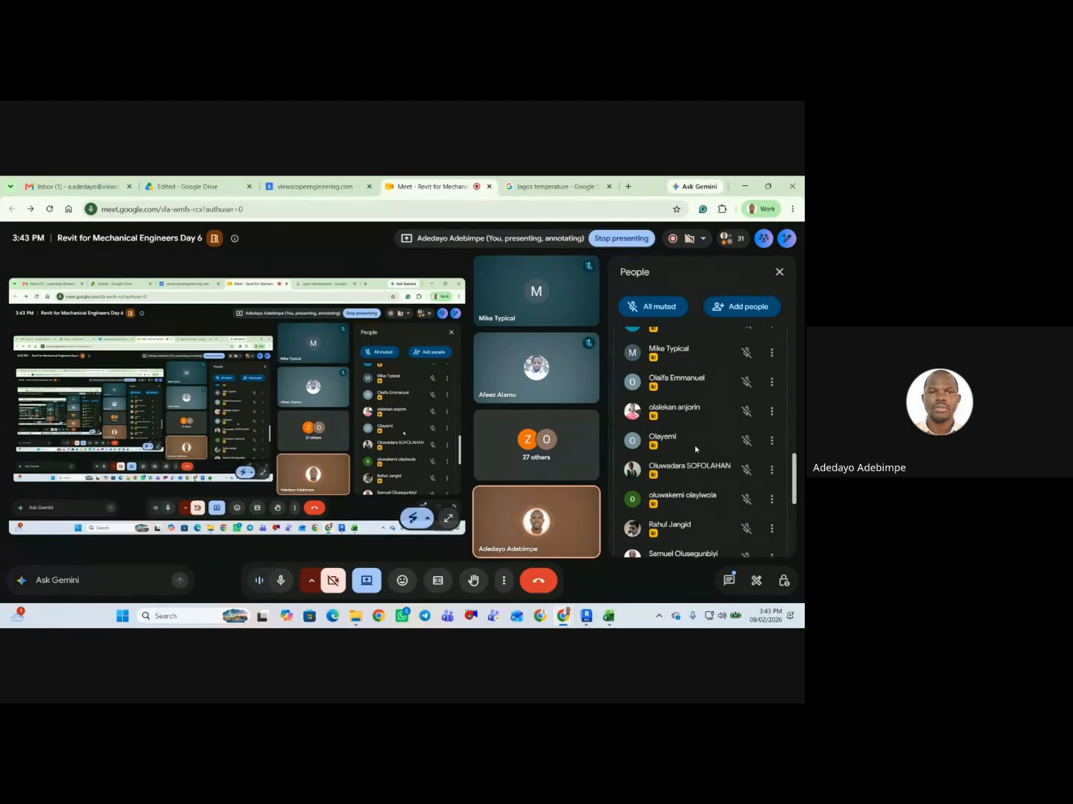
scroll(694, 448, "up", 2)
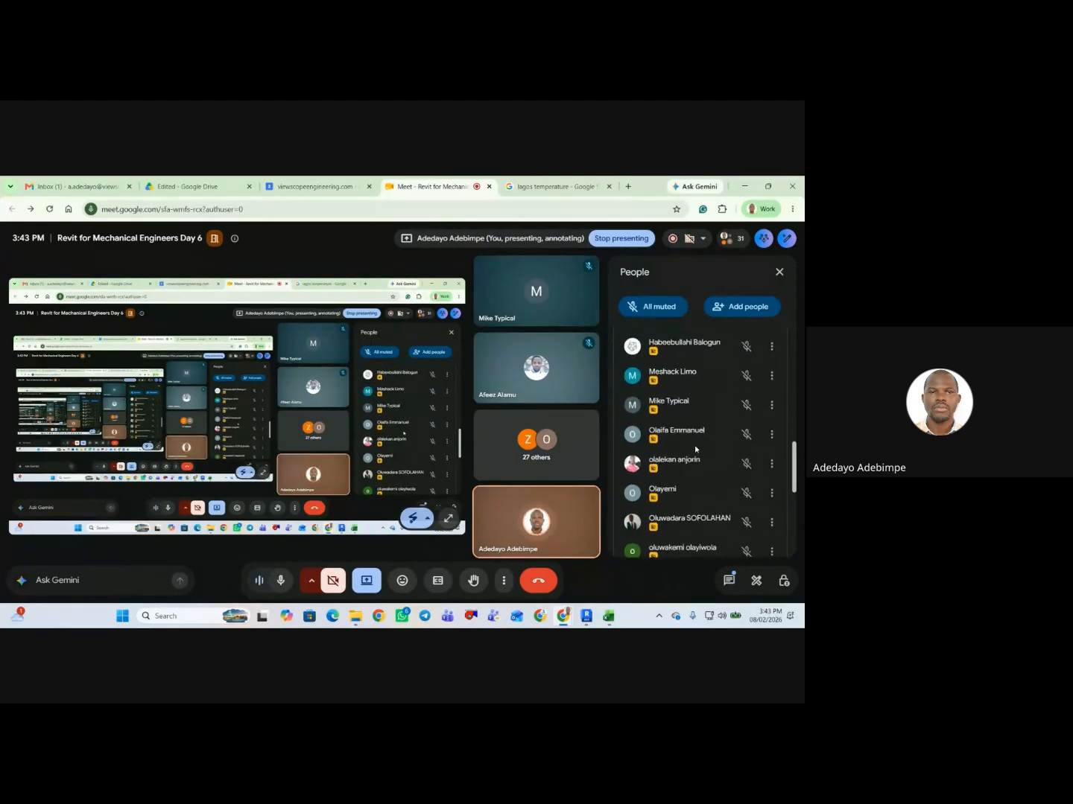
Examine who is attending the class by going back and forth through the meeting's full contributor list.
scroll(695, 449, "up", 2)
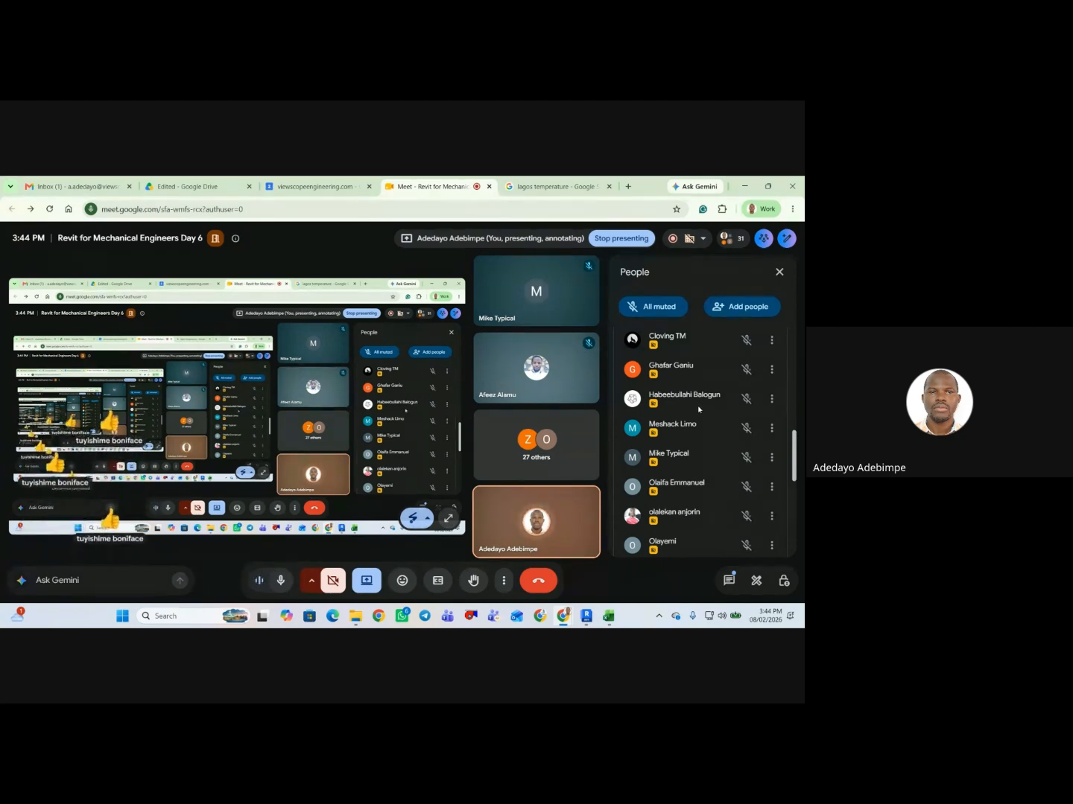
scroll(697, 406, "up", 5)
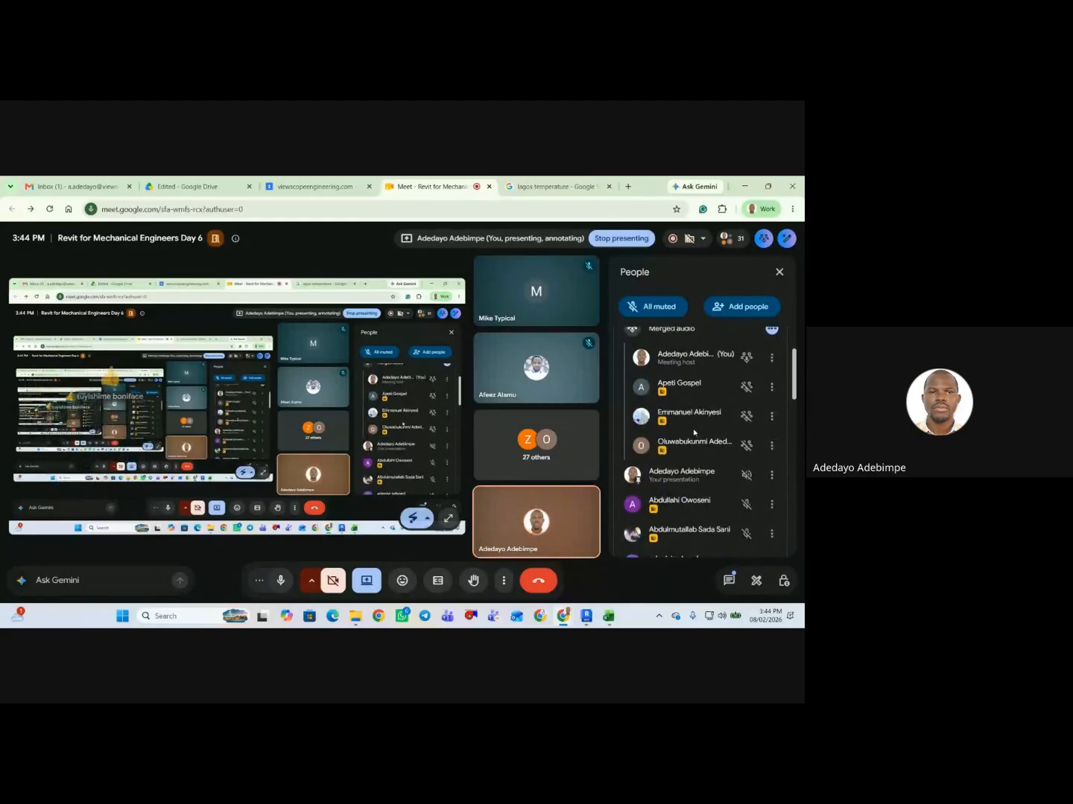
scroll(694, 432, "up", 3)
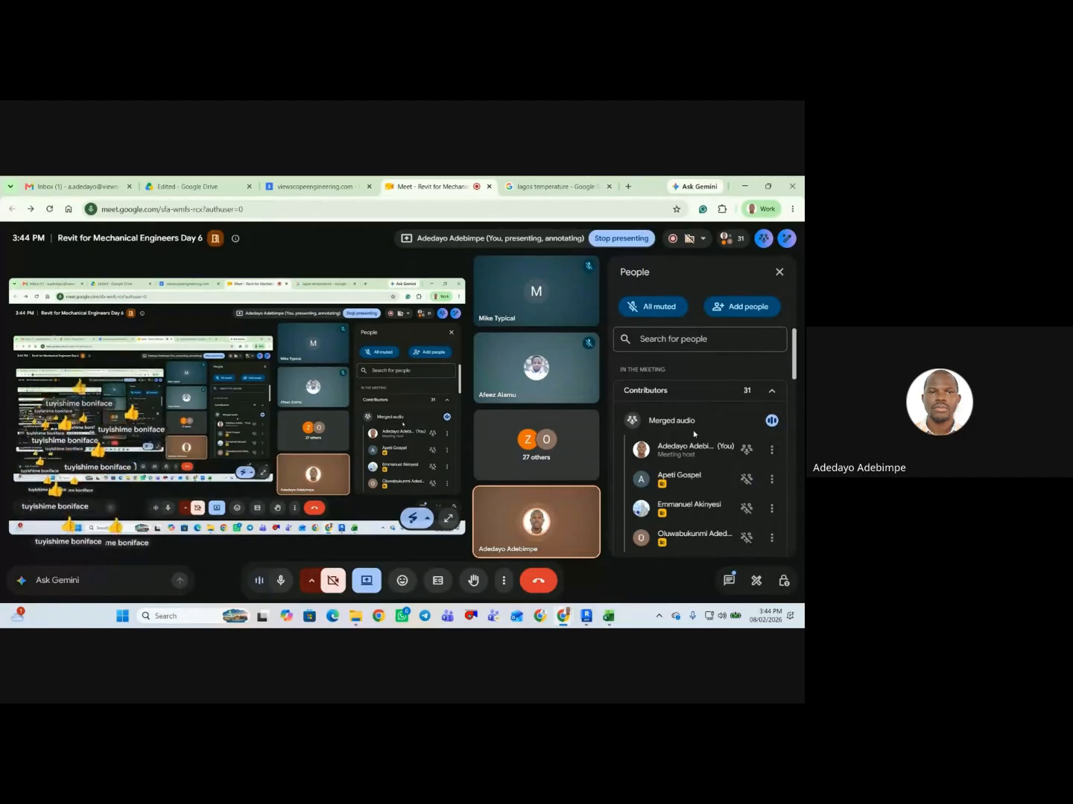
scroll(694, 434, "down", 5)
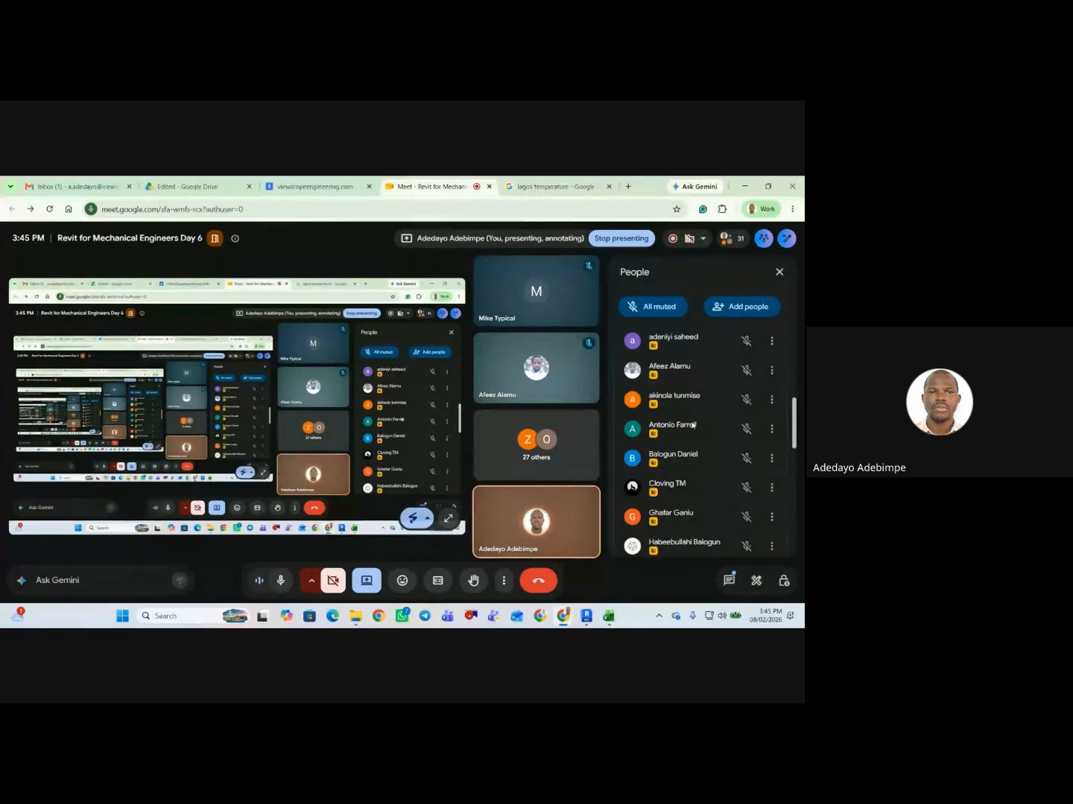
scroll(697, 424, "down", 10)
scroll(692, 431, "down", 1)
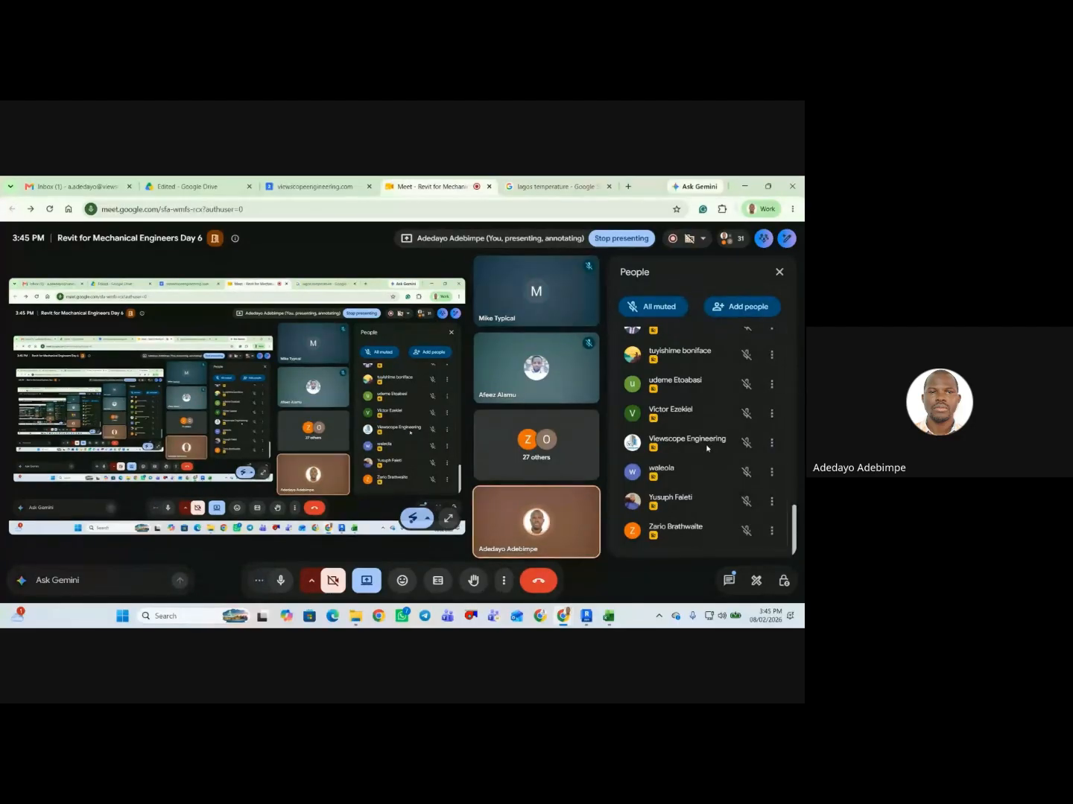
scroll(707, 447, "up", 15)
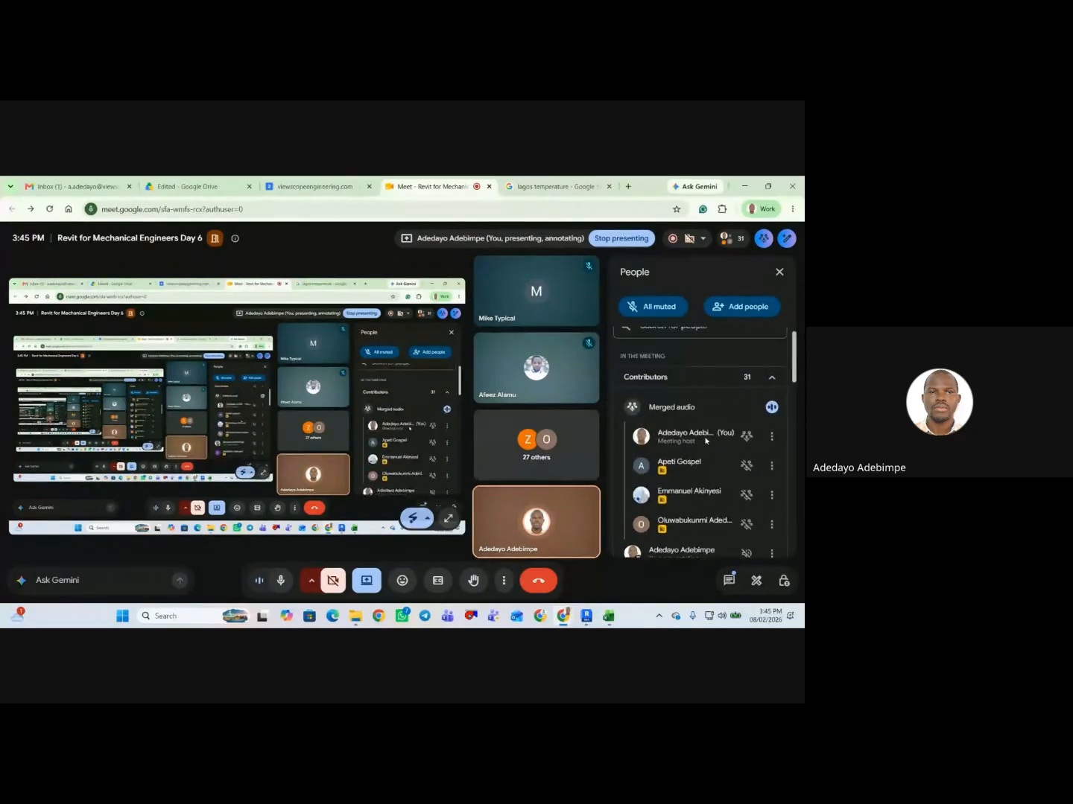
scroll(705, 444, "down", 5)
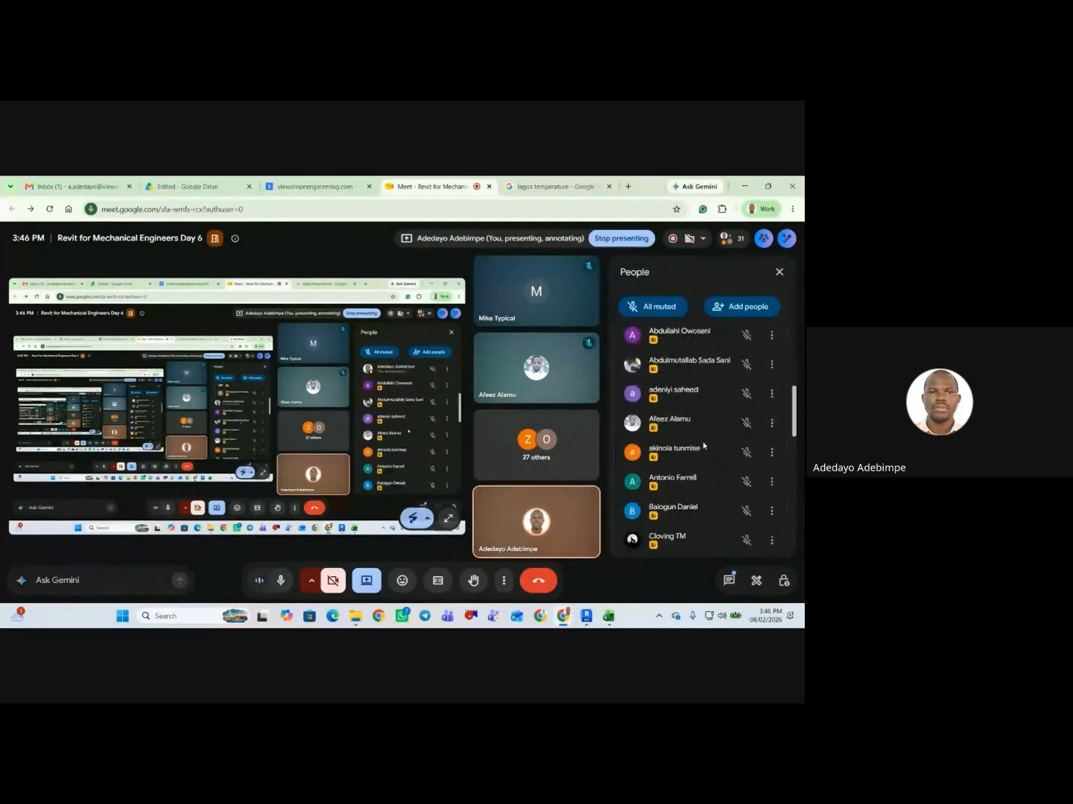
scroll(704, 446, "down", 3)
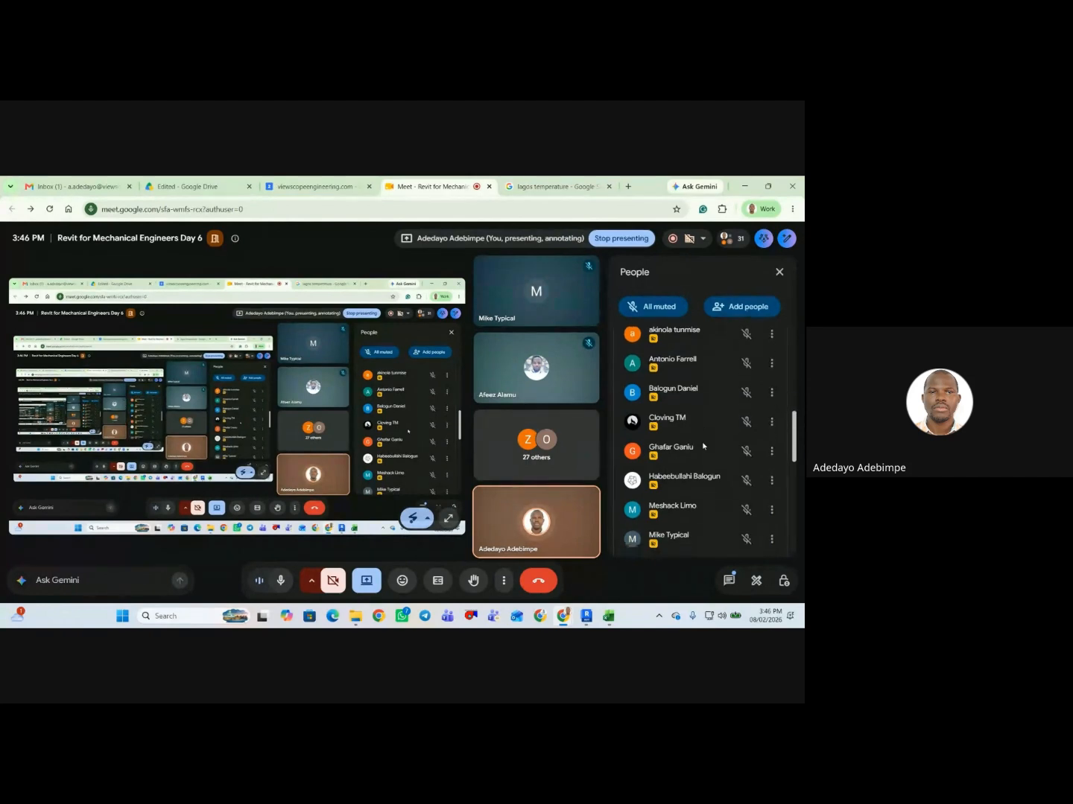
scroll(702, 446, "down", 10)
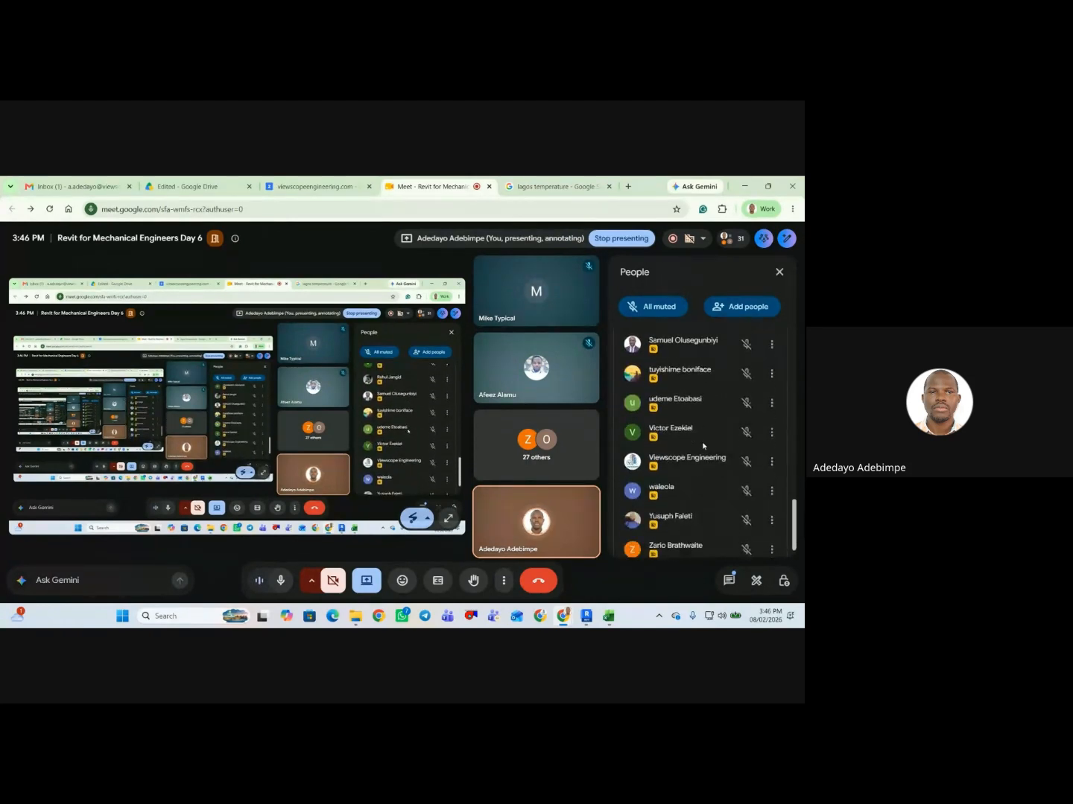
scroll(702, 446, "down", 1)
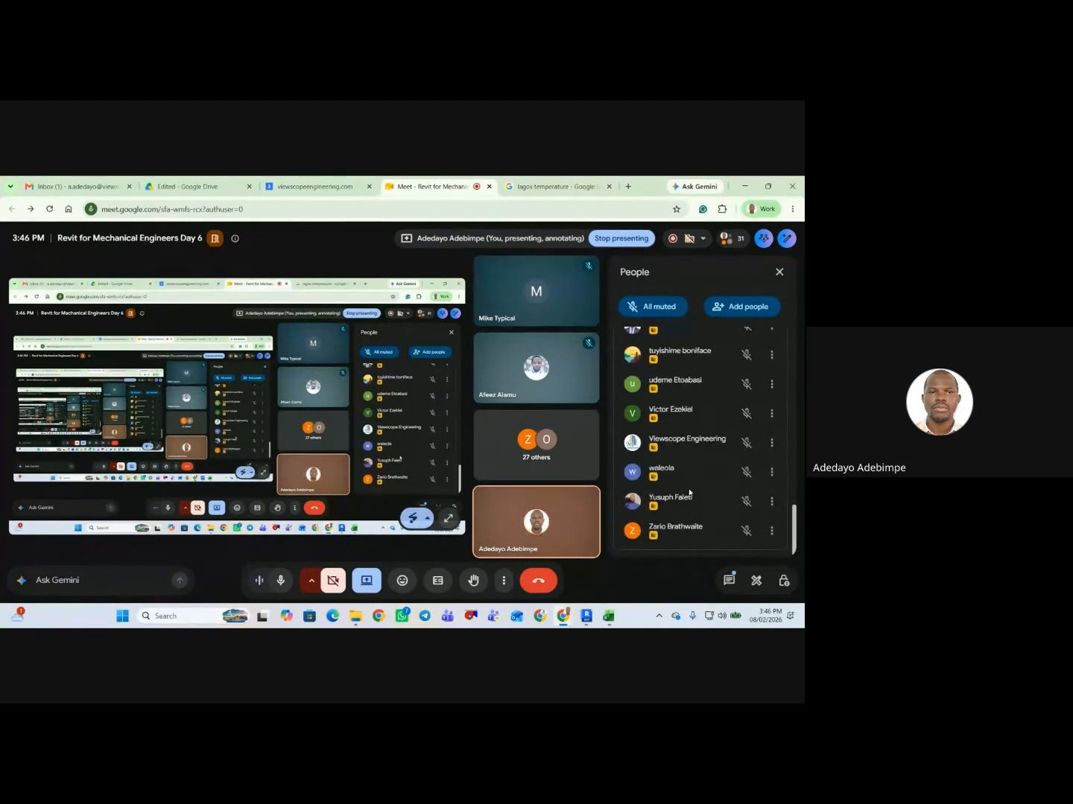
scroll(689, 492, "up", 6)
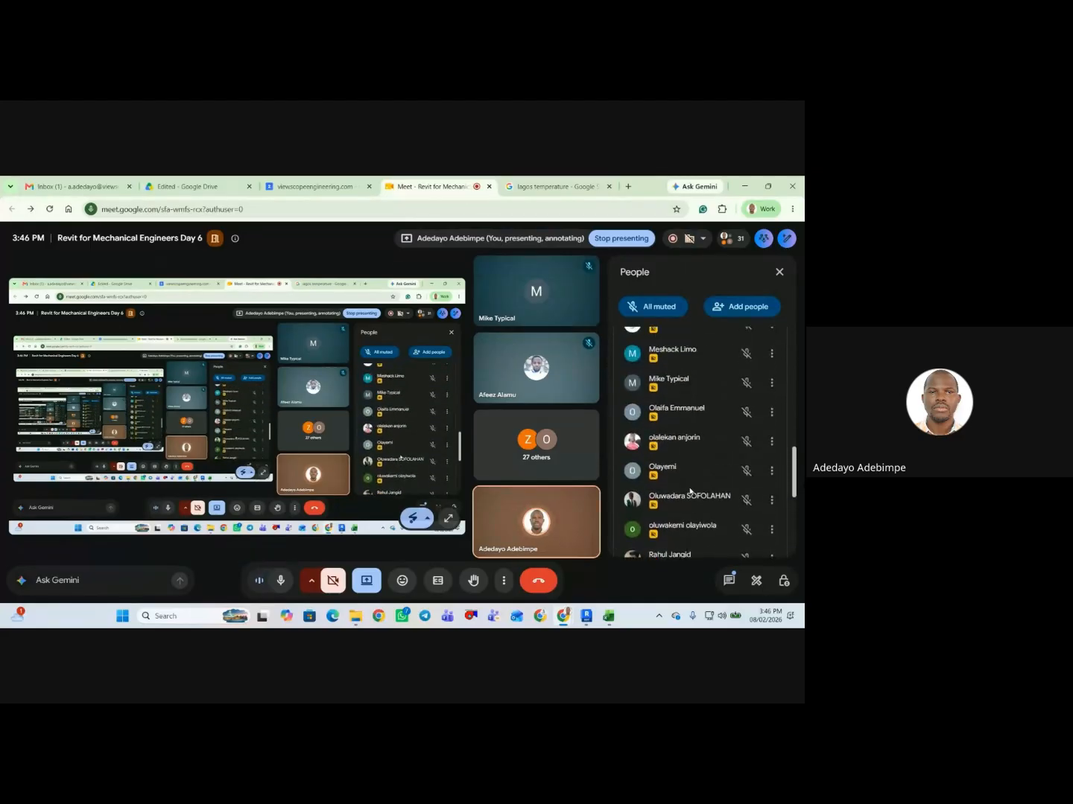
scroll(689, 492, "up", 5)
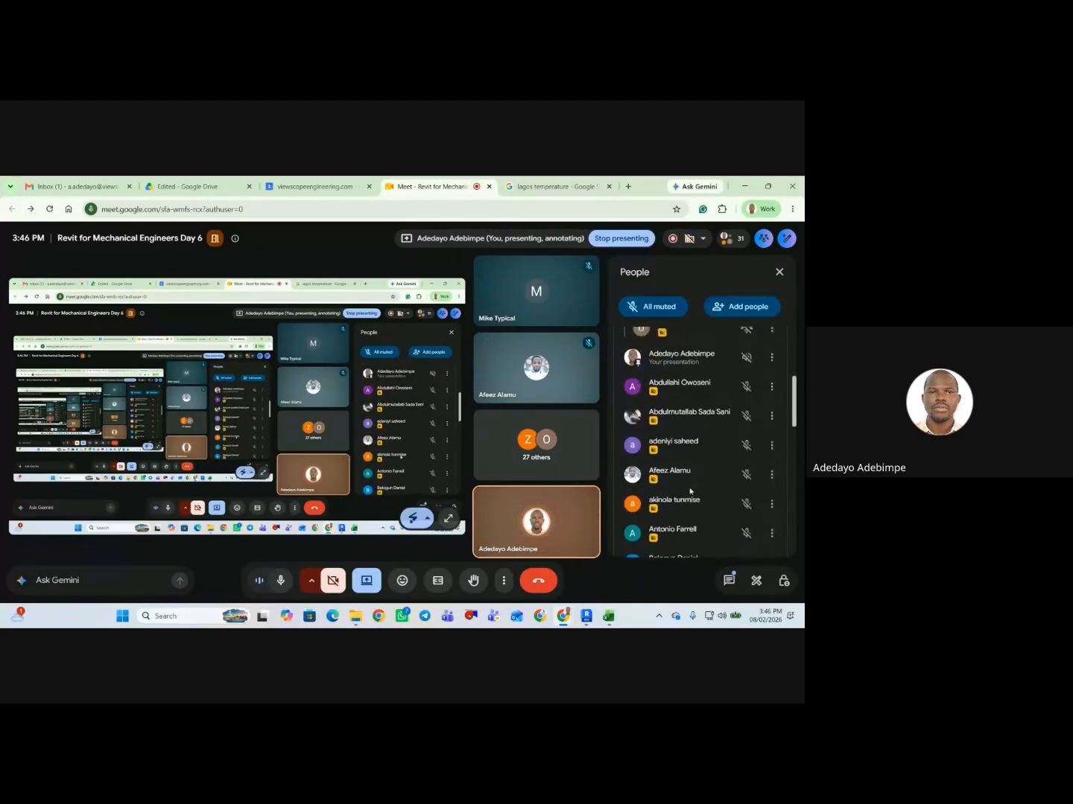
scroll(689, 492, "up", 3)
scroll(689, 492, "down", 1)
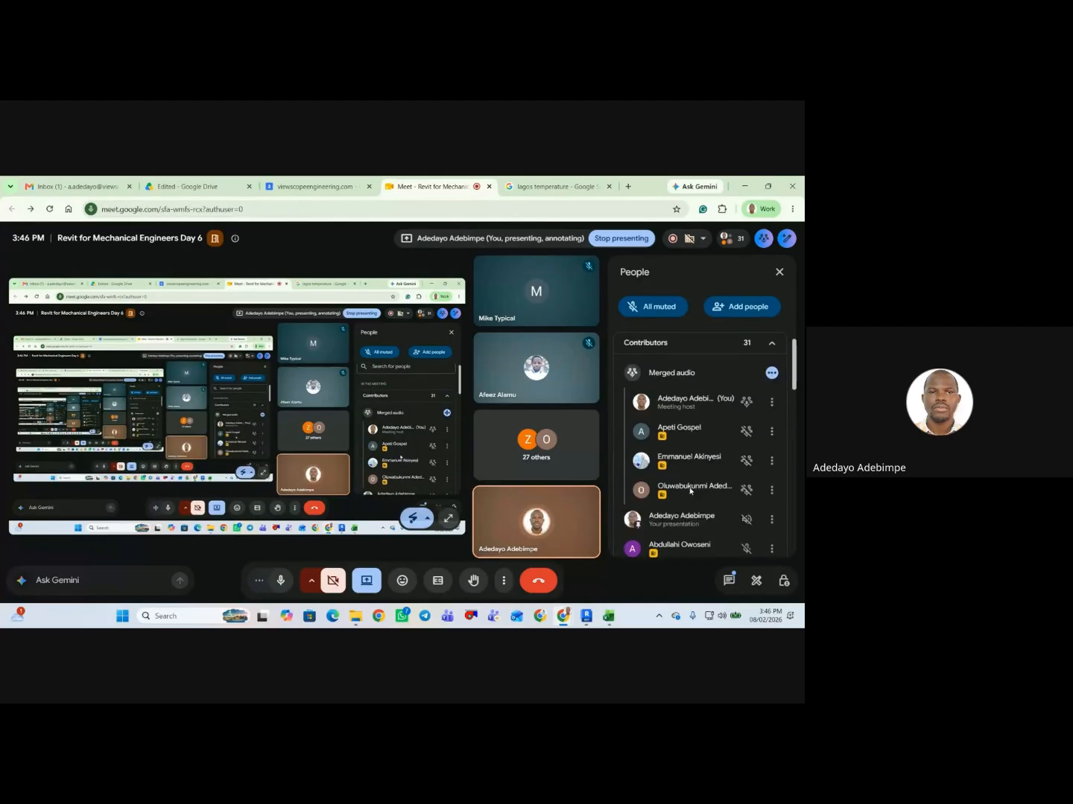
scroll(690, 491, "down", 3)
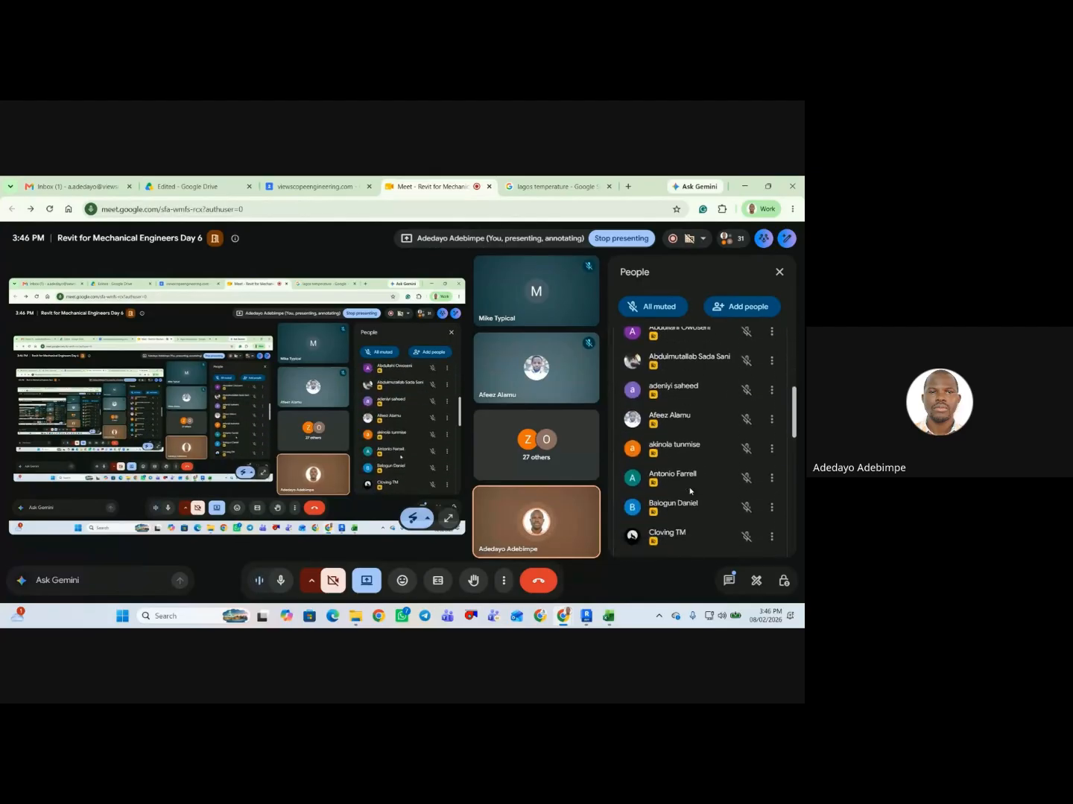
scroll(690, 491, "down", 8)
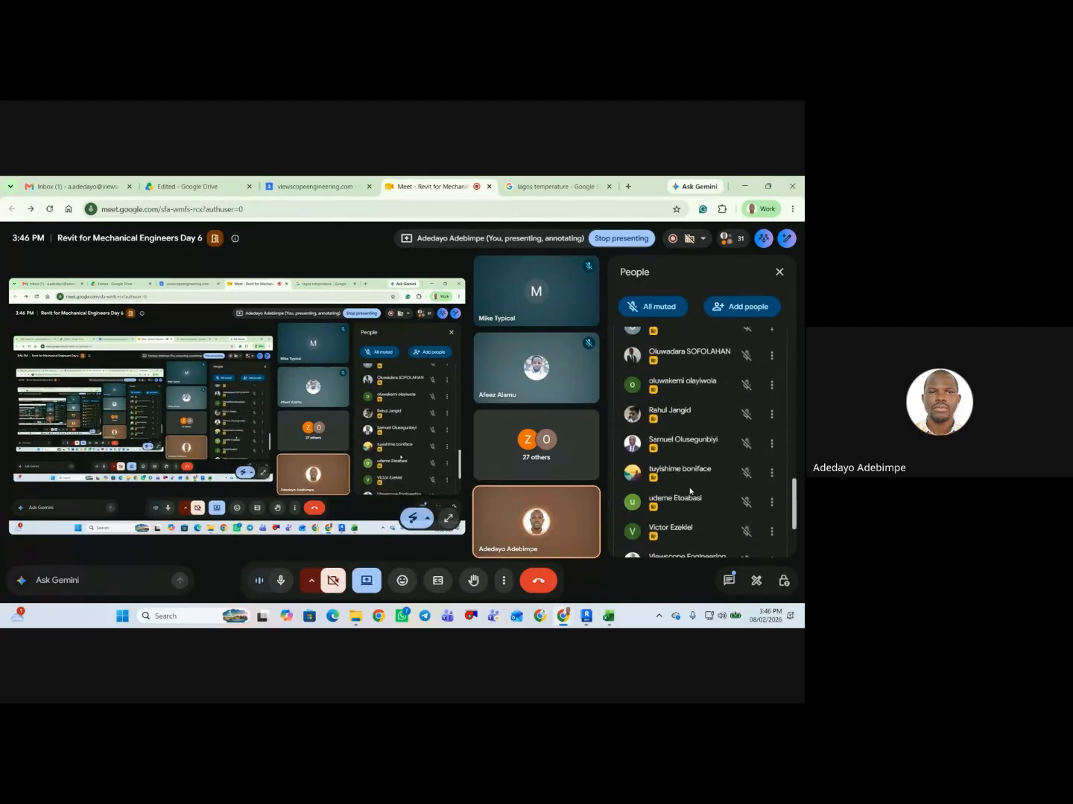
scroll(690, 492, "down", 3)
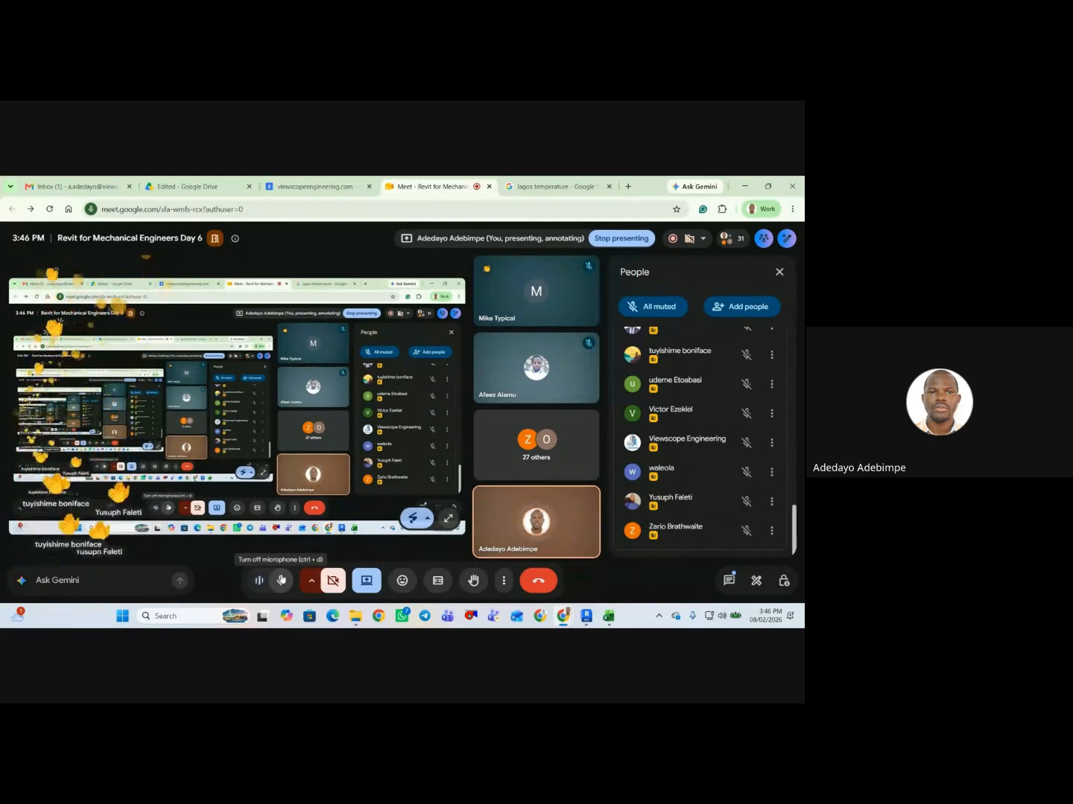
Bring up the emoji reactions for the call.
left_click(402, 581)
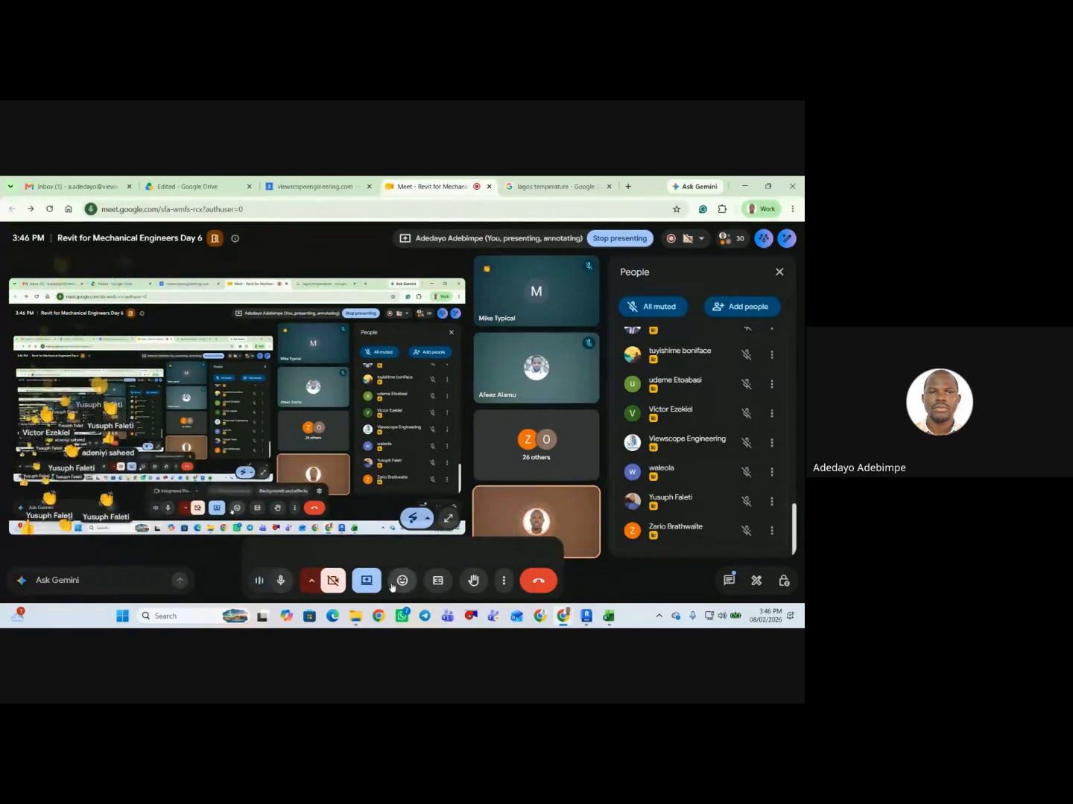